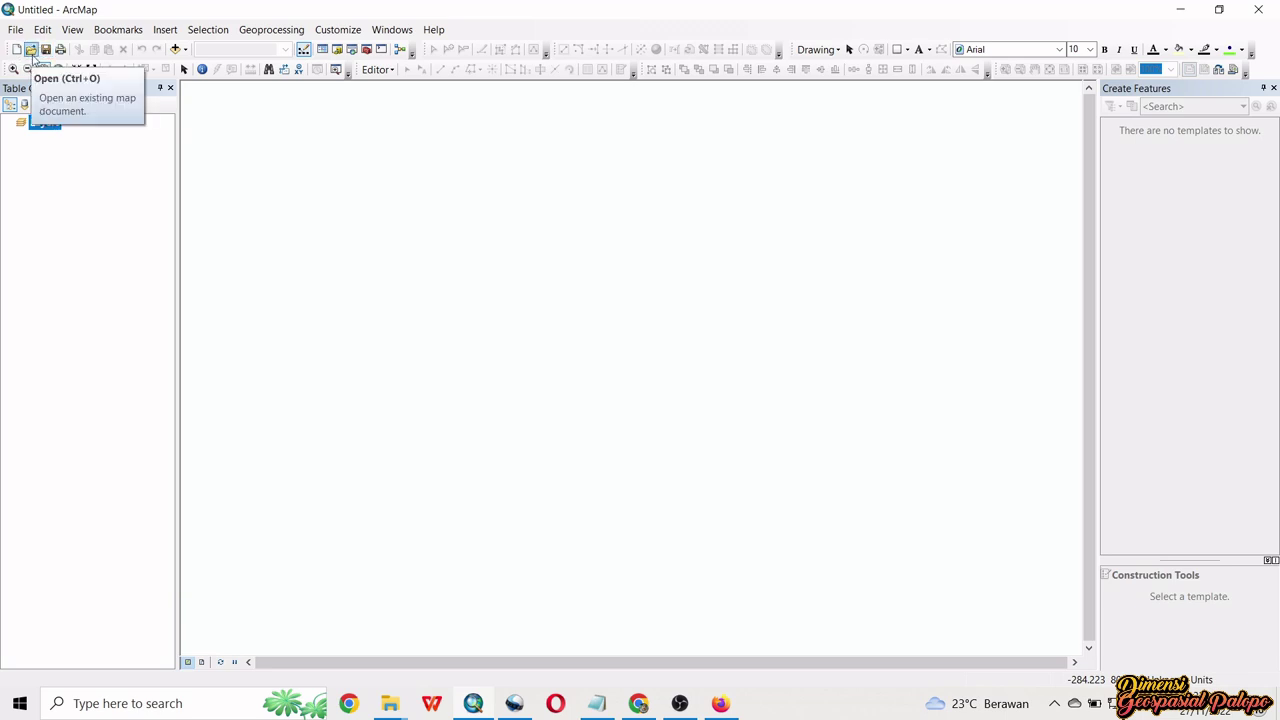
- Open the map document LAYOUT PETA ADMIN.mxd from the @ TUTORIAL ARCGIS folder
click(31, 50)
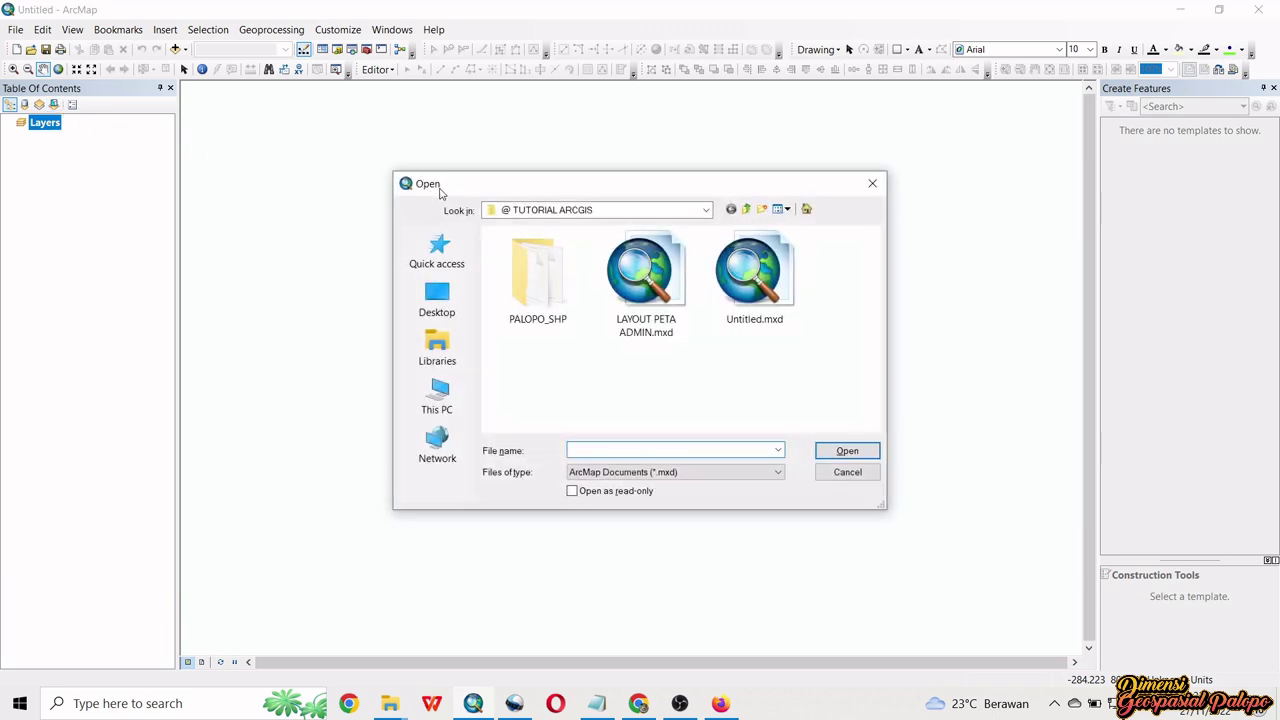
drag(442, 193, 416, 181)
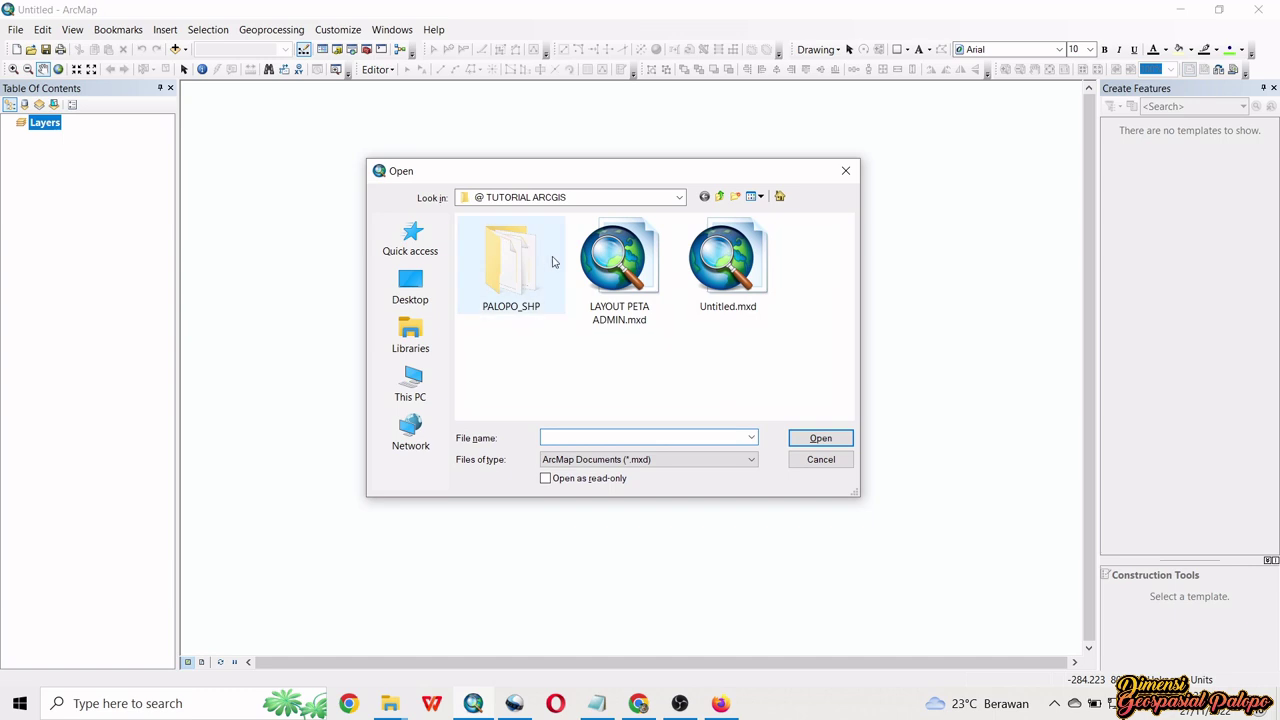
click(614, 289)
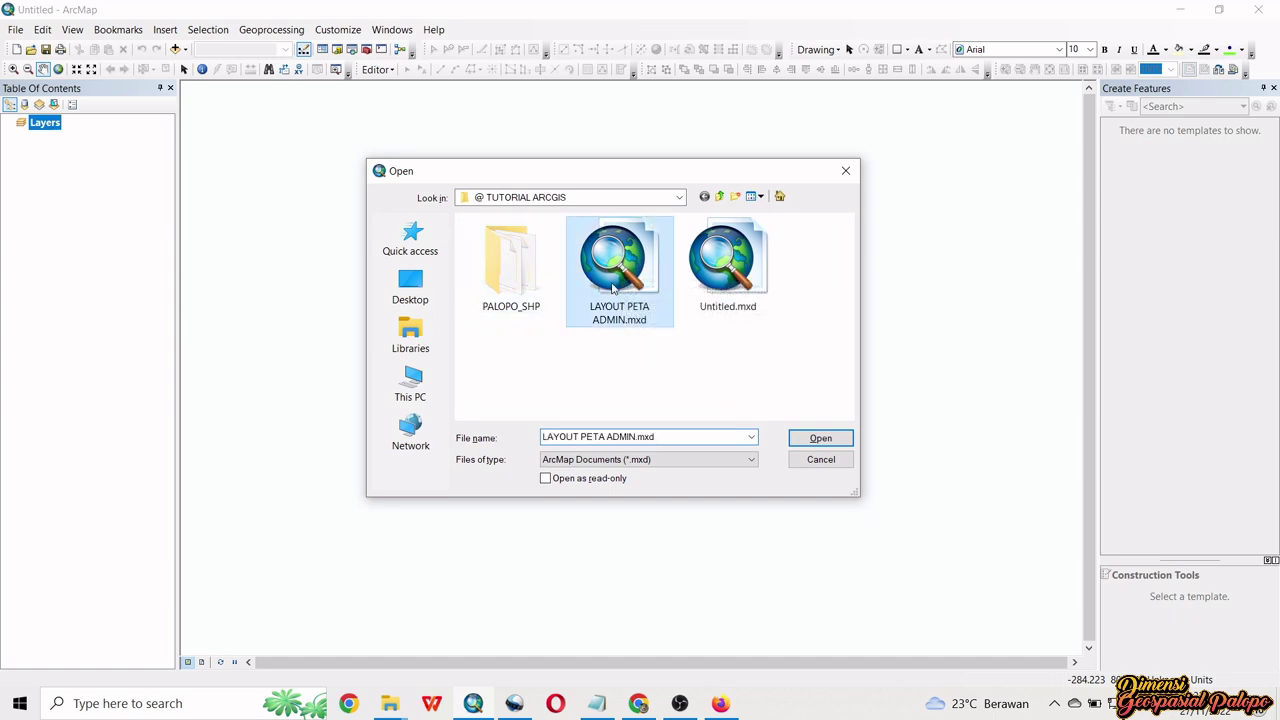
click(820, 445)
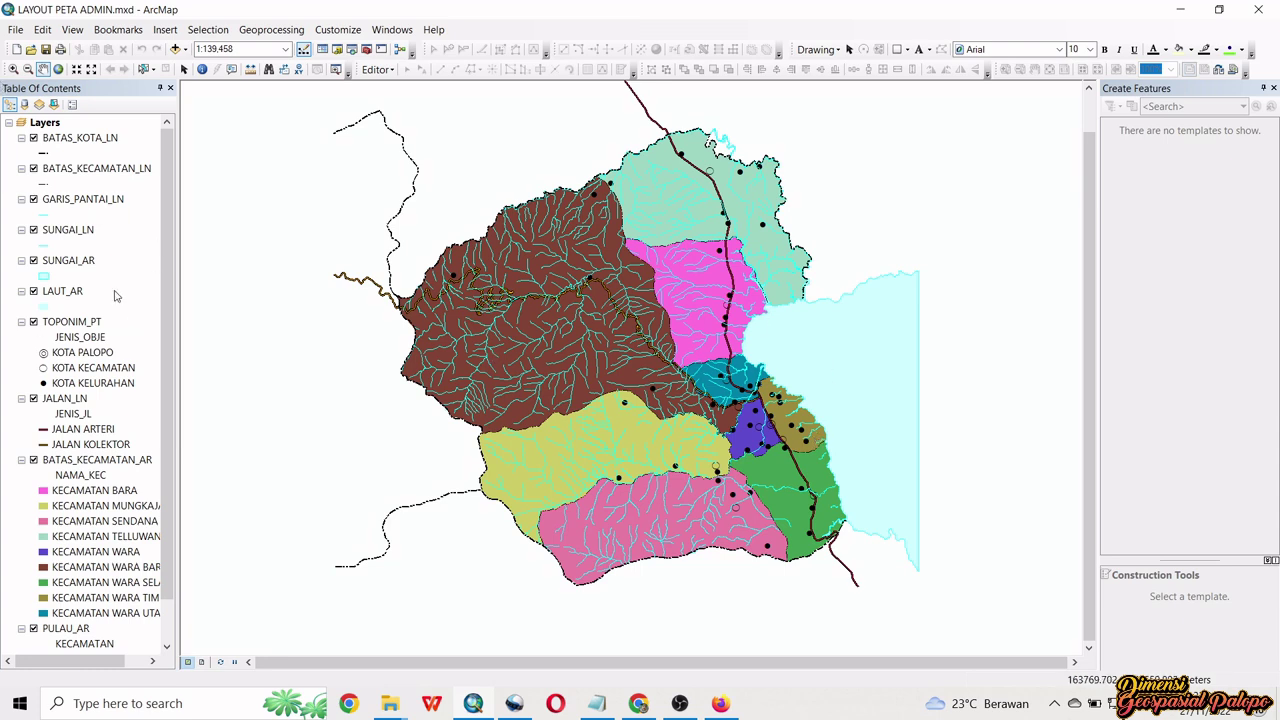
- Collapse the legends of the BATAS_KECAMATAN_AR, JALAN_LN, TOPONIM_PT and PULAU_AR layers
click(21, 460)
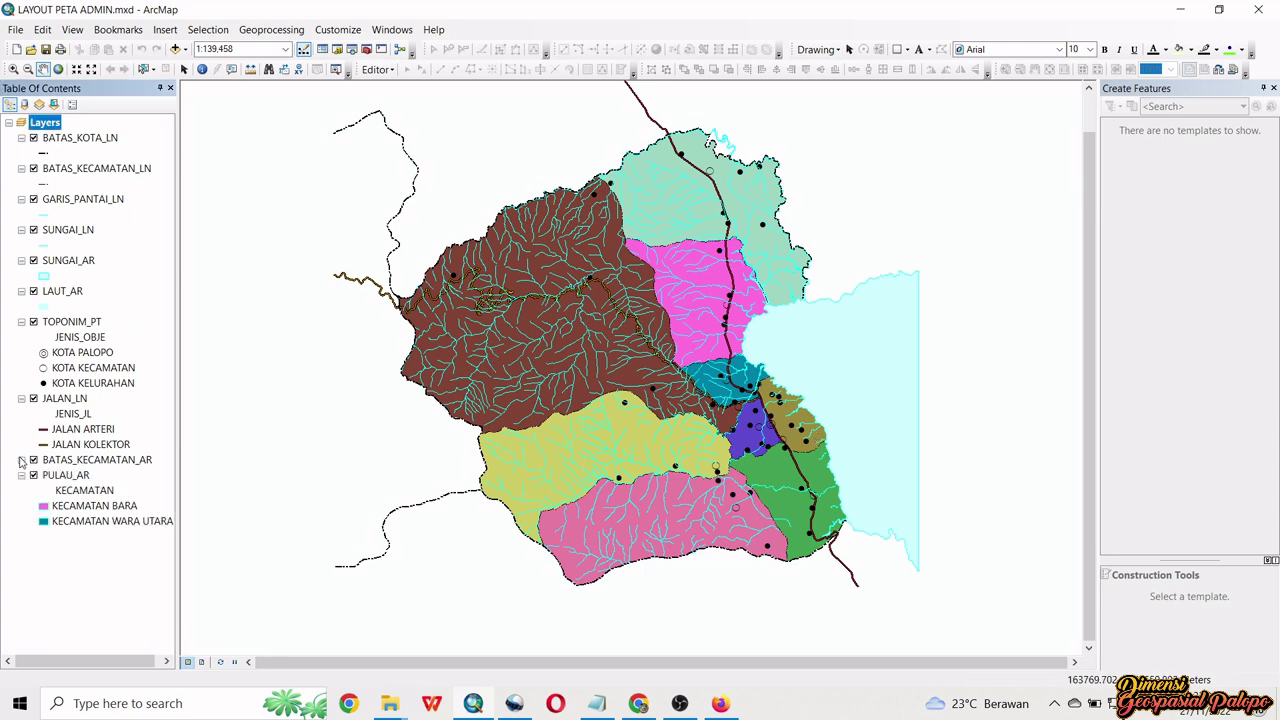
click(21, 399)
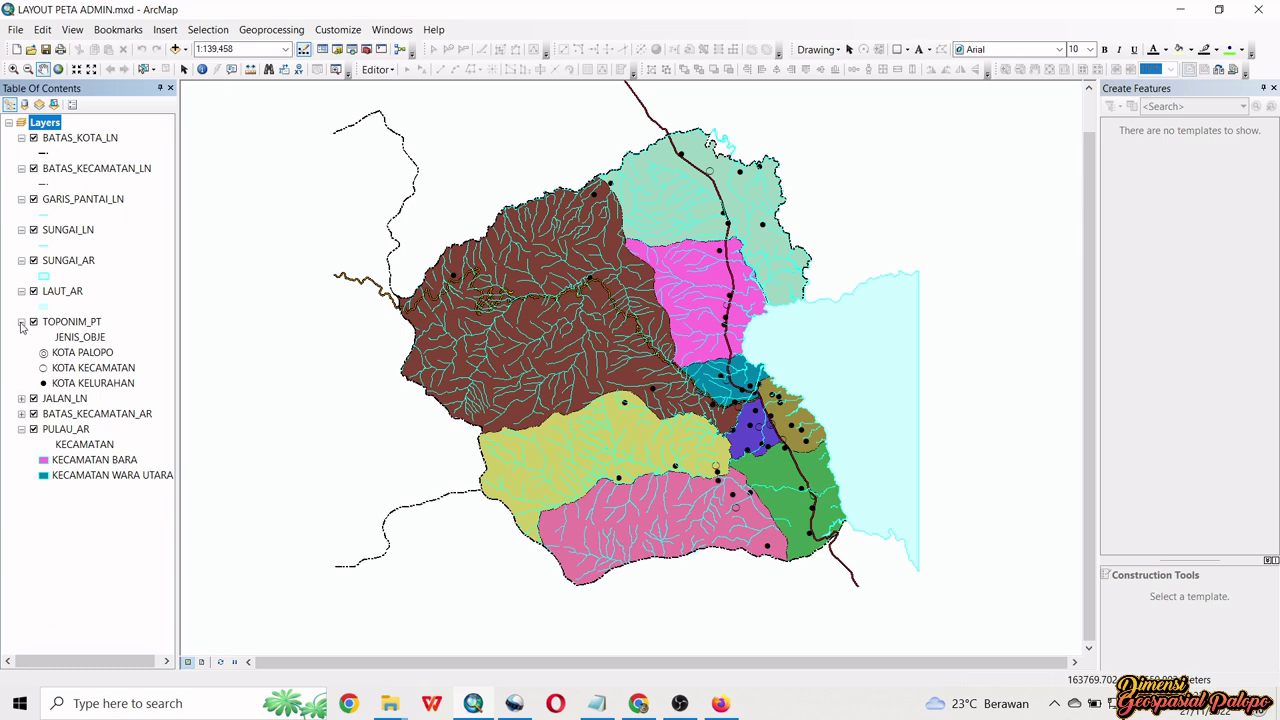
click(21, 322)
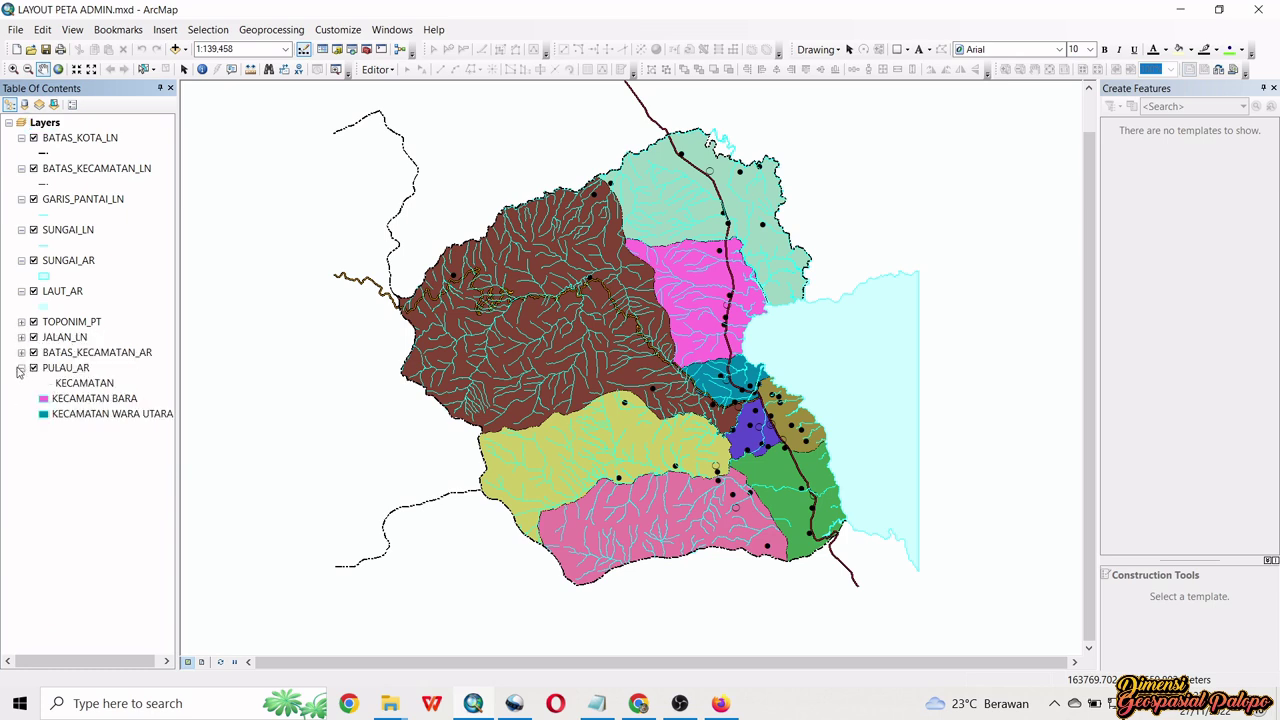
click(21, 368)
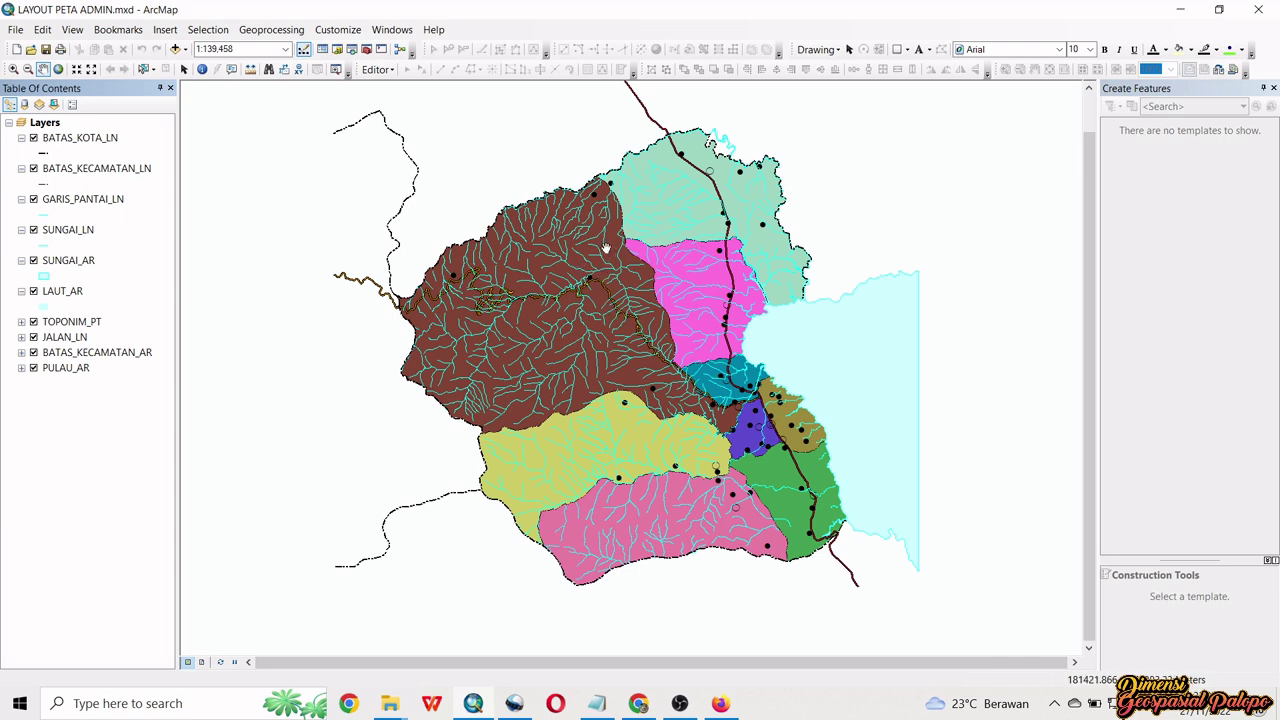
- Move the PULAU_AR layer up to directly below GARIS_PANTAI_LN so that it draws over LAUT_AR
click(13, 69)
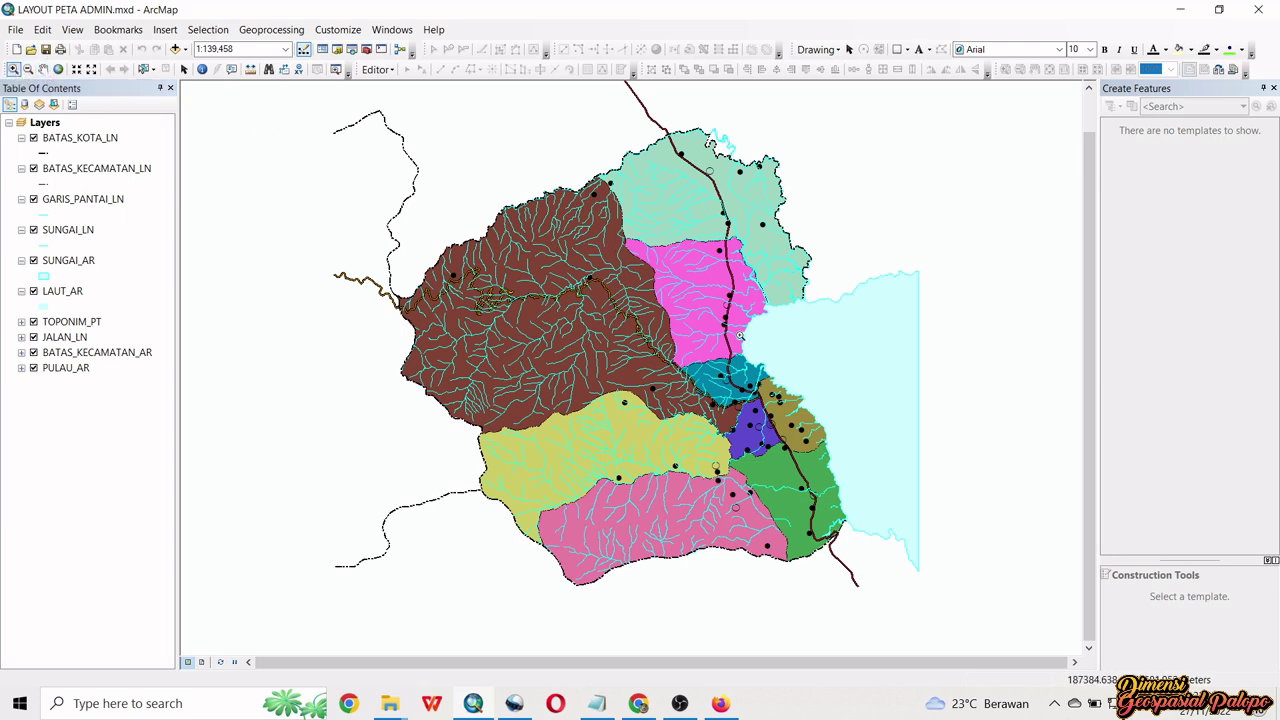
drag(716, 270, 829, 404)
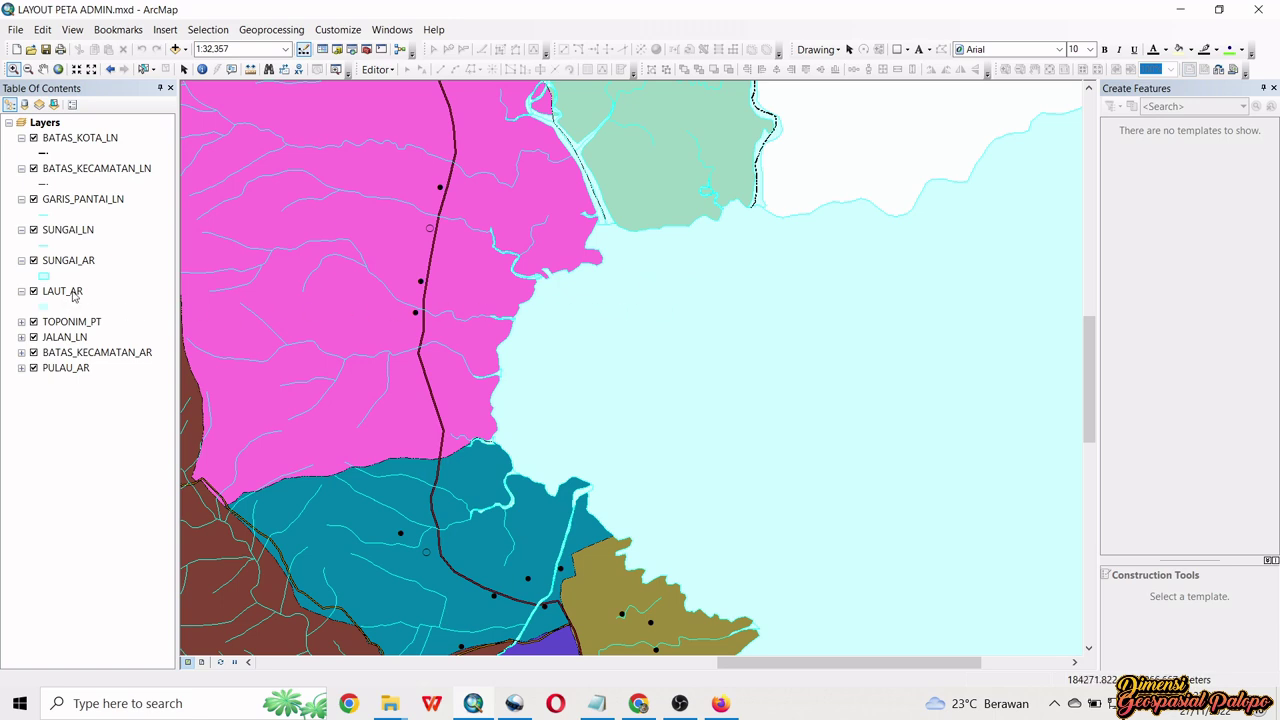
click(64, 291)
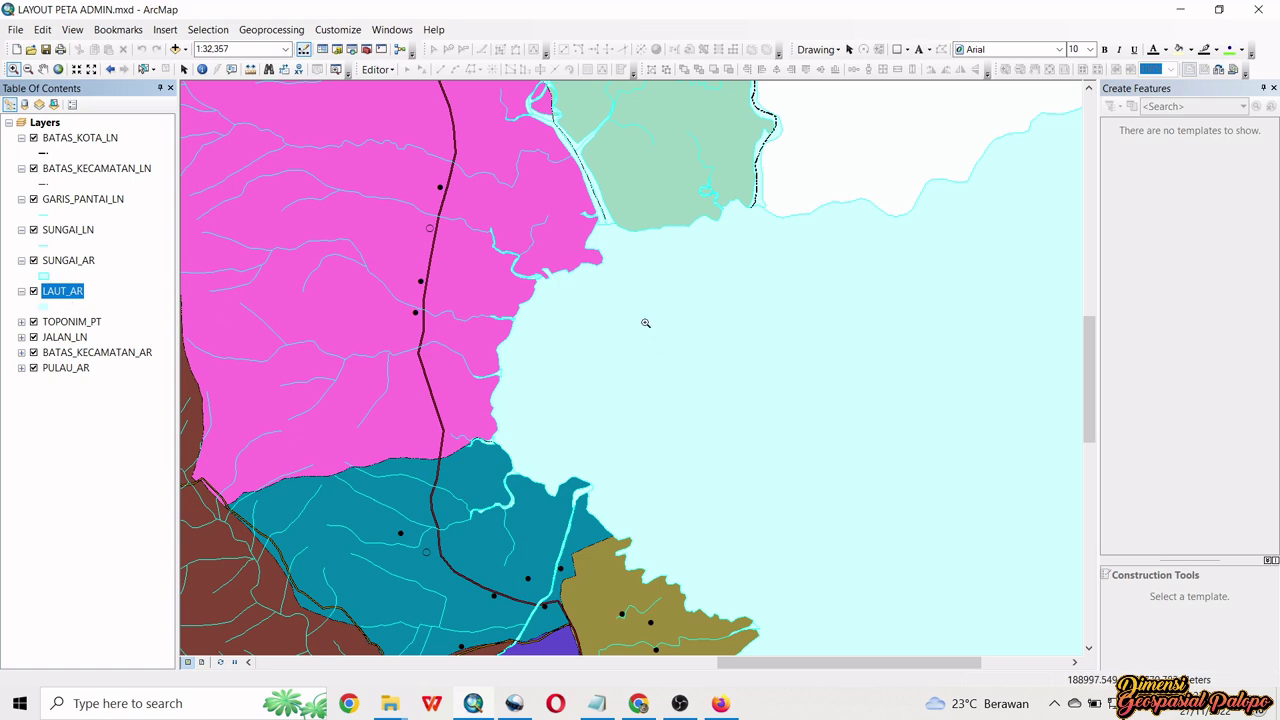
click(67, 369)
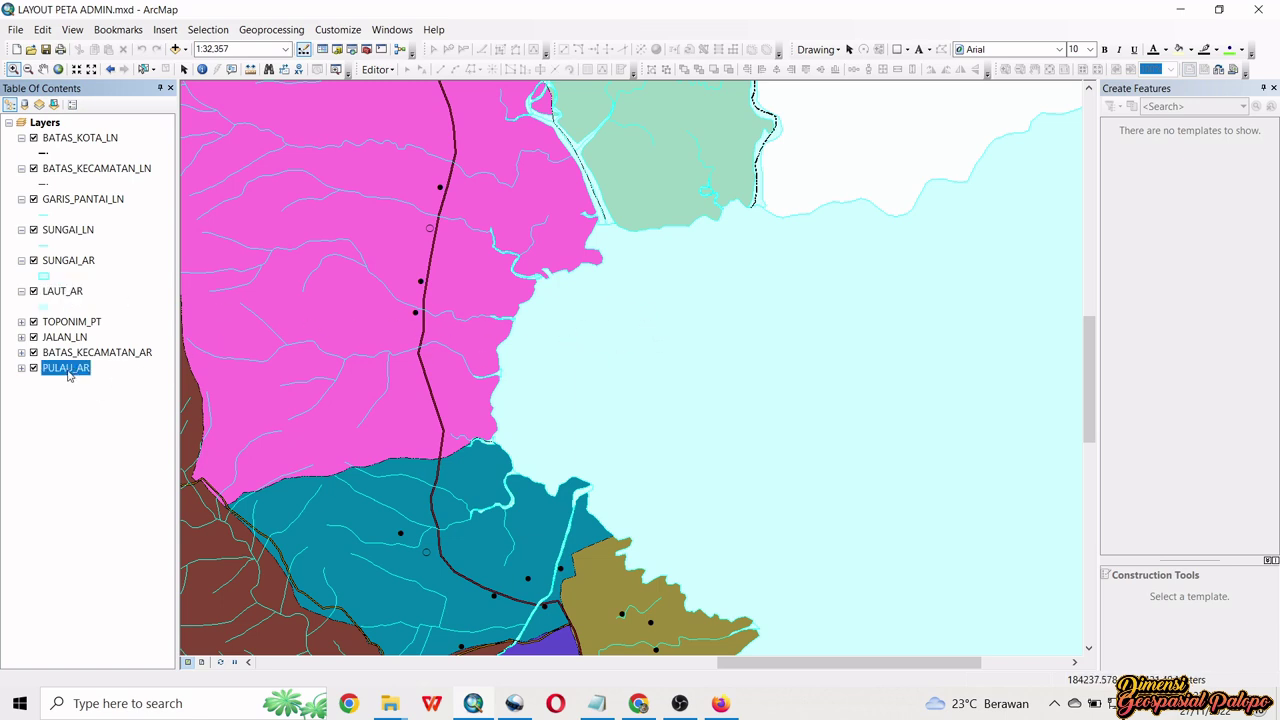
drag(76, 374, 62, 215)
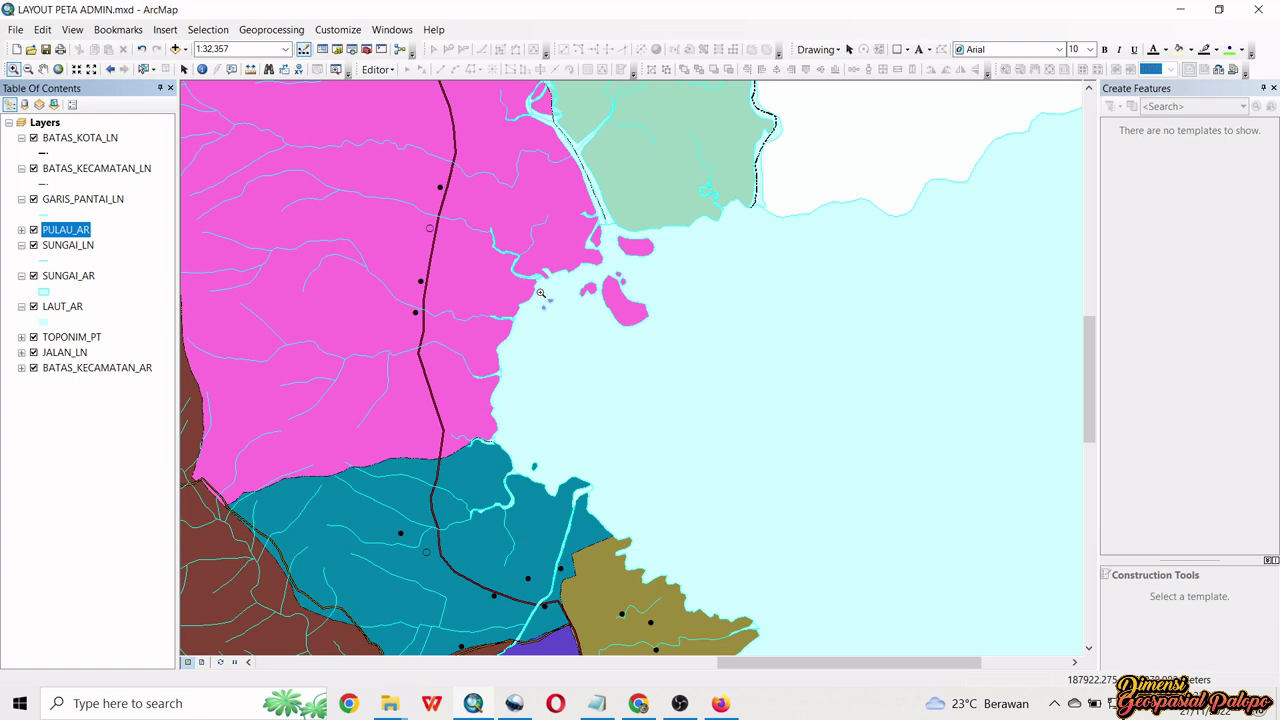
- Reorder the water layers below PULAU_AR as LAUT_AR, SUNGAI_AR and SUNGAI_LN
drag(555, 192, 660, 271)
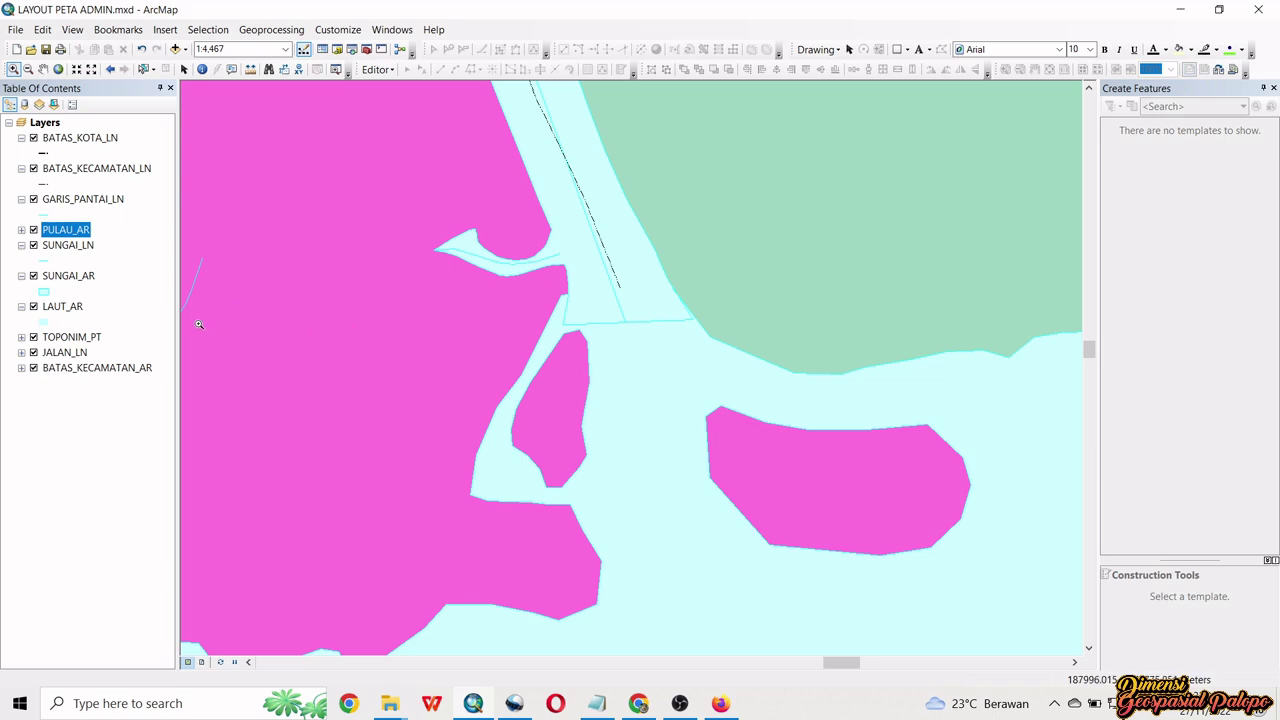
click(64, 277)
drag(69, 277, 60, 241)
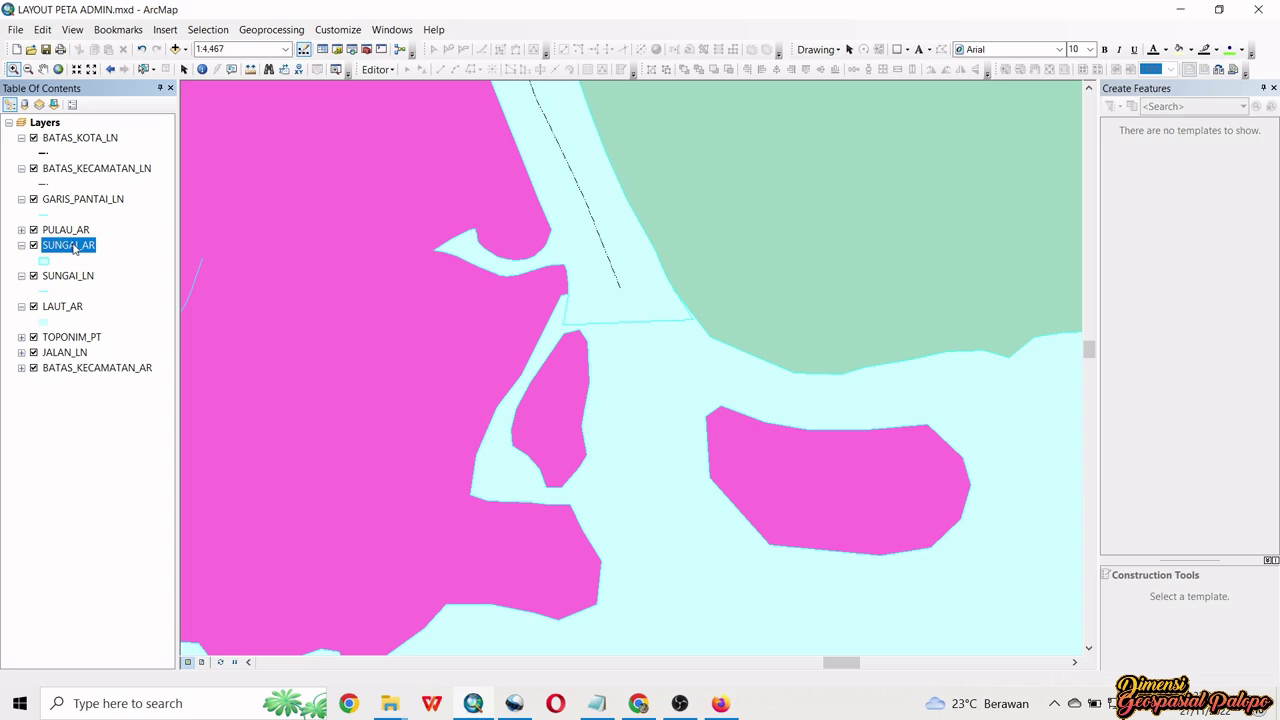
click(58, 306)
drag(72, 312, 70, 242)
click(70, 232)
click(78, 277)
click(78, 248)
- Move TOPONIM_PT to the top of the layer order and JALAN_LN directly below BATAS_KECAMATAN_LN
ctrl+click(85, 338)
drag(85, 338, 67, 125)
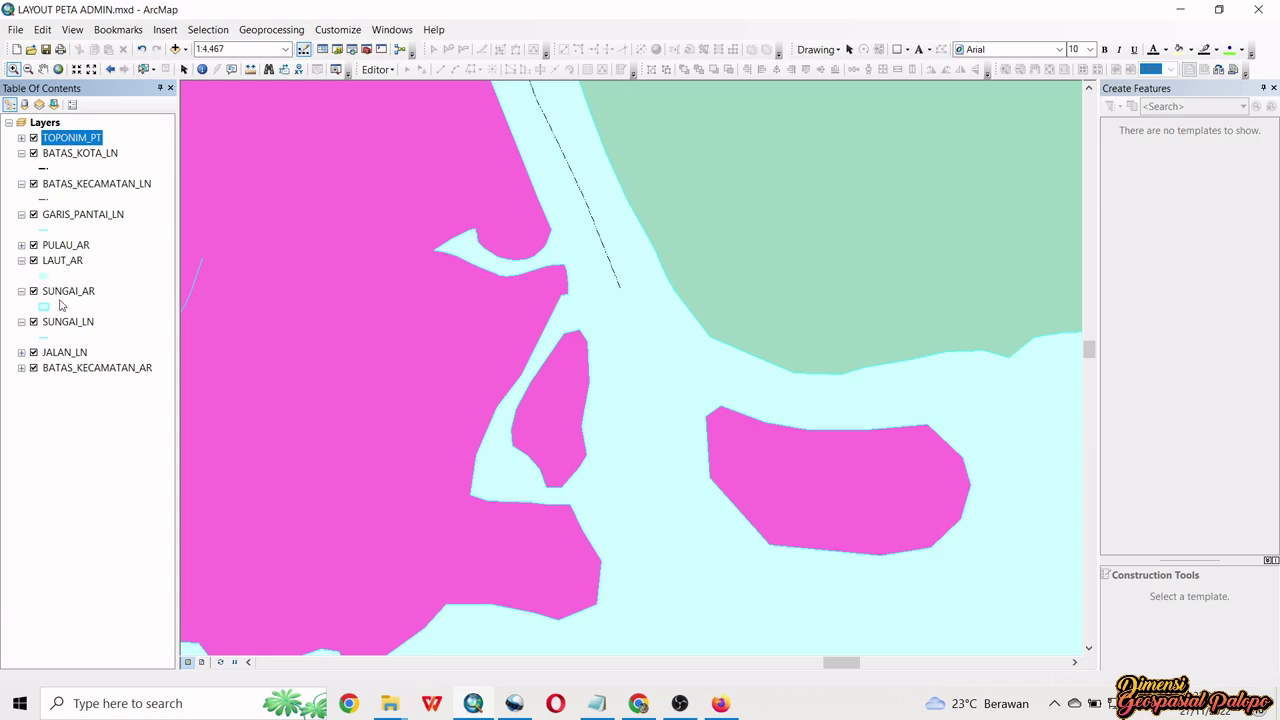
click(69, 354)
drag(61, 357, 74, 205)
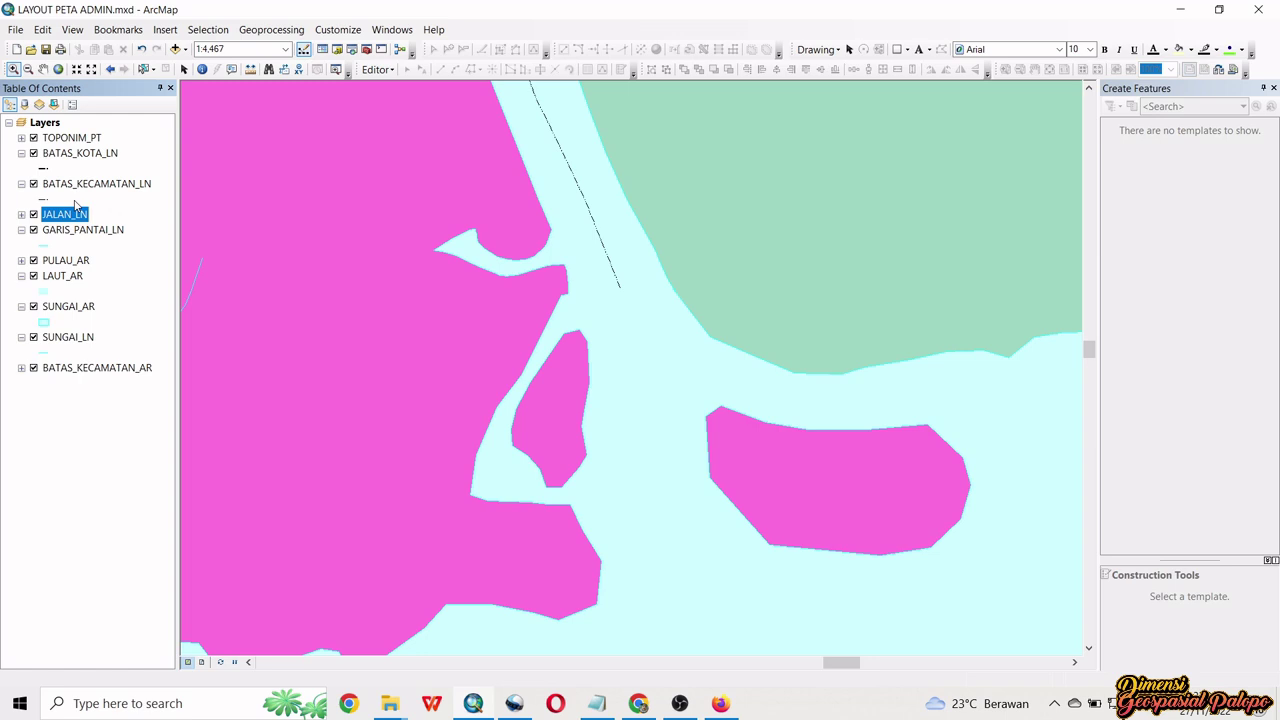
- Collapse the legends of the BATAS_KOTA_LN, BATAS_KECAMATAN_LN, GARIS_PANTAI_LN, LAUT_AR, SUNGAI_AR and SUNGAI_LN layers
click(22, 153)
click(22, 168)
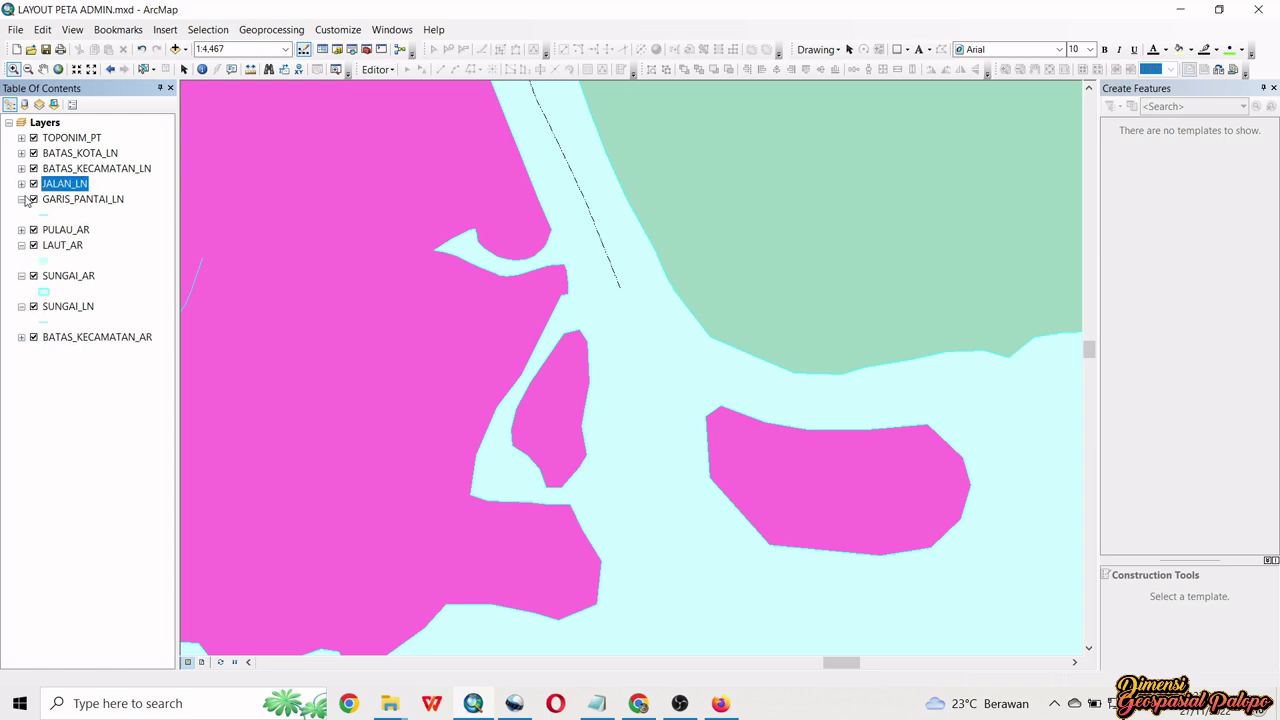
click(22, 199)
click(22, 230)
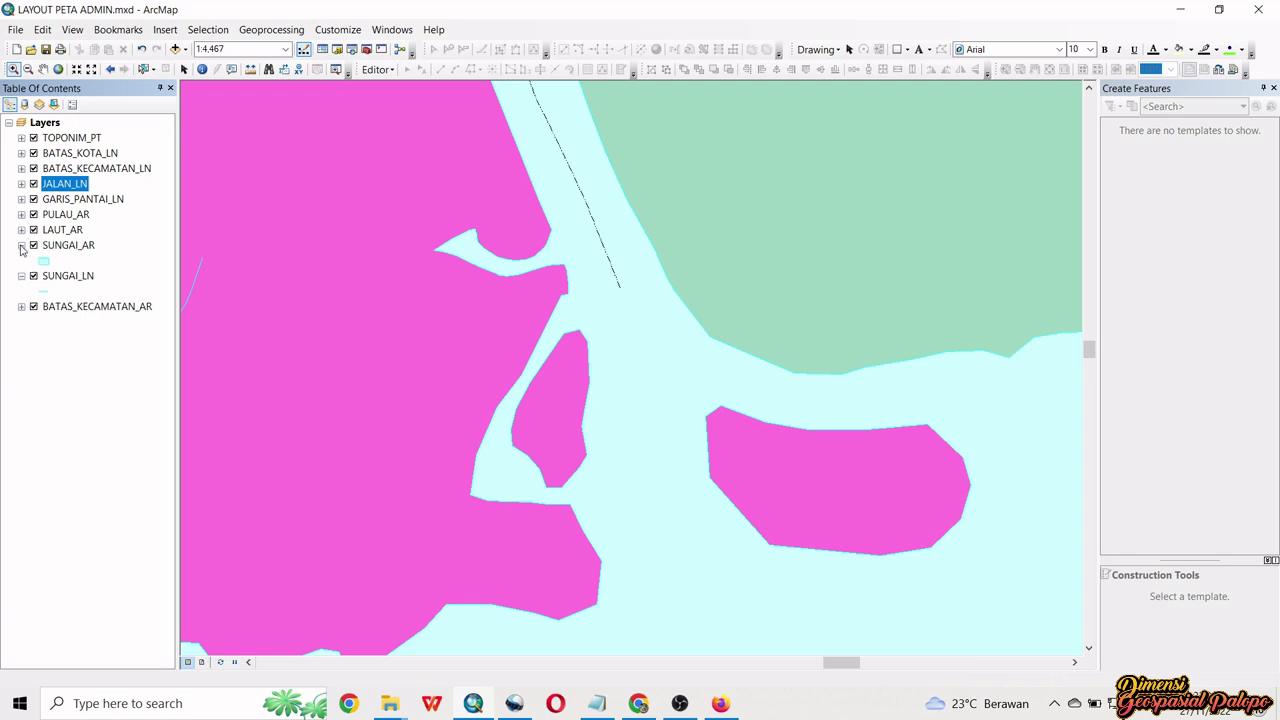
click(22, 245)
click(22, 260)
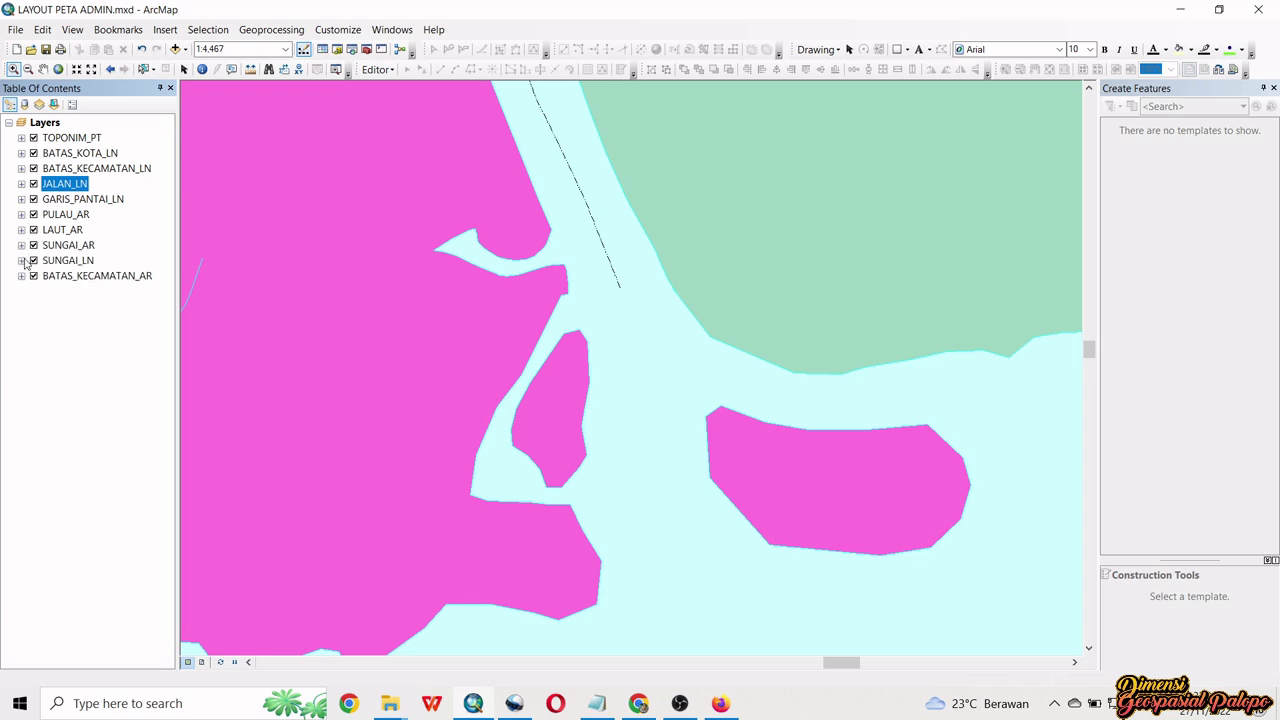
- Review the layer order one by one from TOPONIM_PT down to BATAS_KECAMATAN_AR
click(70, 138)
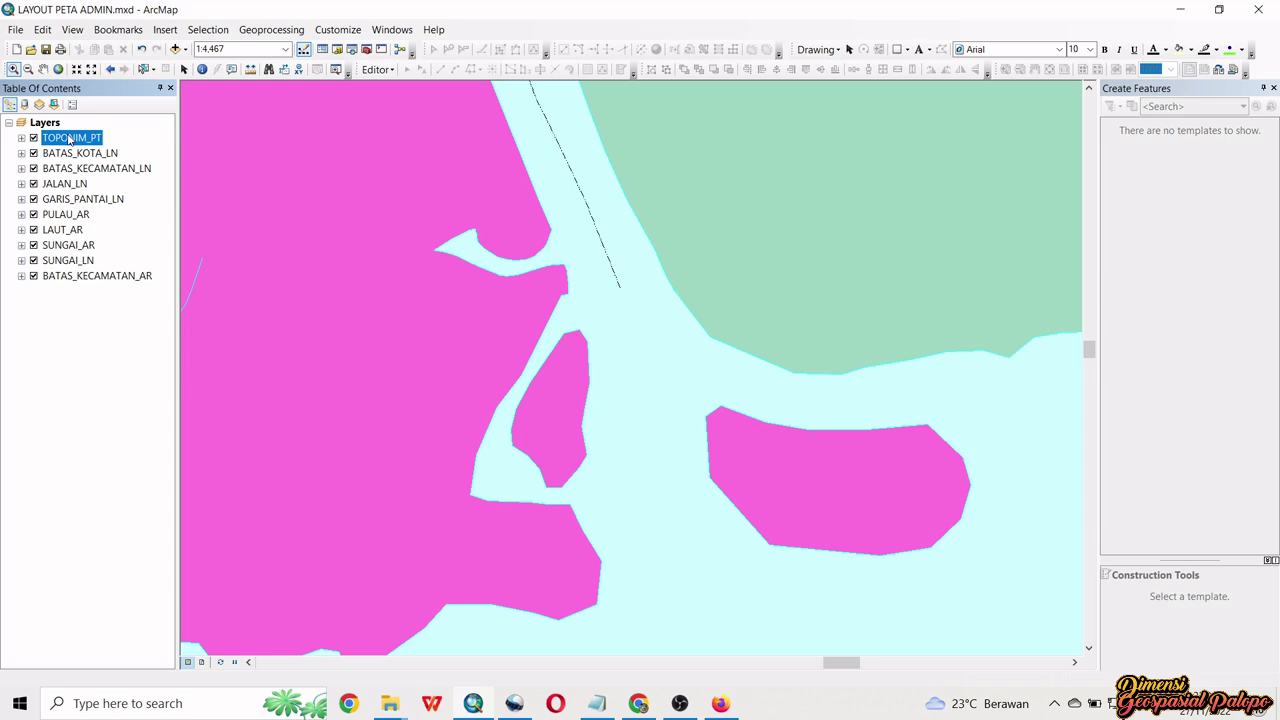
click(81, 156)
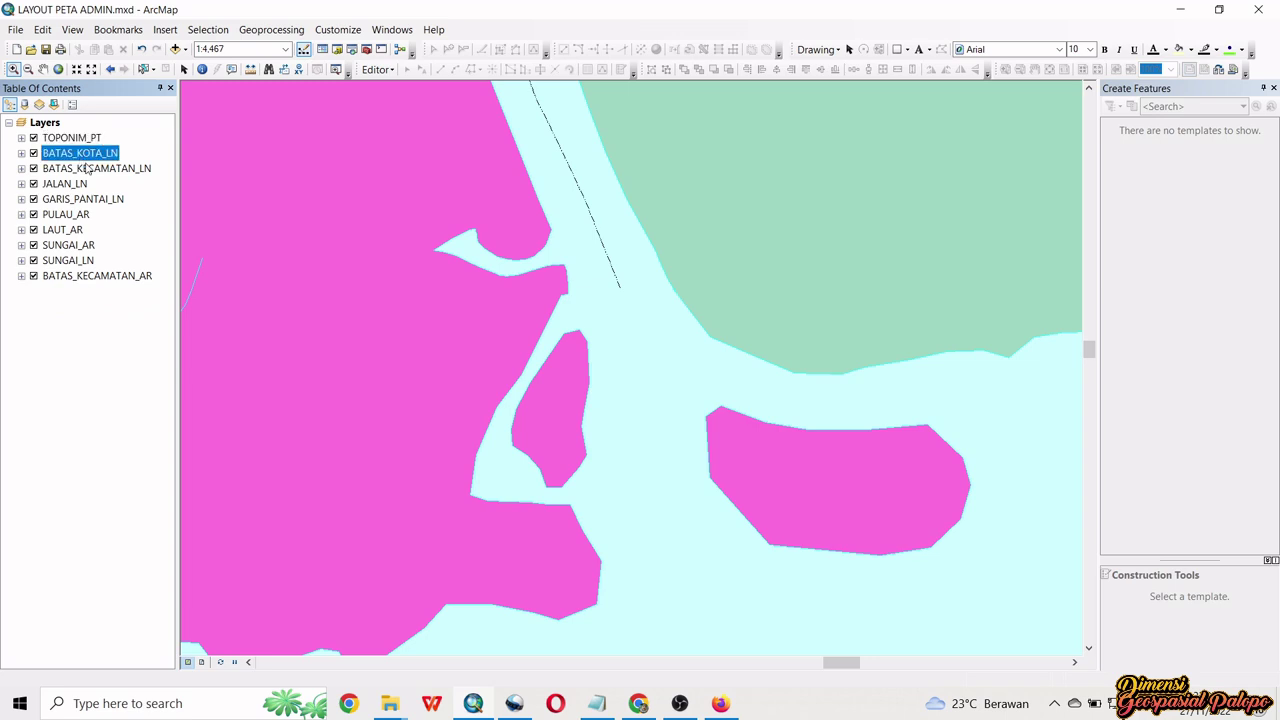
click(108, 171)
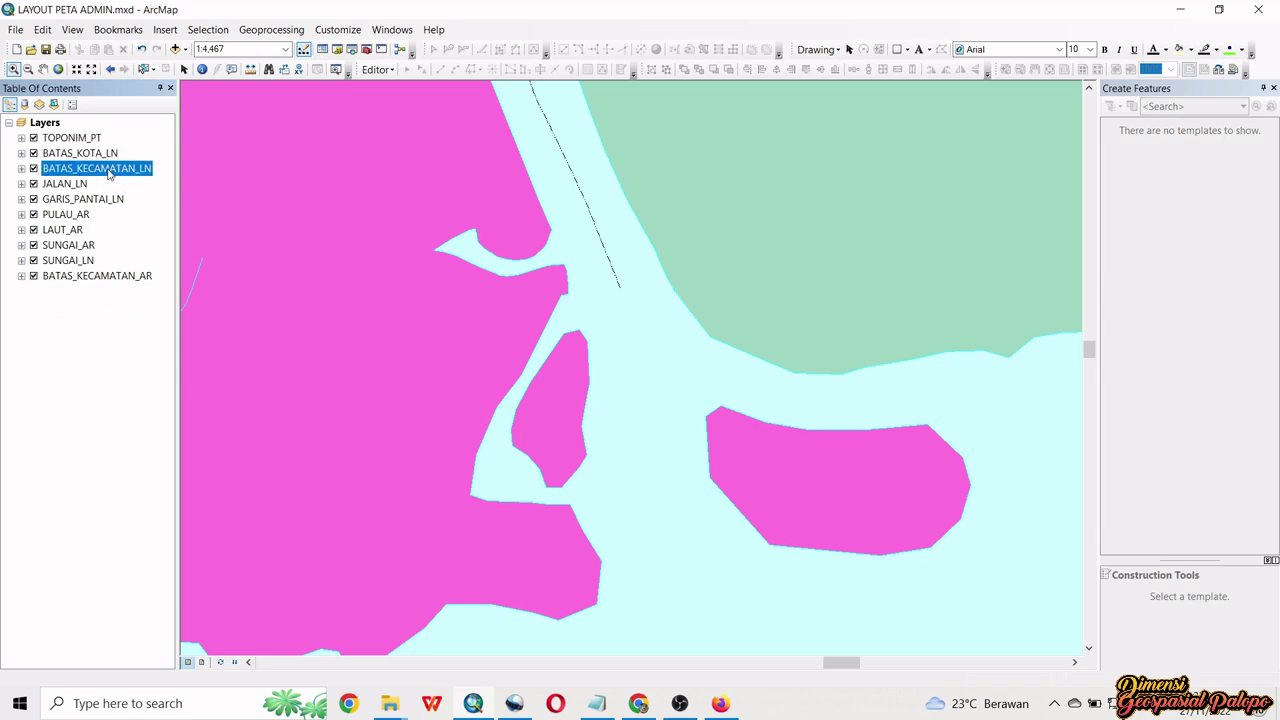
click(70, 189)
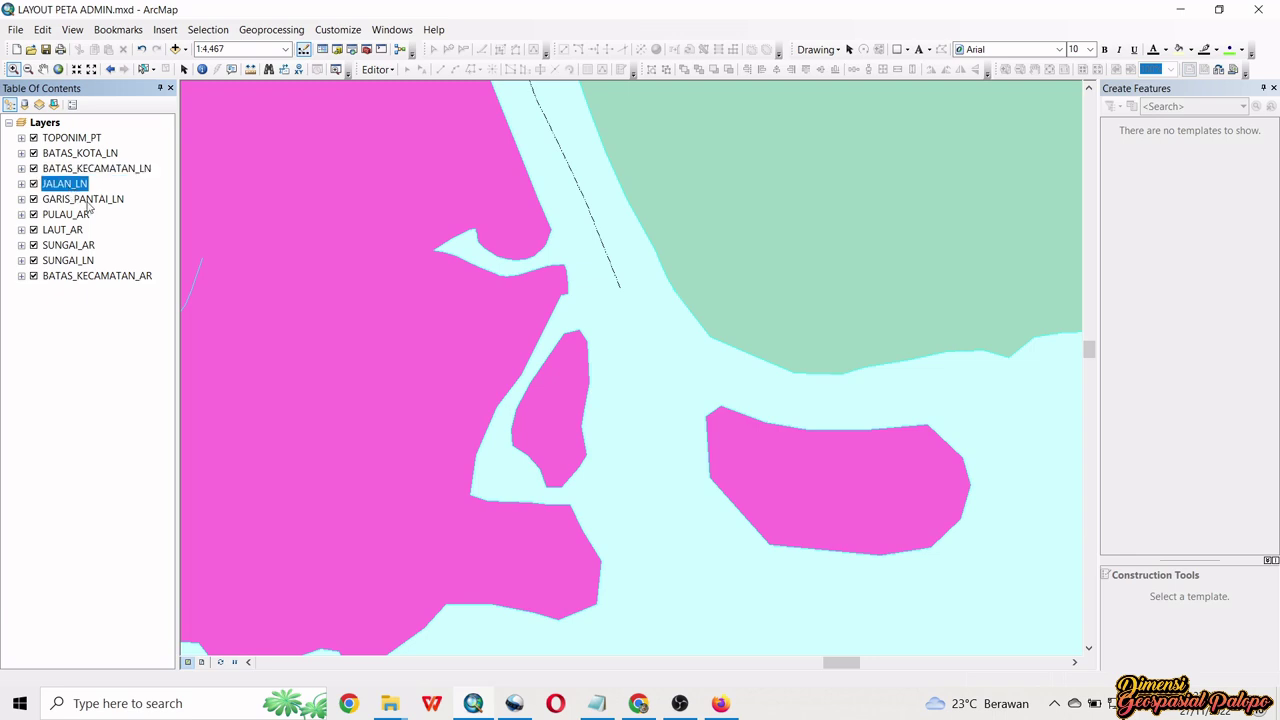
click(88, 203)
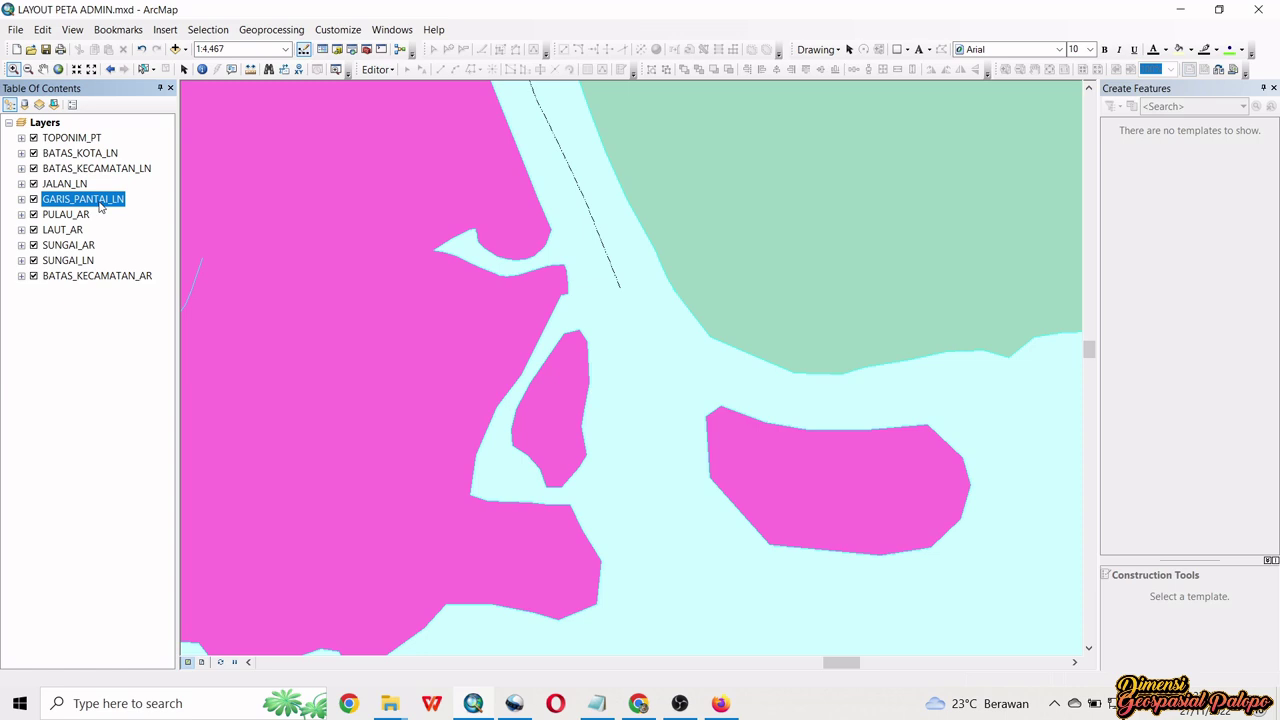
click(60, 216)
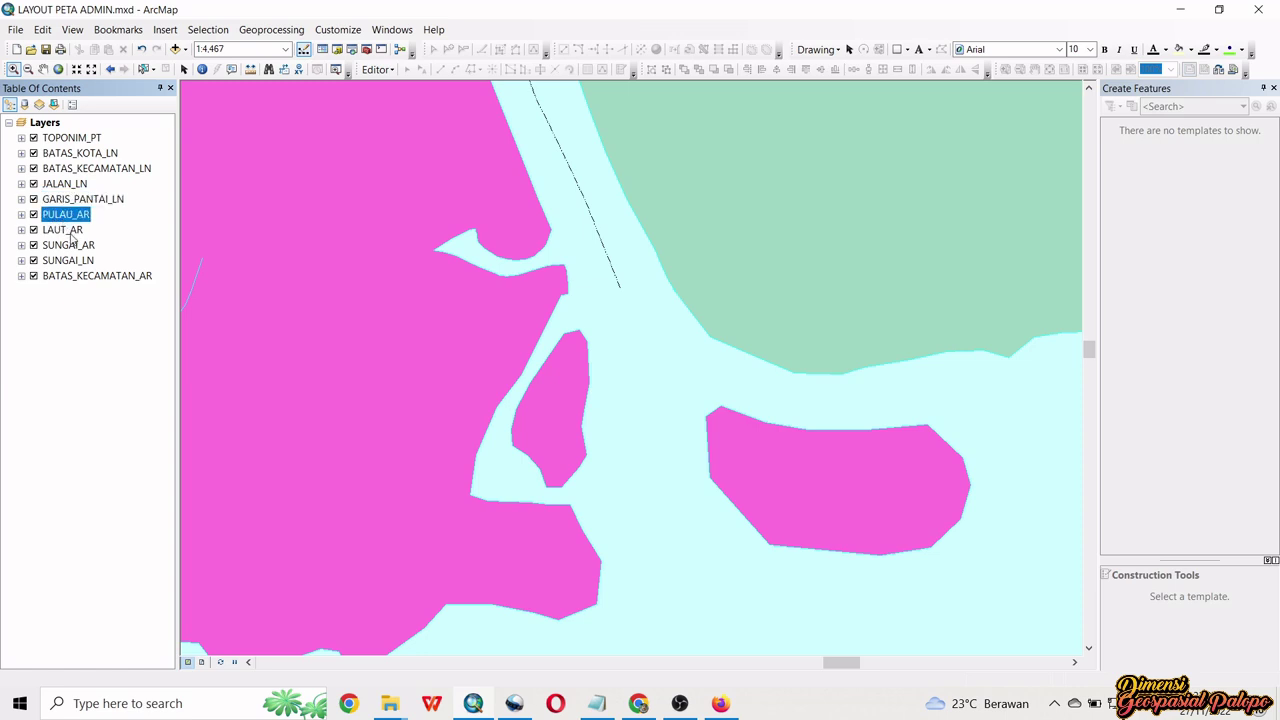
click(70, 234)
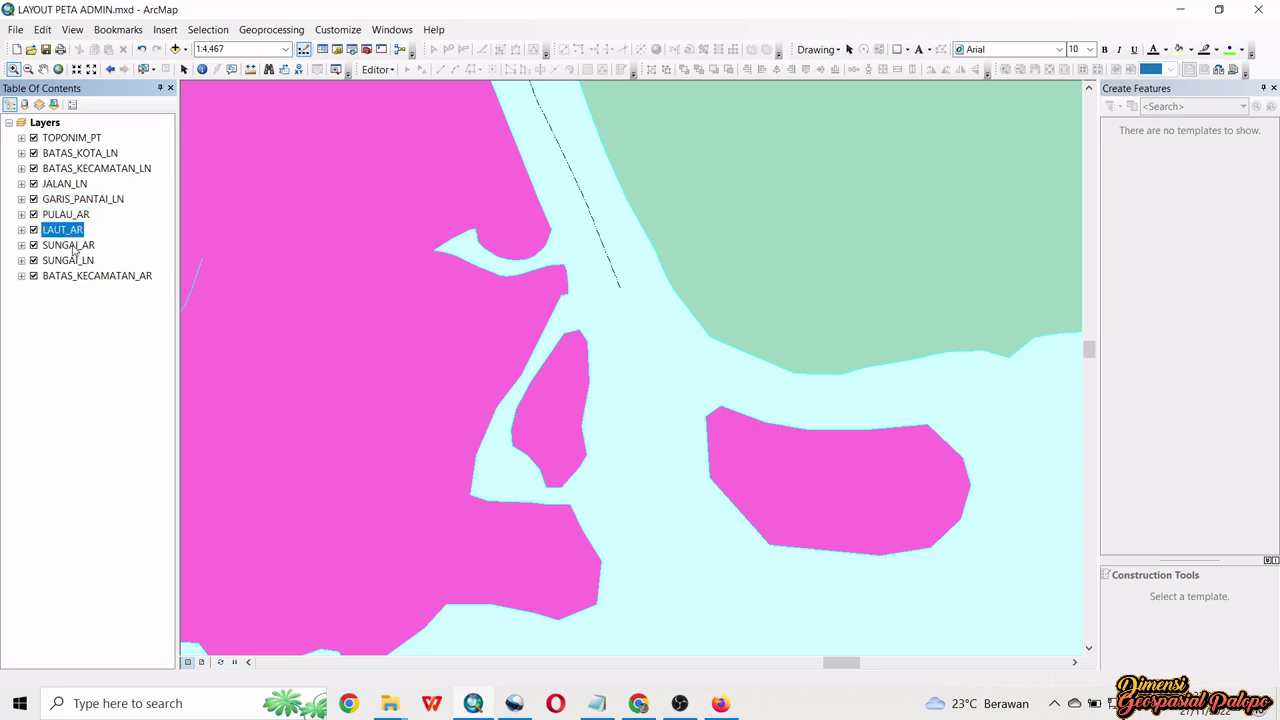
click(78, 245)
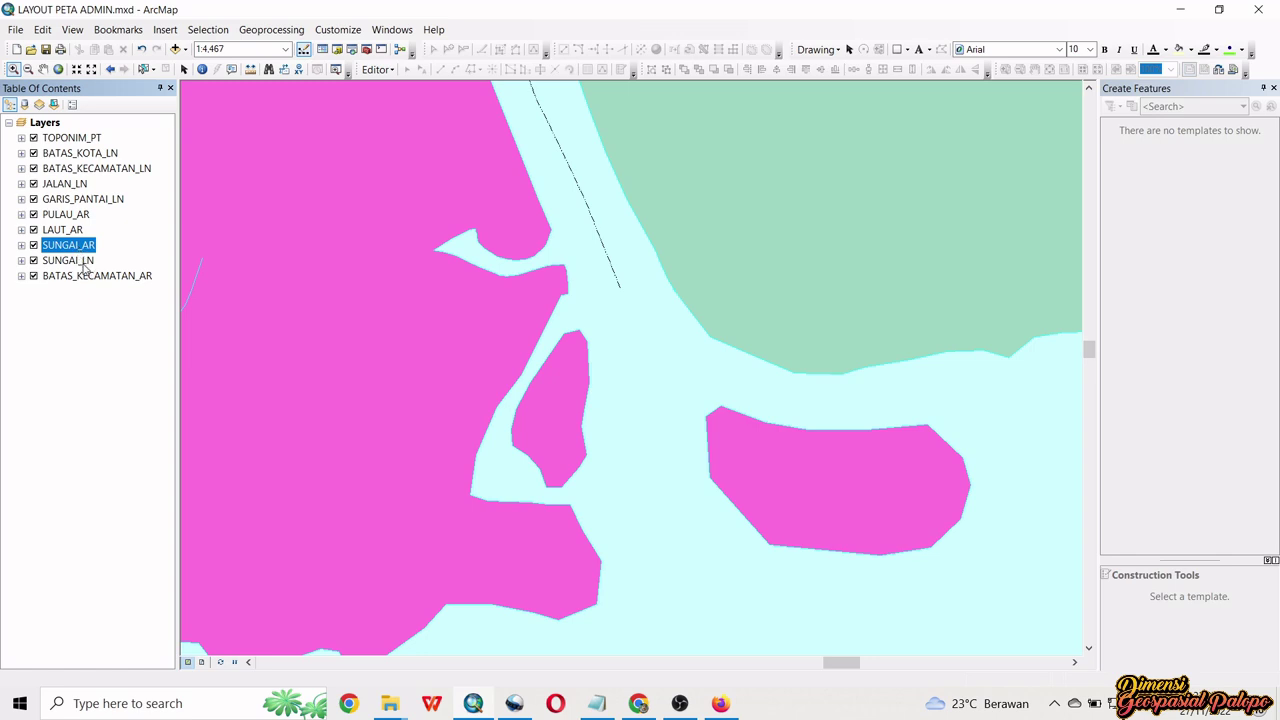
click(68, 261)
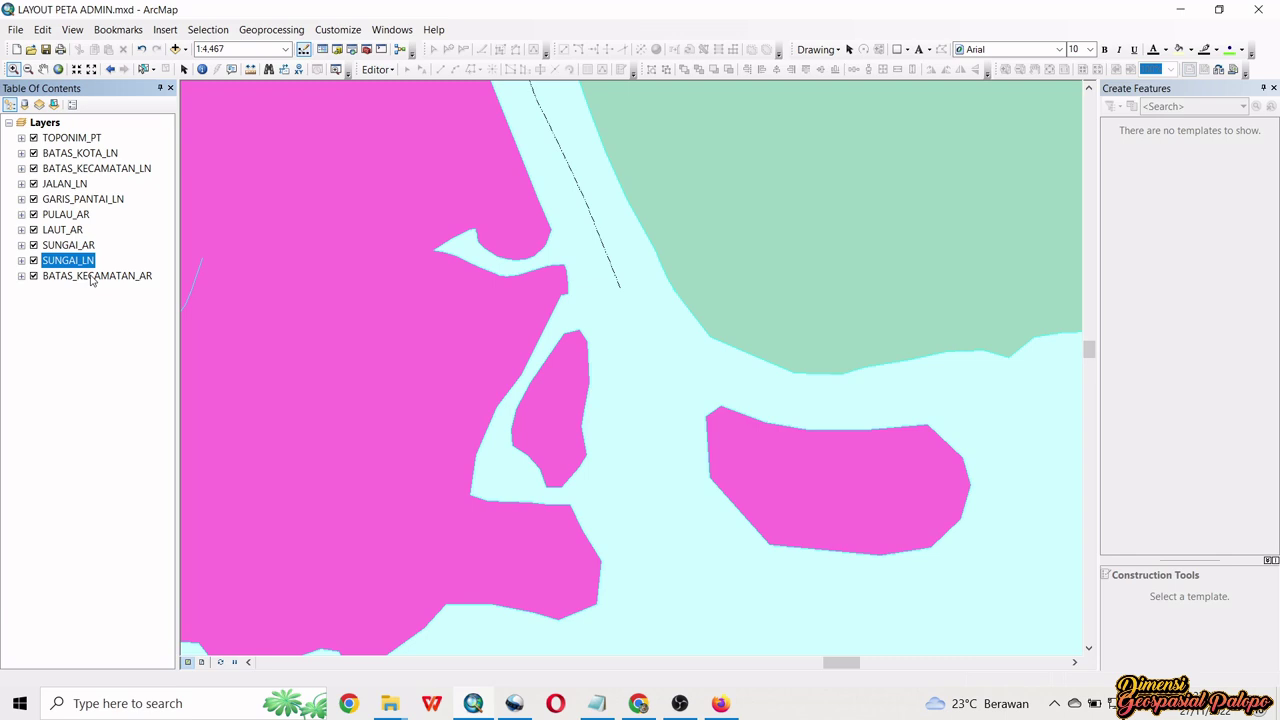
click(91, 279)
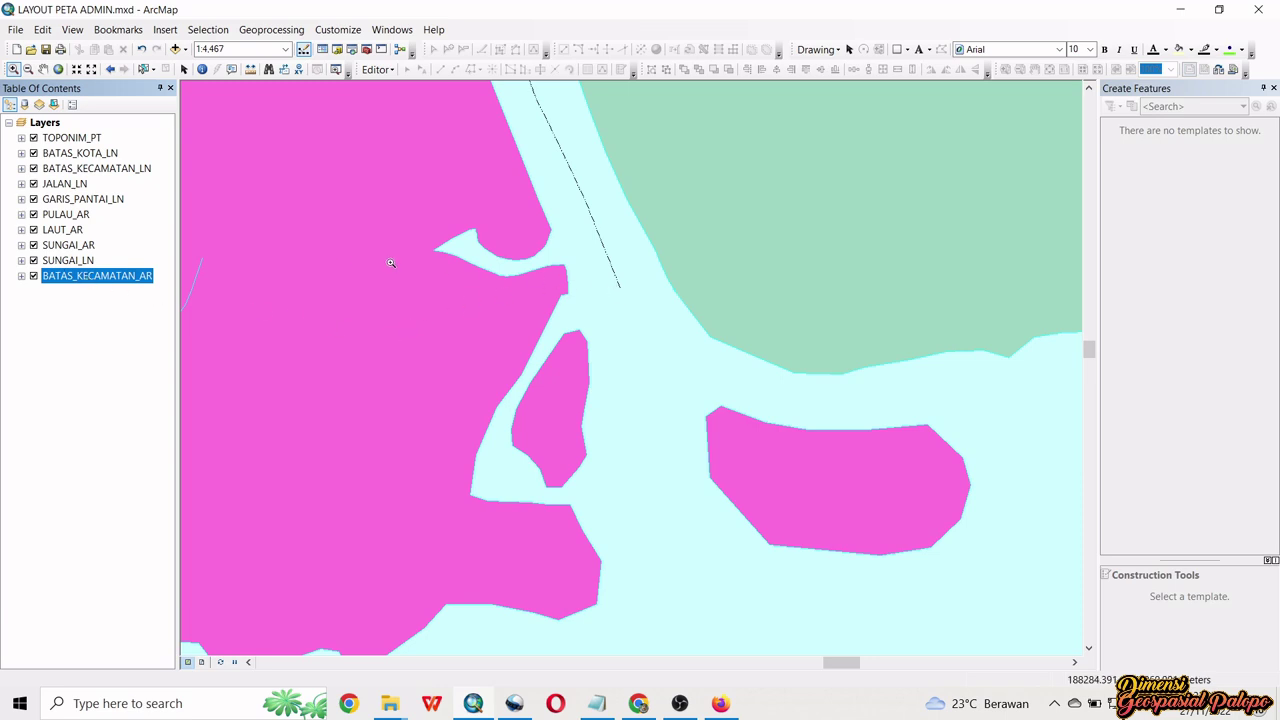
- Set the map scale to 1:100,000 and center the Palopo districts in the data view
scroll(345, 229, down, 3)
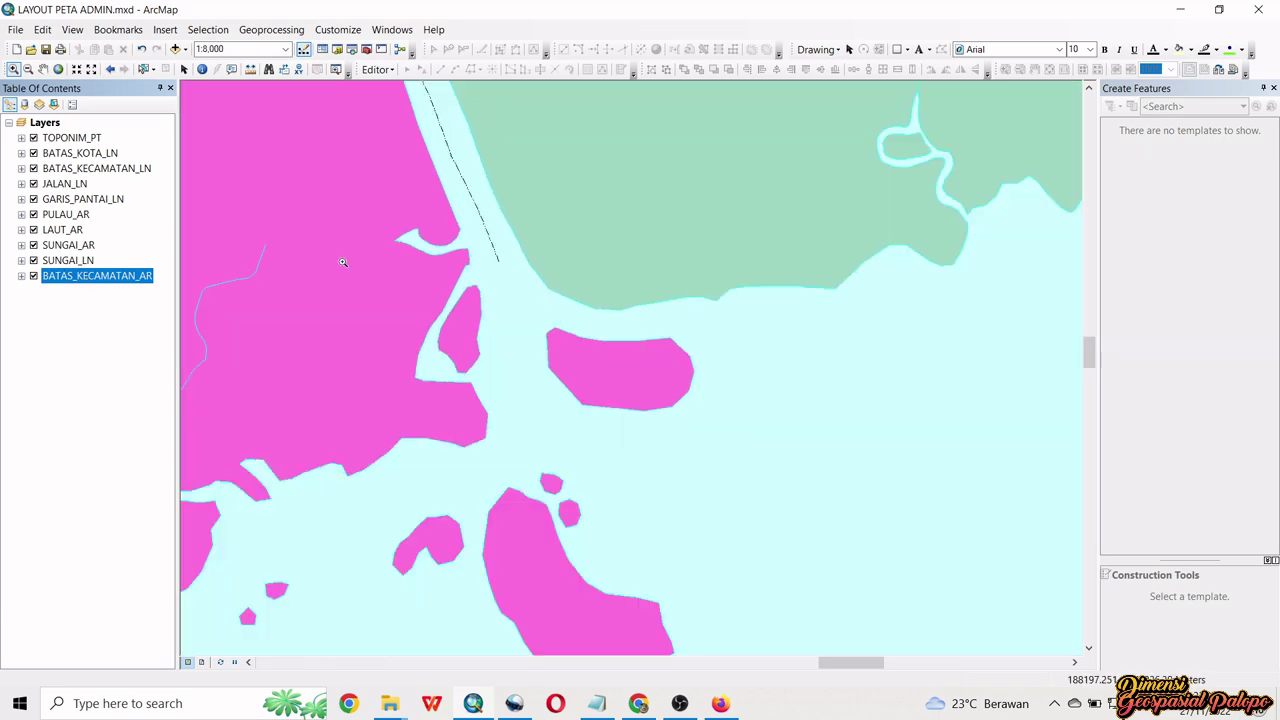
drag(343, 263, 404, 259)
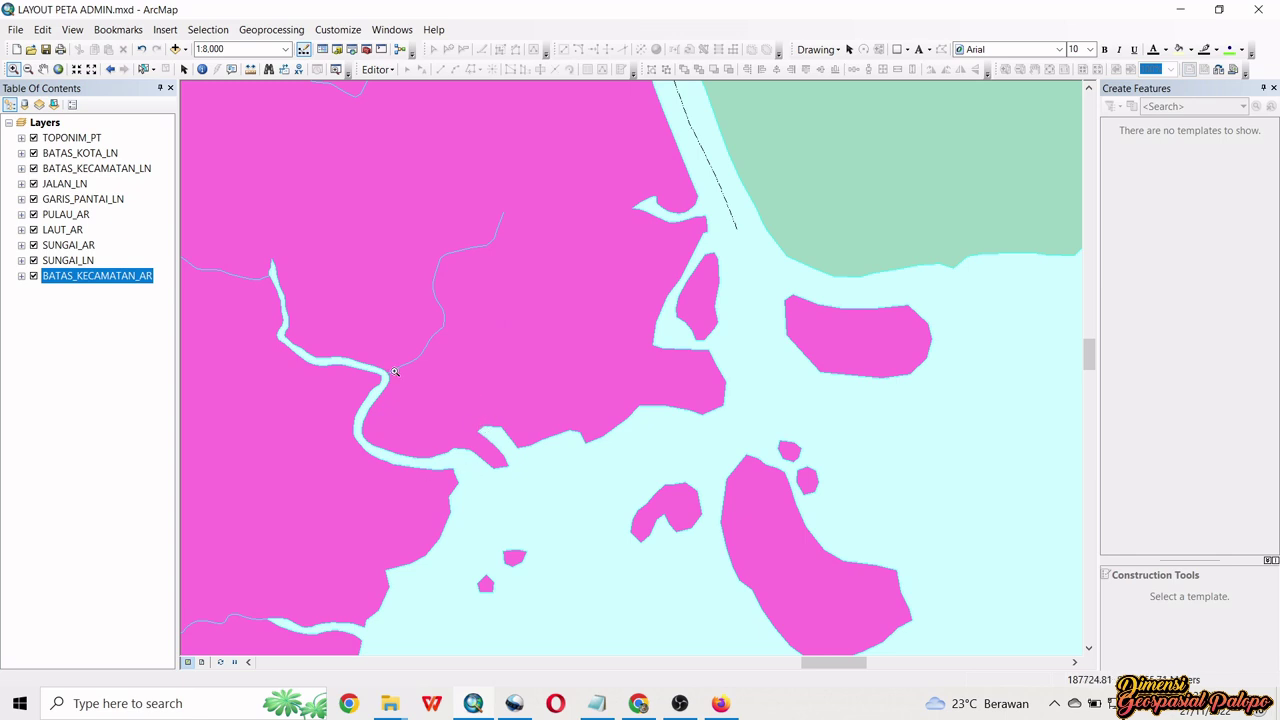
click(286, 49)
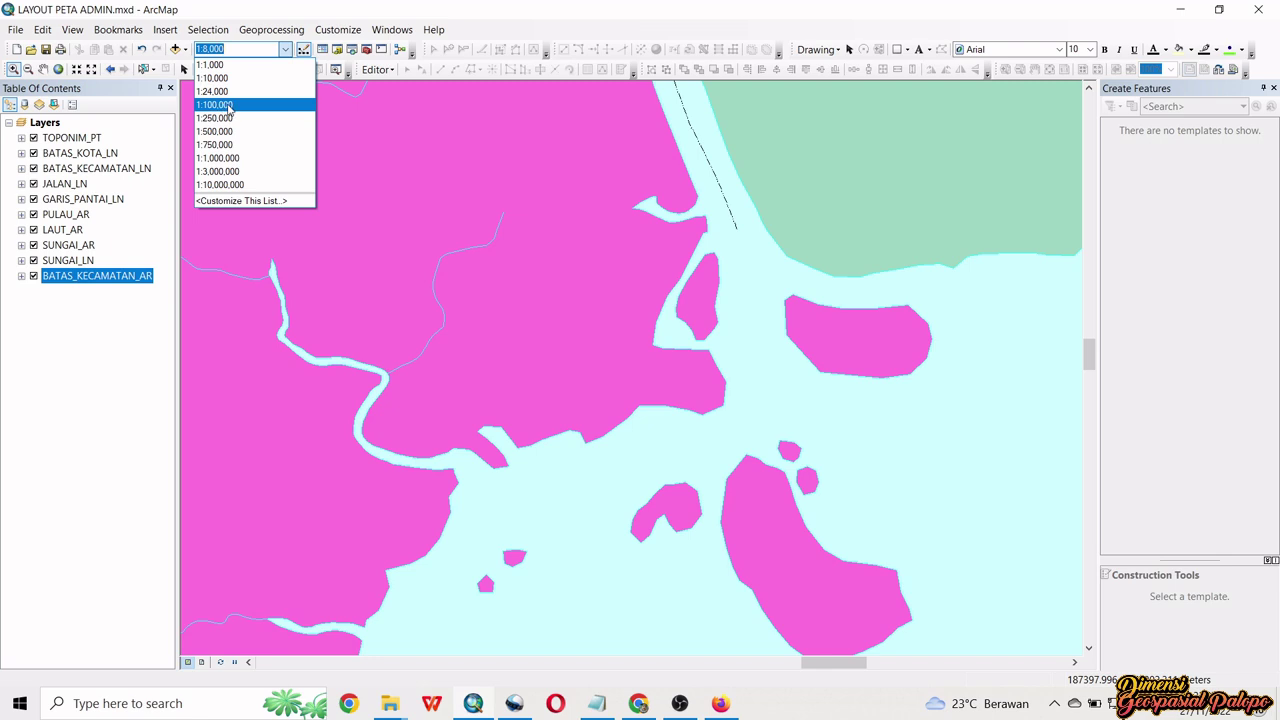
click(229, 105)
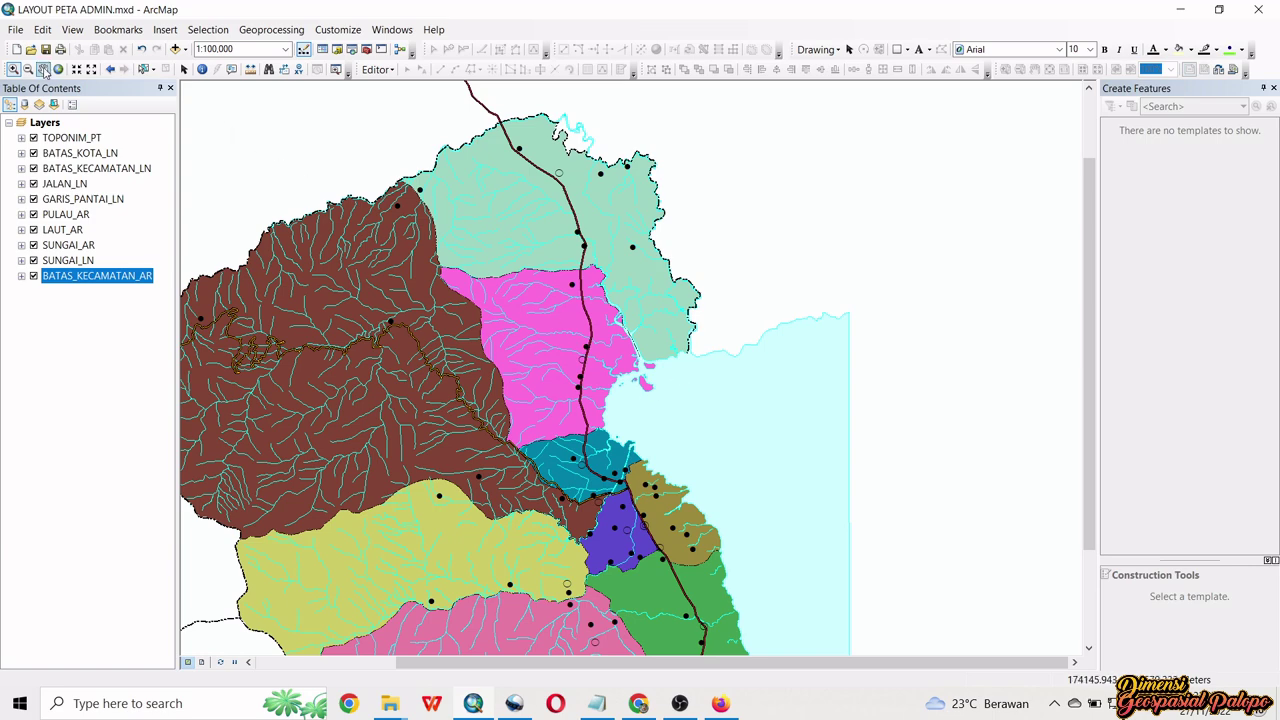
click(44, 70)
drag(376, 342, 512, 313)
drag(439, 417, 512, 394)
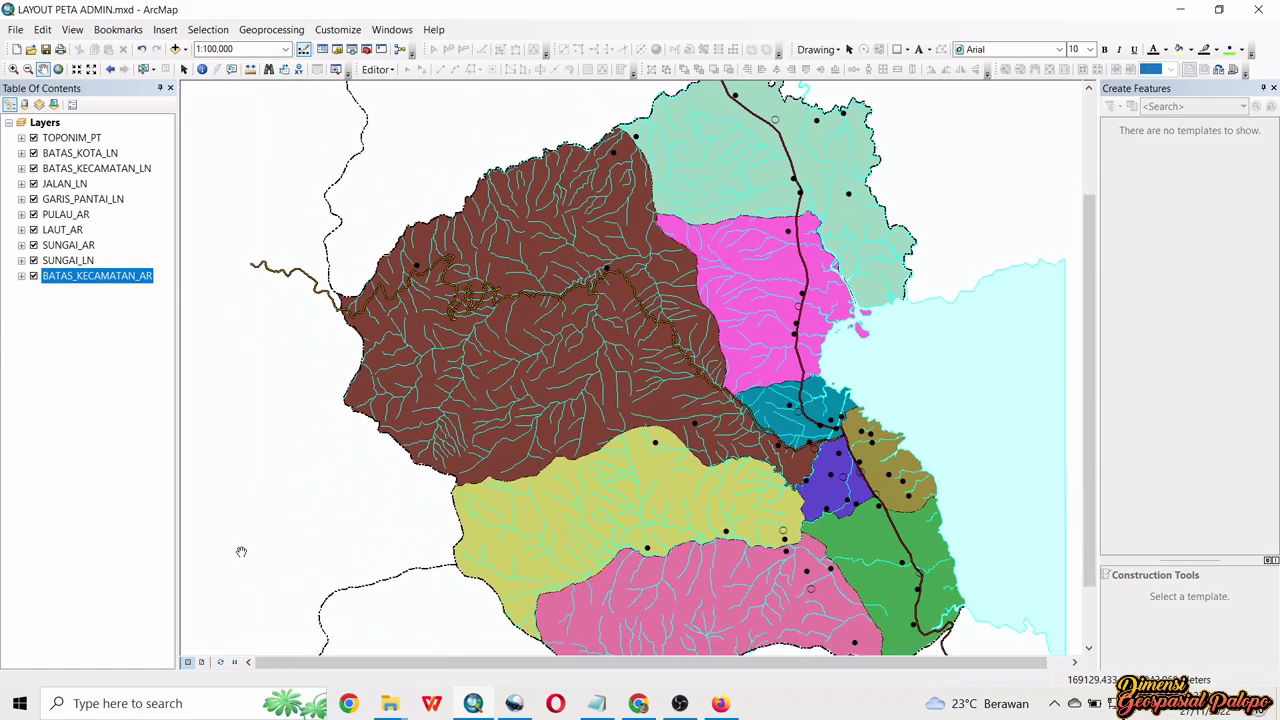
- Switch to layout view and check in the toolbar customization list that the Draw and Layout toolbars are enabled
click(203, 662)
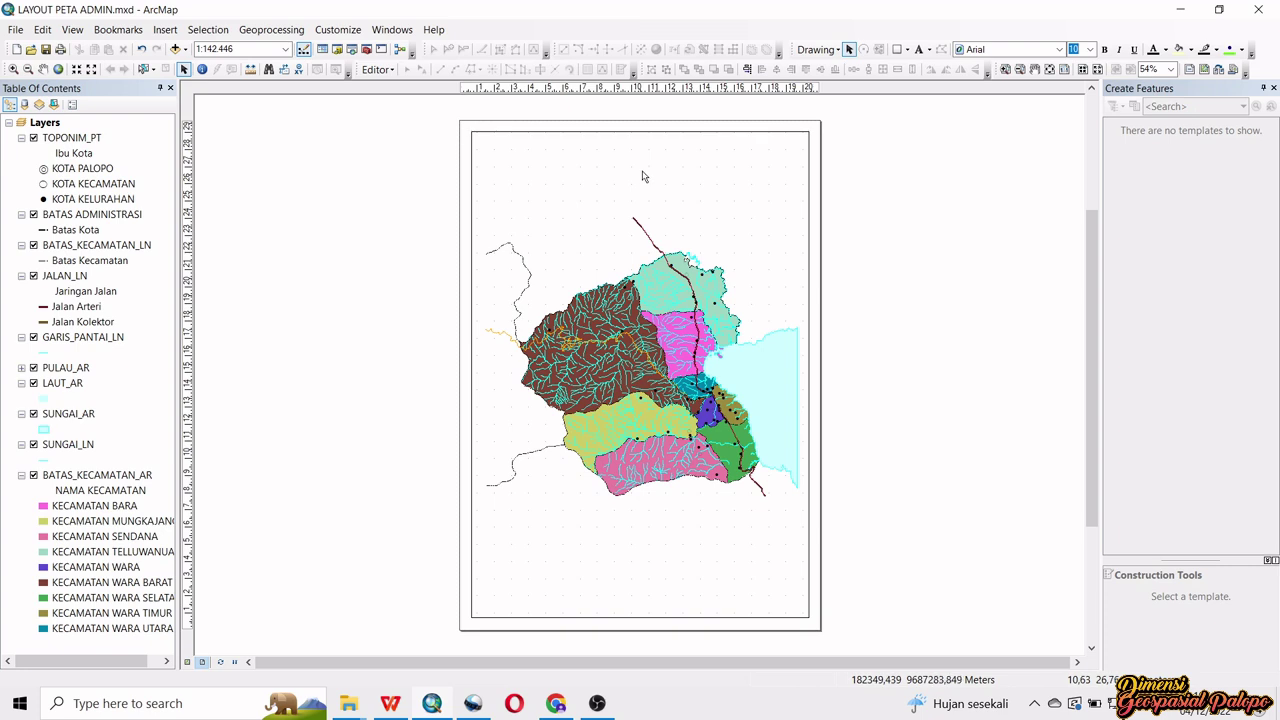
click(348, 30)
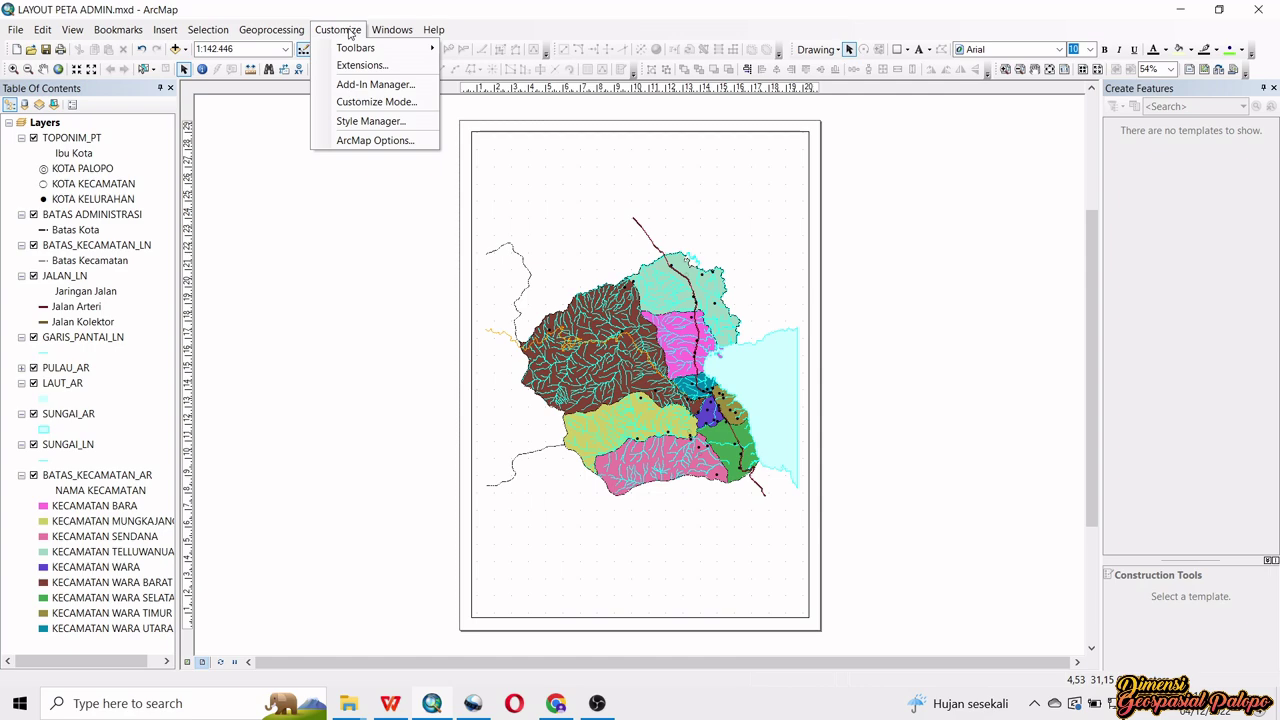
click(373, 103)
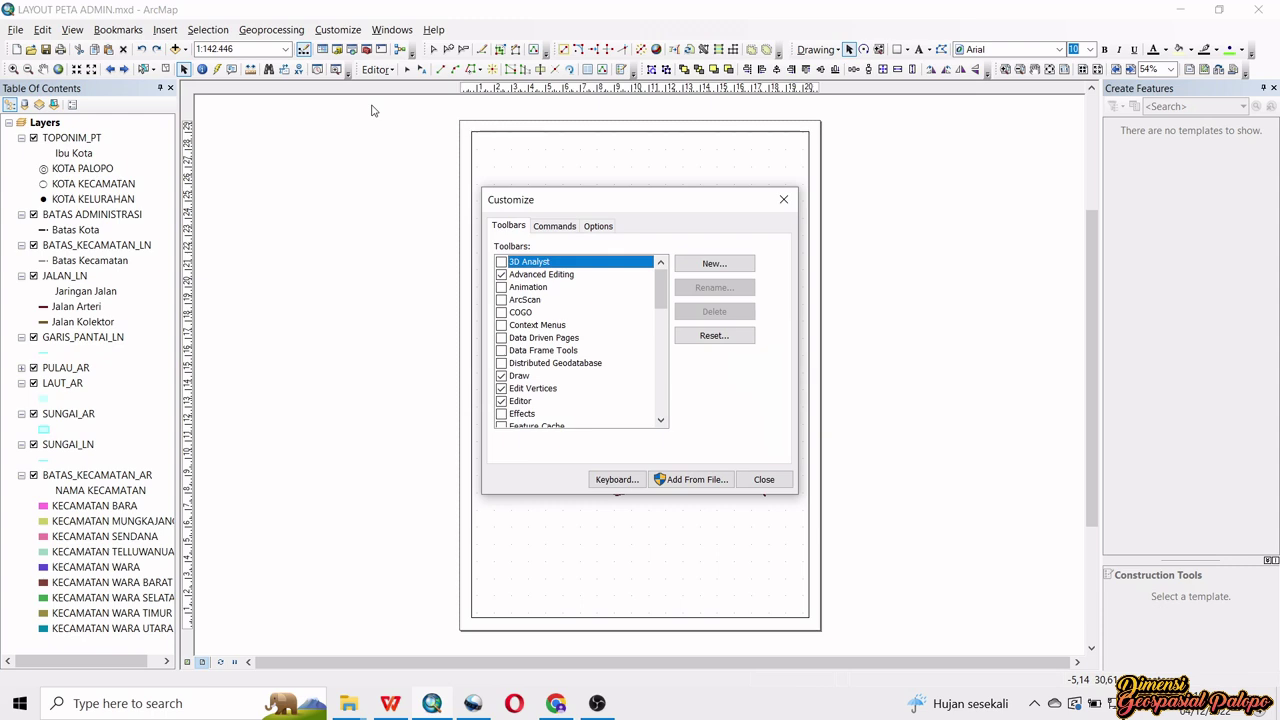
drag(548, 199, 589, 147)
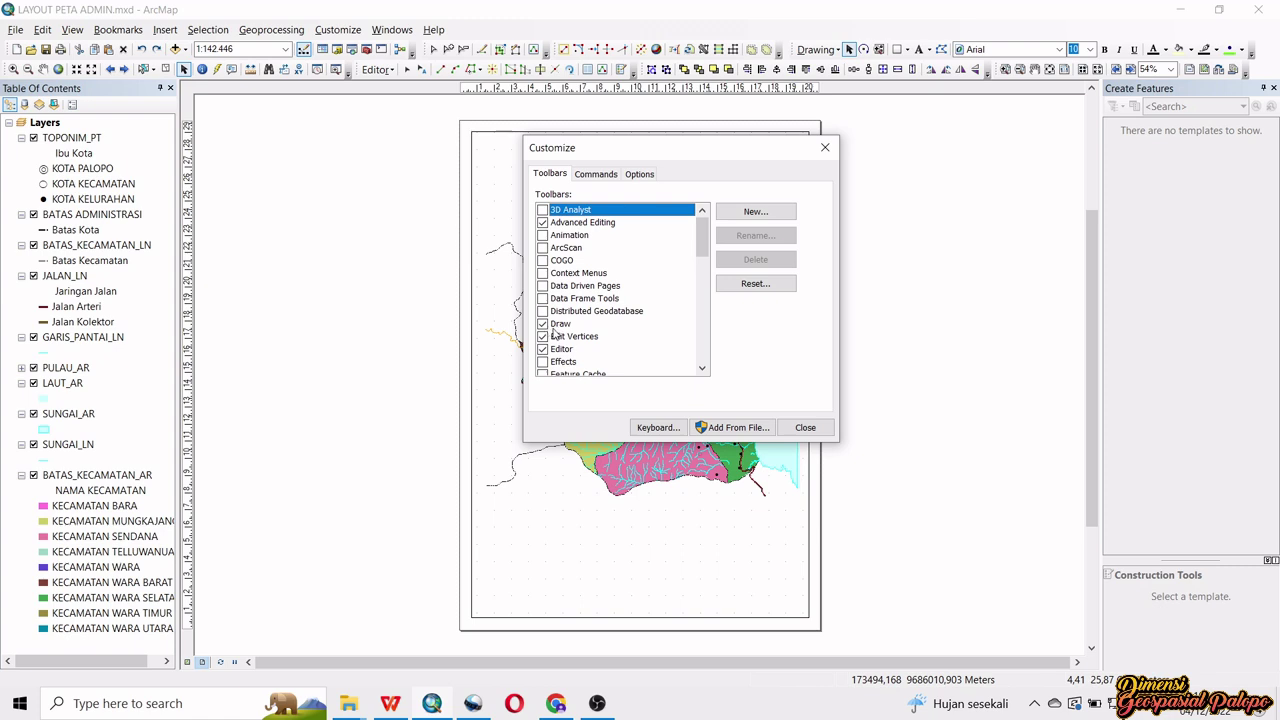
click(558, 326)
scroll(570, 334, down, 2)
scroll(573, 334, down, 3)
scroll(577, 356, down, 2)
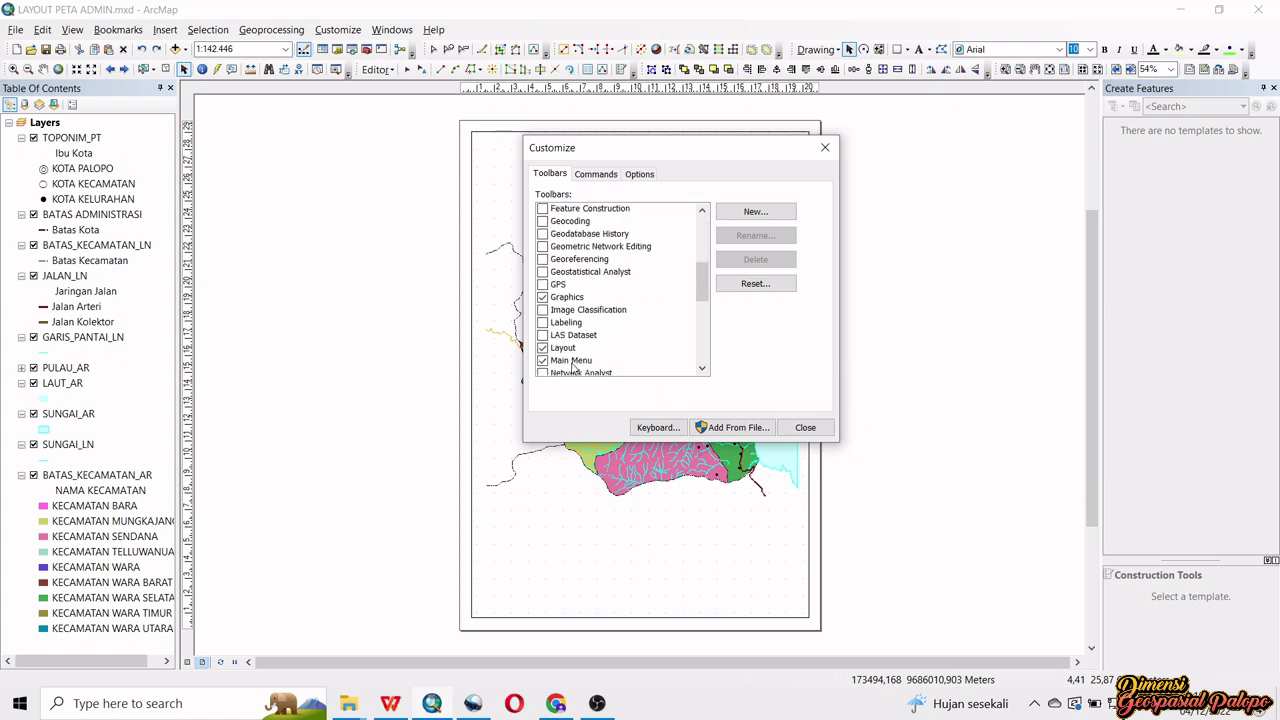
click(560, 338)
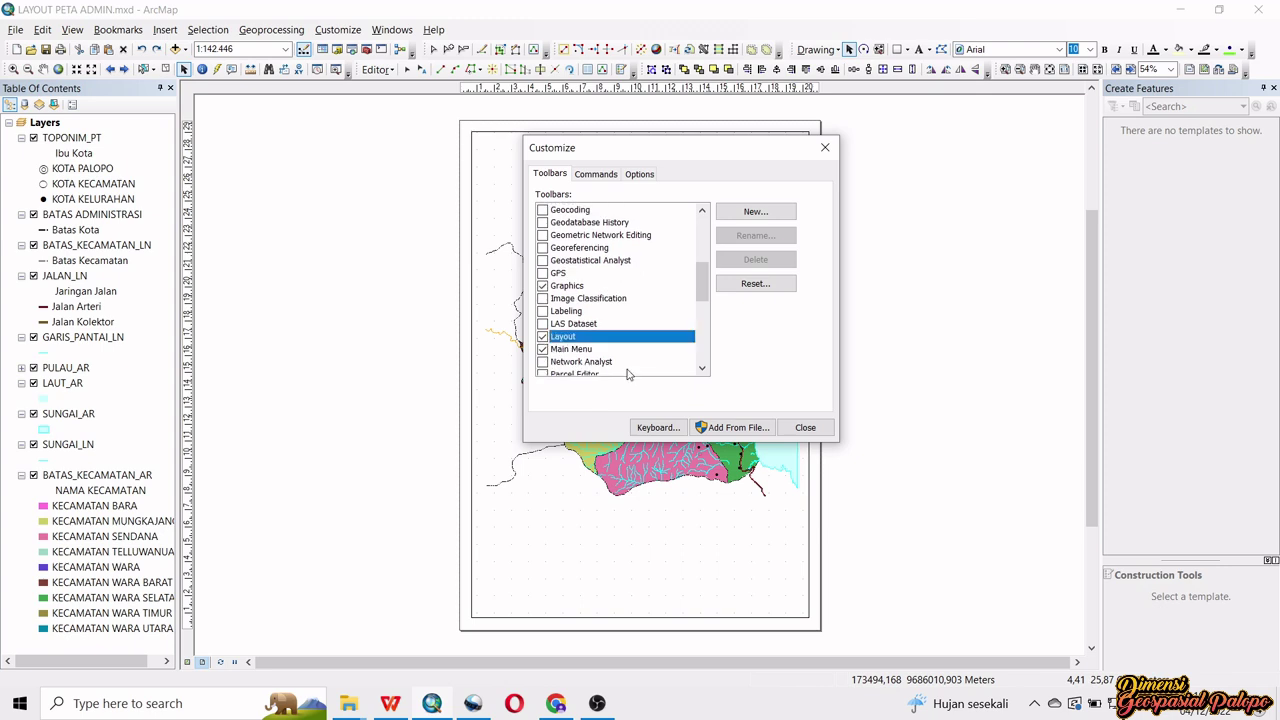
click(813, 427)
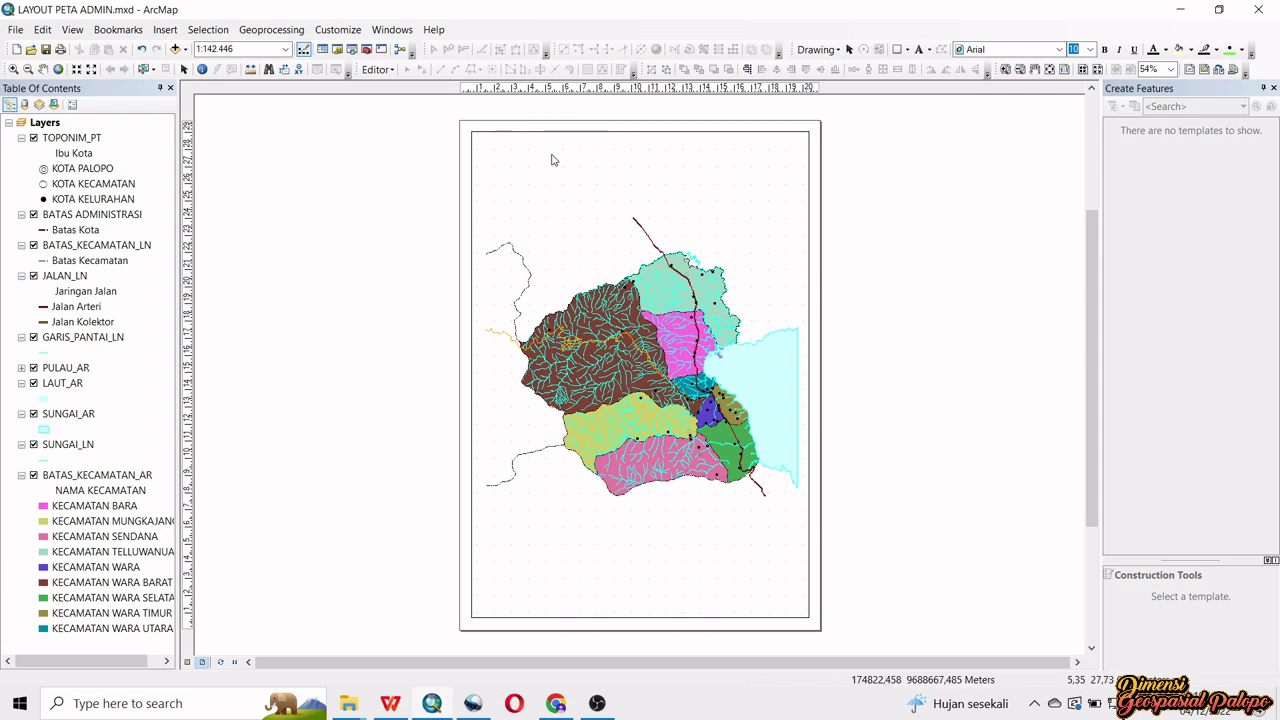
- Set the layout view rulers to centimeters with a smallest division of 1/10 cm, keeping the rulers shown
click(358, 31)
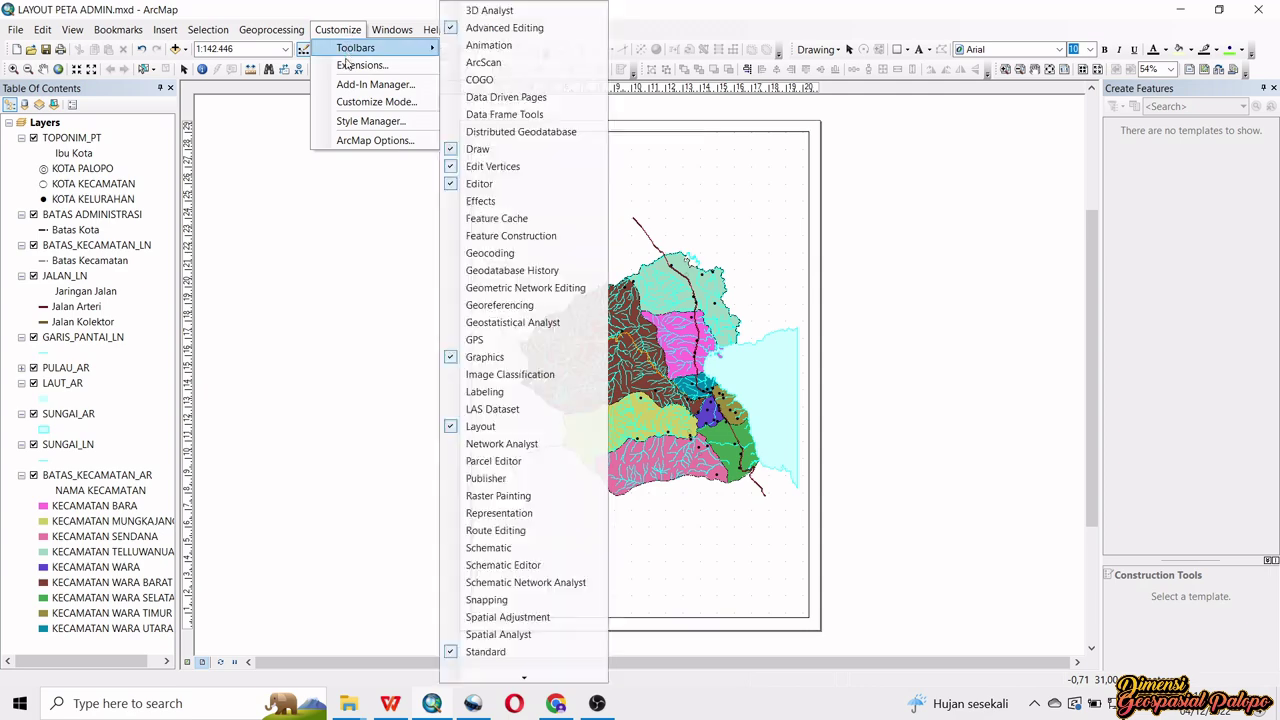
click(372, 142)
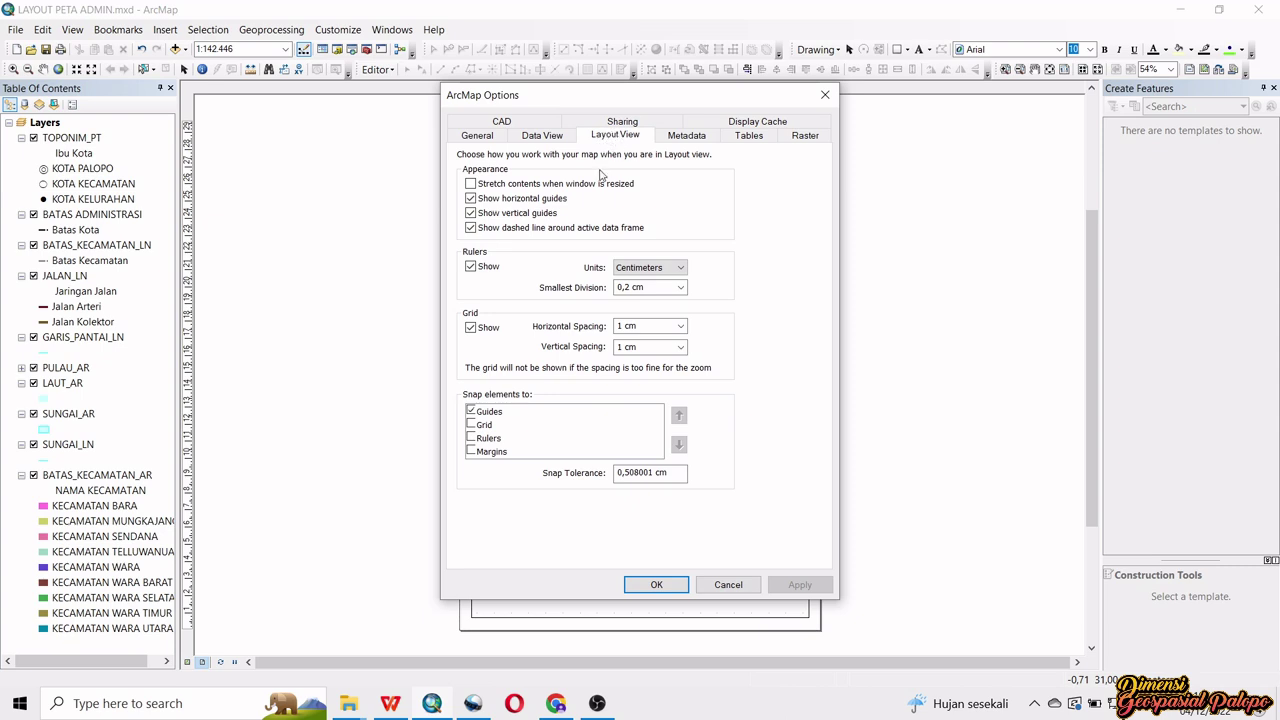
click(472, 268)
click(472, 268)
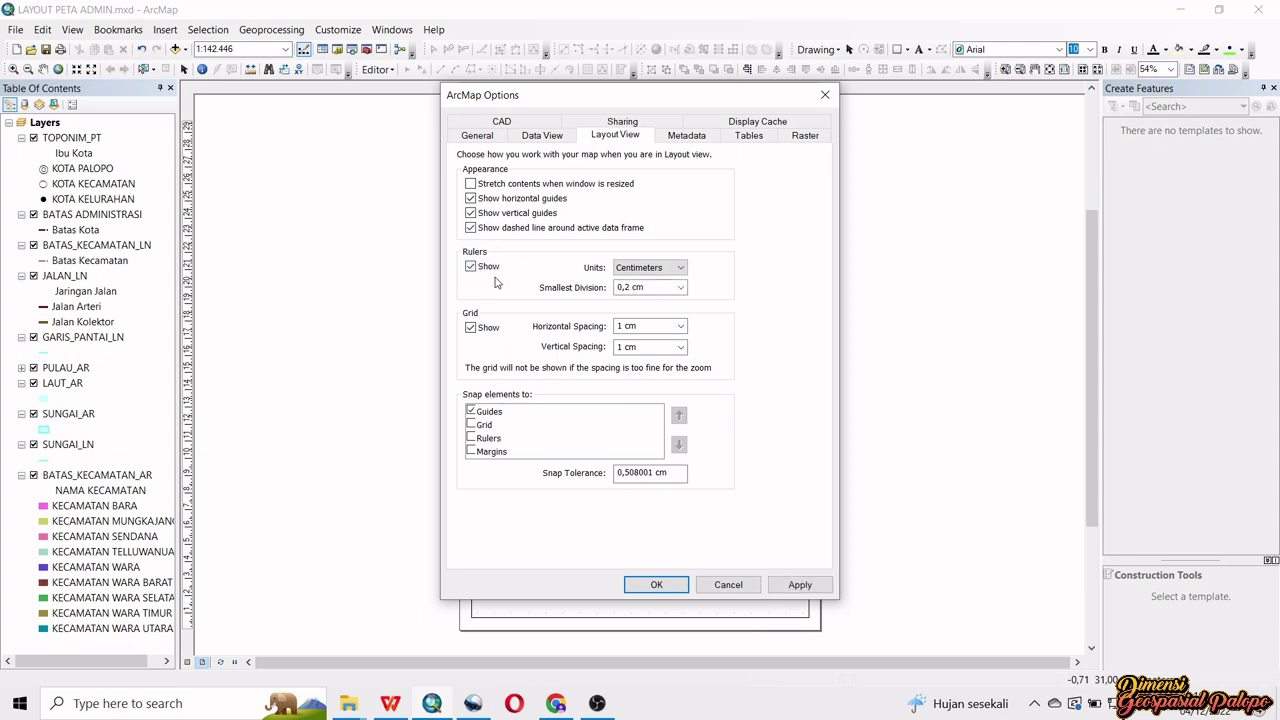
click(641, 272)
click(651, 279)
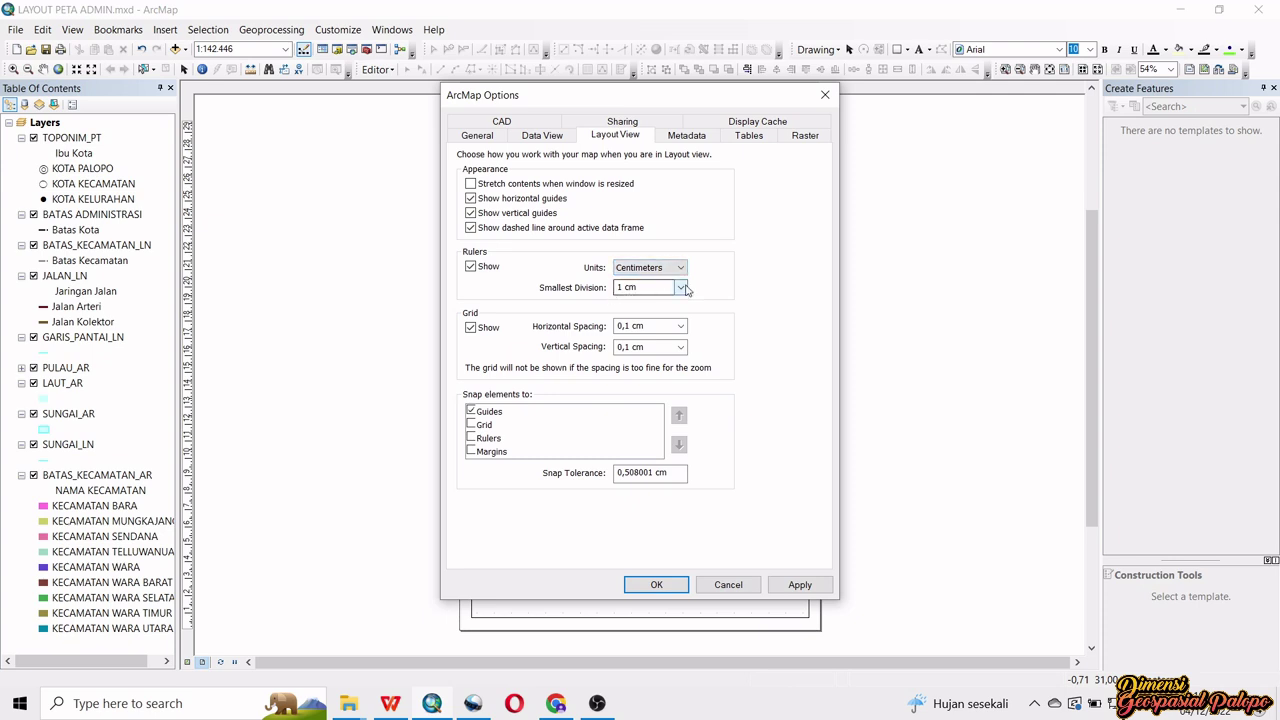
click(682, 288)
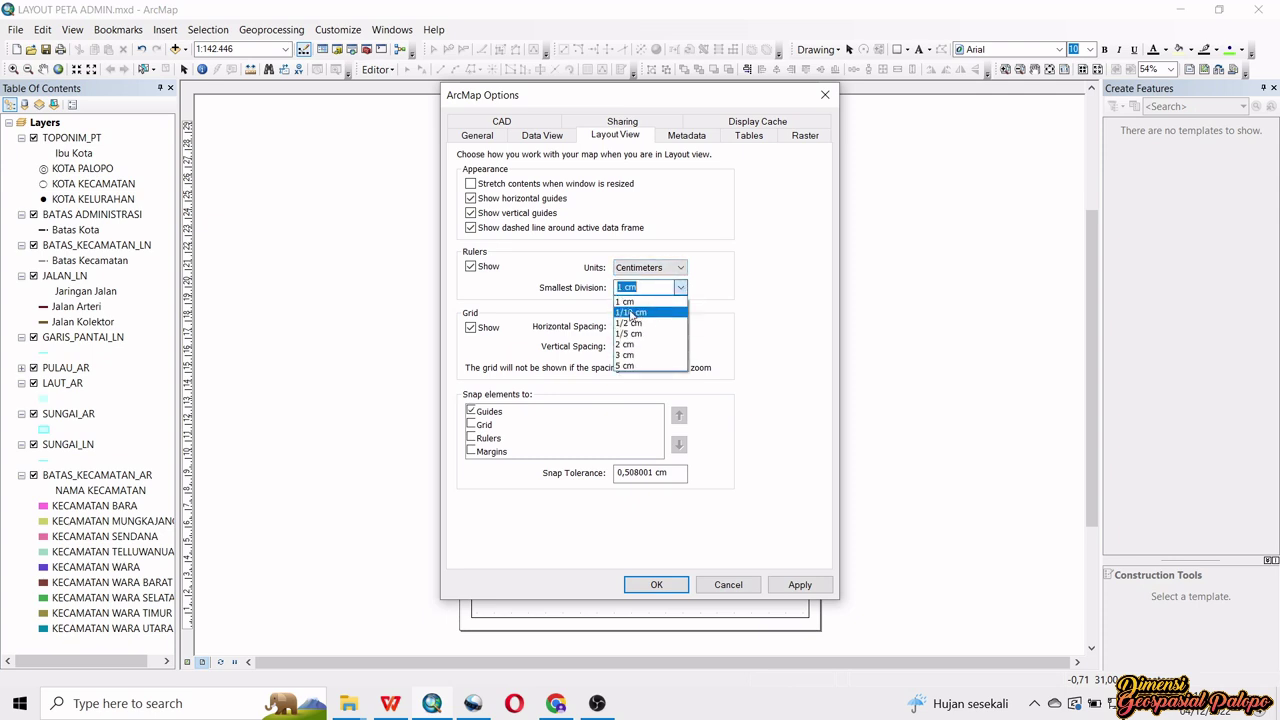
click(630, 313)
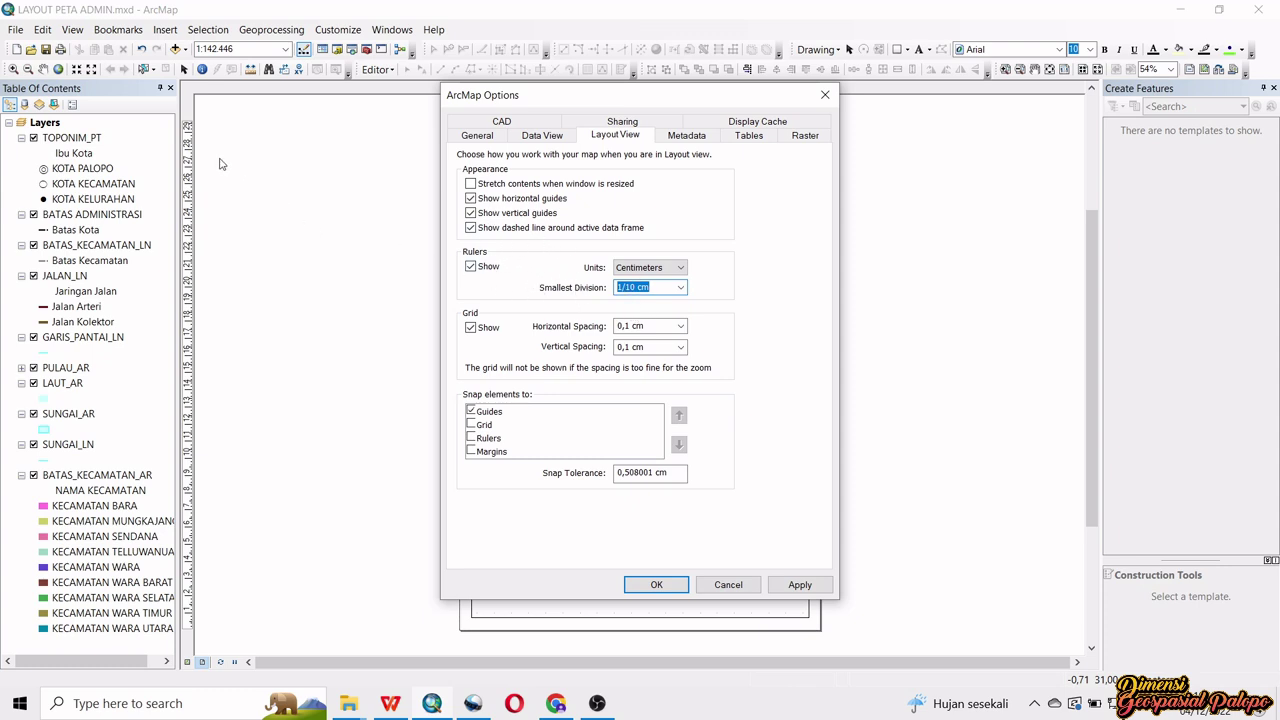
drag(458, 99, 477, 180)
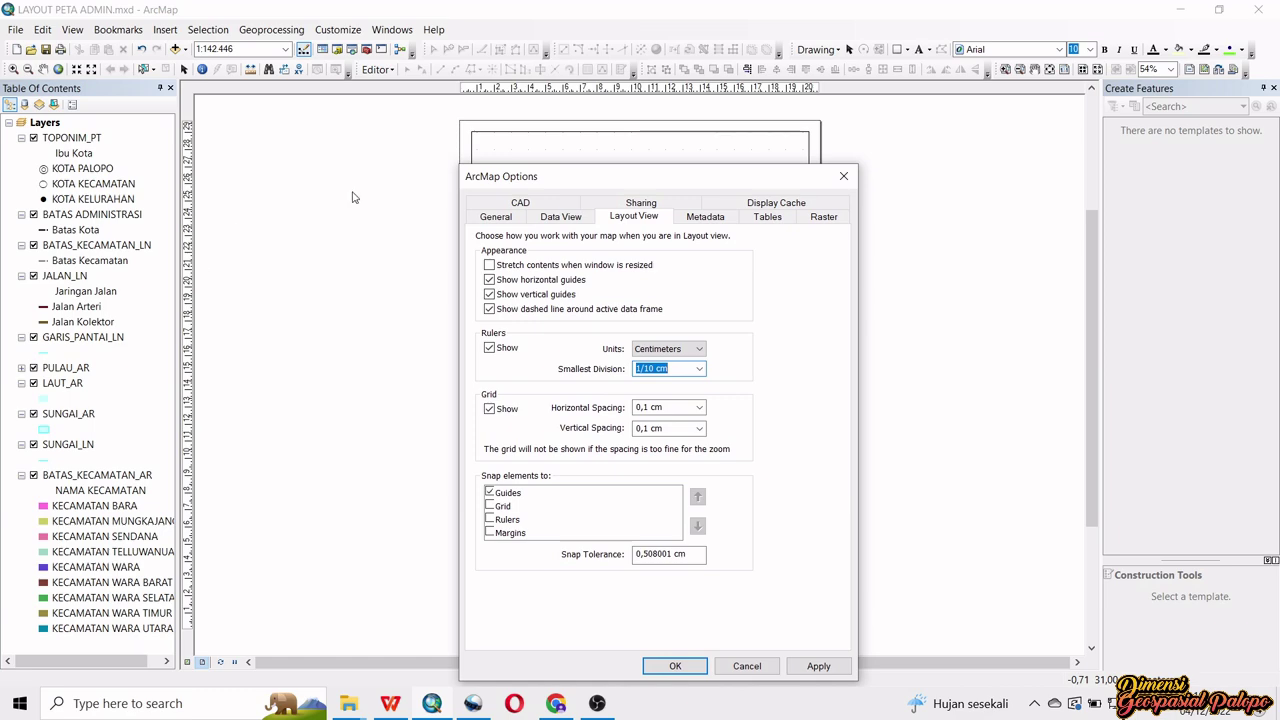
drag(562, 186, 548, 131)
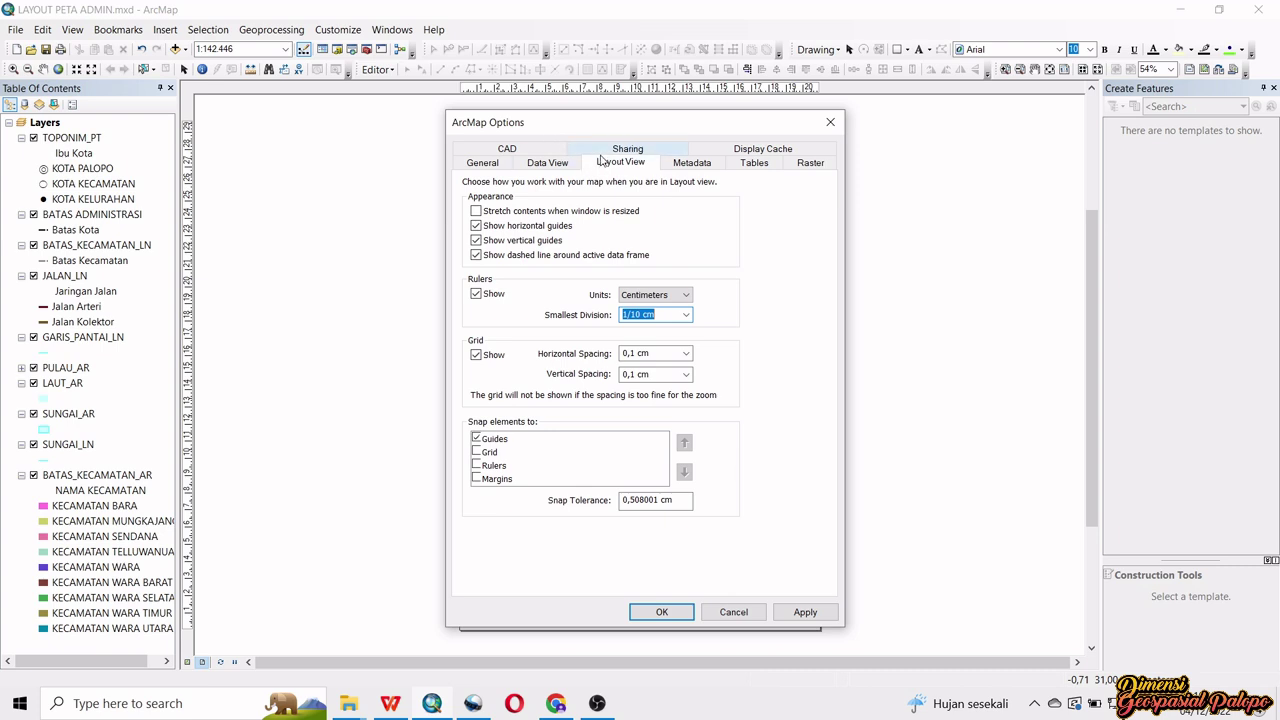
- Keep the layout grid shown, set its horizontal and vertical spacing to 1 cm, and apply the layout view options
click(478, 357)
click(478, 357)
click(687, 355)
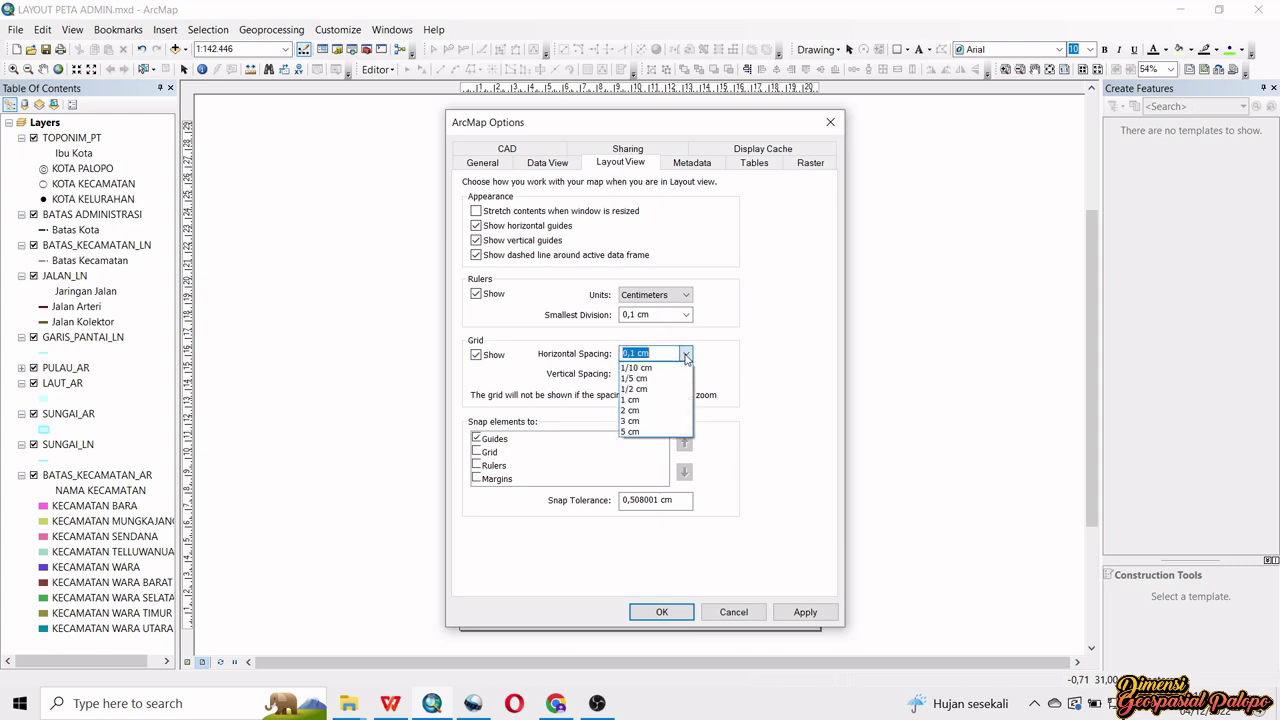
click(654, 401)
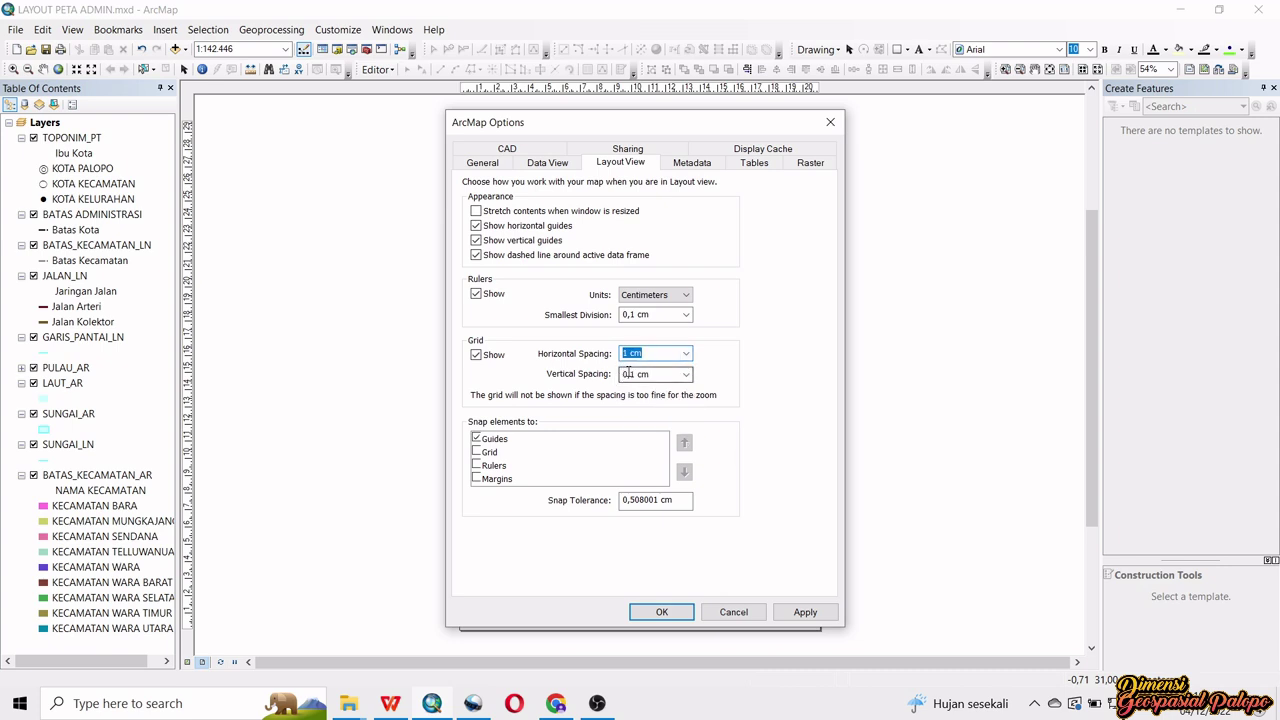
click(686, 374)
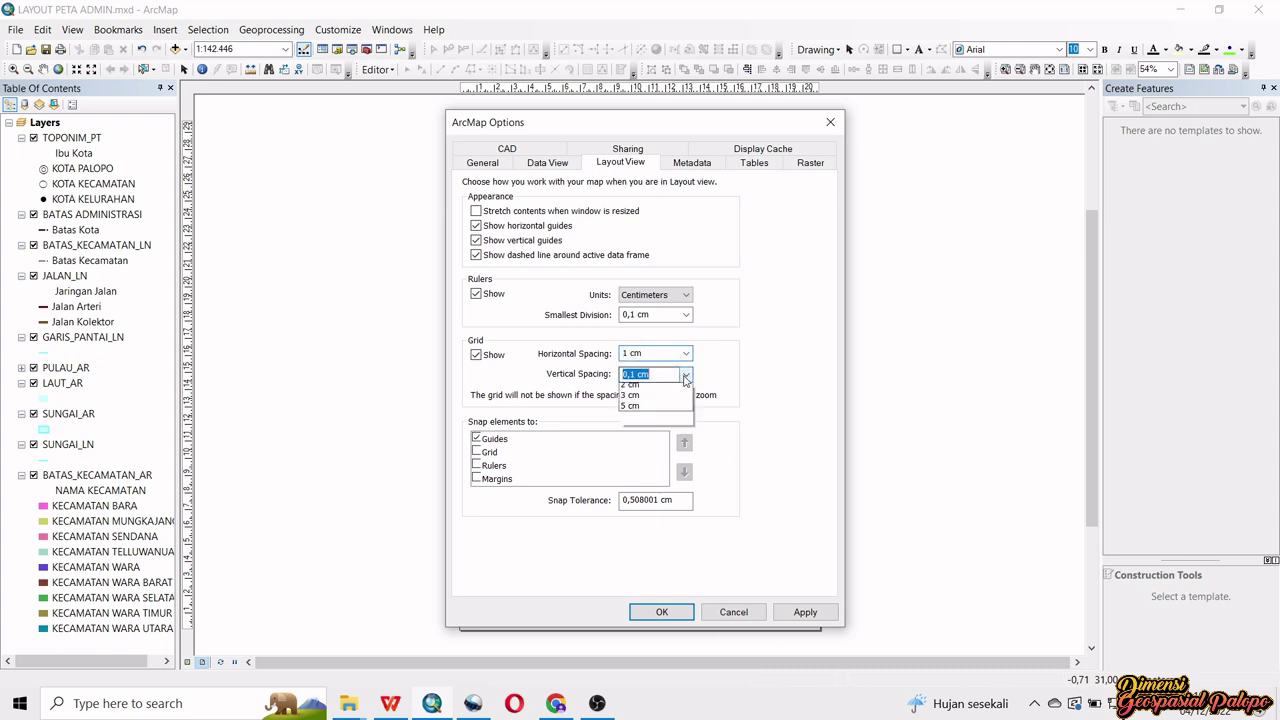
click(656, 421)
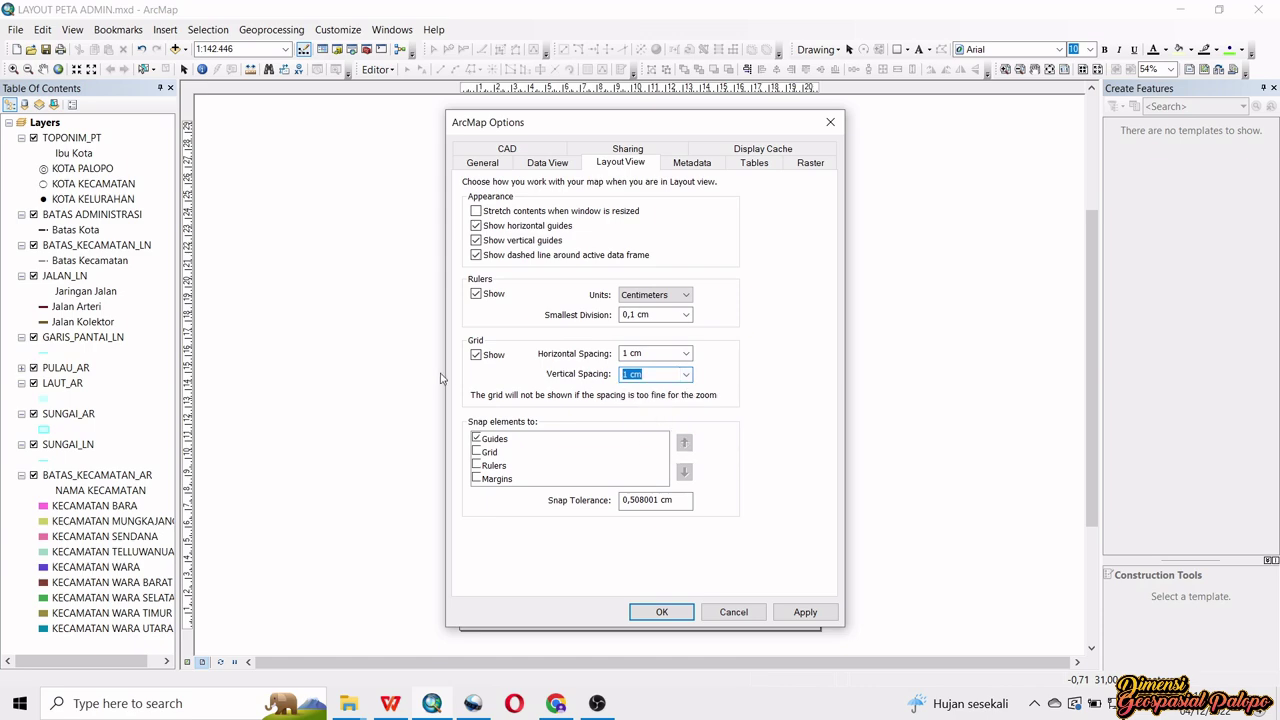
drag(605, 134, 680, 134)
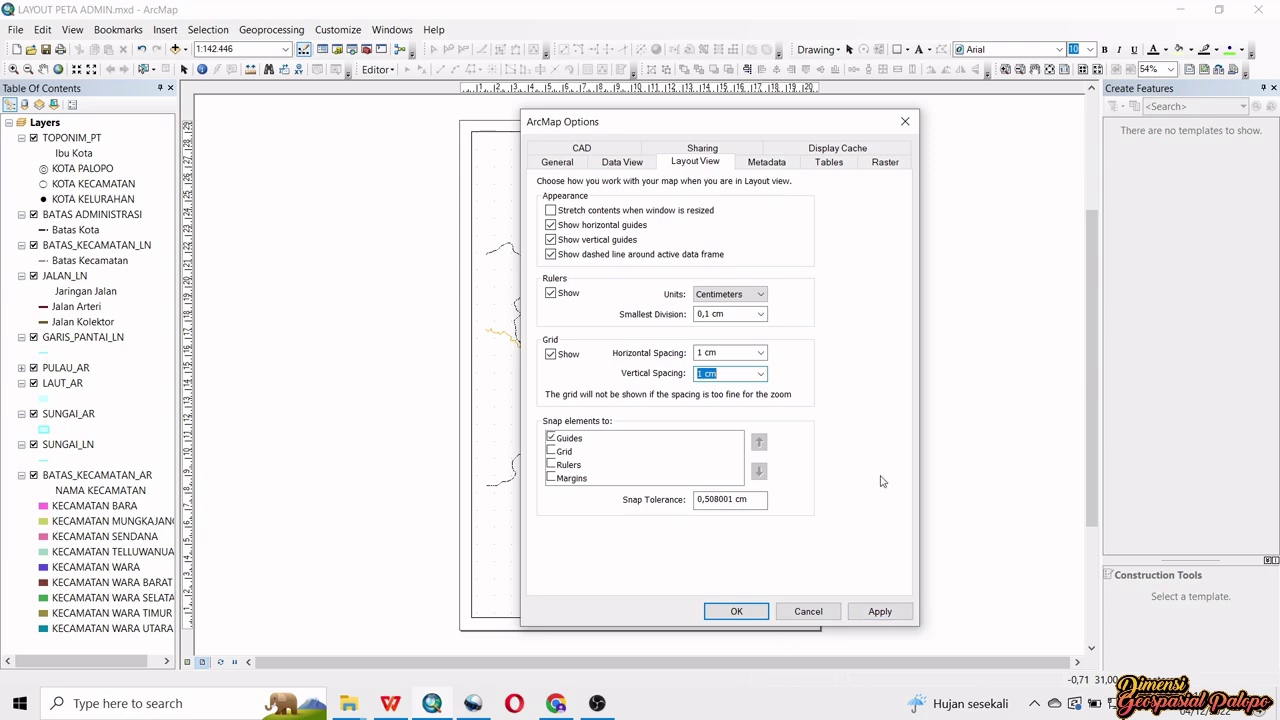
click(766, 618)
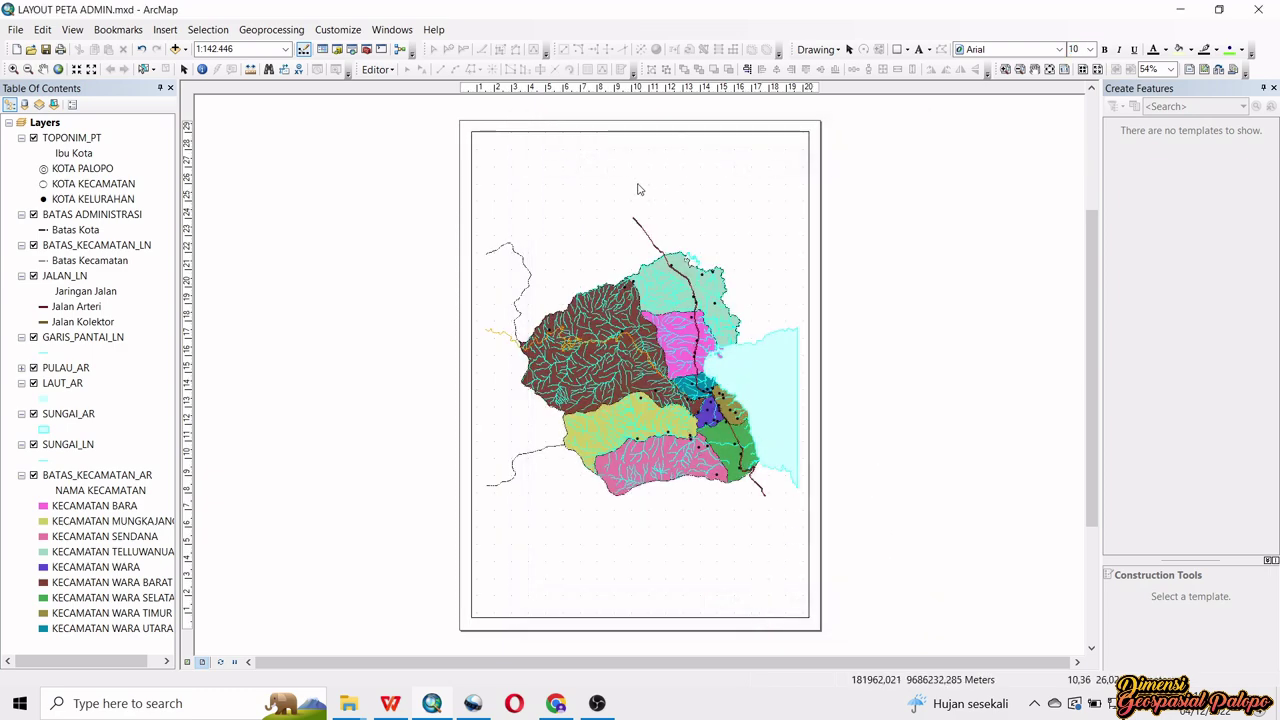
scroll(640, 188, up, 3)
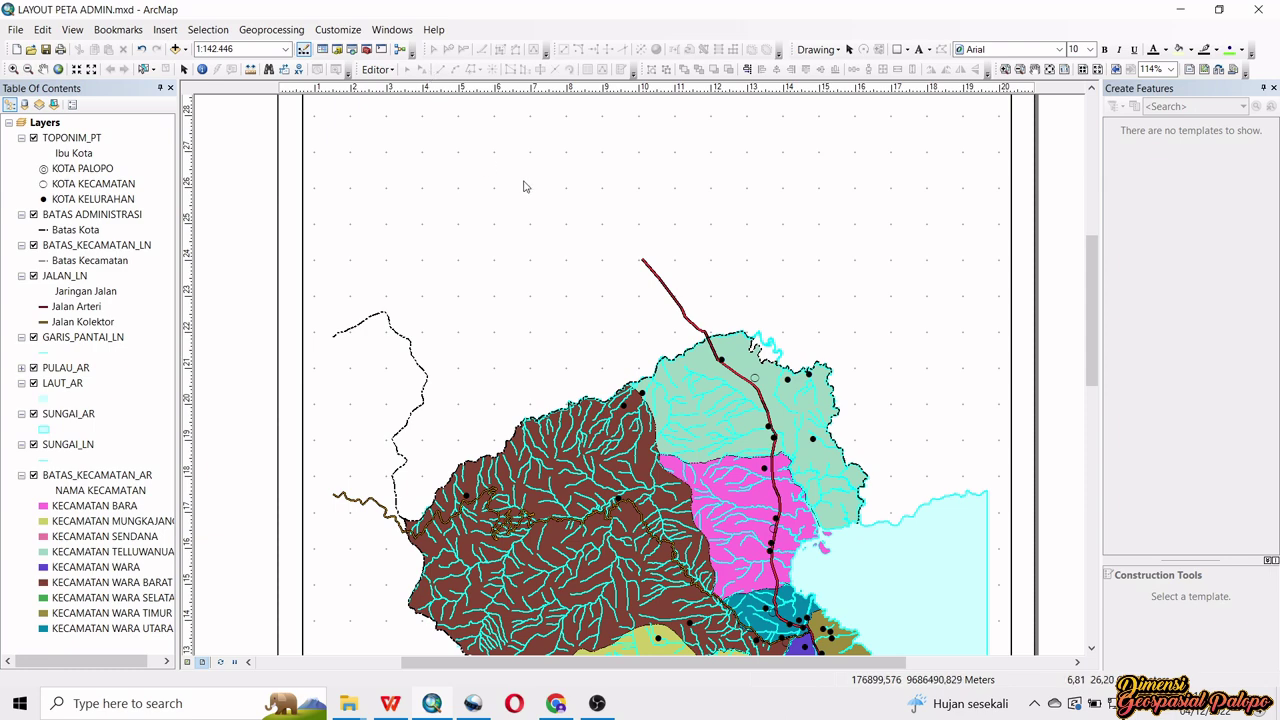
scroll(645, 248, down, 3)
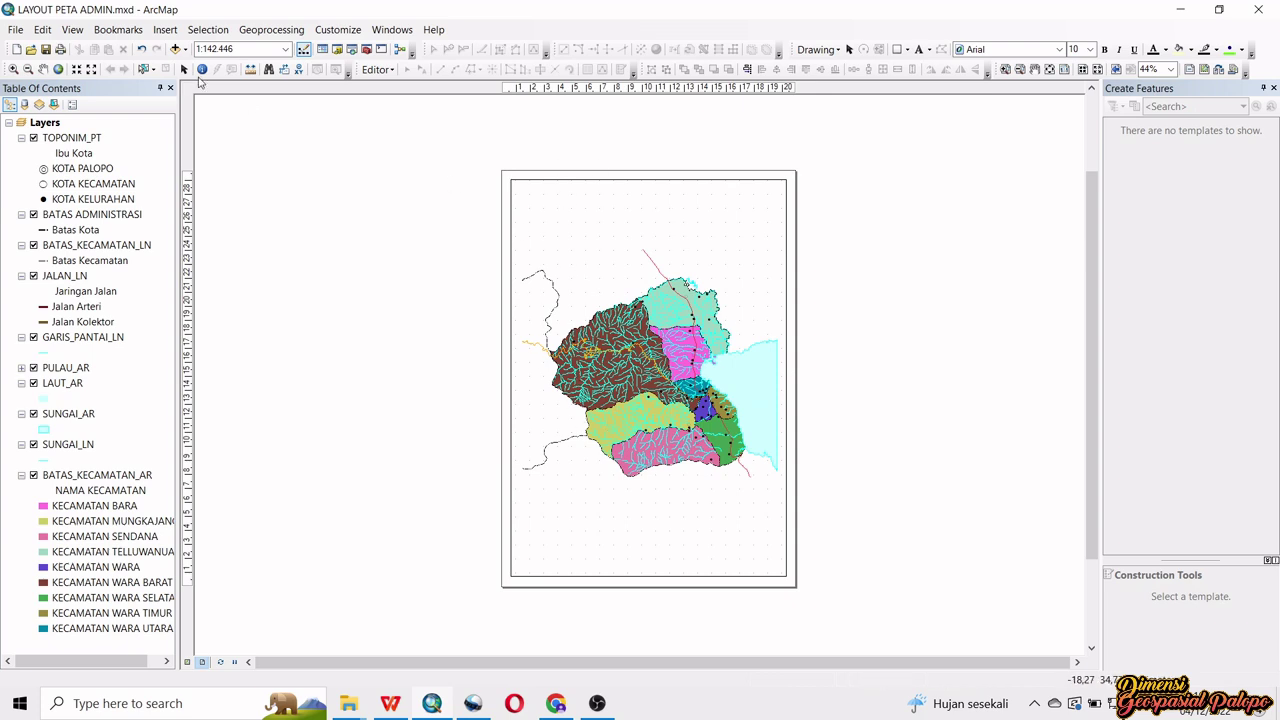
- Set the page setup to A3 paper in landscape orientation
click(18, 30)
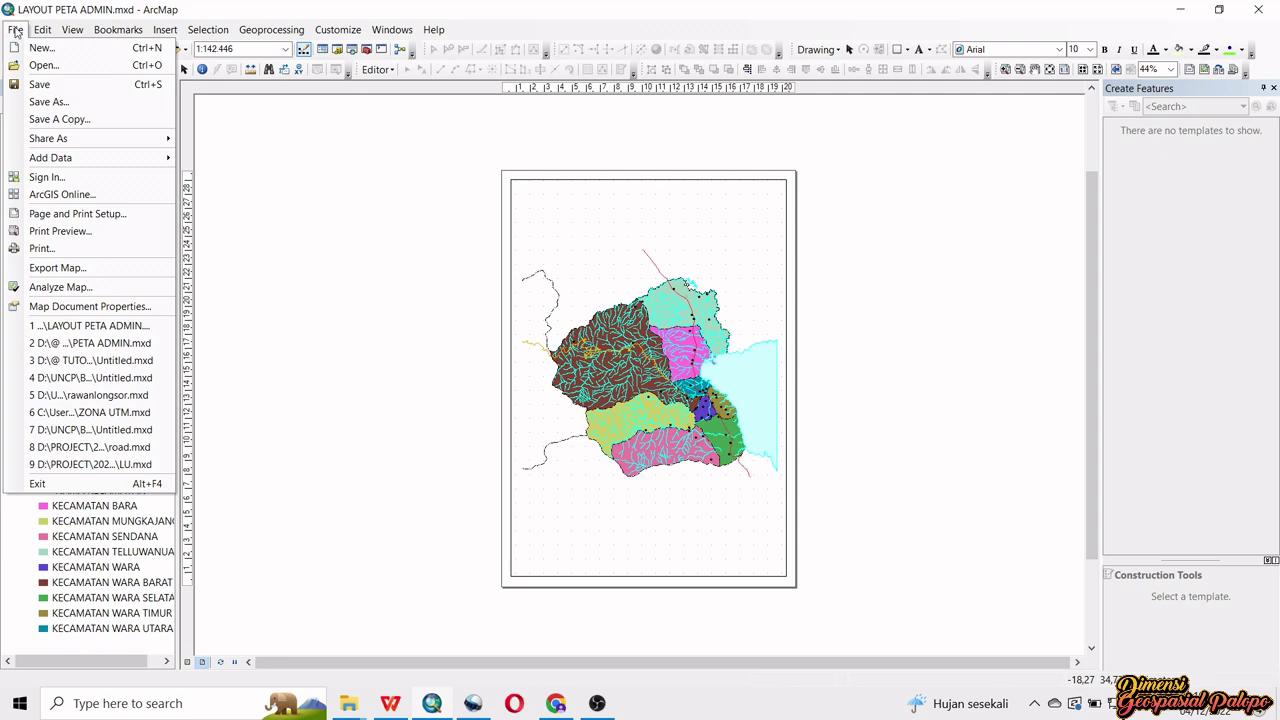
click(83, 216)
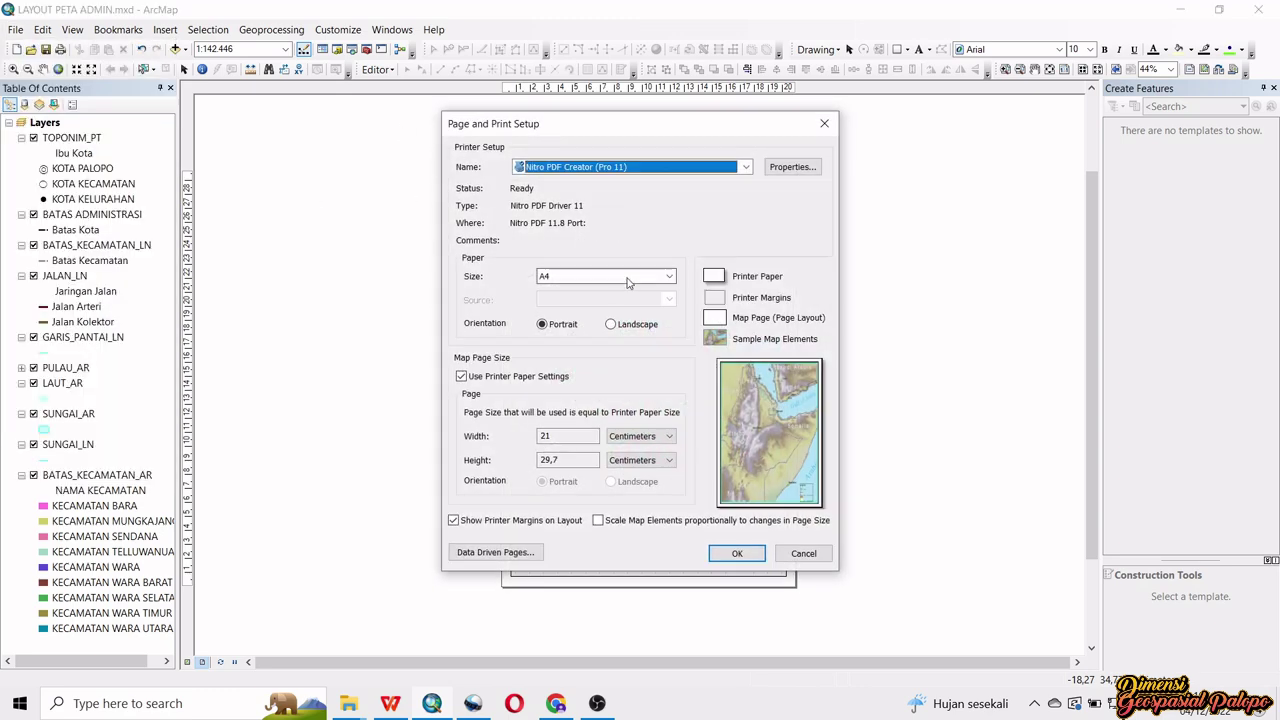
click(669, 278)
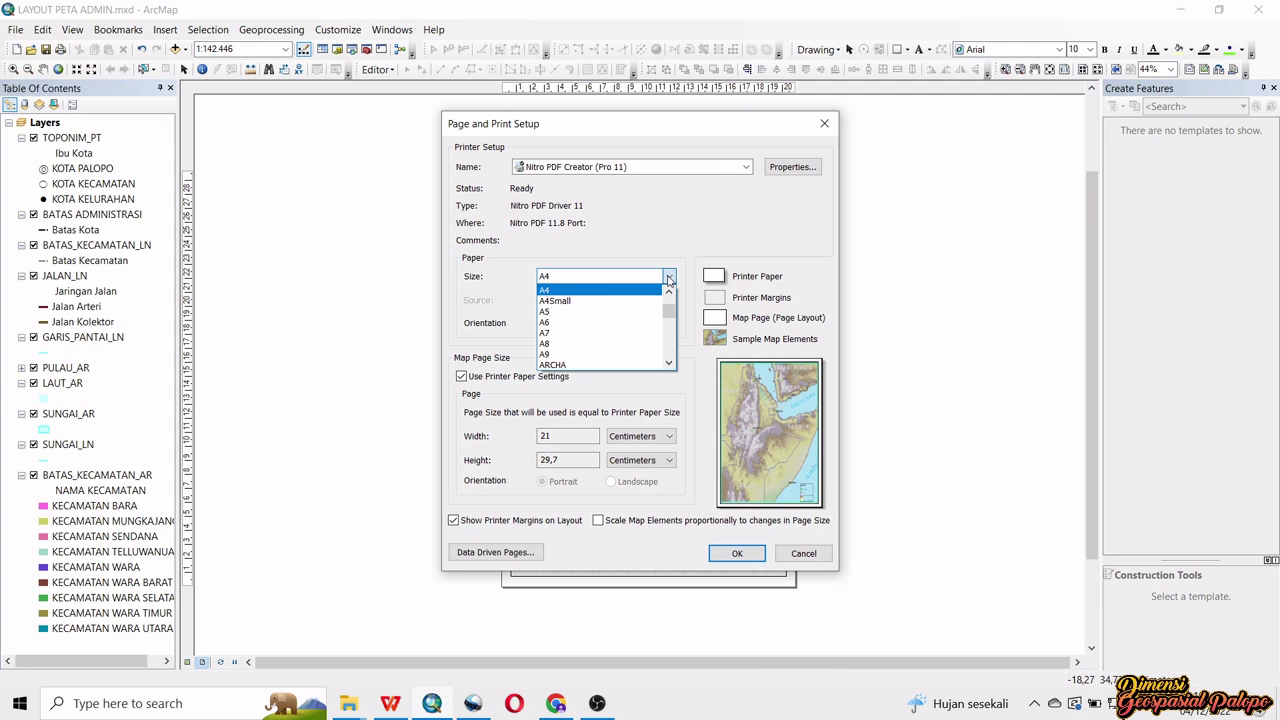
scroll(636, 330, up, 1)
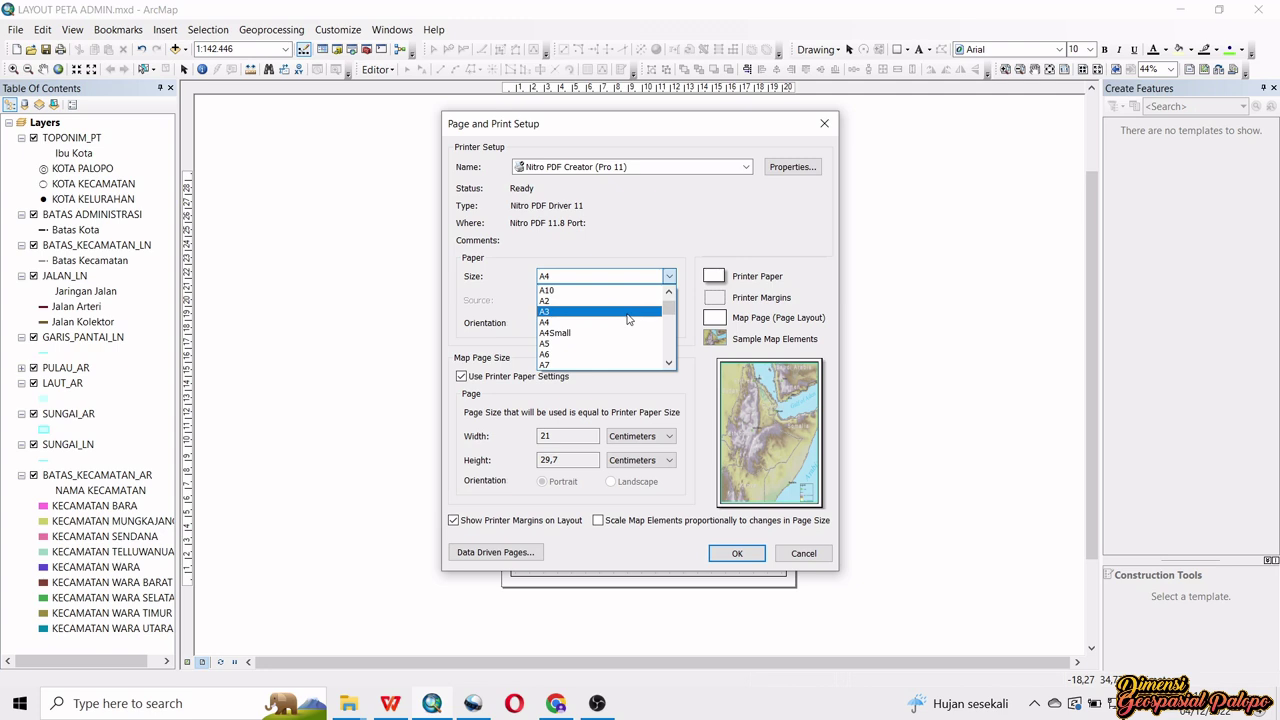
click(627, 314)
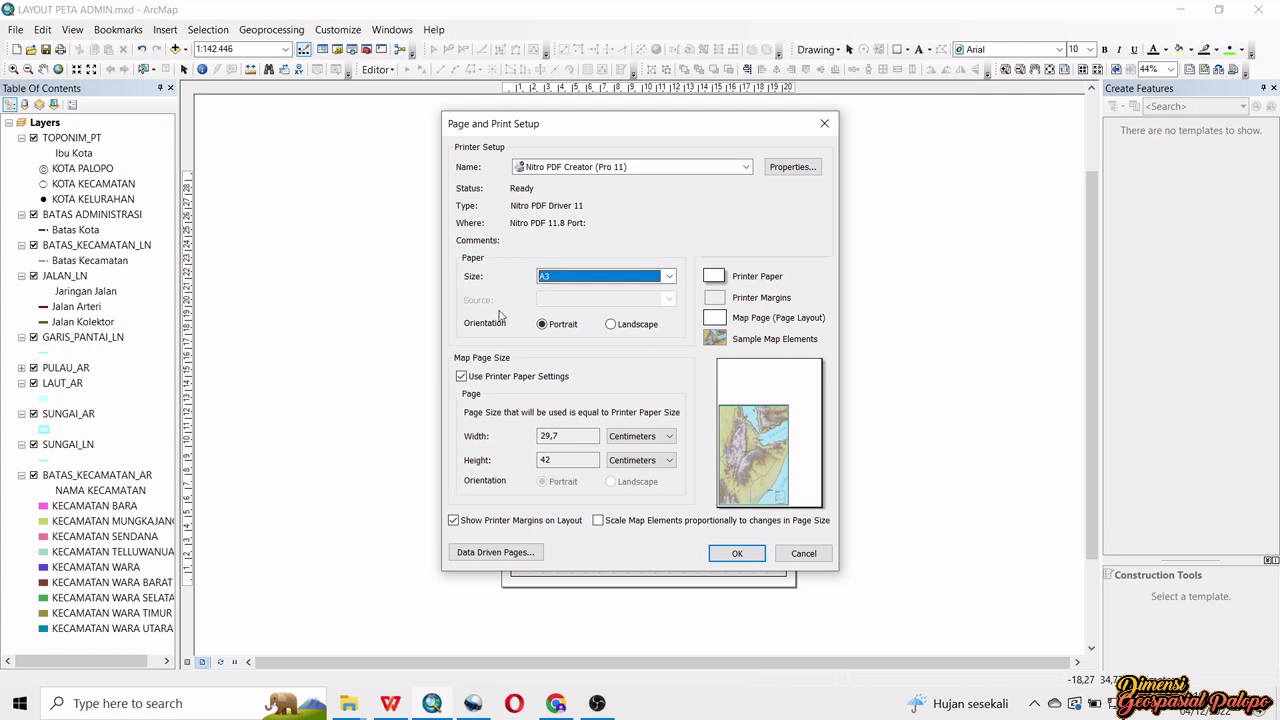
click(630, 326)
click(630, 326)
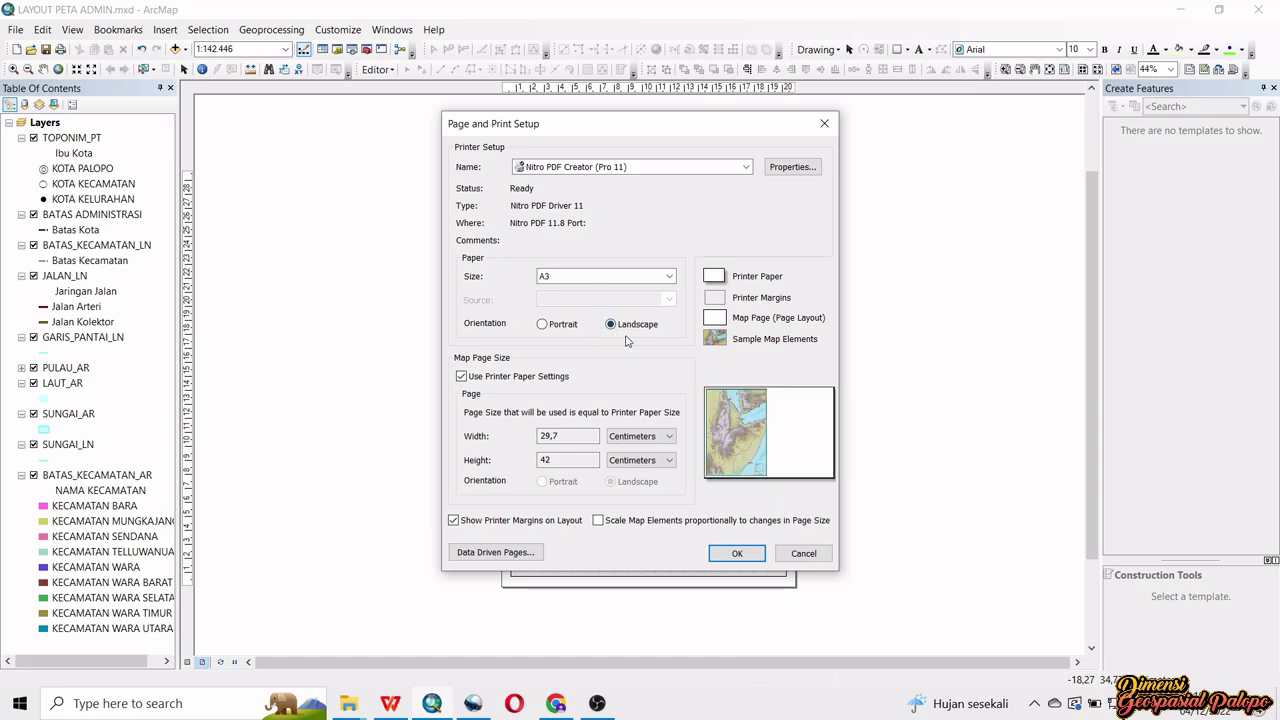
click(738, 554)
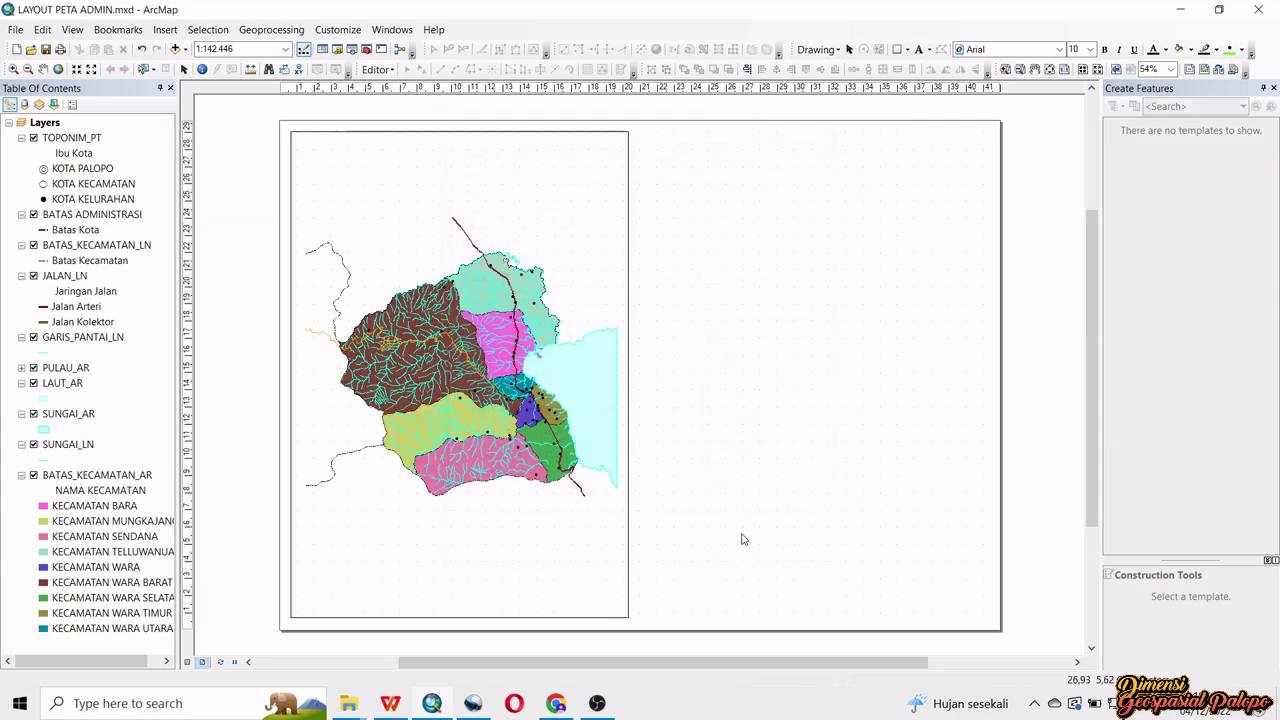
- Move the map's data frame off the page to the empty area below and left of the sheet
scroll(774, 334, down, 2)
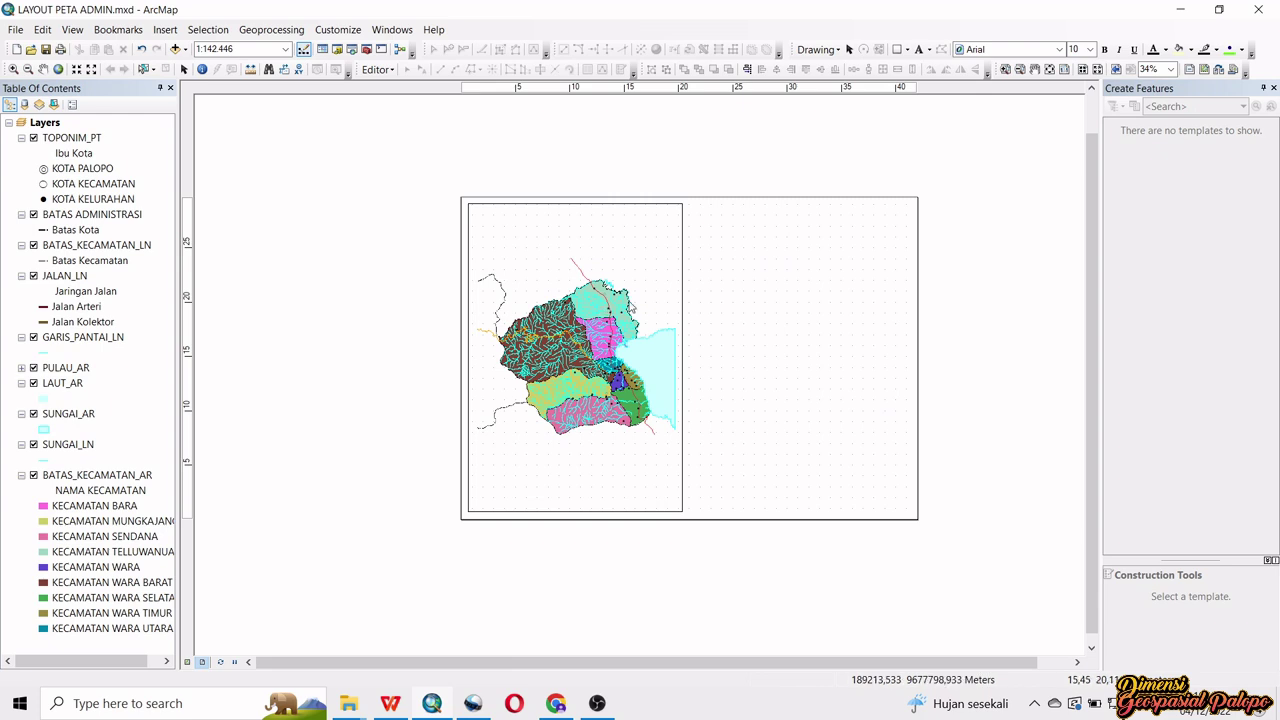
drag(632, 309, 626, 246)
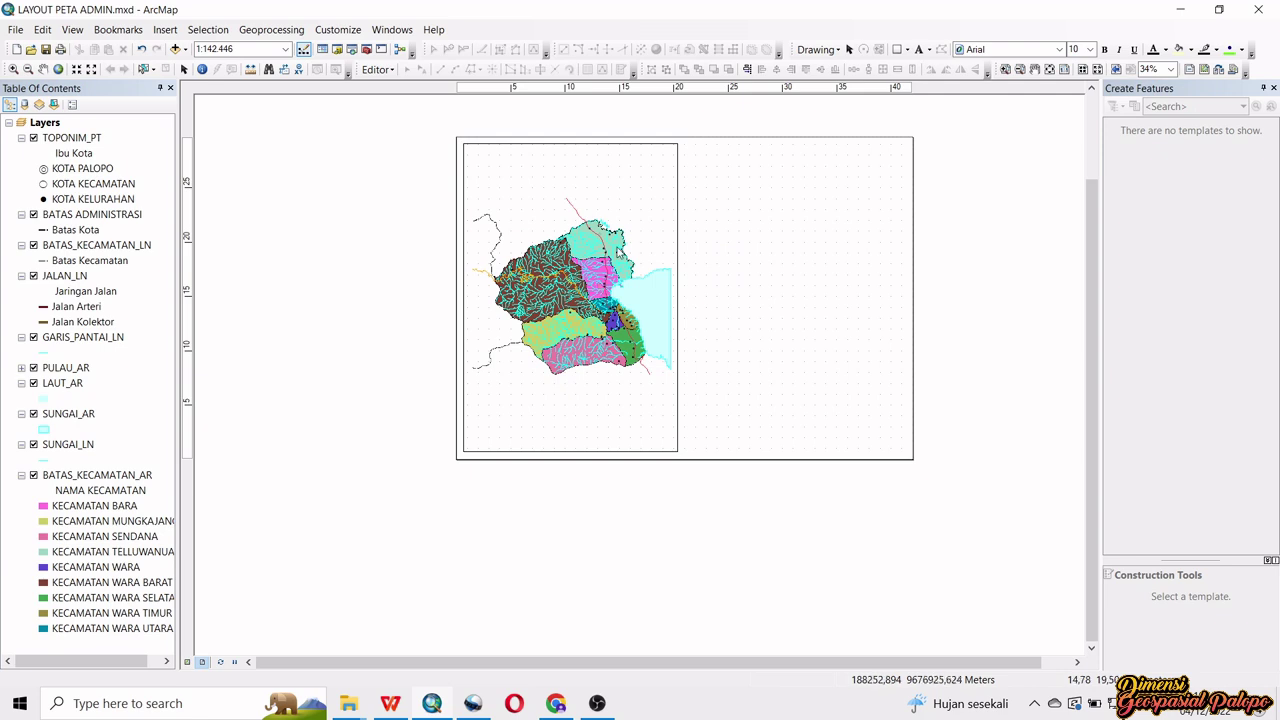
scroll(618, 256, up, 2)
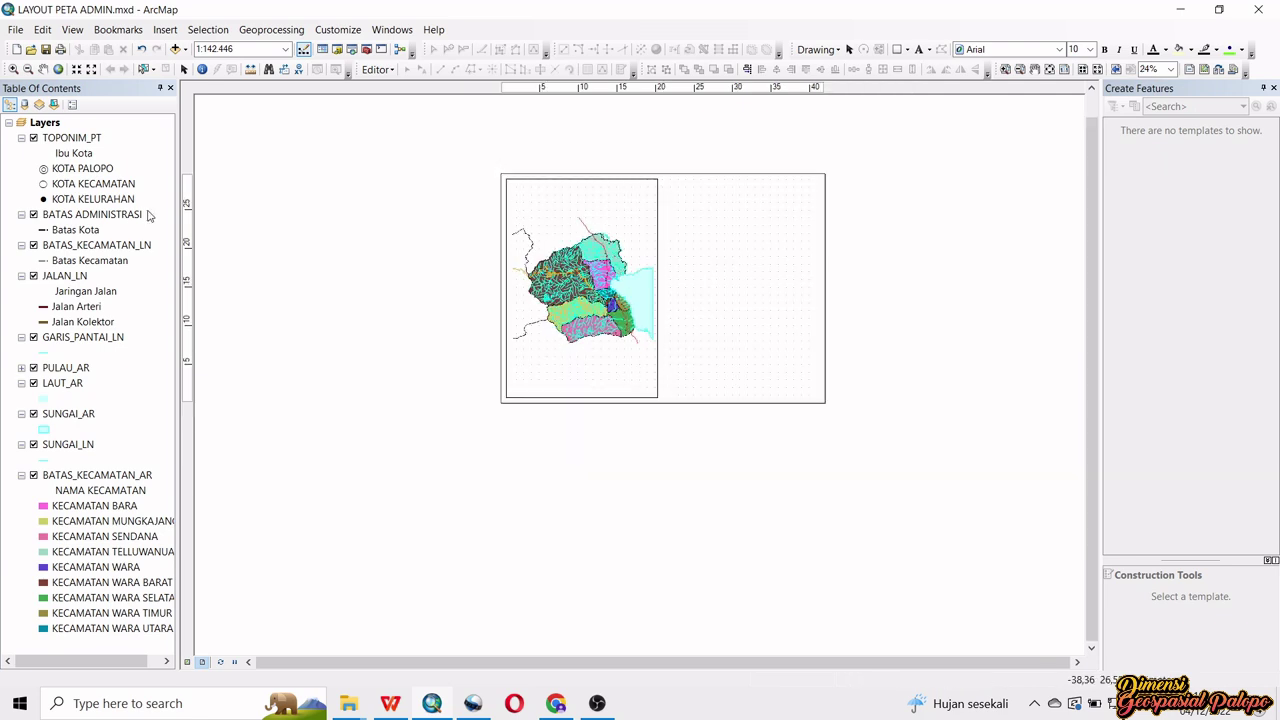
click(184, 69)
click(540, 244)
drag(540, 244, 300, 555)
click(489, 433)
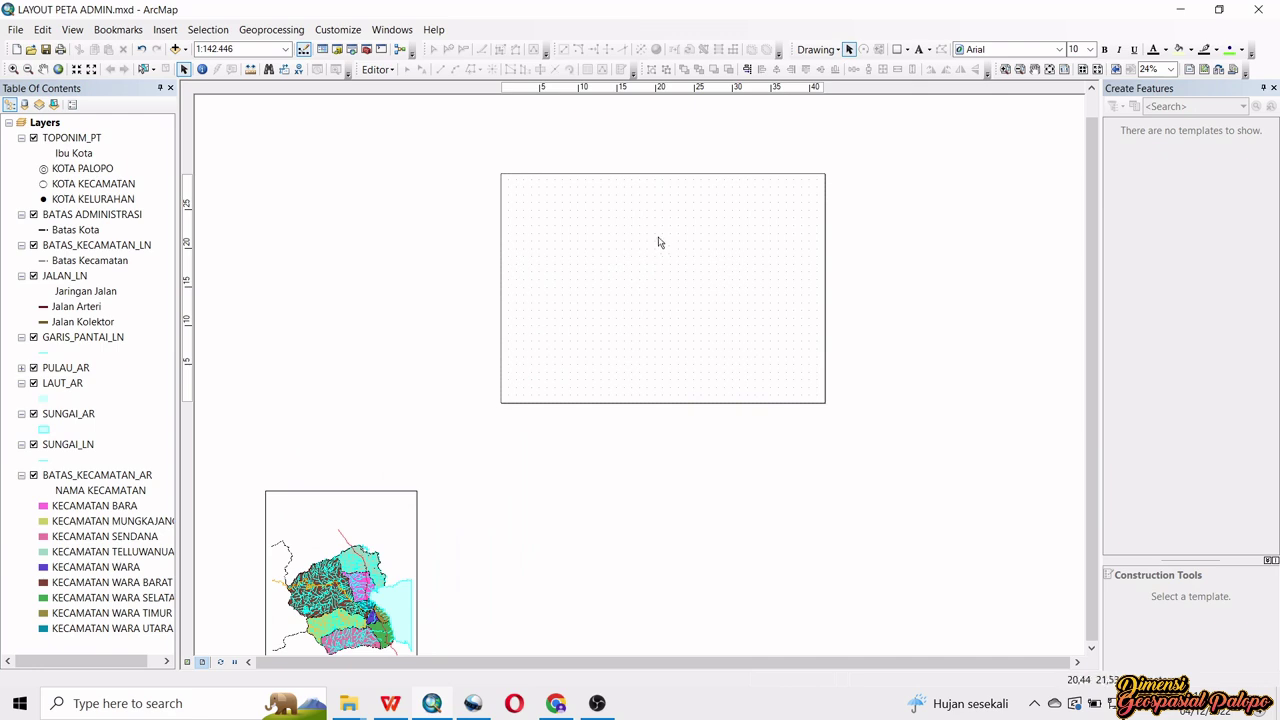
scroll(660, 240, down, 2)
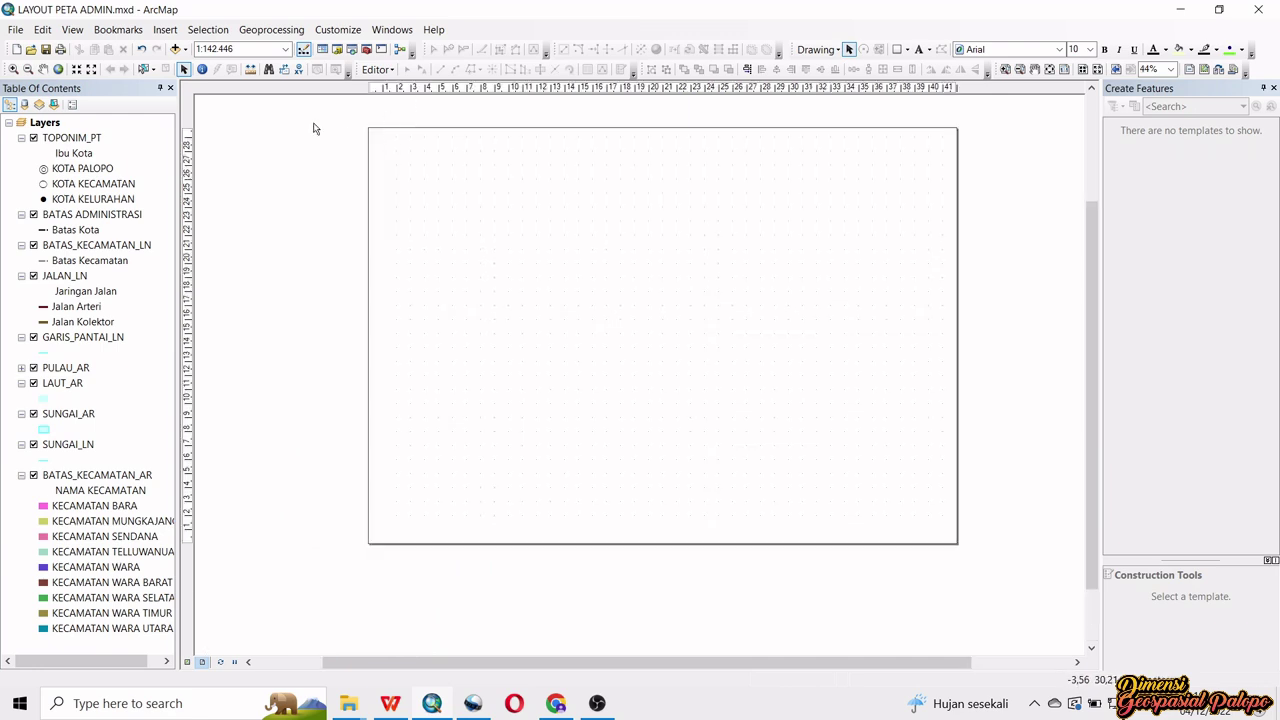
- Float the Layout toolbar over the map area and magnify the page's upper-left corner, with the Select Elements tool active
scroll(418, 190, down, 3)
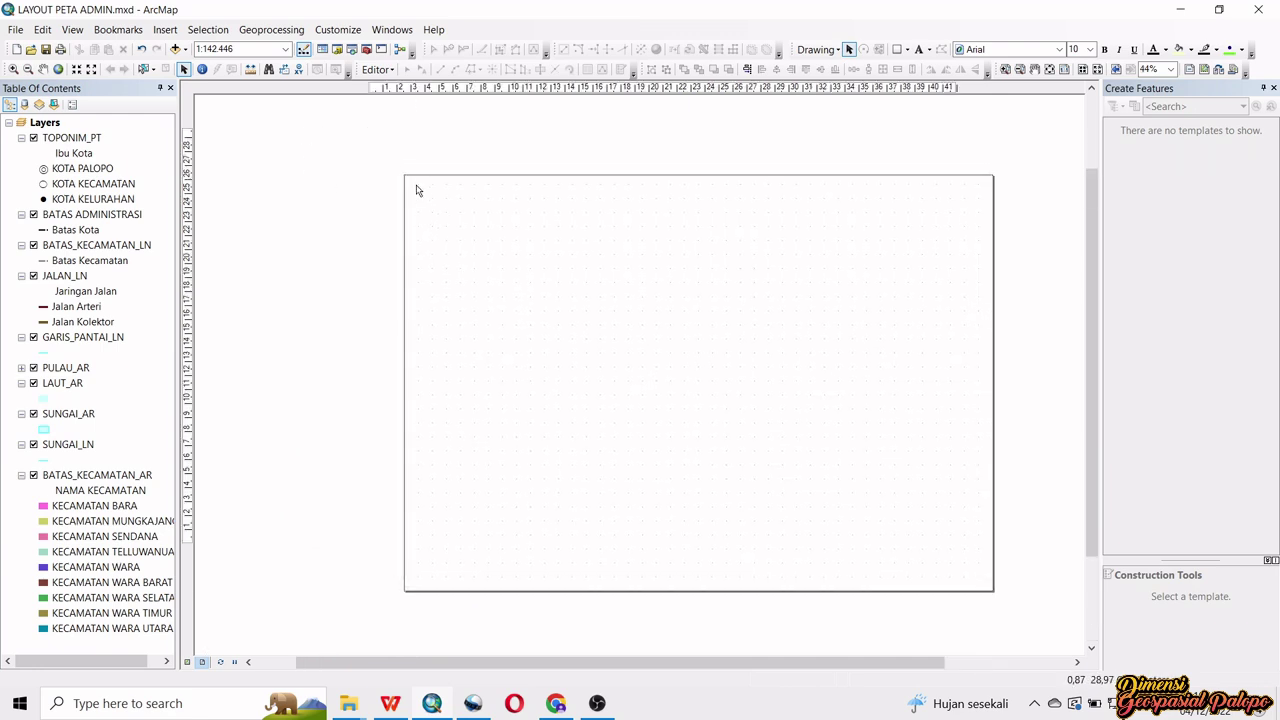
scroll(418, 189, down, 2)
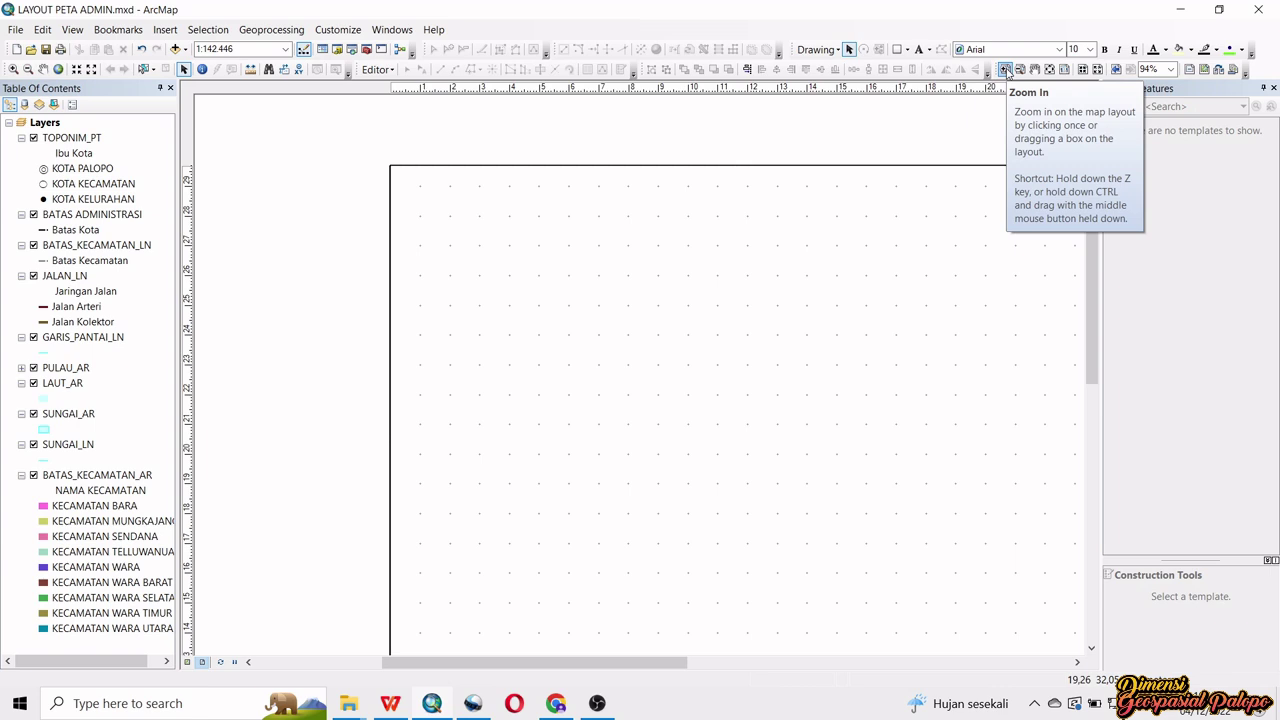
drag(992, 70, 848, 138)
click(848, 138)
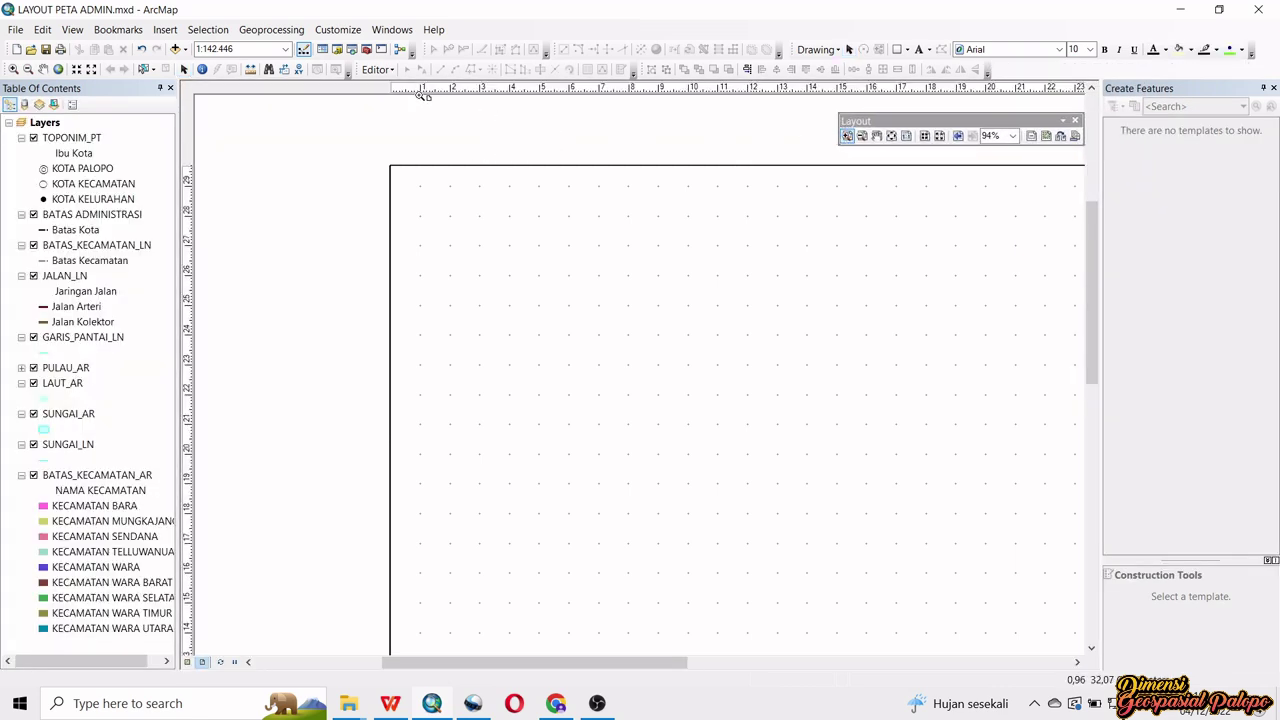
drag(349, 126, 572, 435)
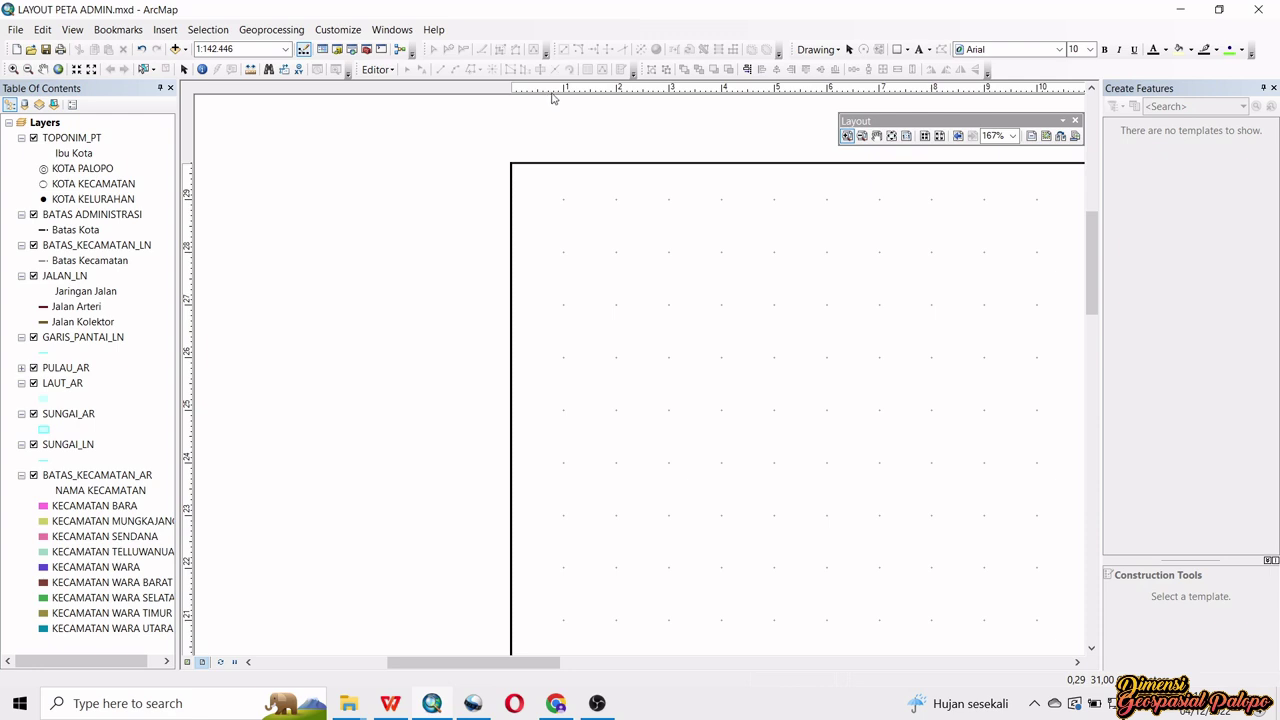
click(184, 69)
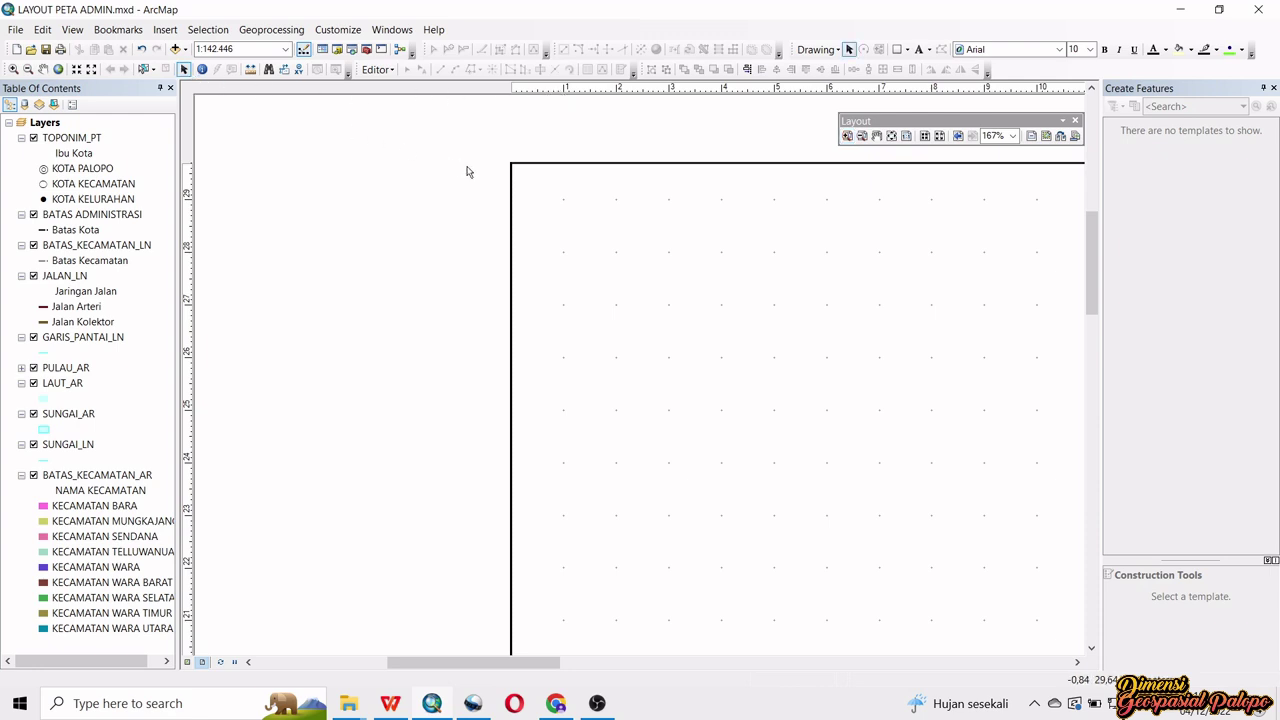
drag(603, 191, 554, 174)
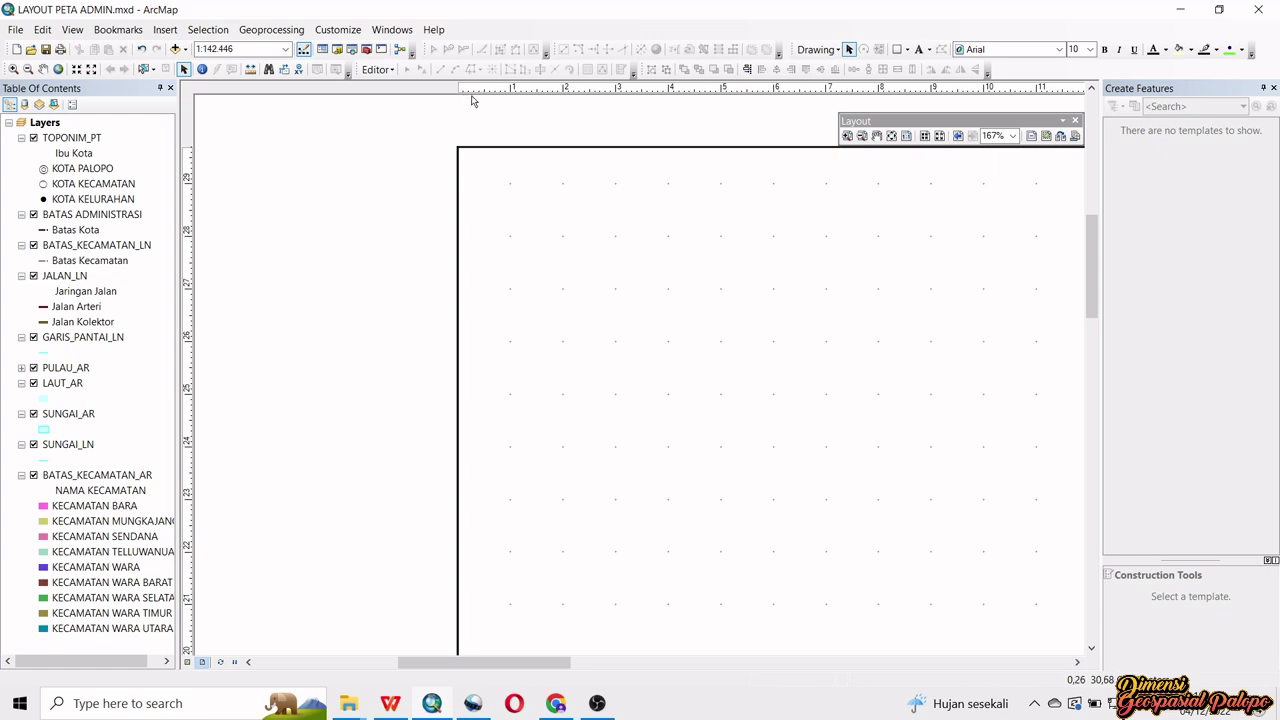
- Place a trial vertical guide at 0.4 cm on the horizontal ruler, check its position and clear it
click(479, 91)
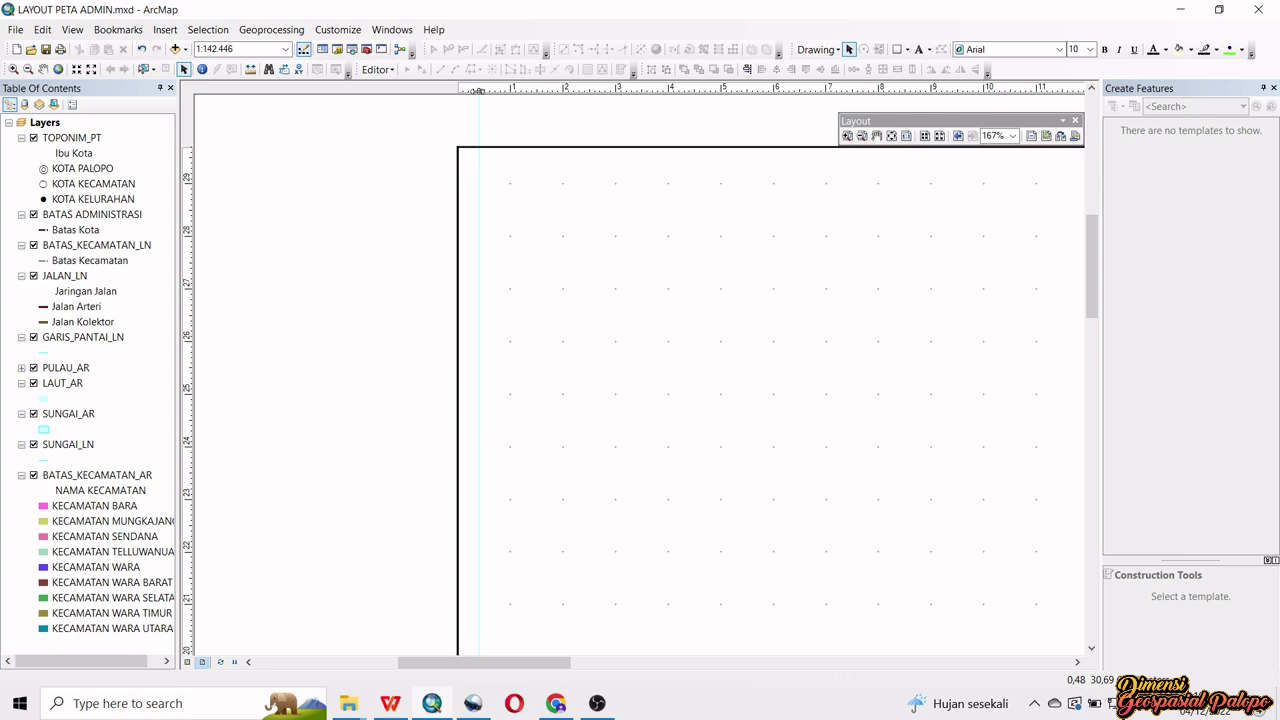
drag(478, 90, 477, 90)
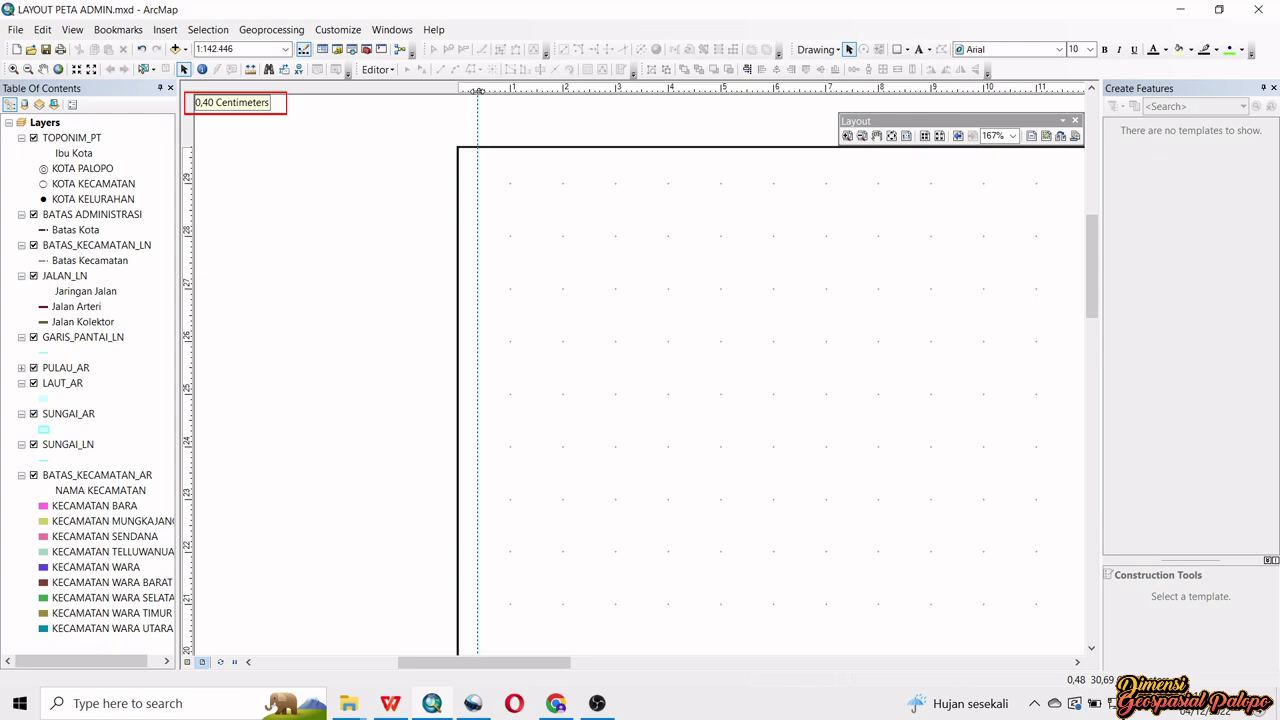
mouse_move(478, 91)
mouse_down()
mouse_move(491, 91)
mouse_move(455, 91)
mouse_move(489, 91)
mouse_move(478, 91)
mouse_up()
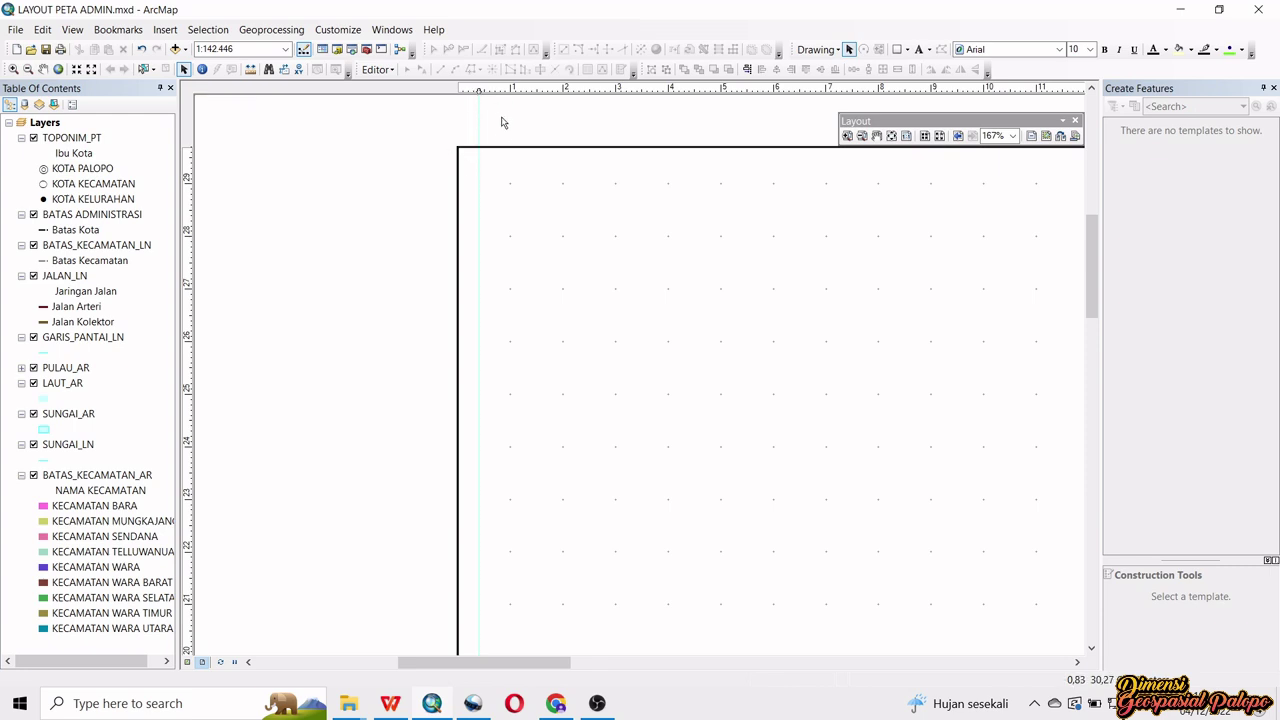
drag(478, 90, 478, 90)
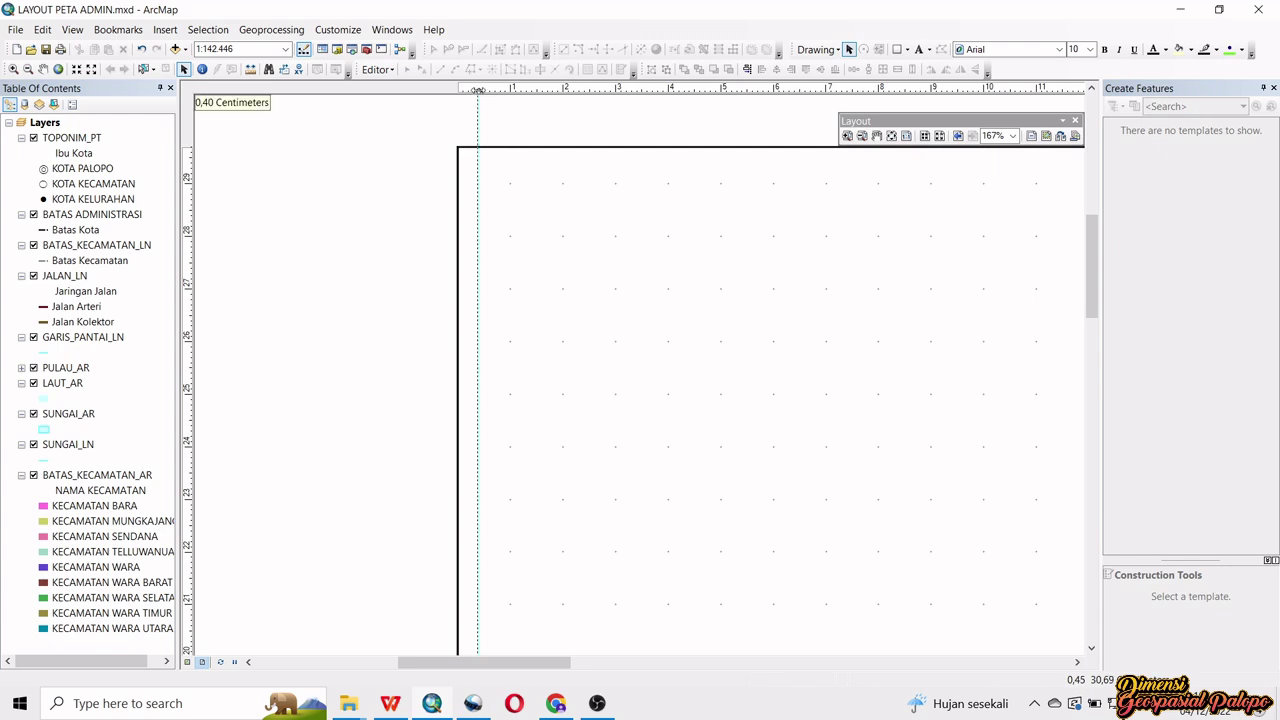
drag(478, 90, 478, 91)
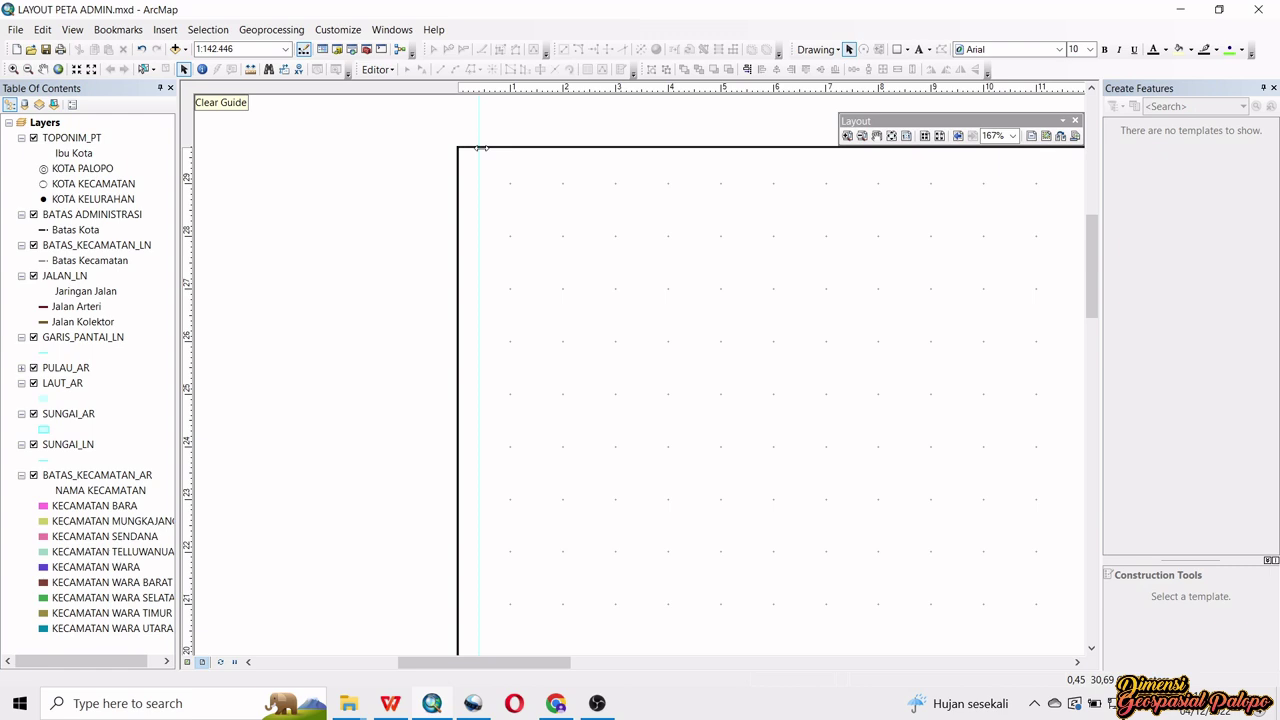
mouse_move(477, 91)
mouse_down()
mouse_move(508, 103)
mouse_move(505, 89)
mouse_move(480, 114)
mouse_up()
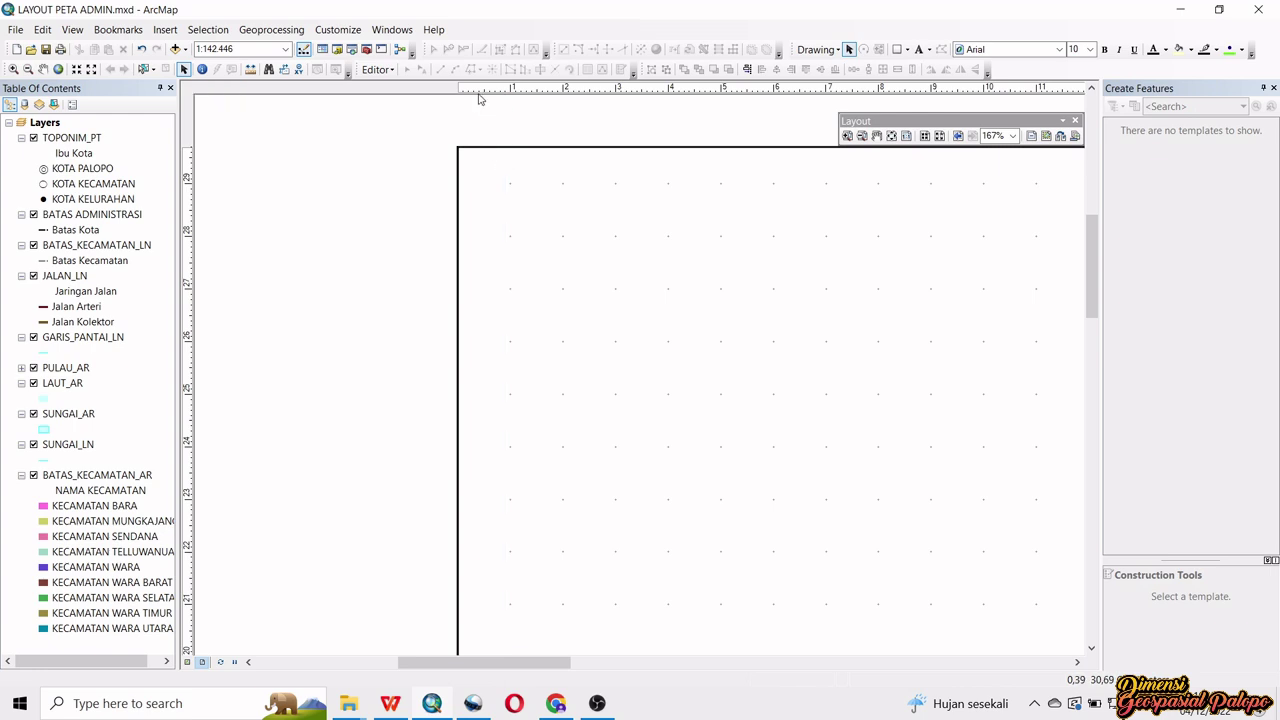
- Place vertical guides at 0.4 cm and 1 cm along the page's left edge
click(479, 93)
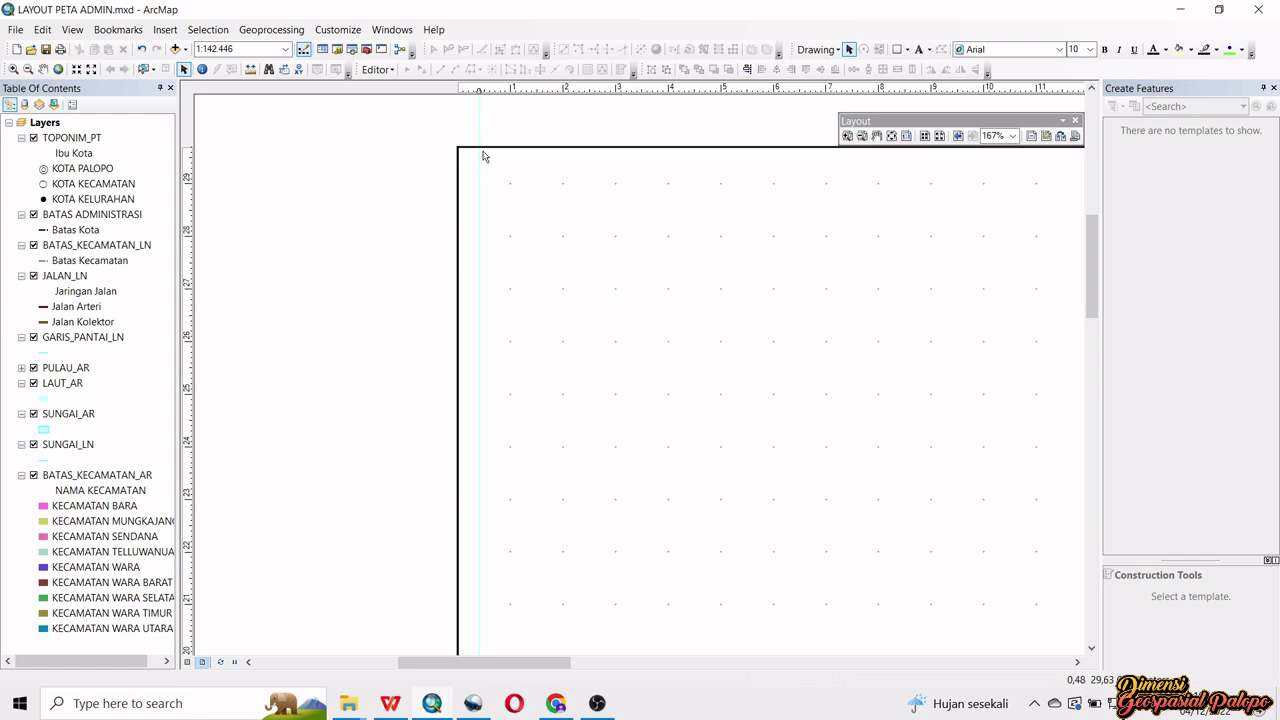
click(510, 90)
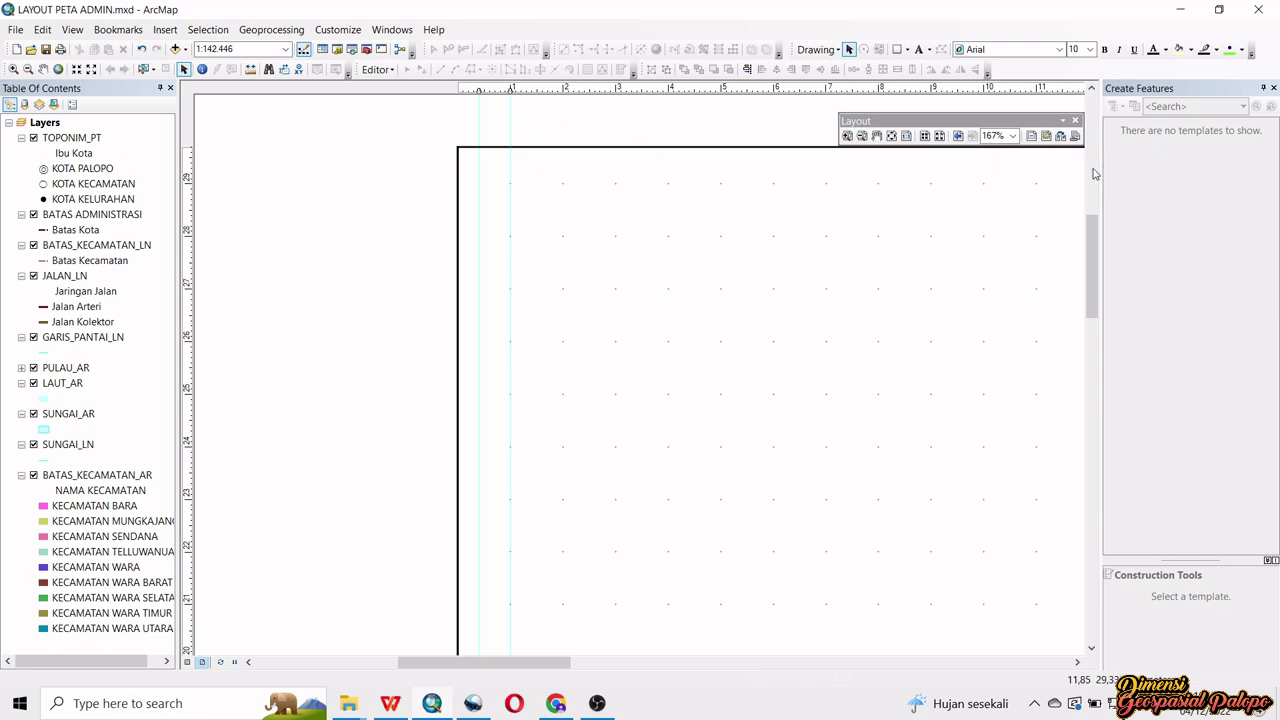
- Place two vertical guides at 29 cm and about 29.6 cm to divide off the right part of the page
drag(984, 217, 466, 240)
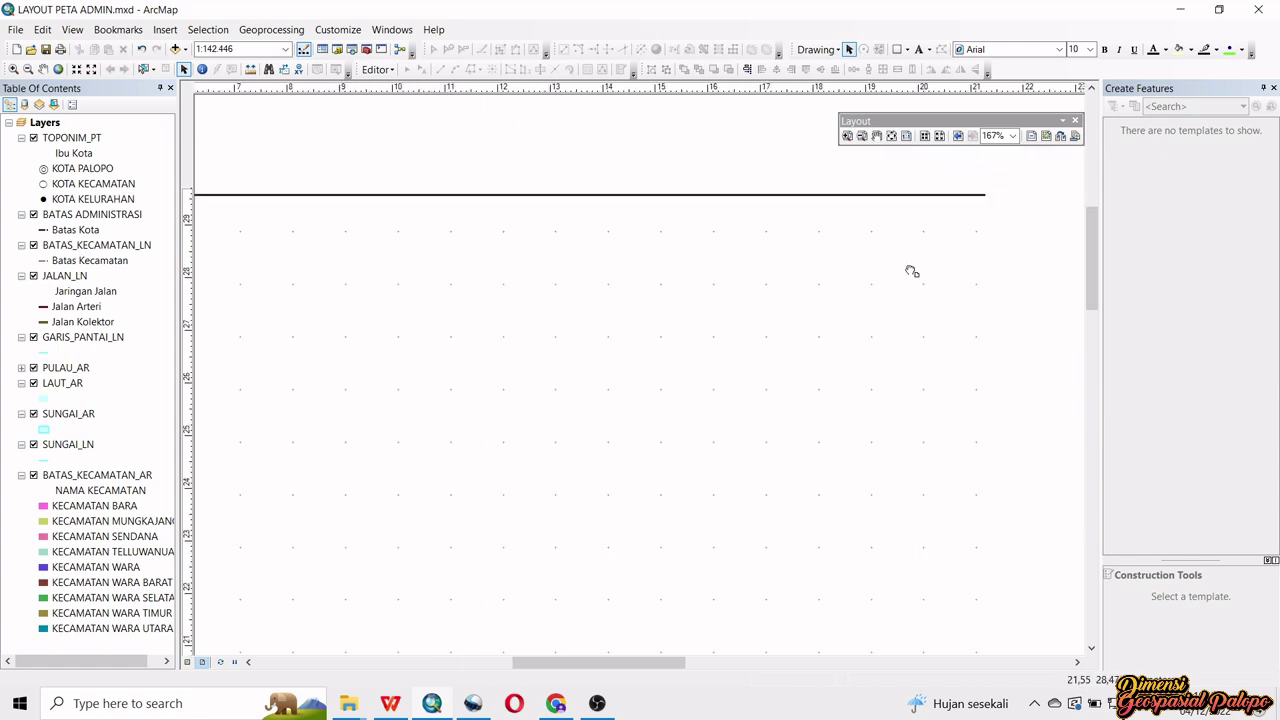
drag(977, 266, 357, 283)
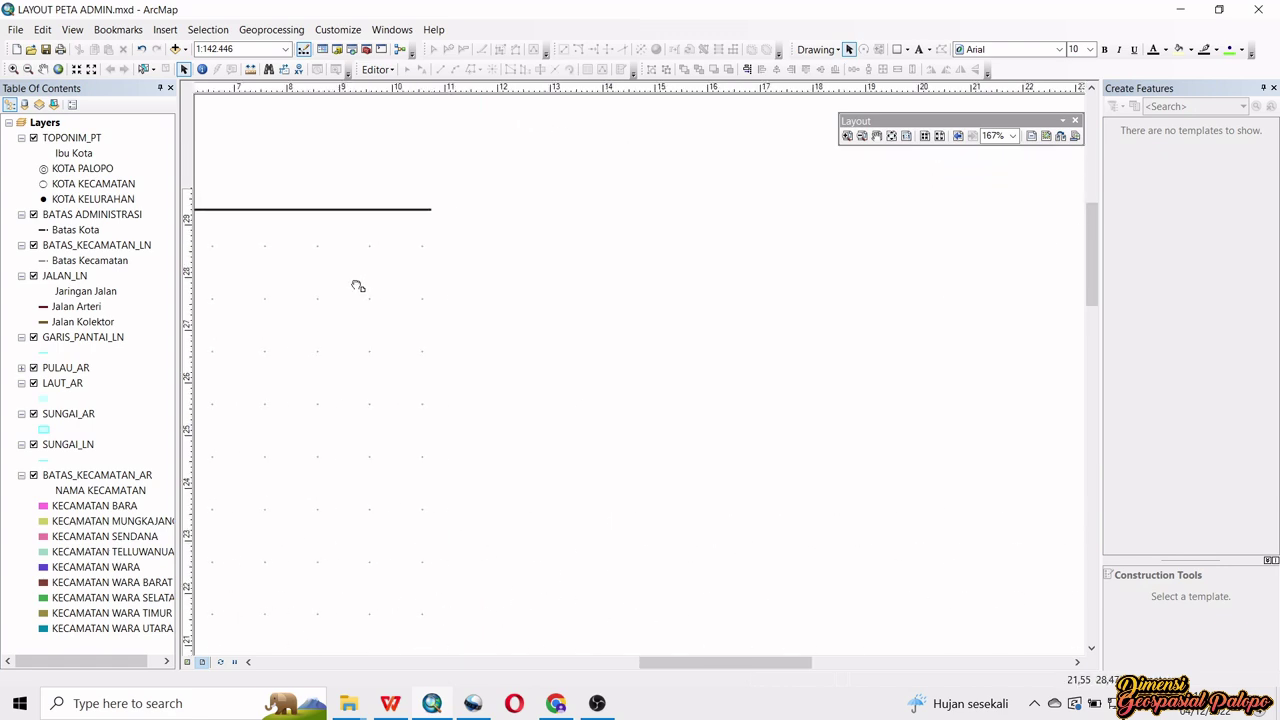
click(876, 137)
drag(829, 163, 660, 200)
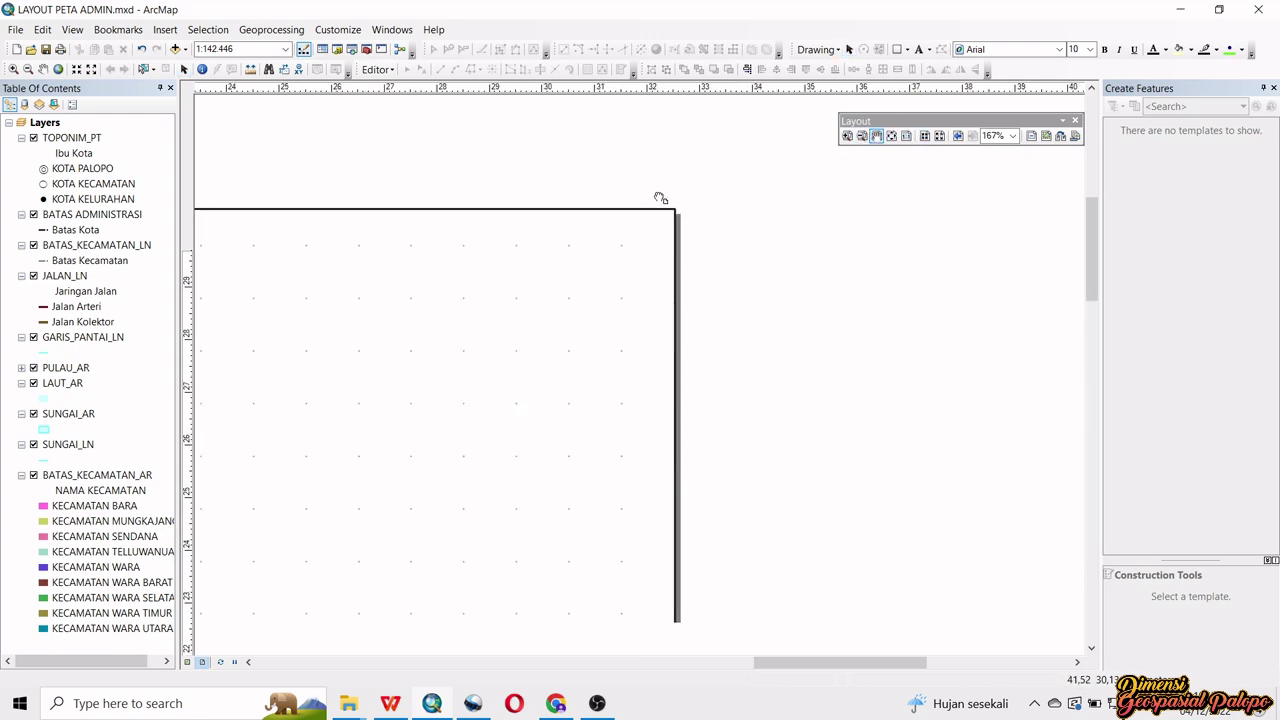
click(184, 69)
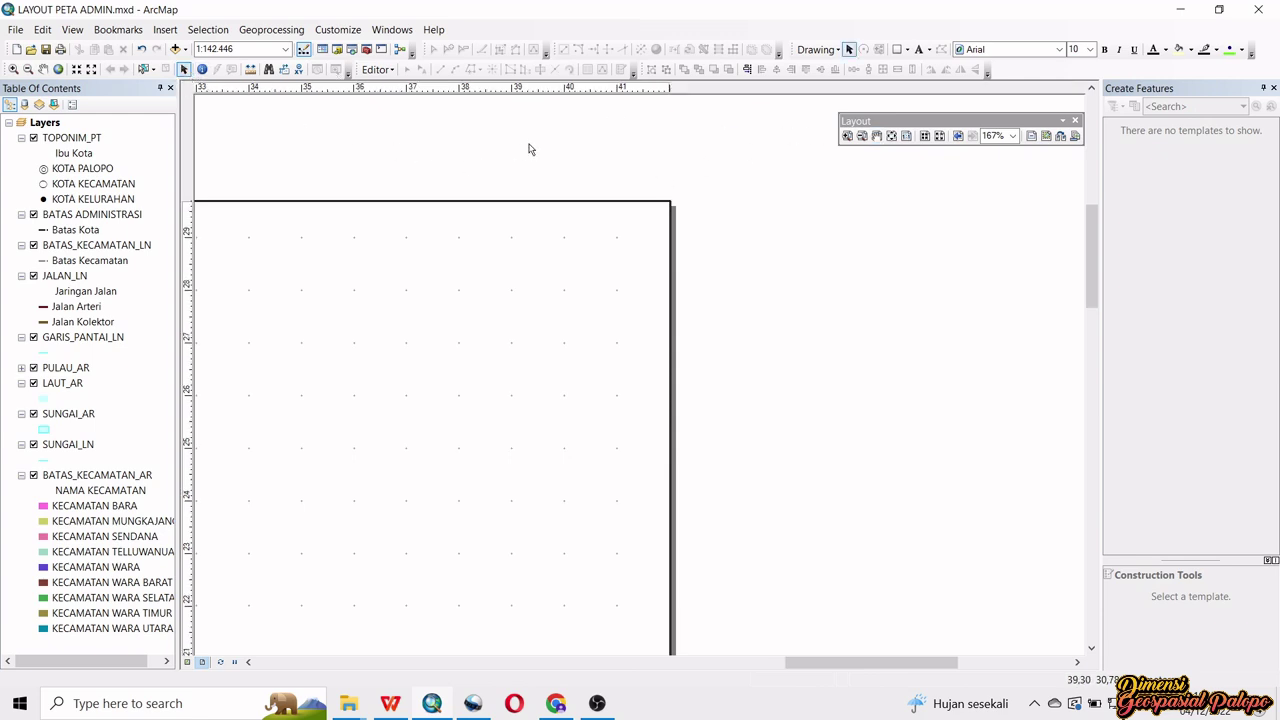
drag(443, 183, 668, 177)
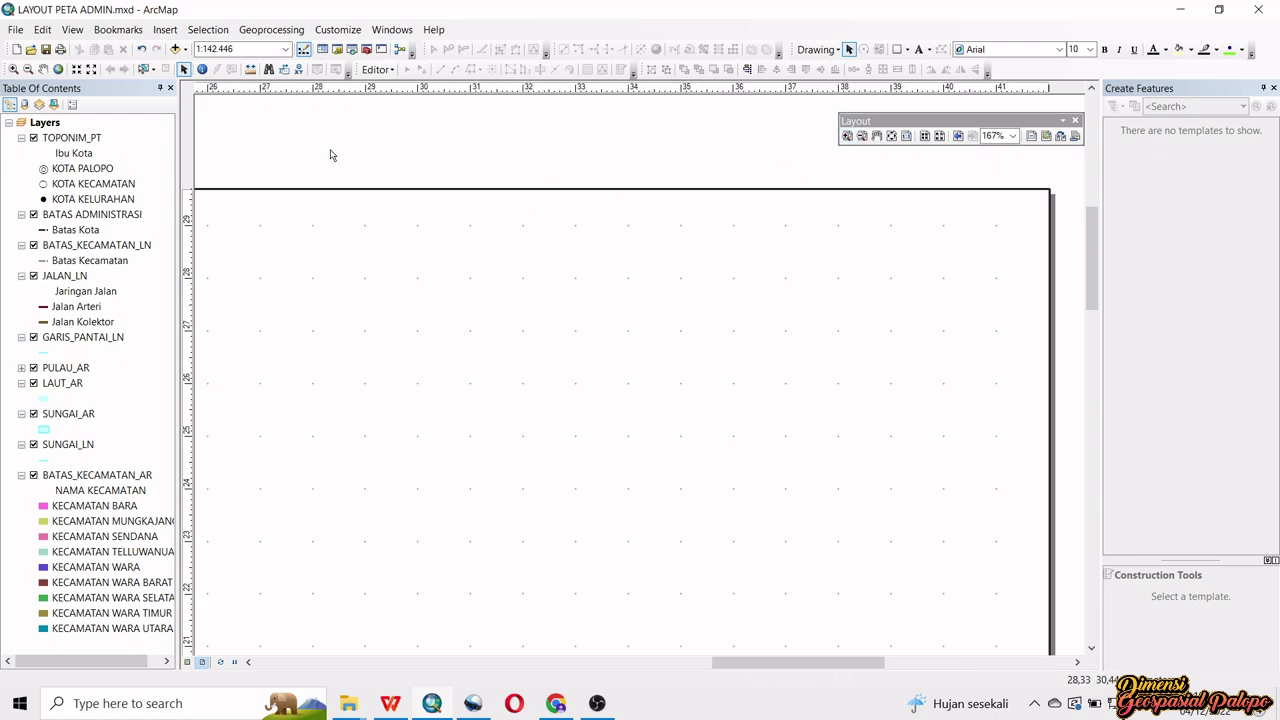
click(366, 88)
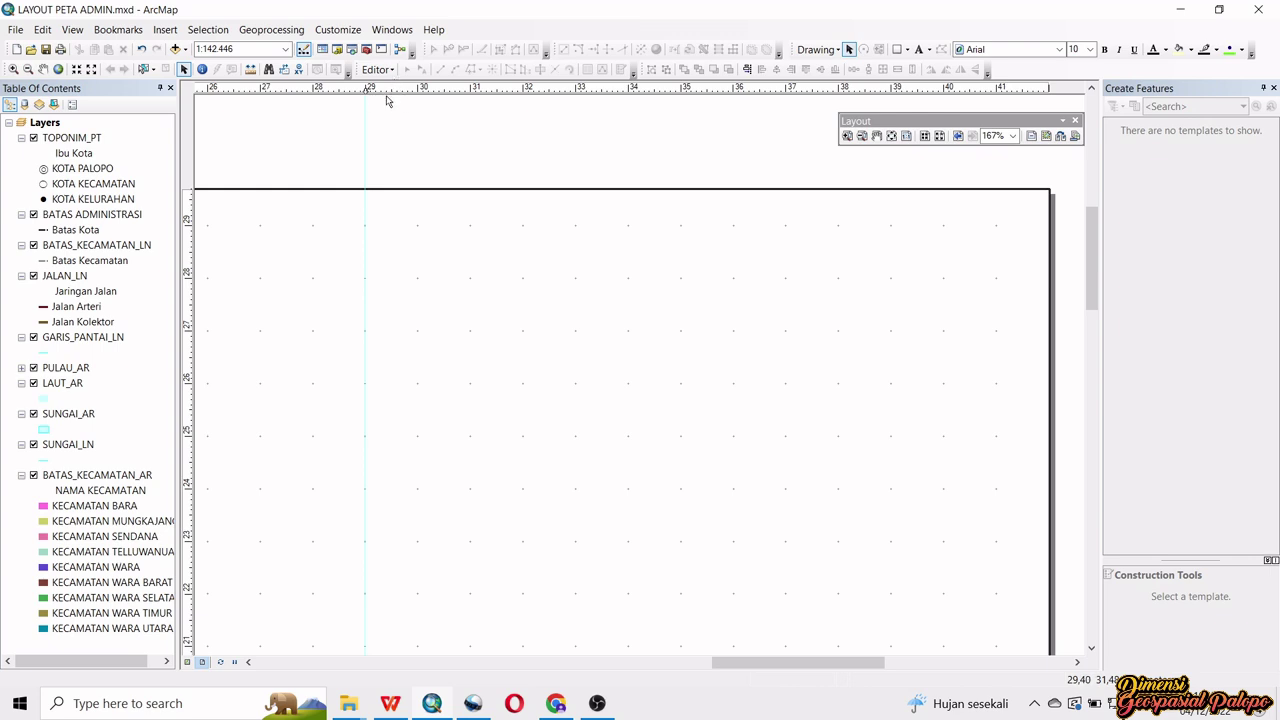
click(397, 92)
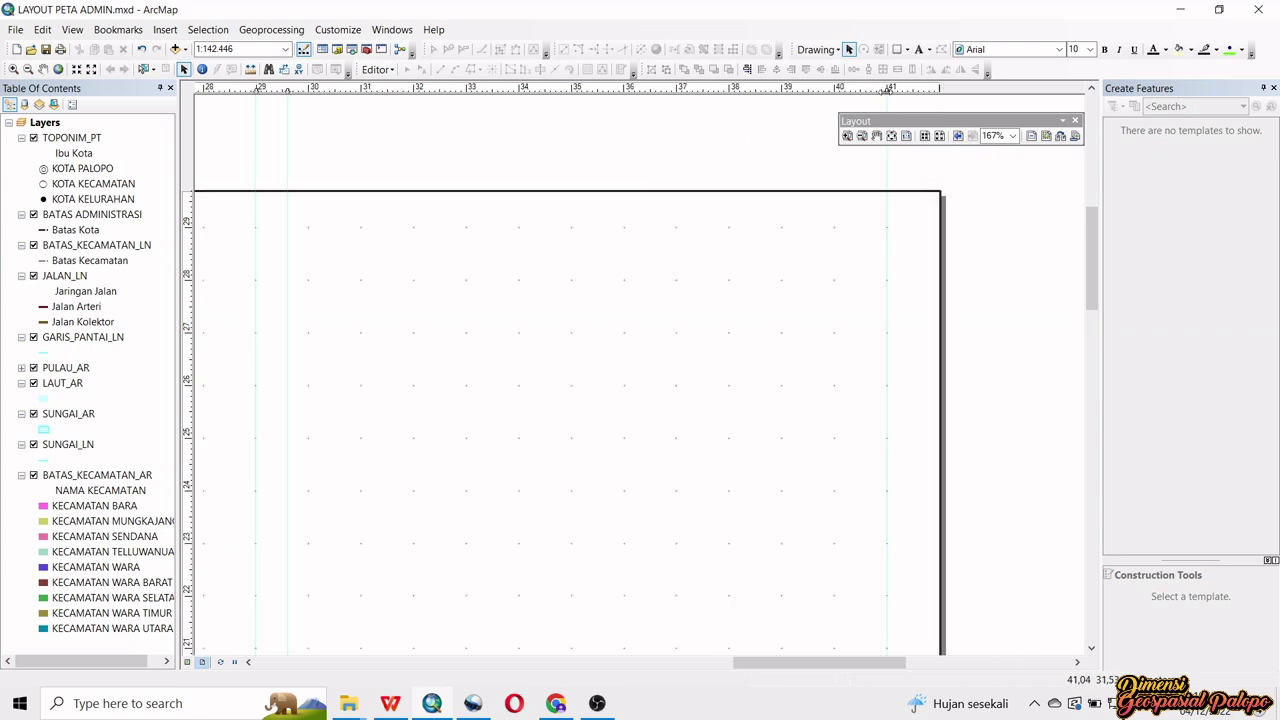
- Place vertical guides at 41 cm and about 41.6 cm along the page's right edge
click(887, 91)
click(917, 90)
click(917, 90)
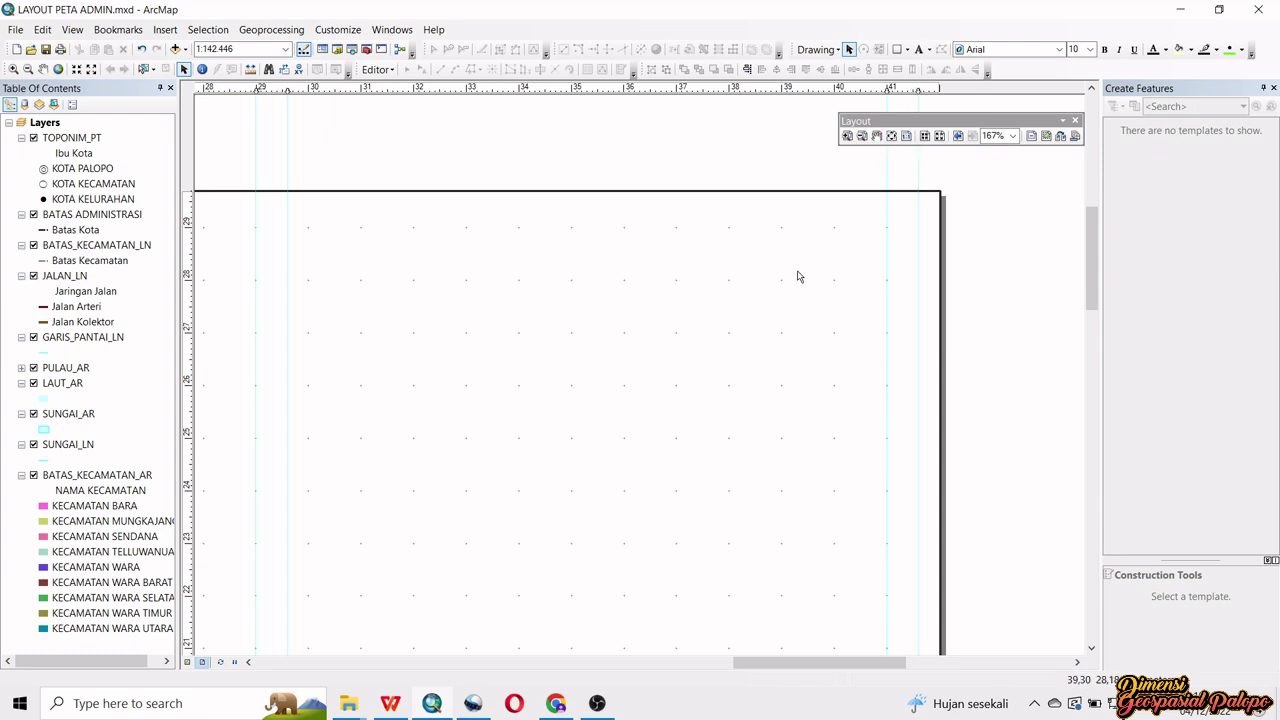
- Place horizontal guides at about 29.4 cm and 28.8 cm on the vertical ruler, just inside the page's upper edge
scroll(740, 281, up, 2)
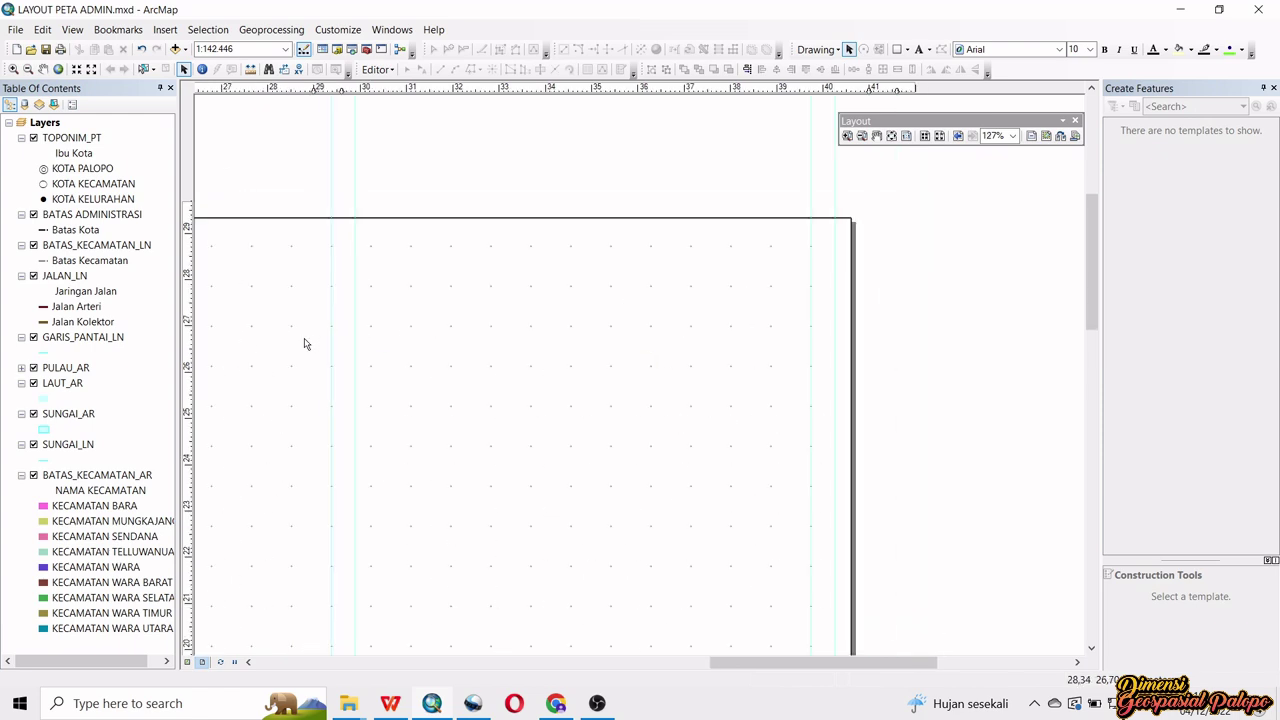
drag(350, 281, 660, 326)
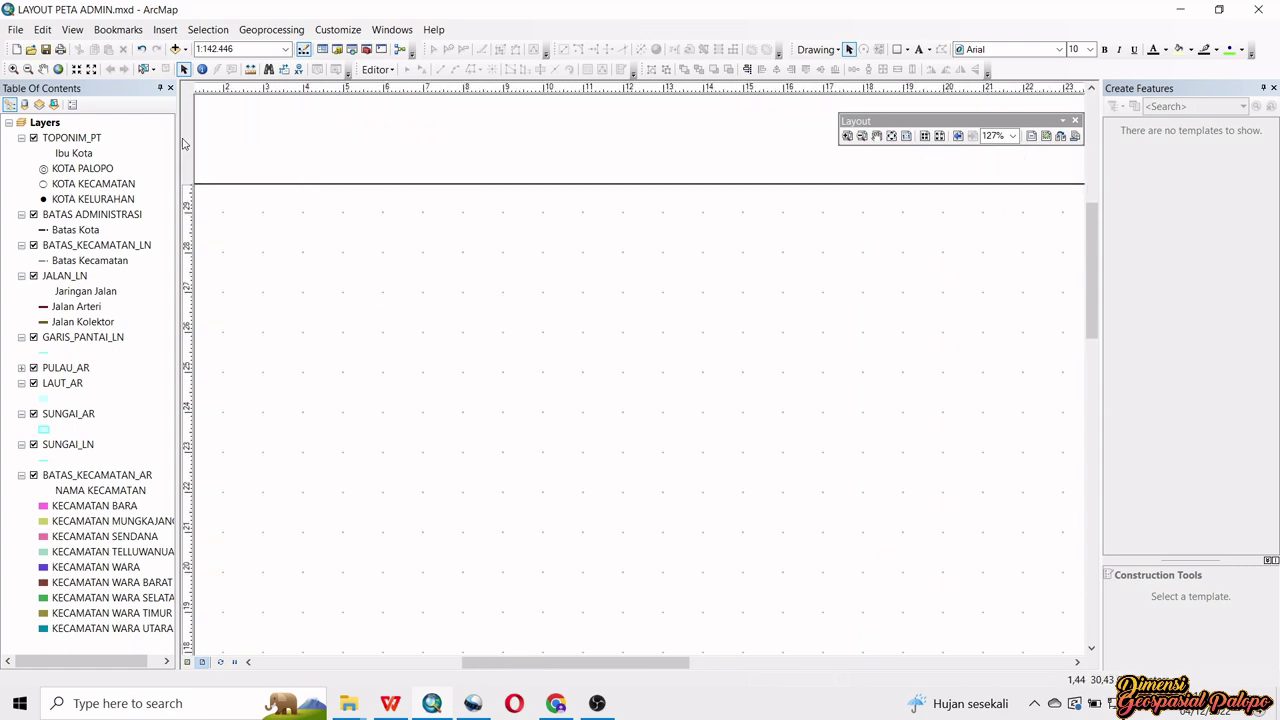
click(192, 202)
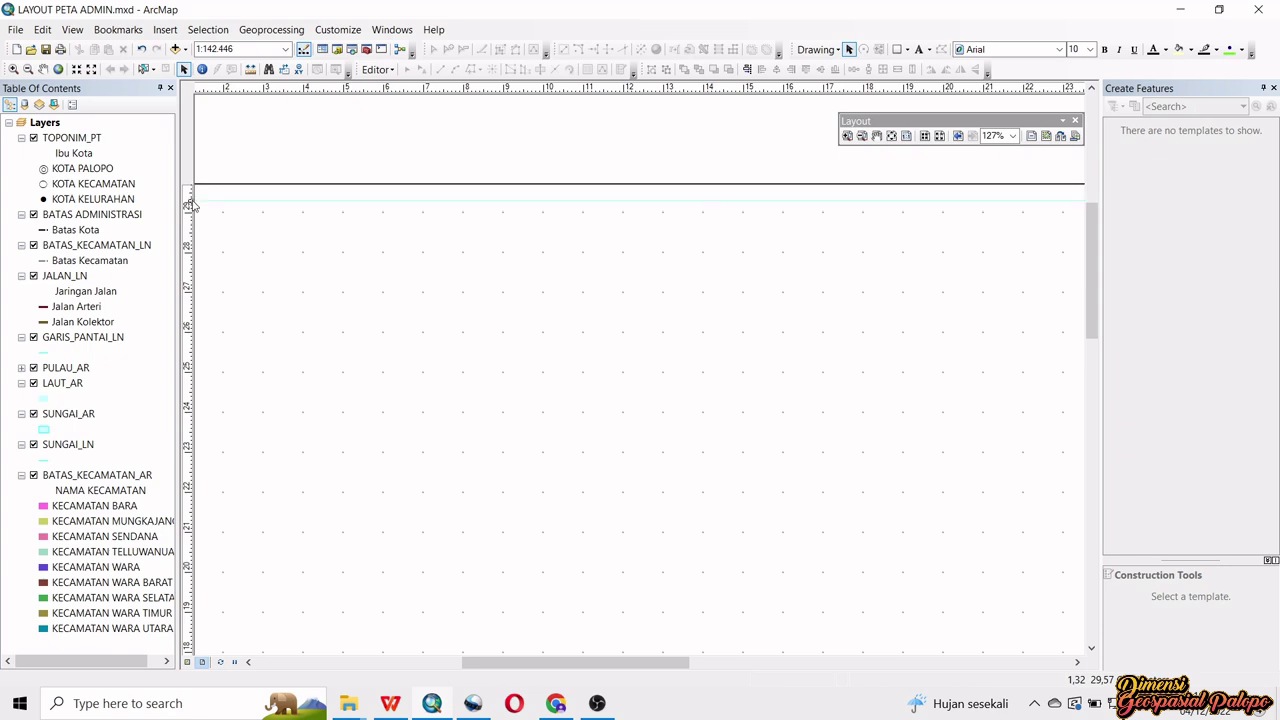
drag(189, 201, 186, 198)
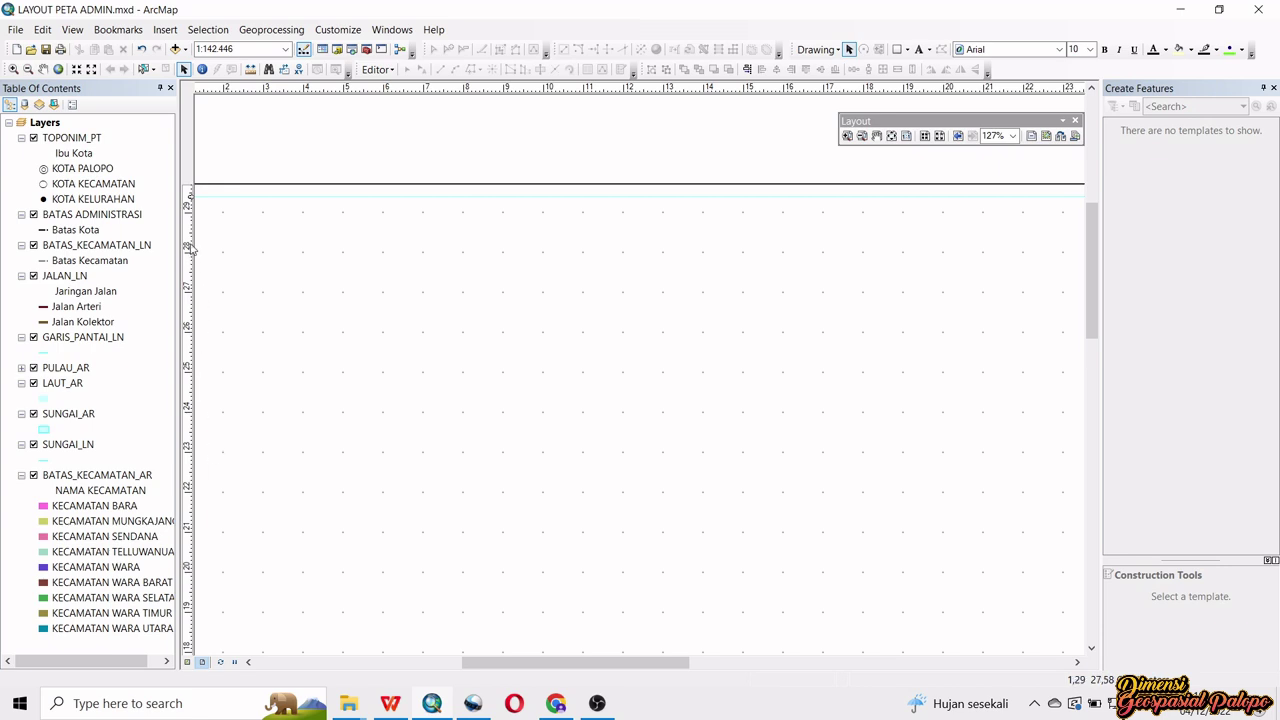
drag(190, 222, 189, 219)
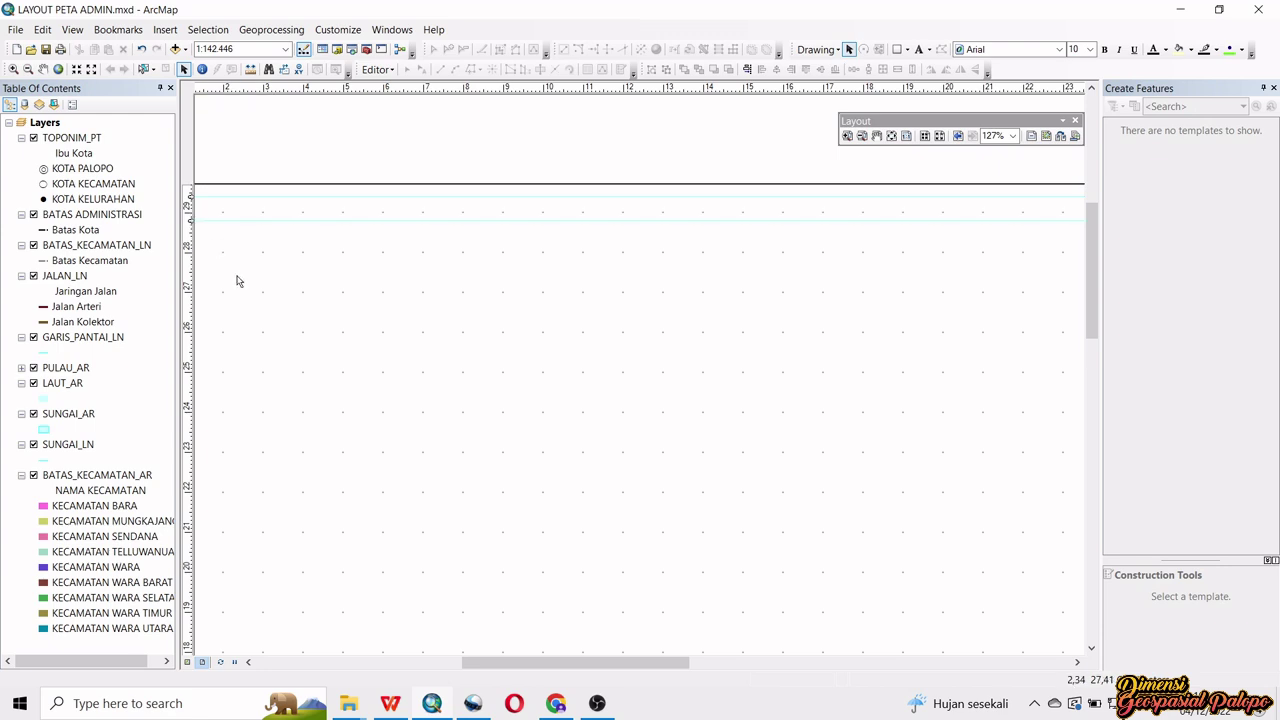
- Place horizontal guides at 1 cm and about 0.4 cm on the vertical ruler, just inside the page's lower edge
drag(1089, 282, 1098, 526)
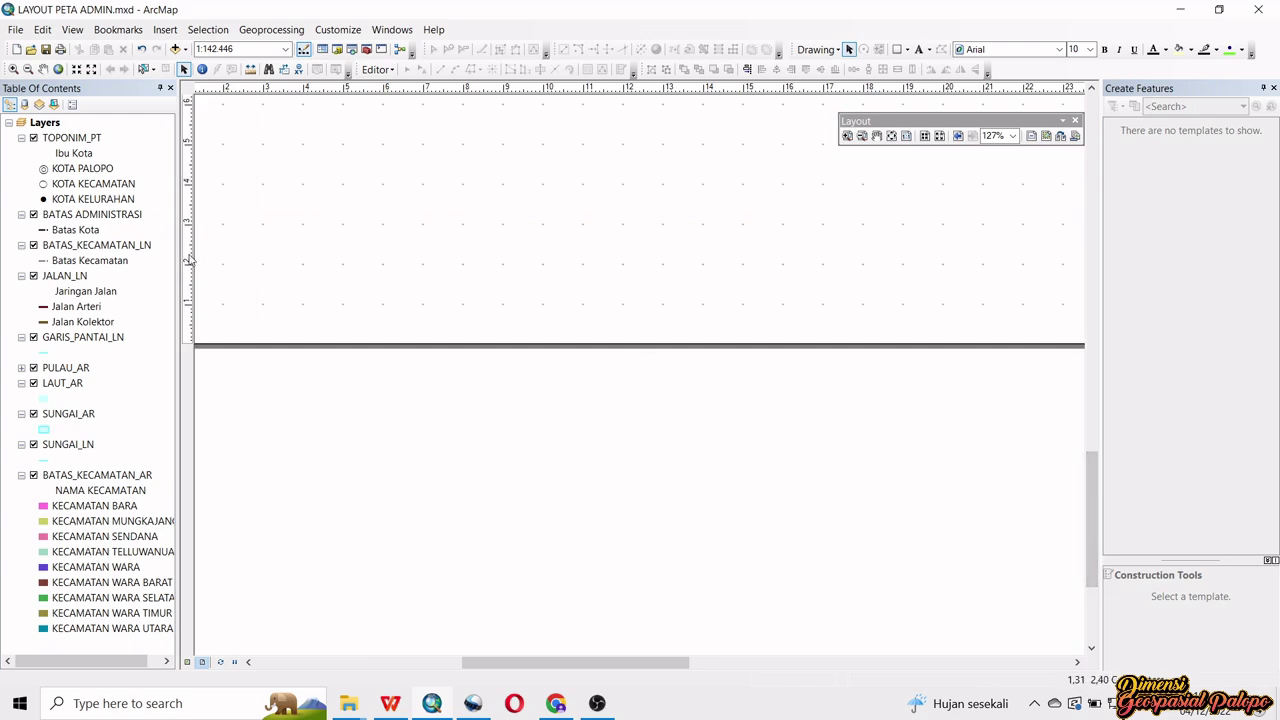
click(189, 304)
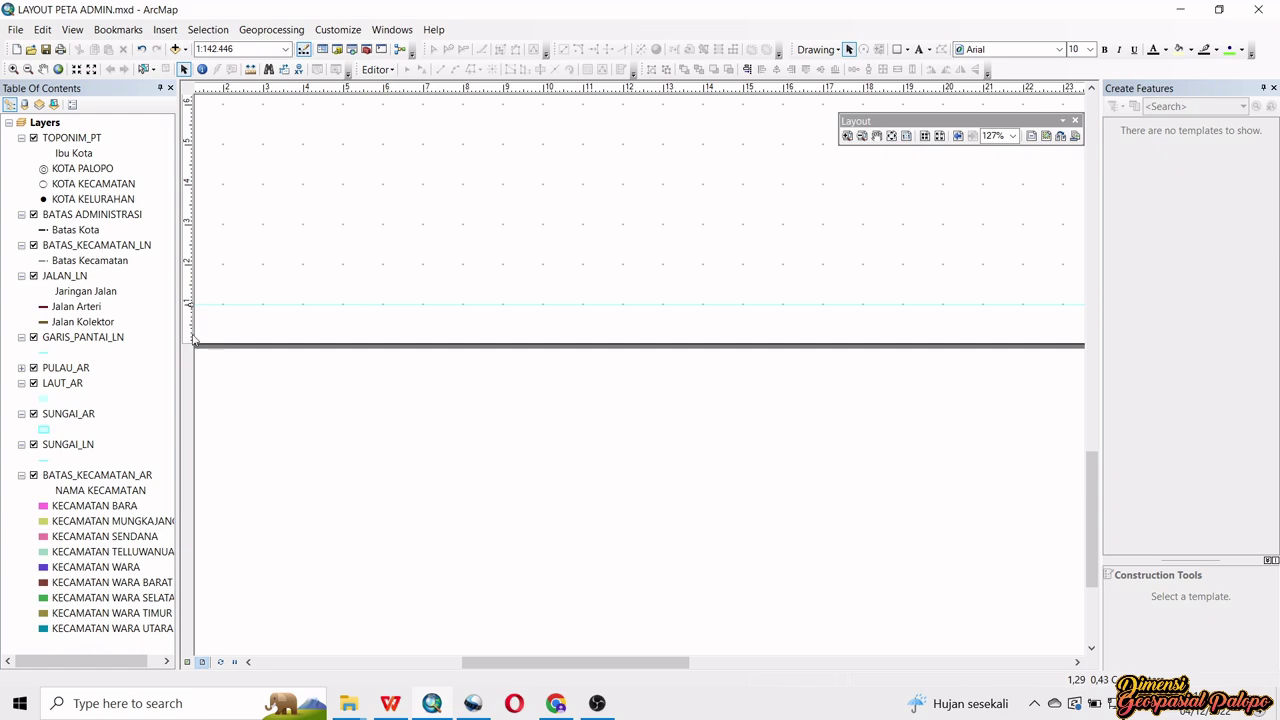
drag(192, 331, 191, 338)
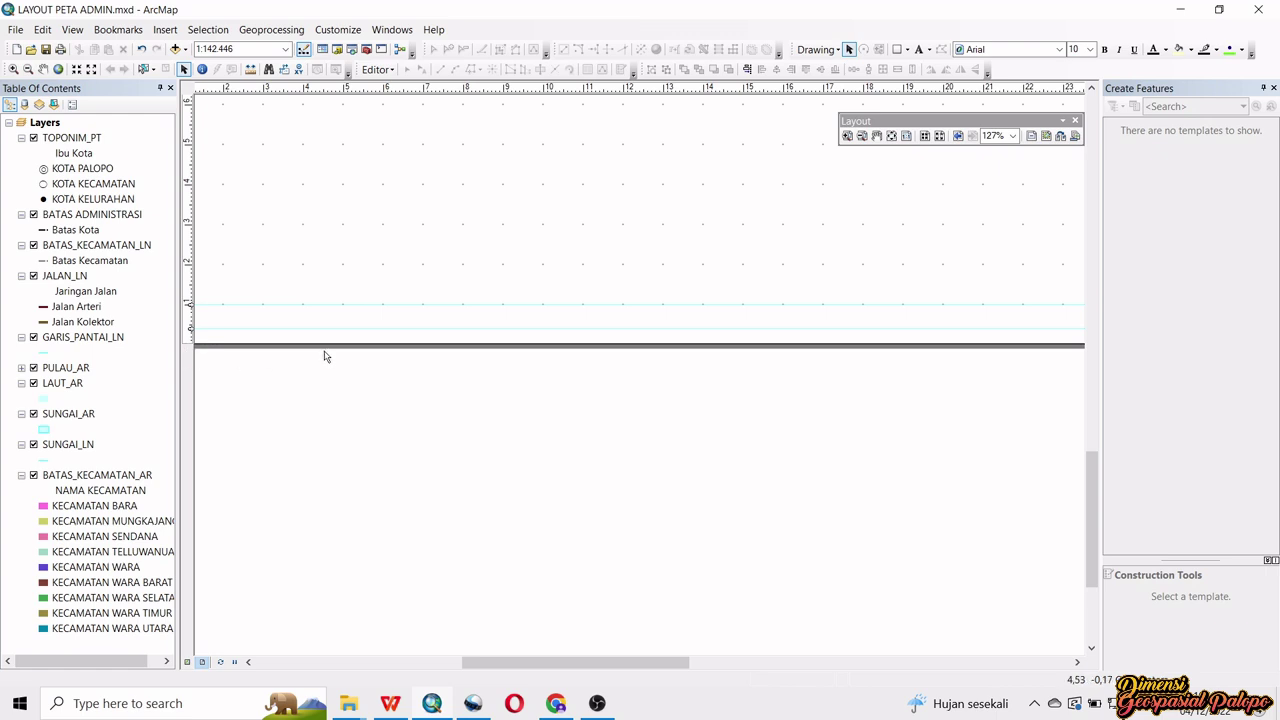
- Move the map's data frame onto the page against the inner left and upper guides, and align its lower edge with the 1 cm guide
scroll(325, 355, up, 5)
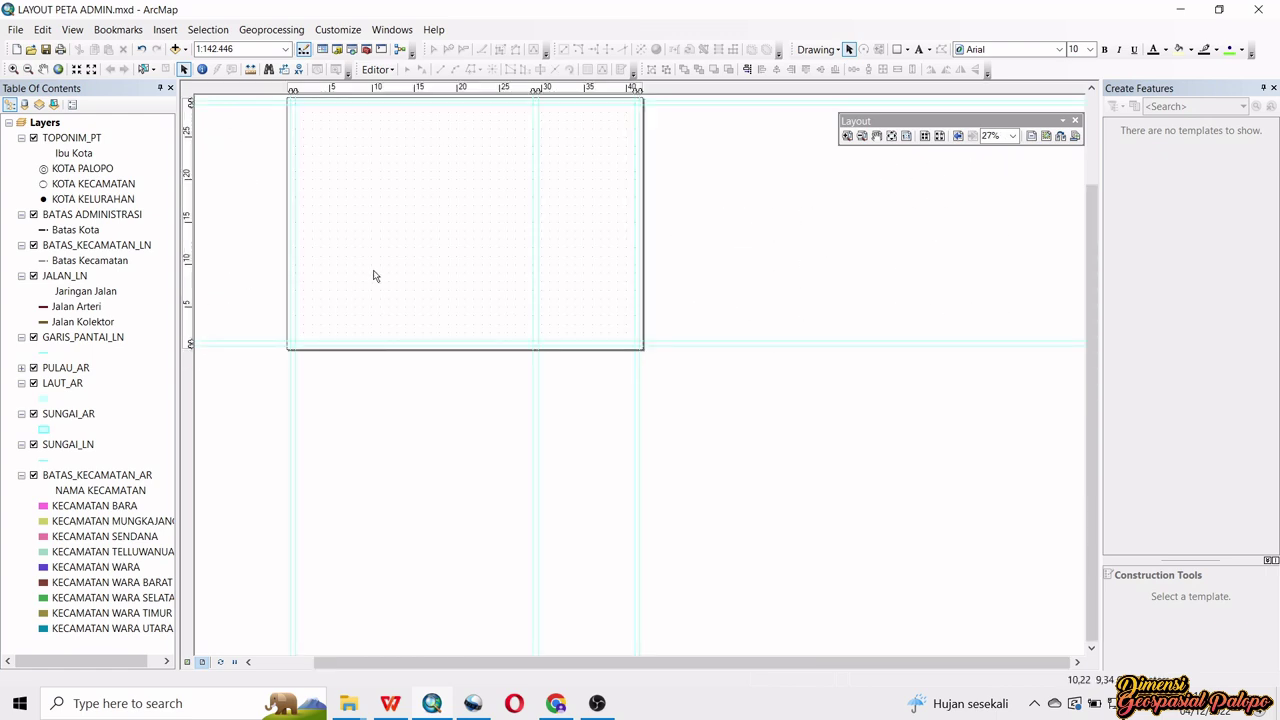
scroll(478, 313, down, 3)
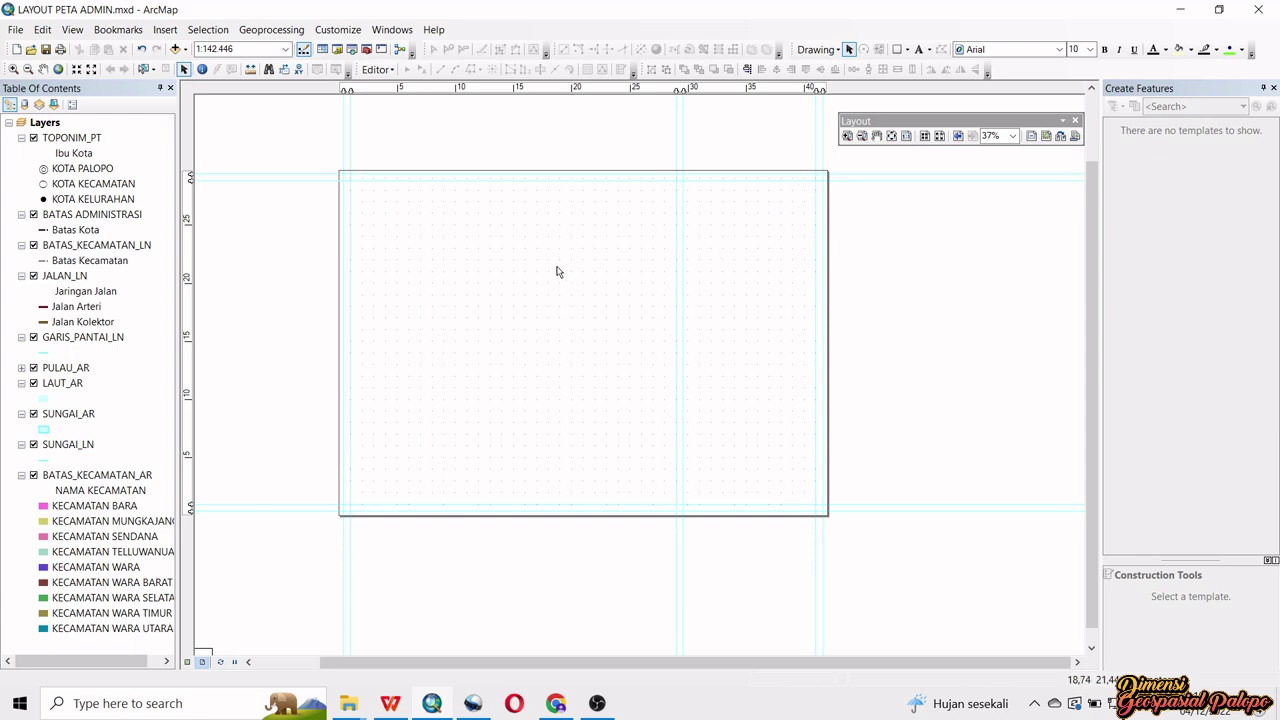
scroll(422, 338, down, 3)
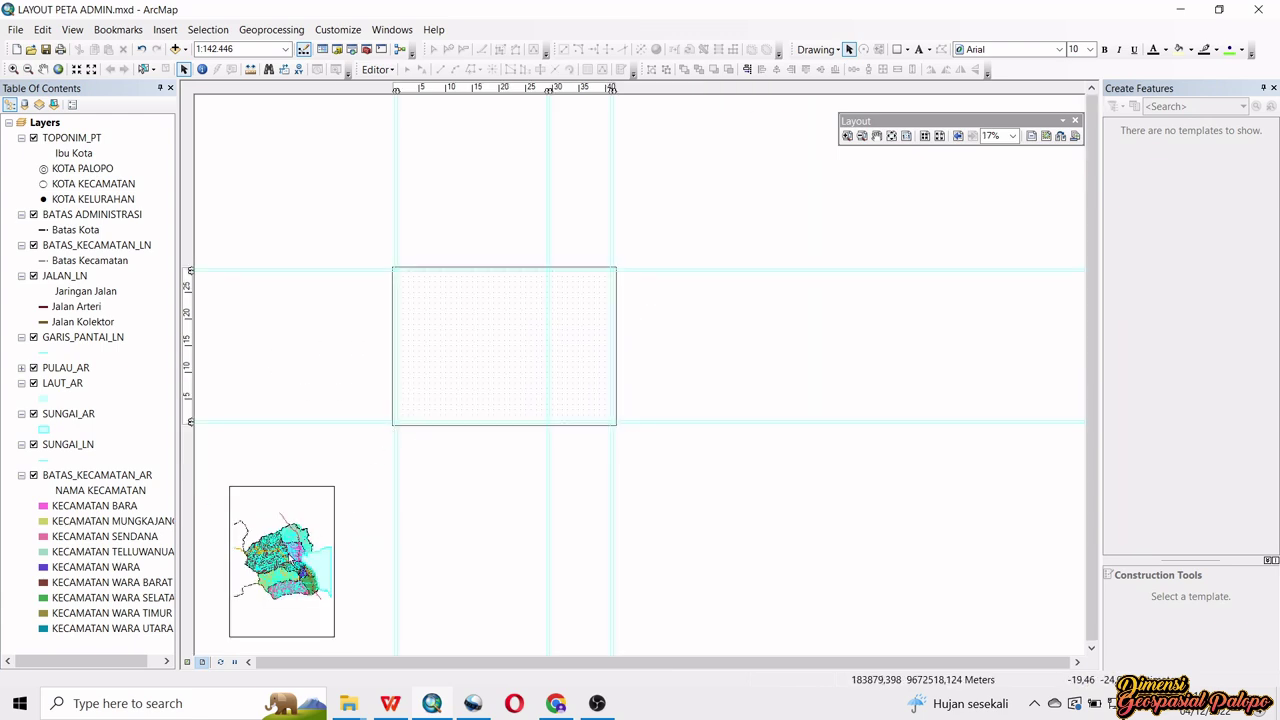
click(292, 559)
drag(289, 546, 452, 306)
scroll(418, 296, up, 3)
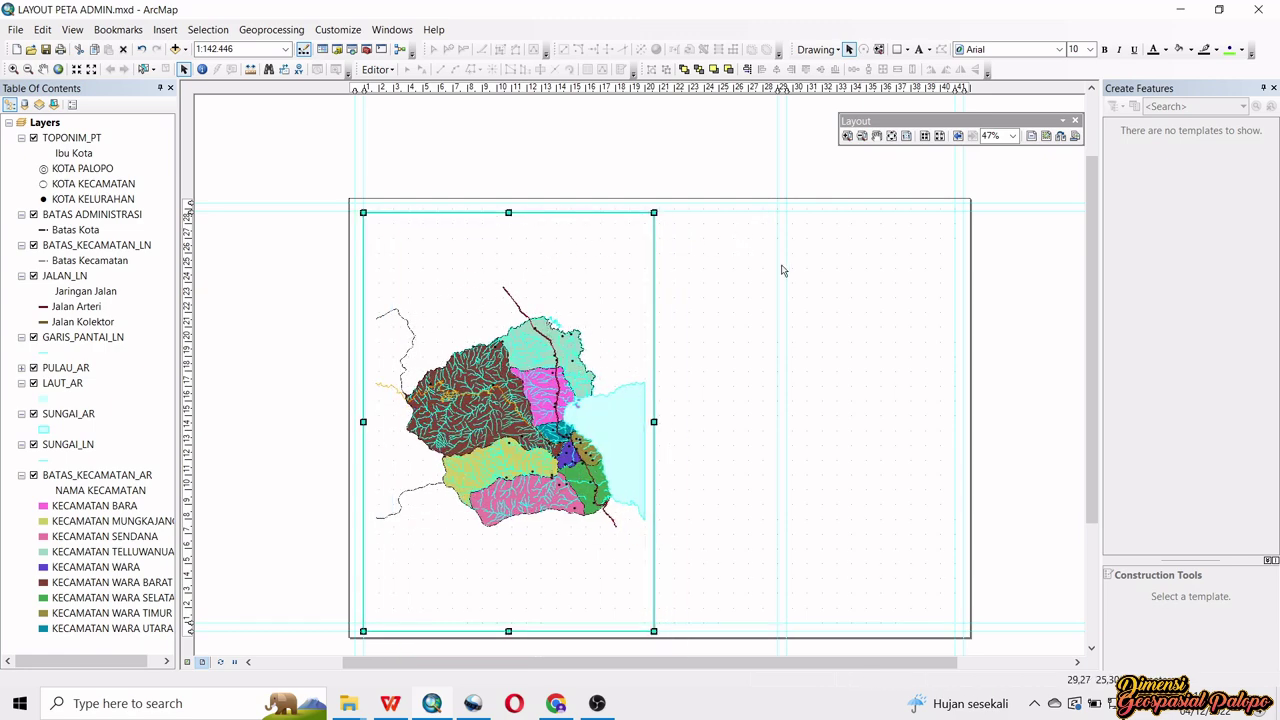
mouse_move(509, 632)
mouse_down()
mouse_move(509, 594)
mouse_move(509, 622)
mouse_up()
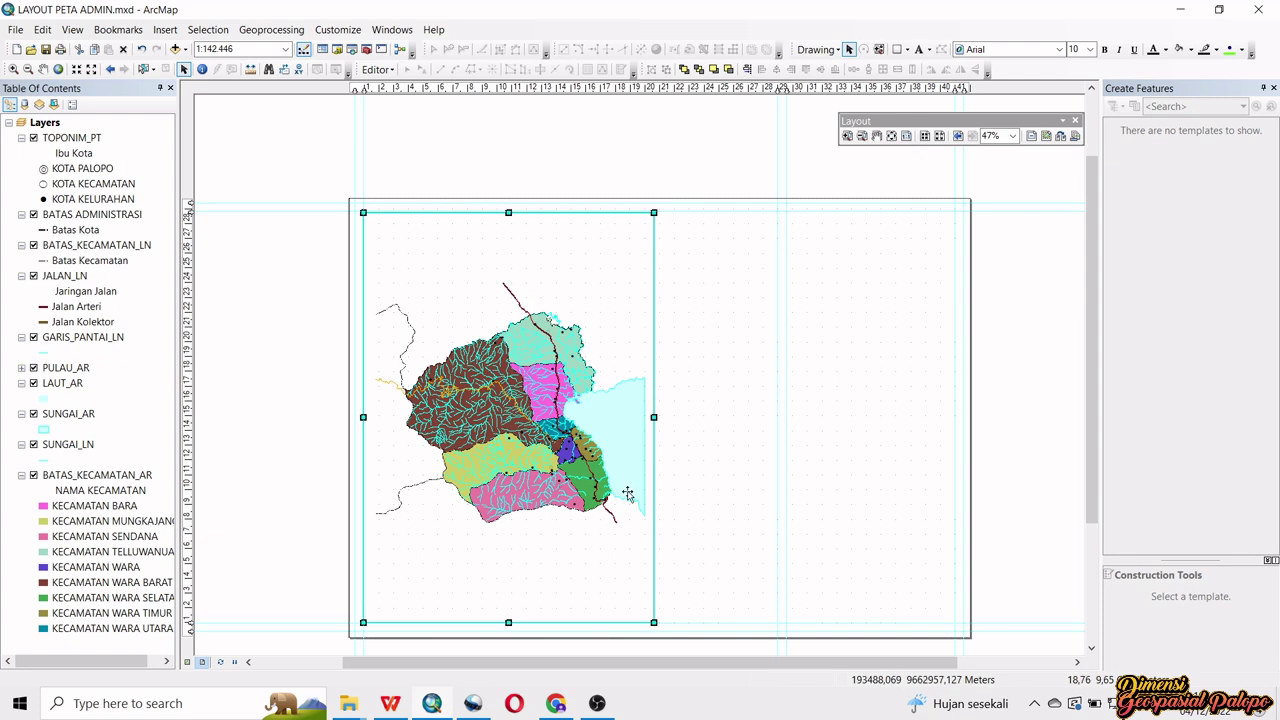
- Widen the map's data frame to the vertical guide at about 29 cm and align its upper edge with the inner upper guide
drag(654, 417, 777, 418)
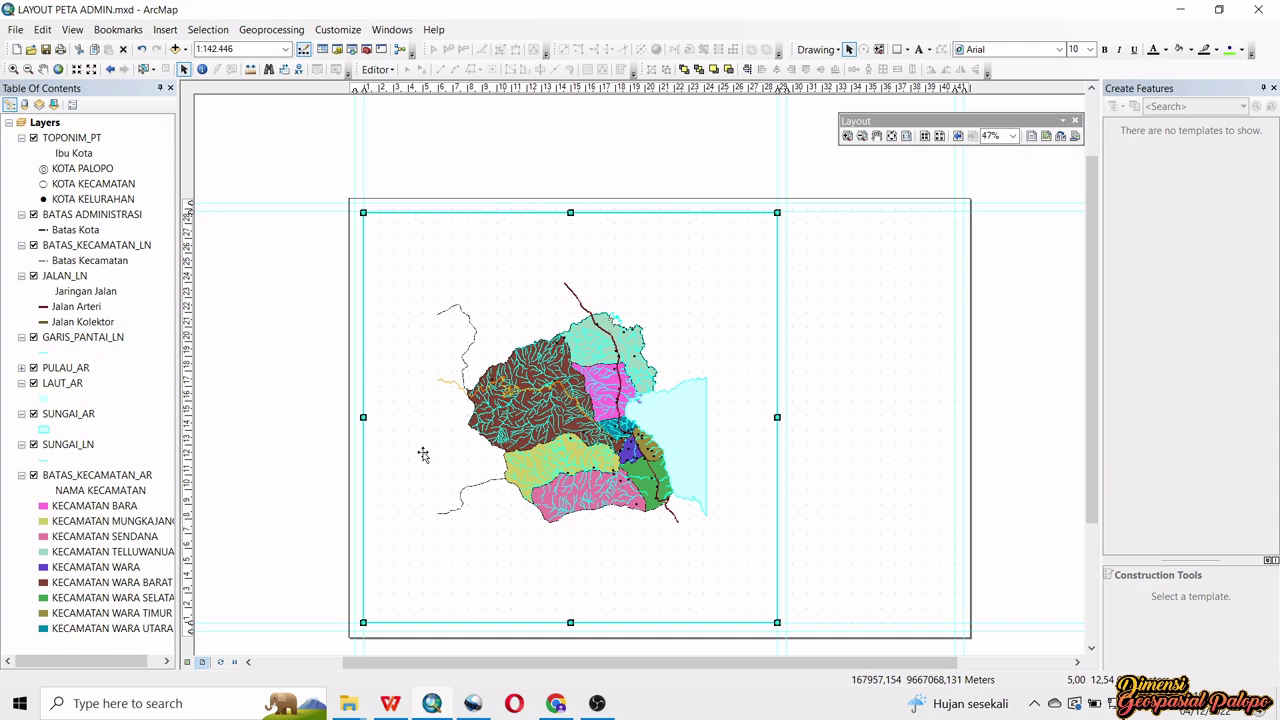
click(545, 165)
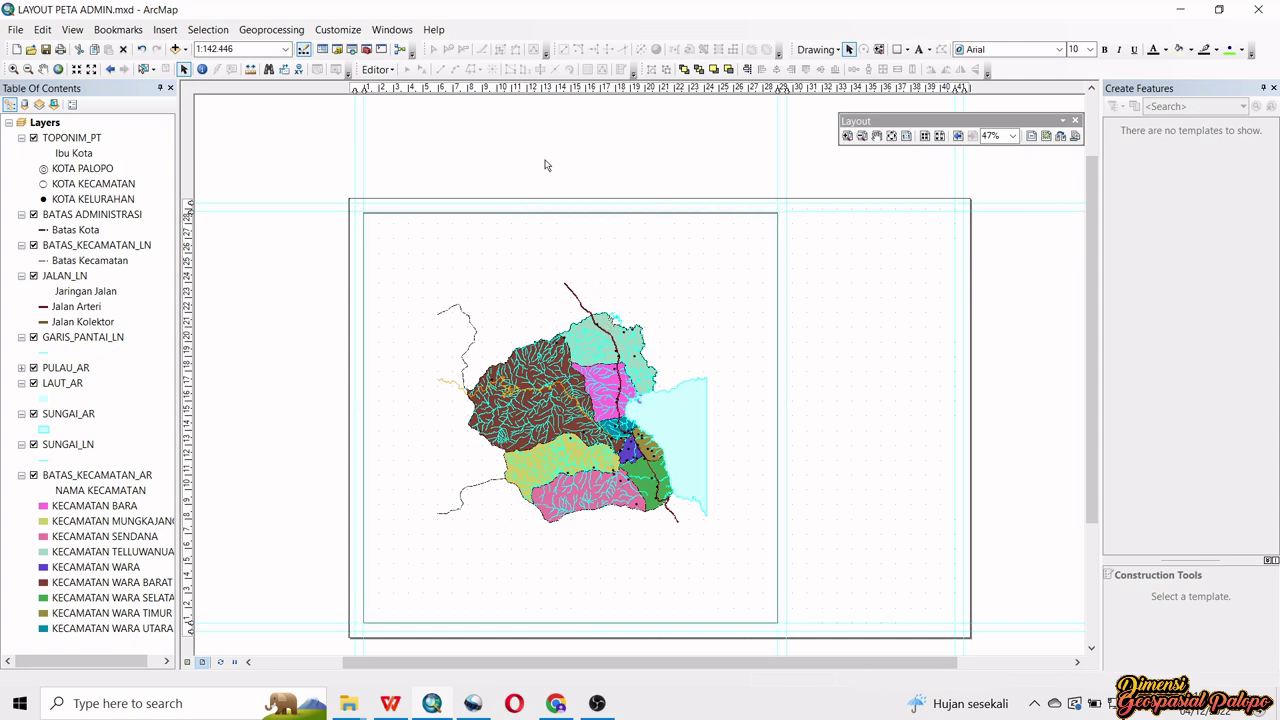
click(580, 245)
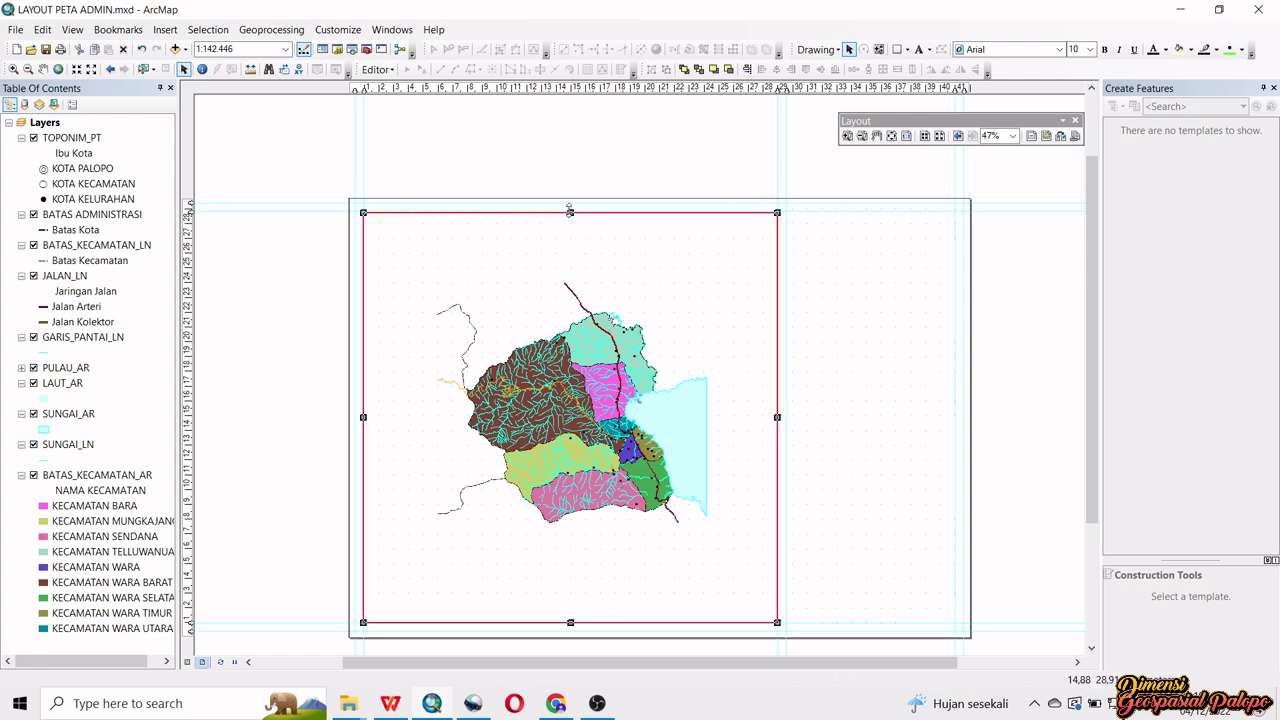
click(600, 166)
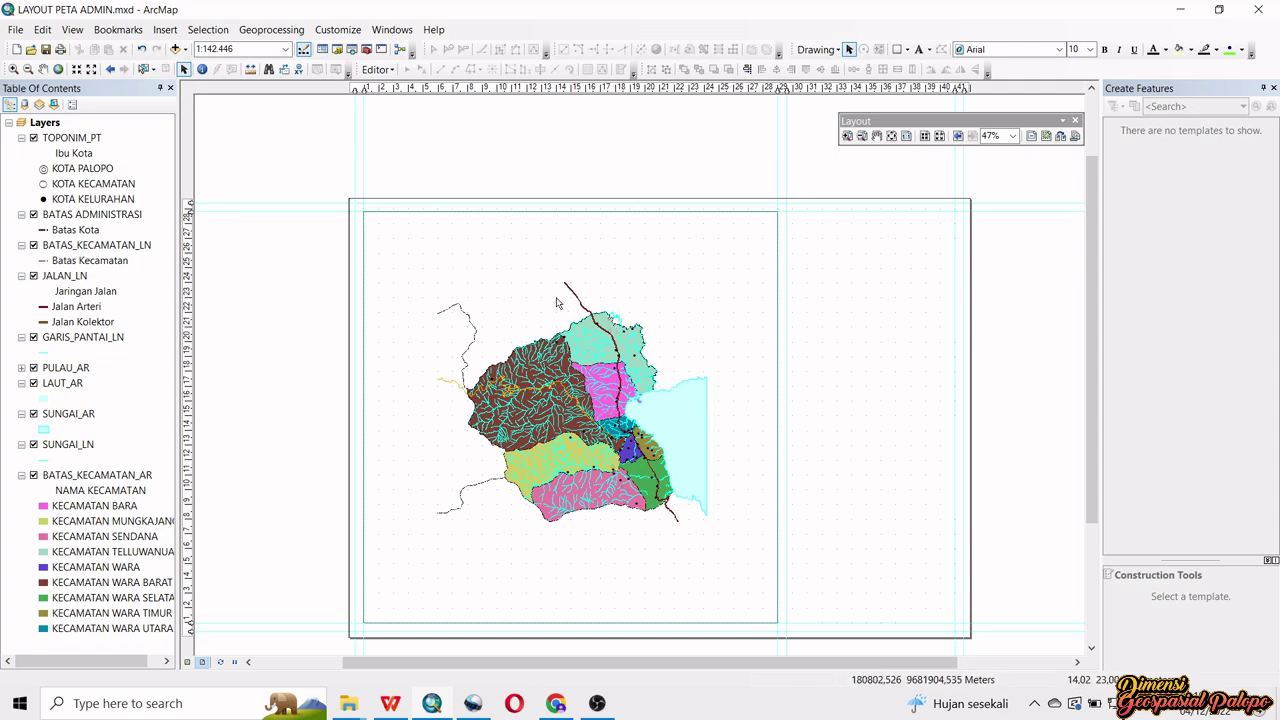
- Set the map scale to 1:80.000
click(285, 49)
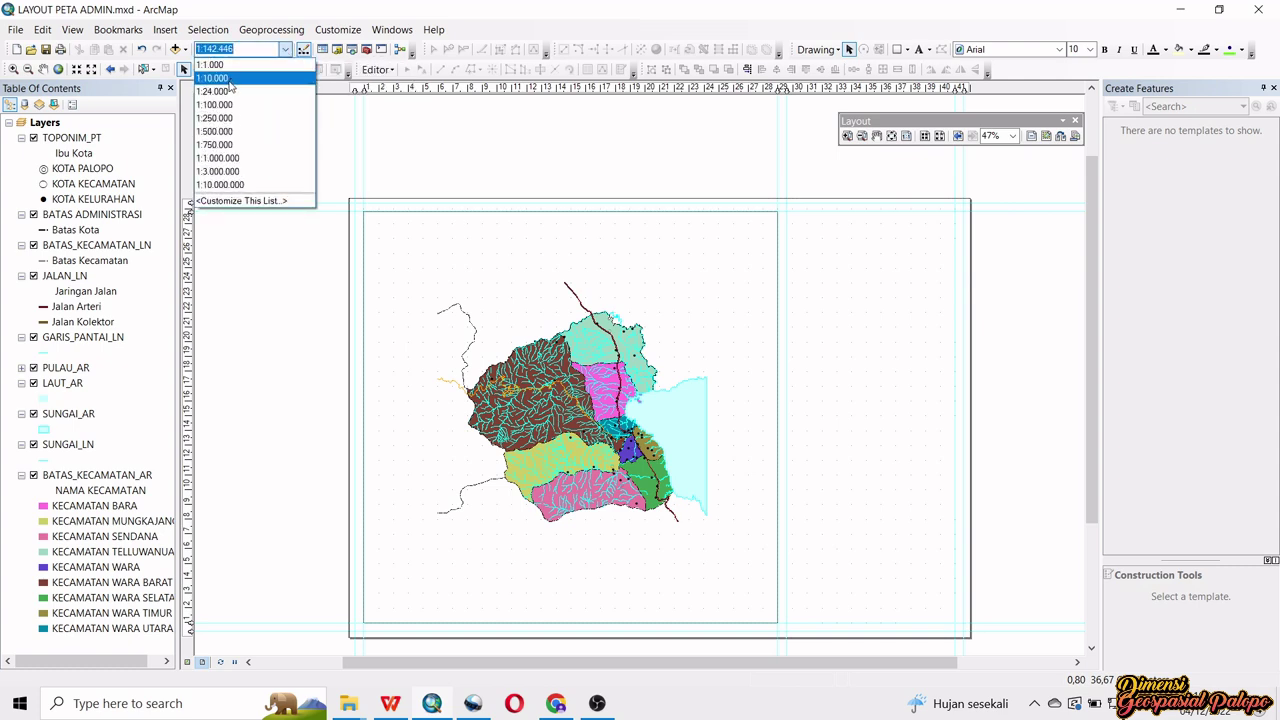
click(249, 49)
drag(219, 41, 208, 36)
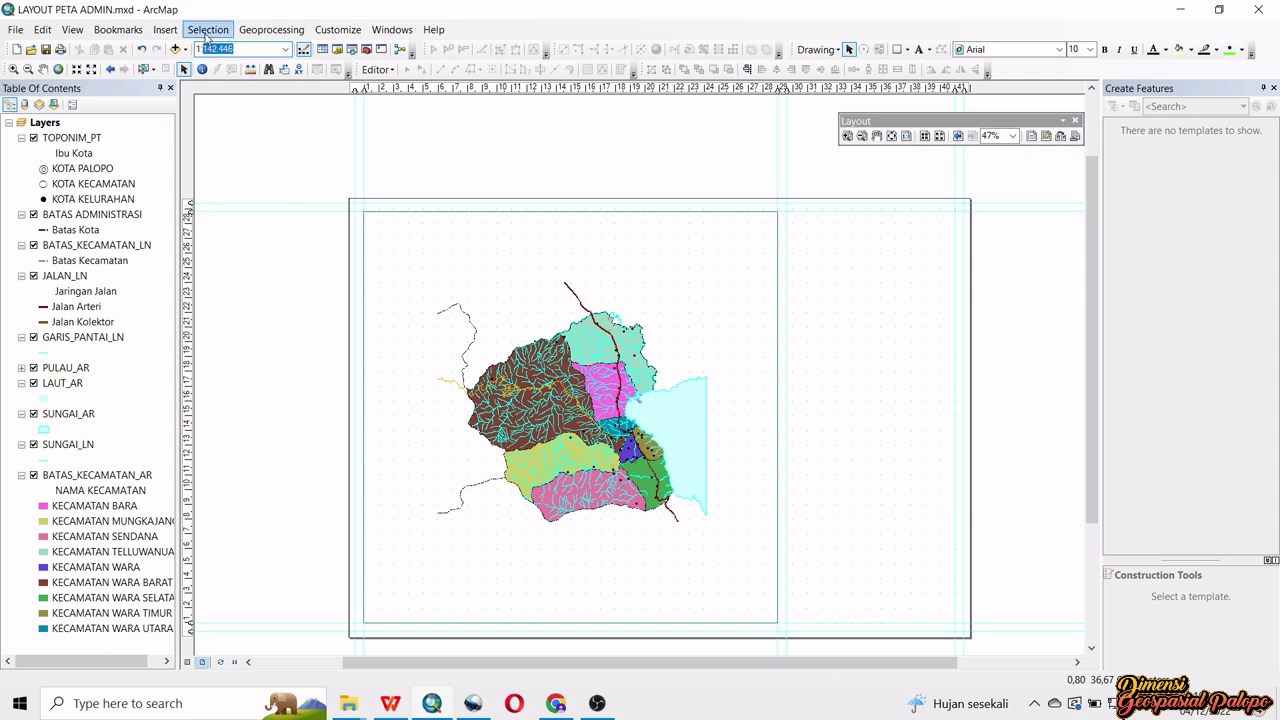
text(80000)
key(Return)
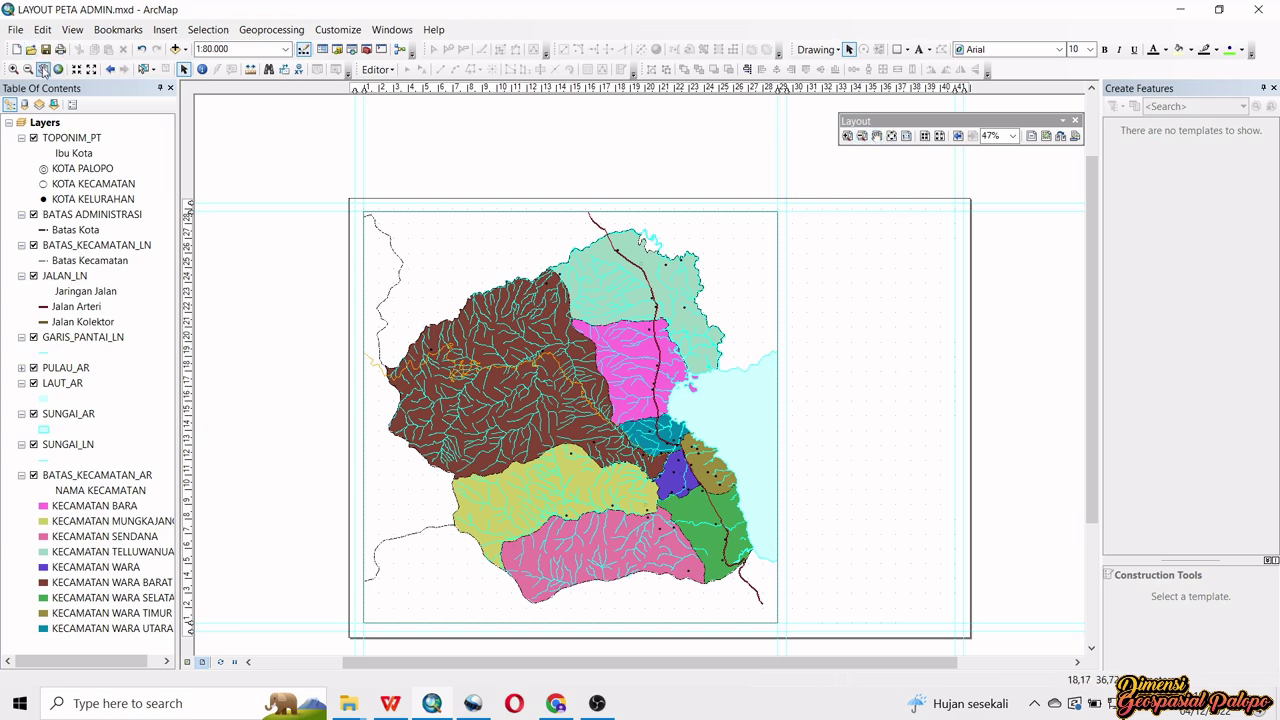
- Pan the map inside the data frame so all the kecamatan areas fit centrally within its borders
click(43, 68)
drag(476, 369, 591, 390)
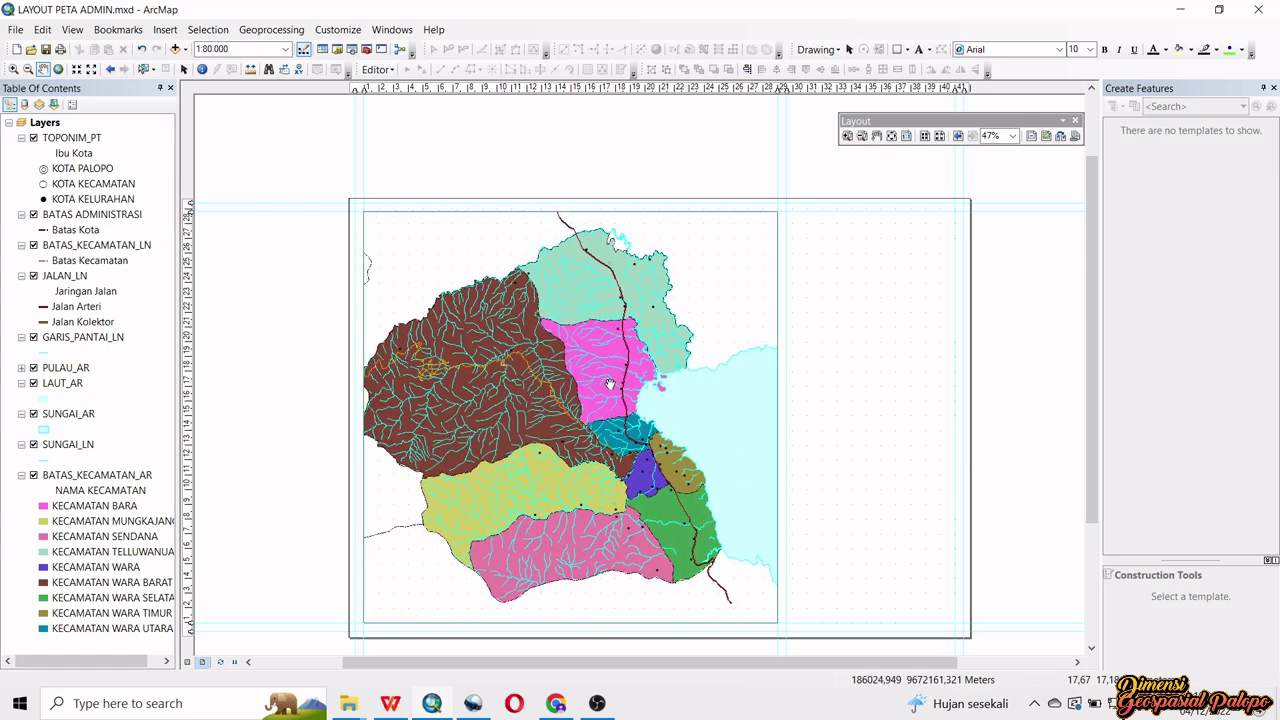
drag(608, 383, 617, 384)
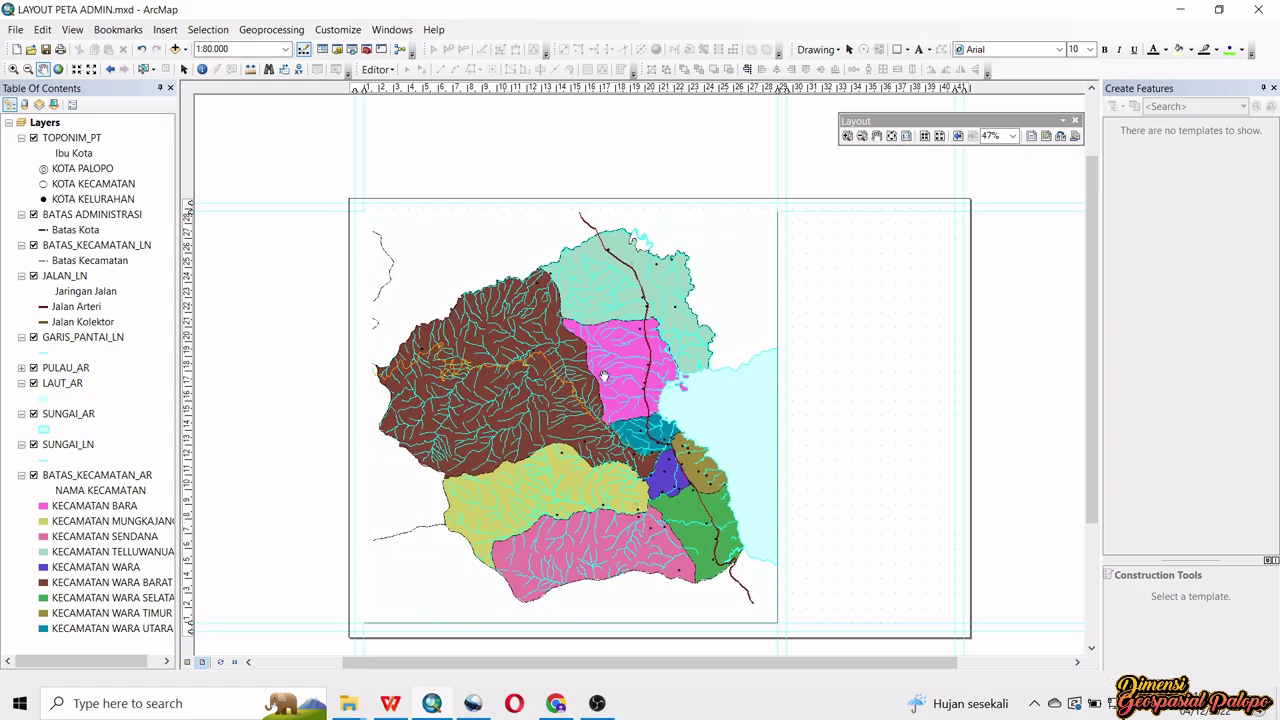
drag(629, 349, 633, 357)
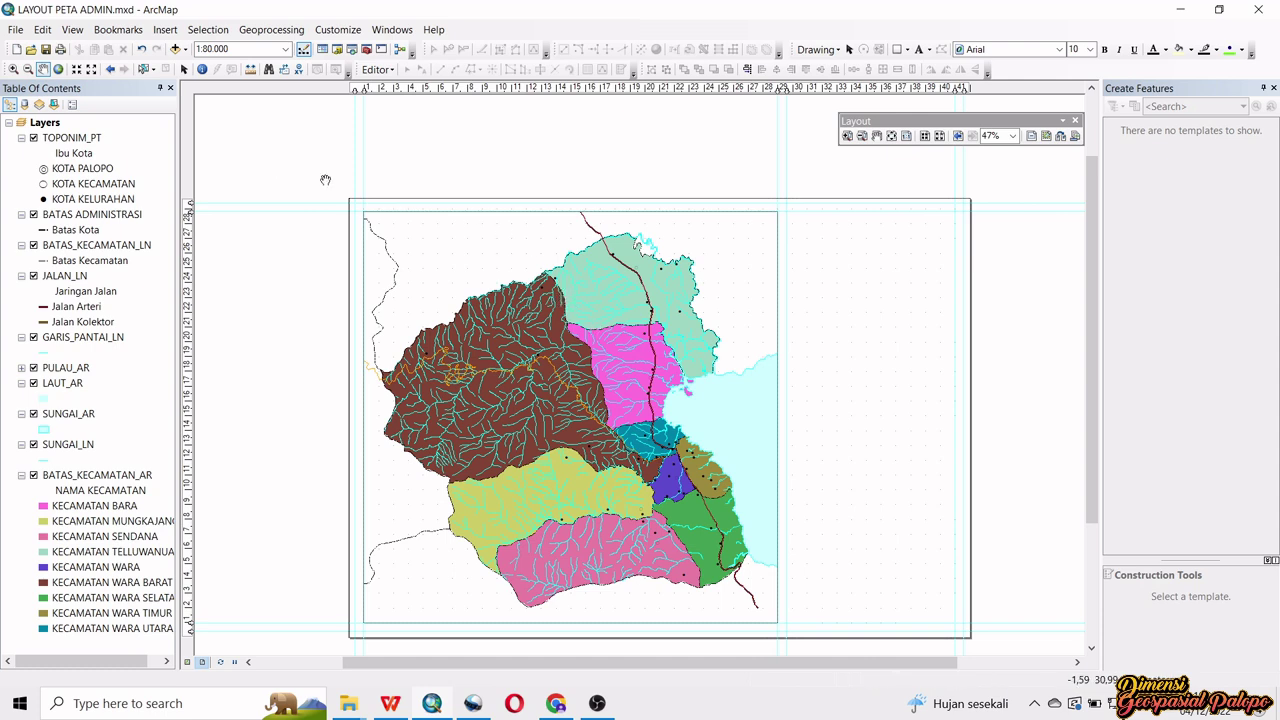
- Select the data frame, open its properties and start a new reference grid
click(184, 69)
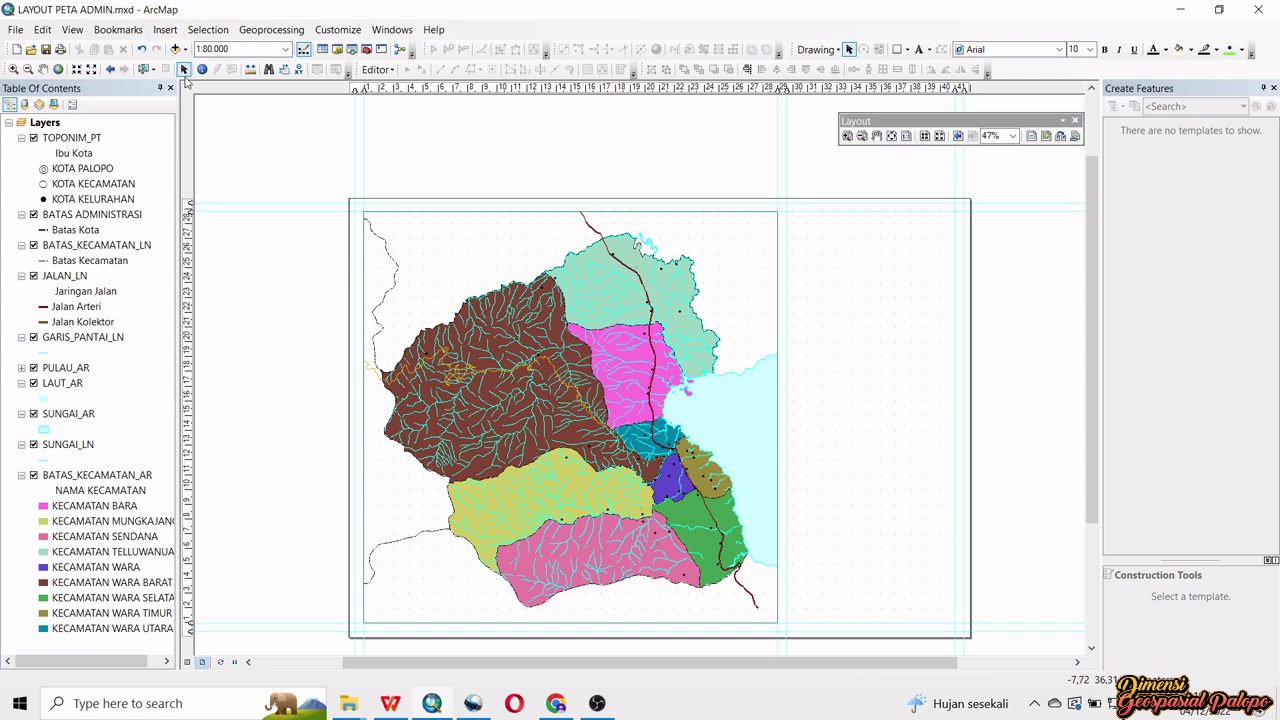
click(430, 233)
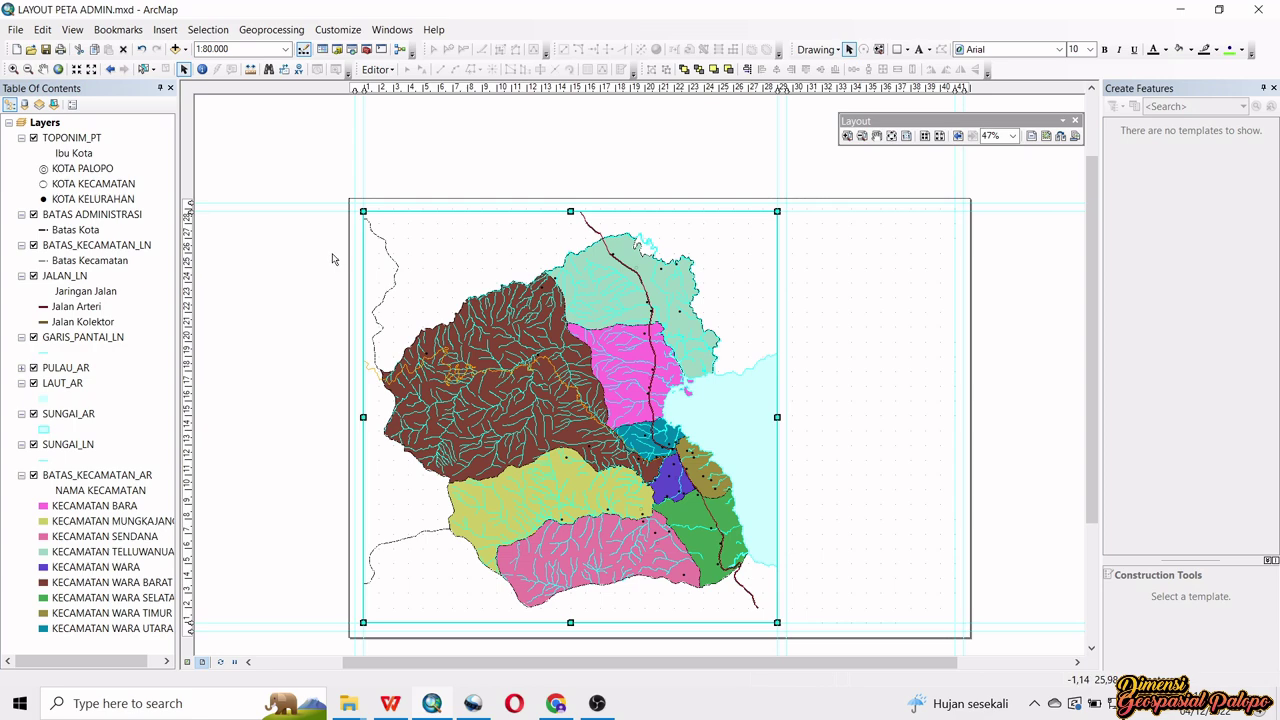
right_click(411, 256)
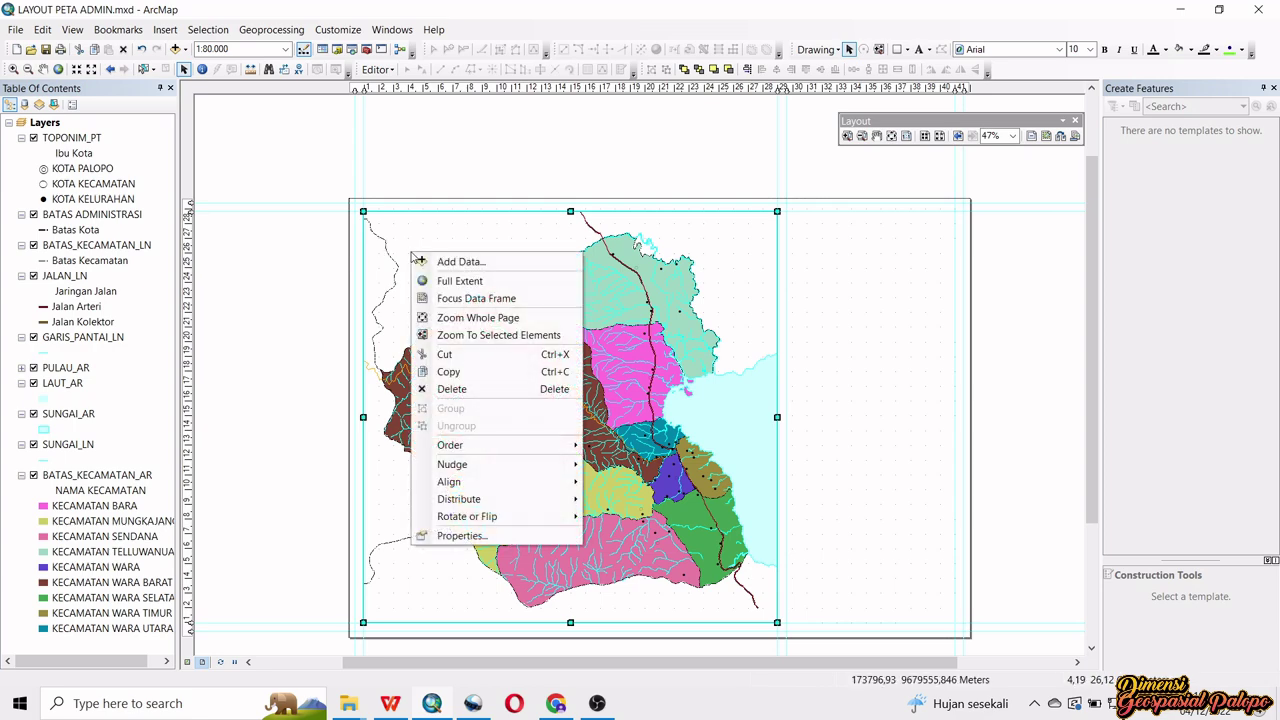
click(482, 537)
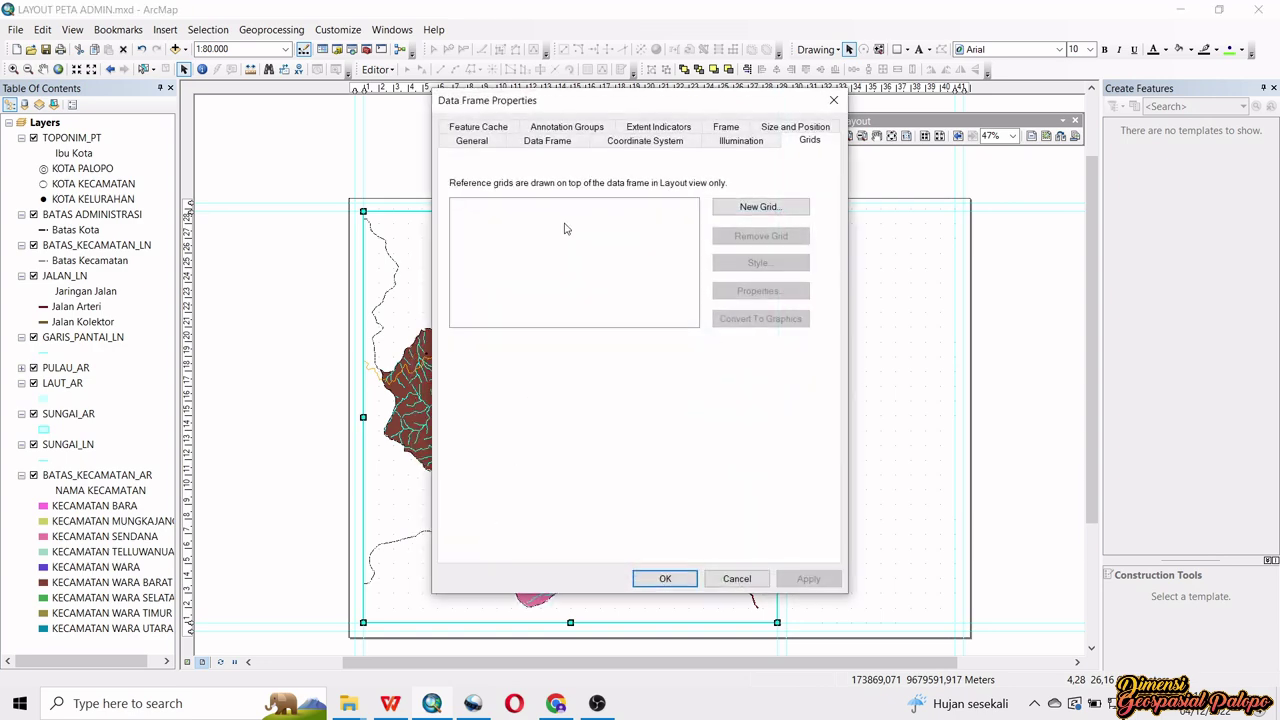
drag(576, 104, 750, 125)
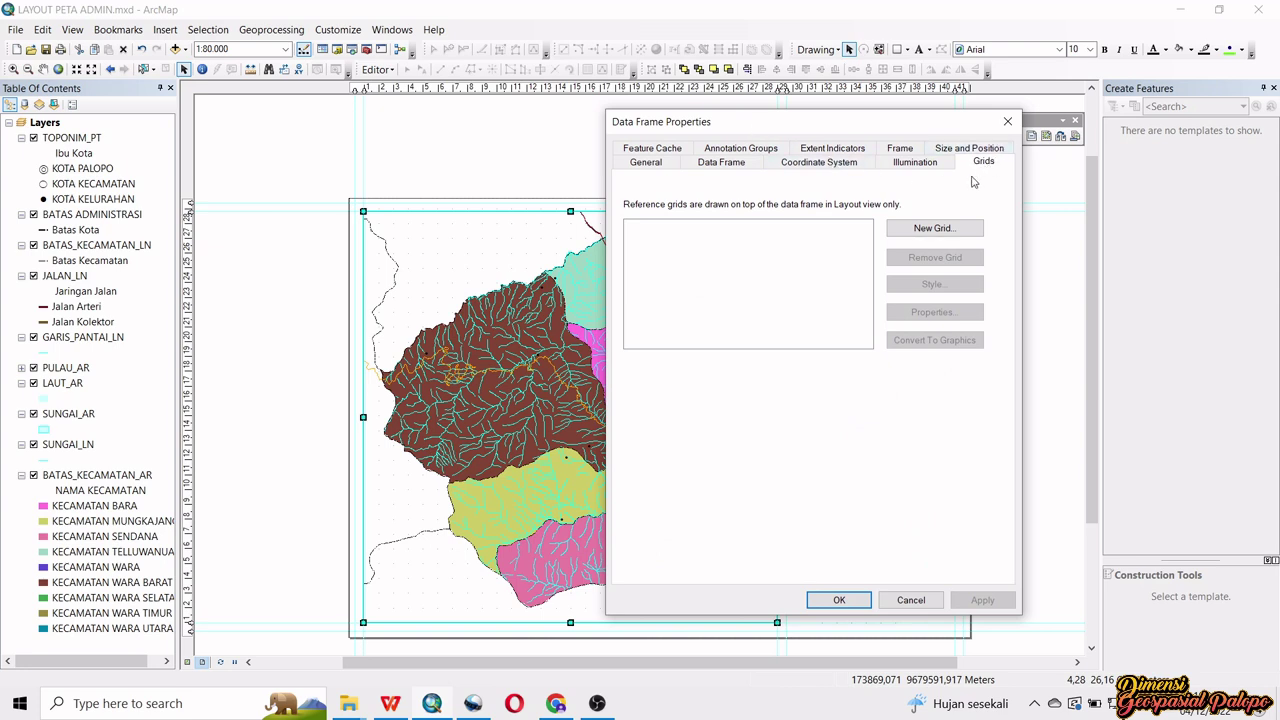
click(949, 229)
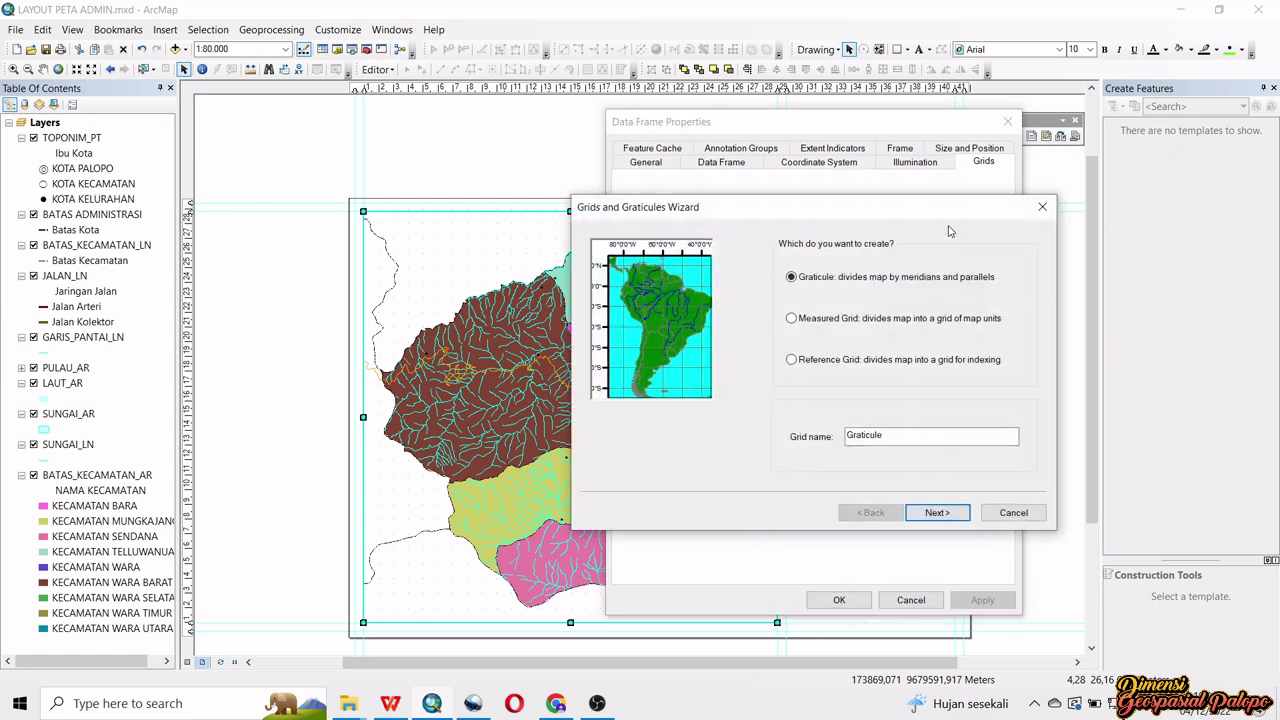
drag(946, 212, 934, 172)
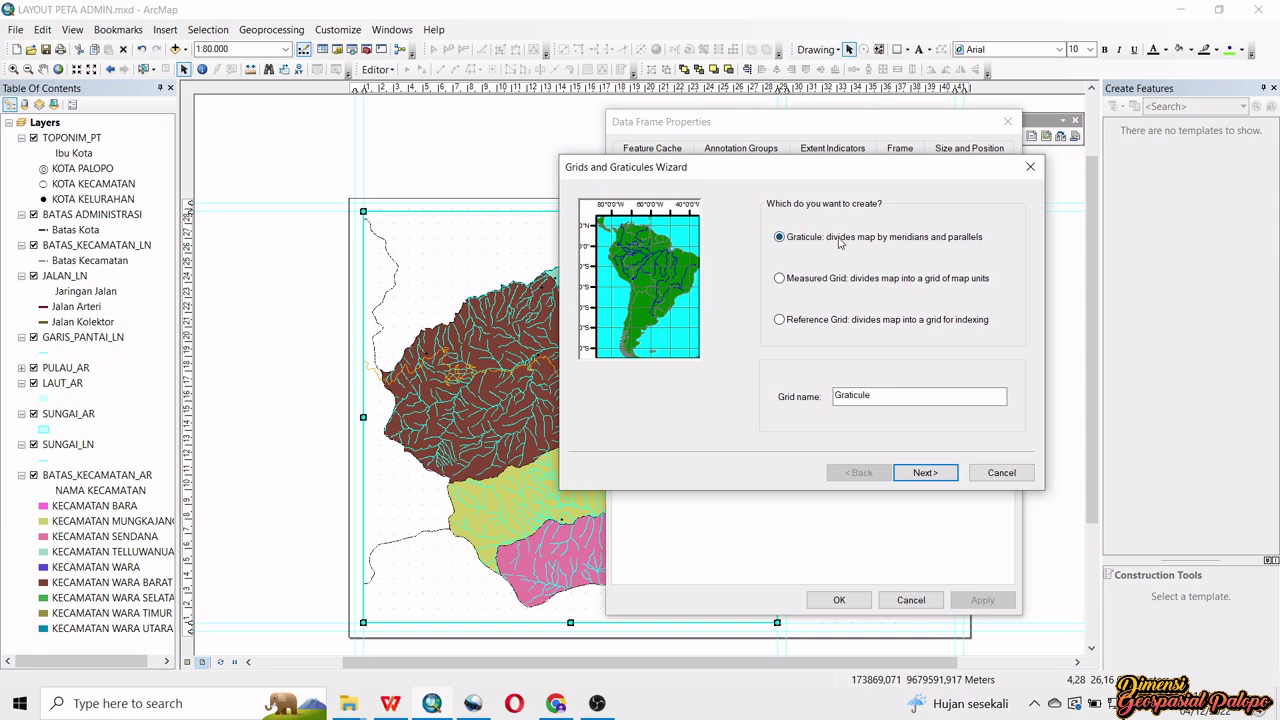
- Choose a graticule that divides the map by meridians and parallels, and name the grid GCS
click(780, 237)
click(779, 279)
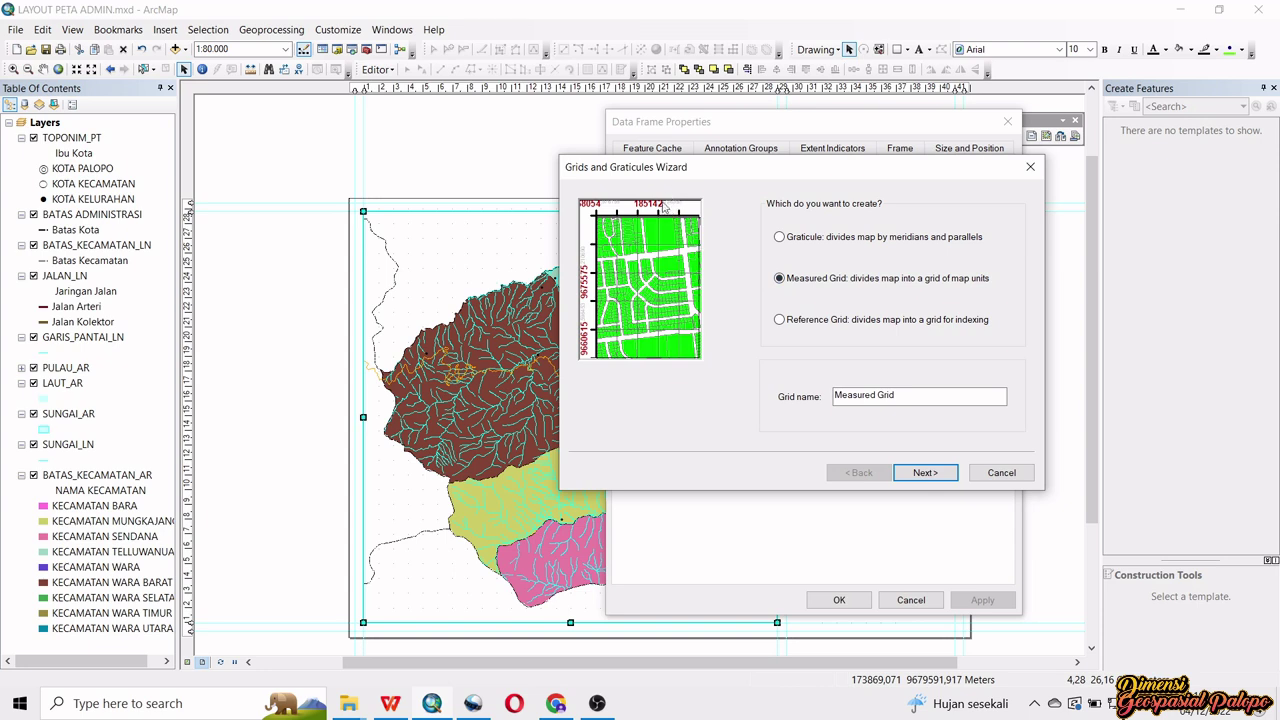
click(780, 238)
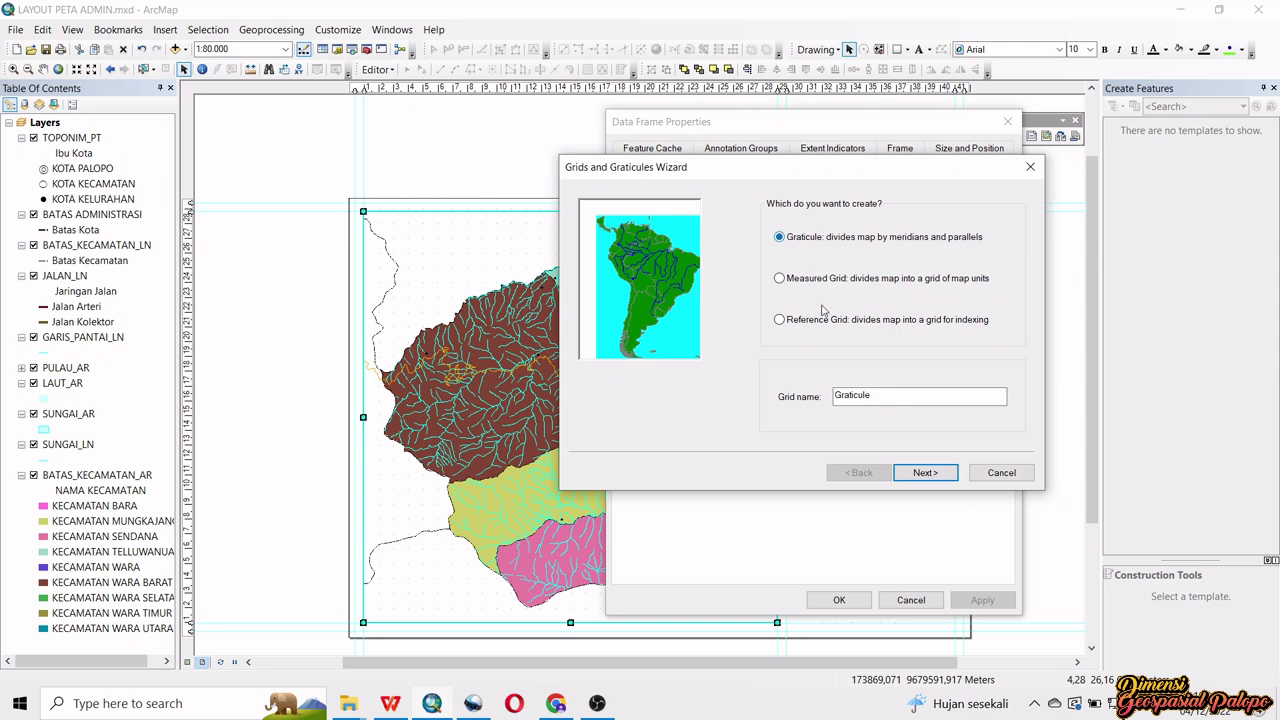
click(880, 395)
double_click(880, 395)
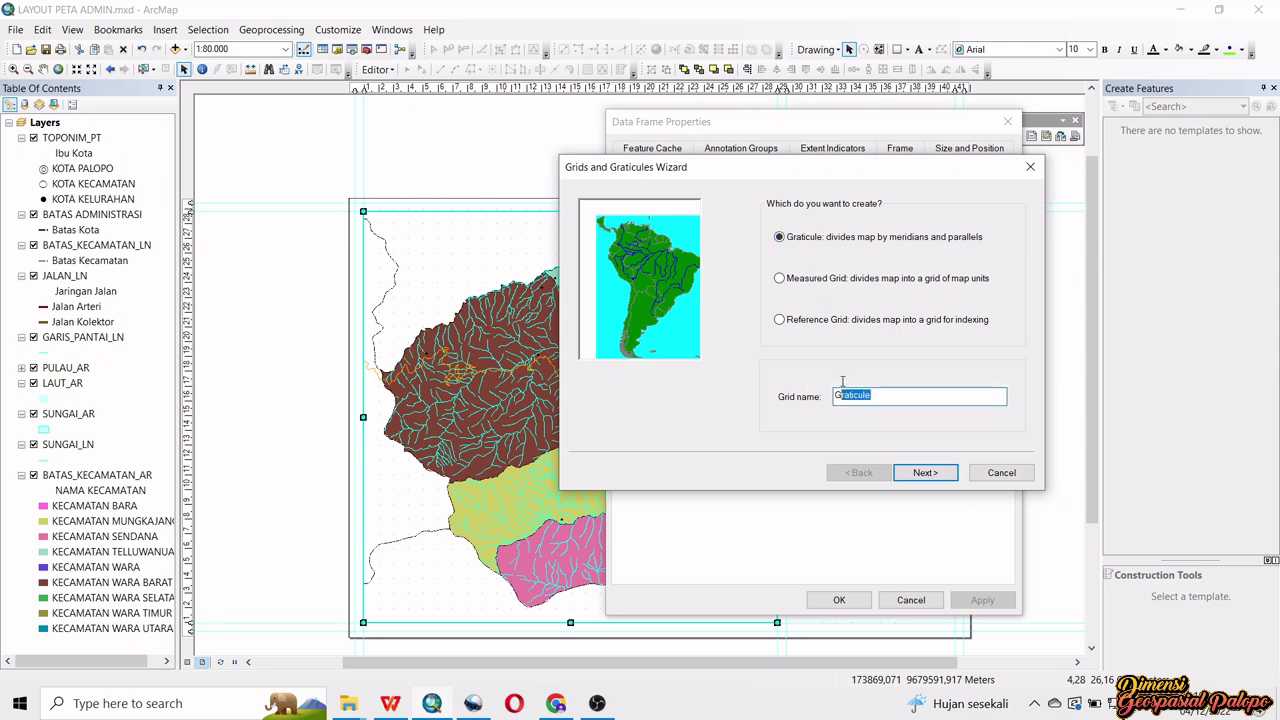
text(GCS)
- Create the graticule with graticule lines and labels, 30-second intervals and a simple edge border, and apply it to the data frame
click(922, 479)
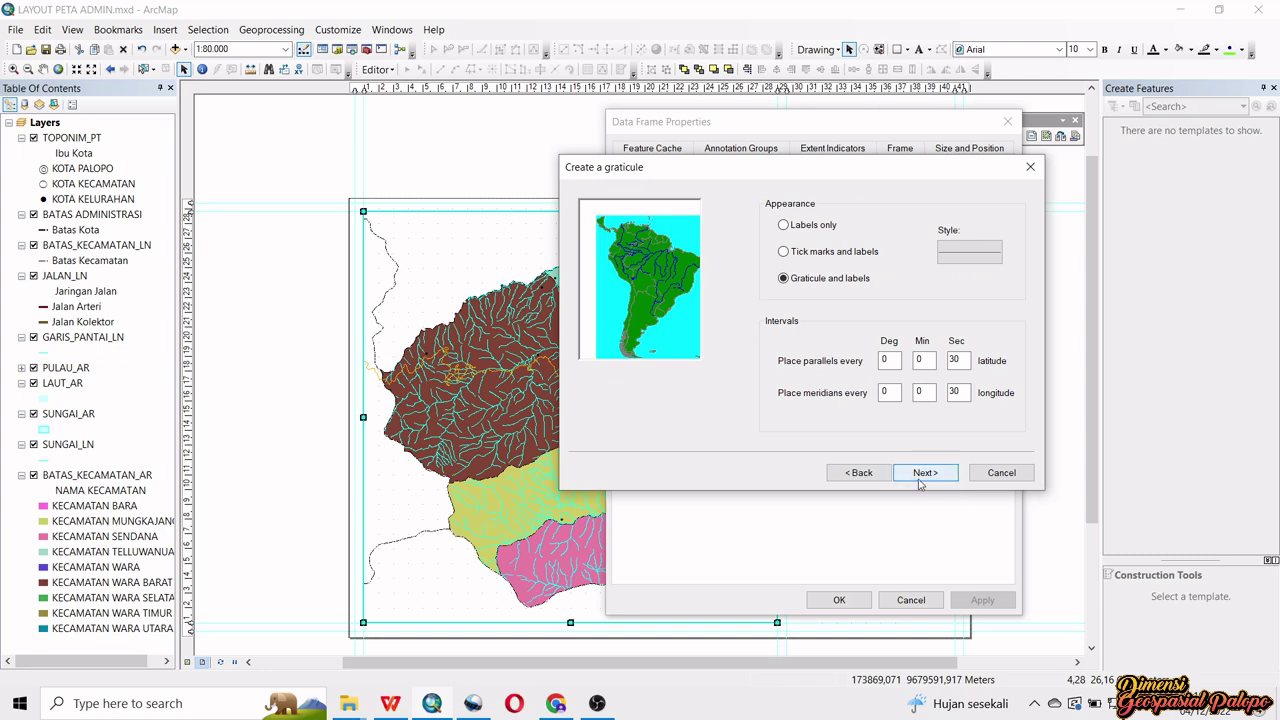
click(920, 478)
click(910, 477)
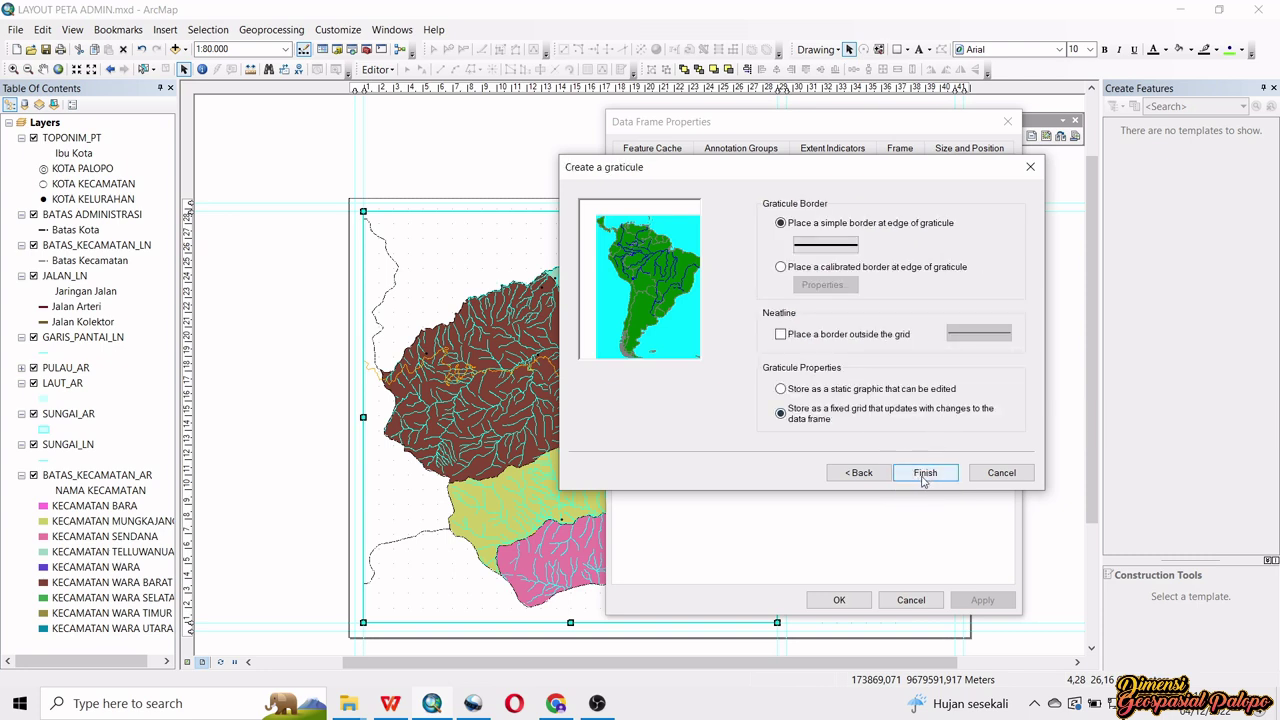
click(925, 475)
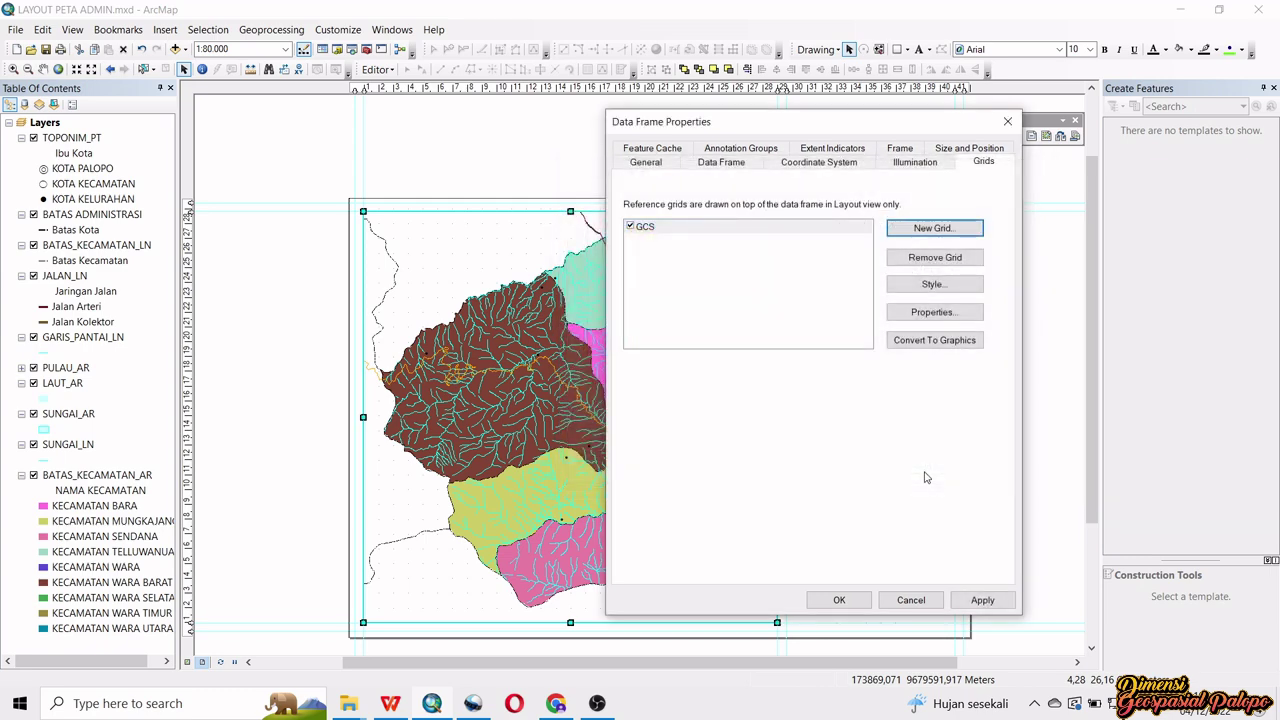
click(839, 600)
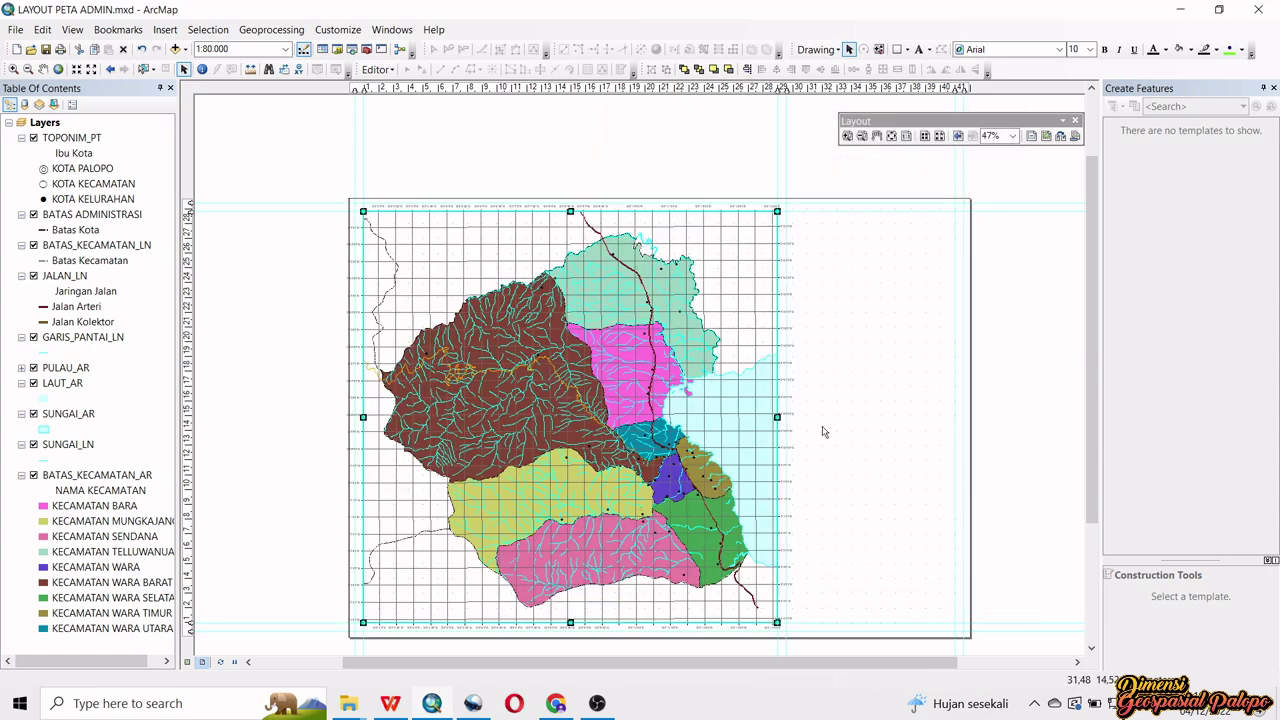
- Check the graticule labels at the map's upper-left corner and open the GCS grid's reference system properties
scroll(399, 253, down, 1)
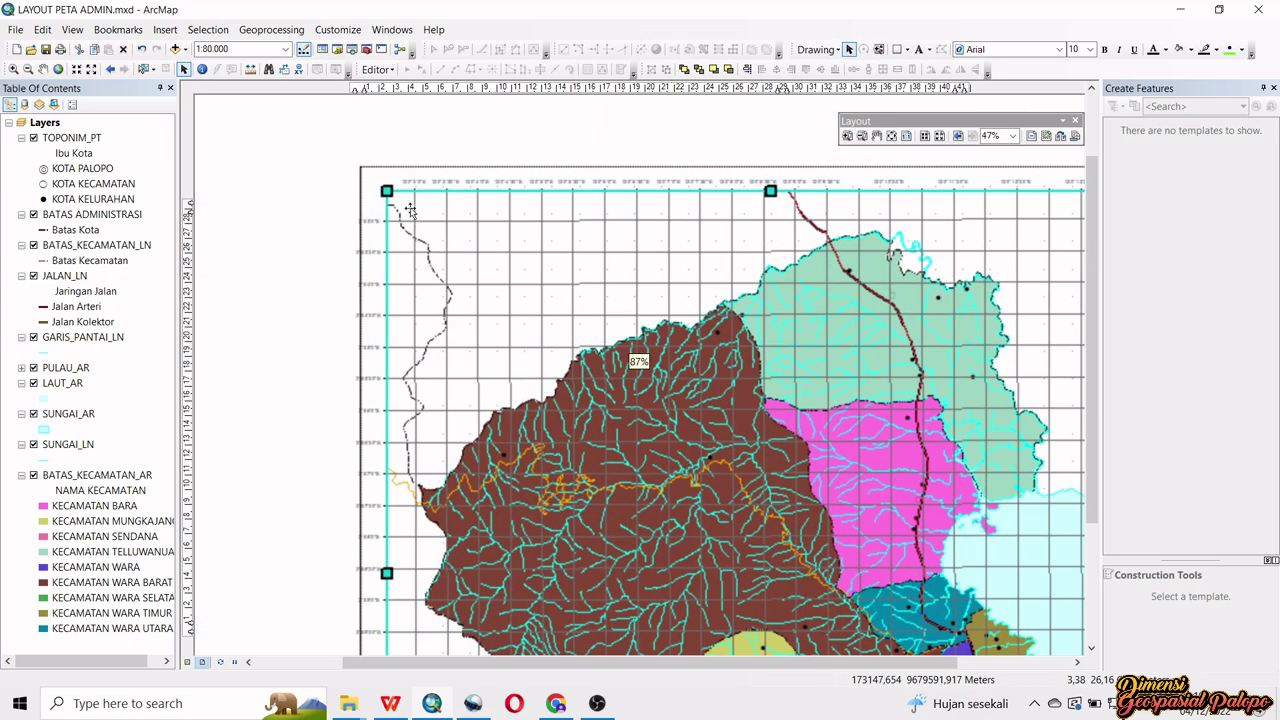
scroll(411, 210, down, 1)
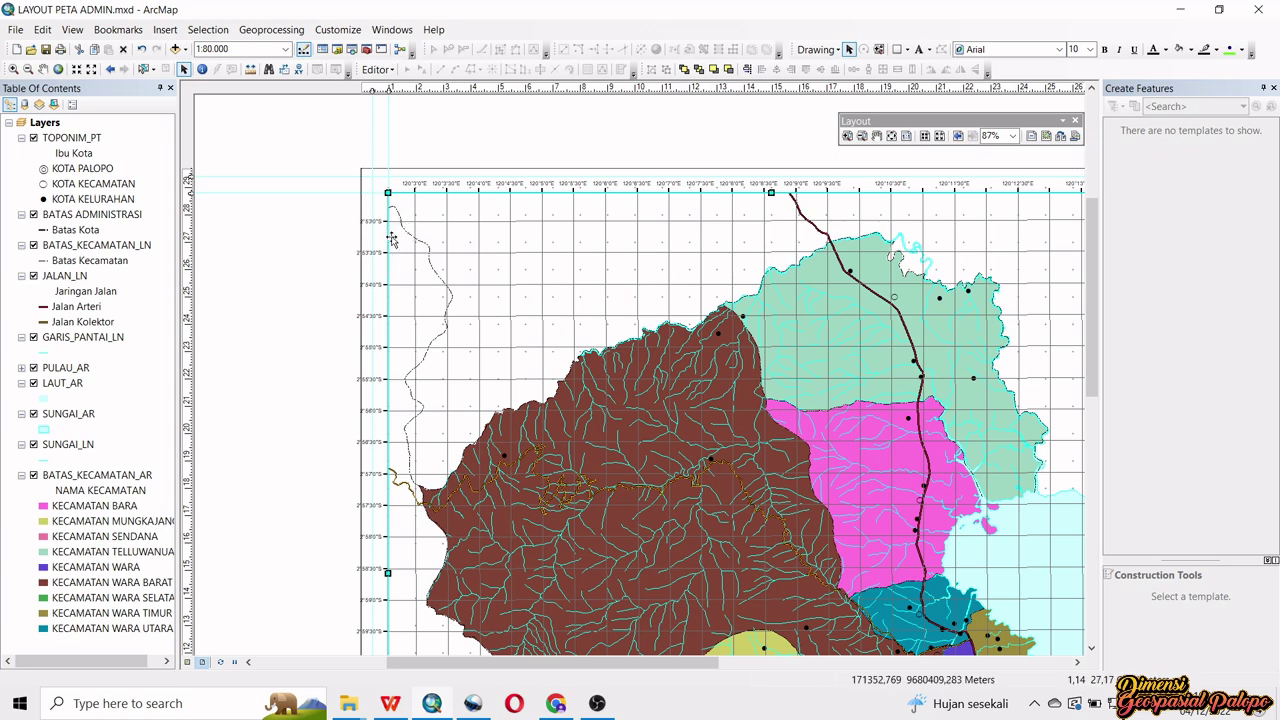
scroll(365, 229, up, 3)
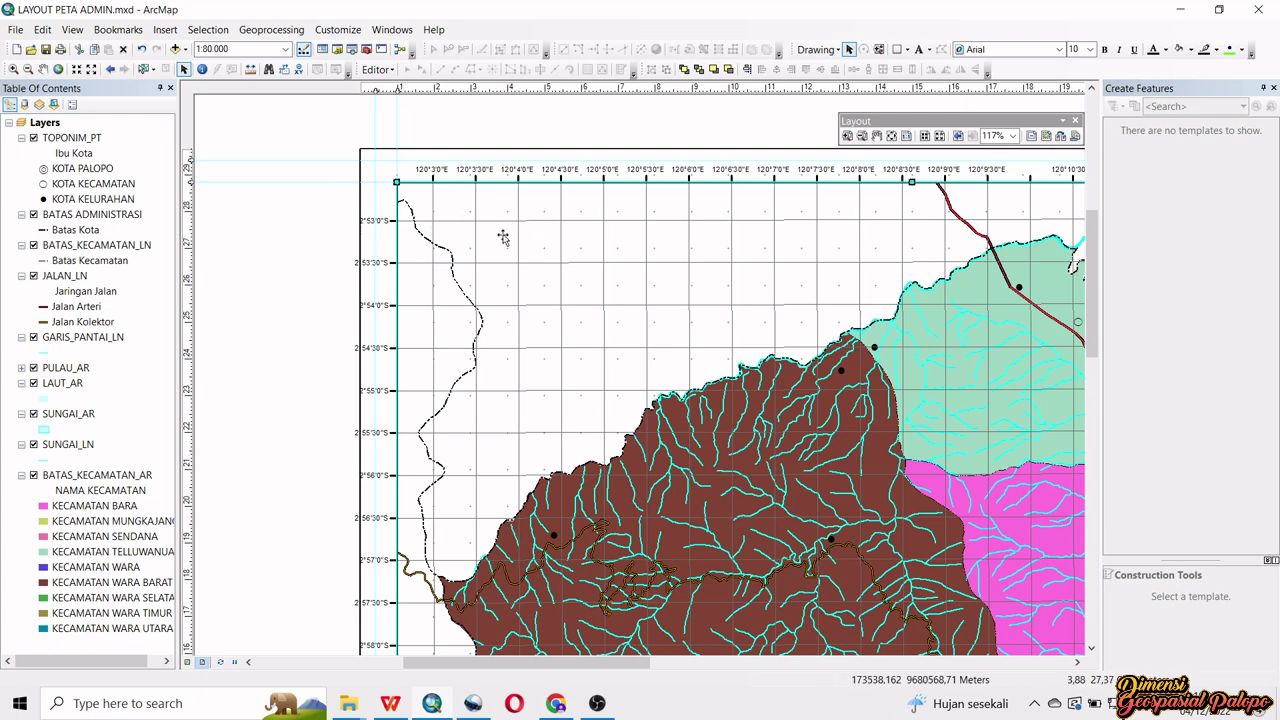
right_click(527, 207)
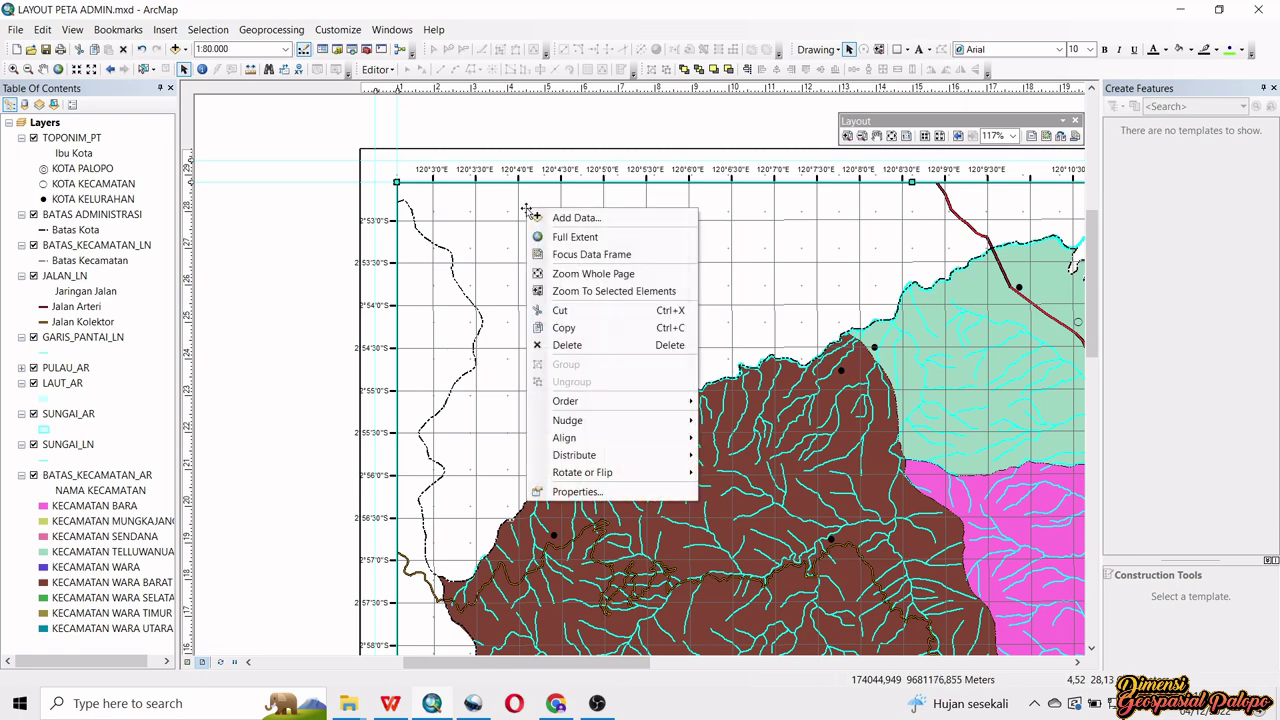
click(580, 491)
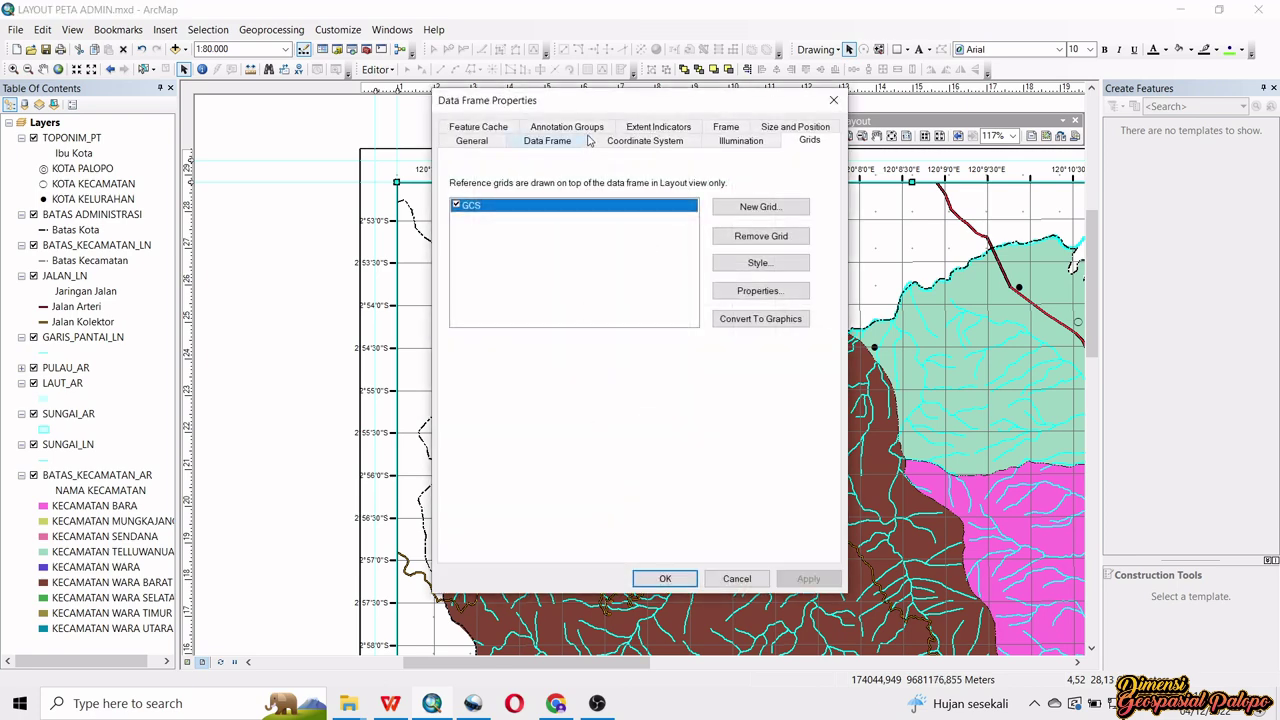
drag(599, 108, 758, 134)
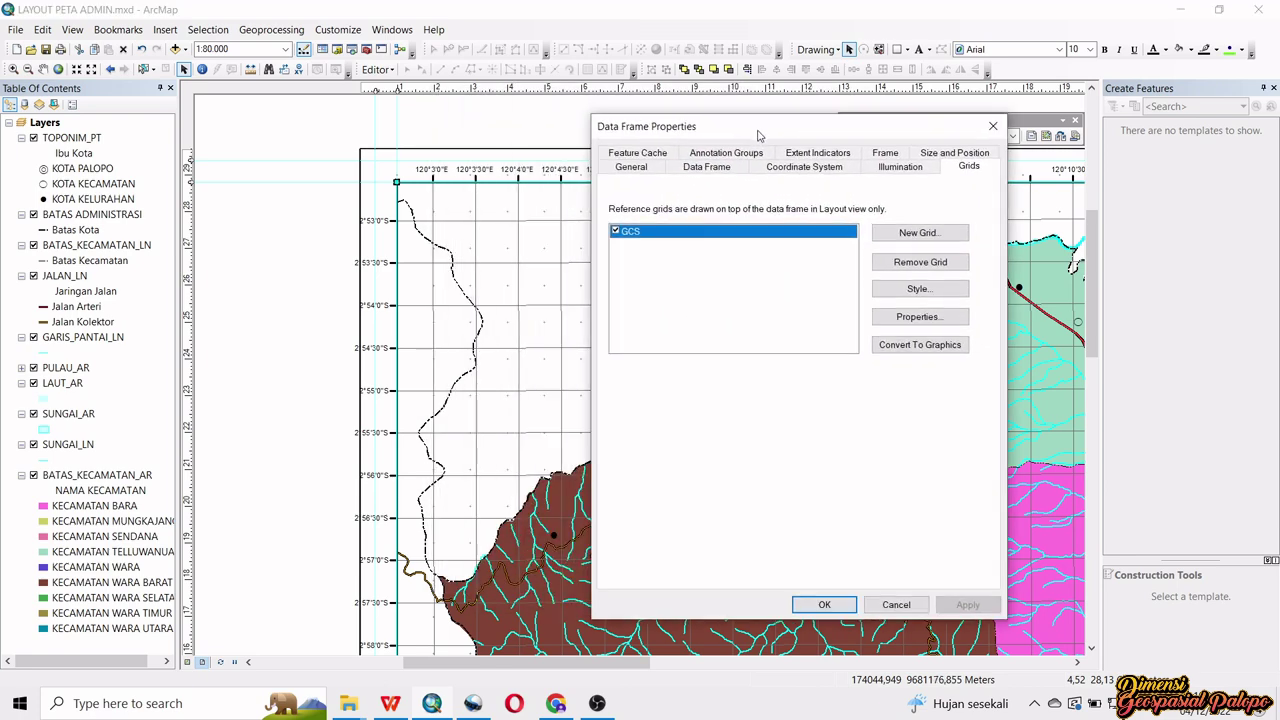
double_click(631, 232)
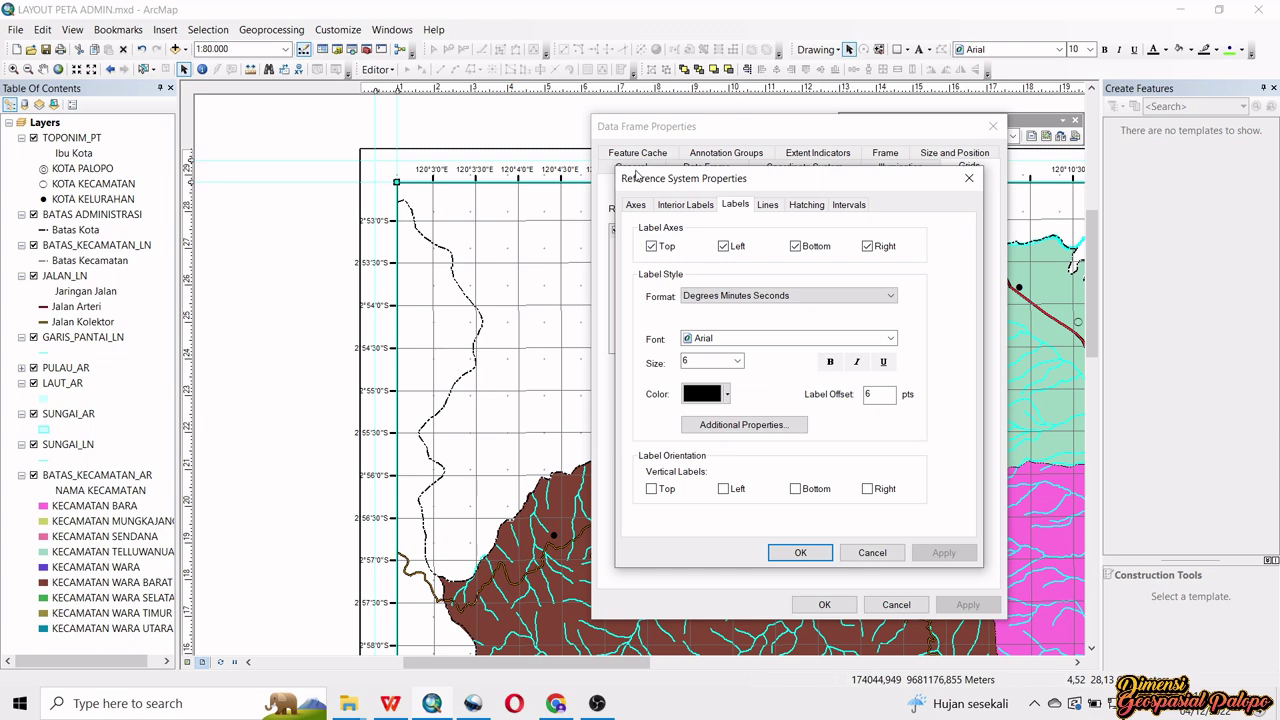
- Set the GCS grid's X and Y axis intervals to 0 degrees, 4 minutes and 0 seconds
click(853, 206)
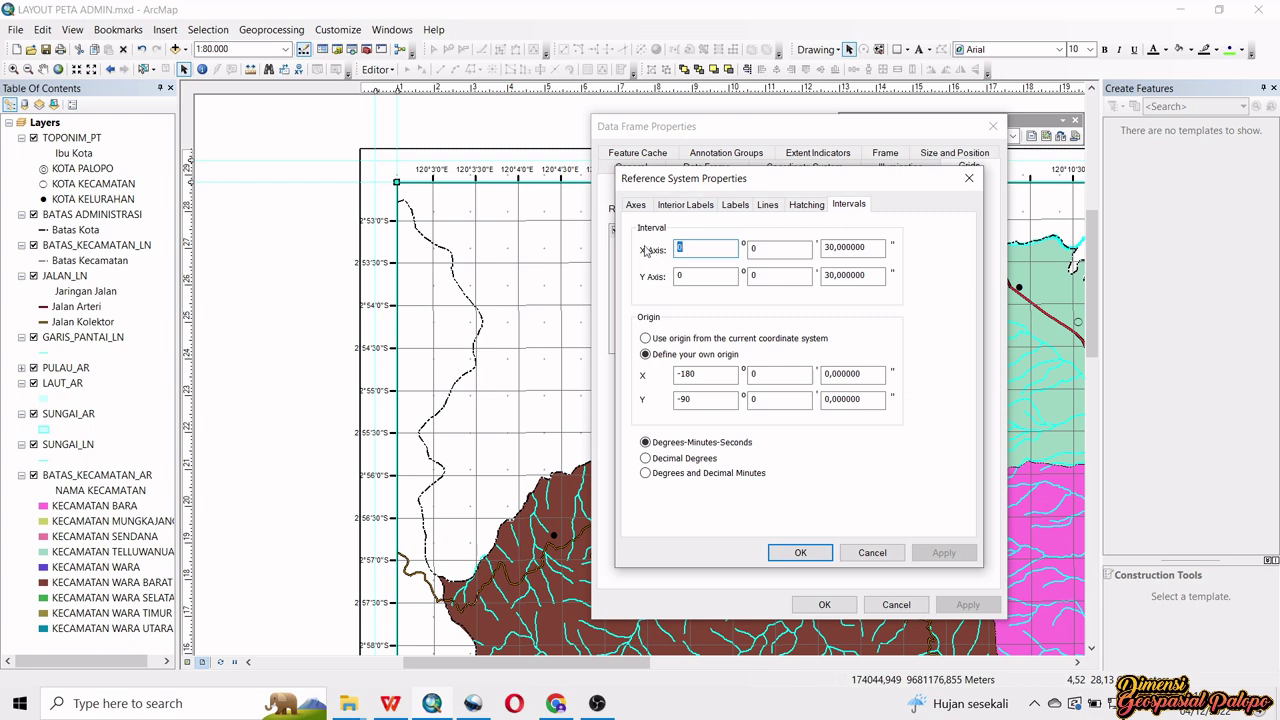
click(756, 249)
drag(756, 249, 744, 247)
text(4)
double_click(756, 275)
text(4)
drag(834, 247, 820, 274)
text(00)
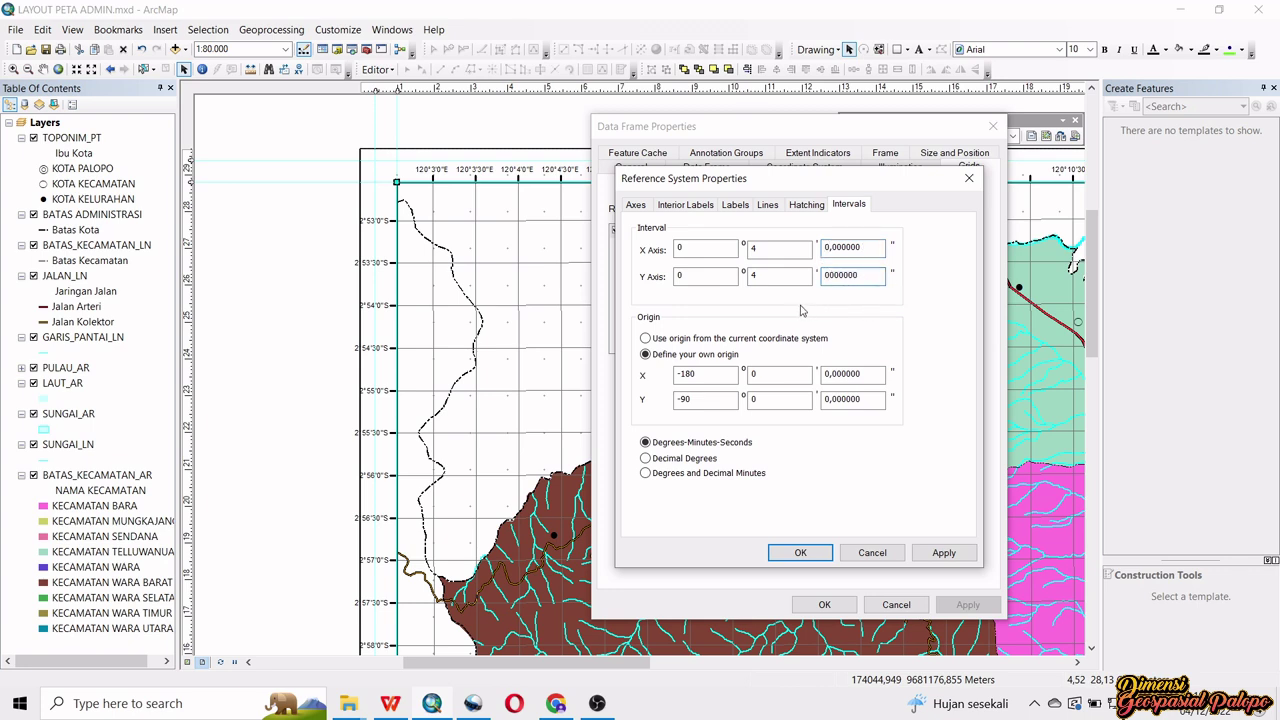
click(713, 281)
- Show the GCS grid as lines in light blue, keeping the line symbol's width at 0,20
click(767, 205)
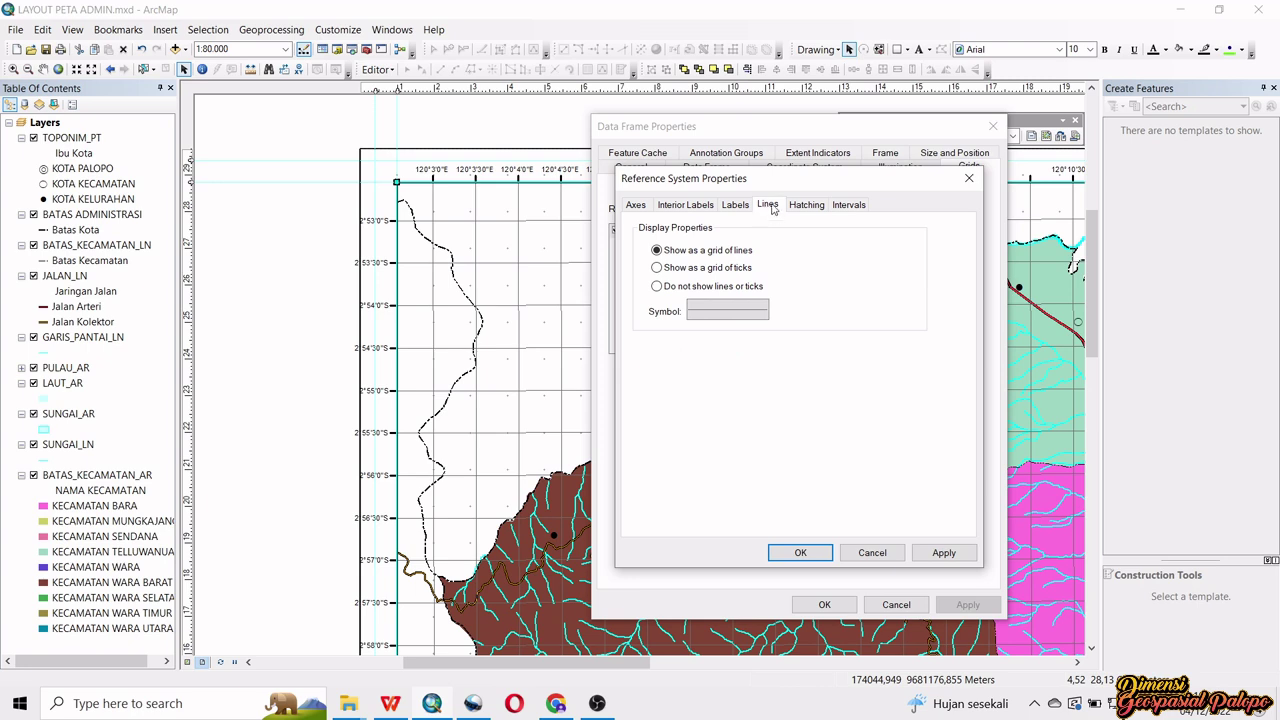
click(730, 313)
drag(660, 283, 988, 147)
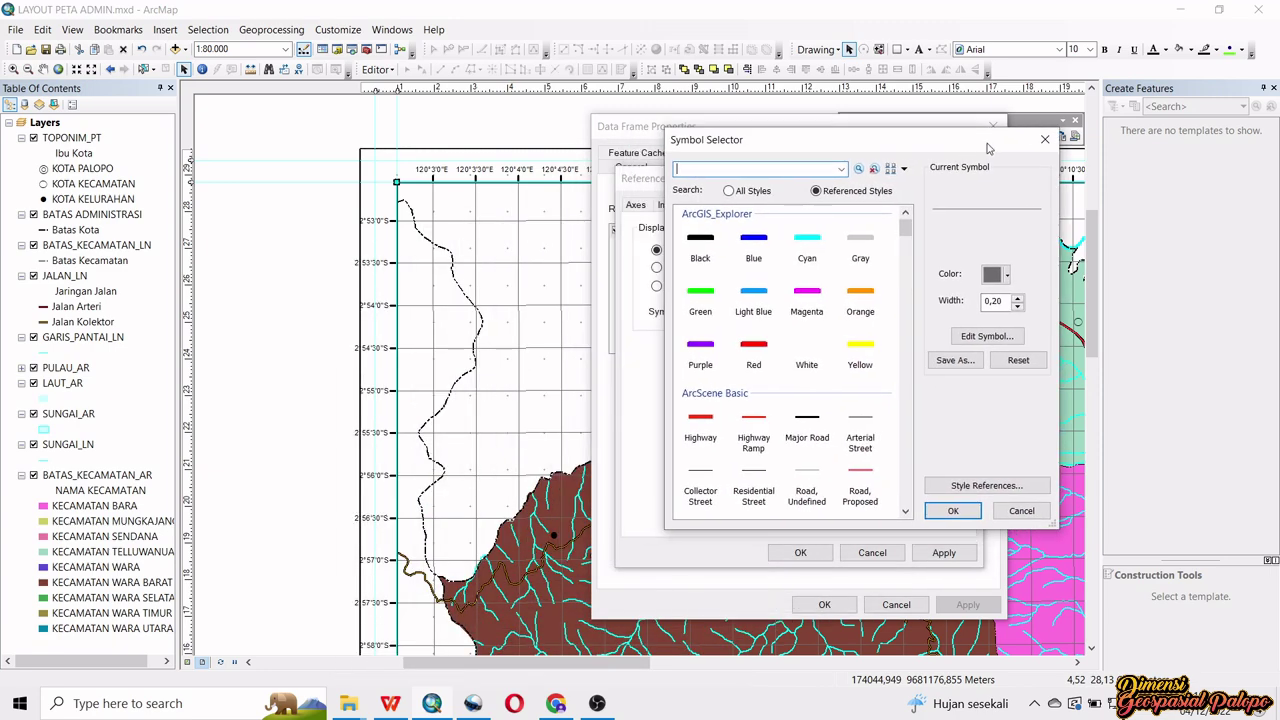
click(1005, 274)
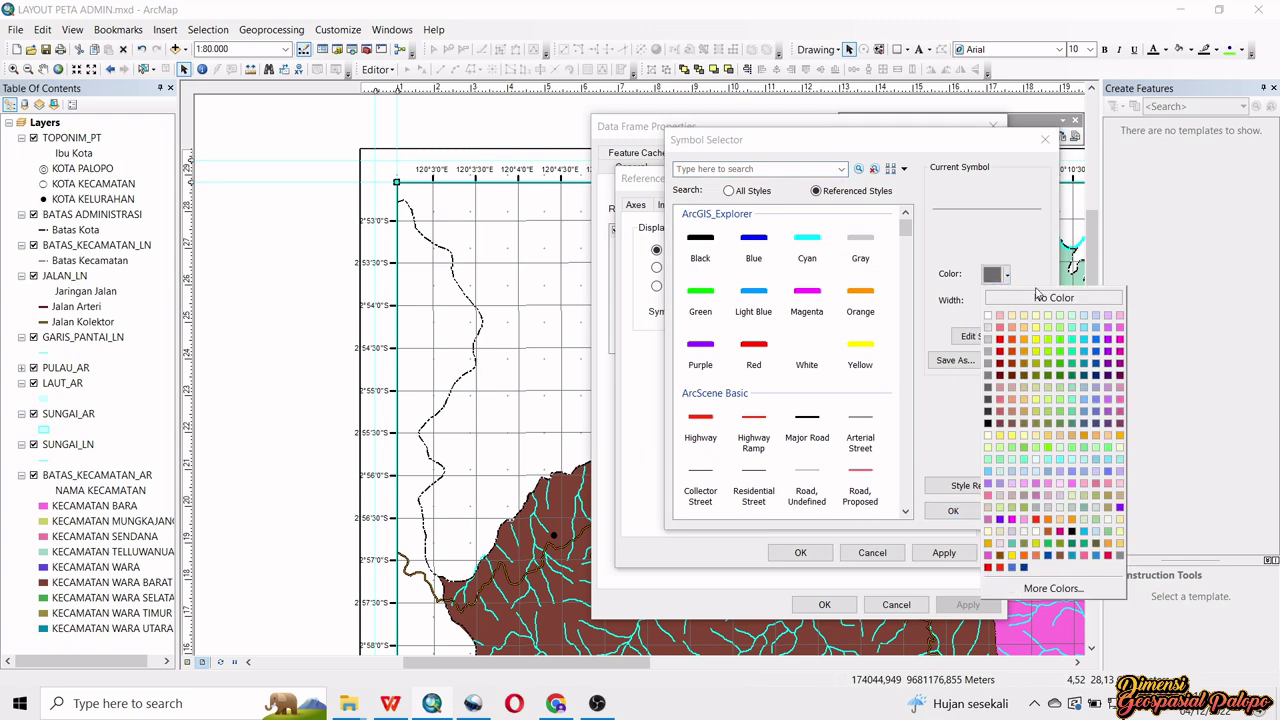
click(1097, 328)
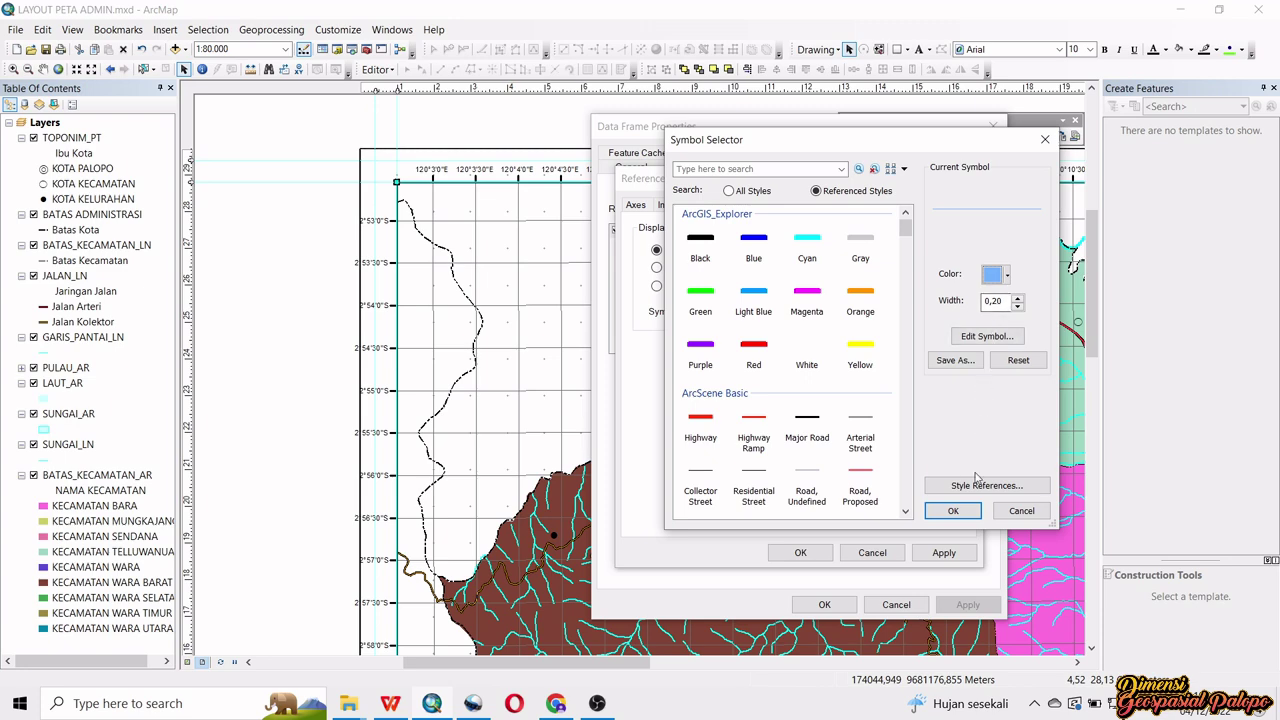
click(953, 511)
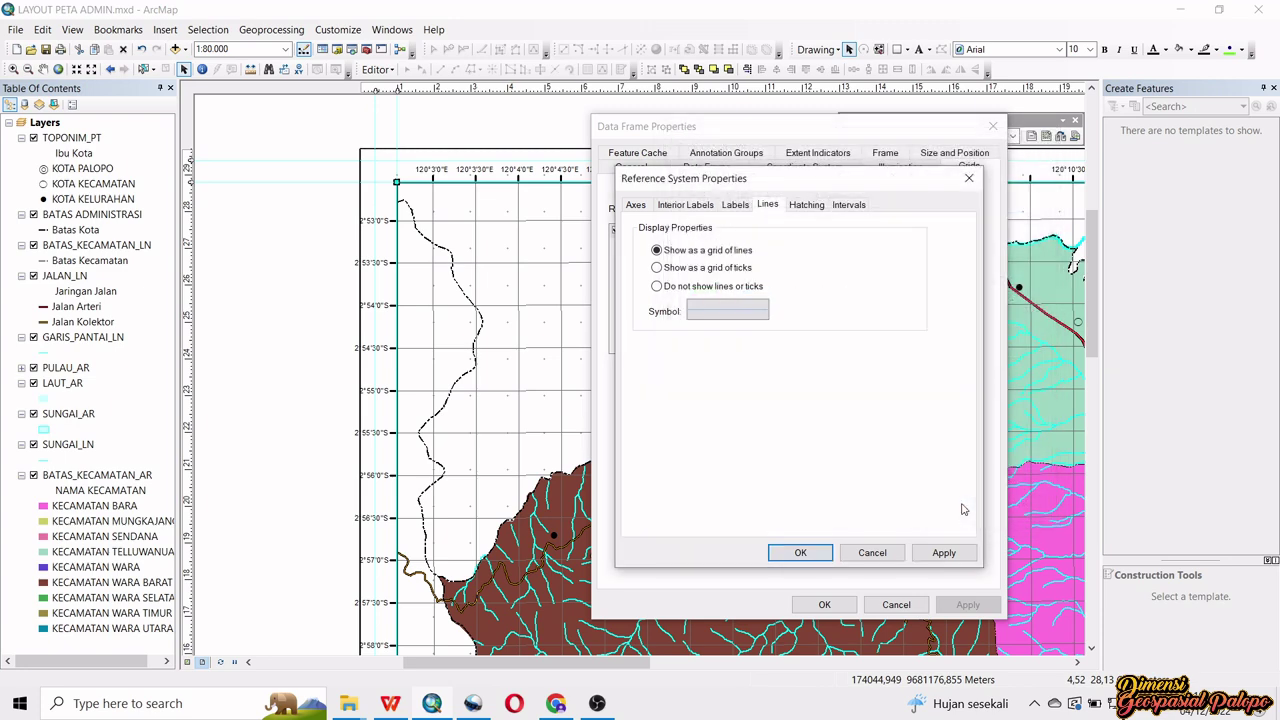
- Set the GCS grid labels to the SansSerif font, size 9, in light blue
click(734, 205)
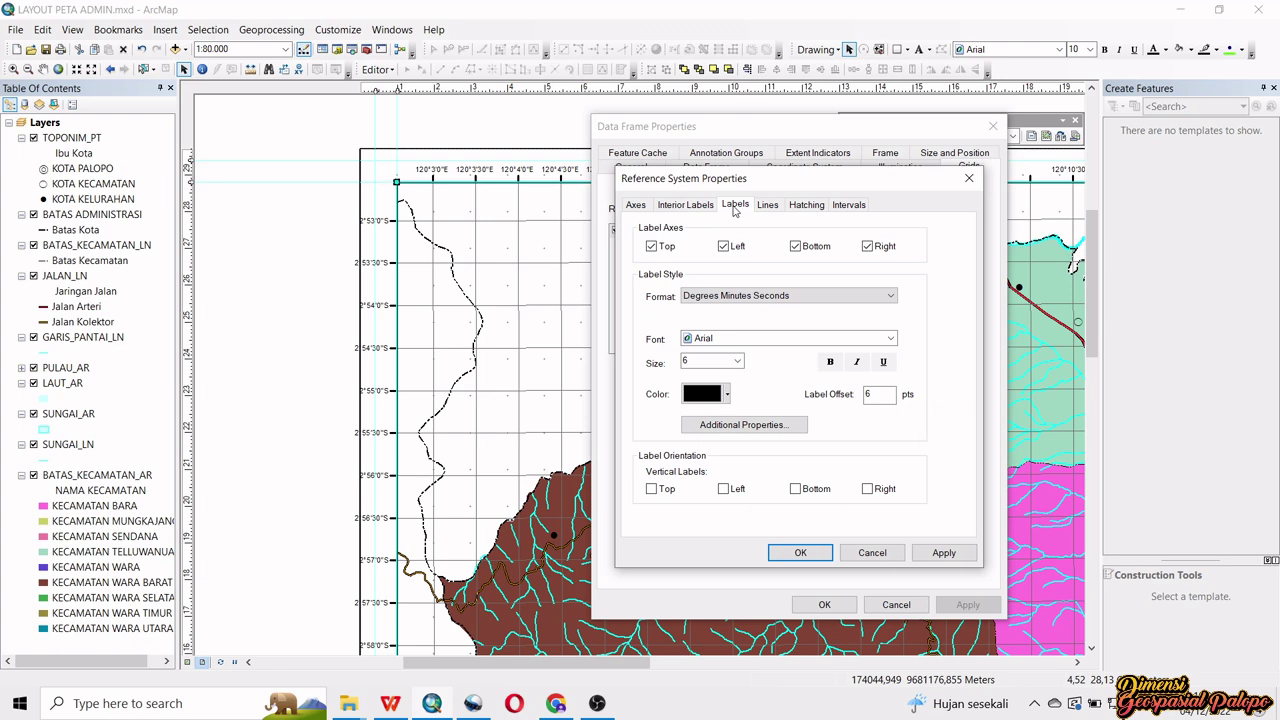
click(706, 340)
key(s)
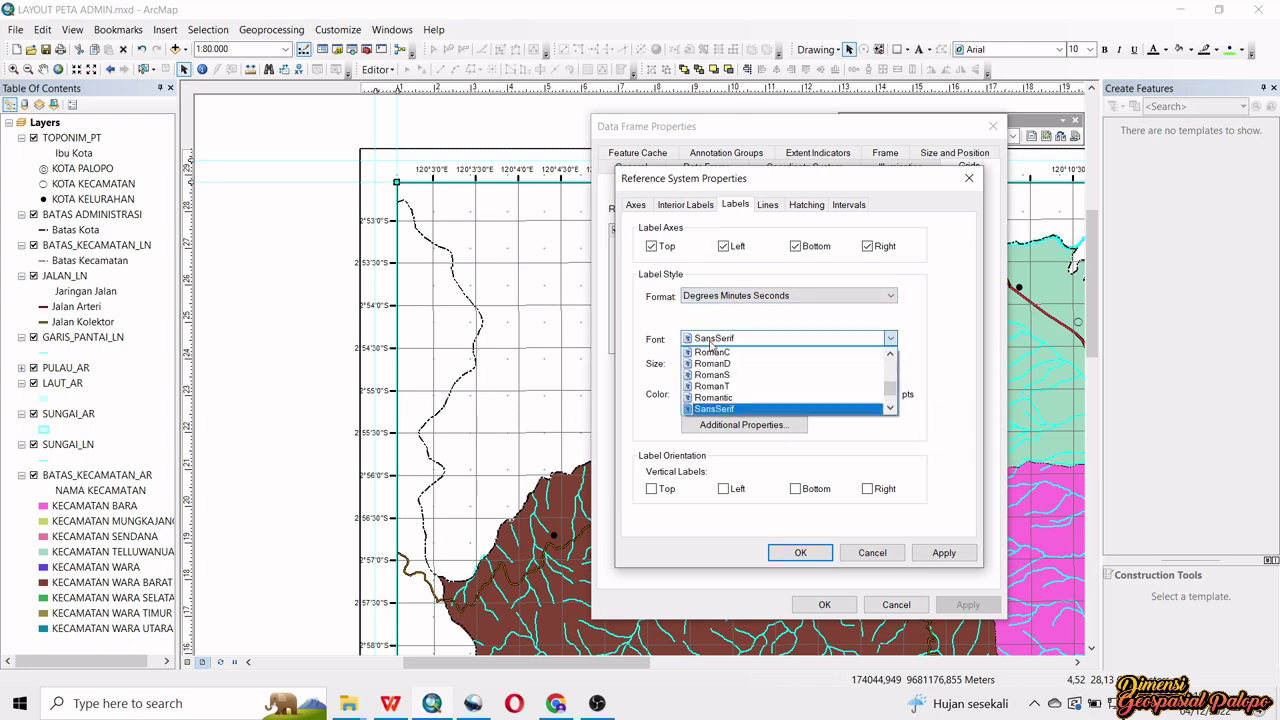
click(728, 409)
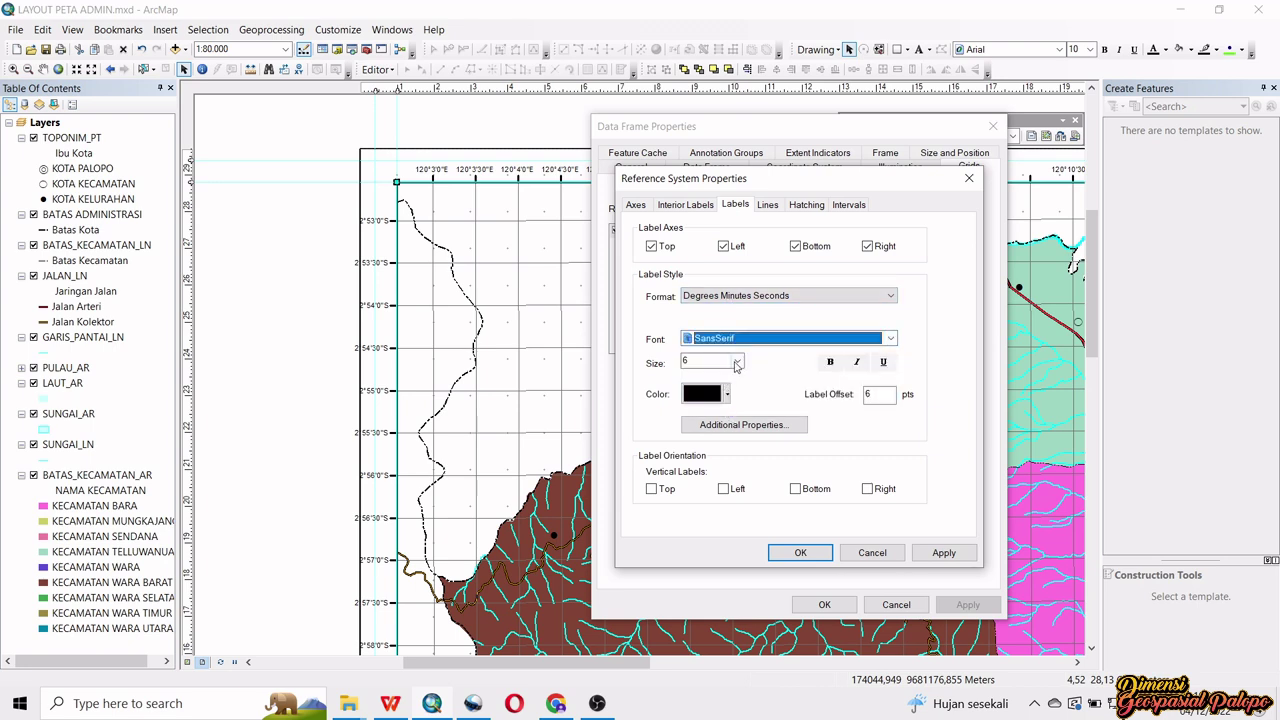
click(737, 361)
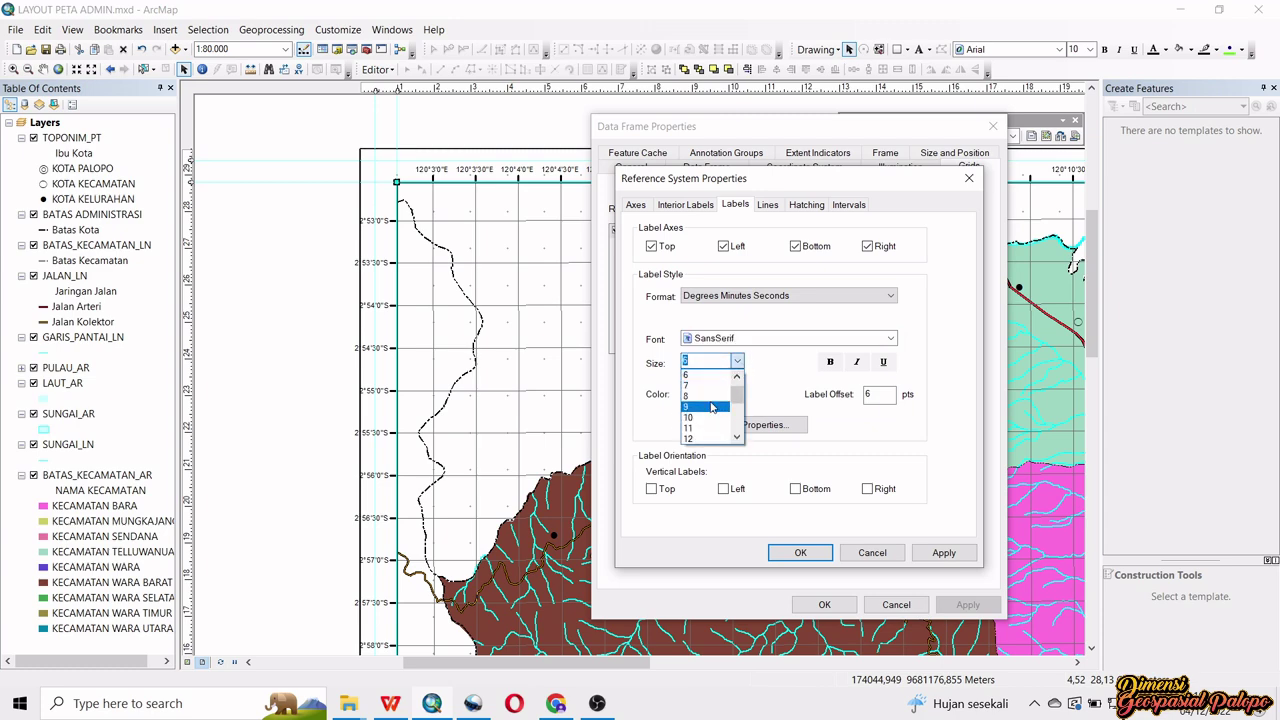
click(715, 392)
click(729, 396)
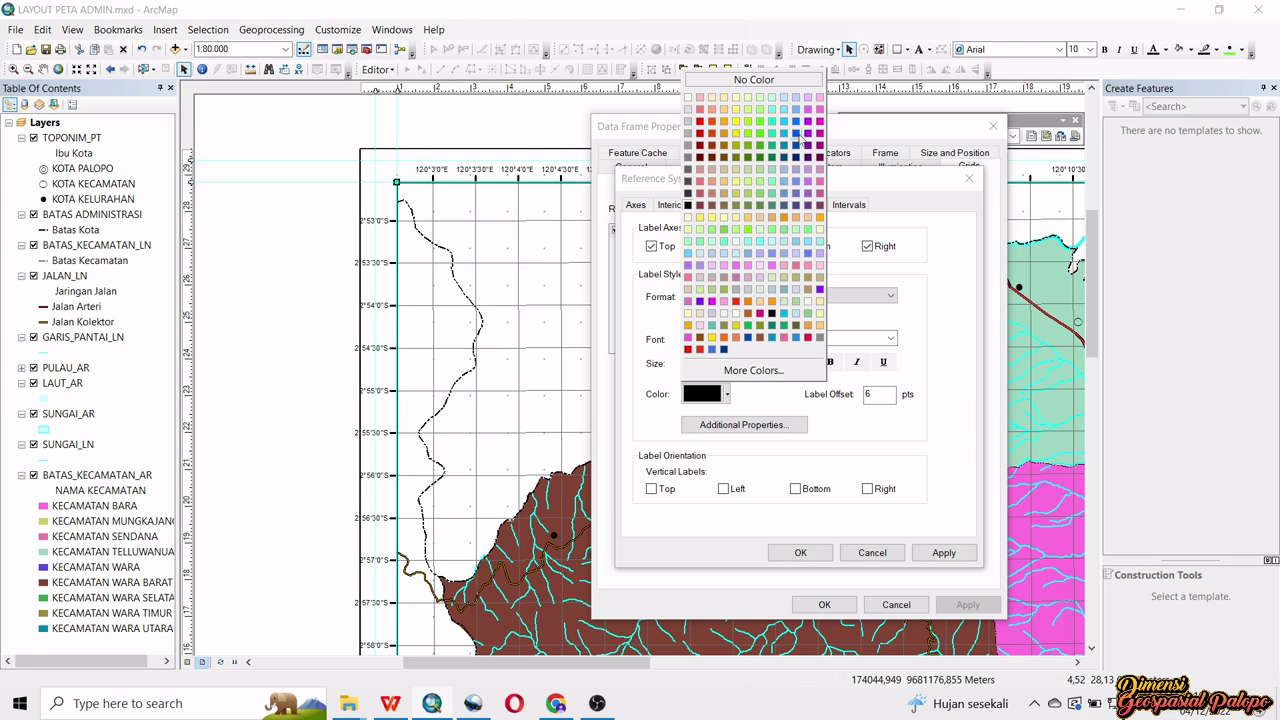
click(799, 119)
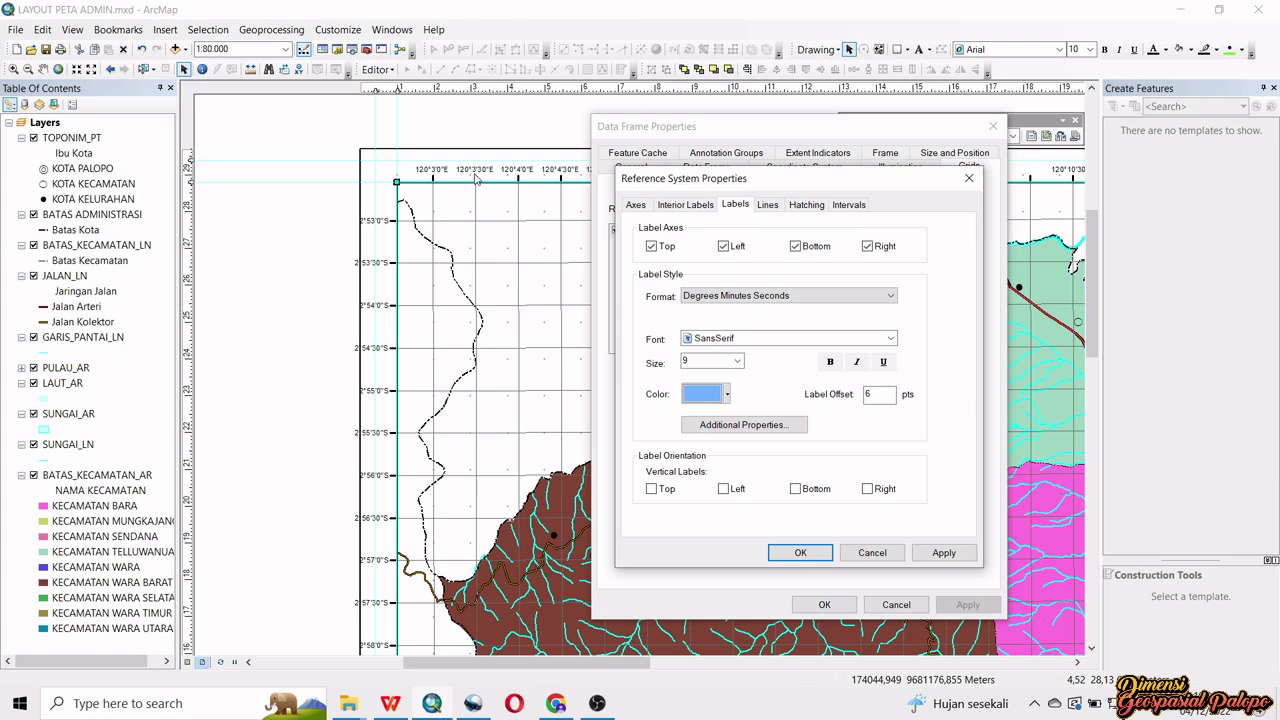
- Set the grid label offset to 3 pts and orient the left and right axis labels vertically
click(871, 394)
key(BackSpace)
text(3)
click(724, 489)
click(867, 489)
click(797, 556)
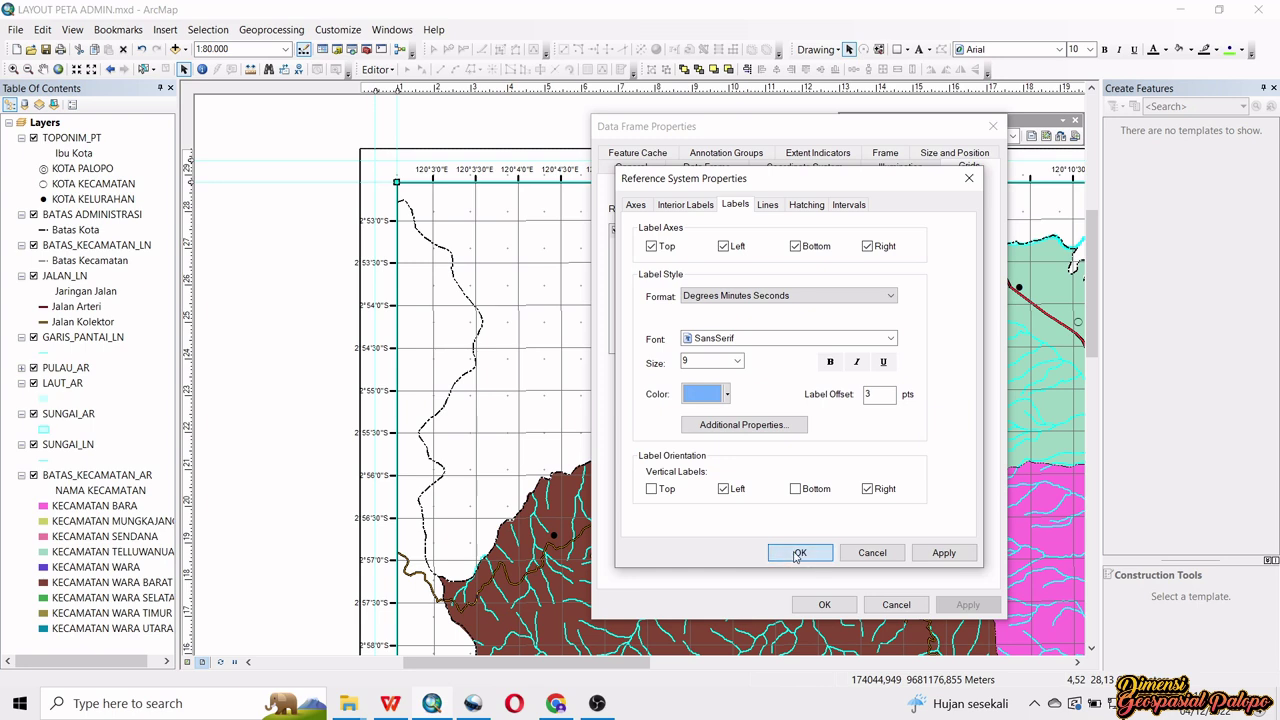
- Set the grid's major division and subdivision tick sizes to 0 pts and apply the grid changes to the data frame
click(638, 205)
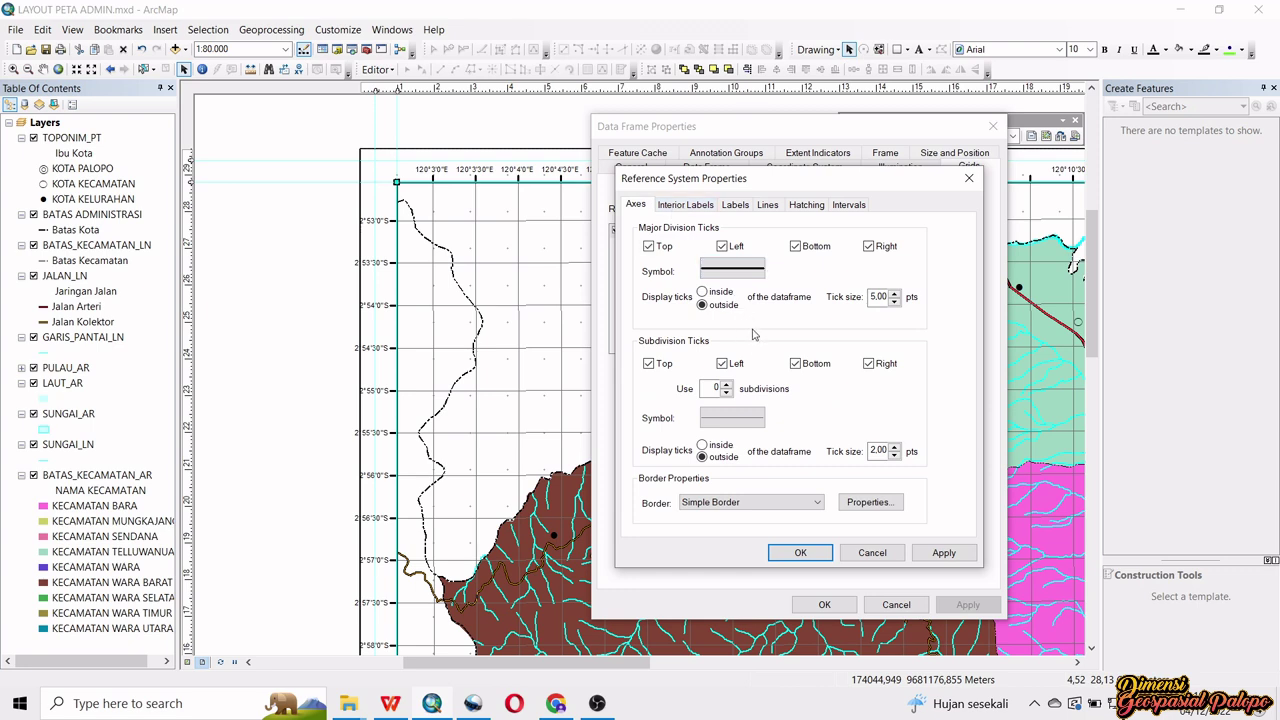
click(872, 298)
drag(879, 297, 866, 295)
text(0)
drag(887, 451, 866, 444)
text(0)
click(797, 552)
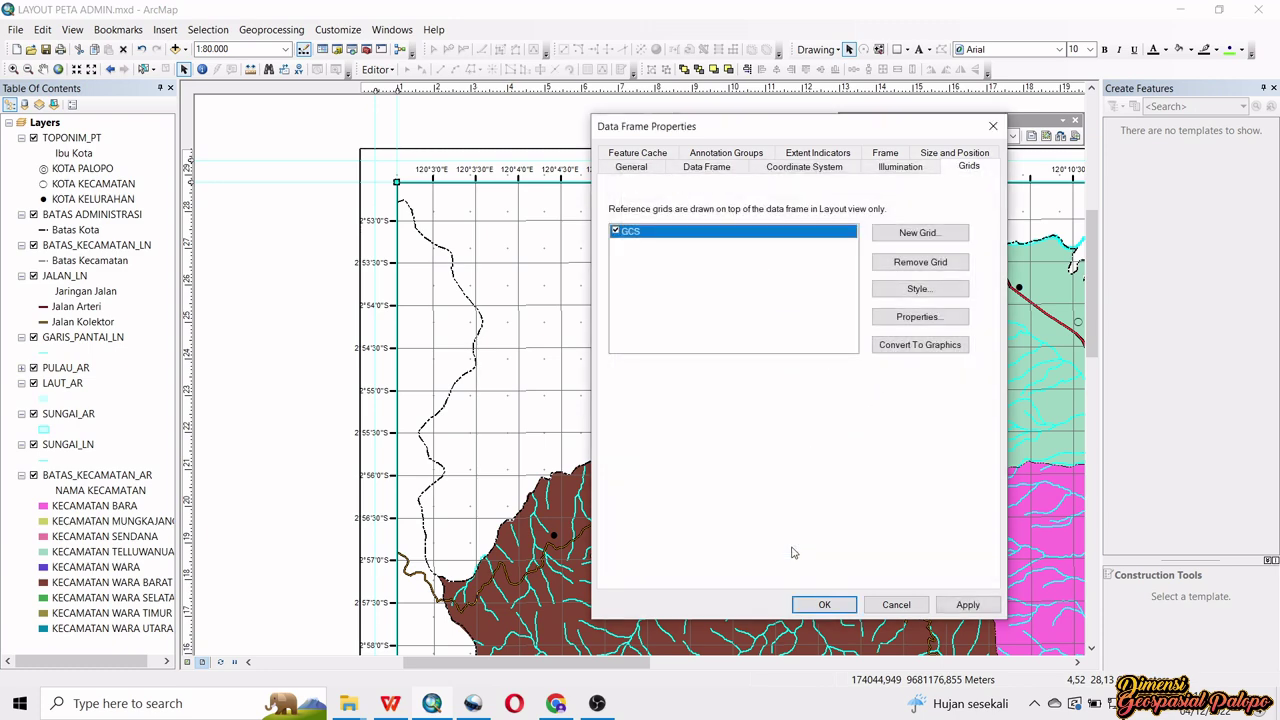
click(967, 605)
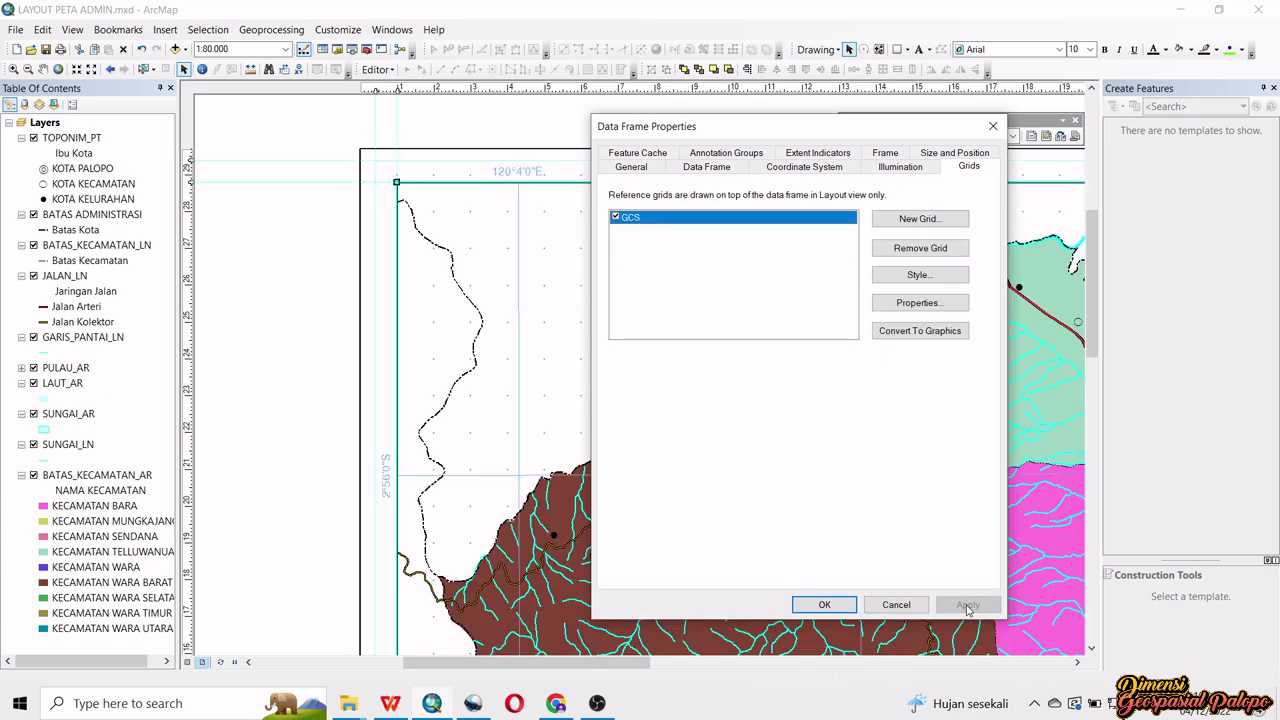
click(845, 603)
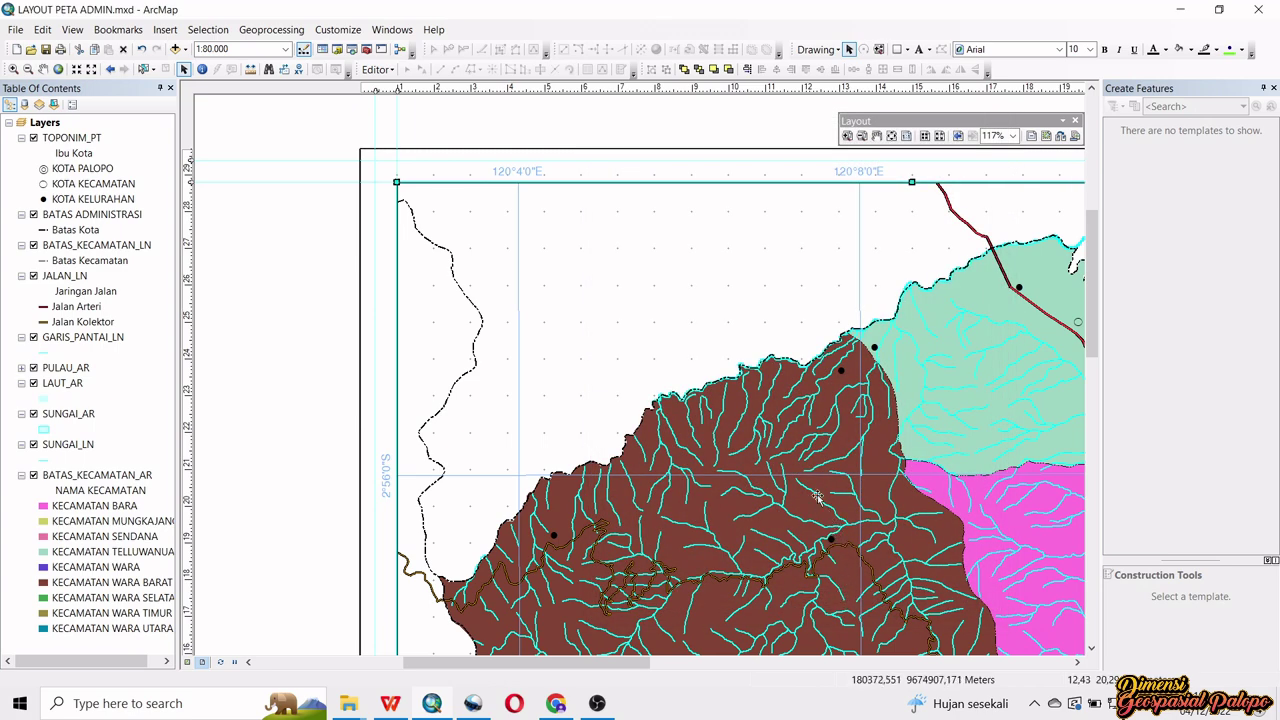
- Draw a rectangle about 11.4 cm wide and 27.8 cm high between the guides in the page's empty area beside the map
scroll(686, 360, down, 4)
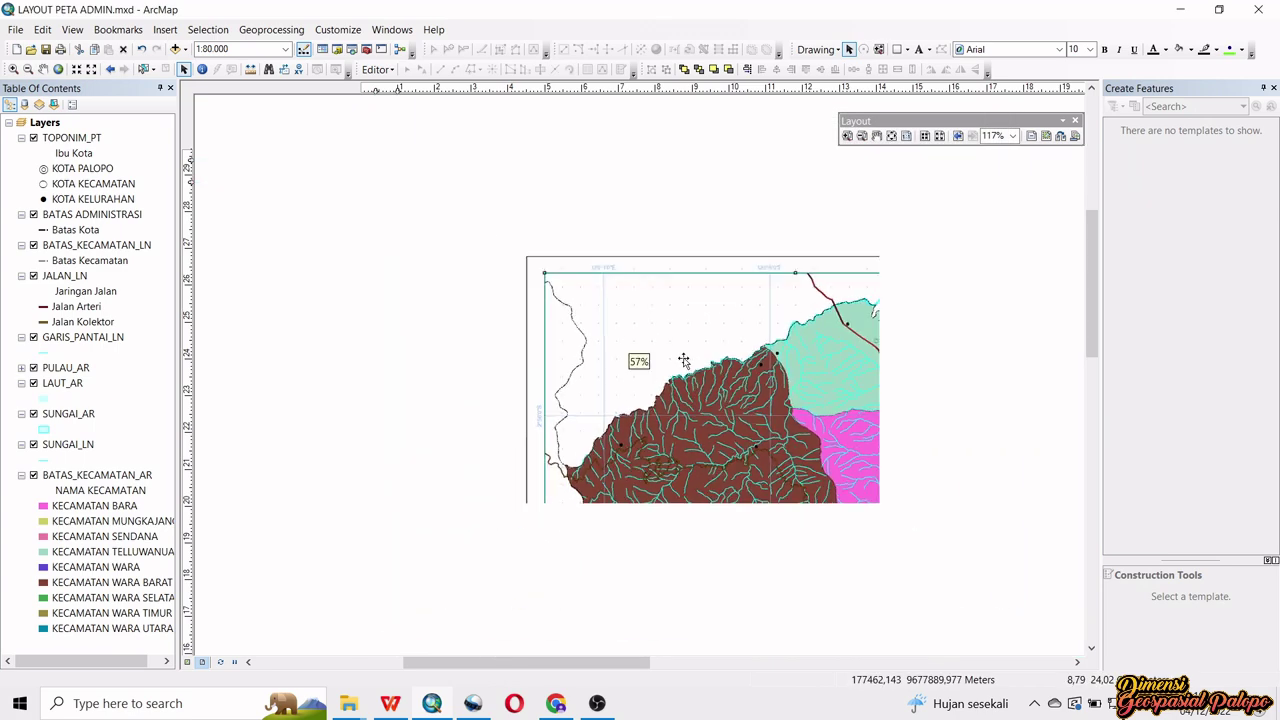
scroll(683, 360, down, 3)
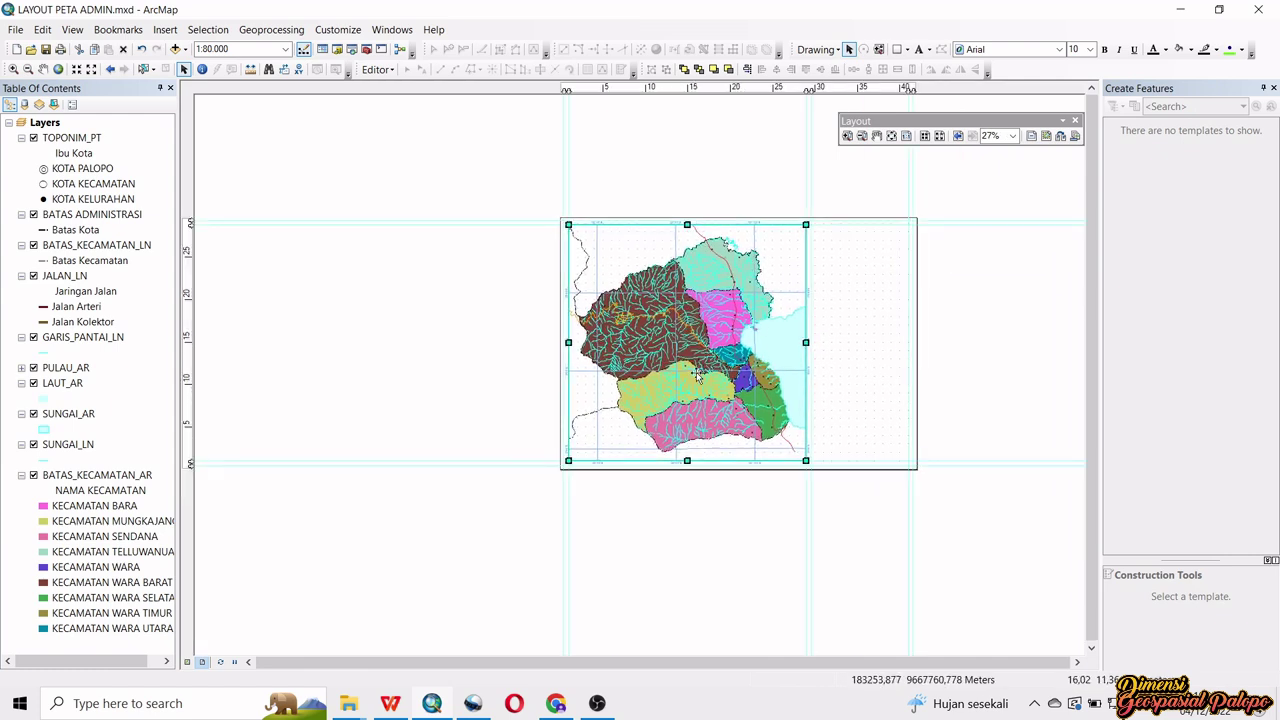
click(336, 336)
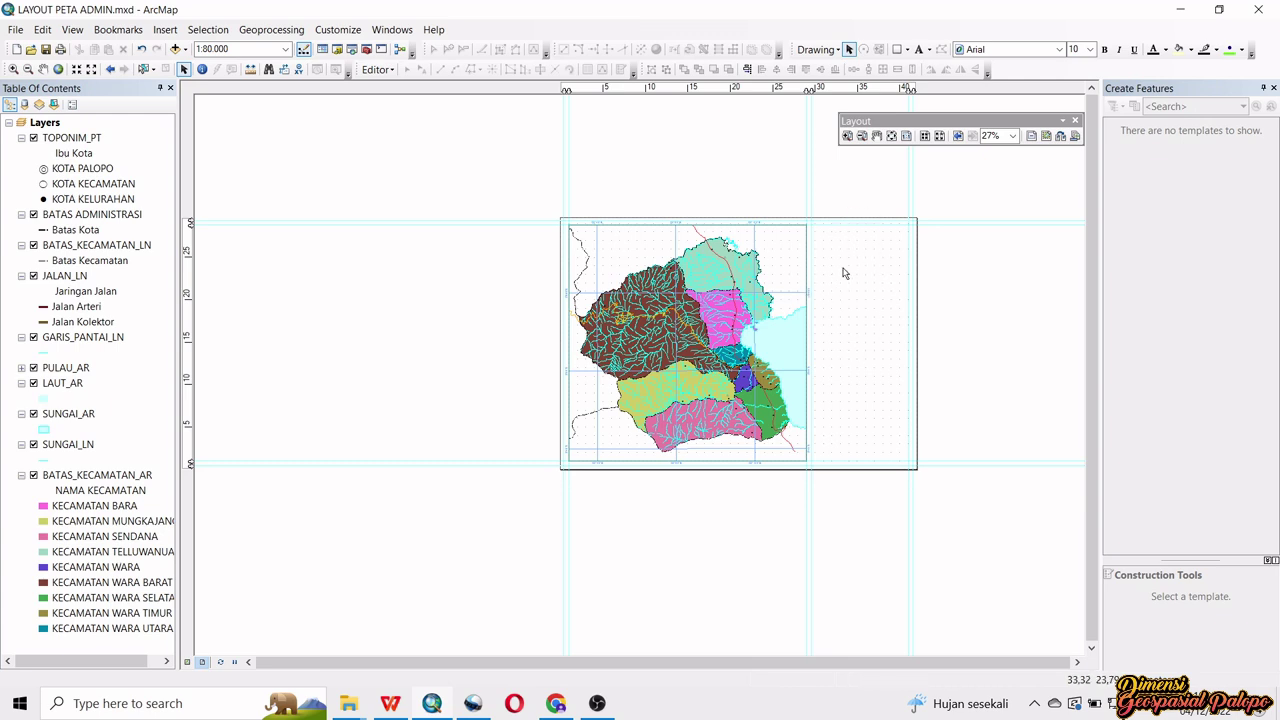
drag(858, 272, 744, 261)
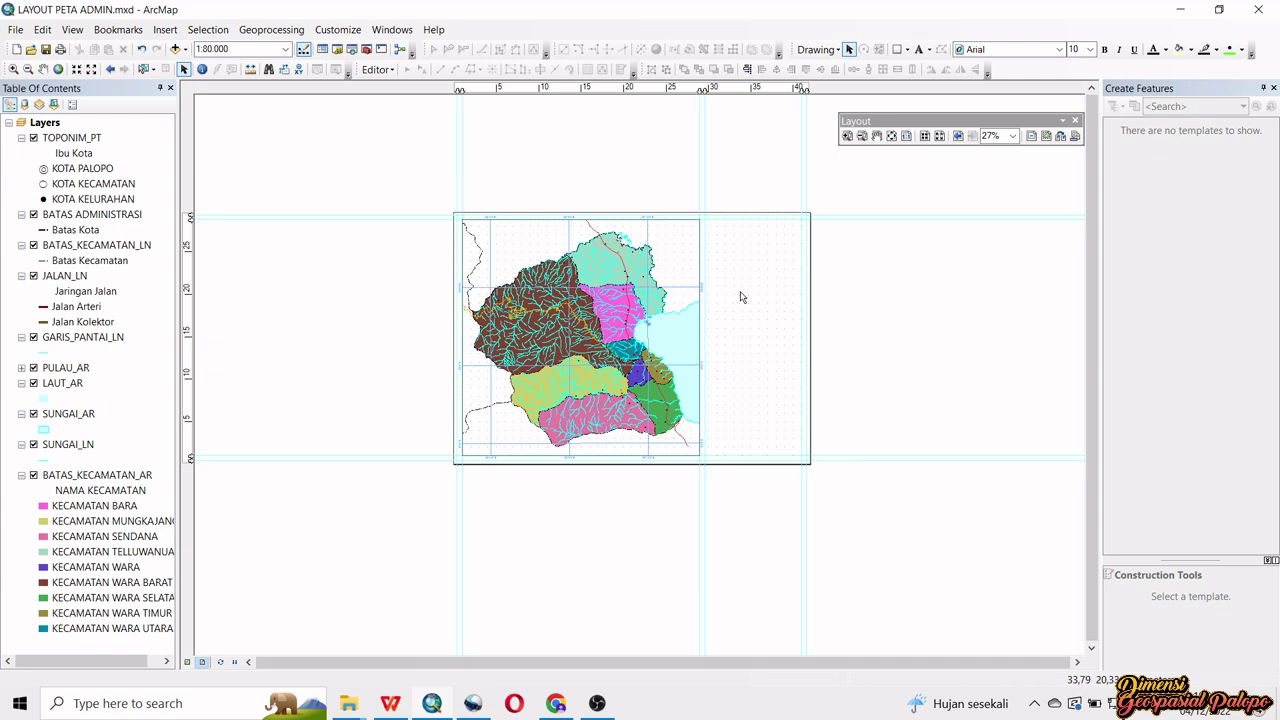
click(897, 50)
drag(704, 218, 801, 455)
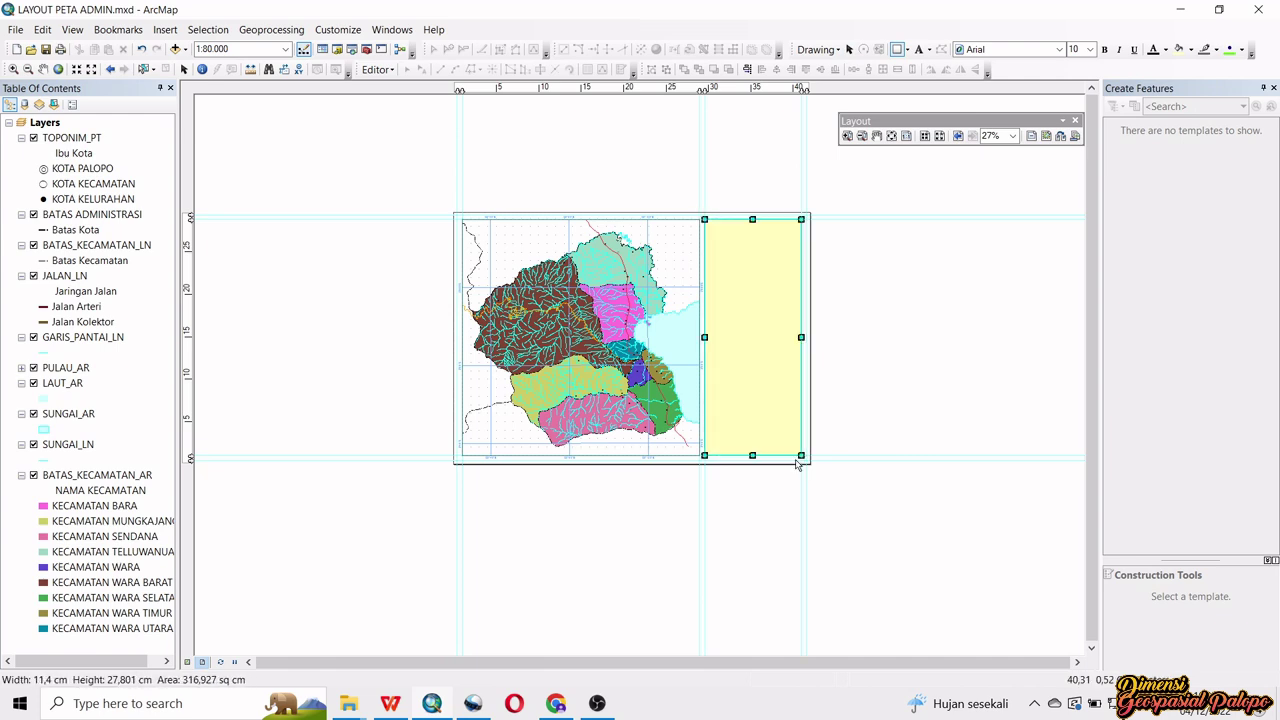
- Give the rectangle beside the map no fill color and a black outline
double_click(744, 337)
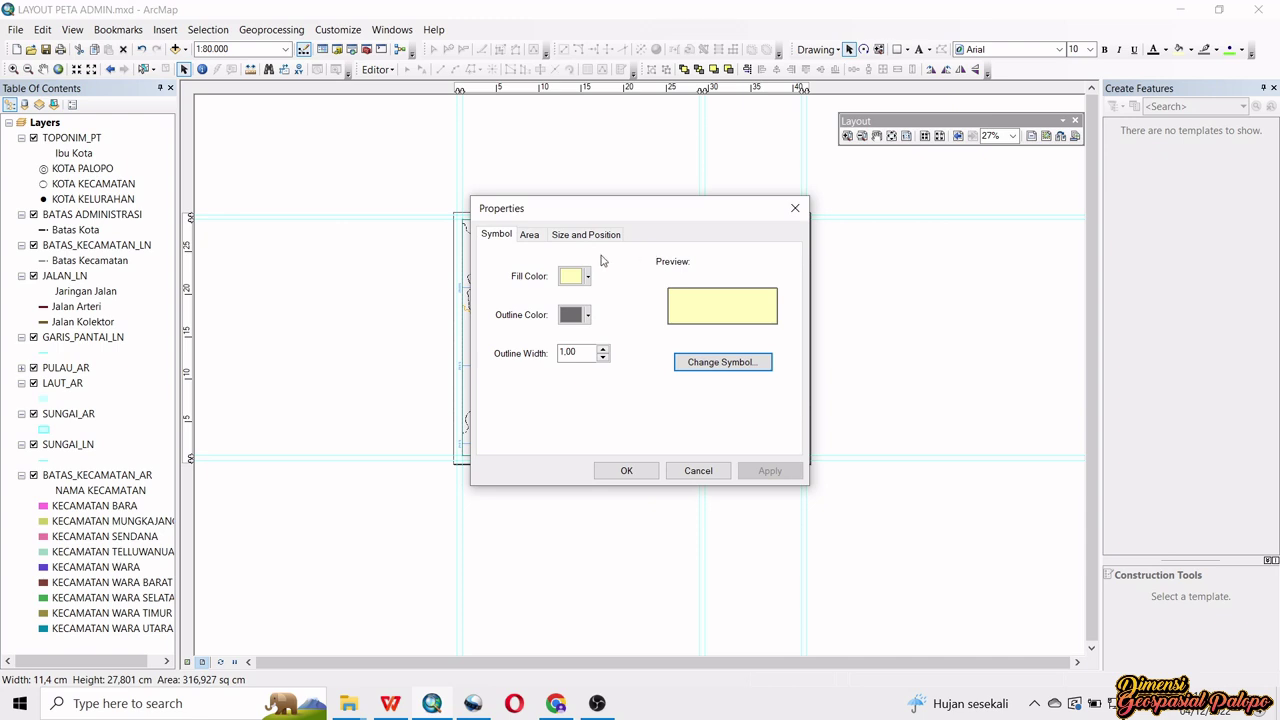
click(586, 279)
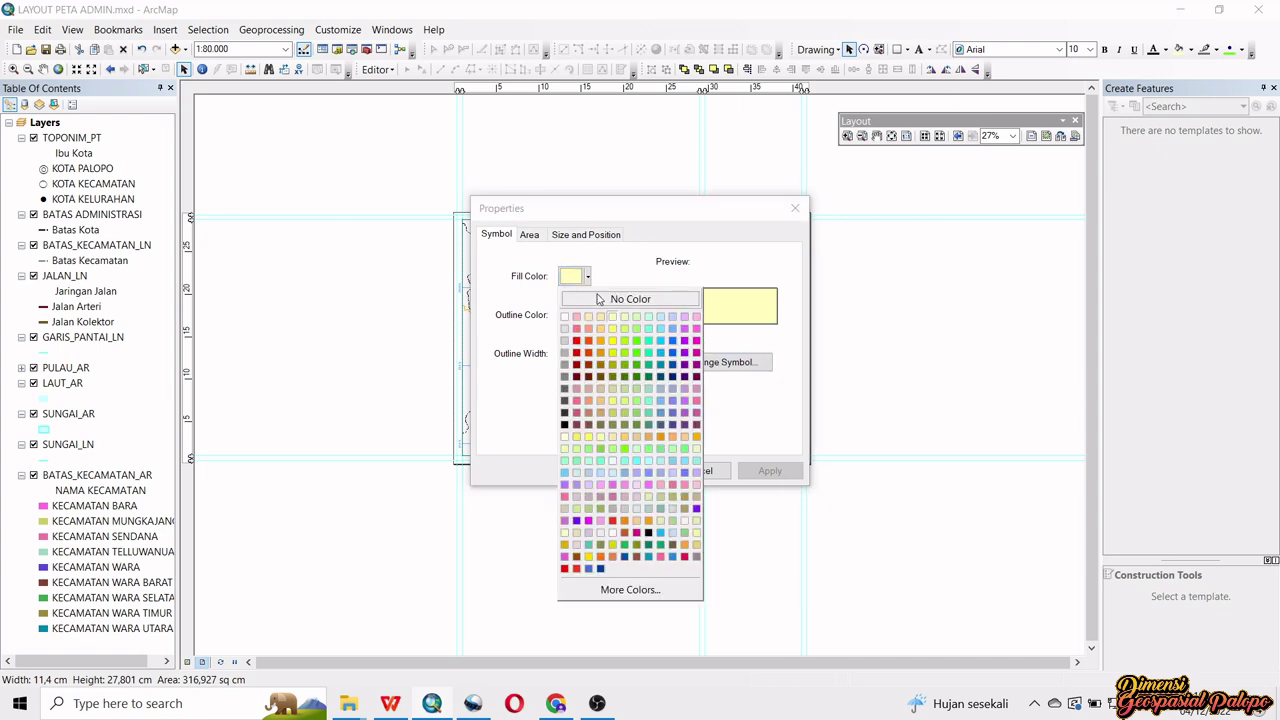
click(599, 302)
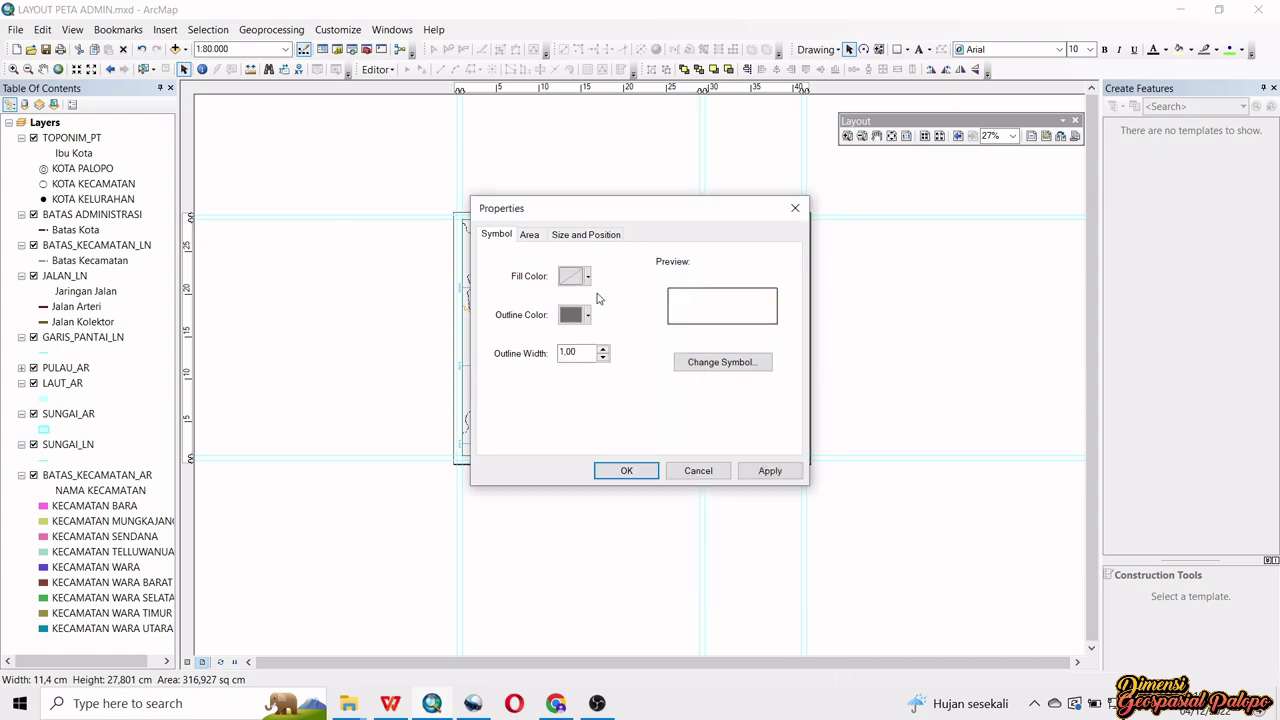
click(578, 316)
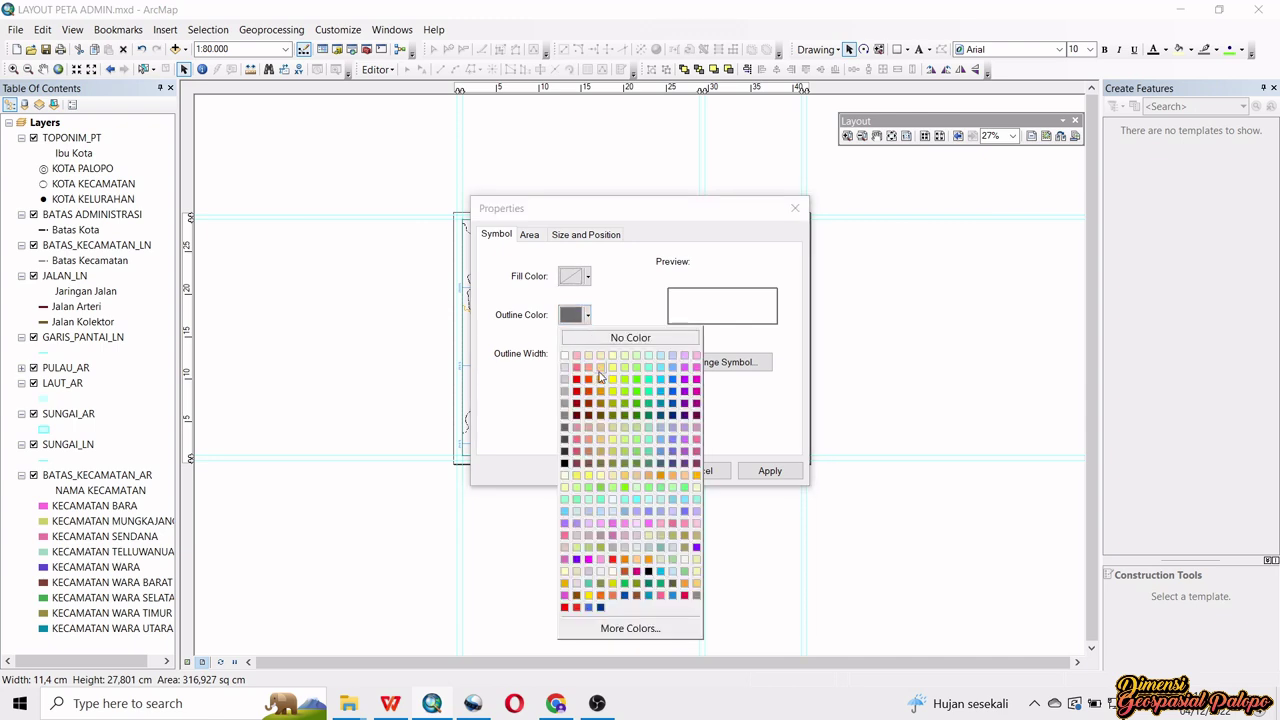
click(565, 463)
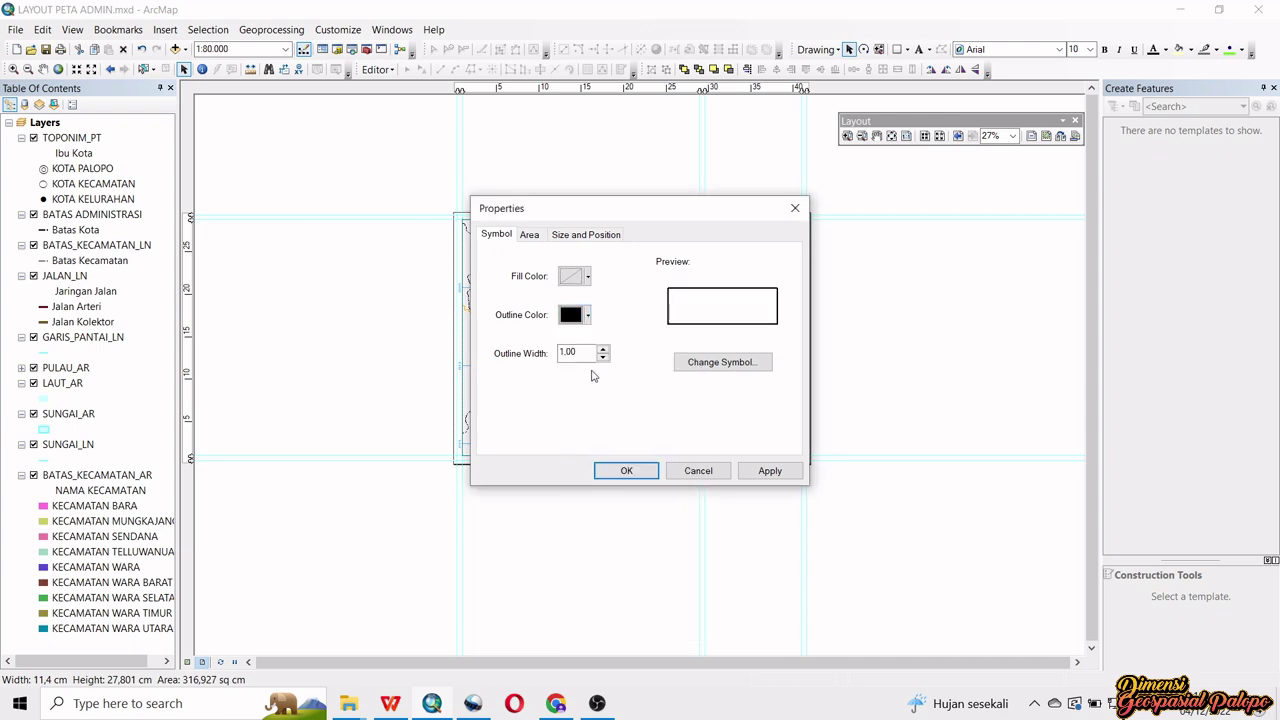
click(621, 472)
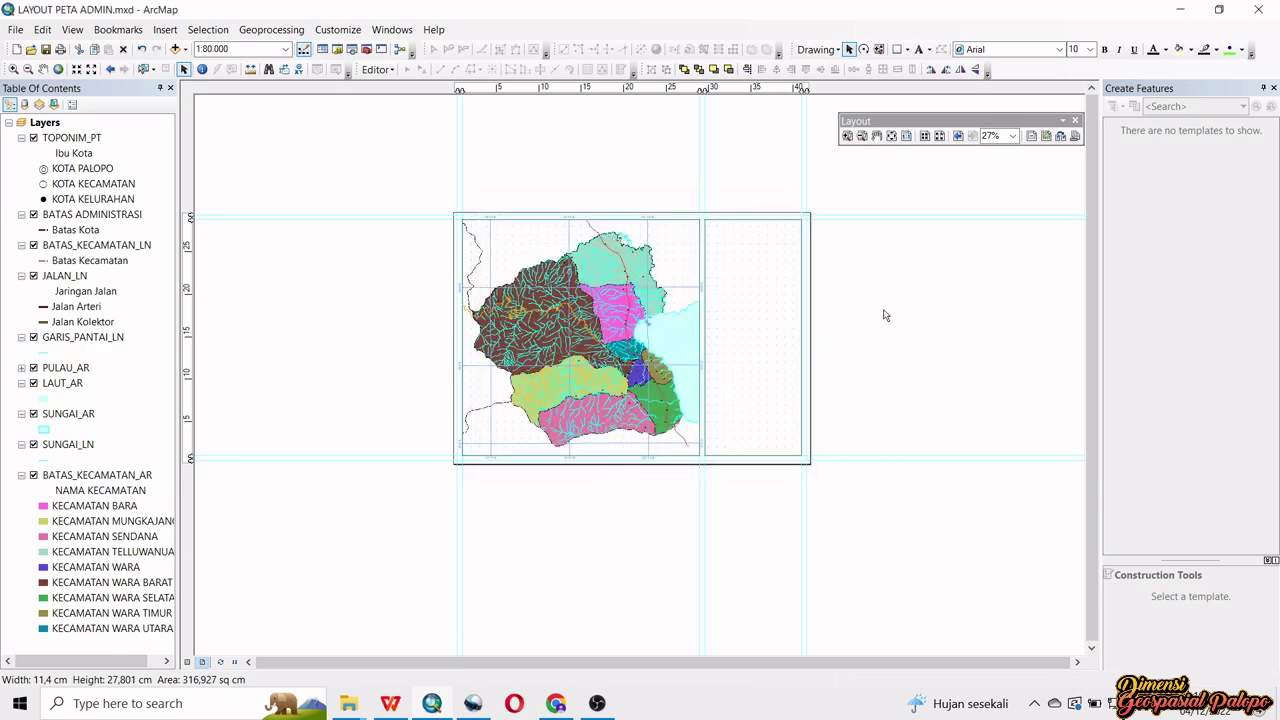
- Draw a small rectangle about 1.26 cm wide and 2.12 cm high inside the upper part of the side rectangle and select it
scroll(766, 323, up, 2)
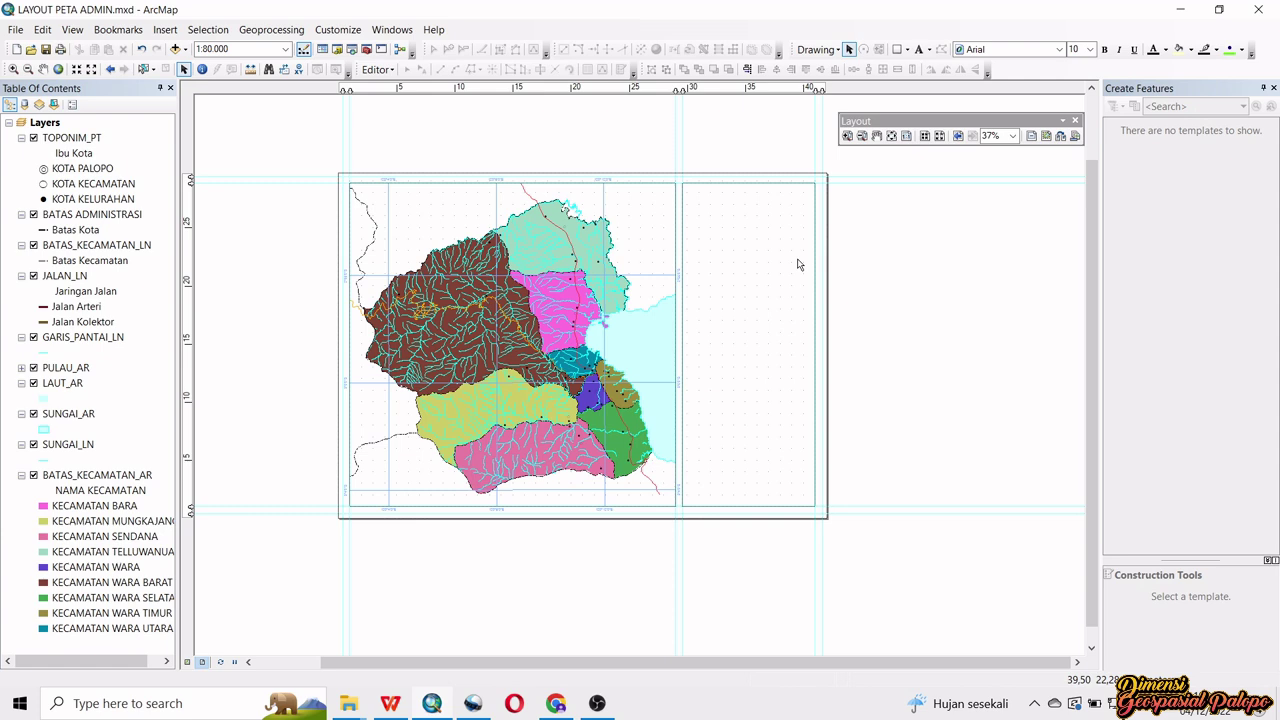
click(897, 49)
drag(780, 228, 795, 254)
click(734, 276)
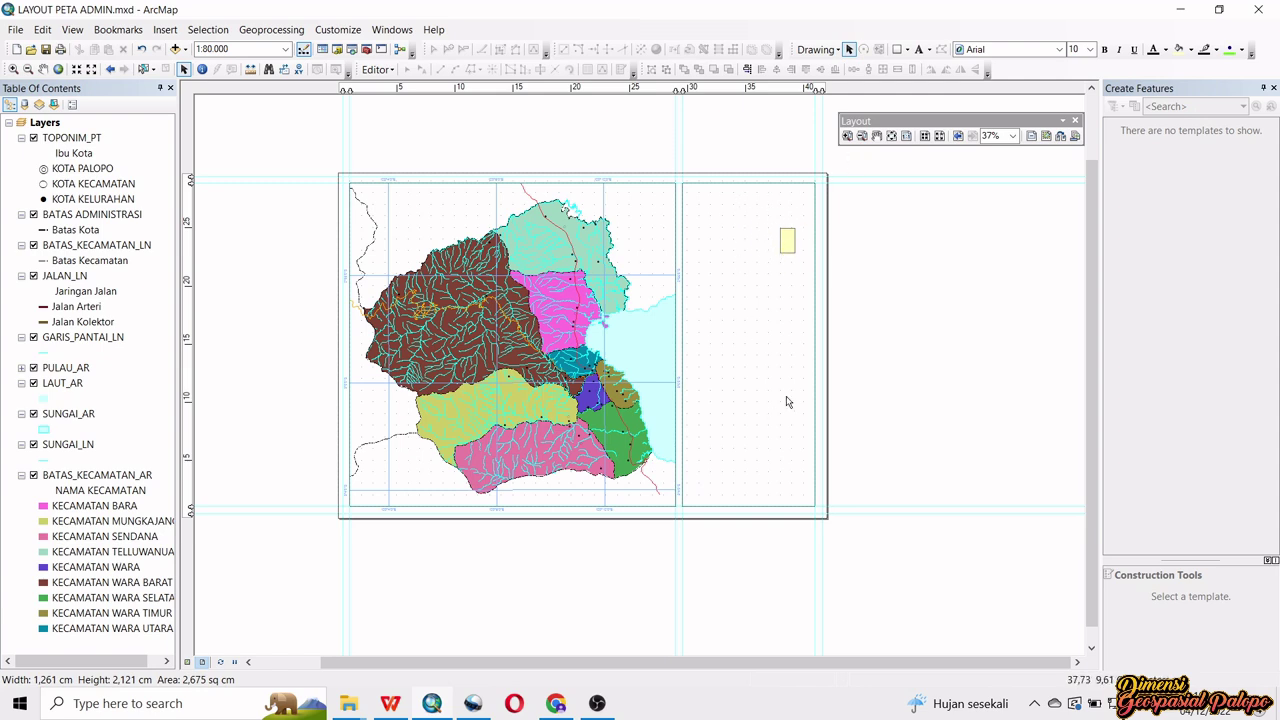
click(761, 252)
click(872, 277)
click(793, 257)
click(871, 273)
click(795, 254)
click(800, 251)
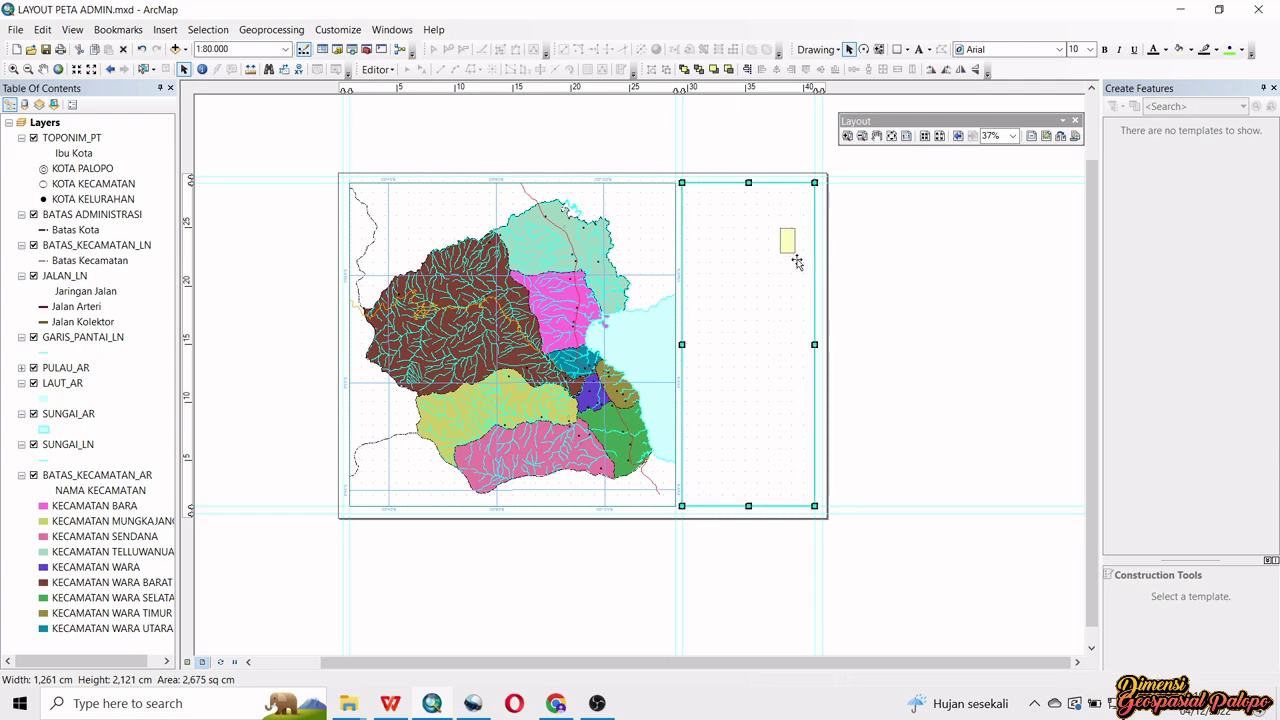
click(793, 246)
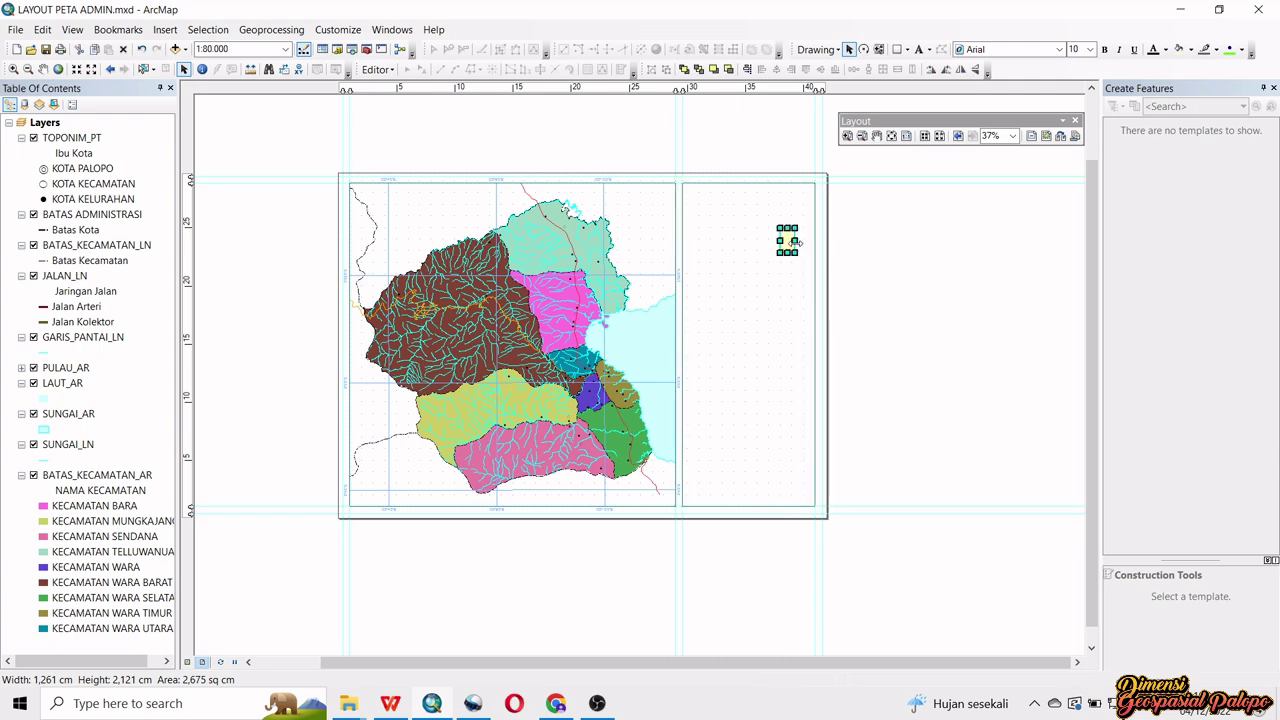
- Delete the small rectangle and the large side rectangle from the layout
click(829, 265)
click(785, 249)
key(Delete)
click(782, 270)
key(Delete)
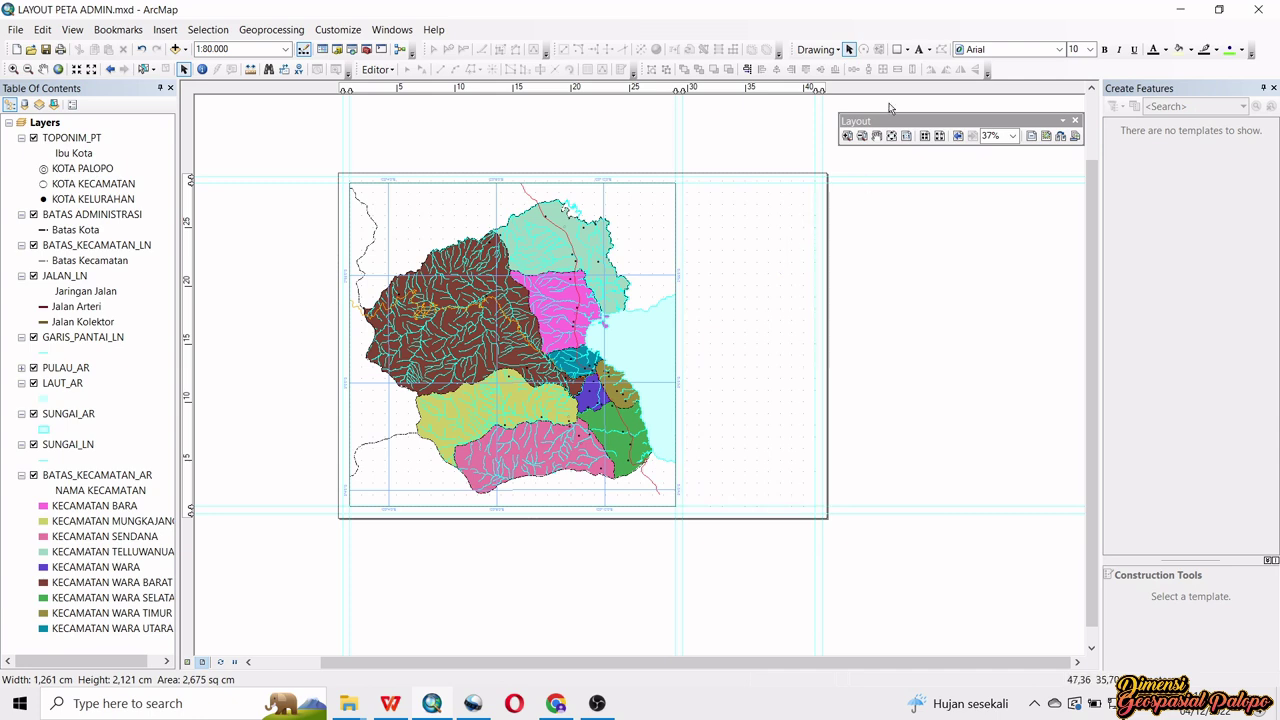
- Draw a closed frame with the Line tool beside the map, about 11.4 cm wide and 27.8 cm high, following the guides
click(907, 49)
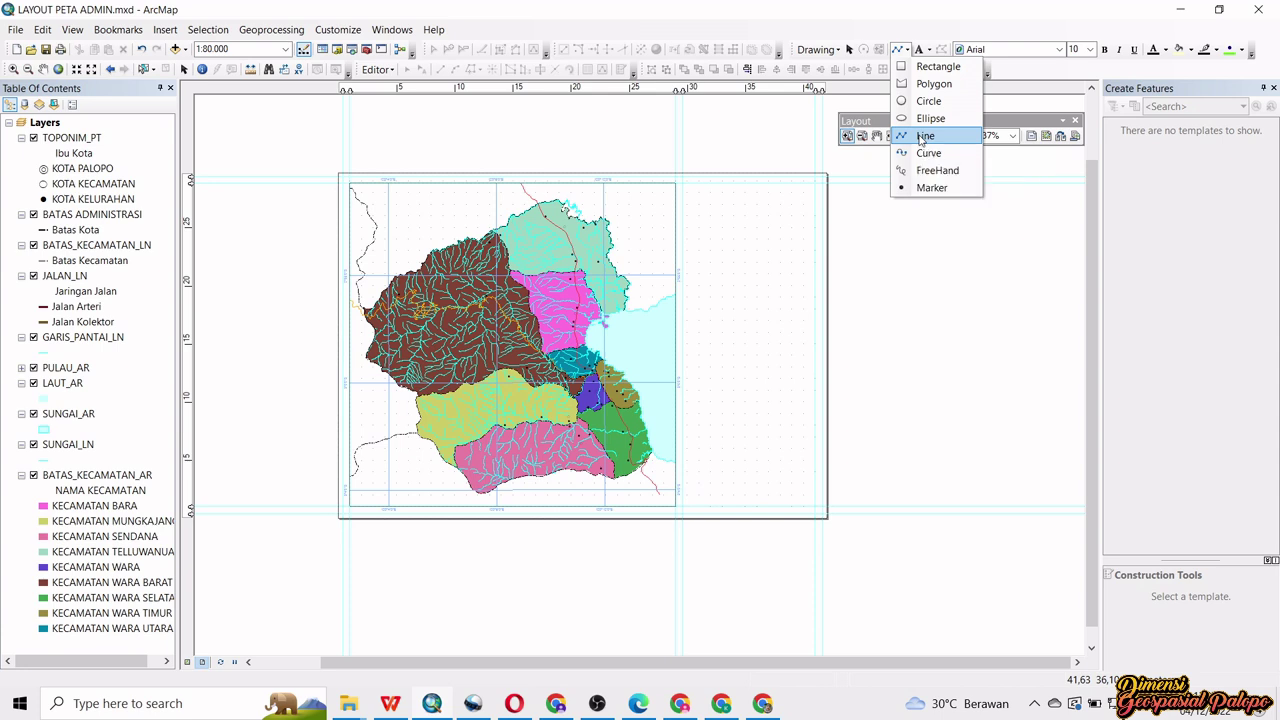
click(921, 137)
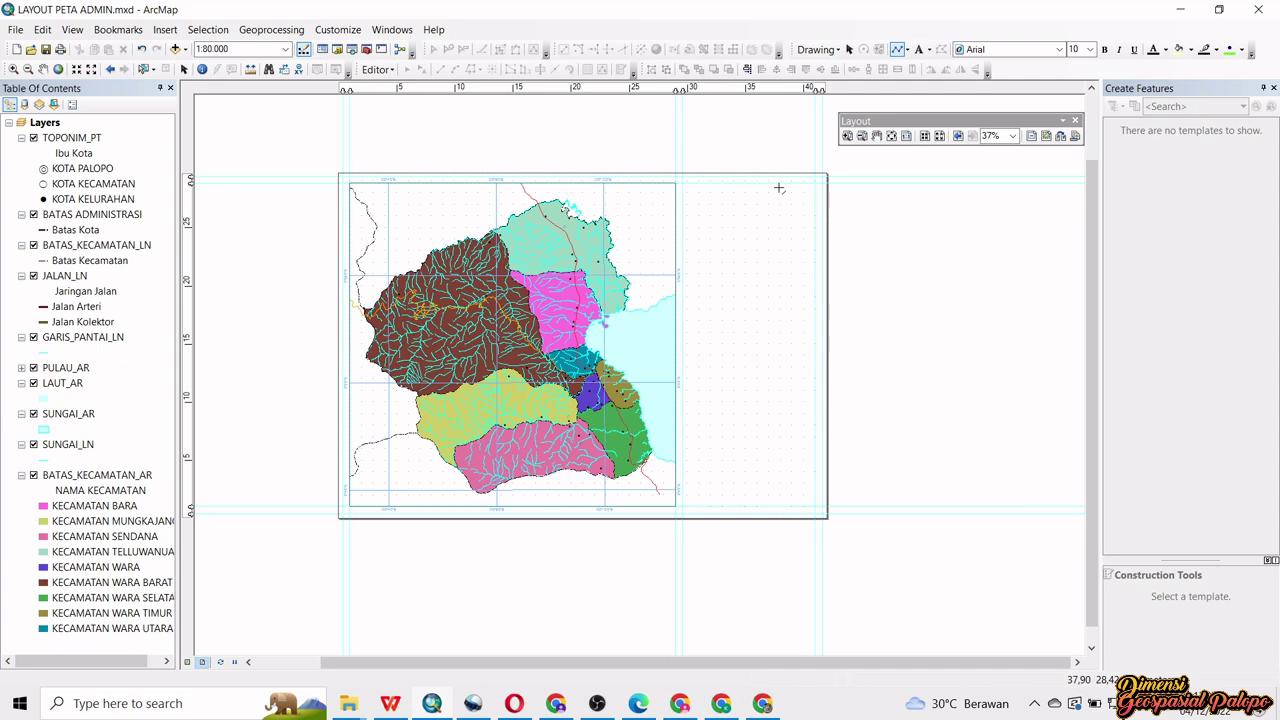
click(907, 49)
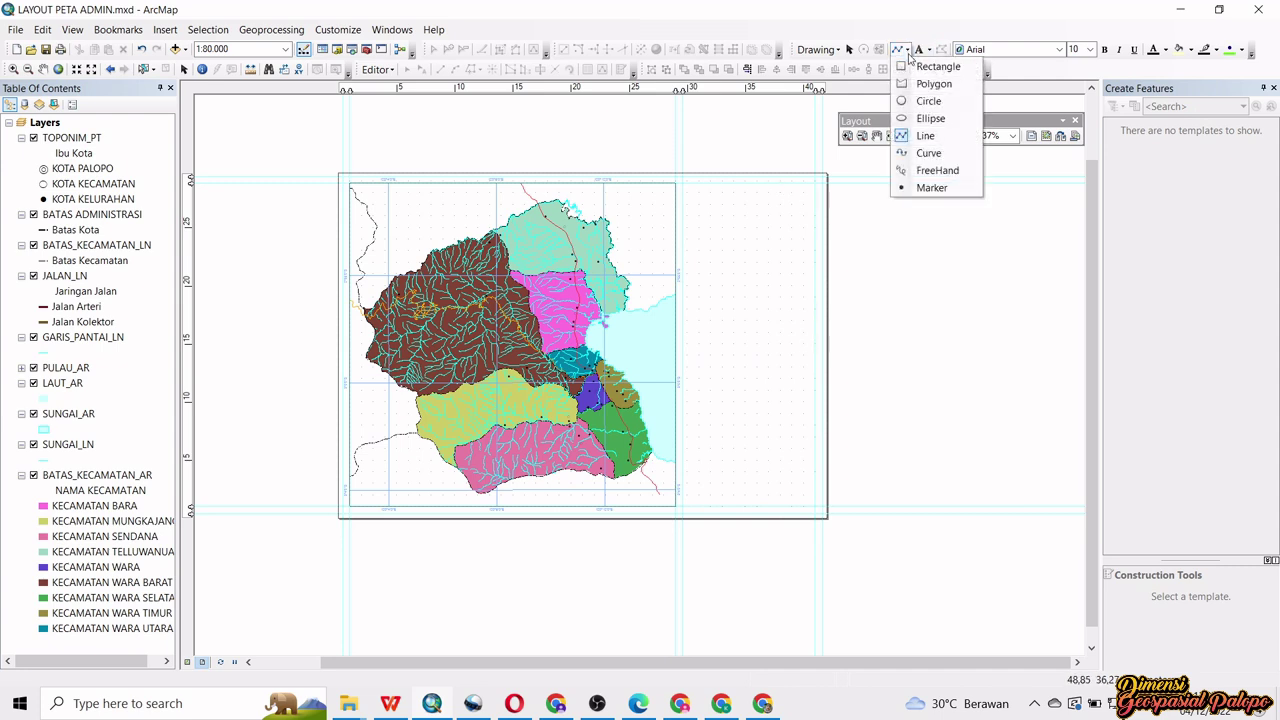
click(905, 137)
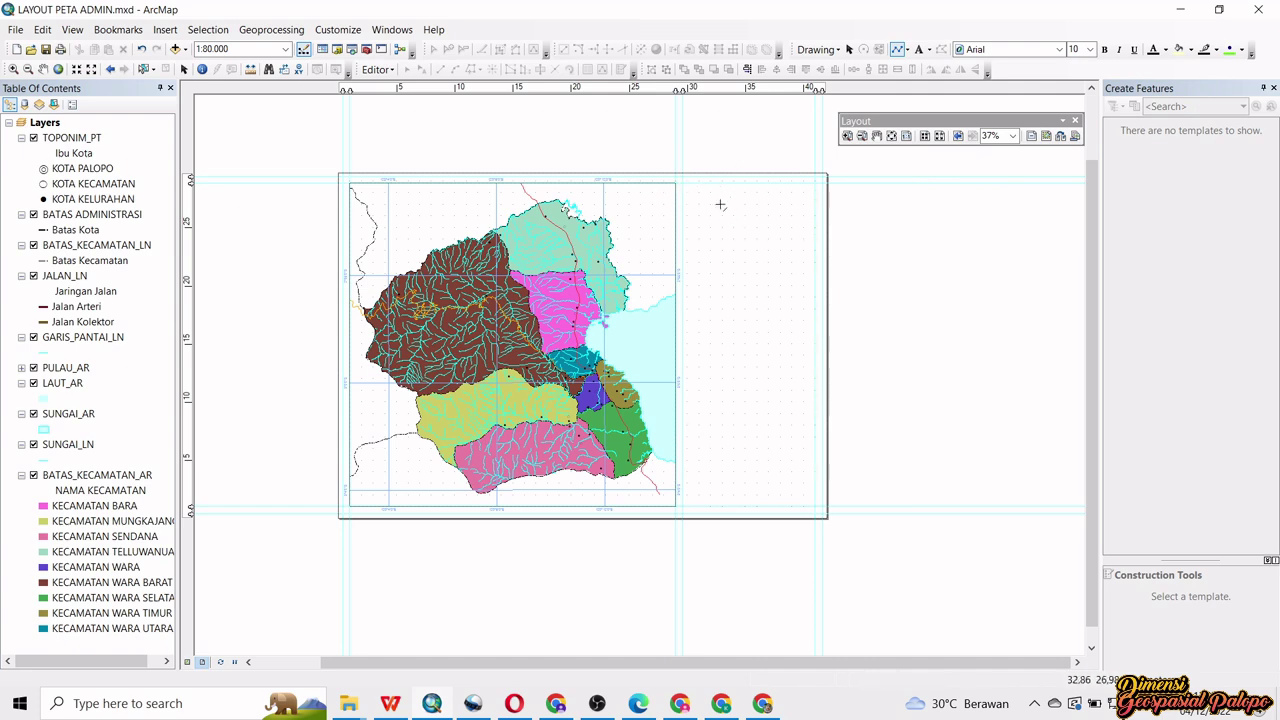
click(682, 183)
click(814, 183)
click(814, 508)
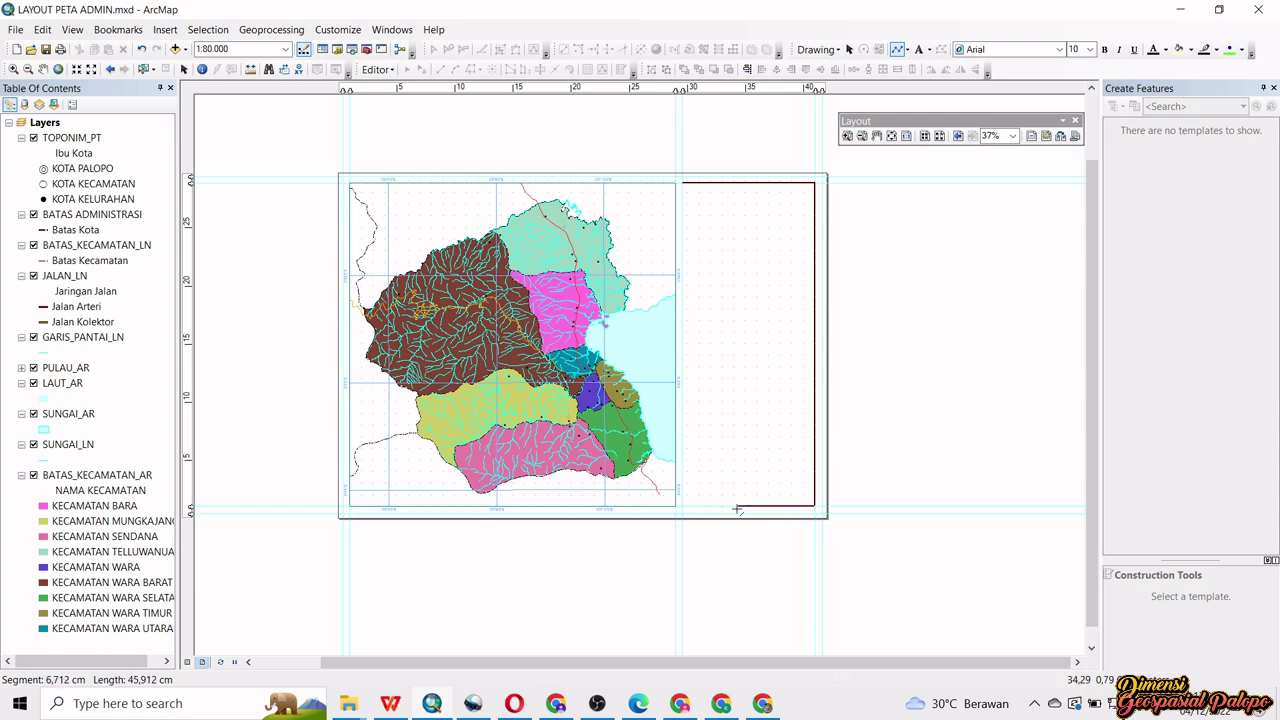
click(683, 507)
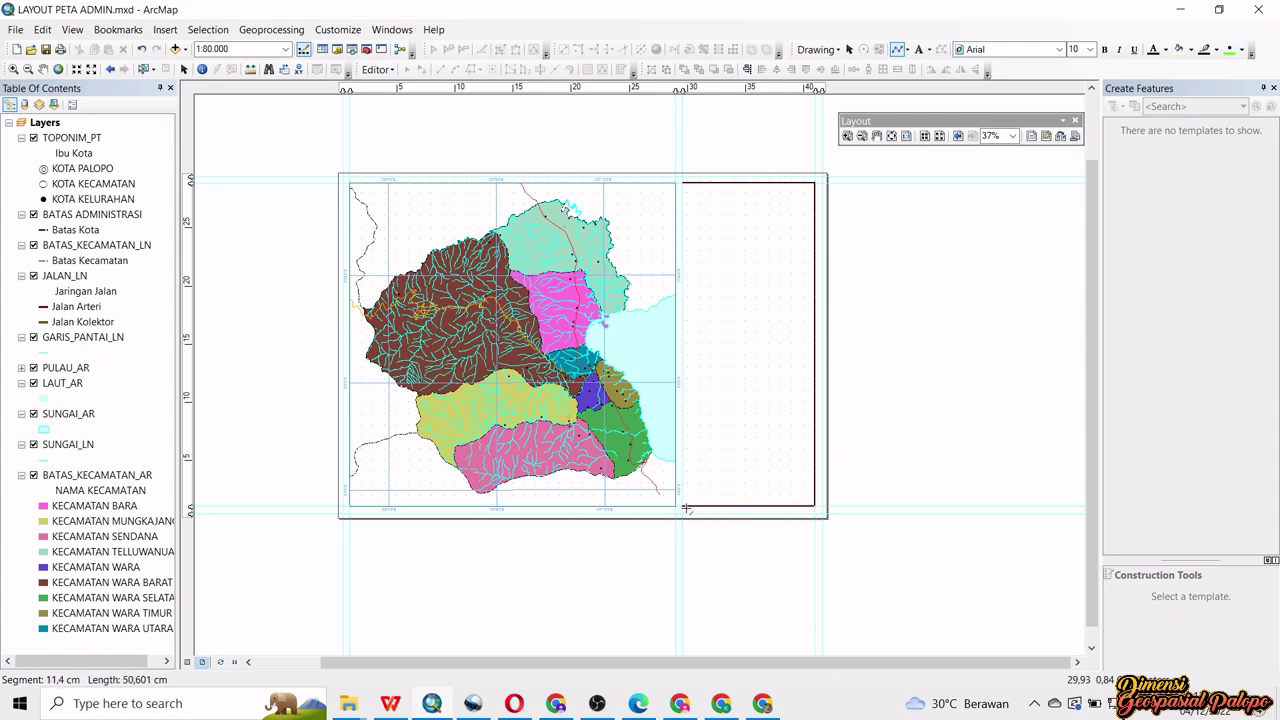
double_click(683, 183)
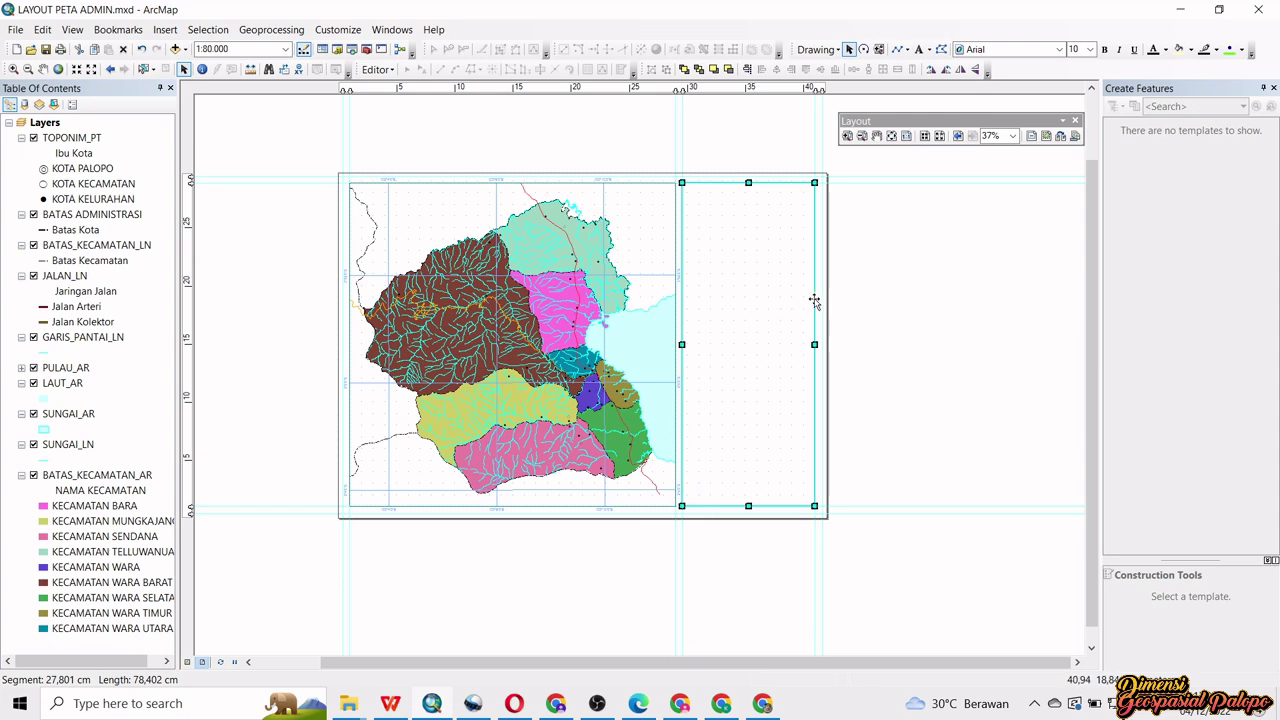
- Set the side frame's line color to black and its width to 1,5, and deselect the frame
double_click(815, 302)
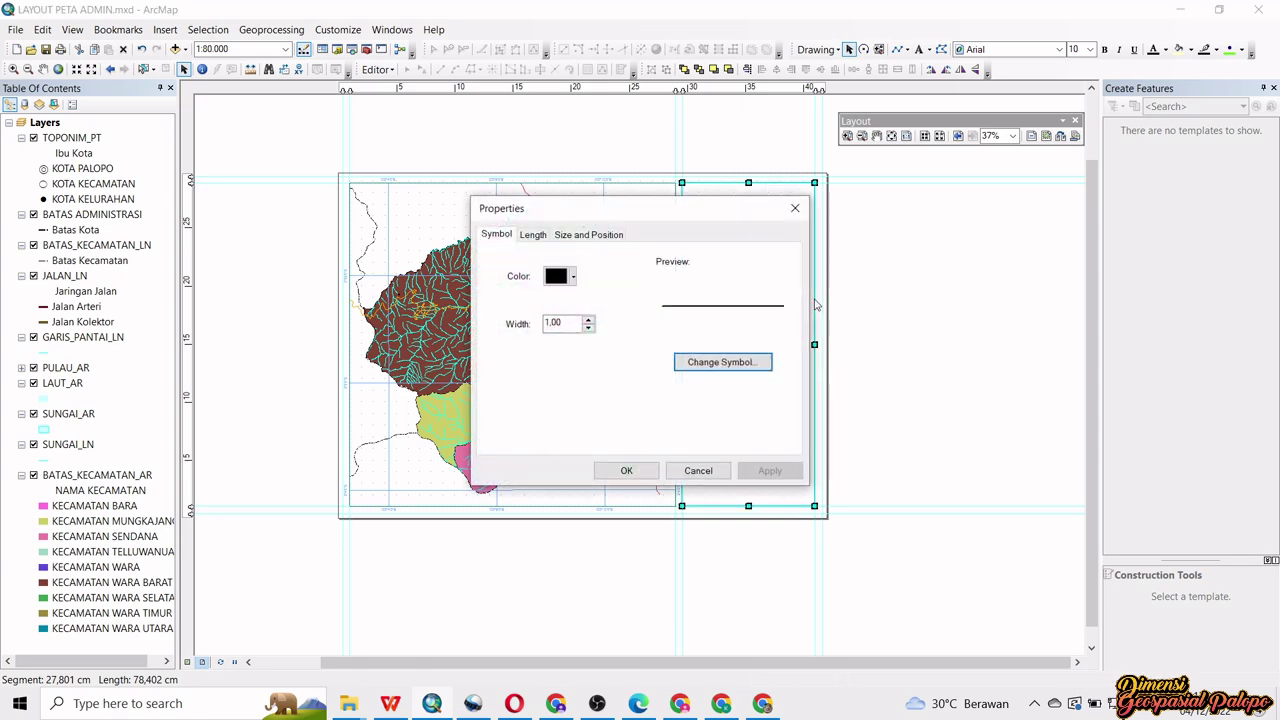
drag(566, 217, 830, 236)
click(836, 296)
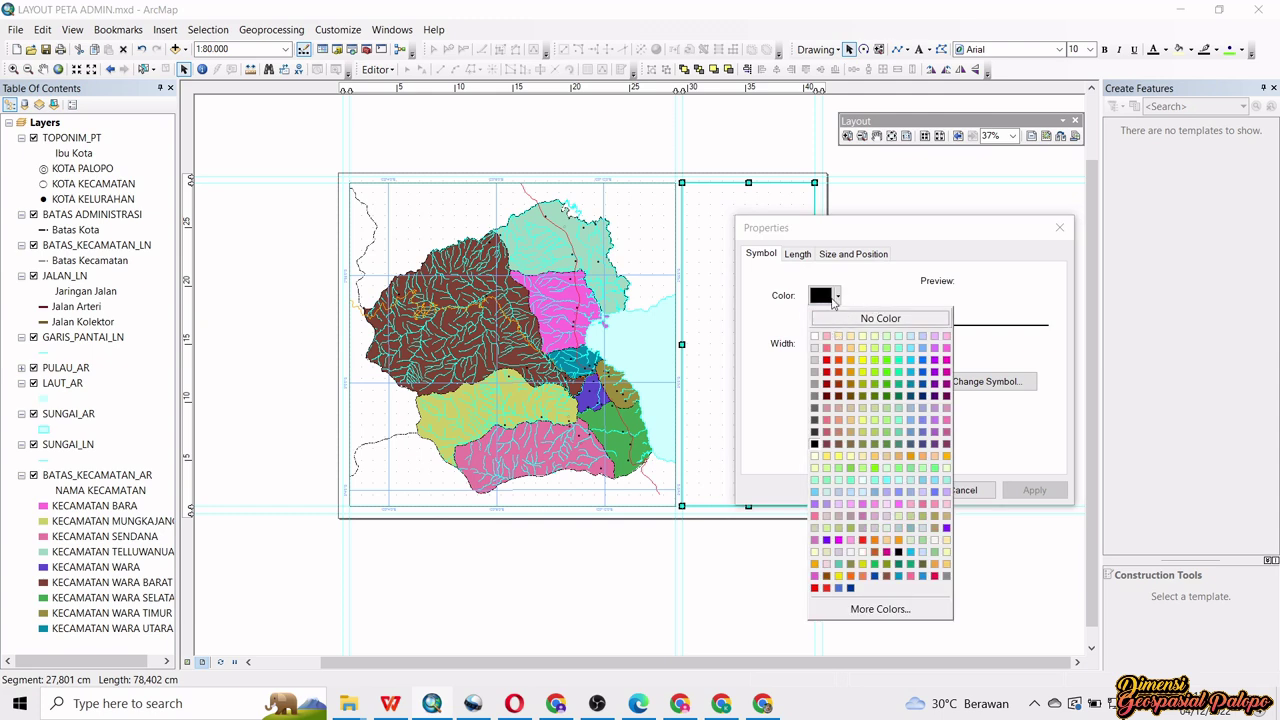
click(814, 444)
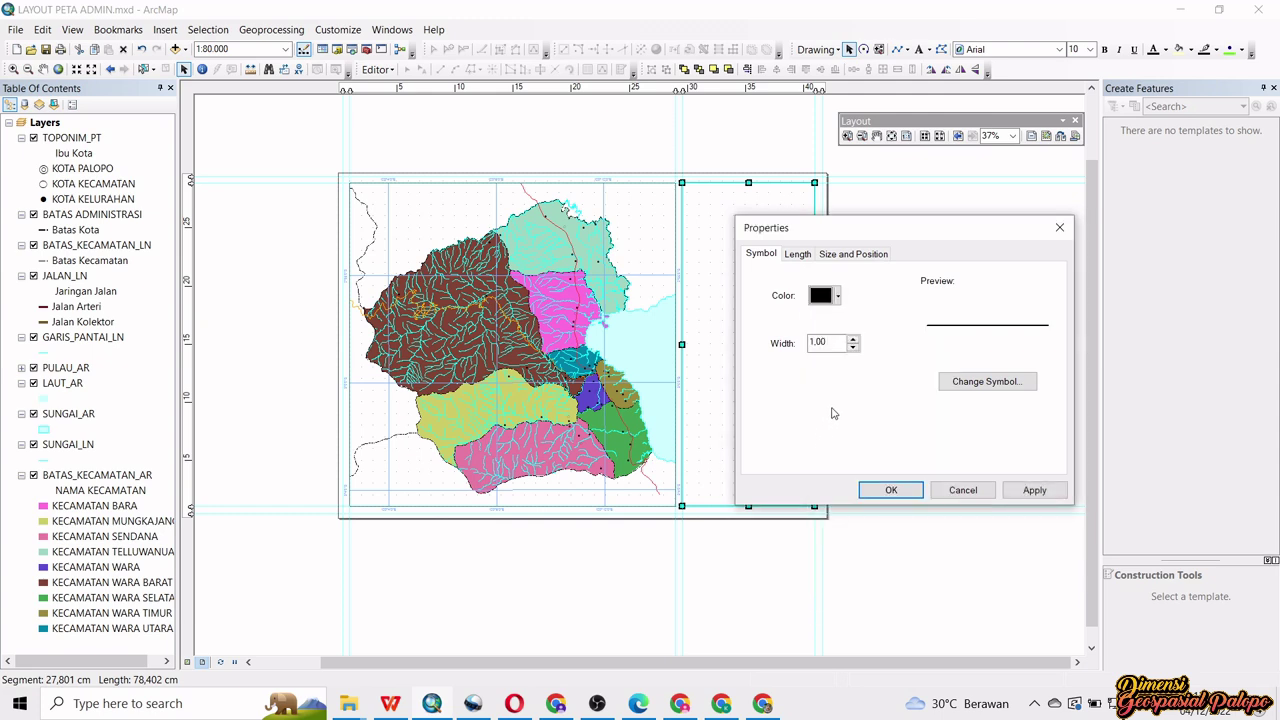
click(831, 343)
text(1.5)
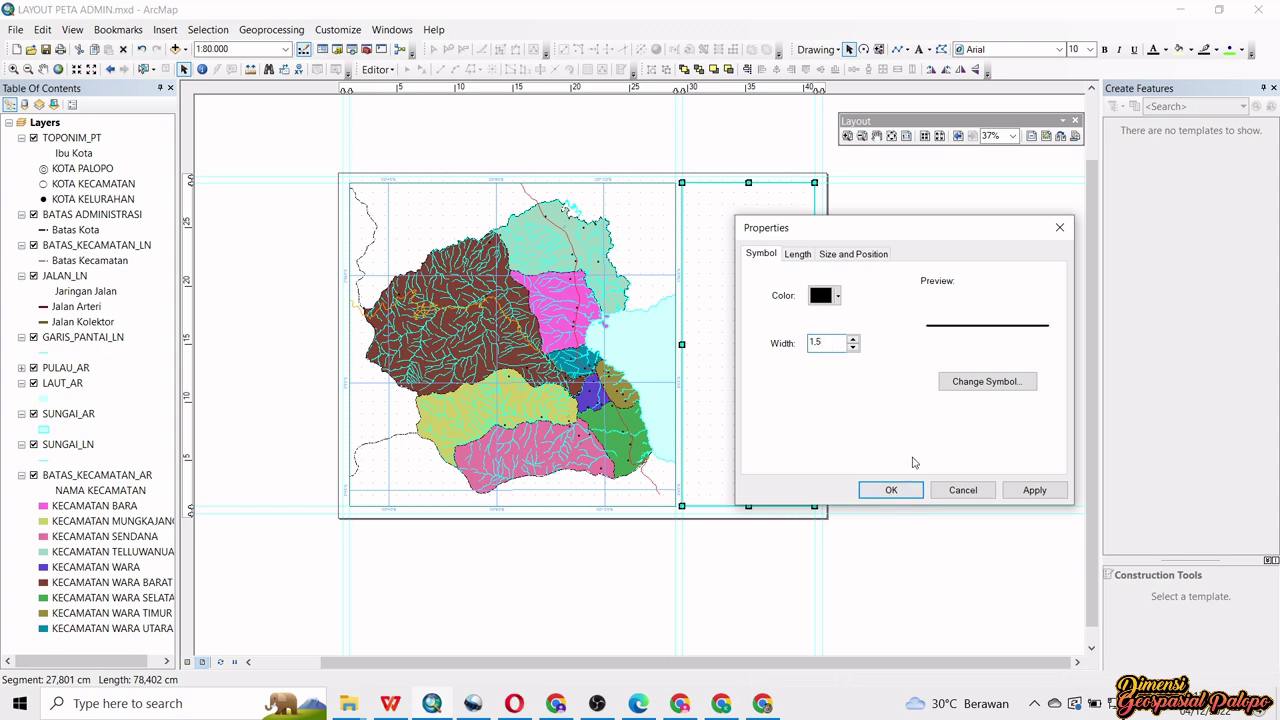
click(888, 490)
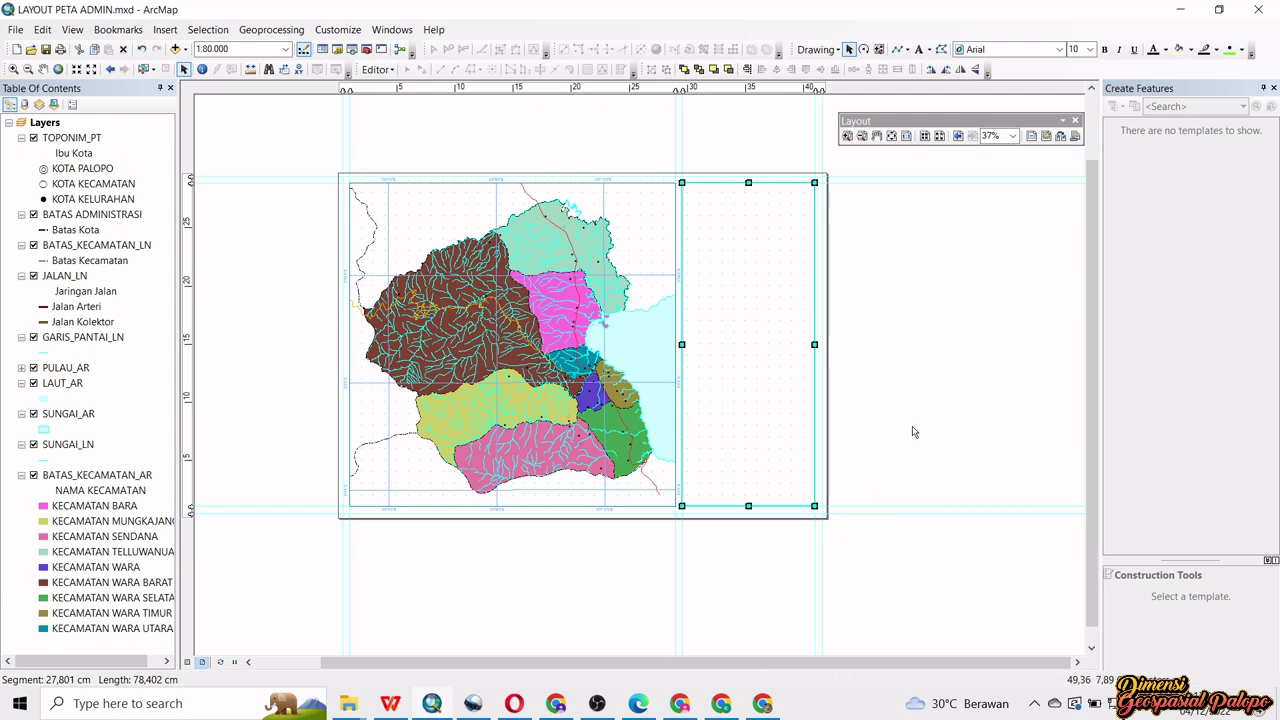
click(892, 383)
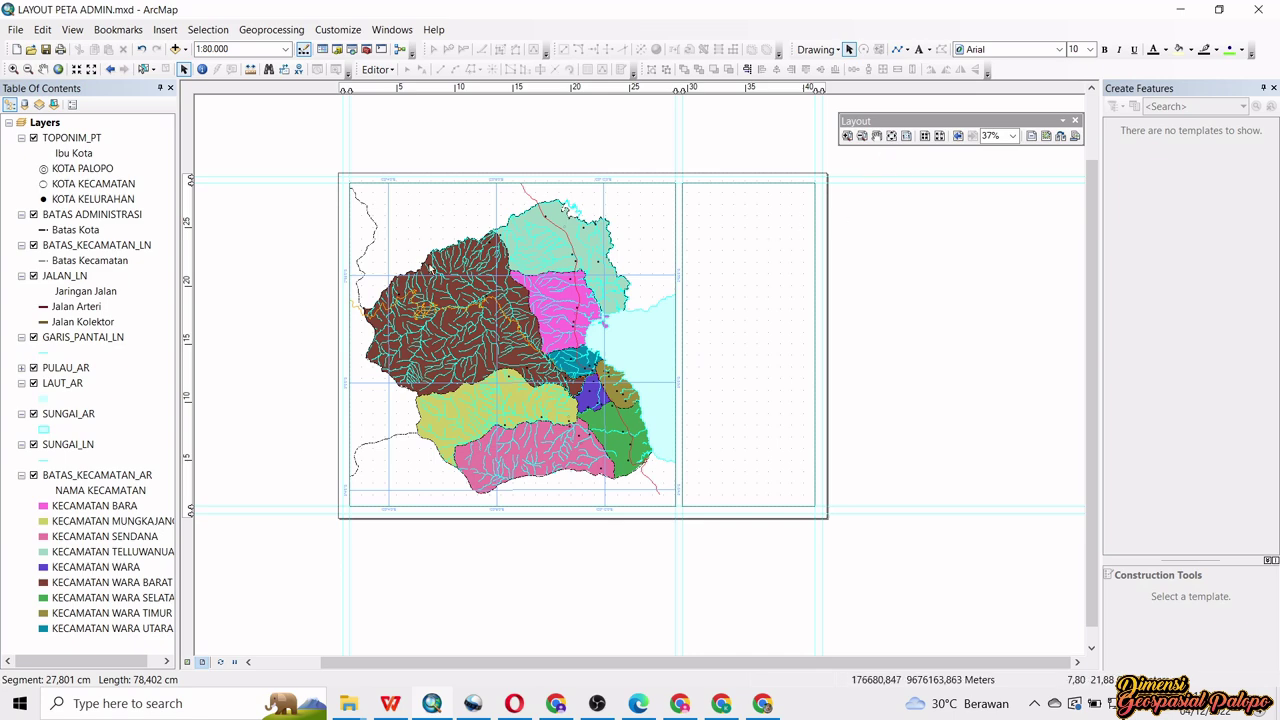
- Add horizontal guides to the layout page at about 26, 23 and 16 cm on the vertical ruler
scroll(330, 246, down, 5)
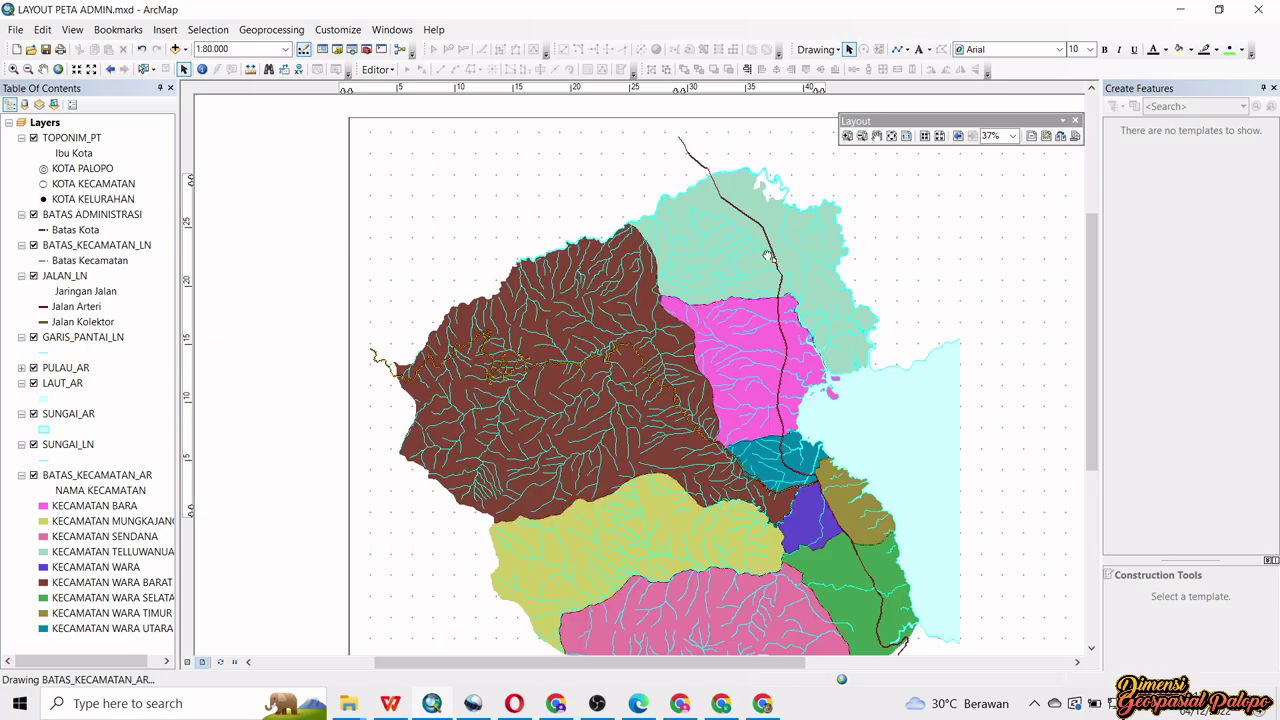
drag(759, 251, 575, 288)
scroll(210, 230, down, 2)
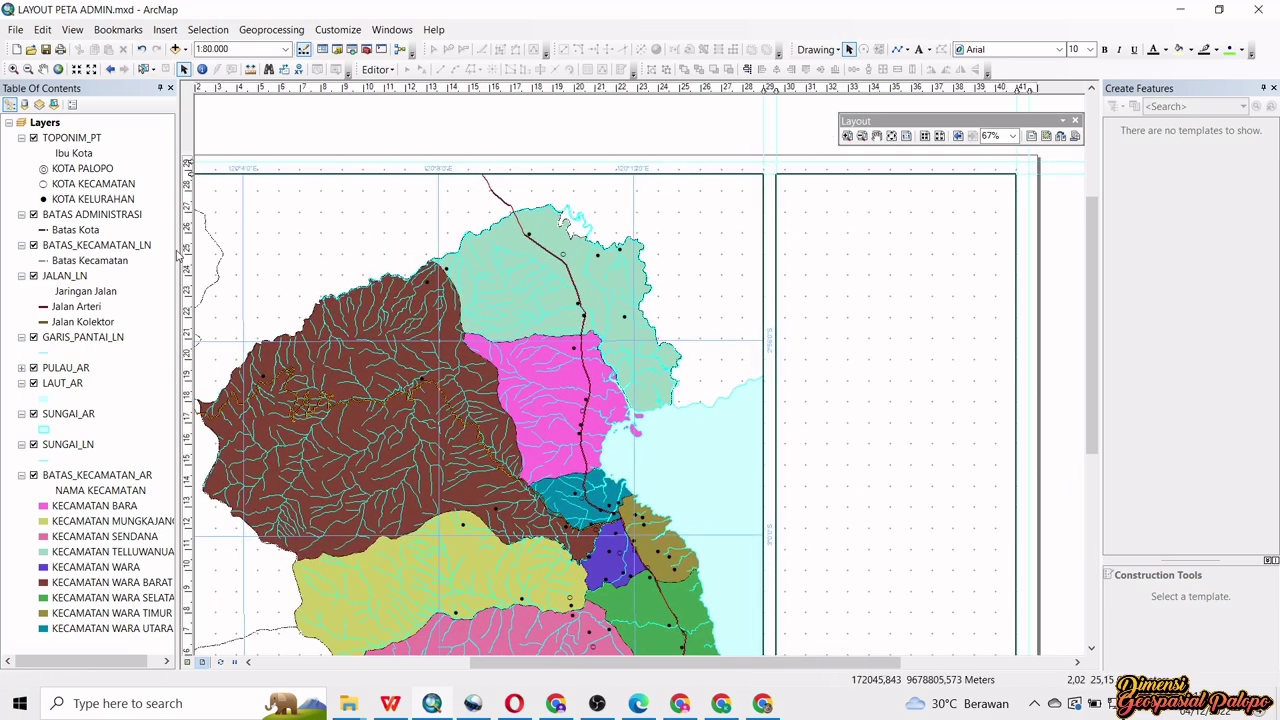
scroll(210, 230, down, 1)
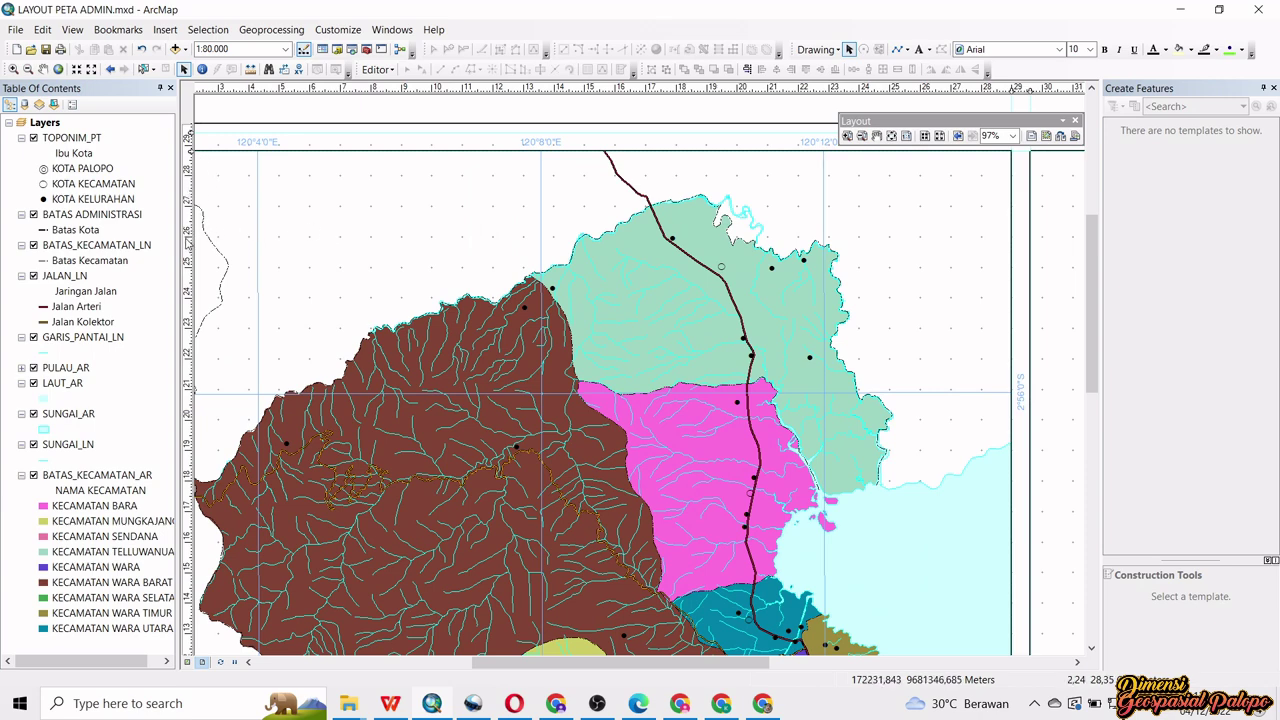
click(189, 237)
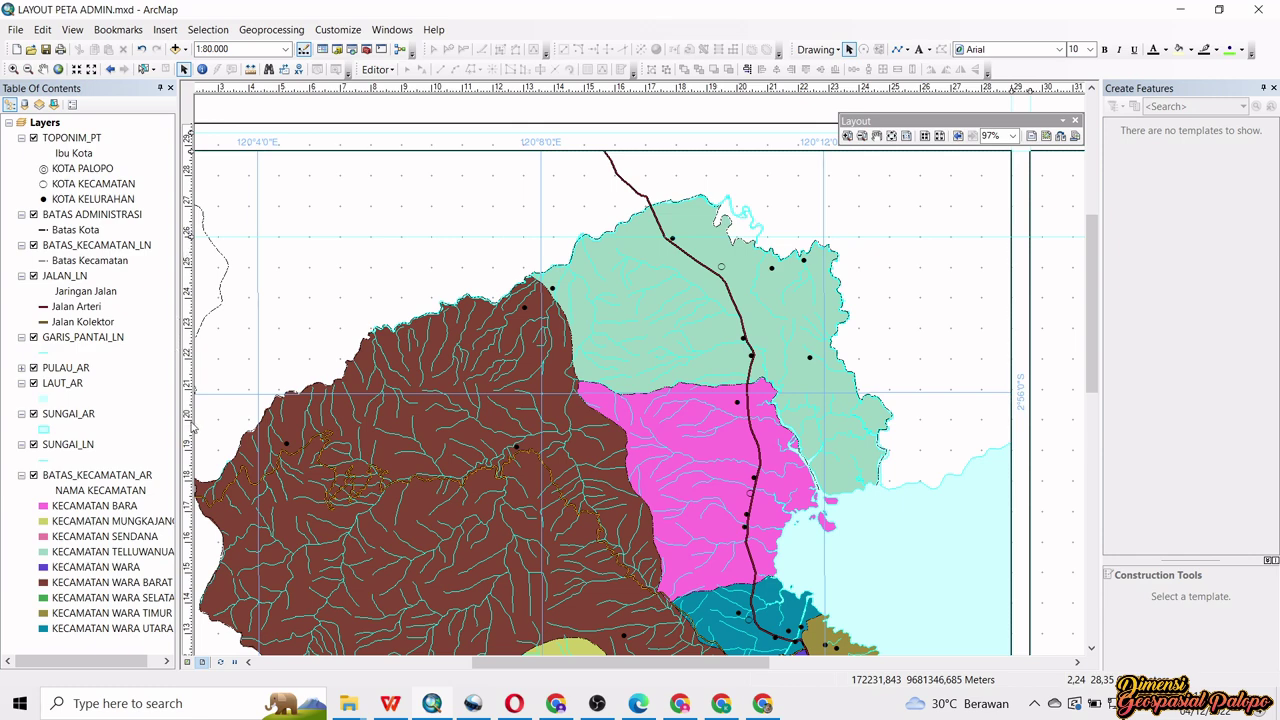
click(189, 329)
drag(189, 329, 189, 328)
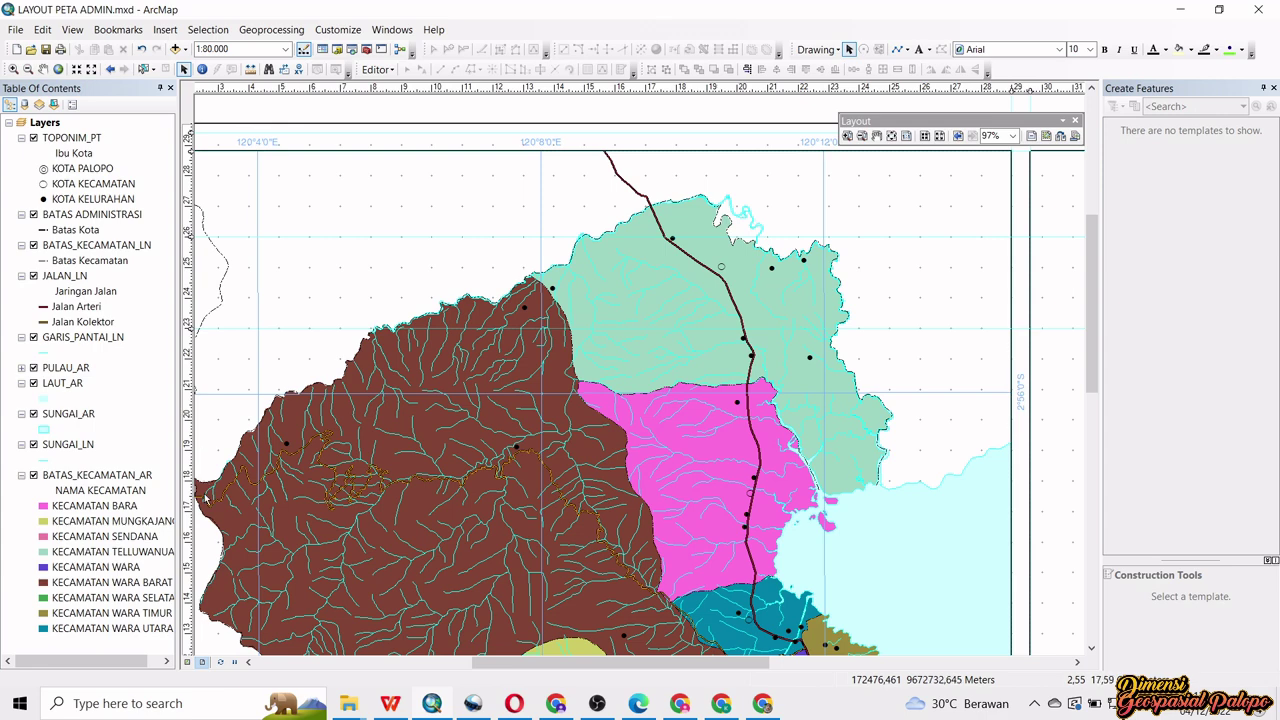
click(190, 543)
- Add horizontal guides in the lower part of the page at about 7, 5 and 3 cm on the vertical ruler
drag(260, 526, 374, 215)
drag(322, 498, 260, 432)
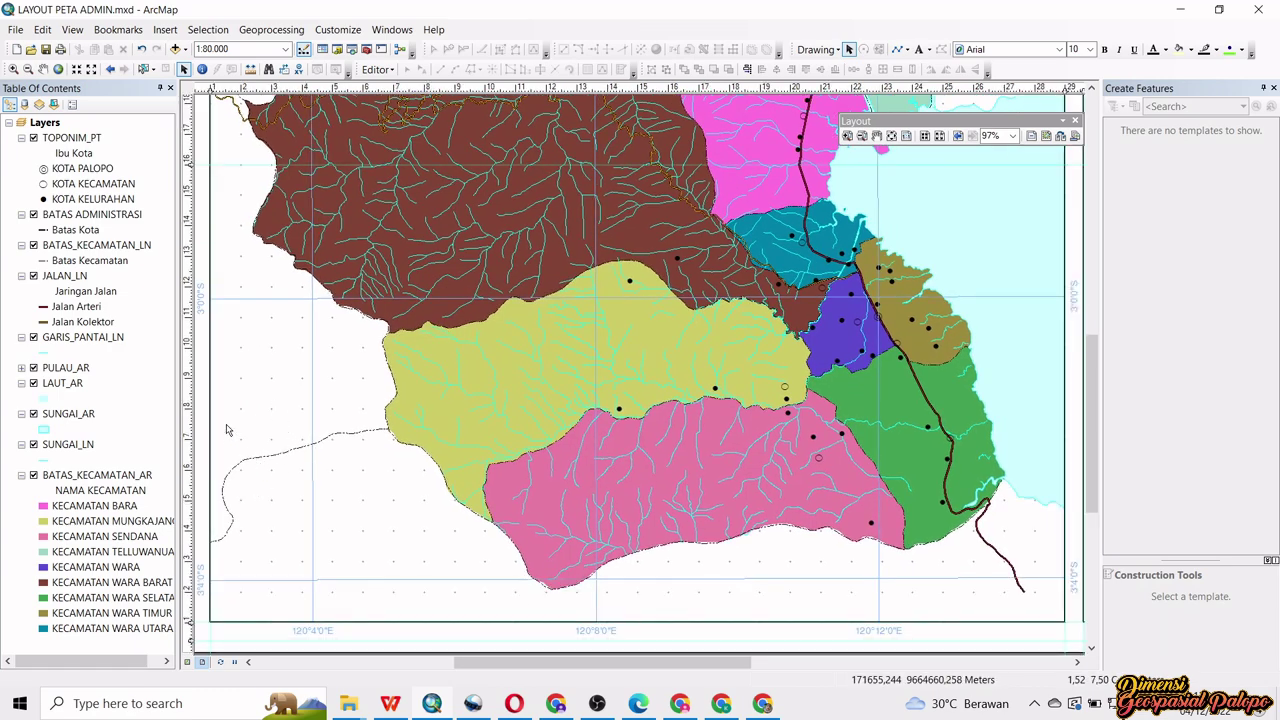
click(190, 439)
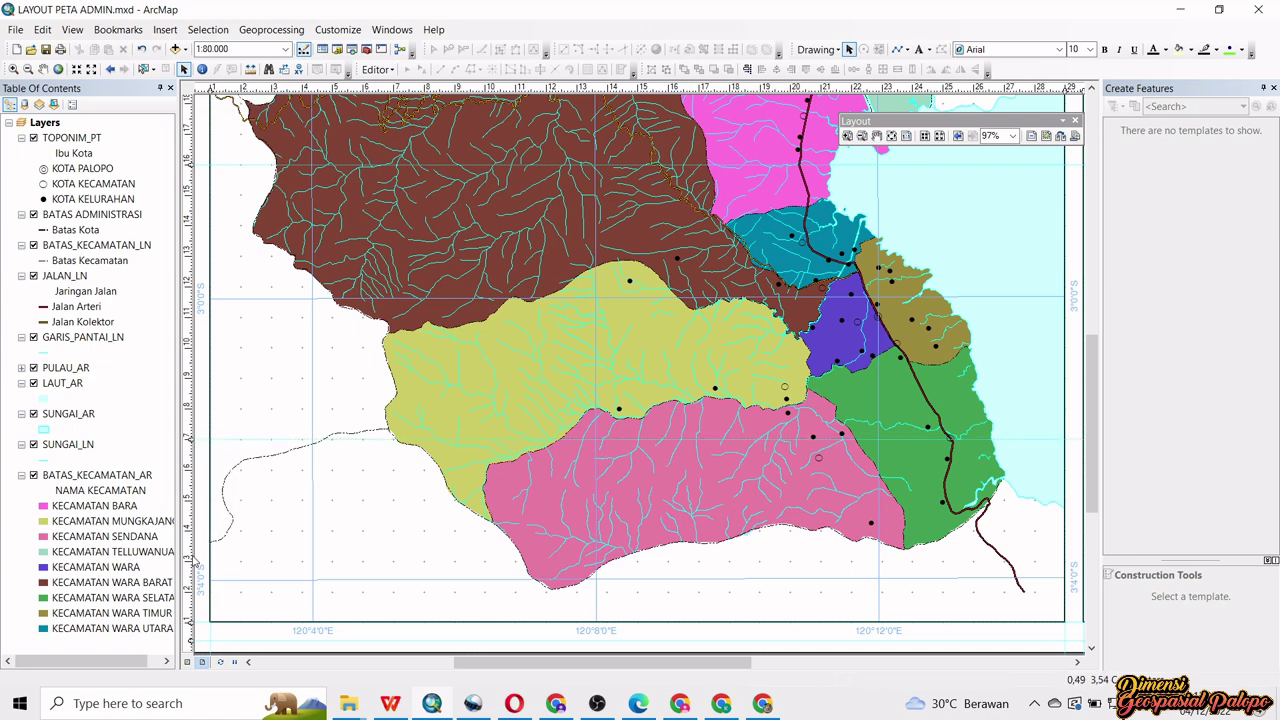
click(190, 500)
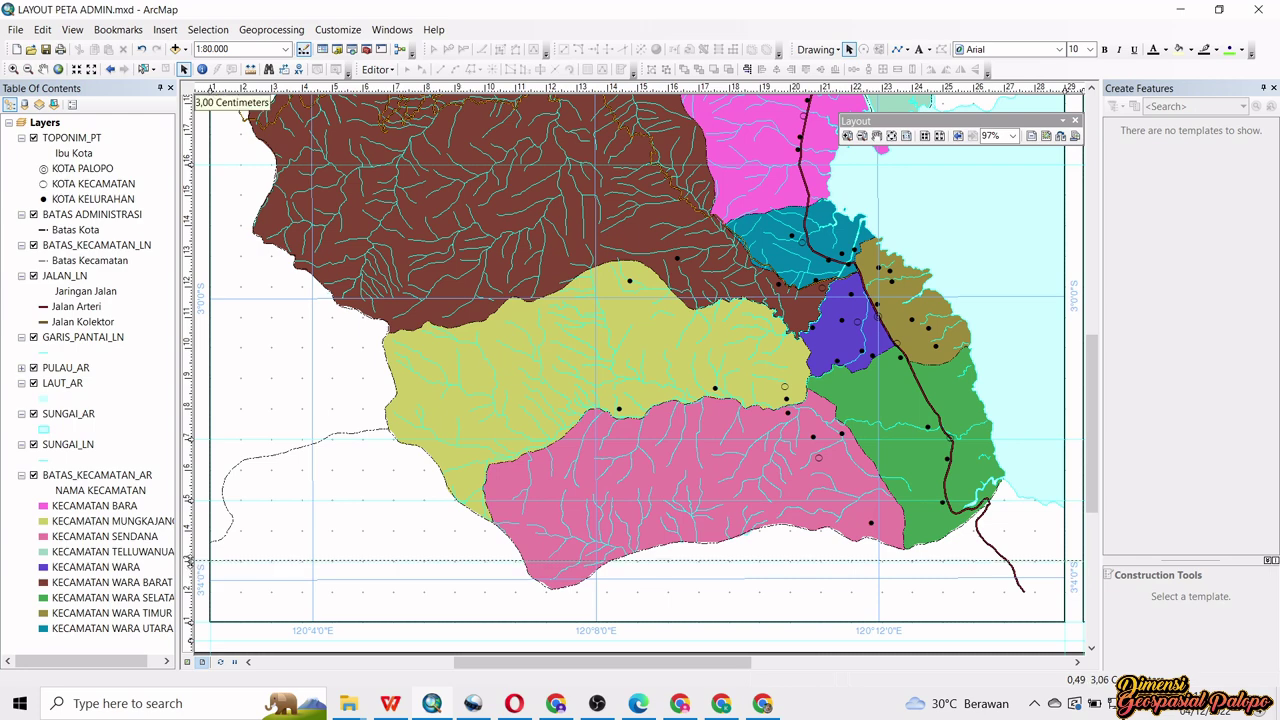
- Draw two horizontal divider lines, each about 11.4 cm long, across the side frame along the 26 cm and 23 cm guides
scroll(516, 533, down, 5)
scroll(516, 533, up, 3)
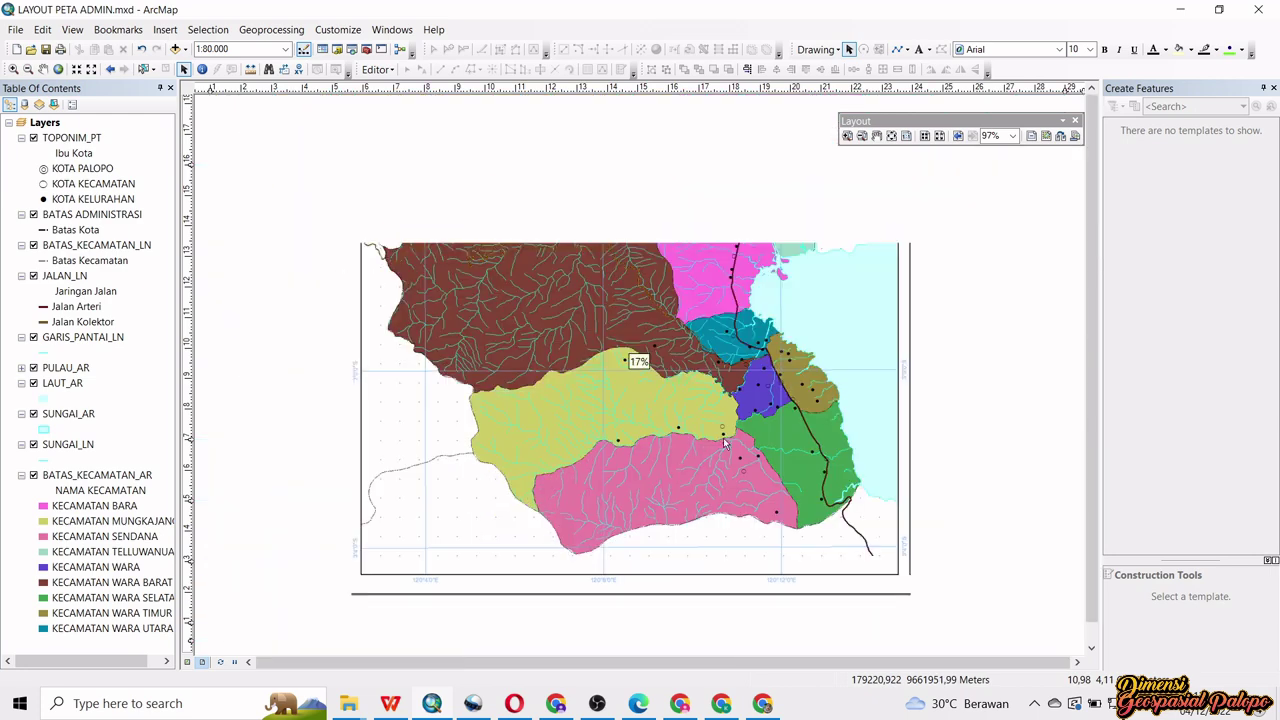
scroll(886, 431, down, 4)
scroll(616, 464, up, 2)
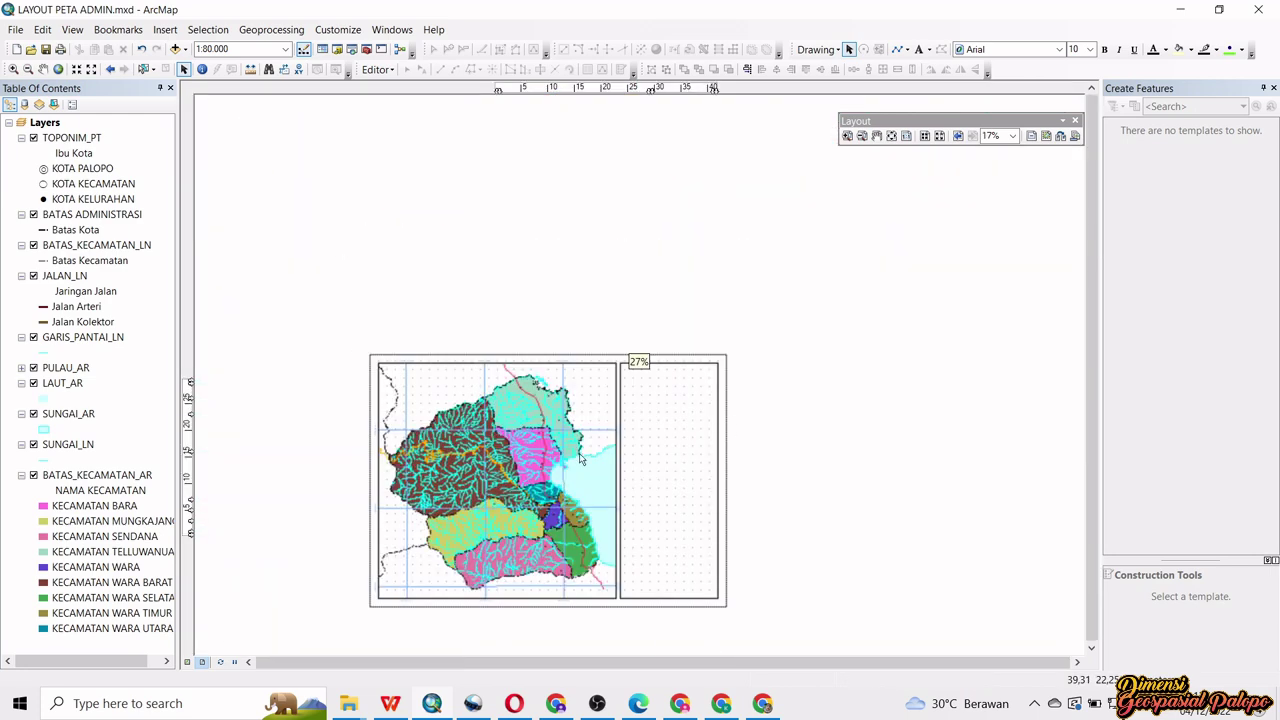
drag(664, 487, 671, 405)
scroll(710, 335, up, 1)
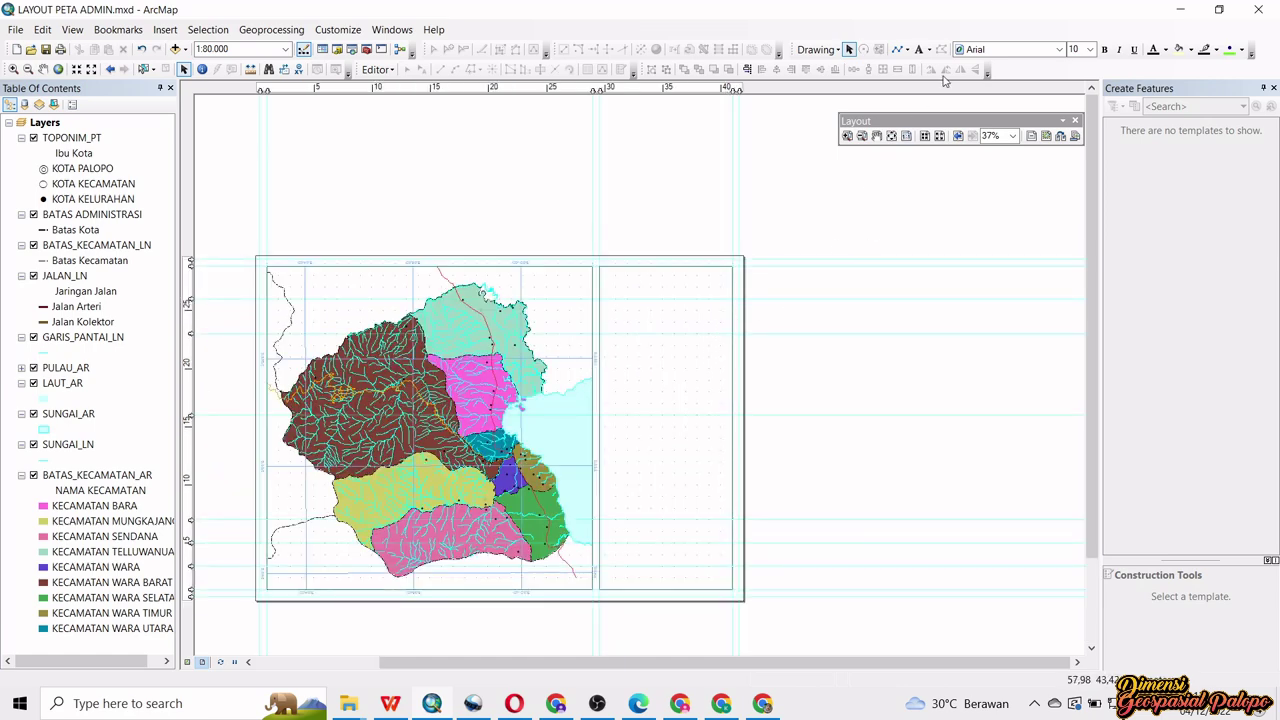
click(912, 49)
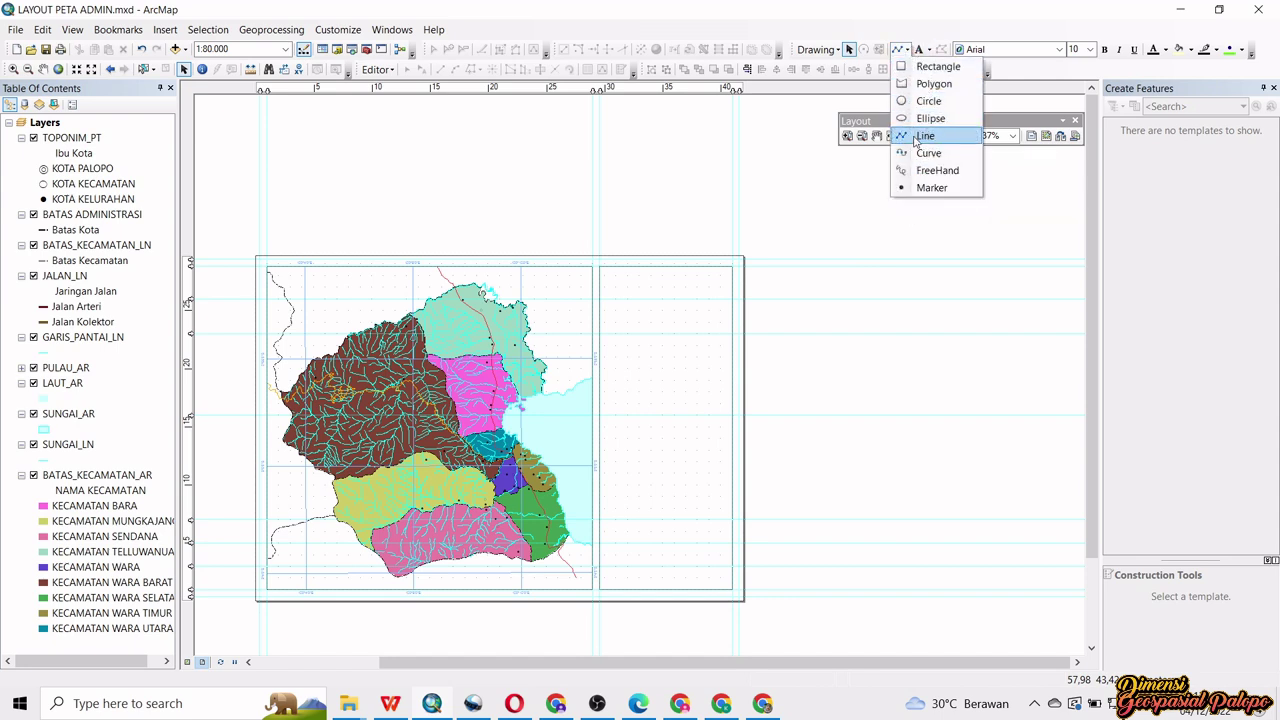
click(922, 136)
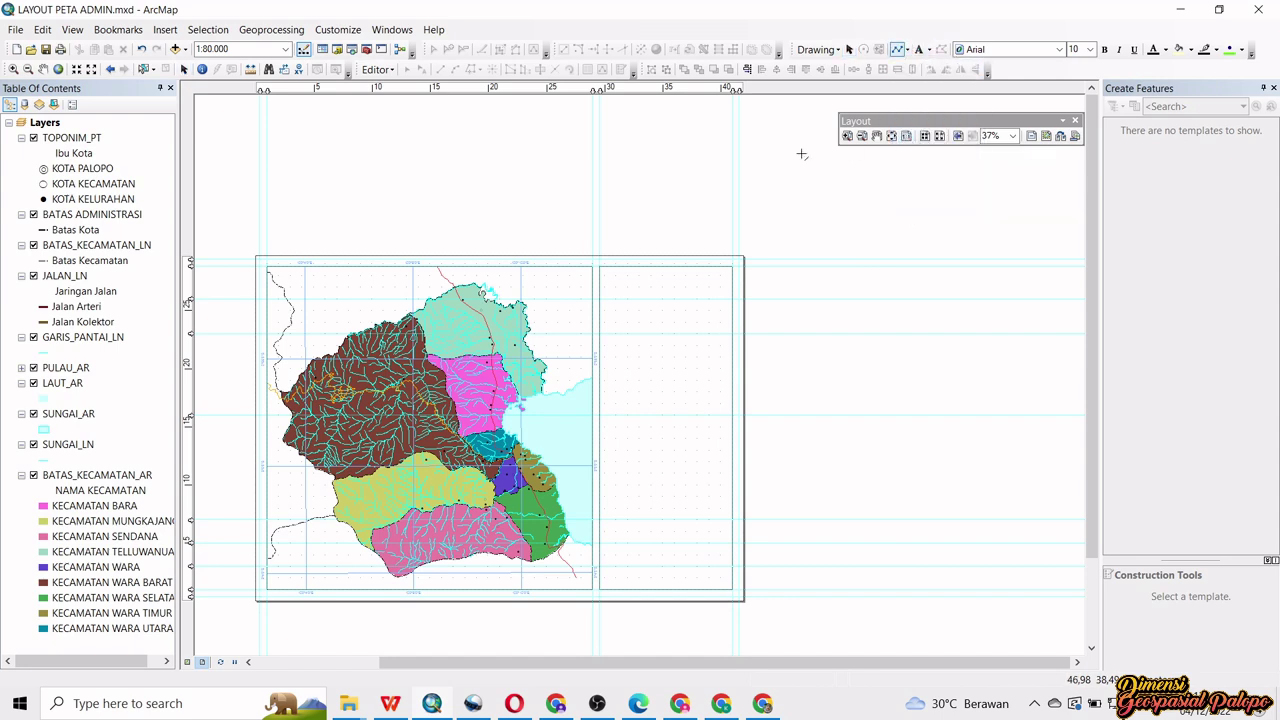
click(600, 298)
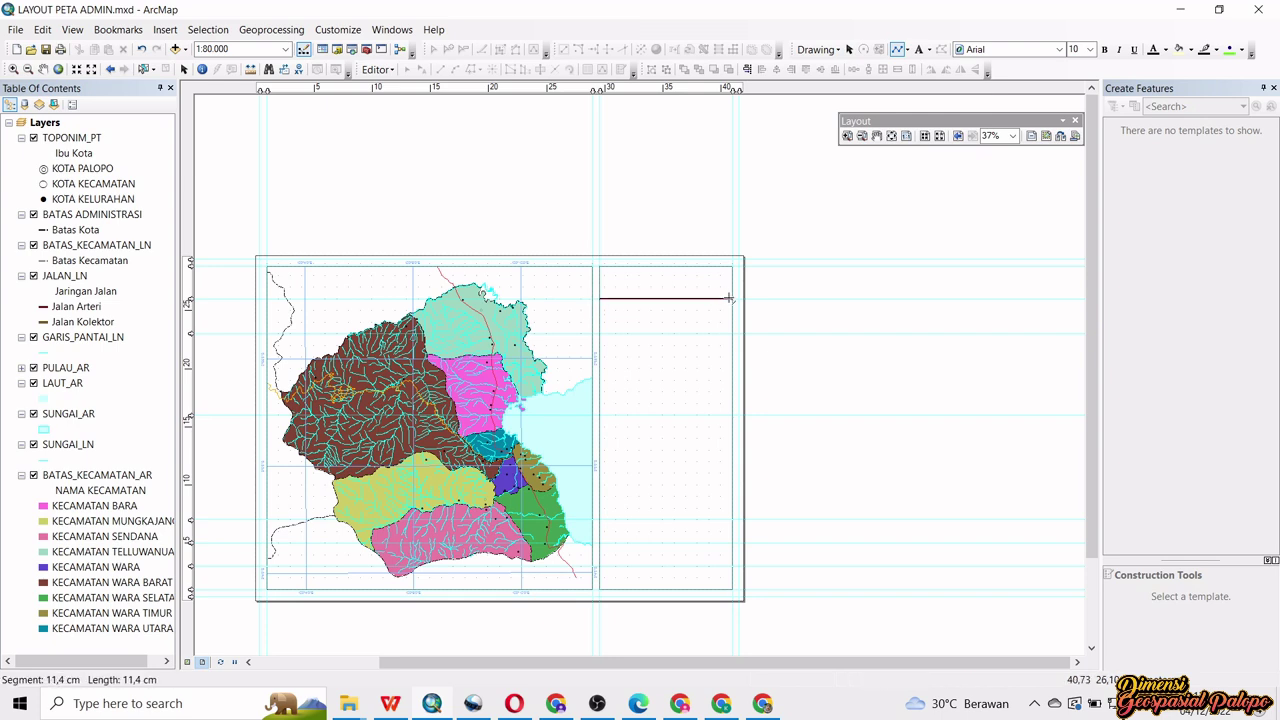
double_click(733, 298)
click(897, 49)
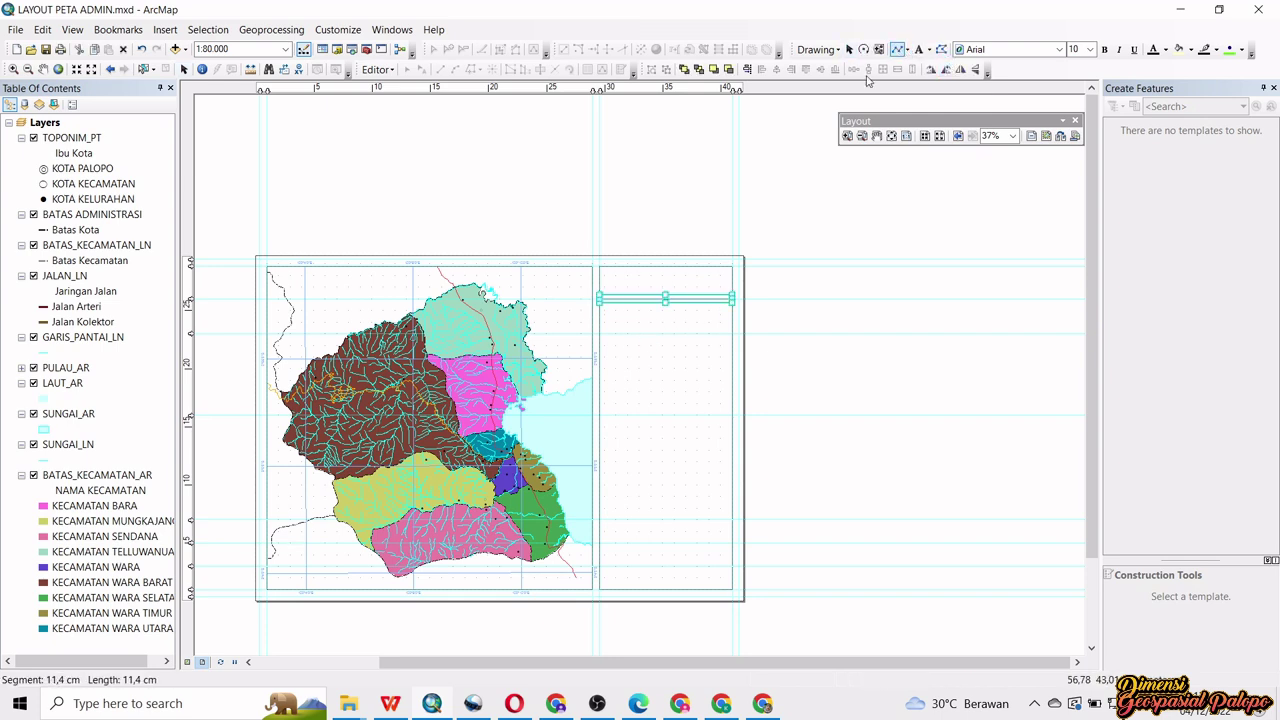
click(600, 333)
double_click(733, 333)
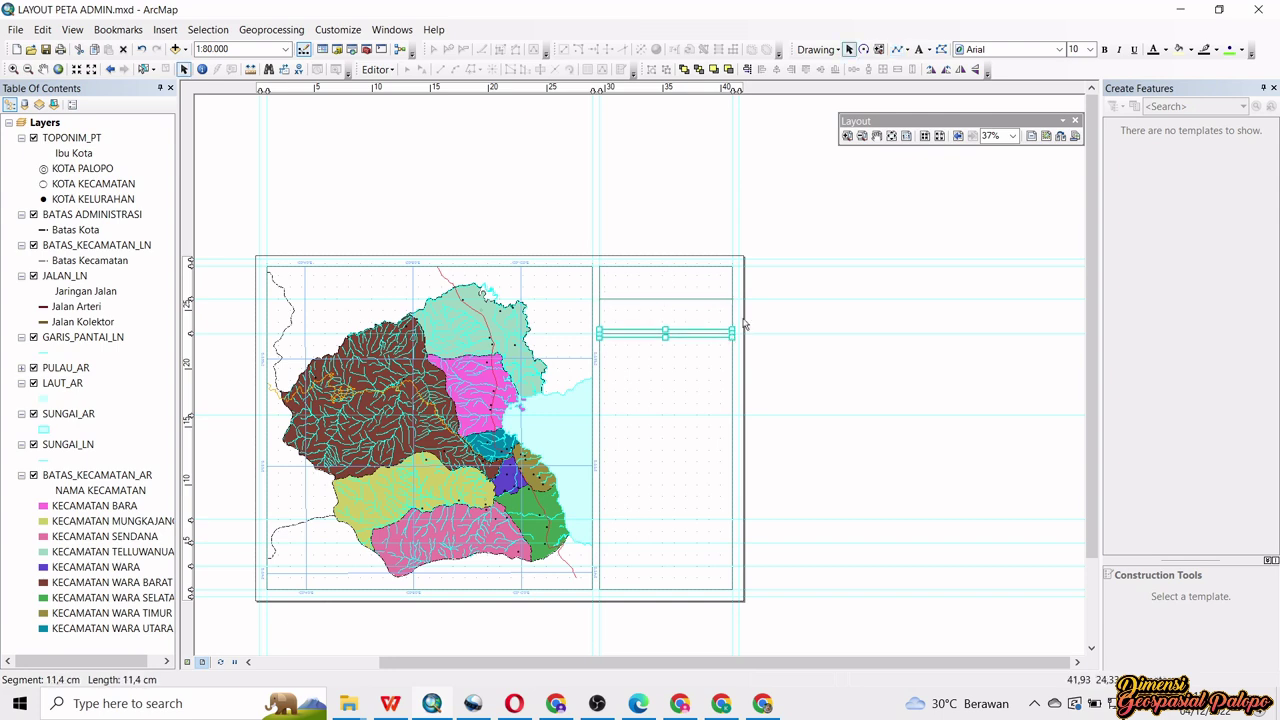
- Draw two more horizontal dividers, each about 11.4 cm long, across the side frame along the 16 cm and 7 cm guides
click(897, 49)
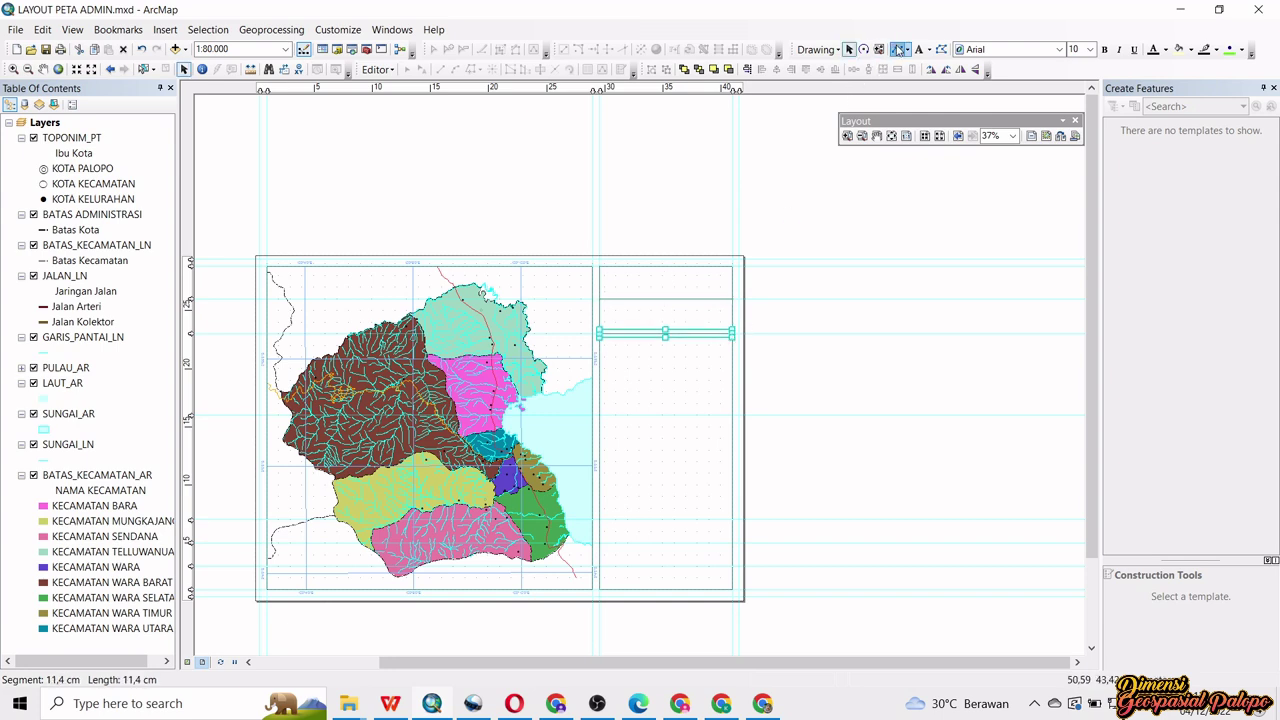
click(599, 414)
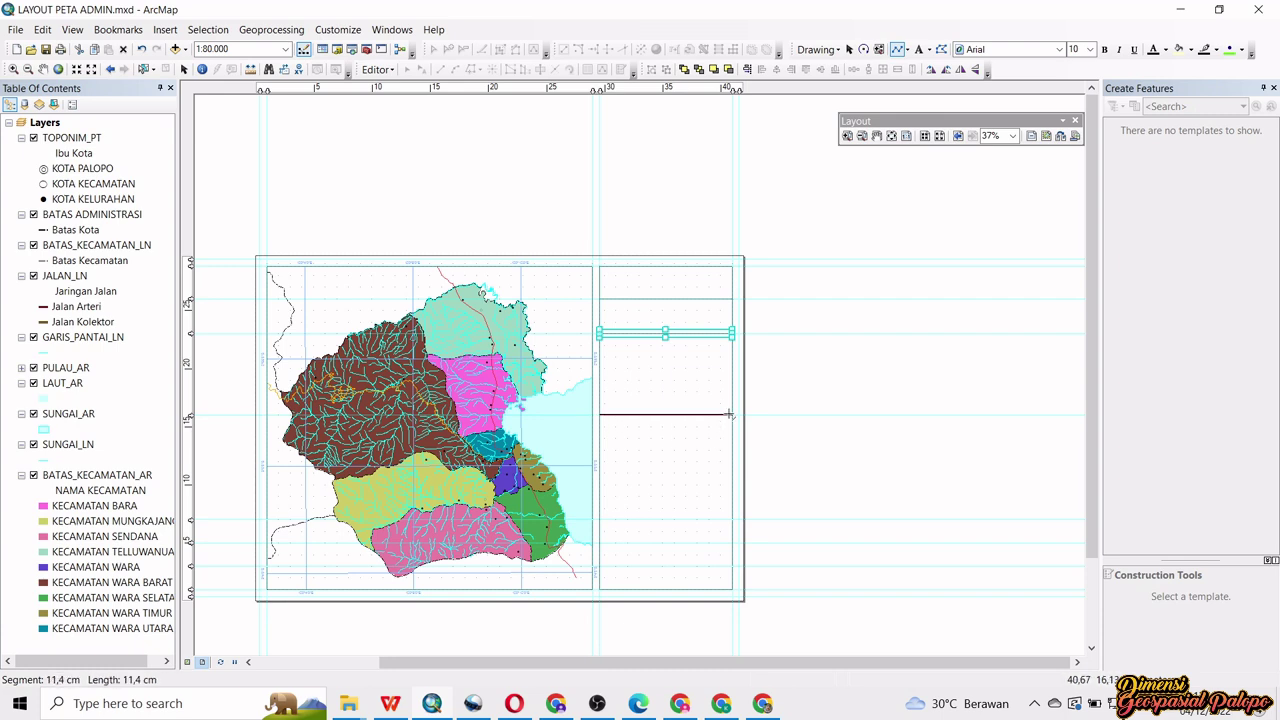
double_click(731, 414)
click(897, 49)
click(600, 519)
double_click(731, 520)
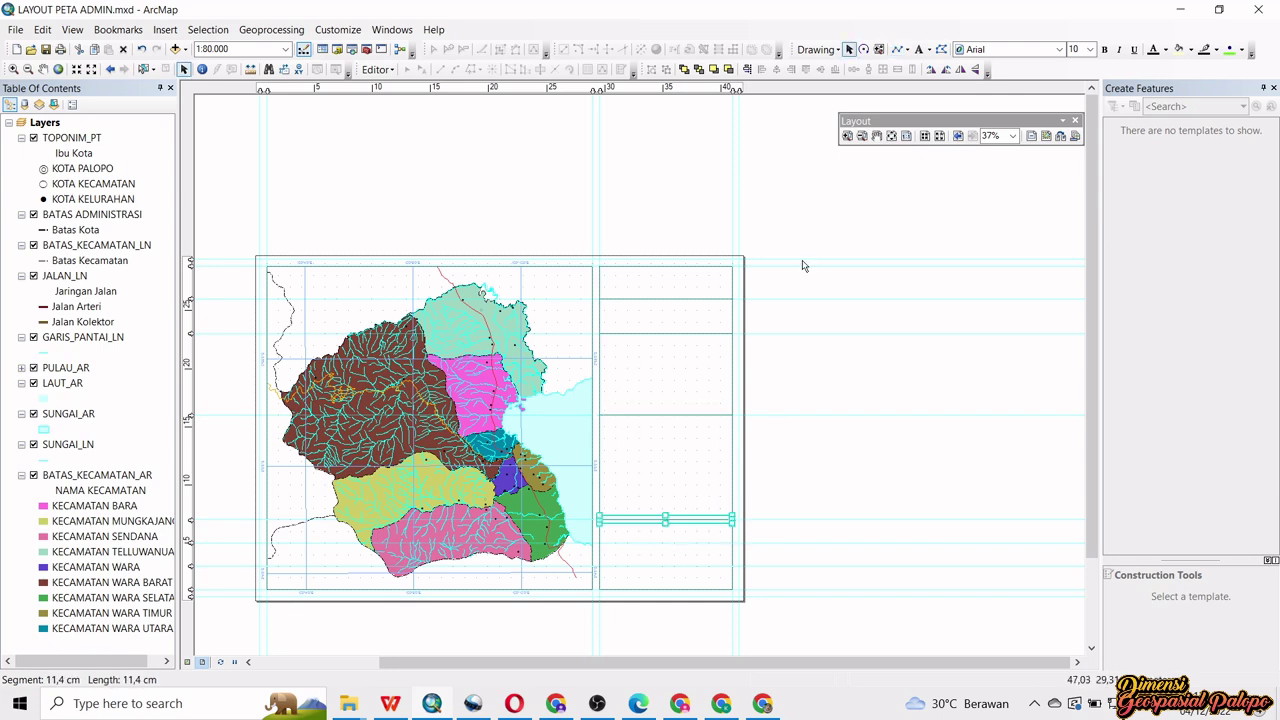
- Draw two horizontal divider lines, each about 11.4 cm long, across the side frame along the 5 cm and 3 cm guides
click(897, 49)
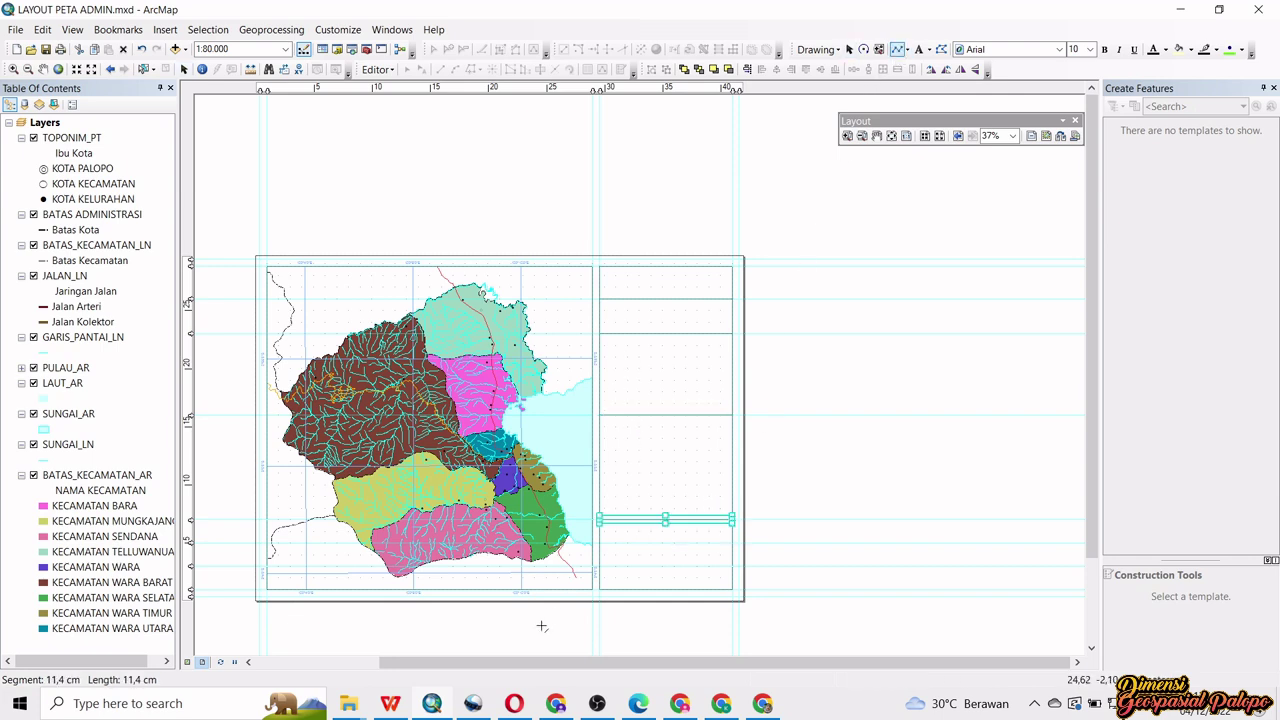
click(600, 542)
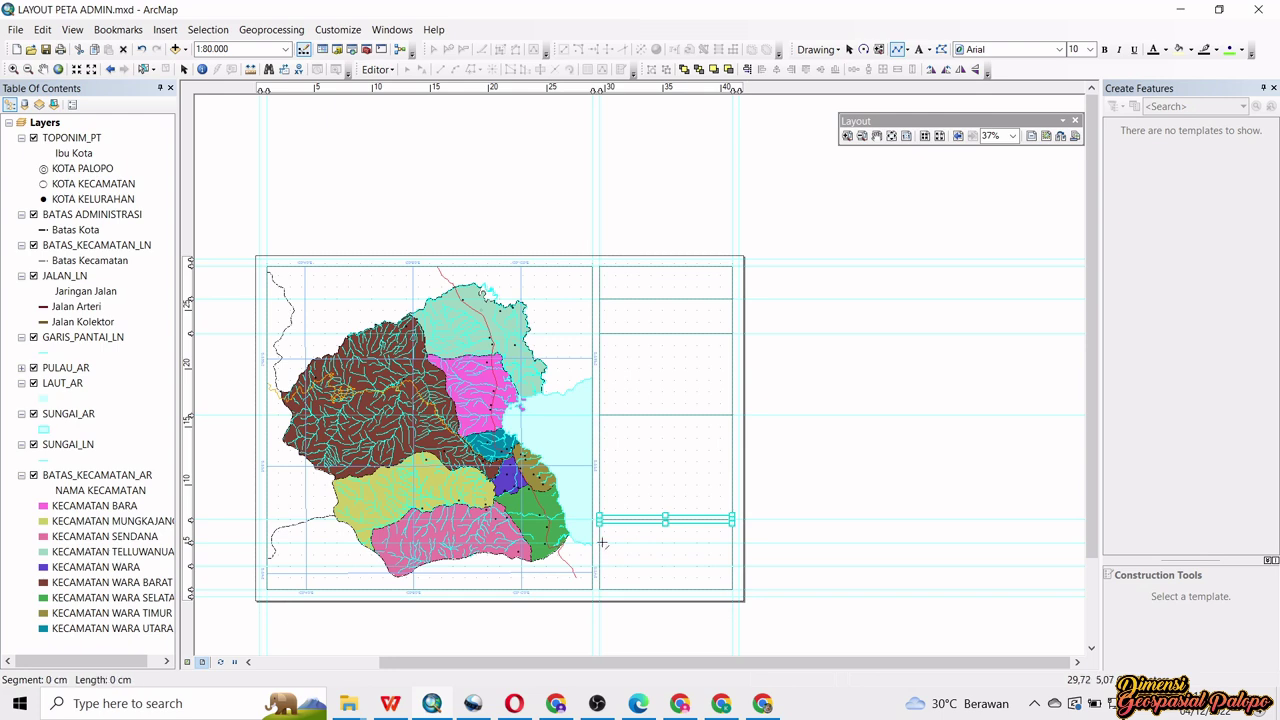
double_click(731, 542)
click(897, 49)
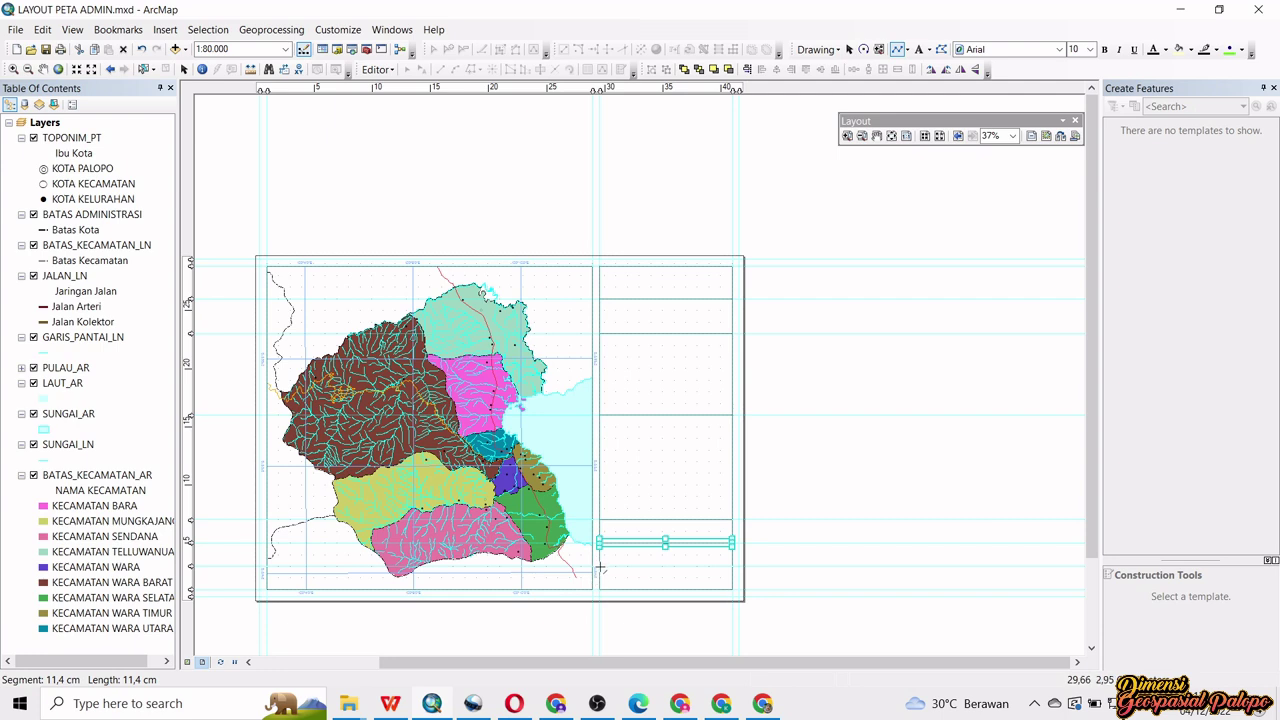
click(601, 567)
double_click(732, 566)
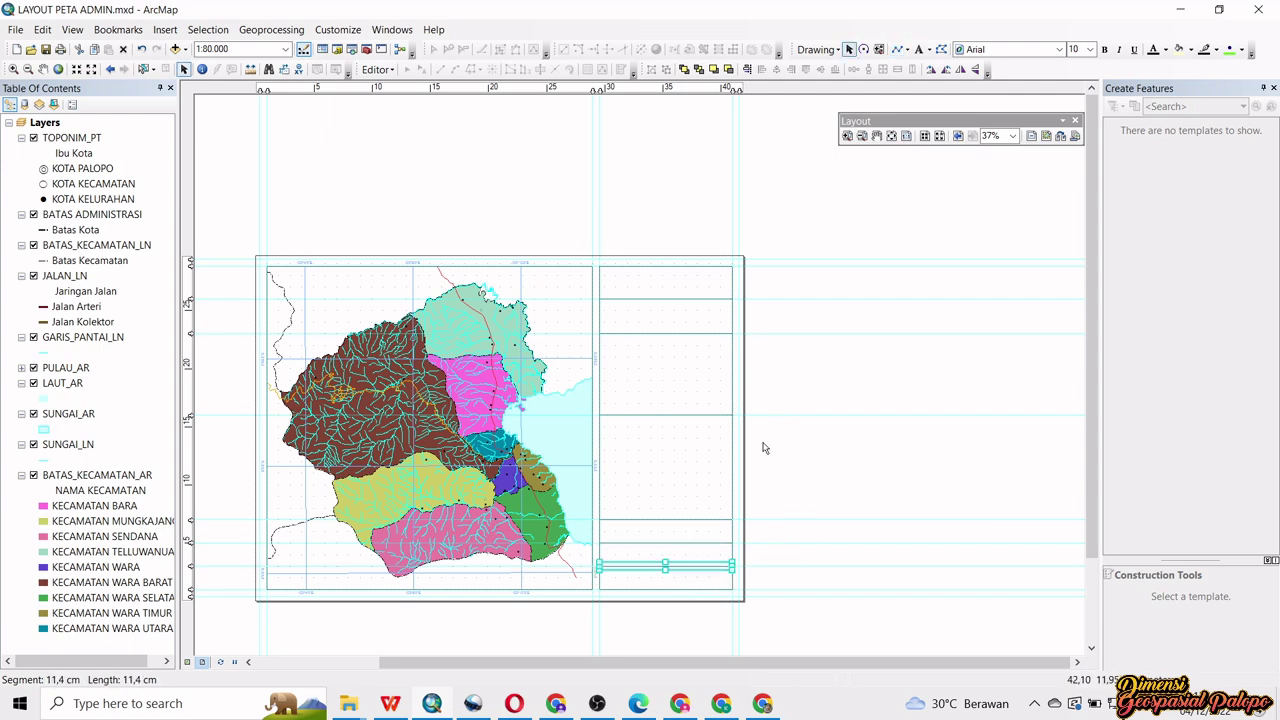
click(821, 411)
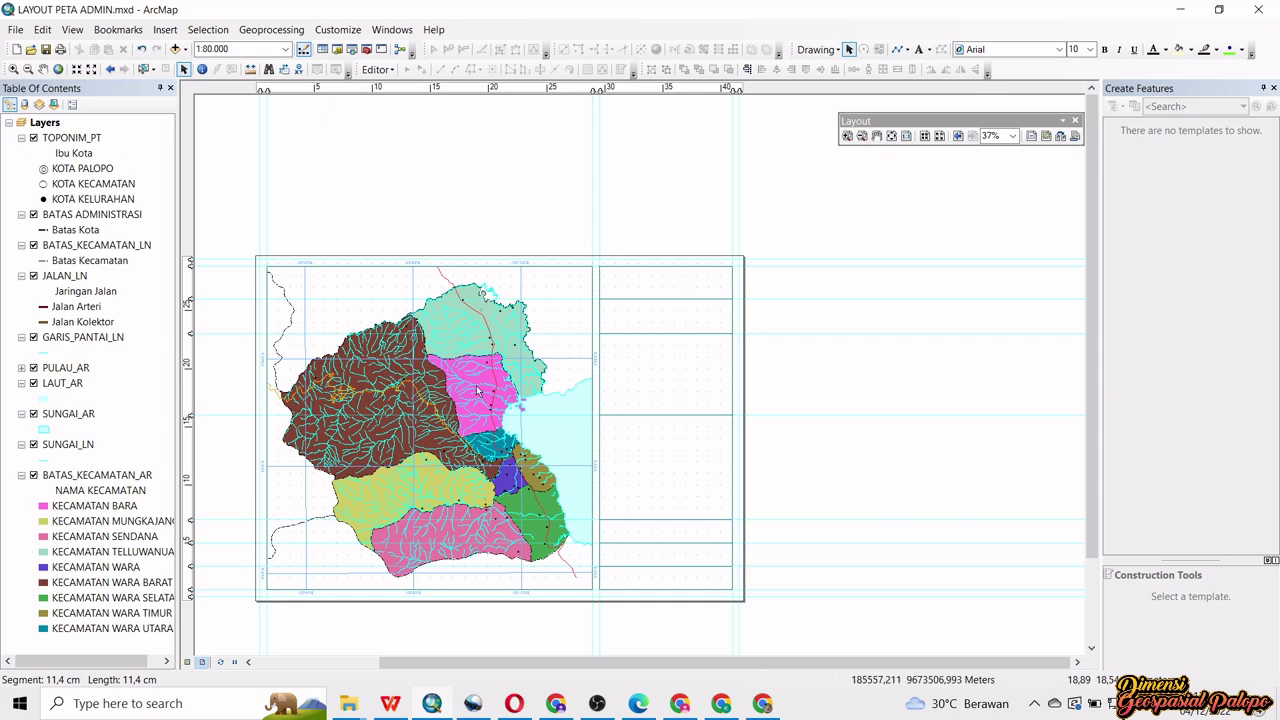
- Place a new text element on the layout just above the side frame
drag(510, 390, 608, 326)
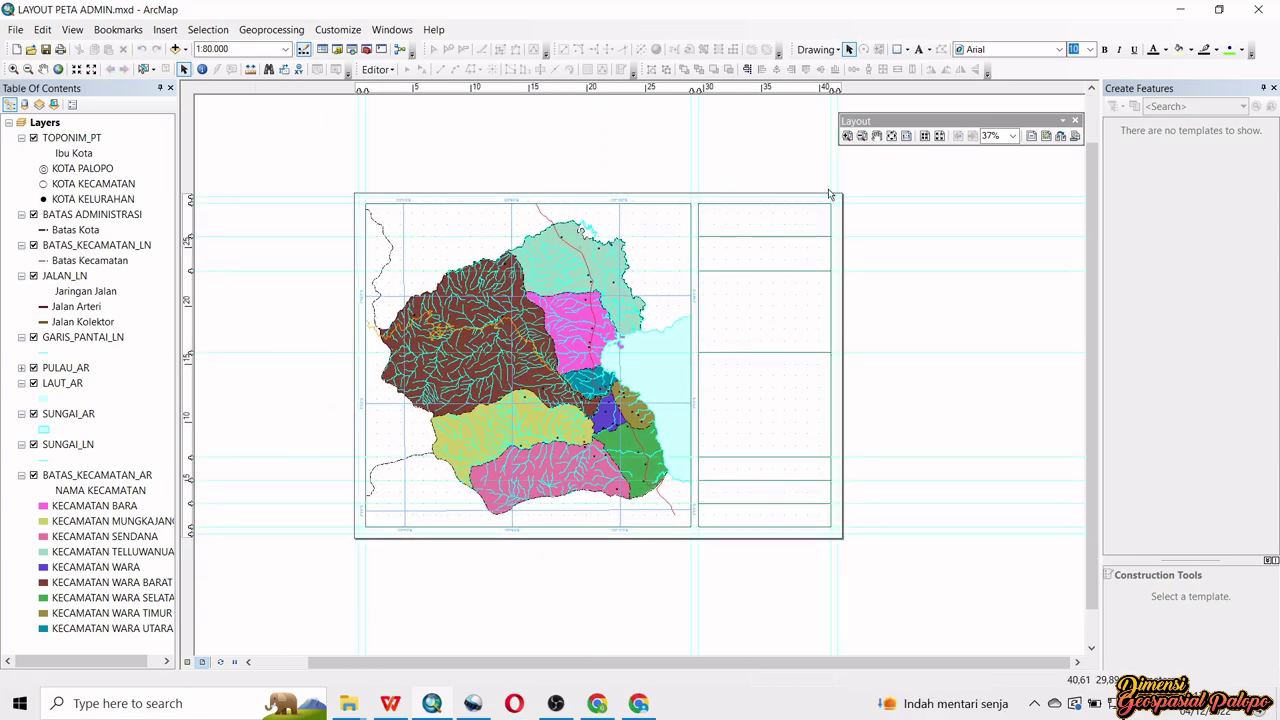
click(920, 50)
scroll(786, 178, up, 3)
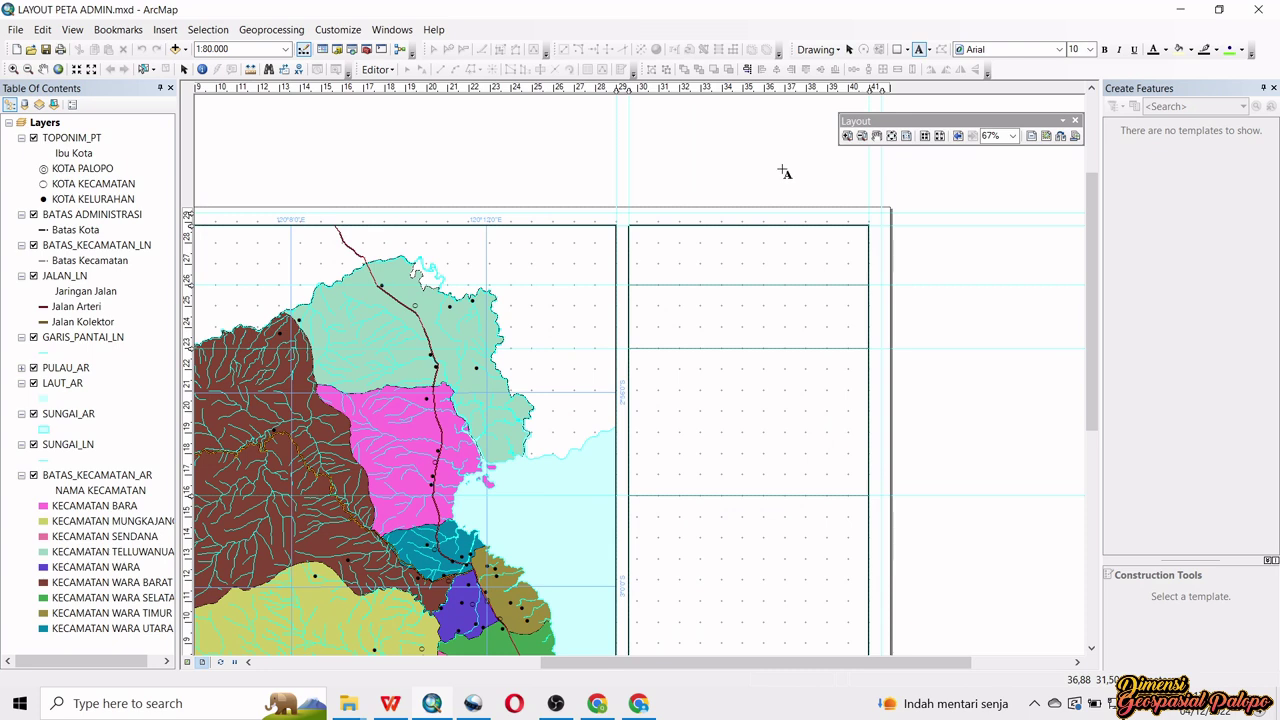
click(693, 188)
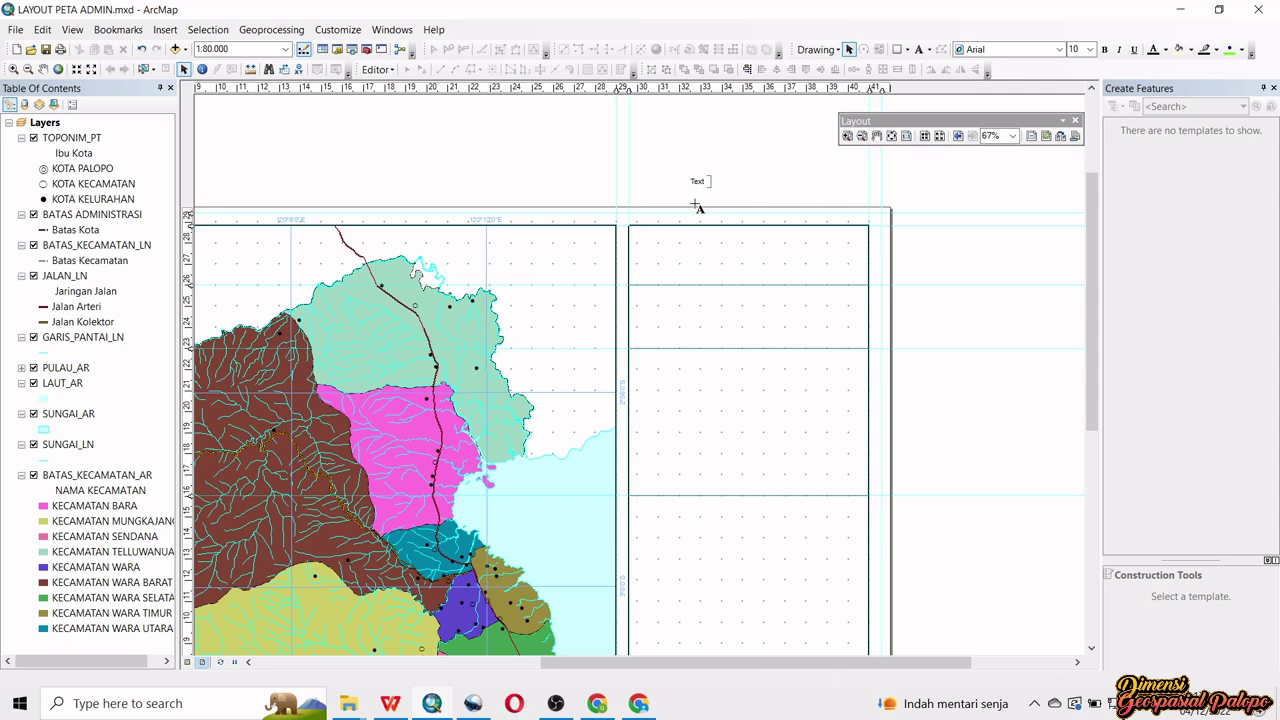
click(710, 190)
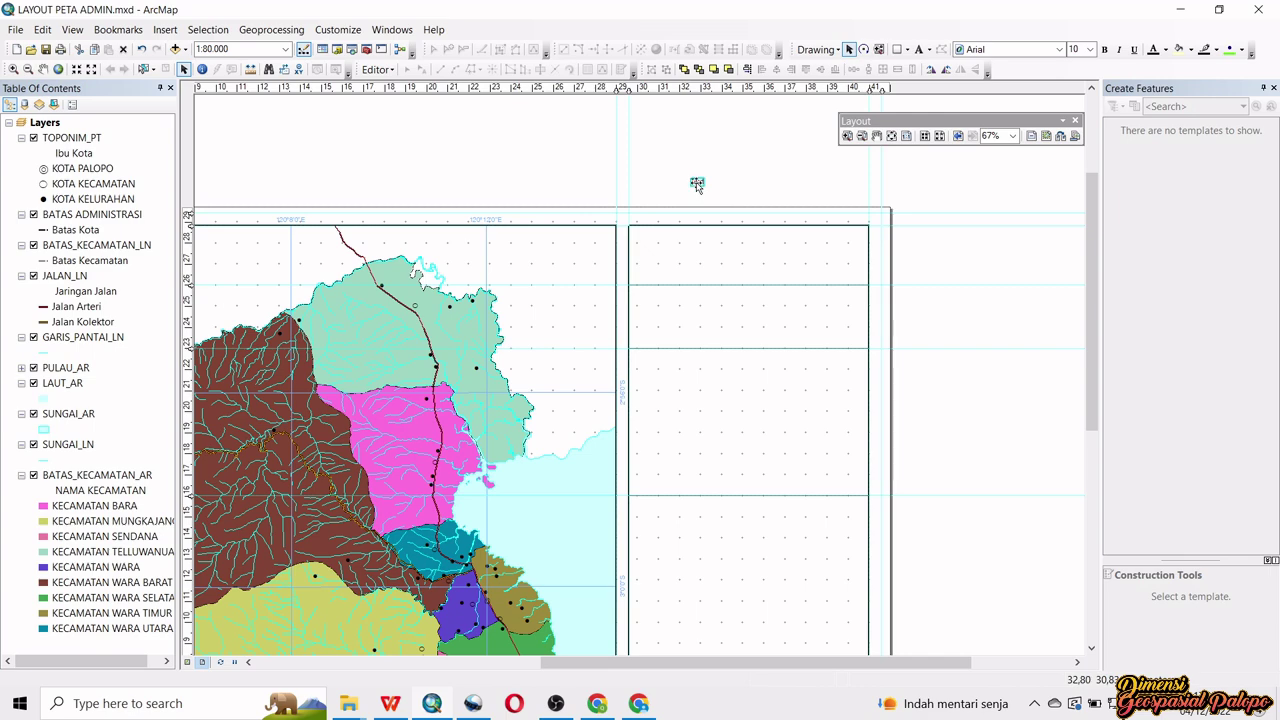
- Set the text element's content to three lines: PETA ADMINISTRASI KOTA PALOPO, PROVINSI SULAWESI SELATAN, TAHUN 2022
double_click(697, 184)
drag(697, 190, 798, 217)
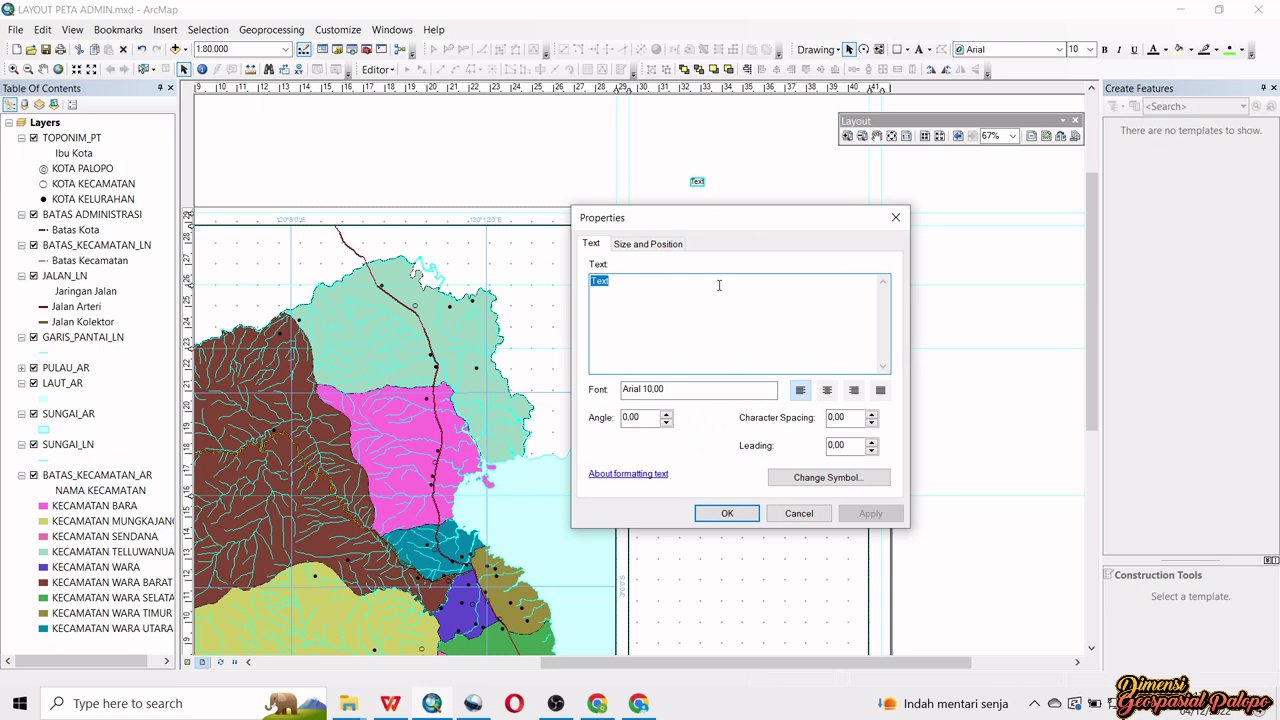
text(PETA ADMINISTRASI KOTA PALOPO)
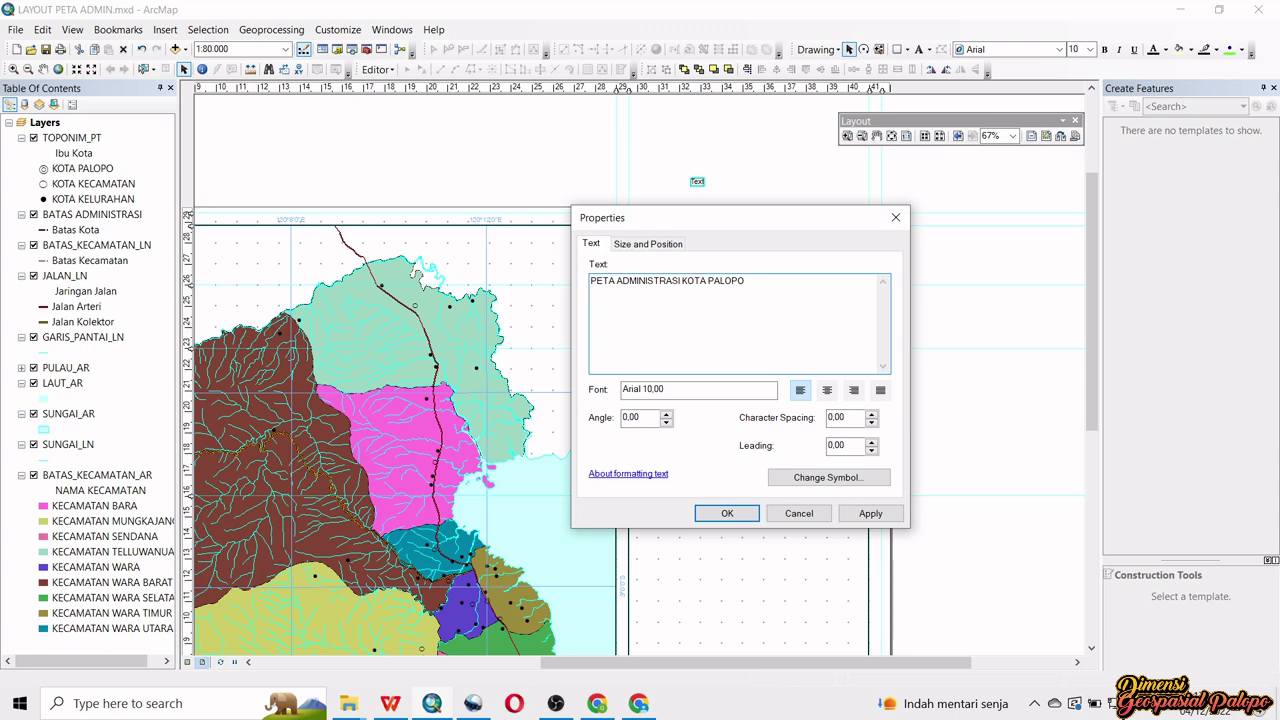
key(Return)
text(PRO)
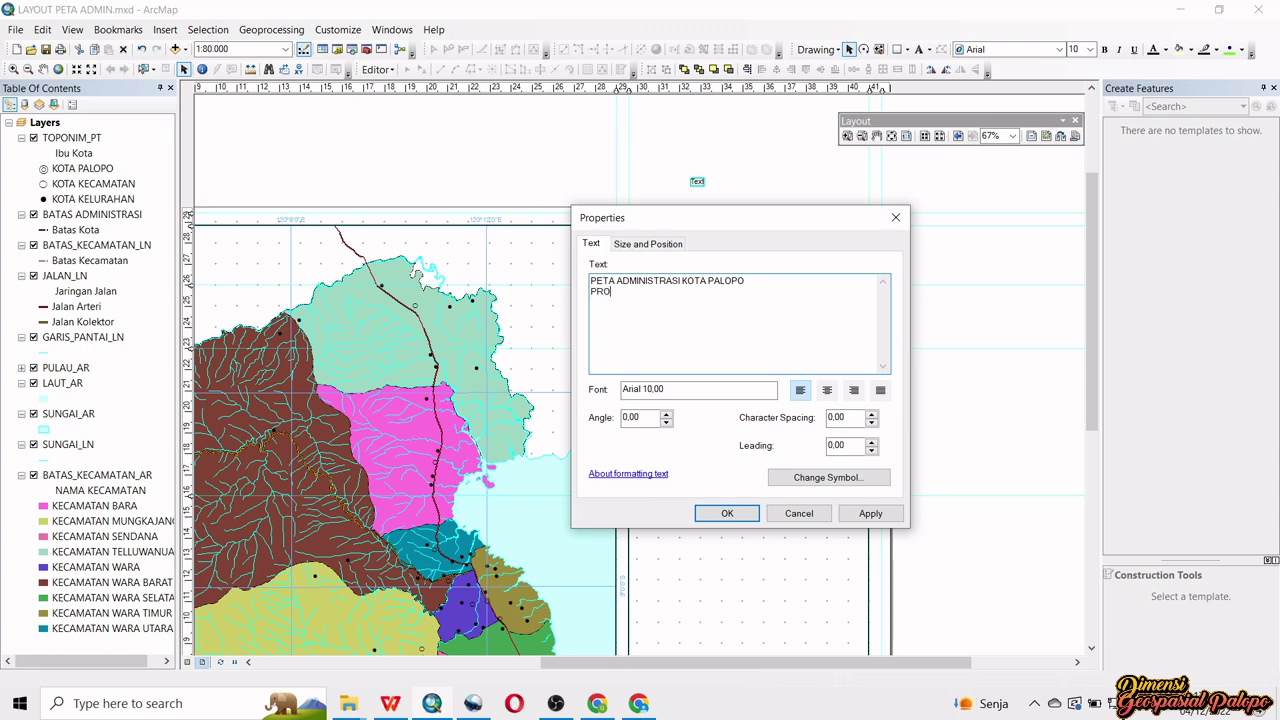
text(VINSI SULAWESI S)
text(ELATAN)
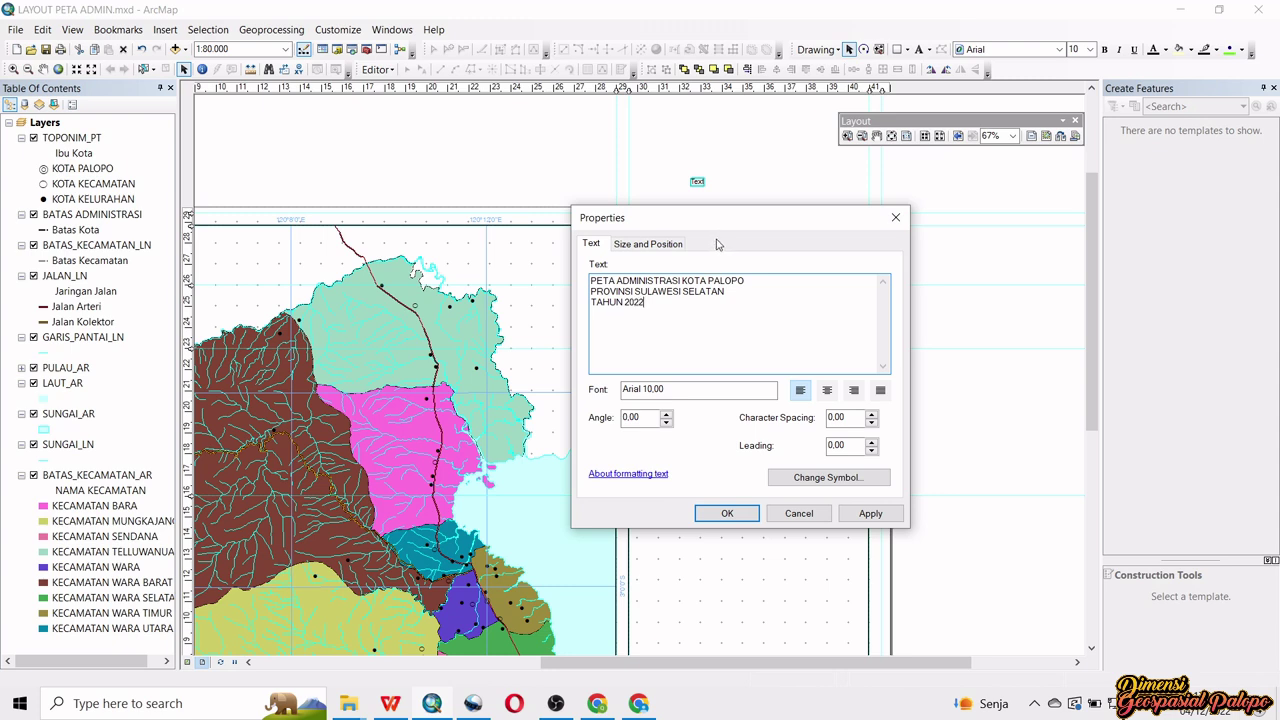
- Format the map title in bold SansSerif at size 15 with centred alignment
click(822, 479)
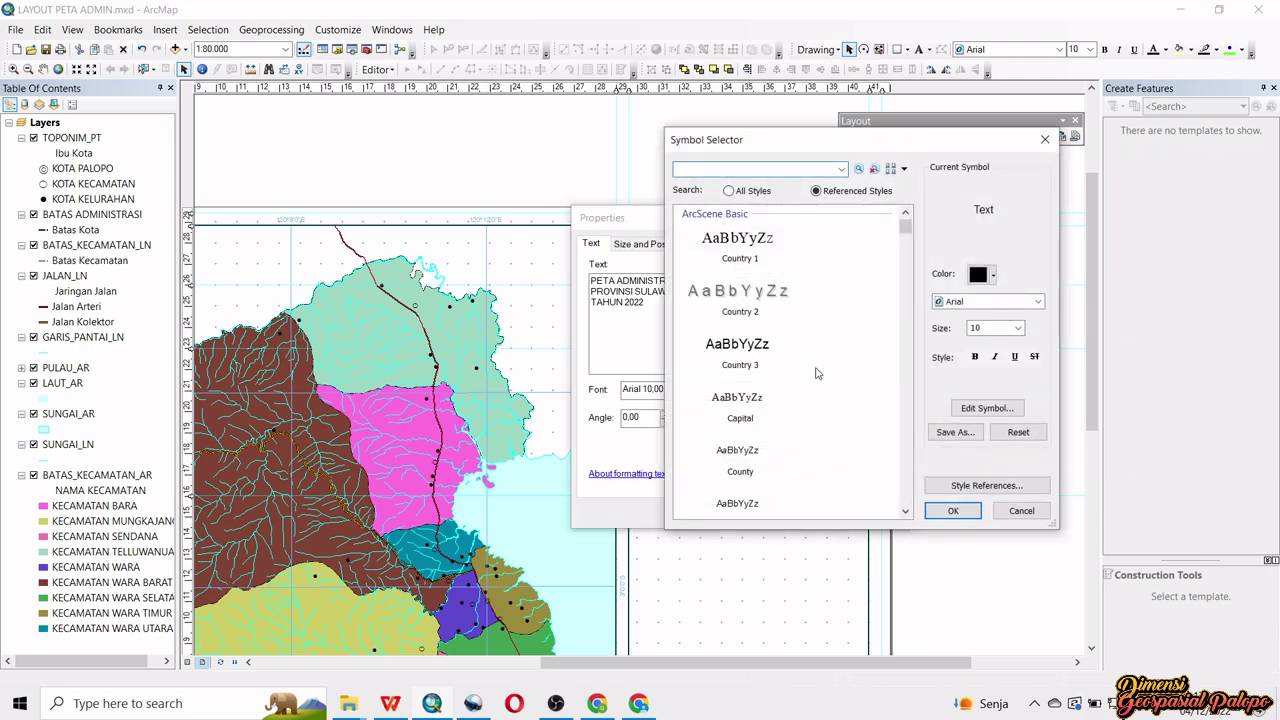
click(968, 303)
key(s)
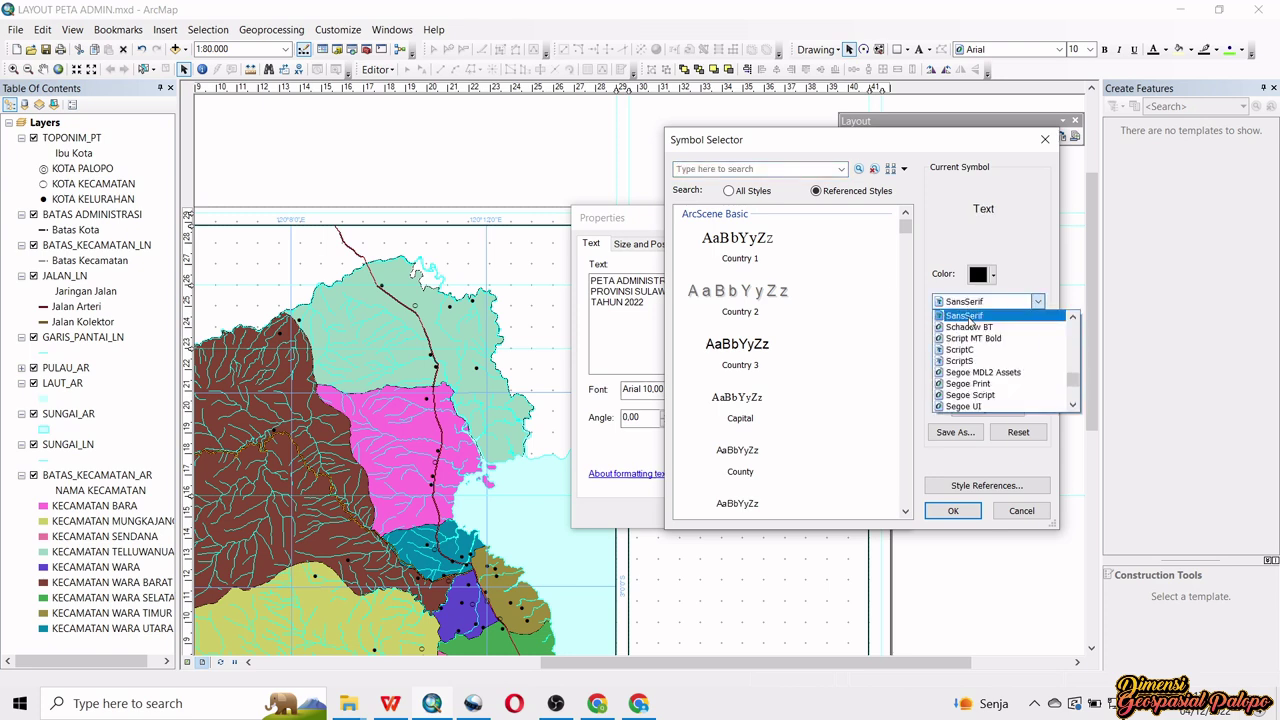
click(971, 318)
double_click(980, 329)
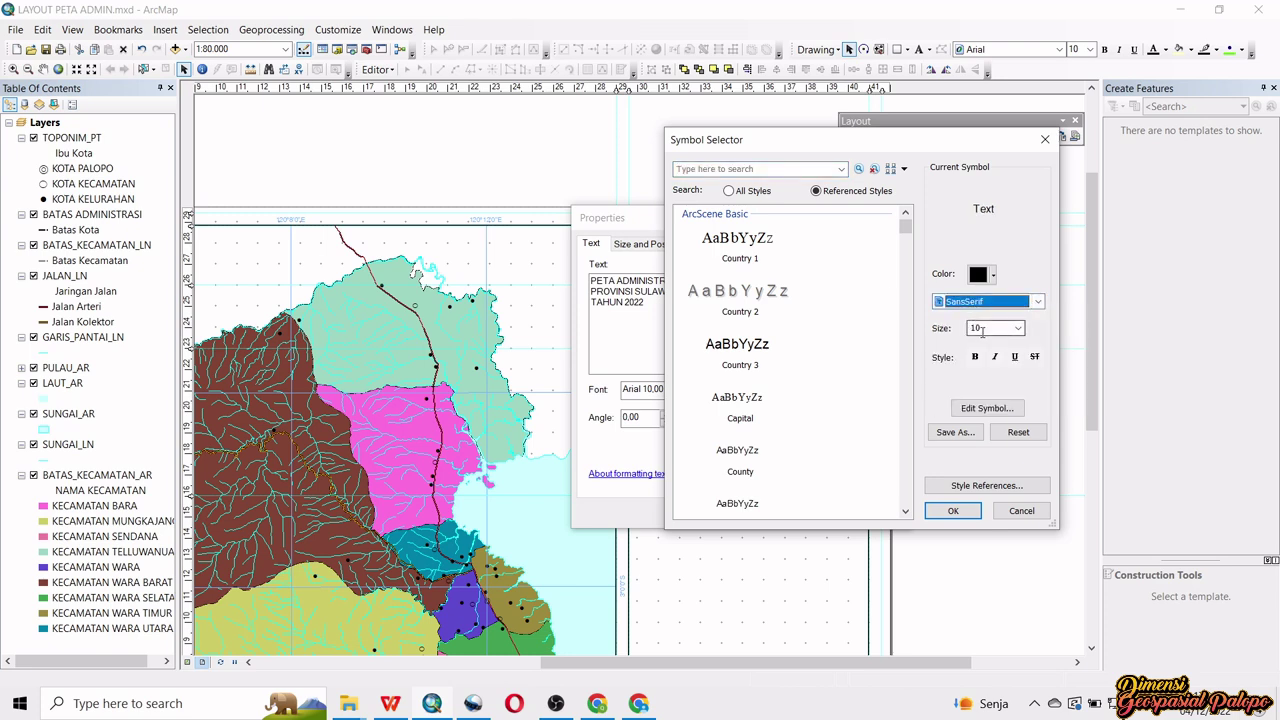
text(15)
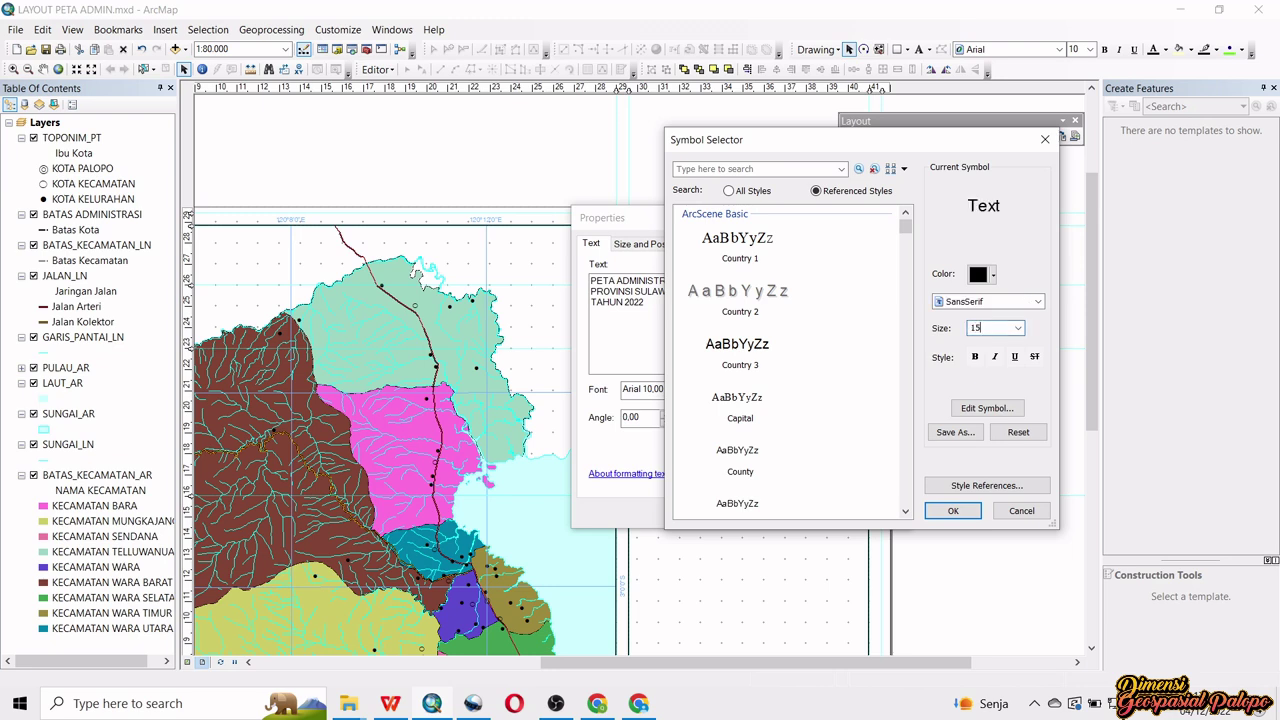
click(975, 357)
click(937, 512)
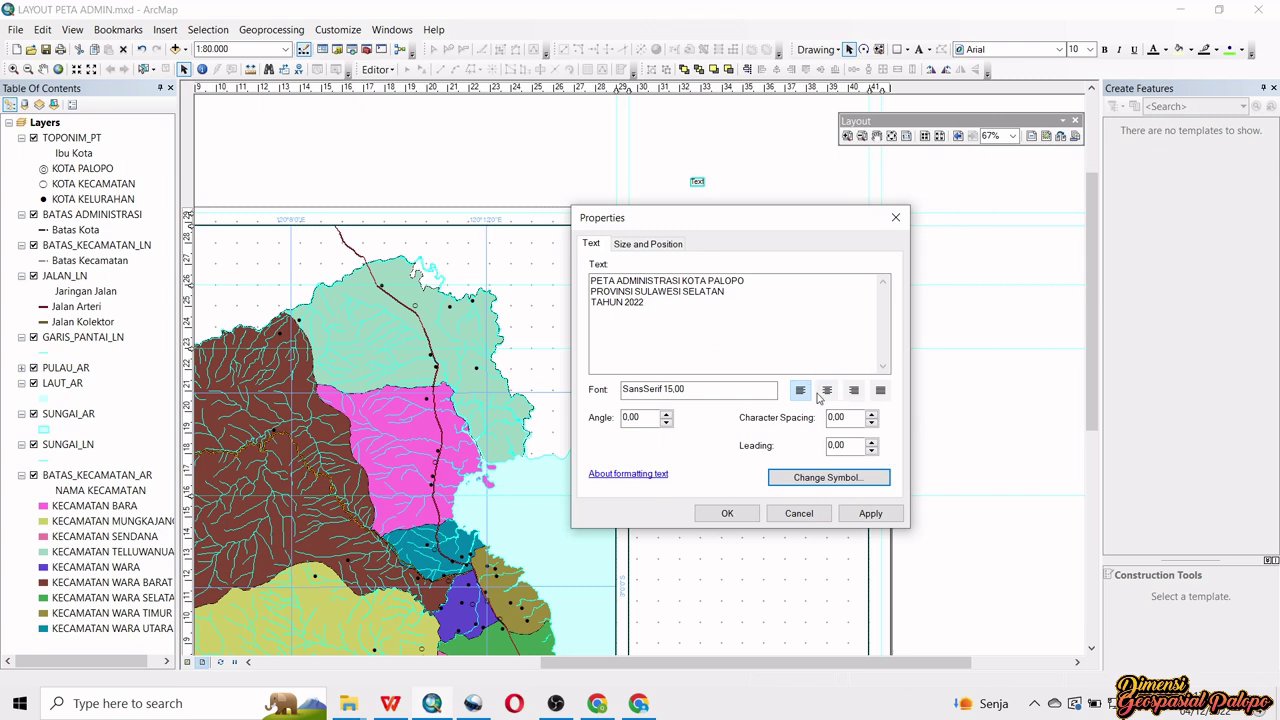
click(827, 391)
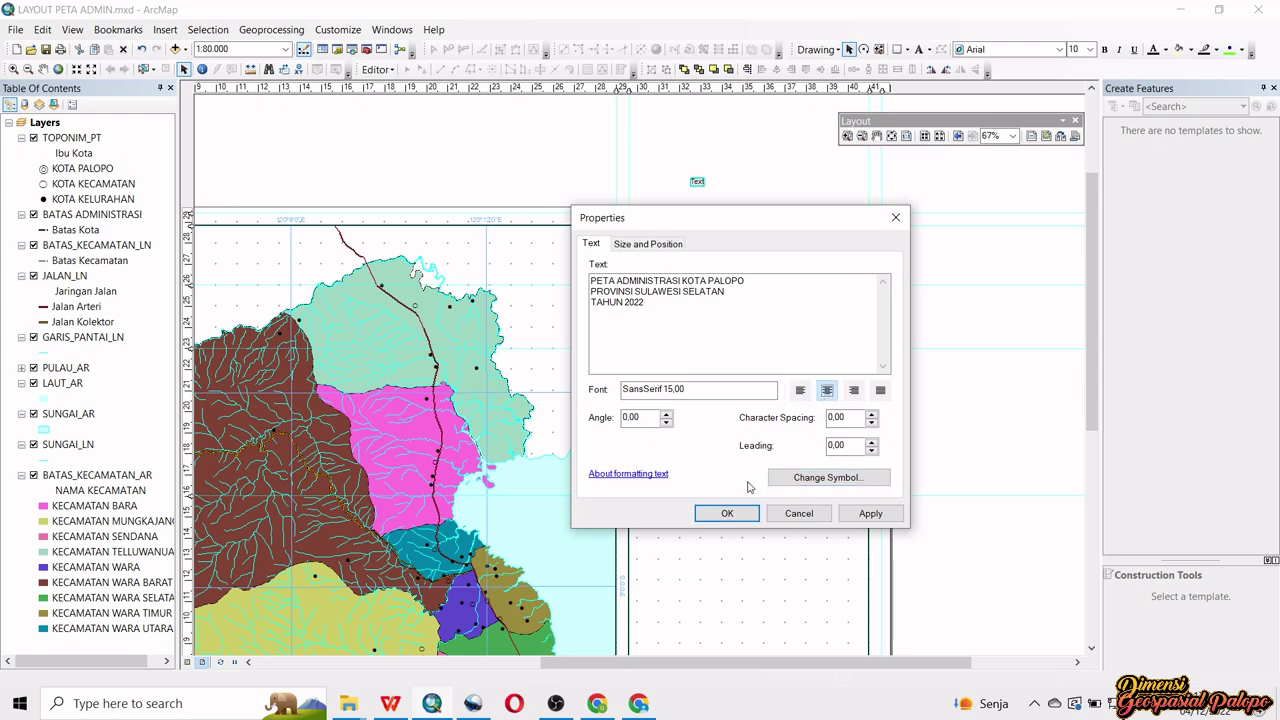
click(727, 514)
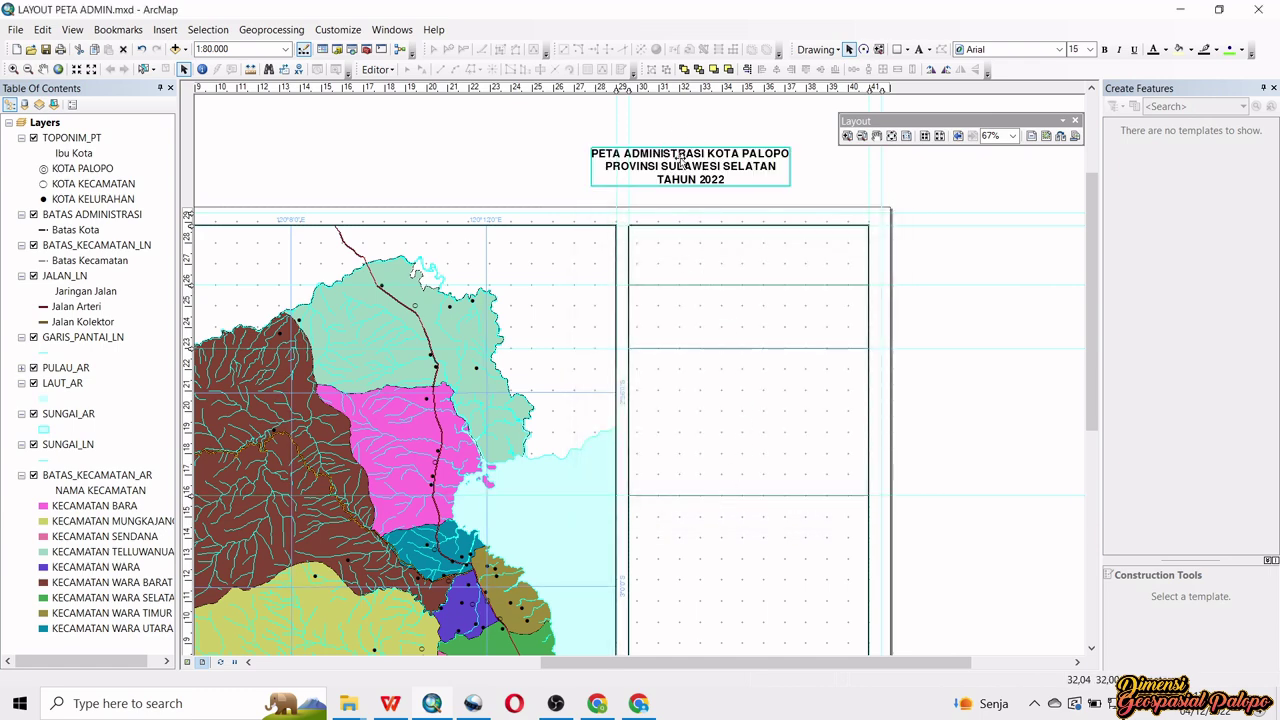
- Move the map title into the uppermost section of the side frame and nudge it down until it sits centred there
drag(686, 170, 744, 256)
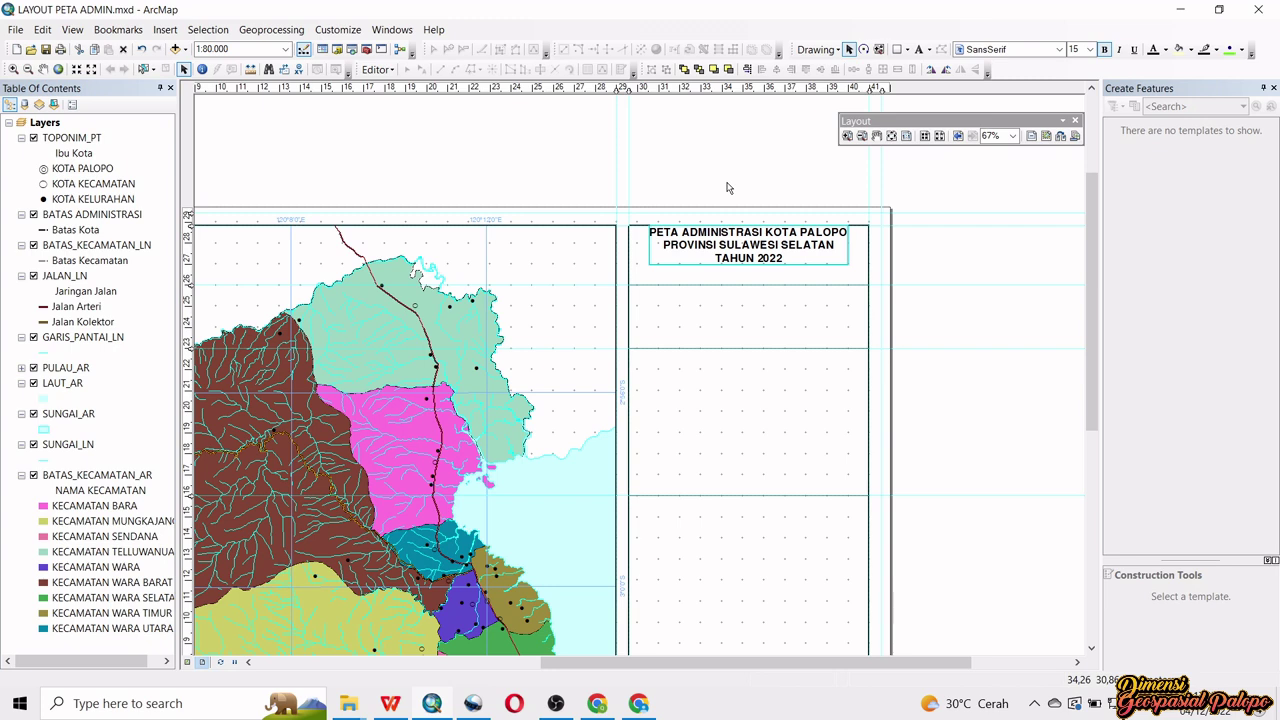
key(Down)
key(Down)
key(Down)
key(Down)
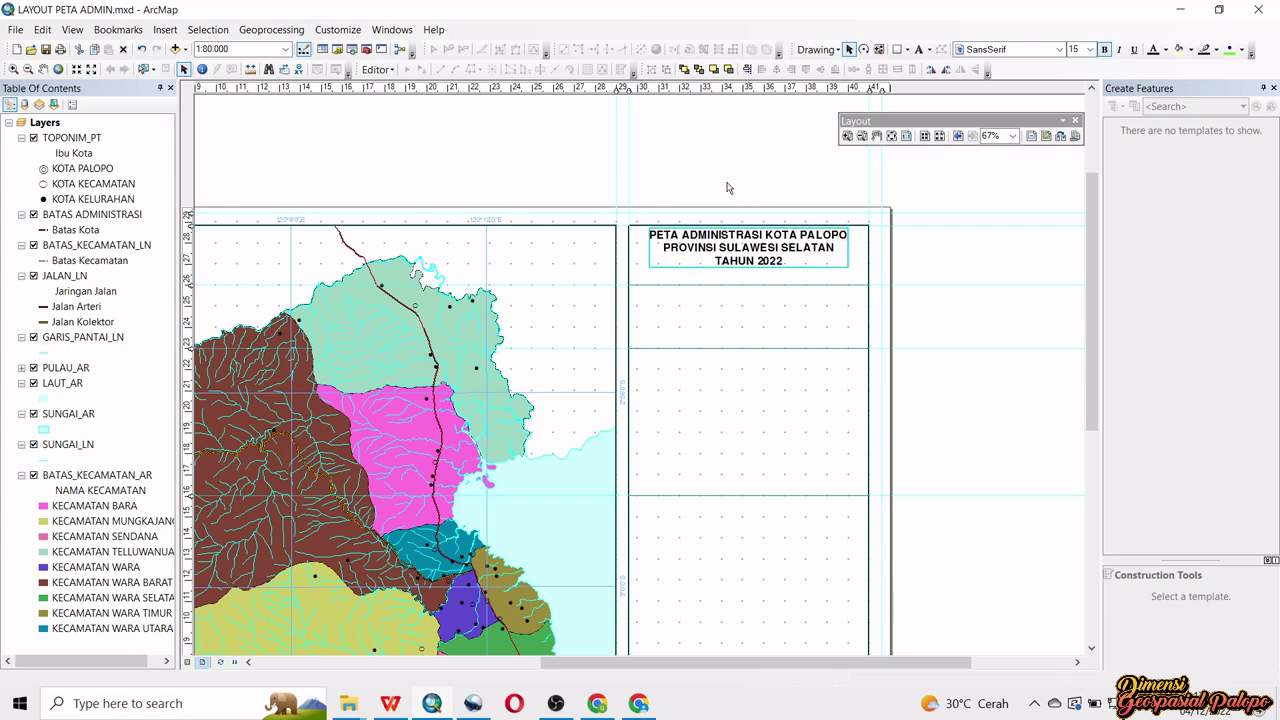
key(Down)
key(Down)
key(Down)
key(Down)
key(Down)
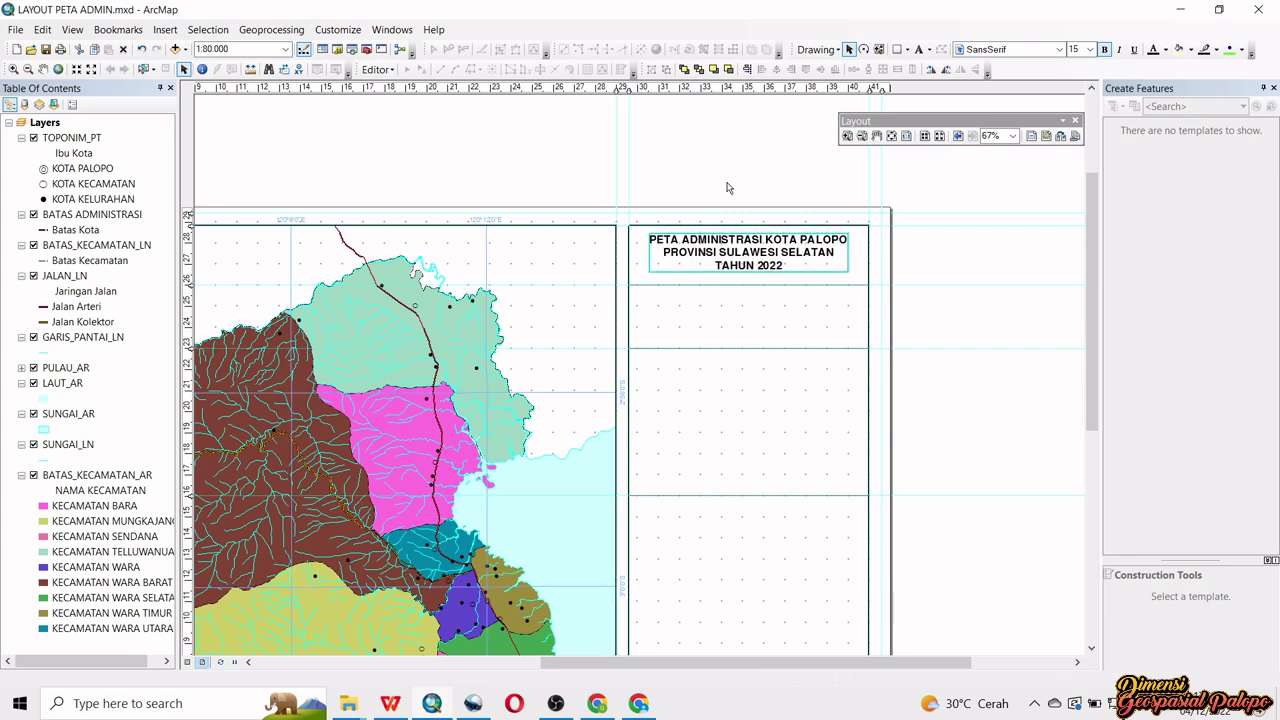
key(Down)
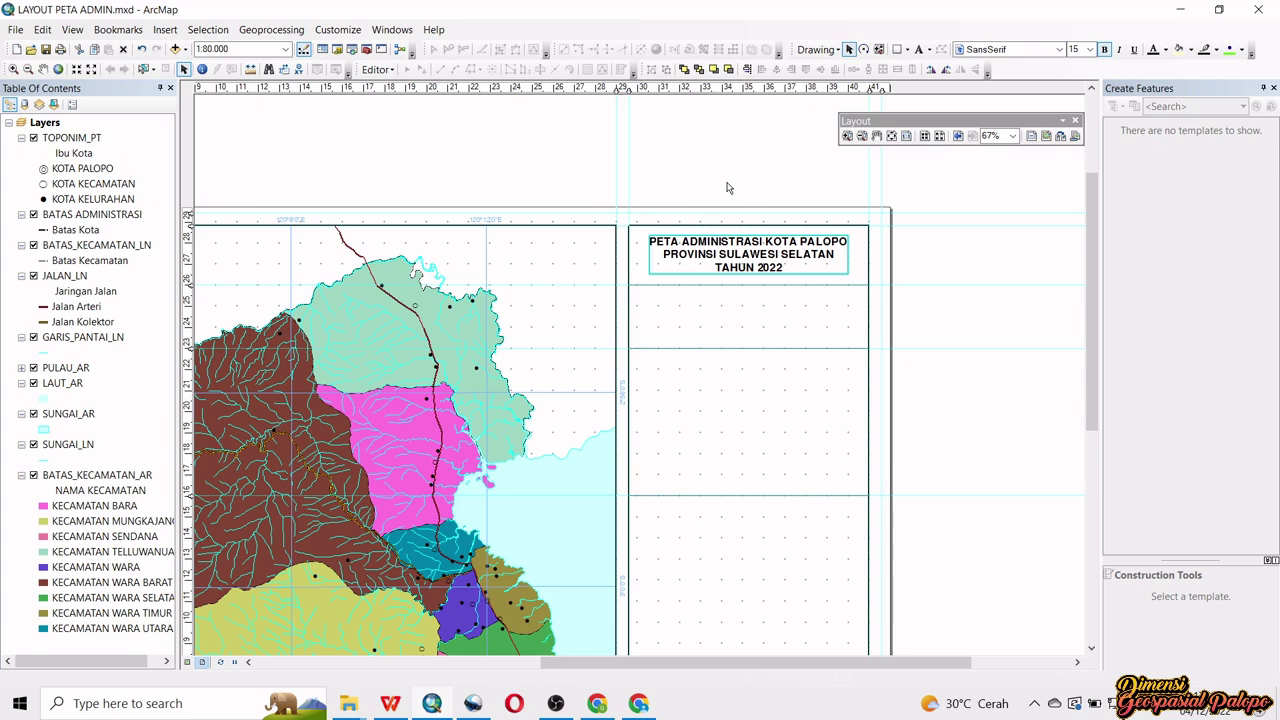
key(Down)
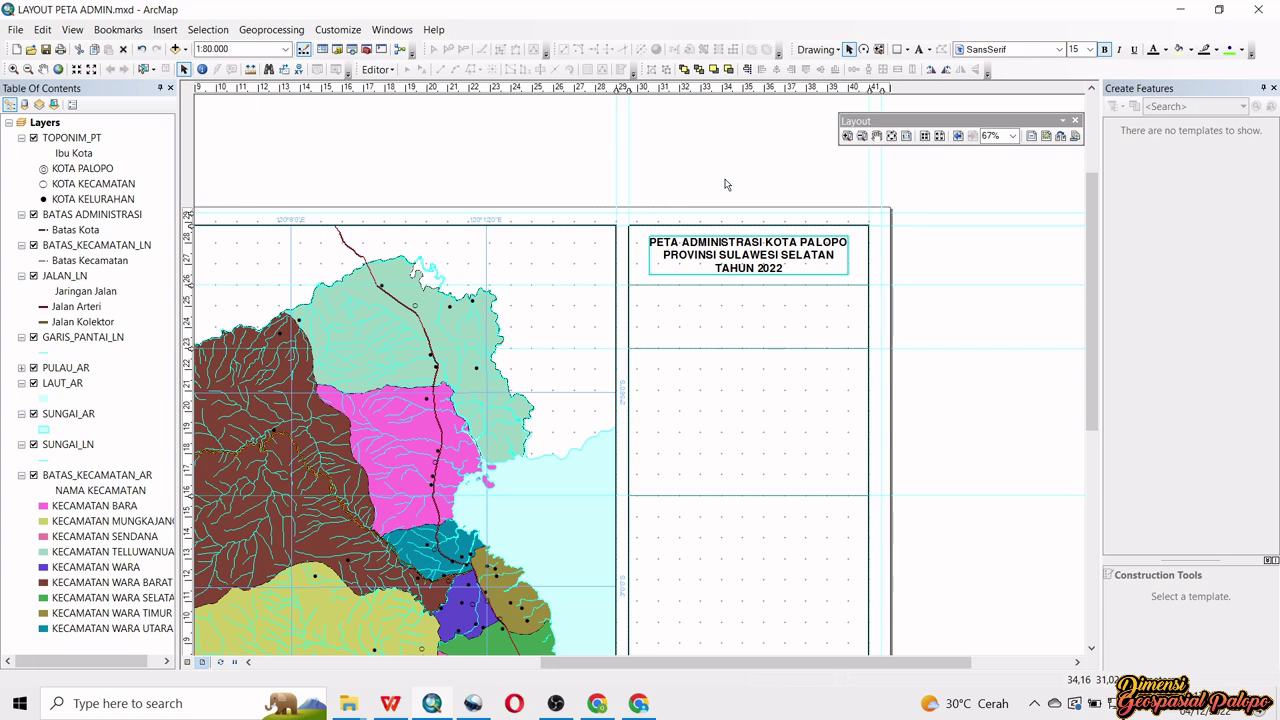
click(727, 184)
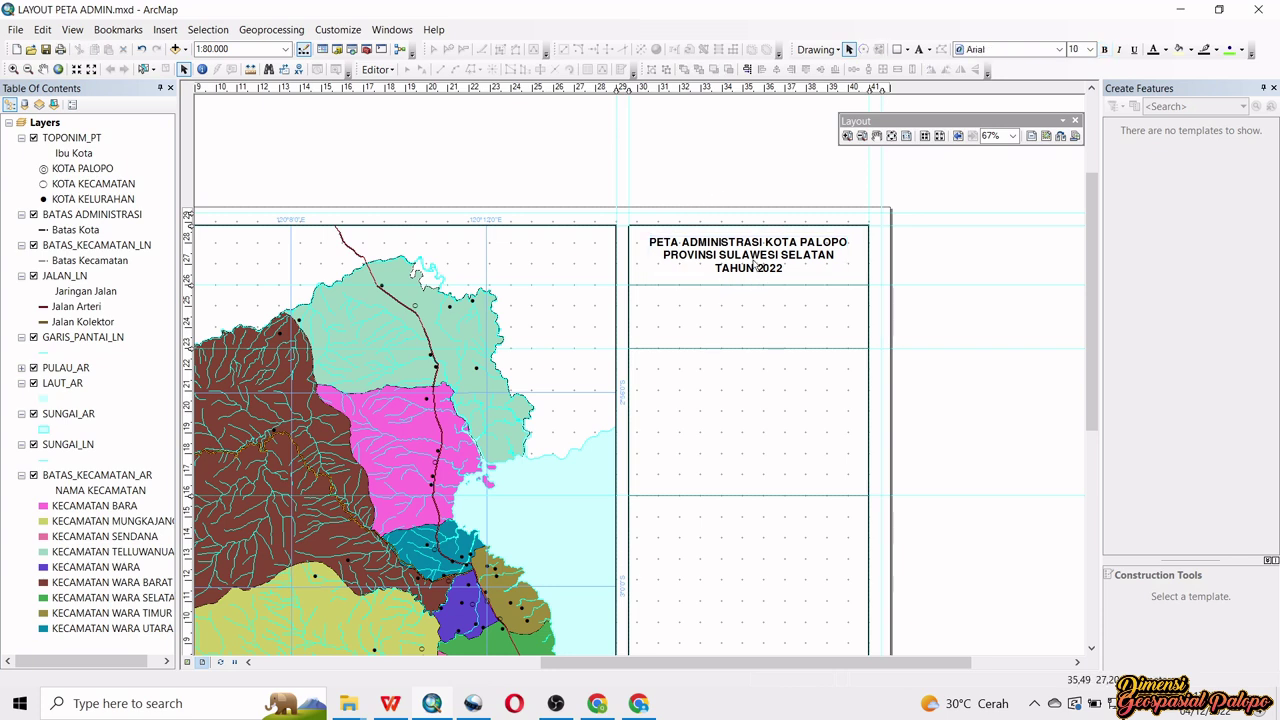
- Insert an ESRI North 11 north arrow into the layout
scroll(755, 265, up, 3)
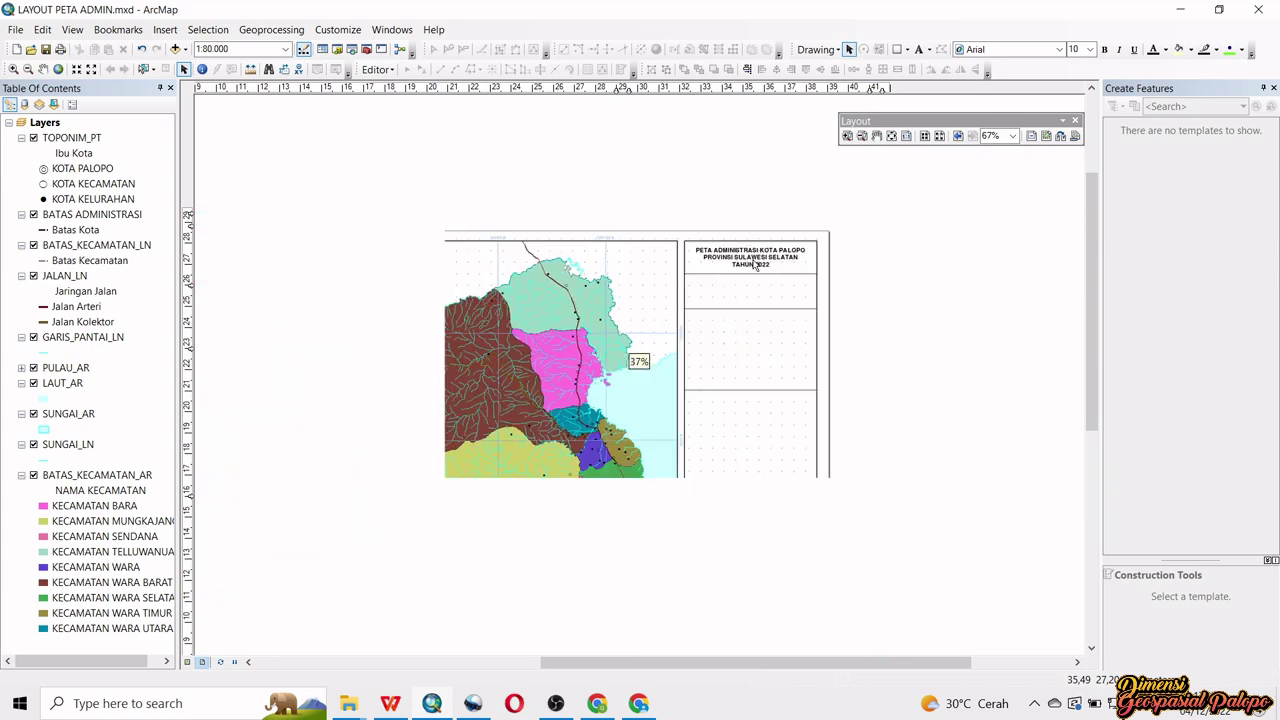
scroll(755, 265, down, 1)
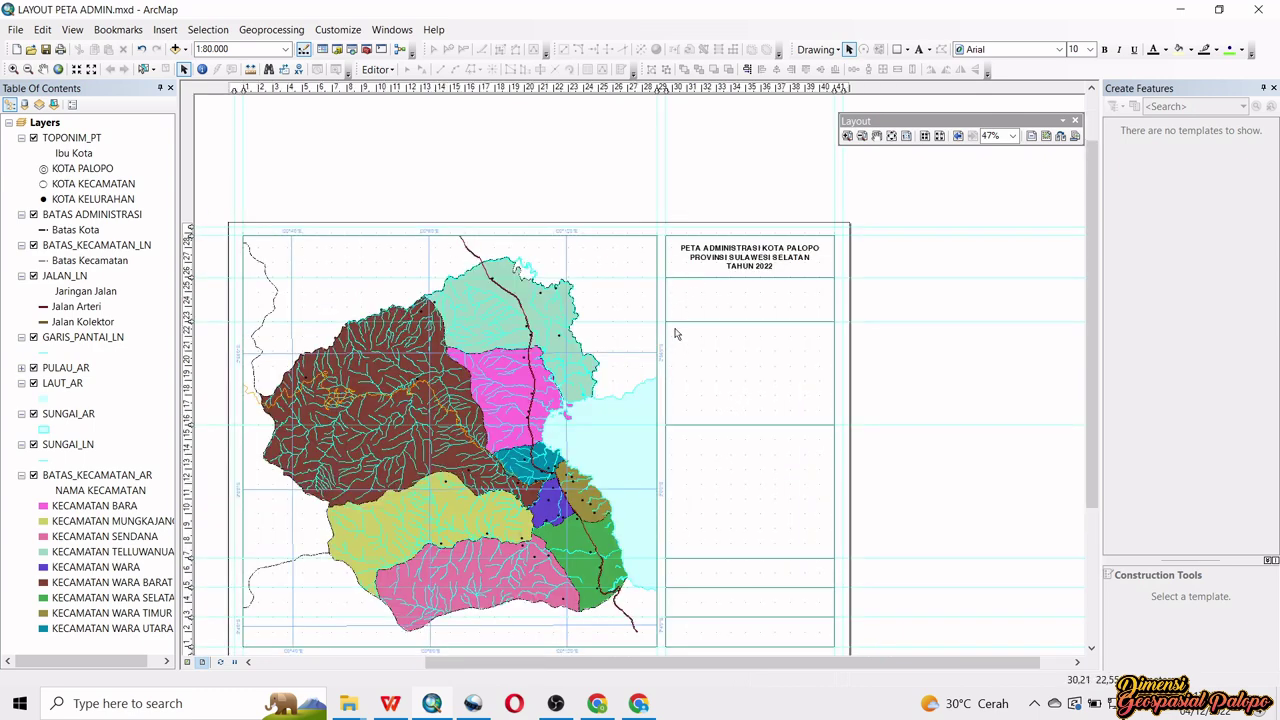
drag(674, 331, 692, 261)
scroll(685, 214, down, 1)
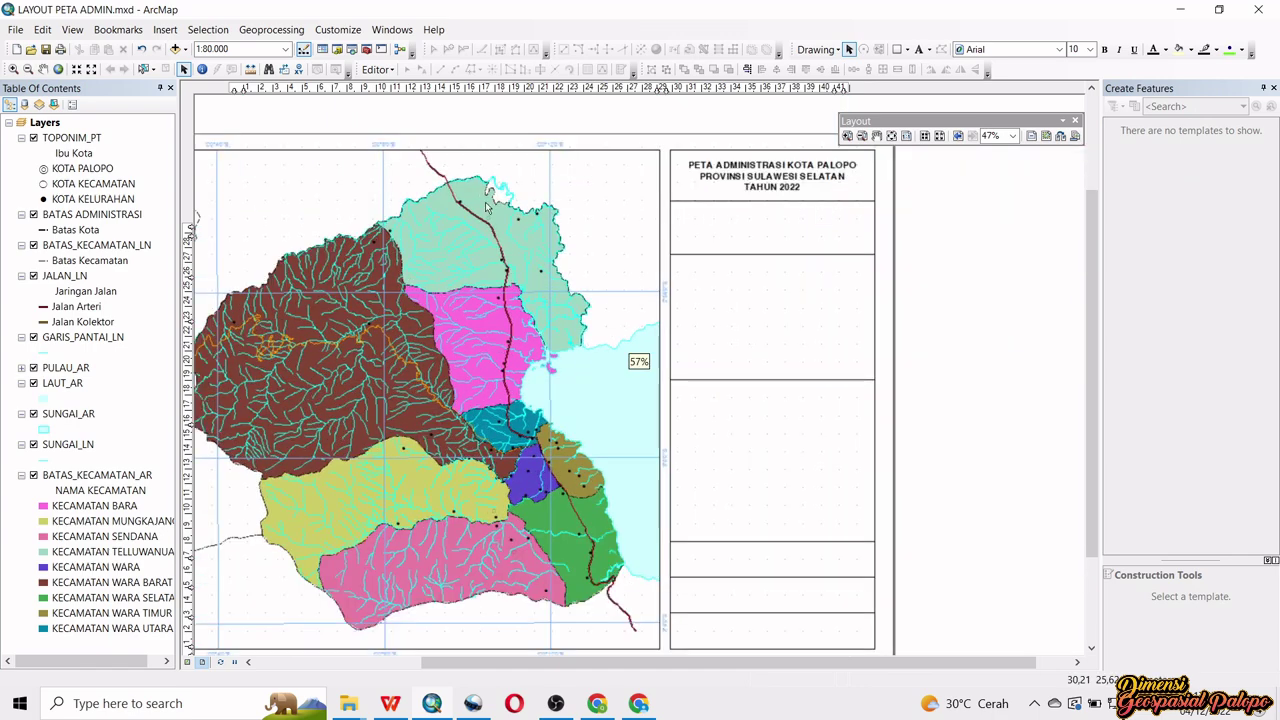
click(166, 29)
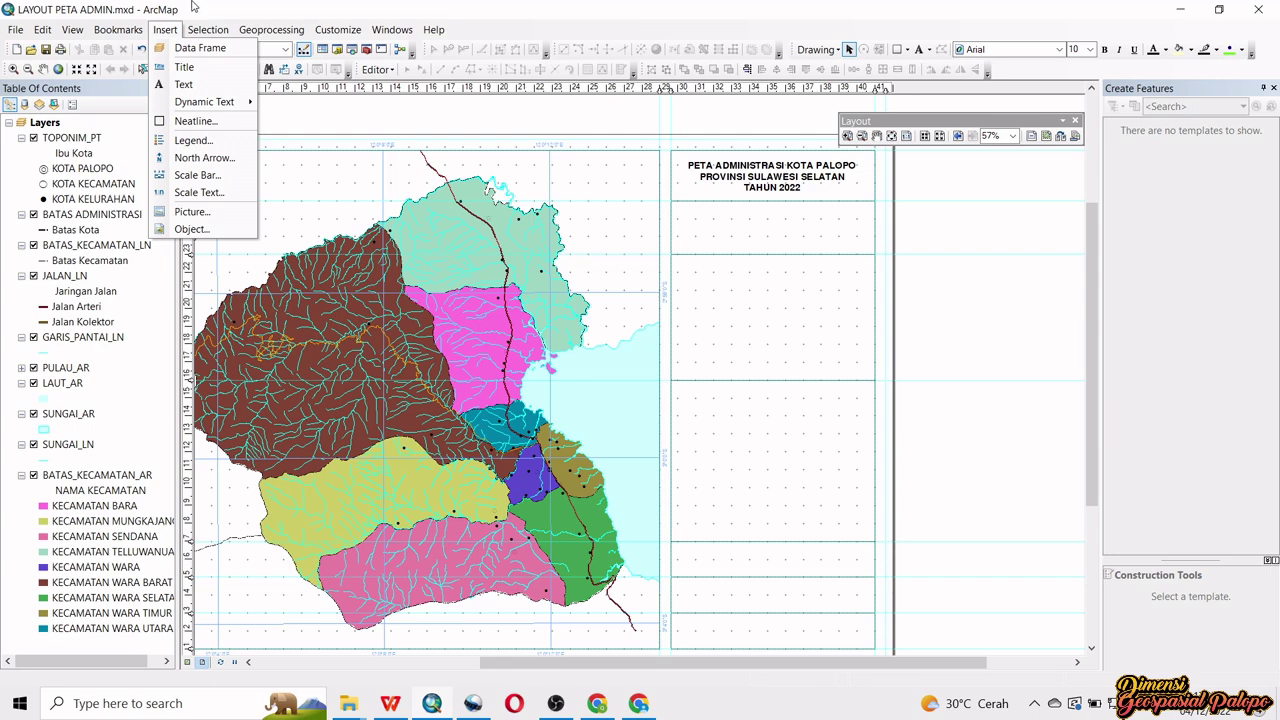
click(192, 160)
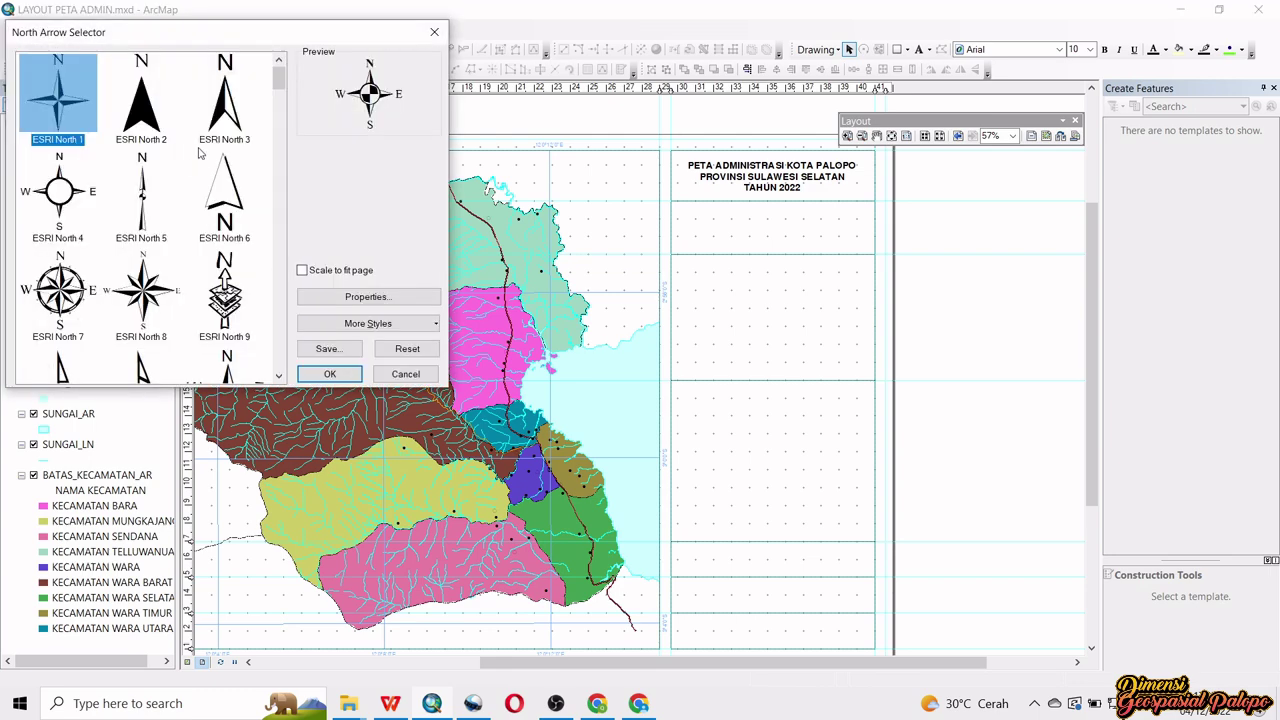
drag(256, 40, 398, 49)
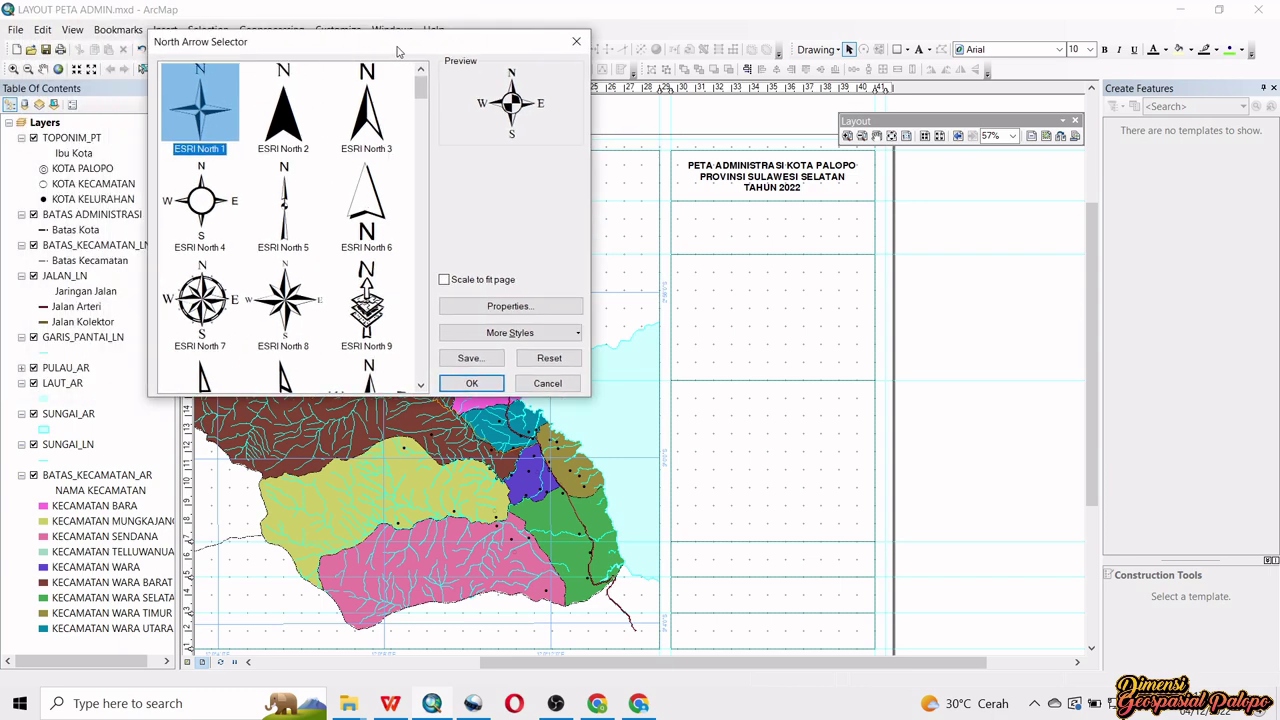
scroll(335, 163, down, 5)
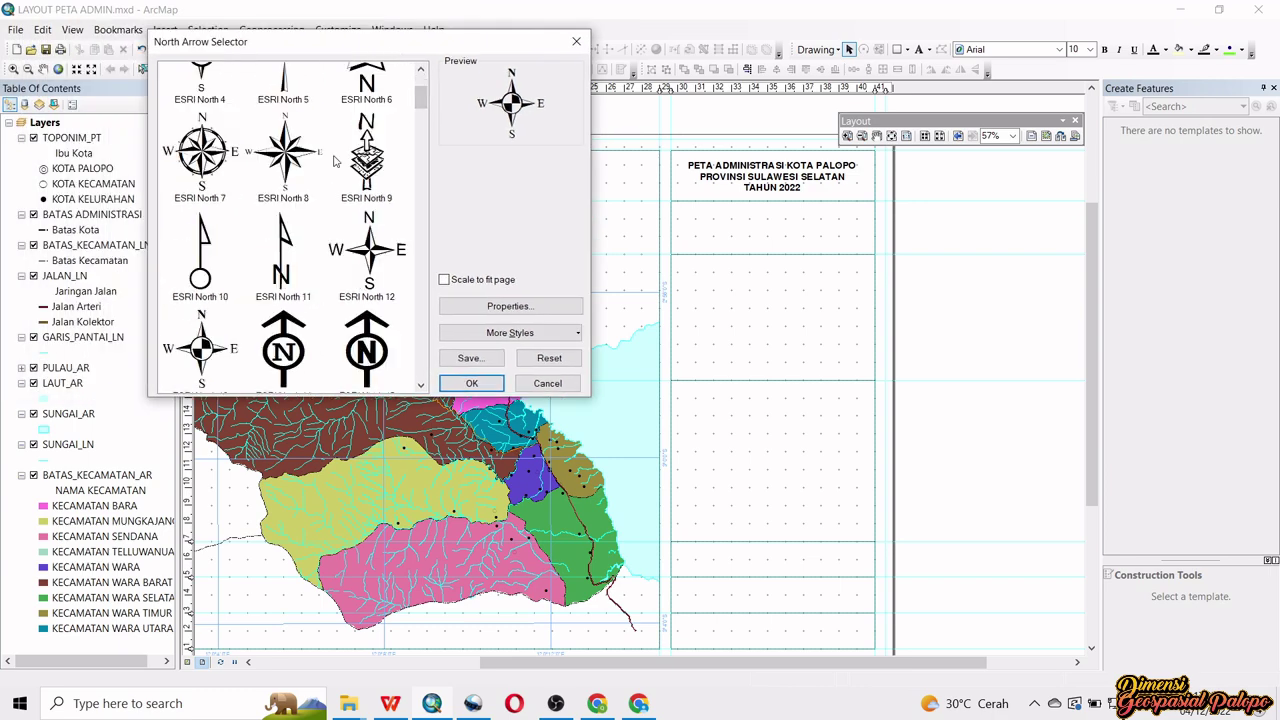
scroll(335, 163, up, 1)
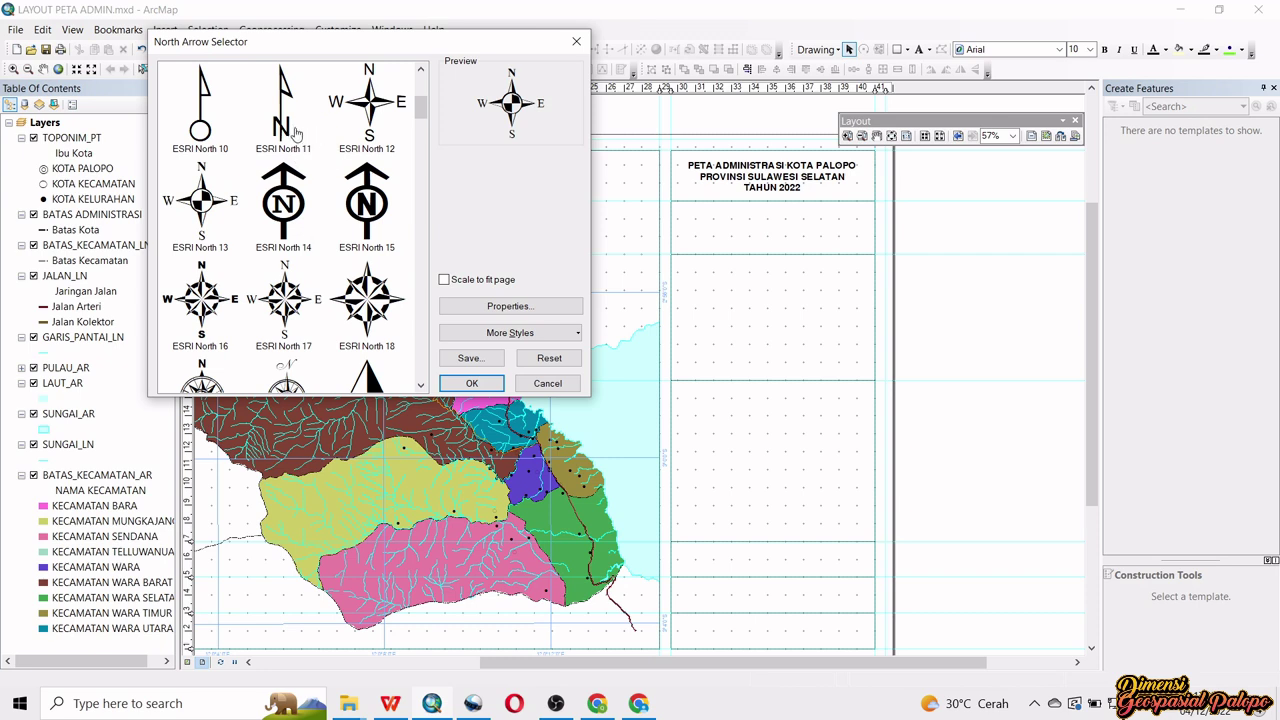
click(295, 133)
click(471, 383)
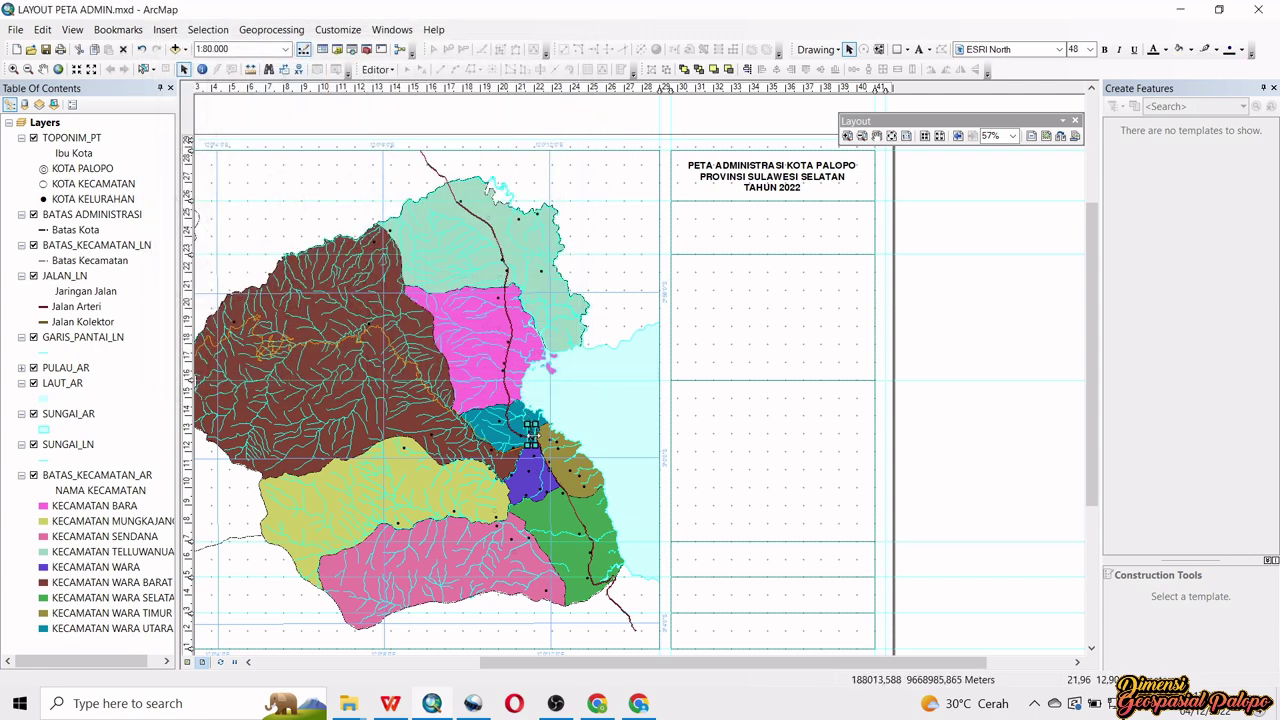
- Move the north arrow into the second section of the side frame and enlarge it to nearly fill the section's height
drag(531, 430, 682, 227)
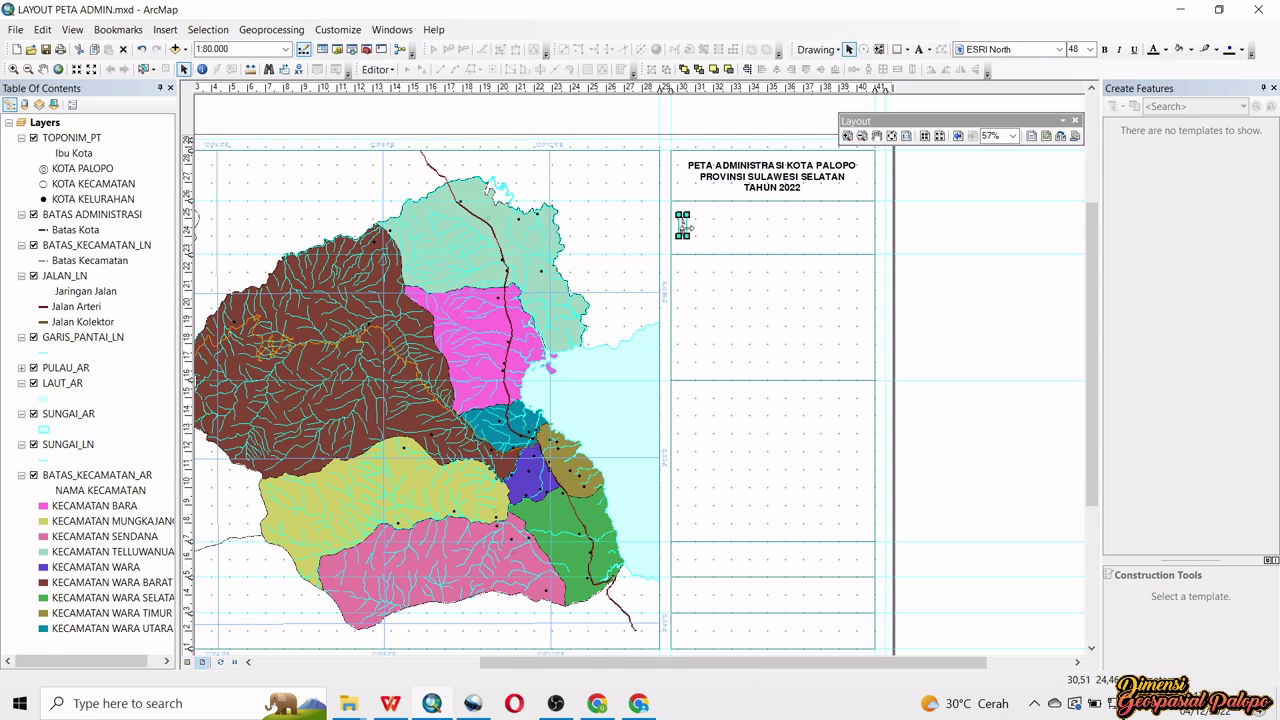
scroll(696, 226, up, 4)
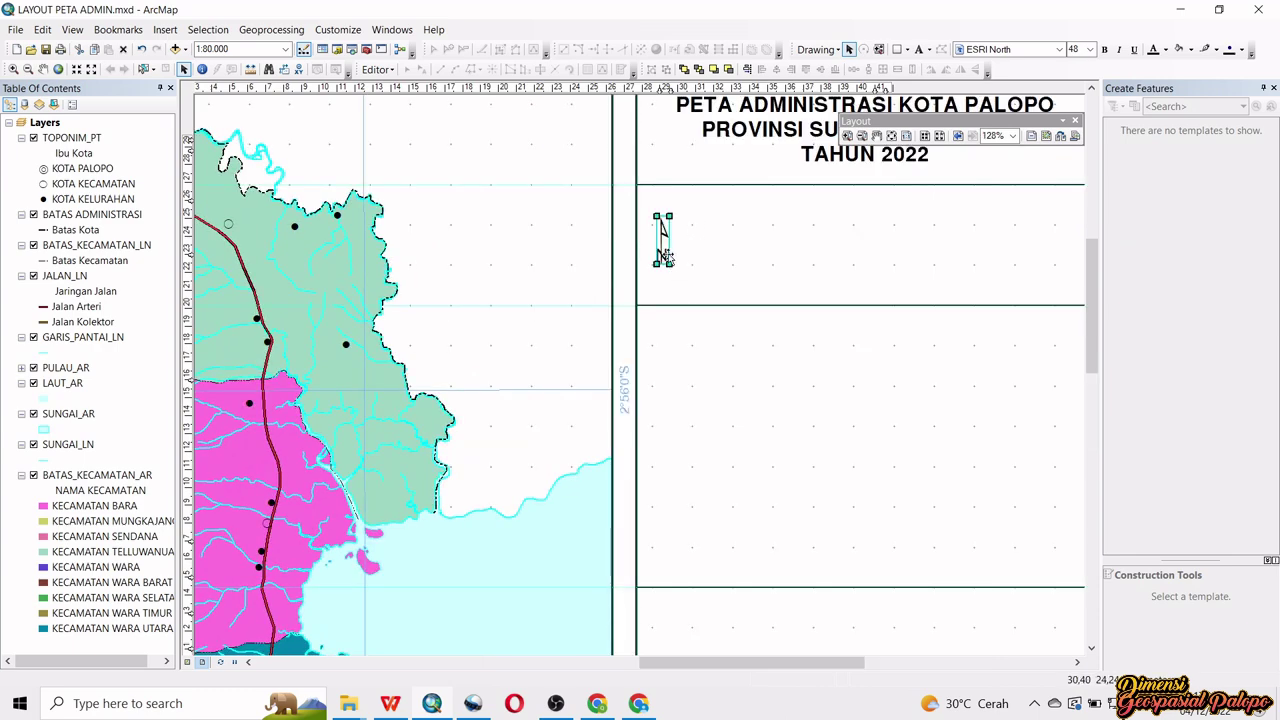
drag(670, 213, 678, 184)
drag(656, 266, 677, 250)
drag(700, 305, 693, 280)
- Nudge the north arrow down until it sits vertically centred in the second section of the side frame
key(Down)
key(Down)
key(Down)
key(Down)
key(Down)
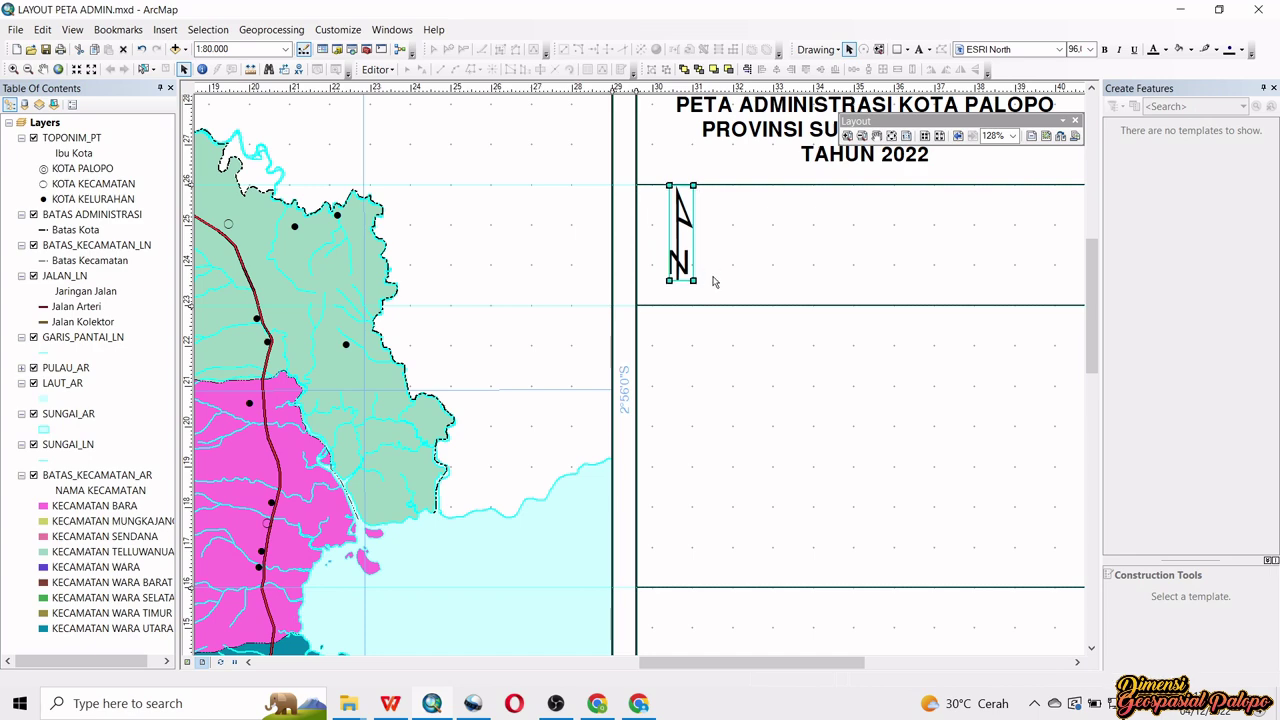
key(Down)
key(Down)
key(Down)
key(Down)
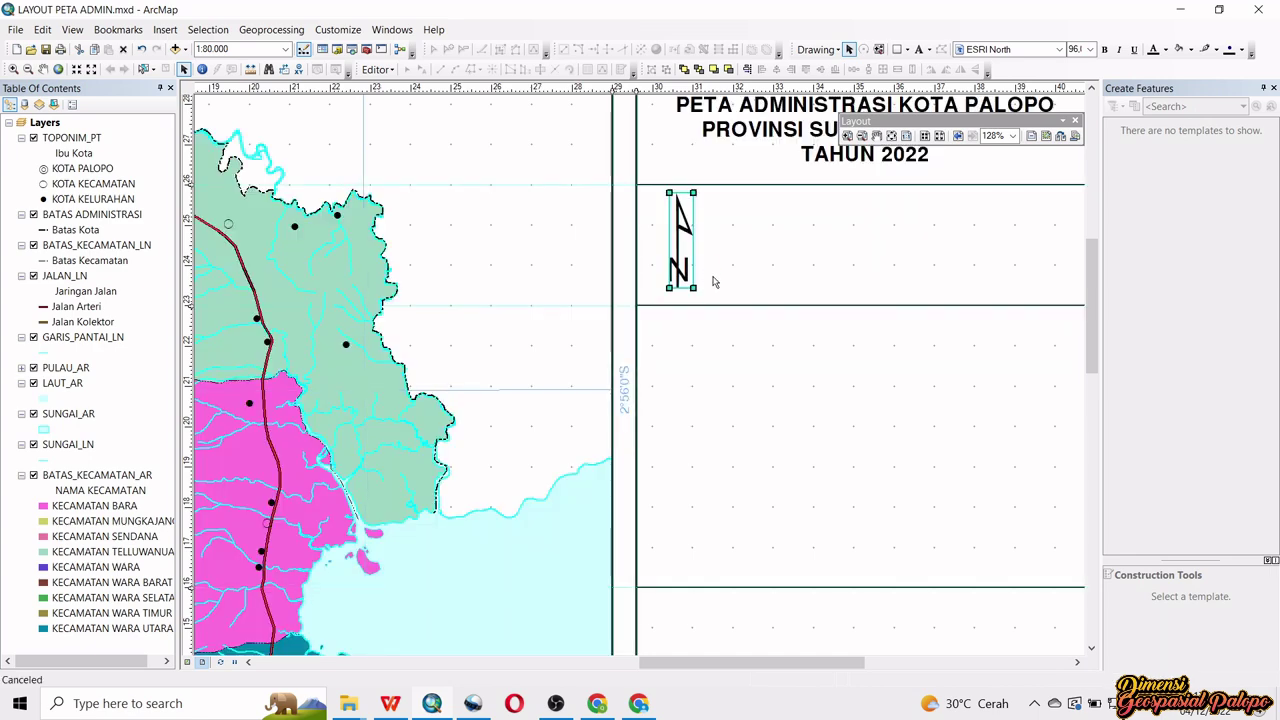
key(Down)
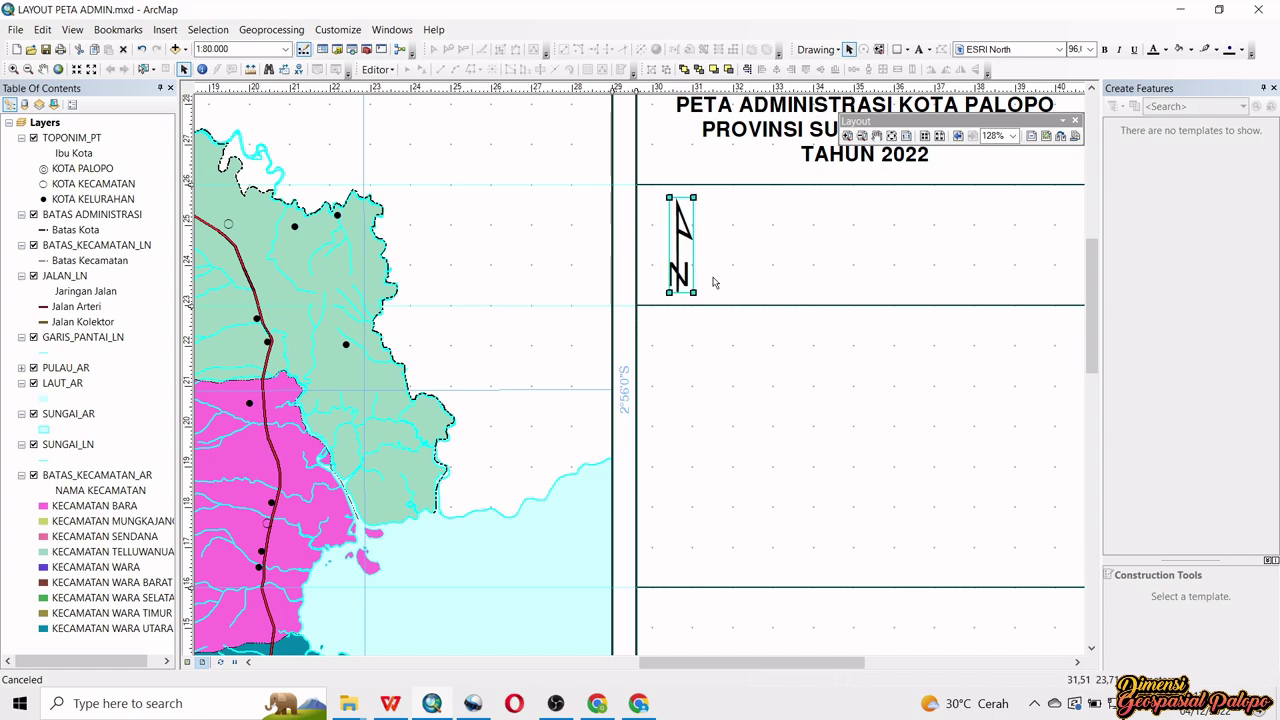
- Insert a scale text in the Absolute Scale style into the layout
scroll(801, 240, up, 2)
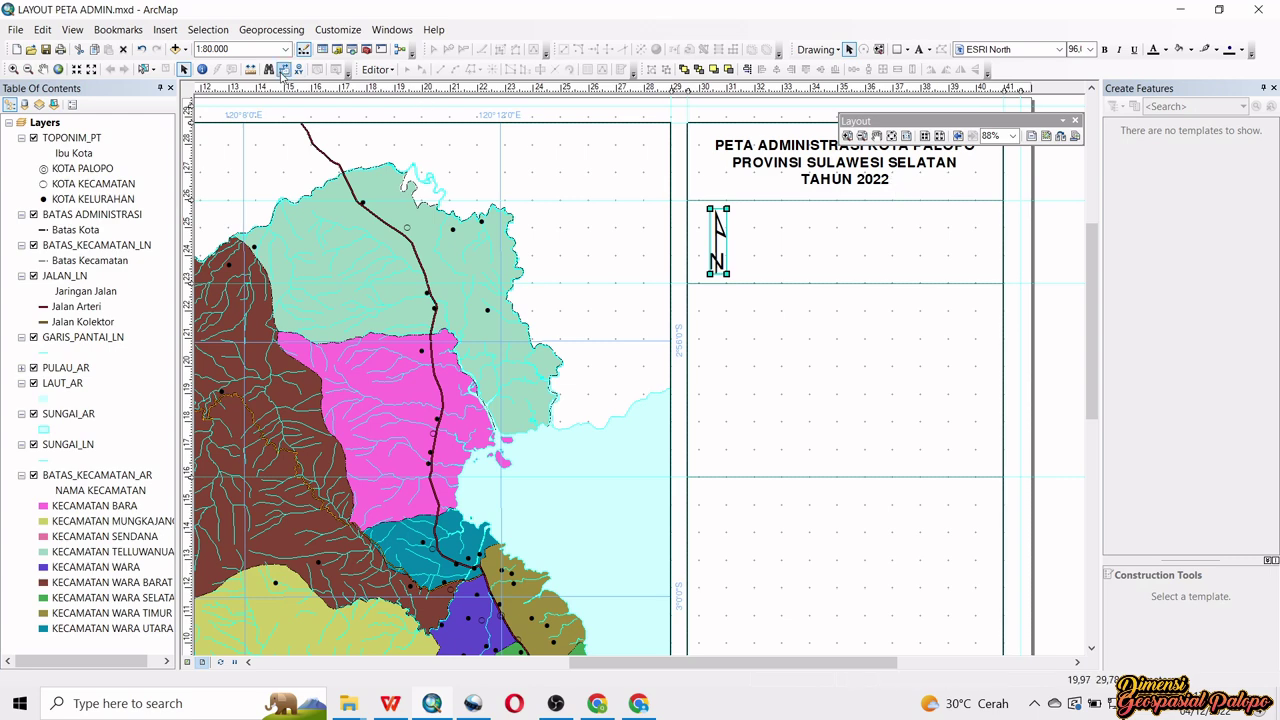
click(166, 31)
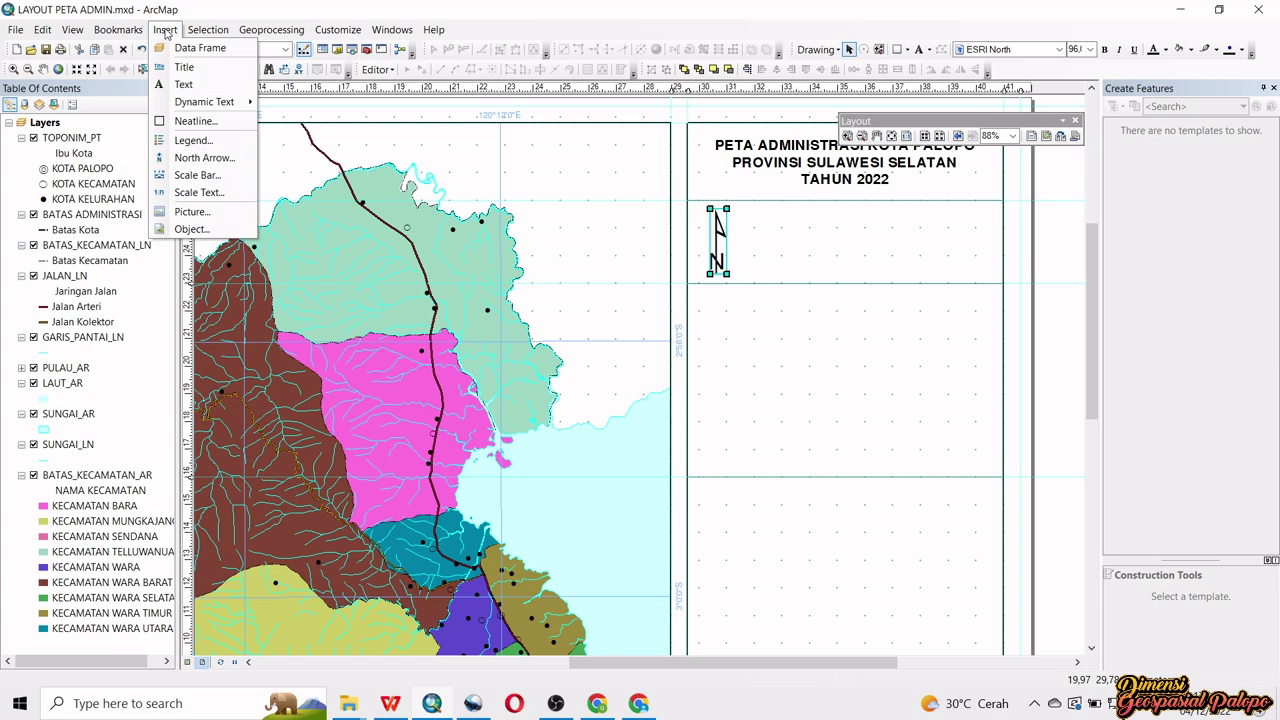
click(193, 193)
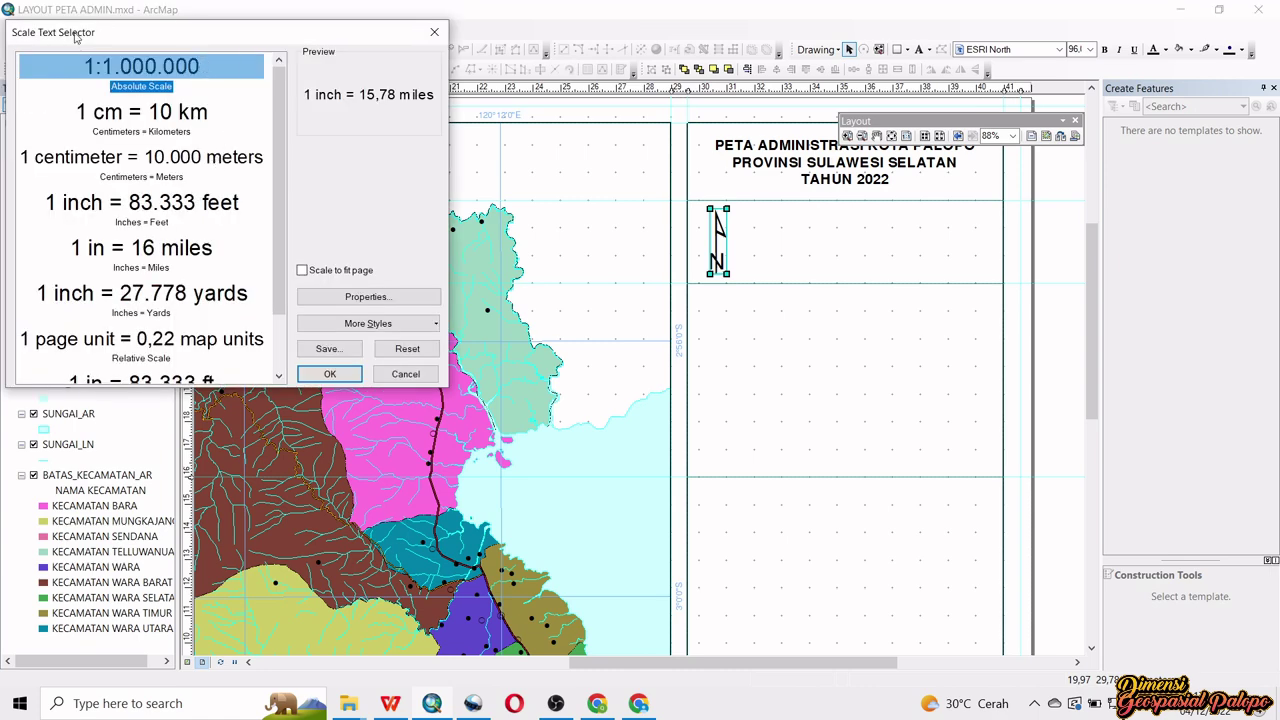
click(142, 70)
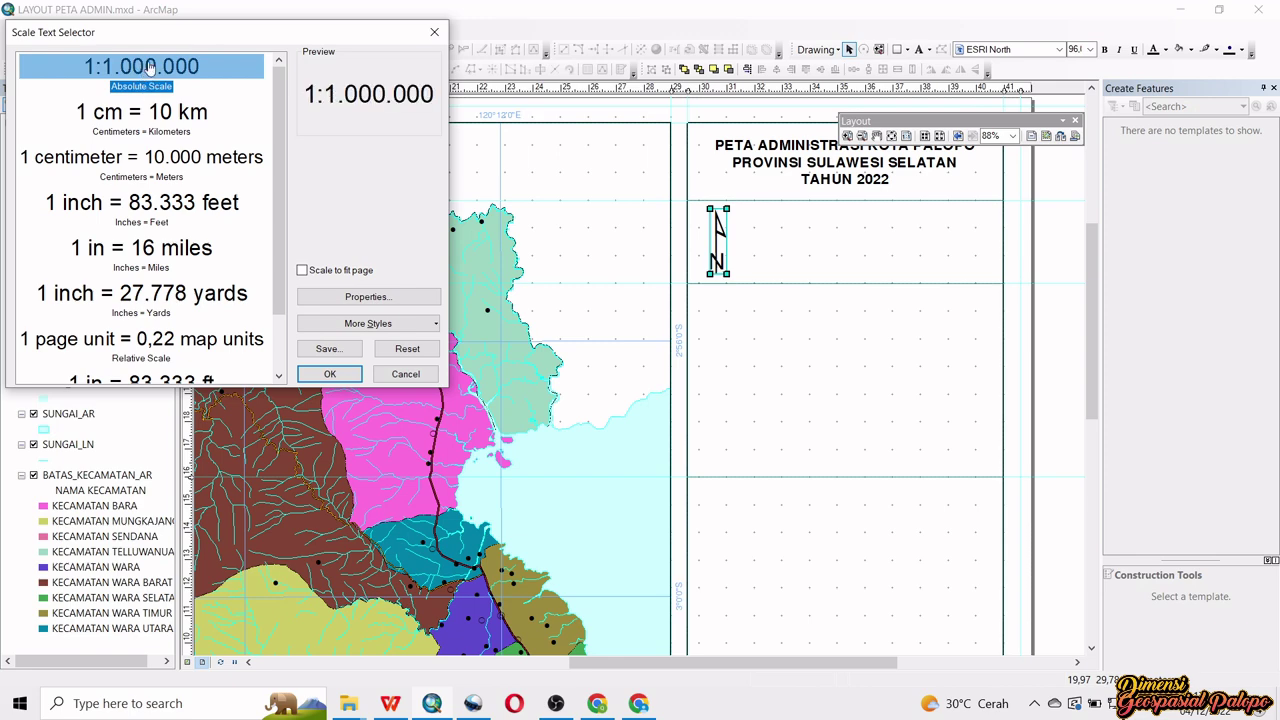
click(329, 374)
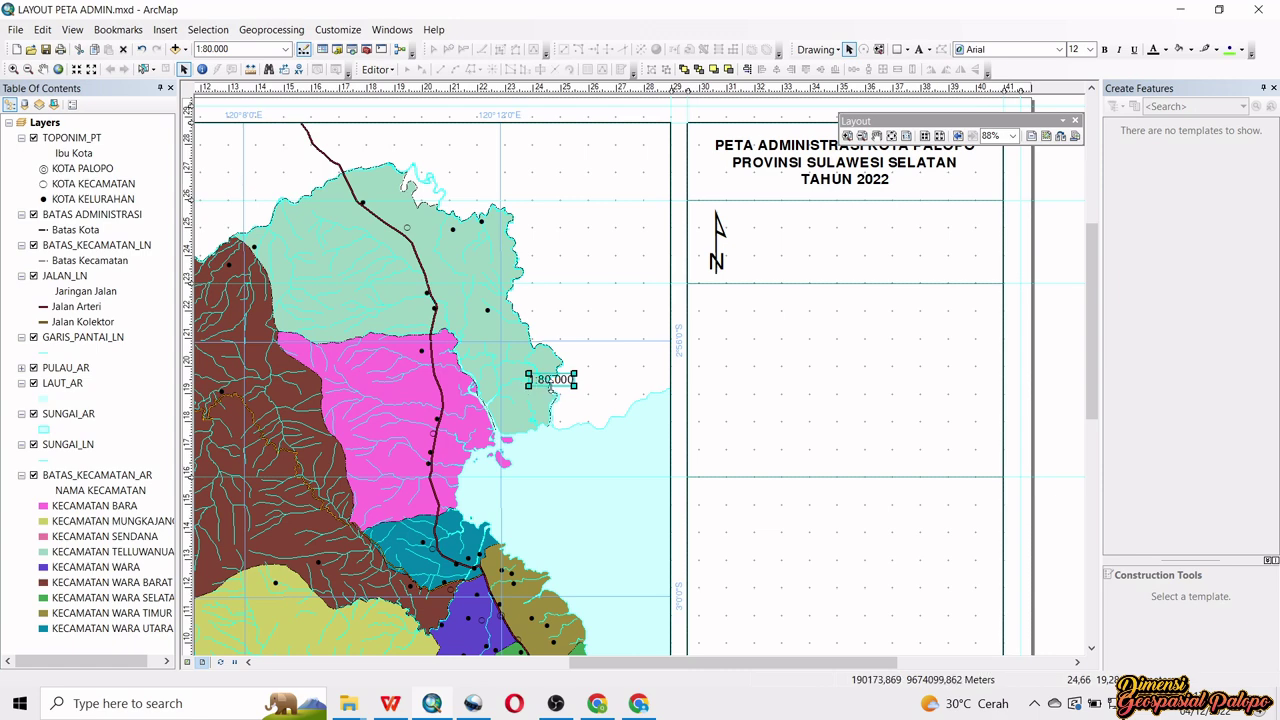
- Format the scale text in bold SansSerif at size 14
click(555, 386)
double_click(553, 380)
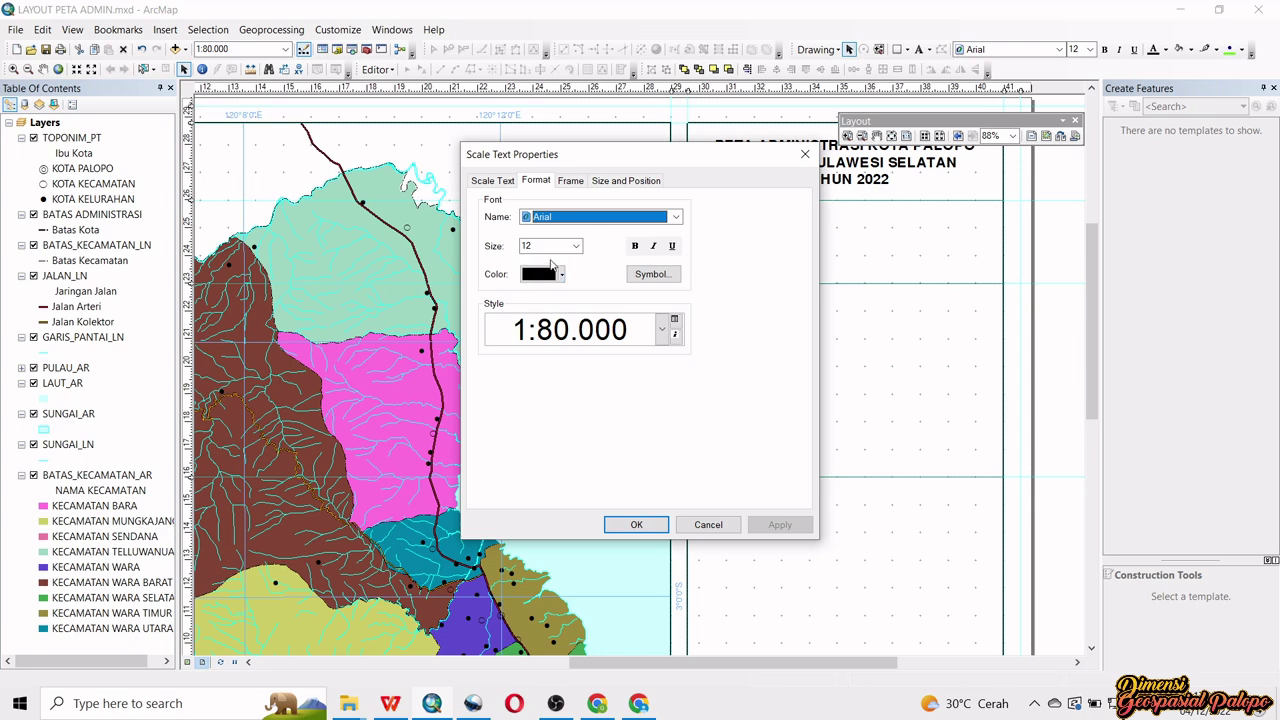
drag(545, 152, 504, 120)
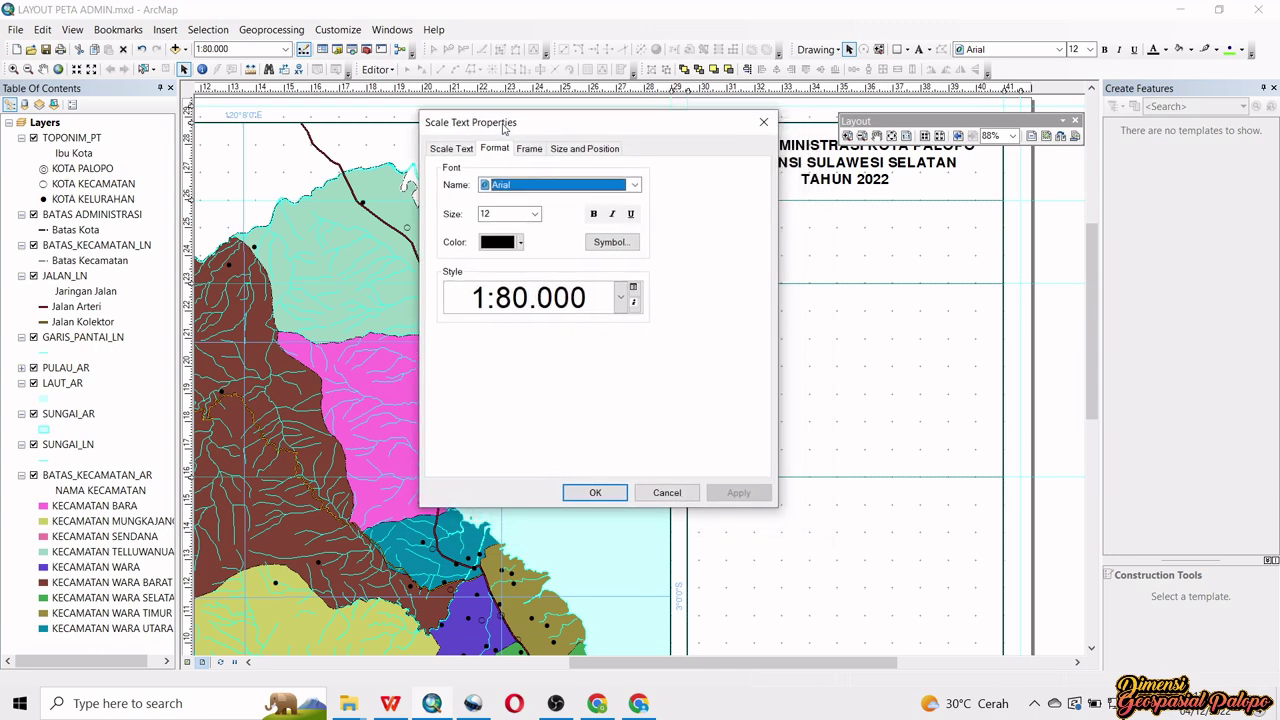
click(460, 149)
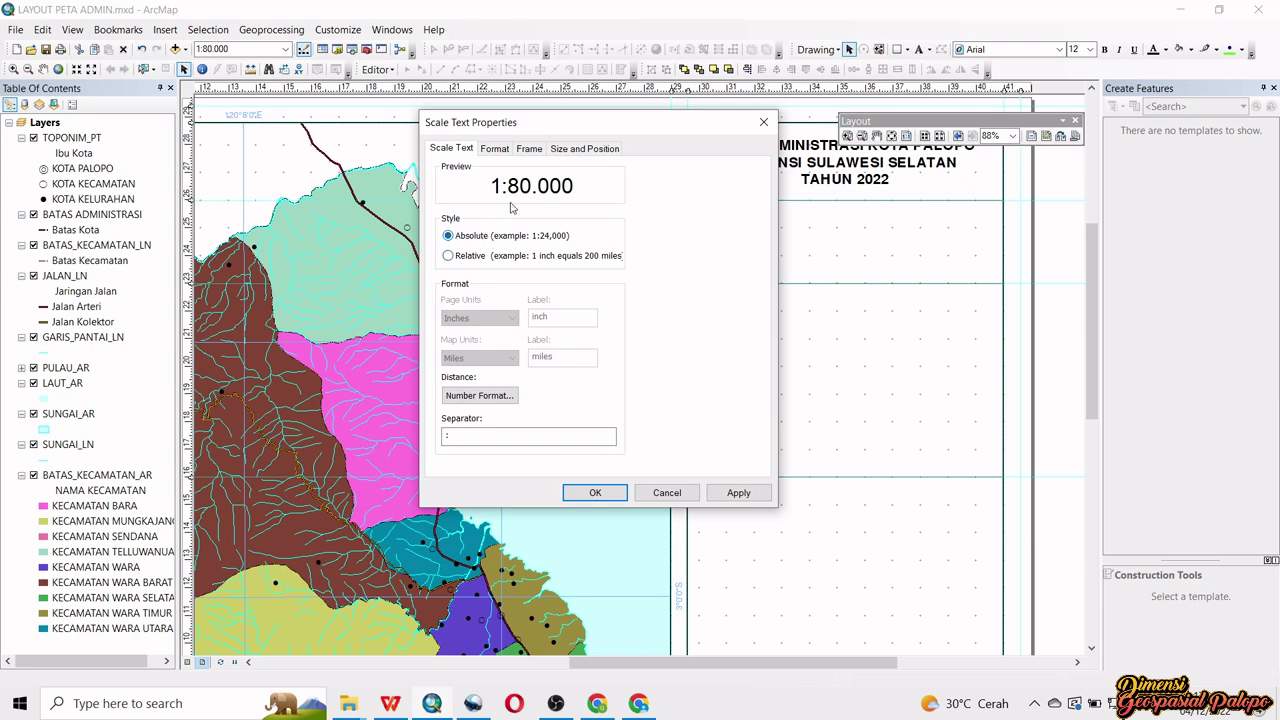
click(494, 149)
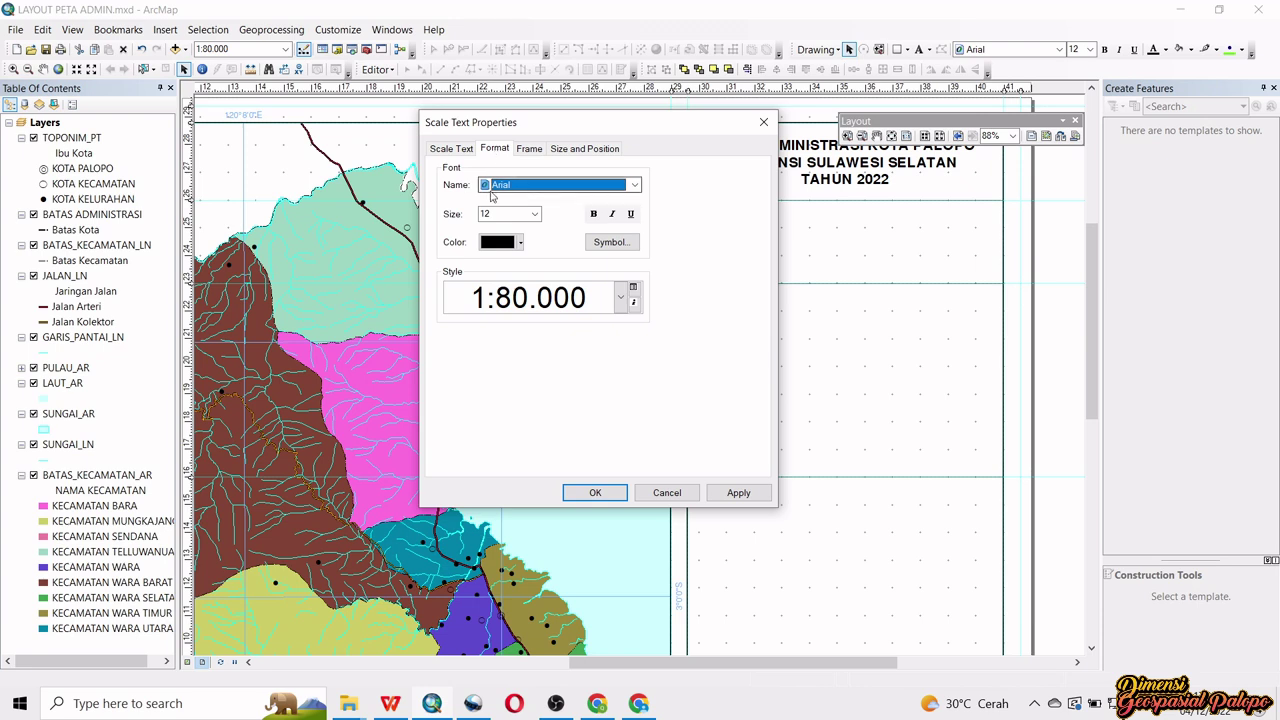
click(499, 188)
key(s)
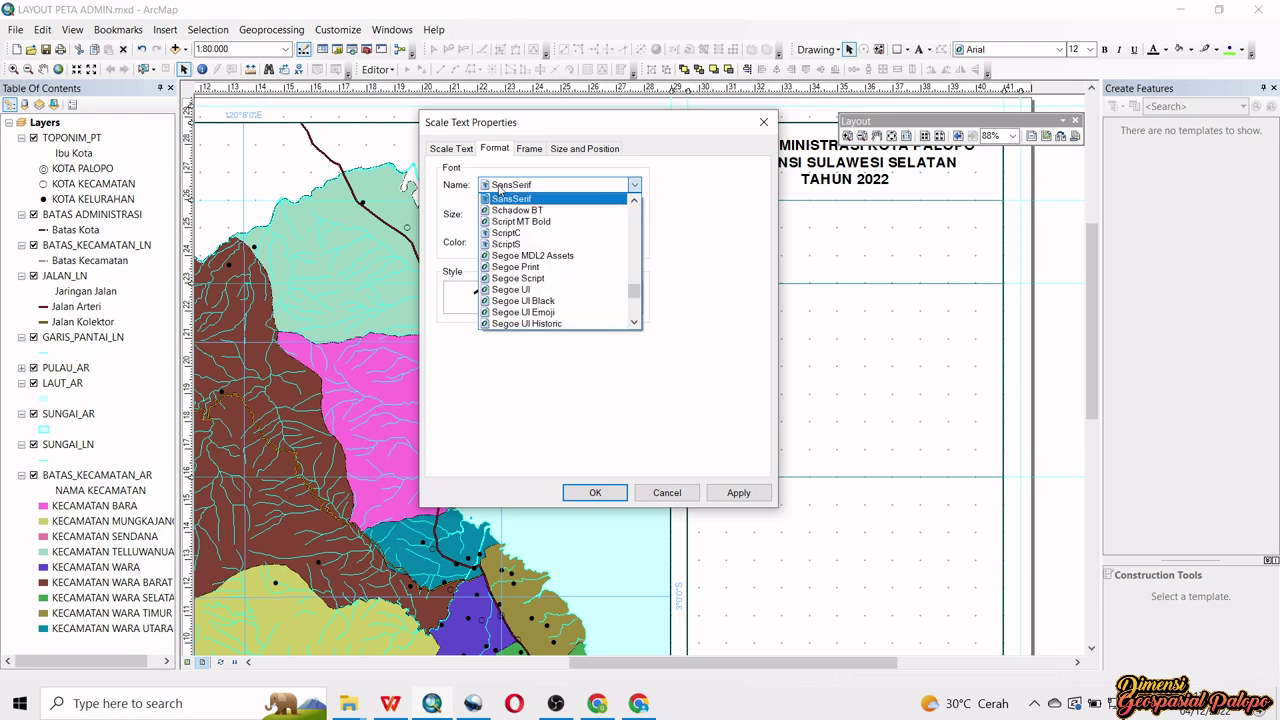
click(510, 200)
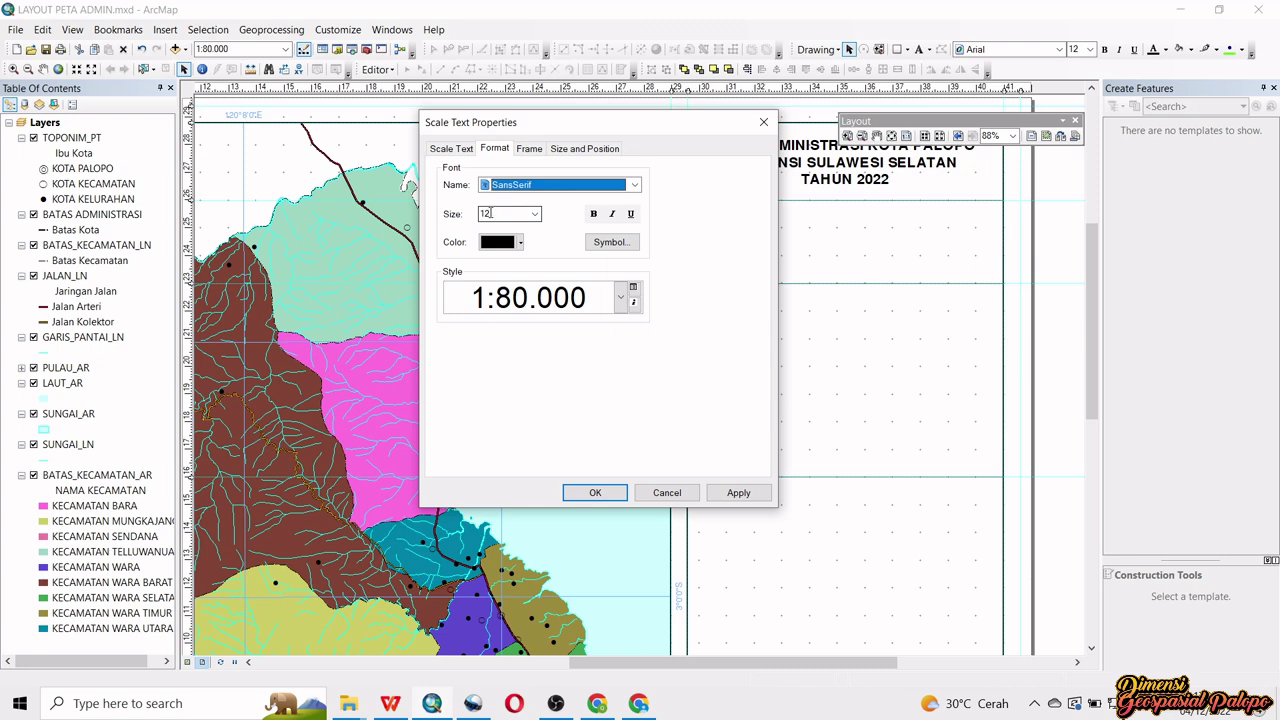
double_click(490, 213)
text(1)
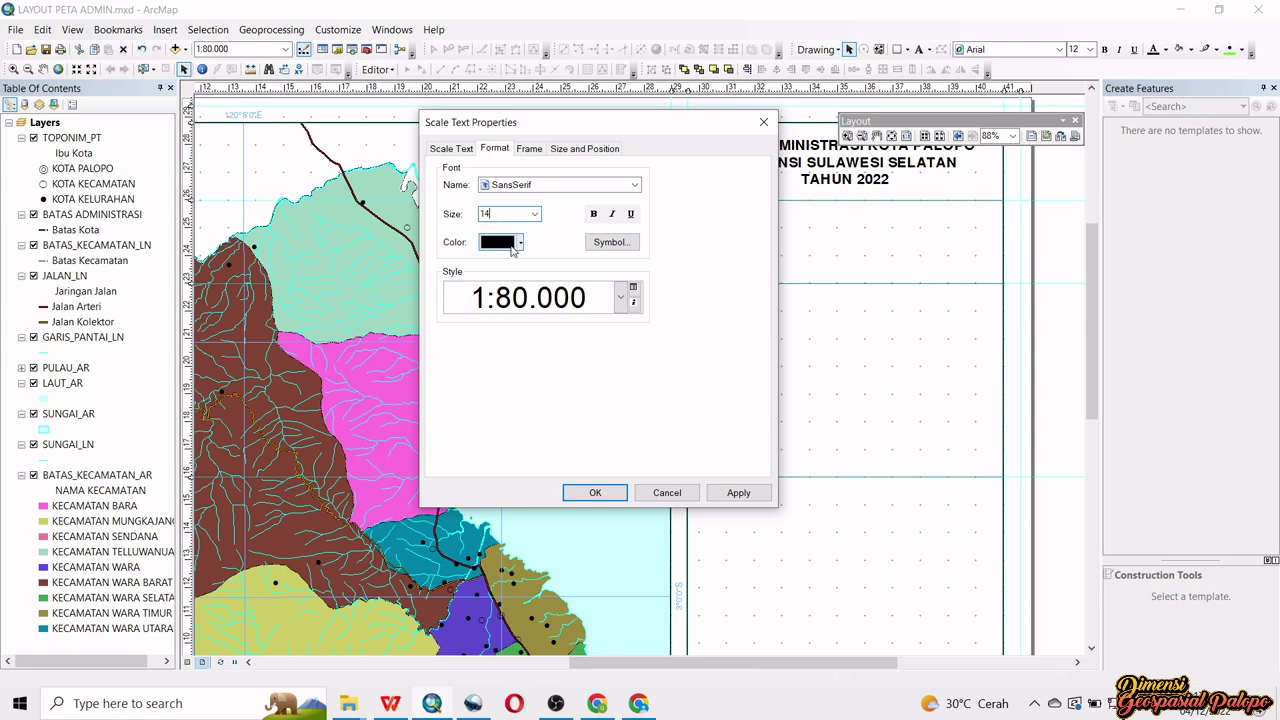
click(592, 215)
click(595, 492)
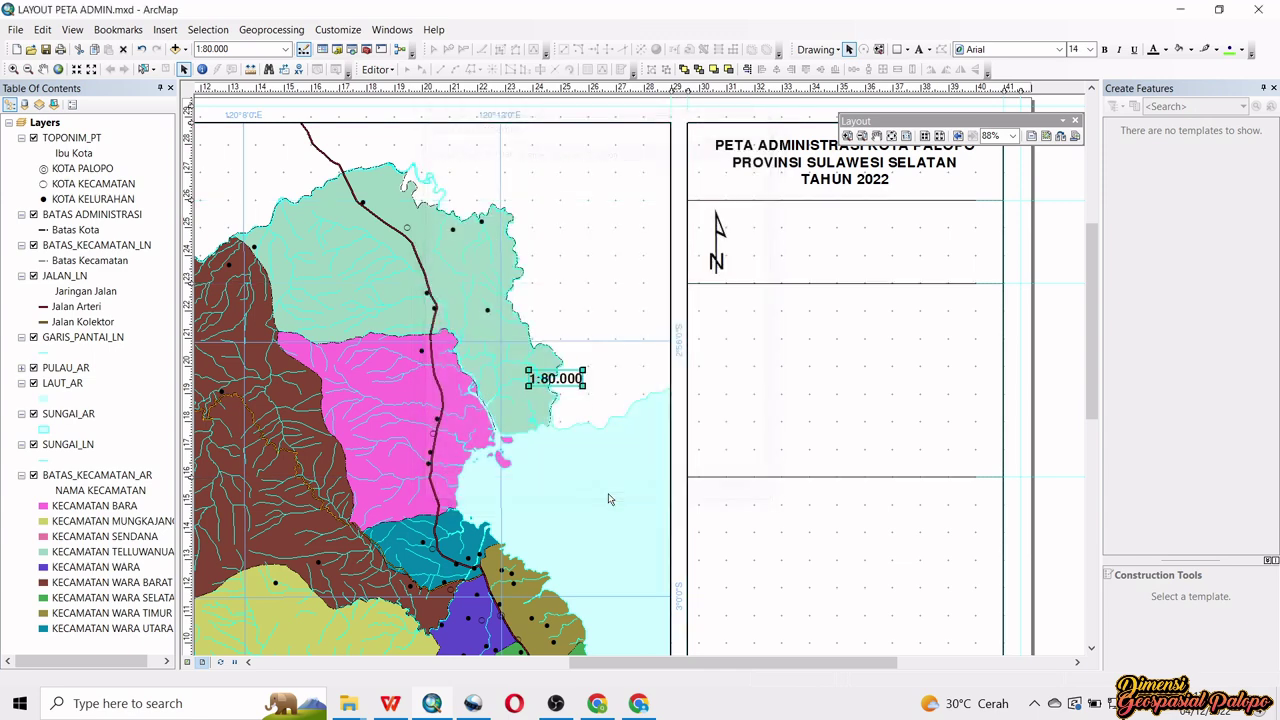
- Place the scale text in the upper middle of the north arrow's section and shift the north arrow closer to the section's left edge
drag(557, 382, 863, 229)
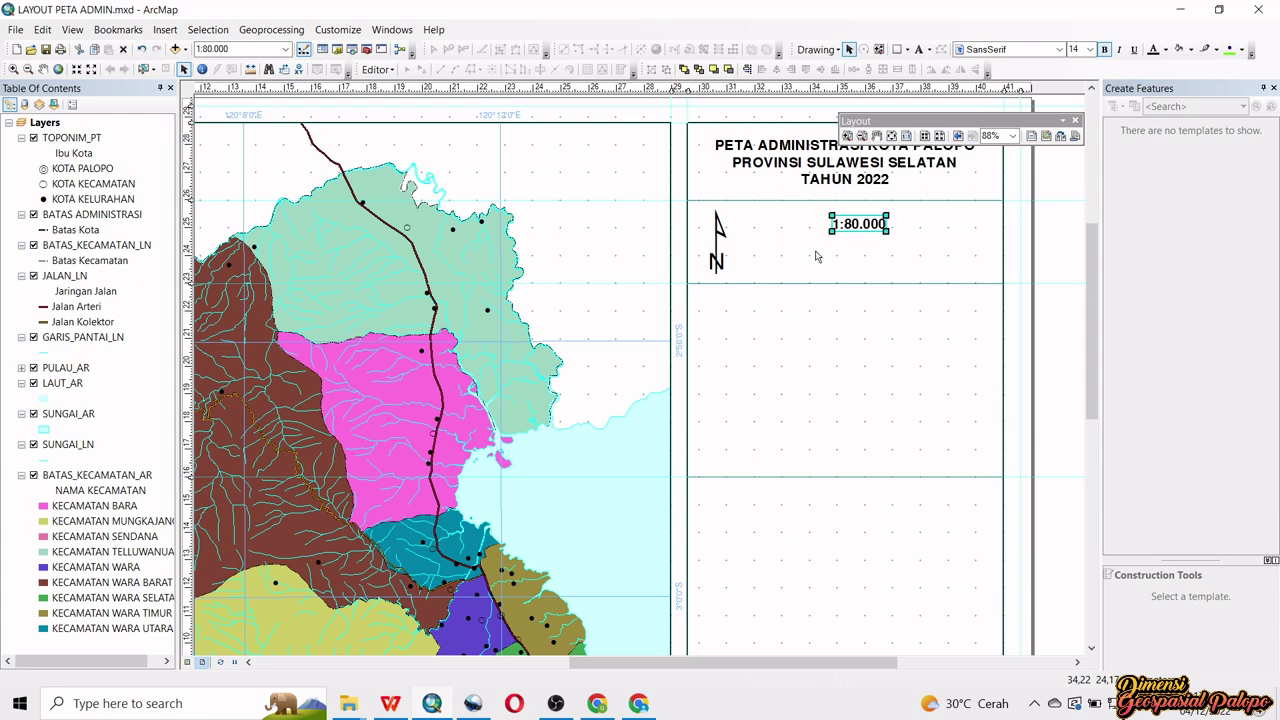
click(719, 258)
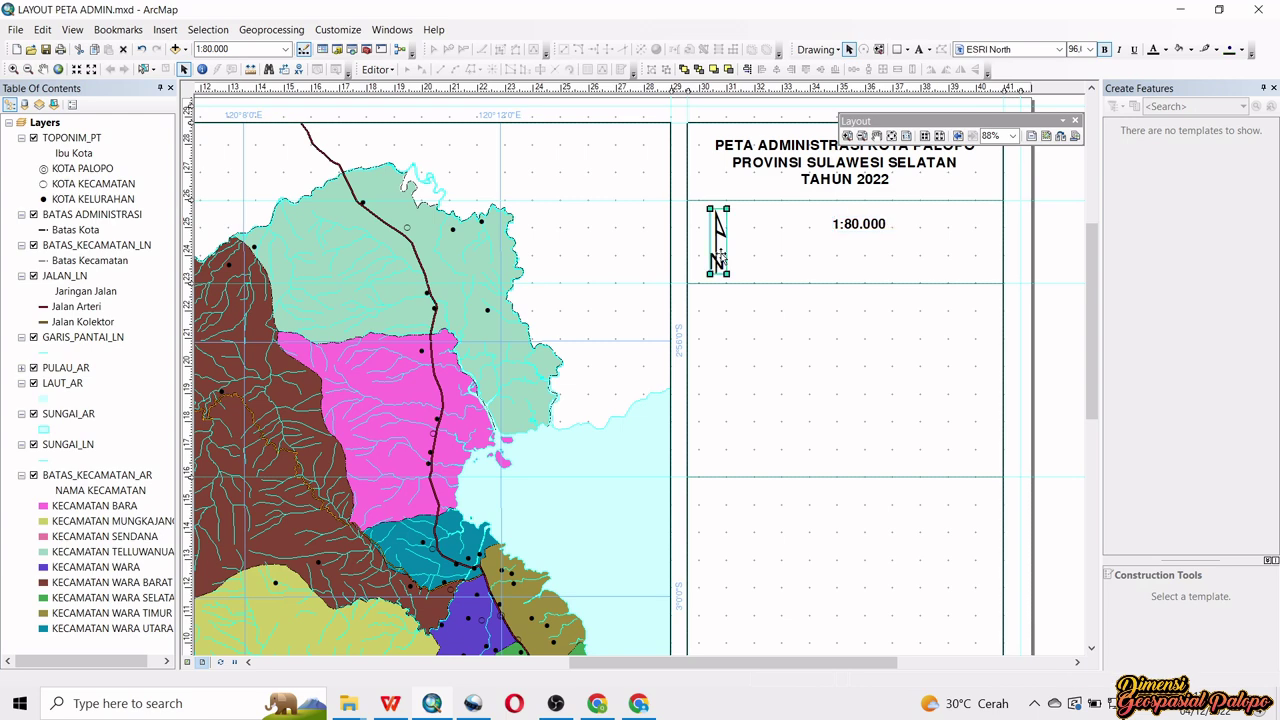
drag(720, 258, 721, 256)
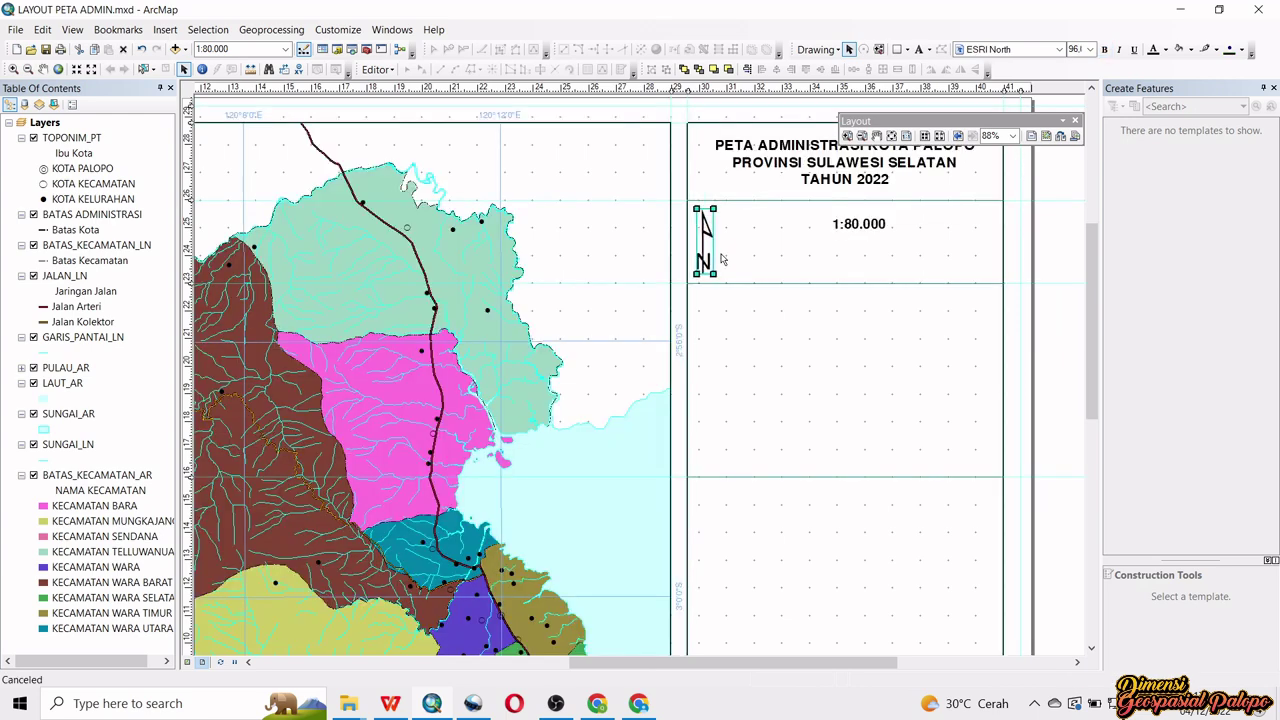
click(862, 228)
key(ctrl+b)
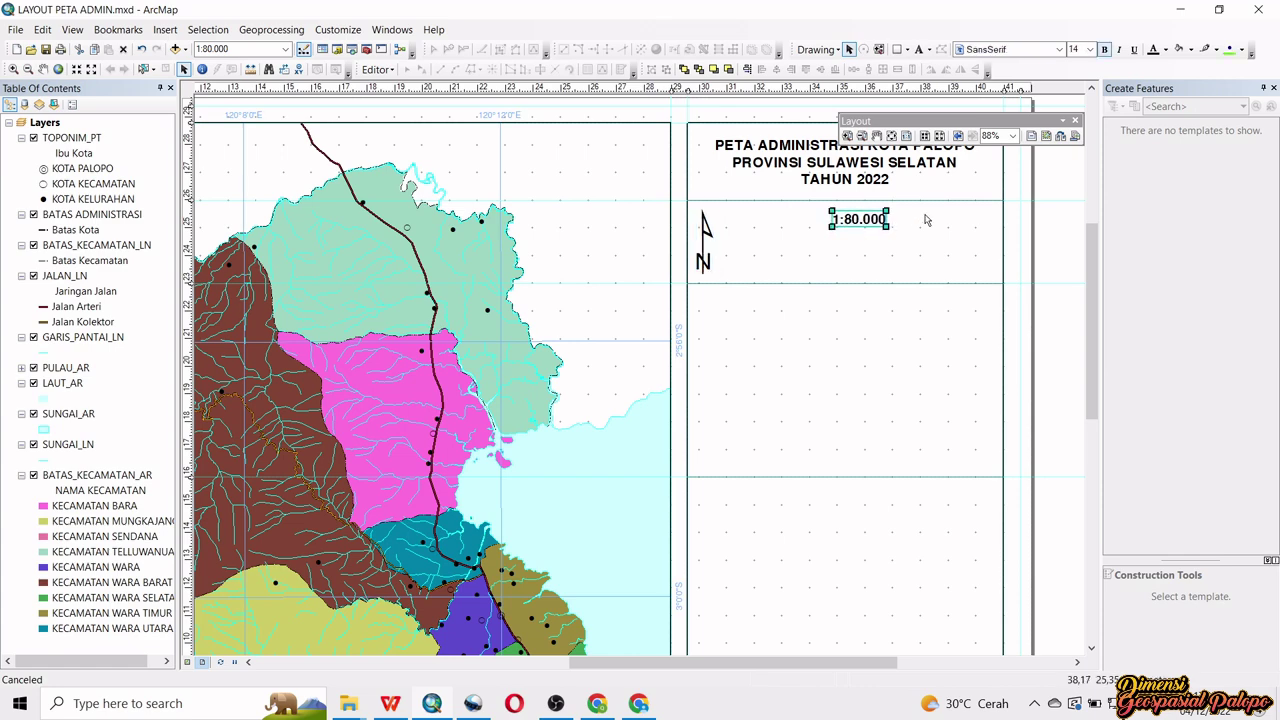
click(1049, 246)
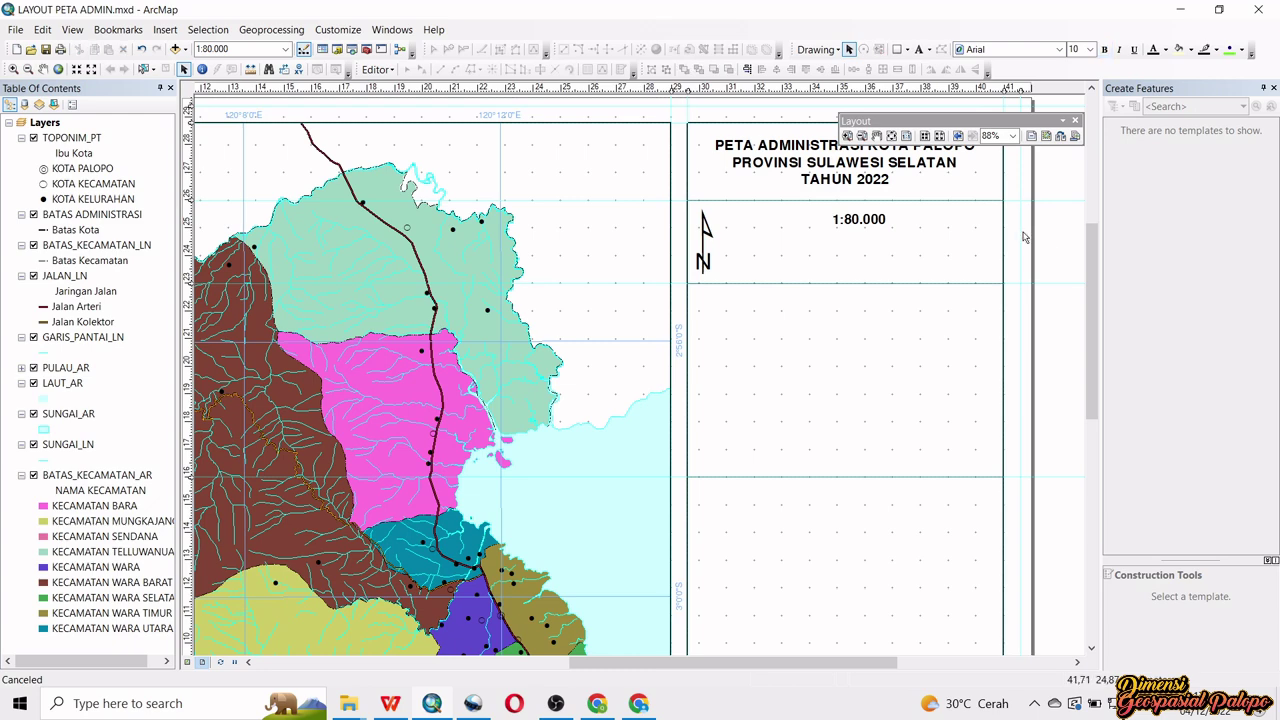
- Insert a scale bar in the Double Alternating Scale Bar 1 style
click(174, 31)
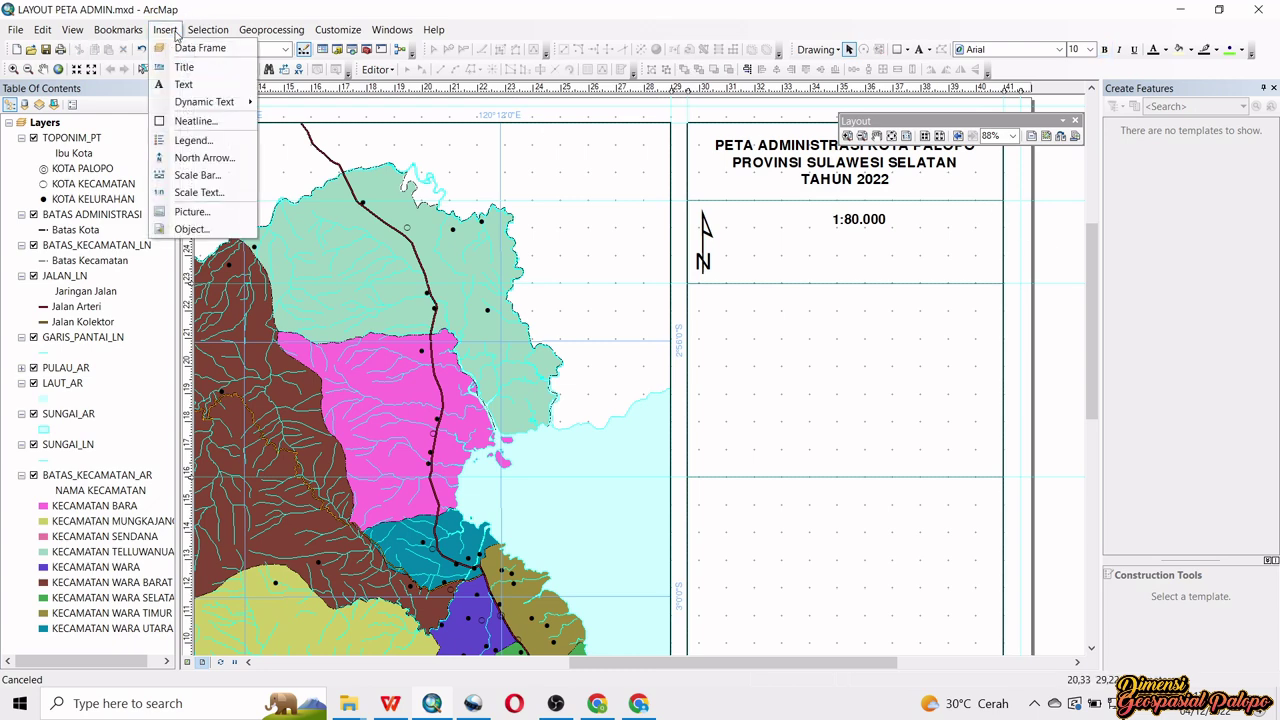
click(185, 175)
drag(230, 33, 413, 40)
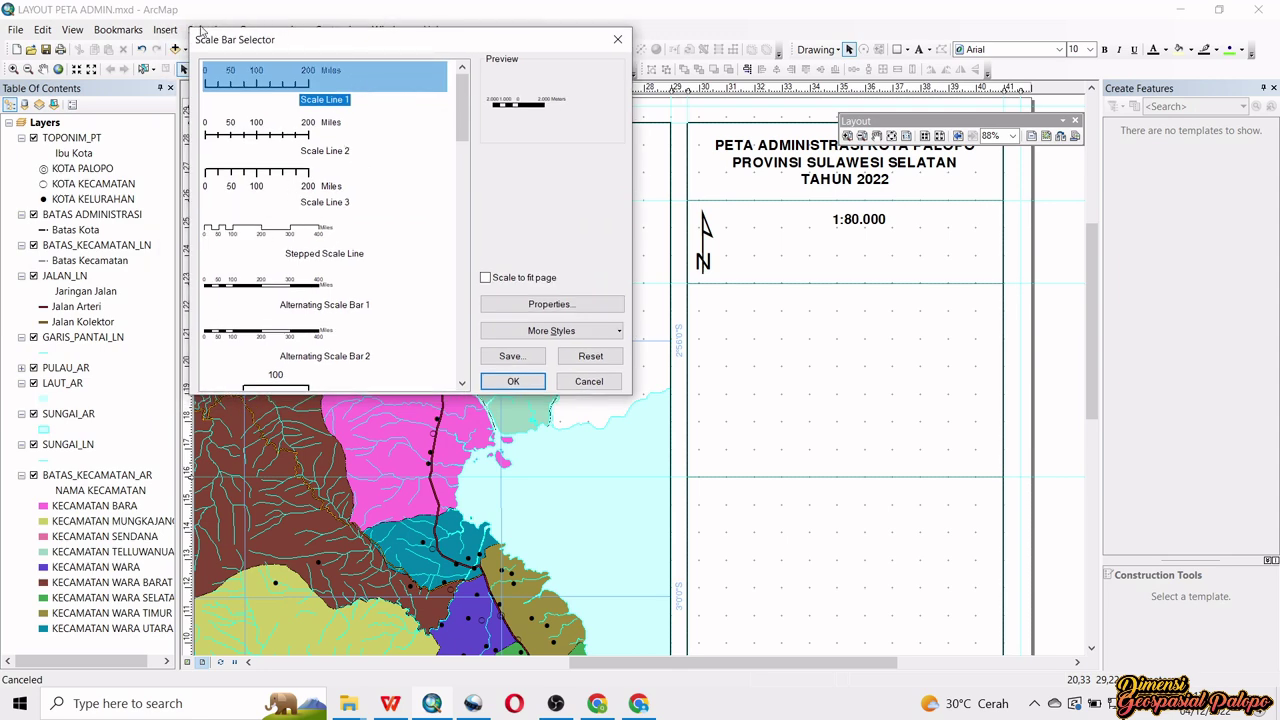
scroll(288, 230, down, 5)
scroll(288, 230, down, 6)
scroll(288, 230, up, 5)
scroll(288, 230, down, 5)
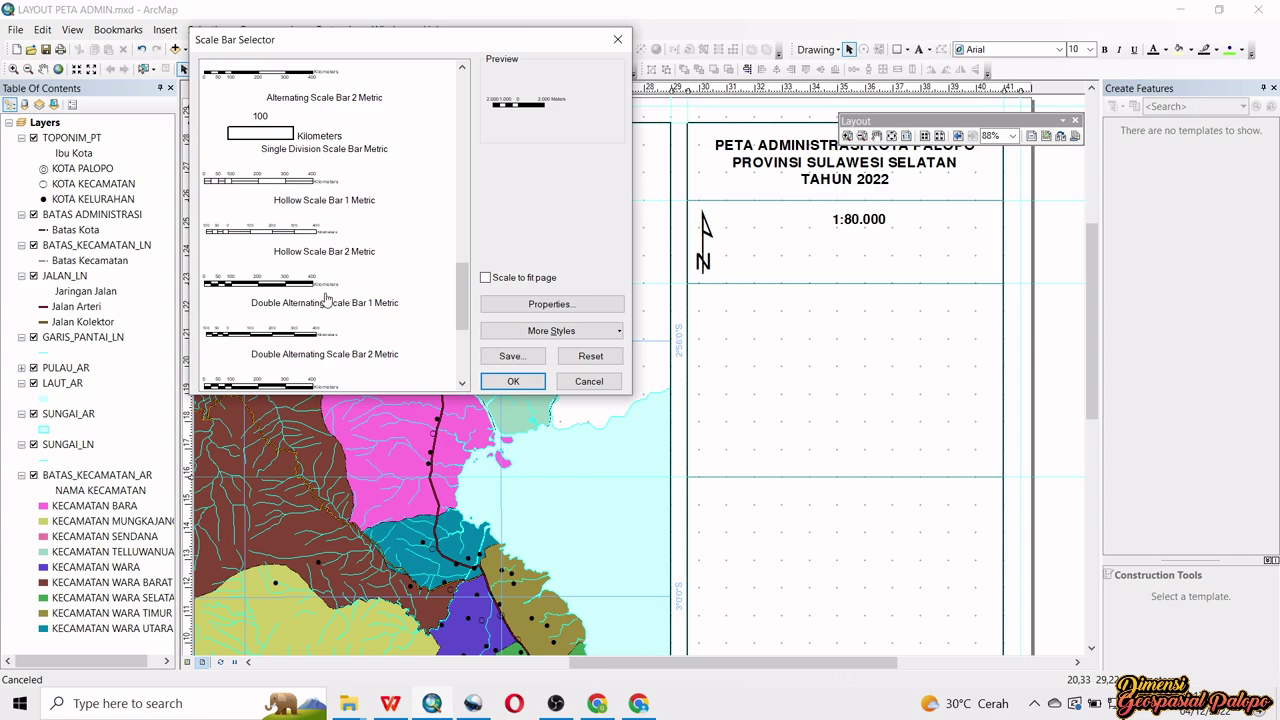
scroll(325, 298, up, 5)
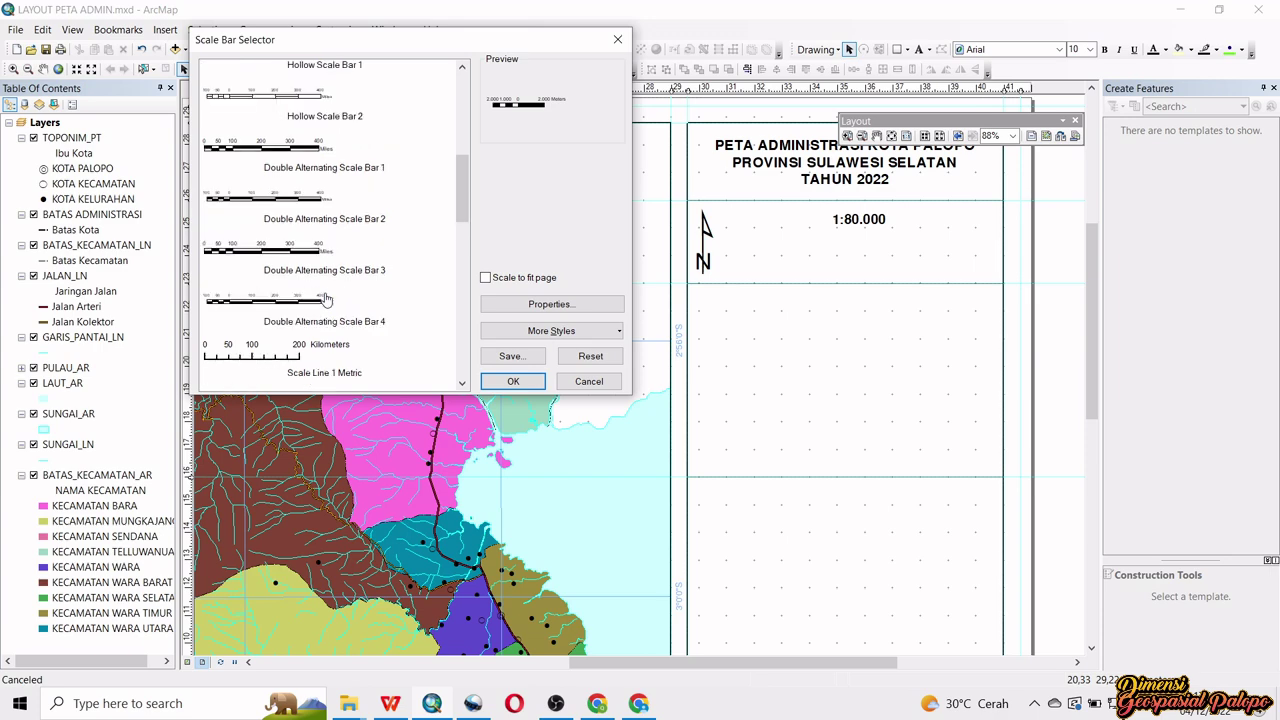
click(343, 161)
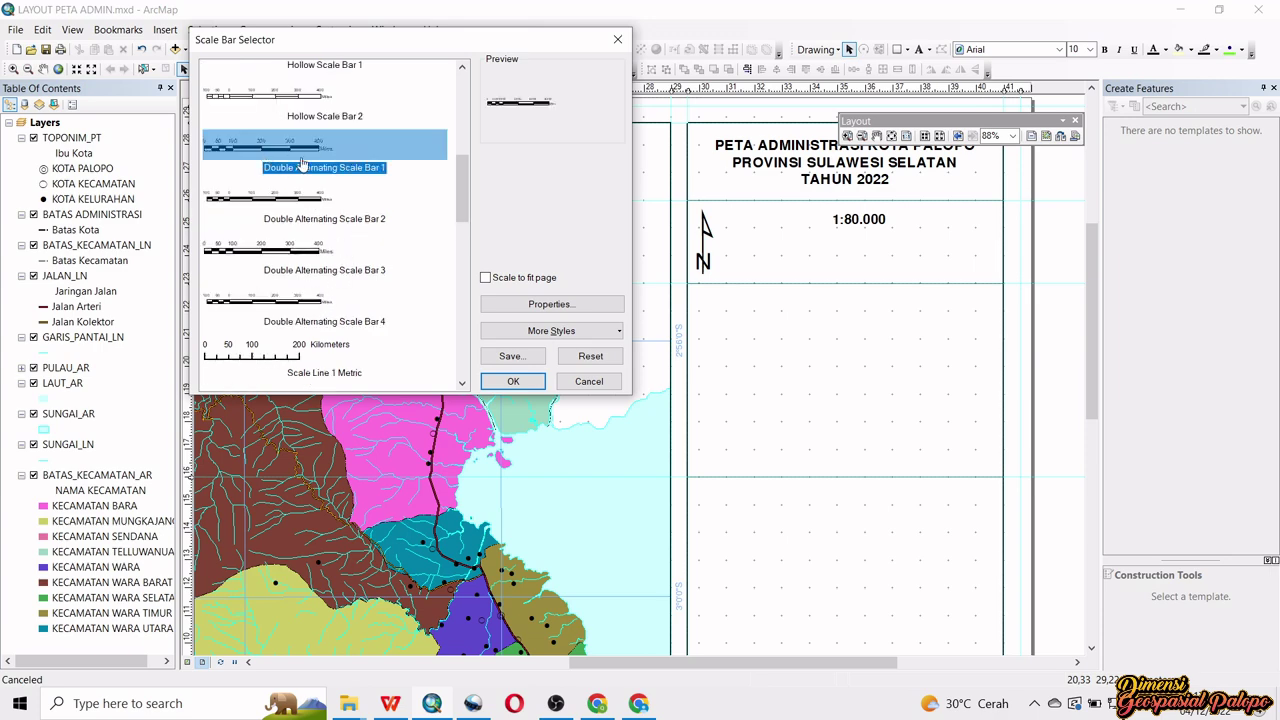
click(515, 382)
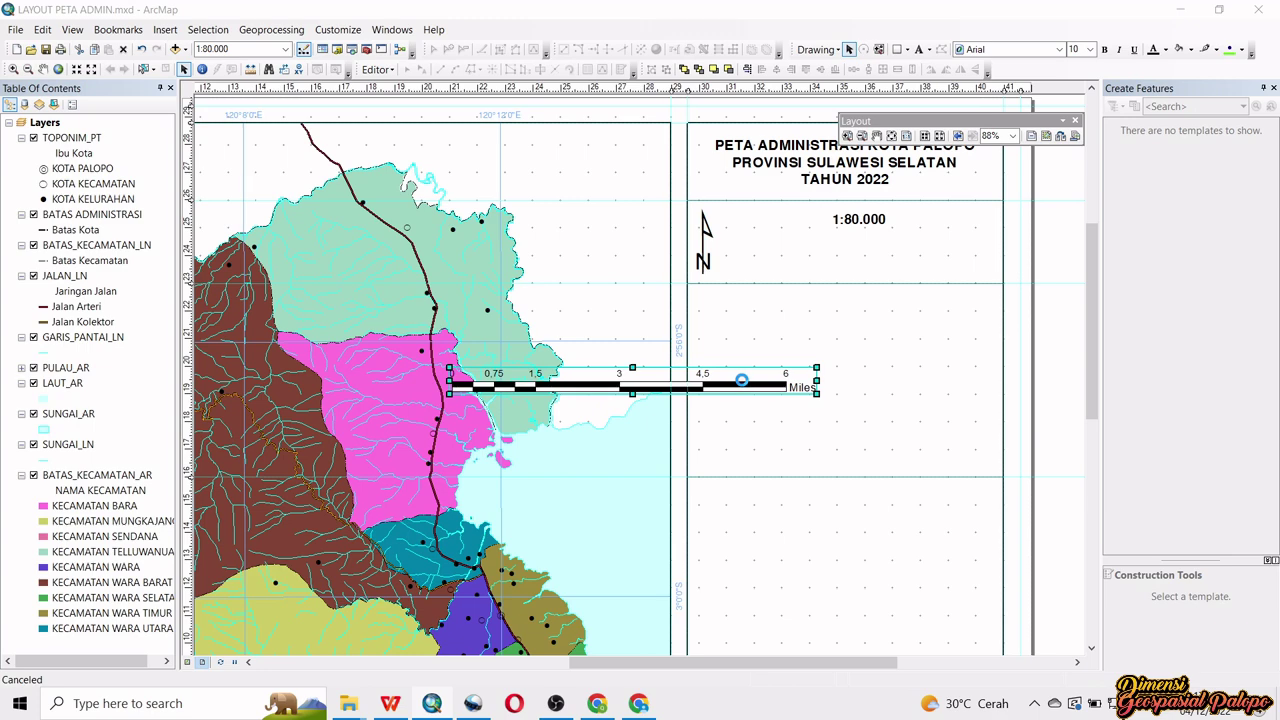
- Set the scale bar's division units to Kilometers and its unit label to Km
double_click(741, 380)
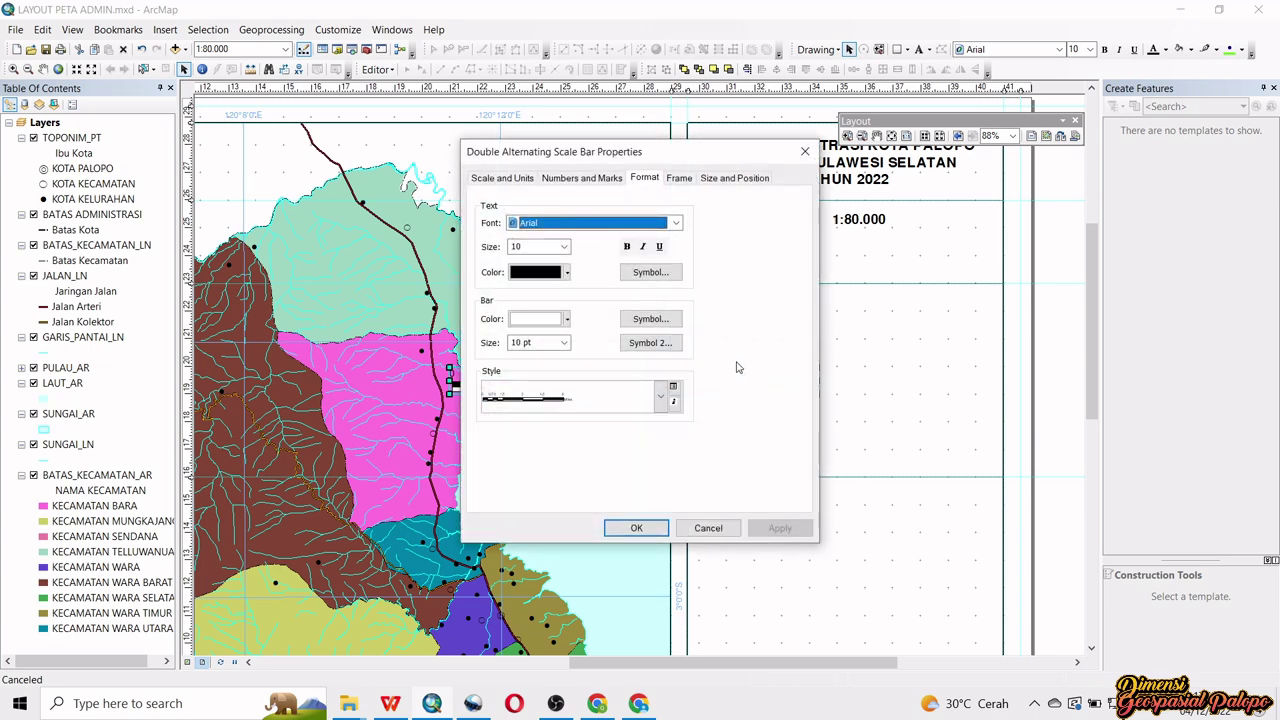
click(515, 179)
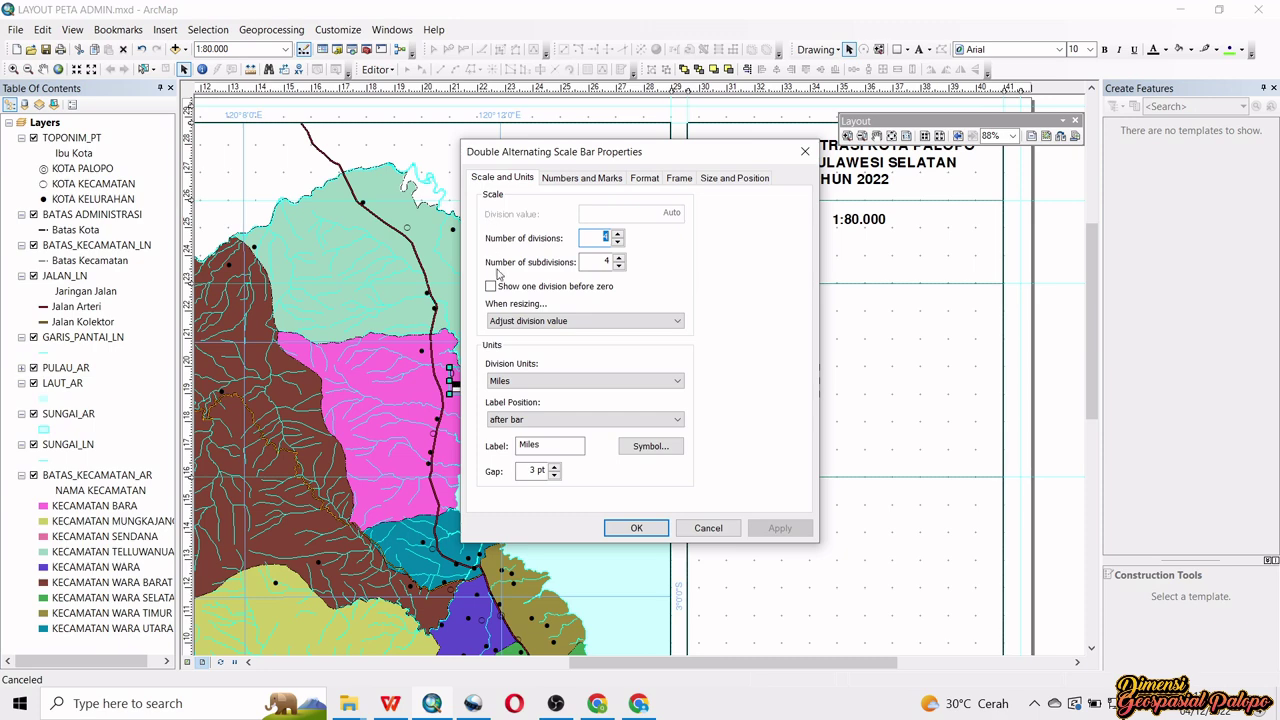
click(520, 381)
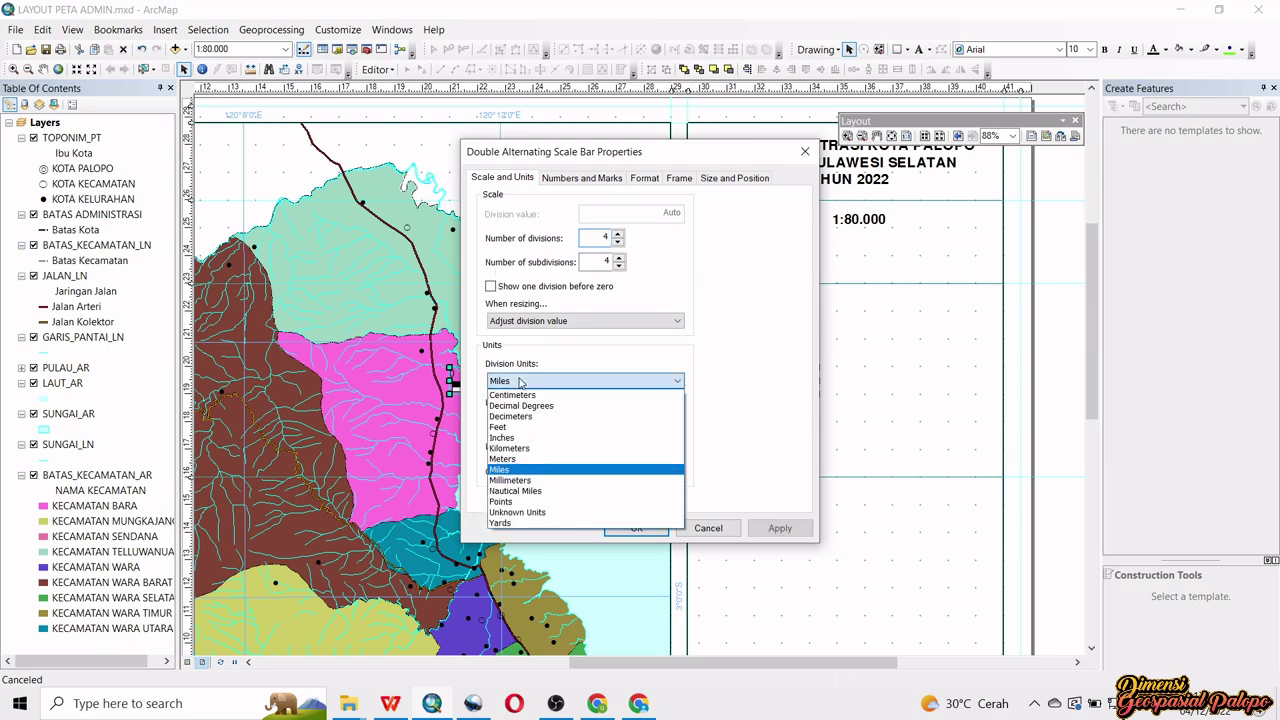
click(524, 449)
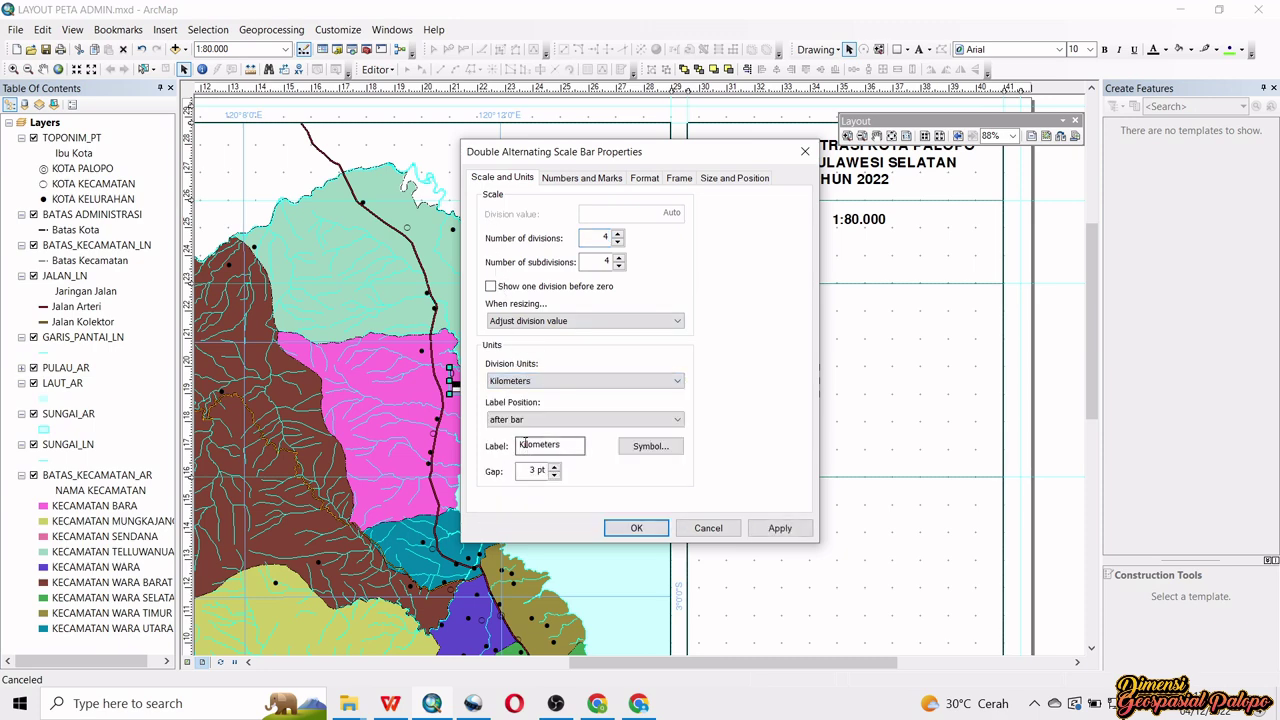
double_click(540, 445)
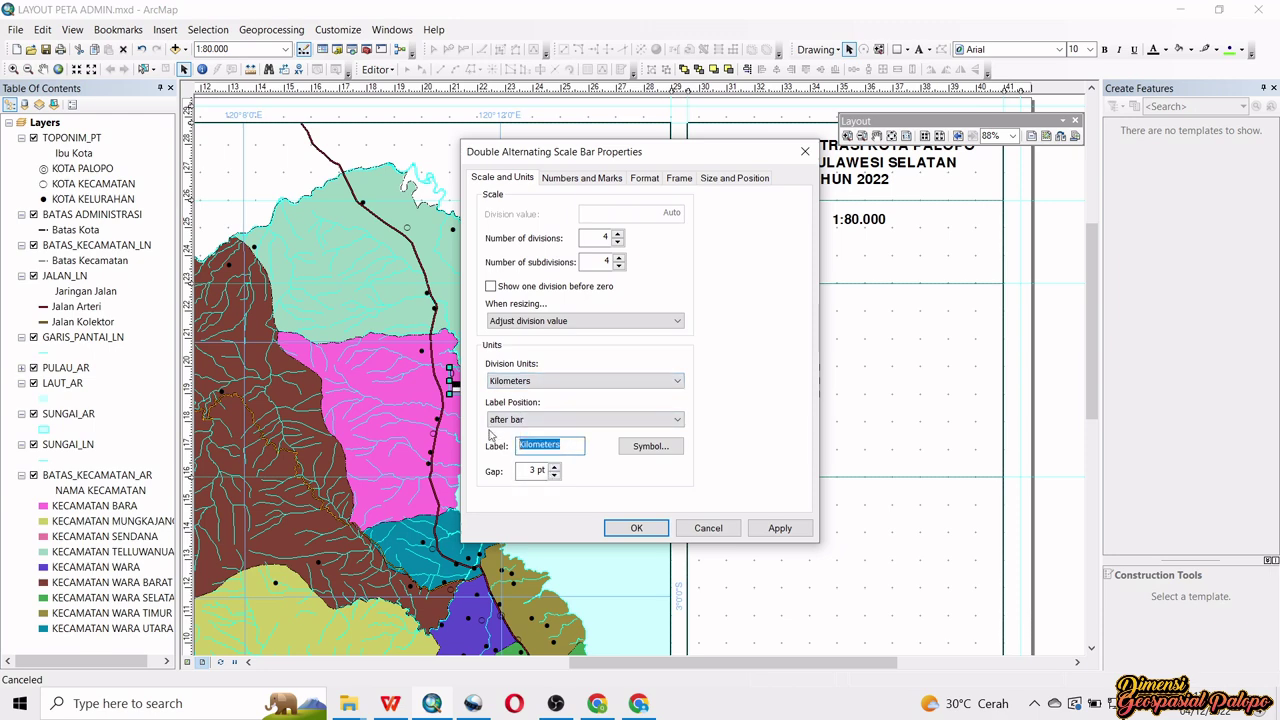
text(Km)
- Format the scale bar text in SansSerif at size 11
click(645, 178)
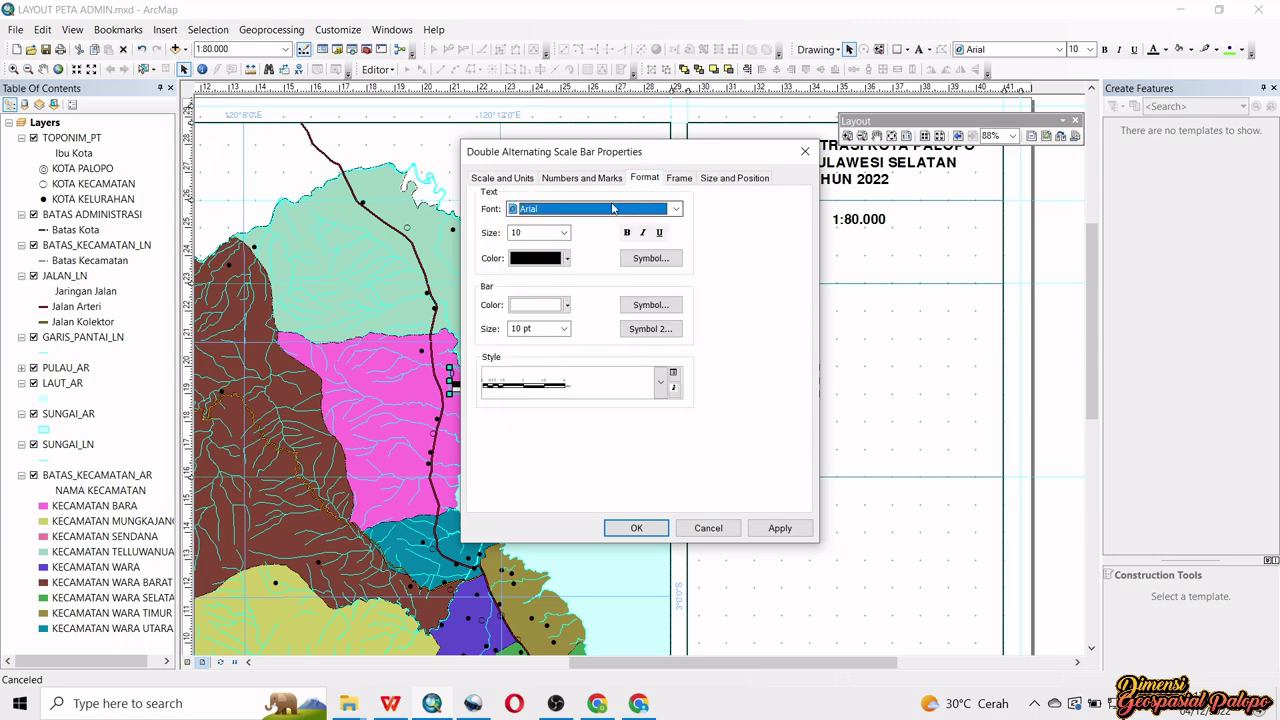
click(614, 207)
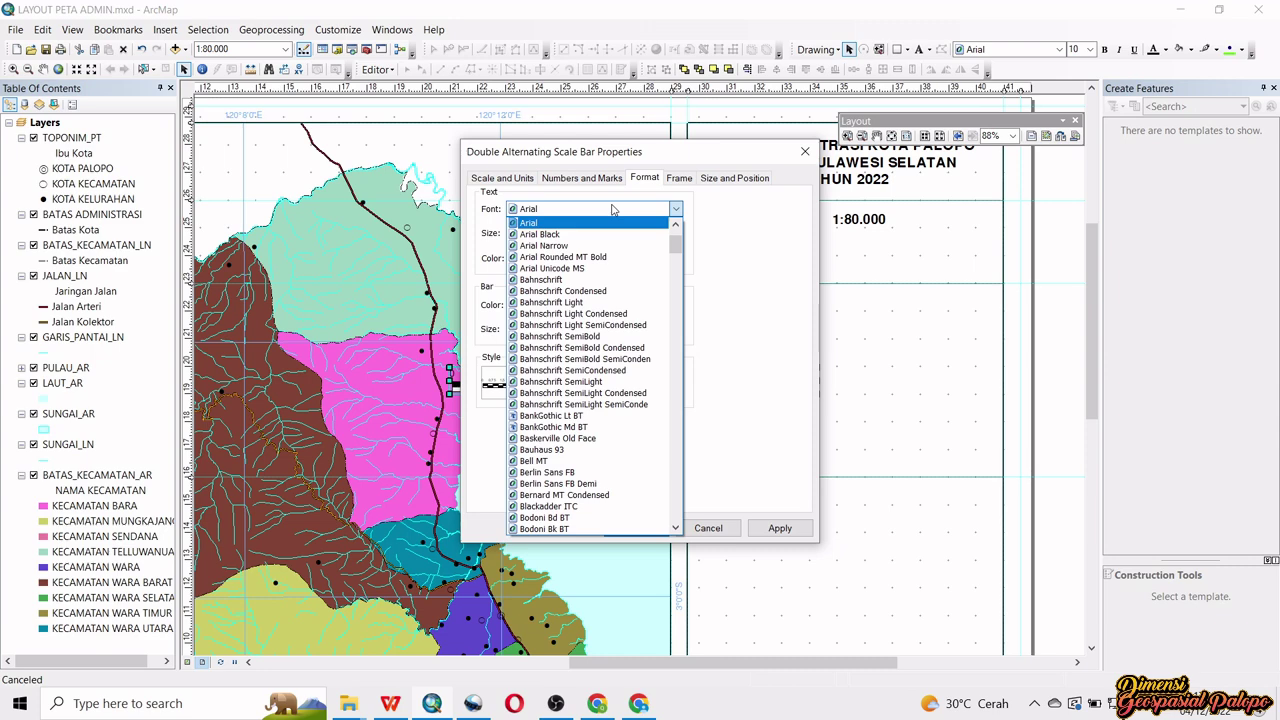
key(s)
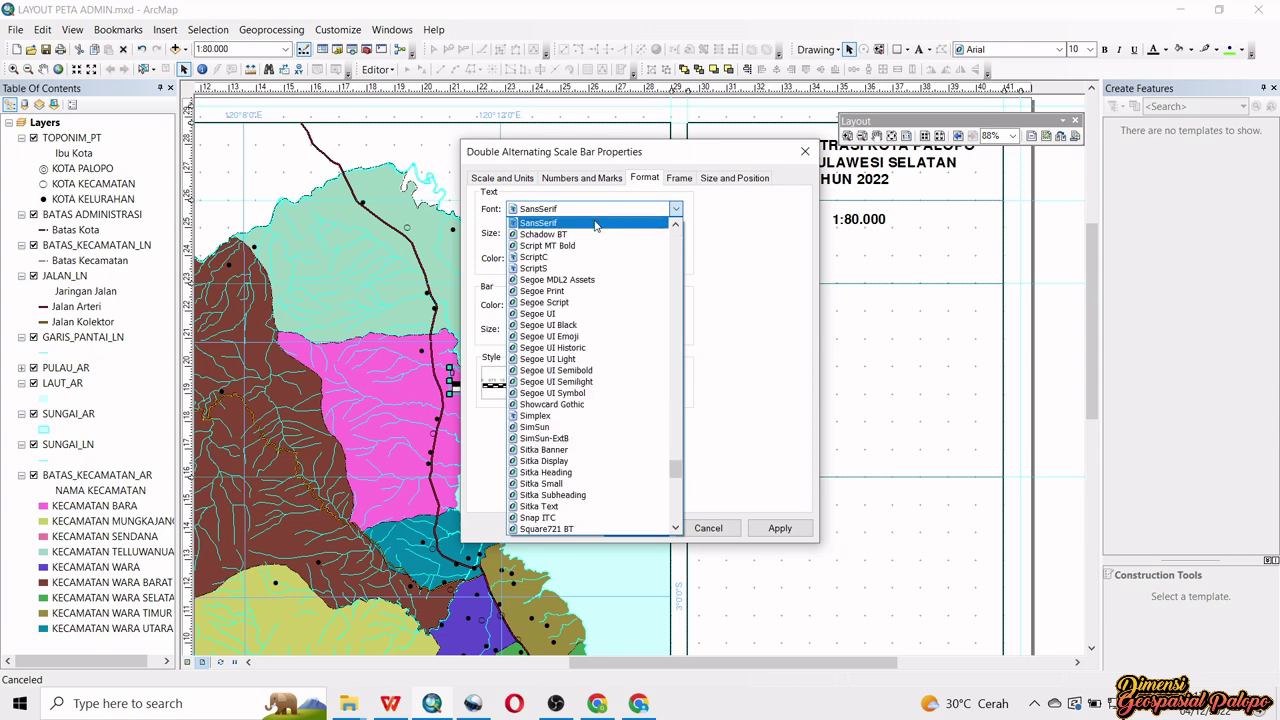
click(595, 223)
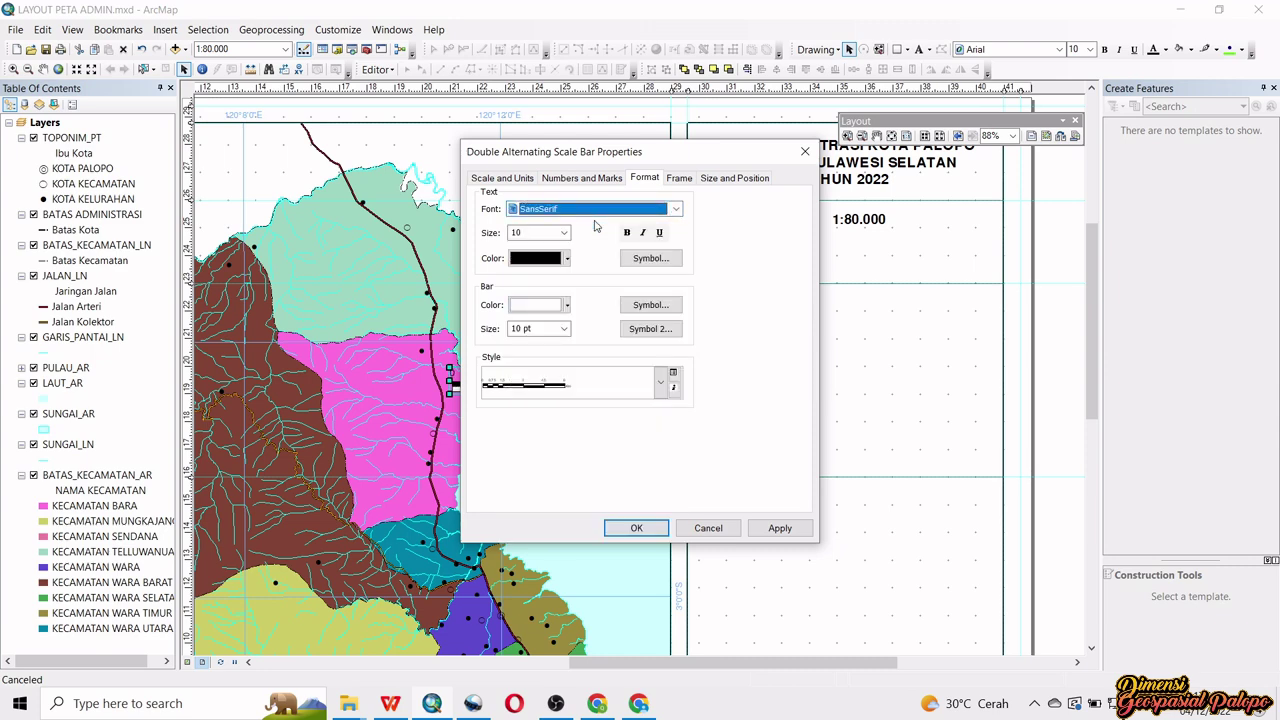
double_click(519, 229)
text(11)
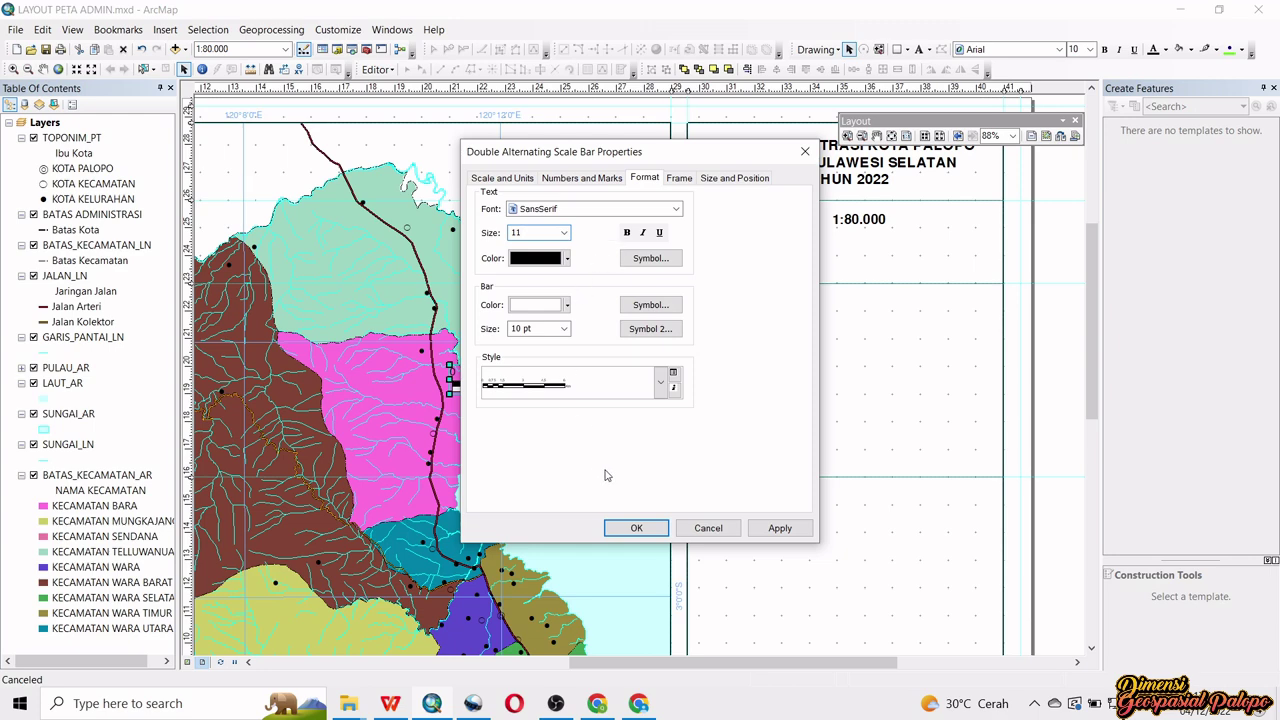
click(634, 527)
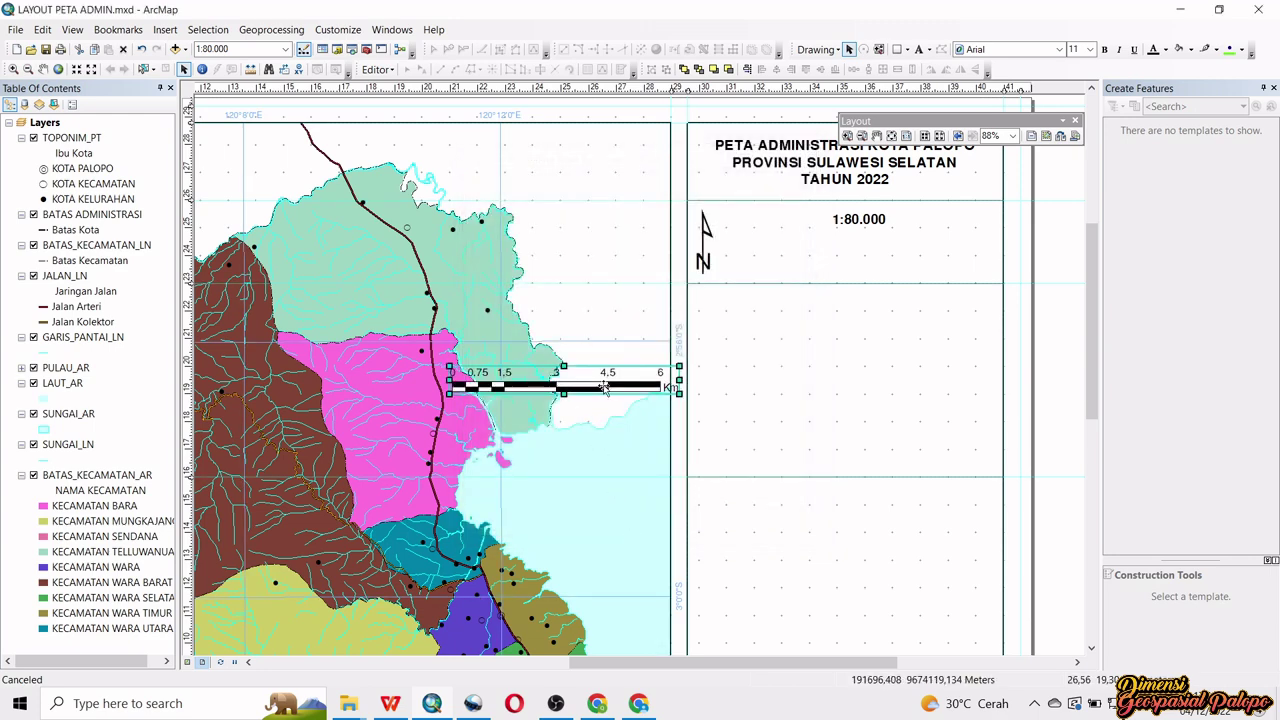
- Place the scale bar directly below the 1:80.000 scale text, beside the north arrow
drag(602, 383, 963, 263)
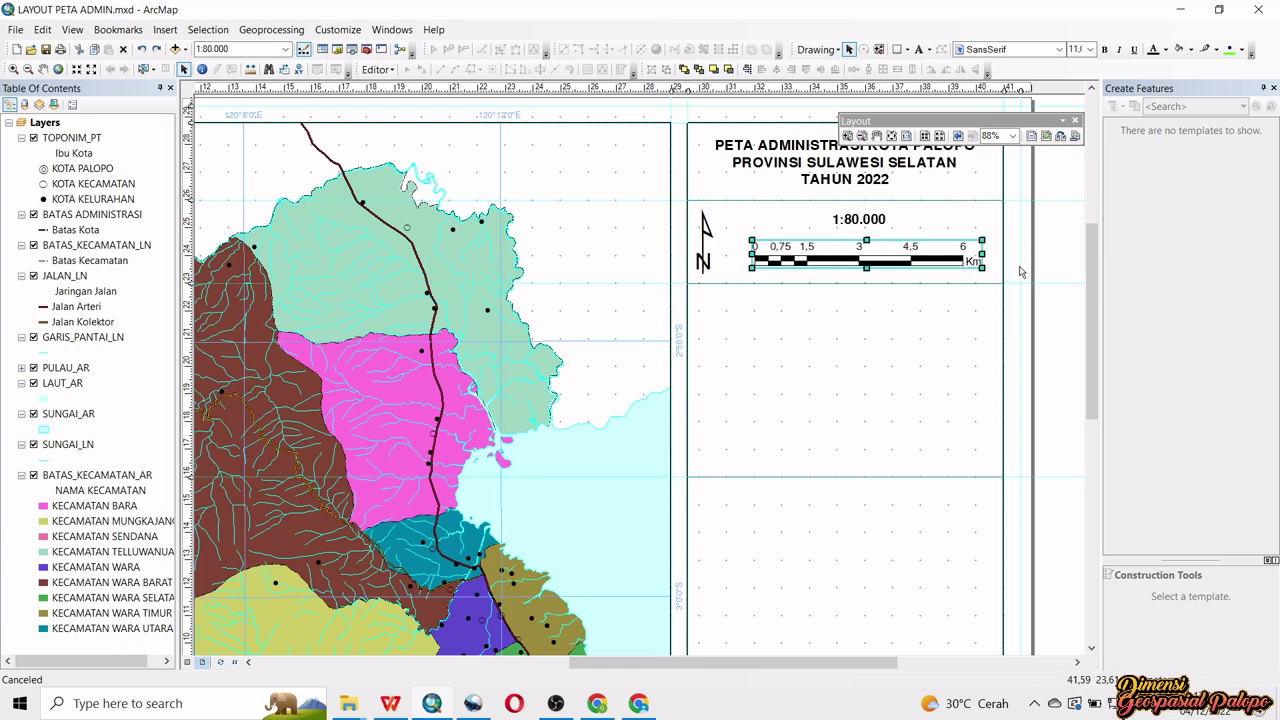
click(1051, 260)
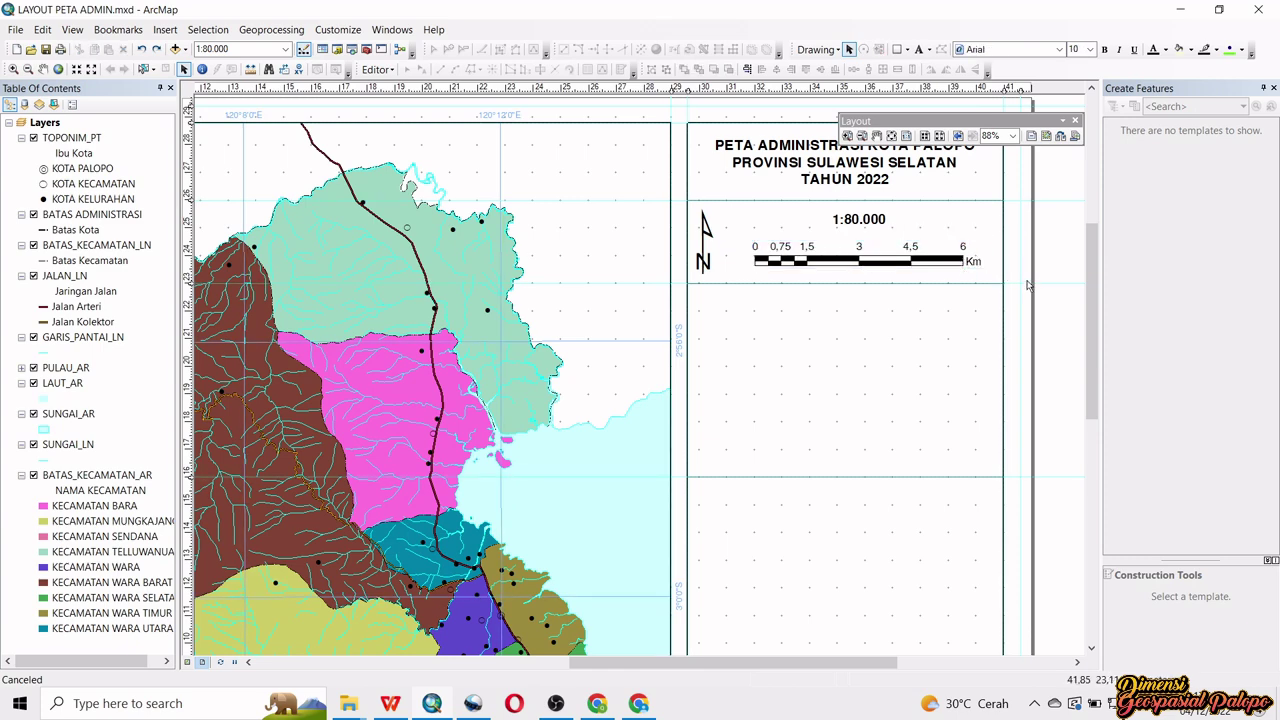
scroll(1027, 285, down, 5)
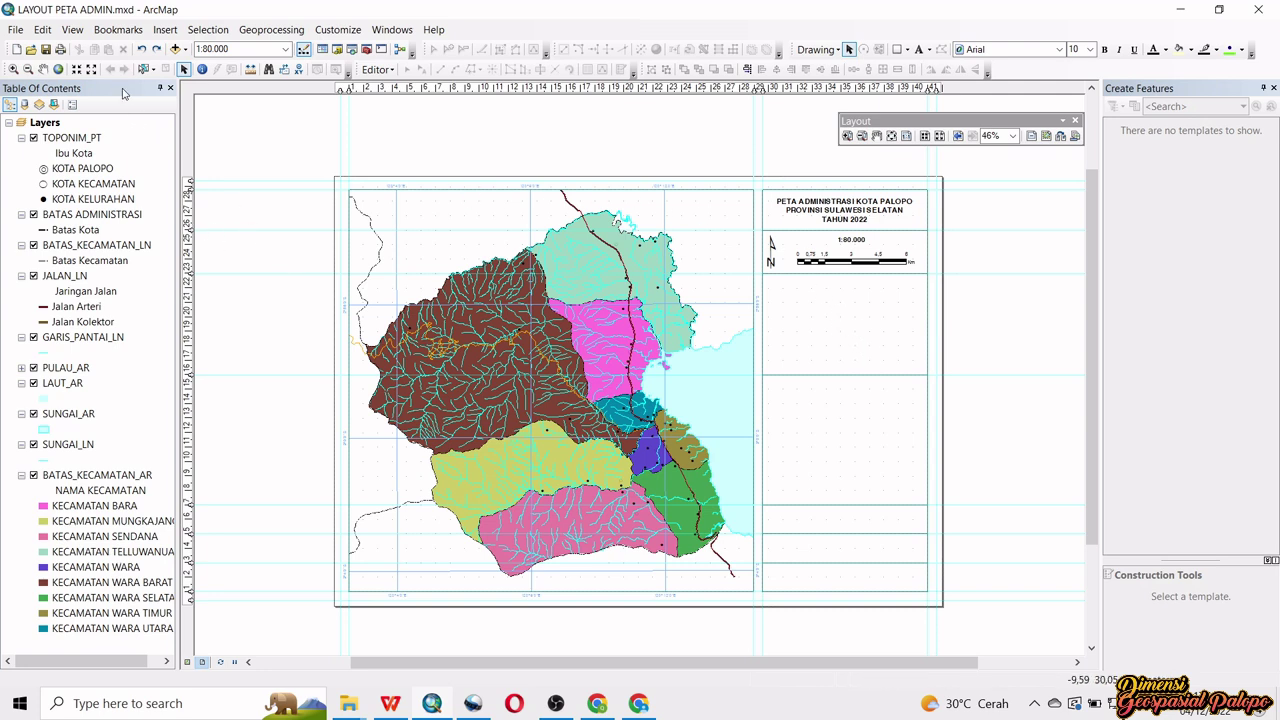
- Insert a new data frame into the layout and rename it INSET
click(165, 30)
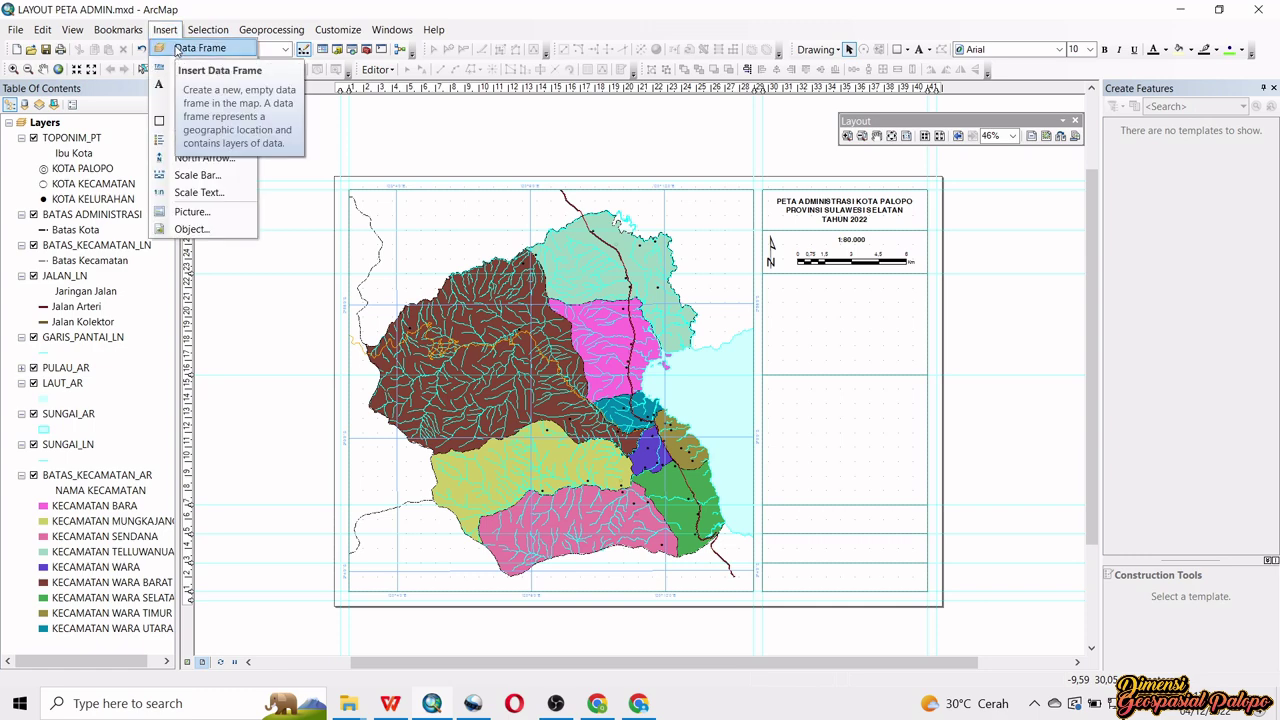
click(190, 48)
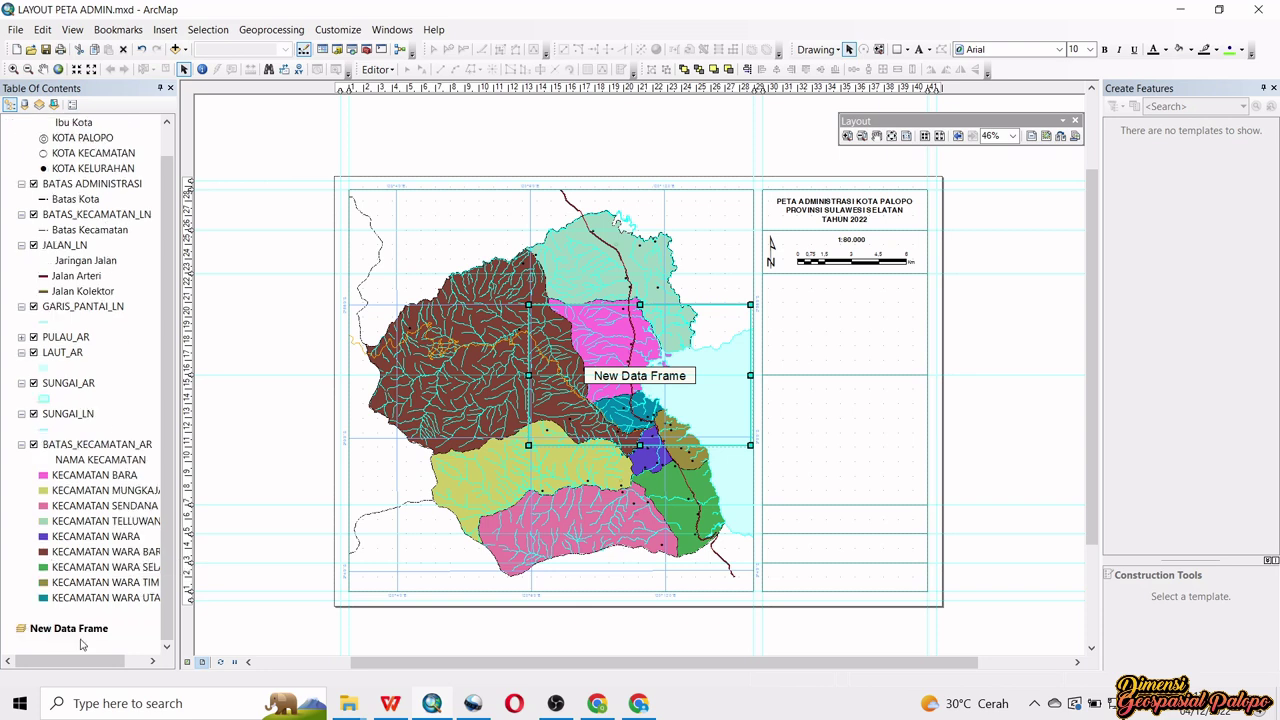
click(70, 630)
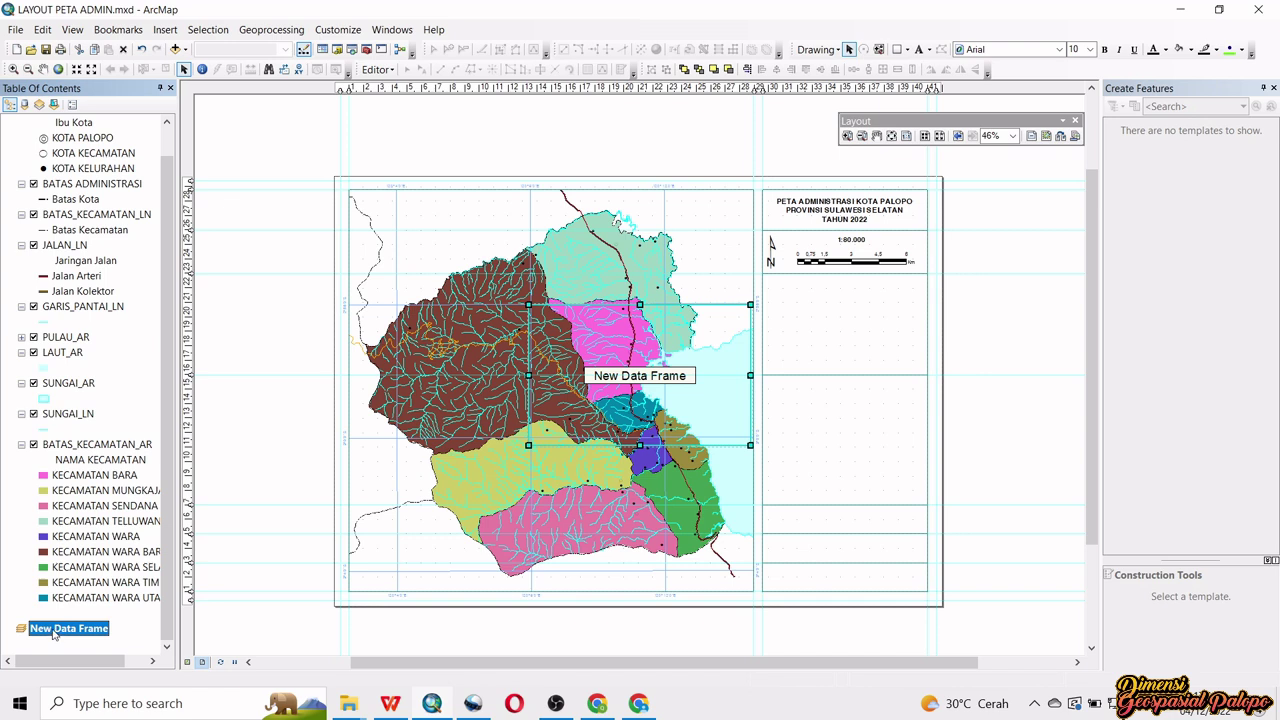
click(60, 628)
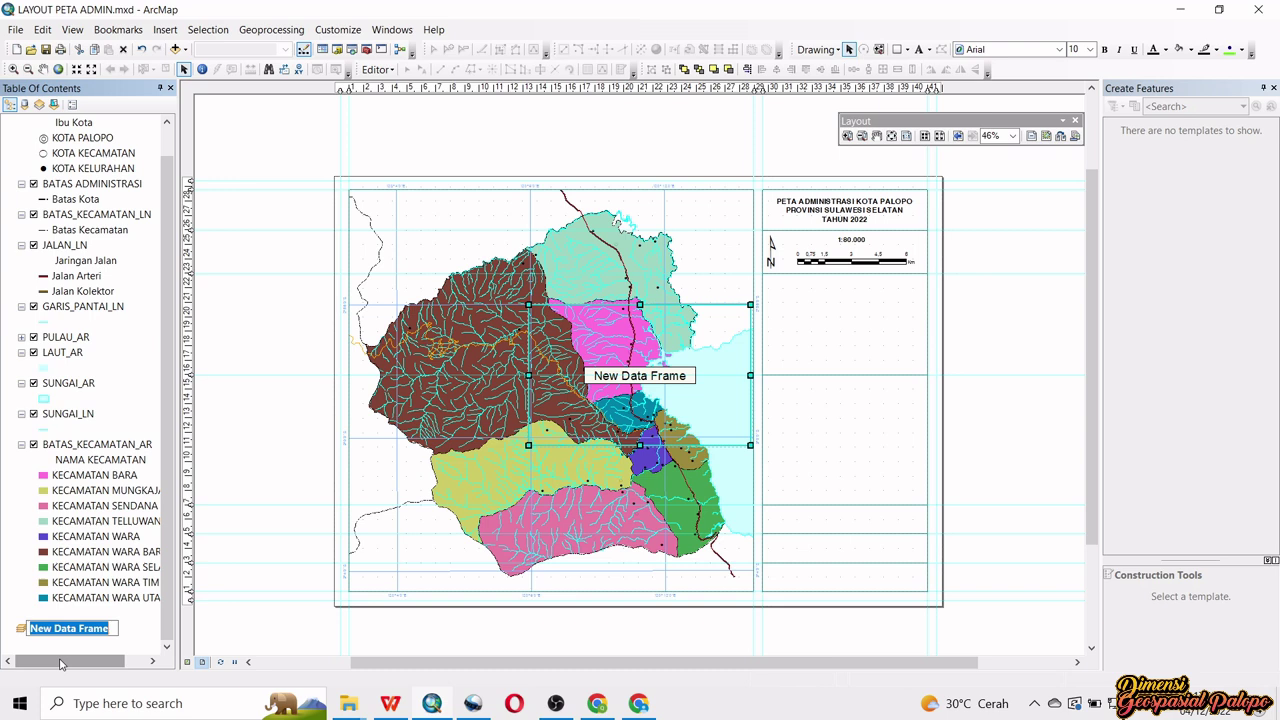
text(INSET)
key(Return)
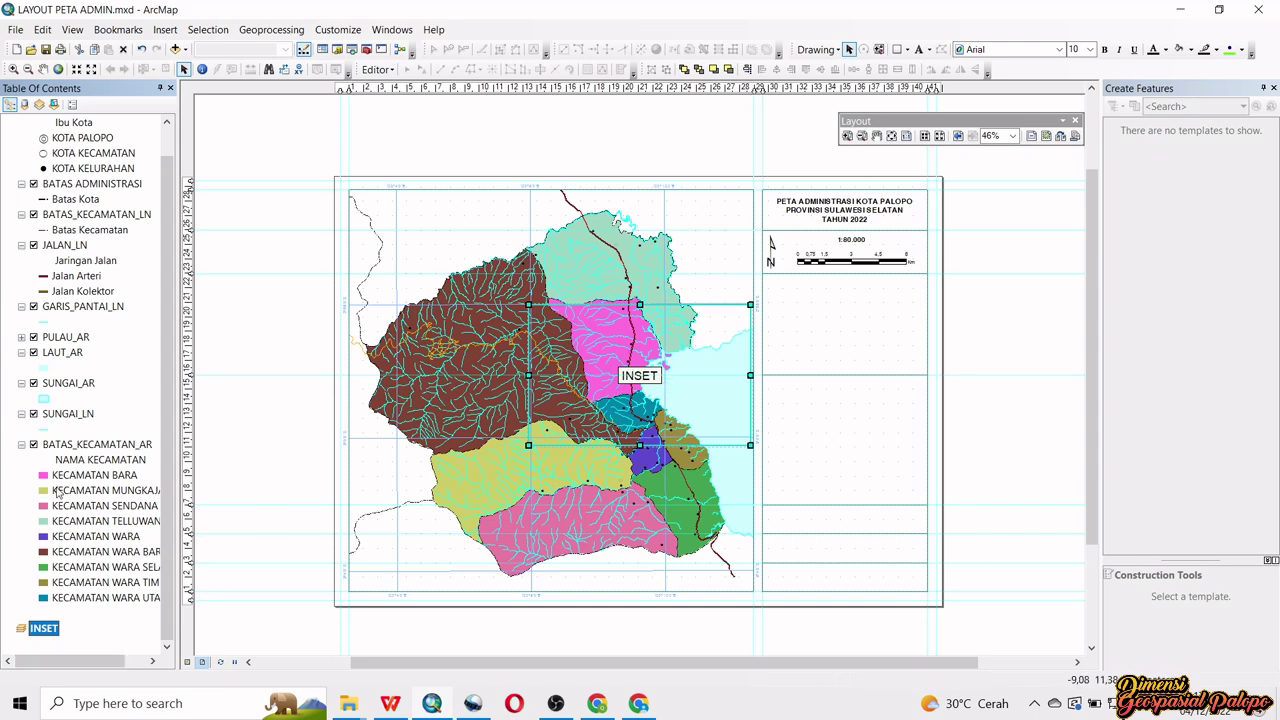
- Add the DANAU, BATHYMETRY, BATAS_SULAWESI_AR and BATAS_KAB_KOTA_AR shapefiles from the PALOPO_SHP INSET folder to the INSET data frame
right_click(45, 633)
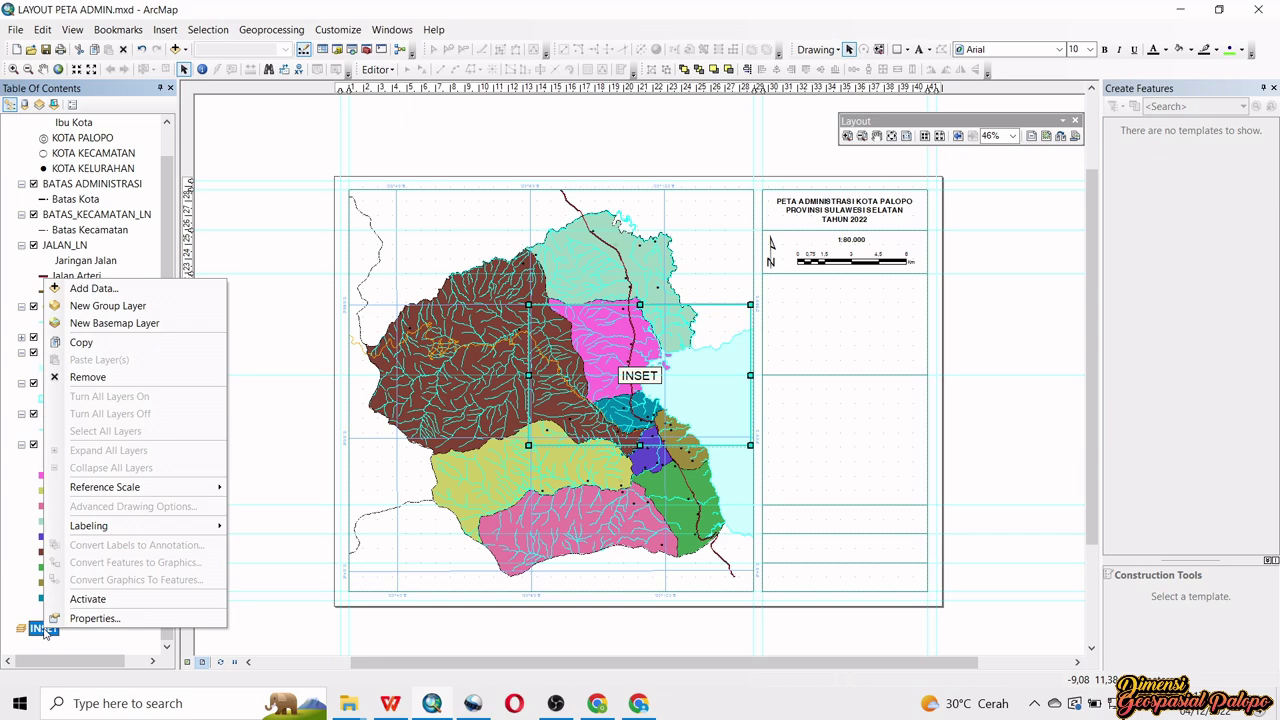
click(100, 288)
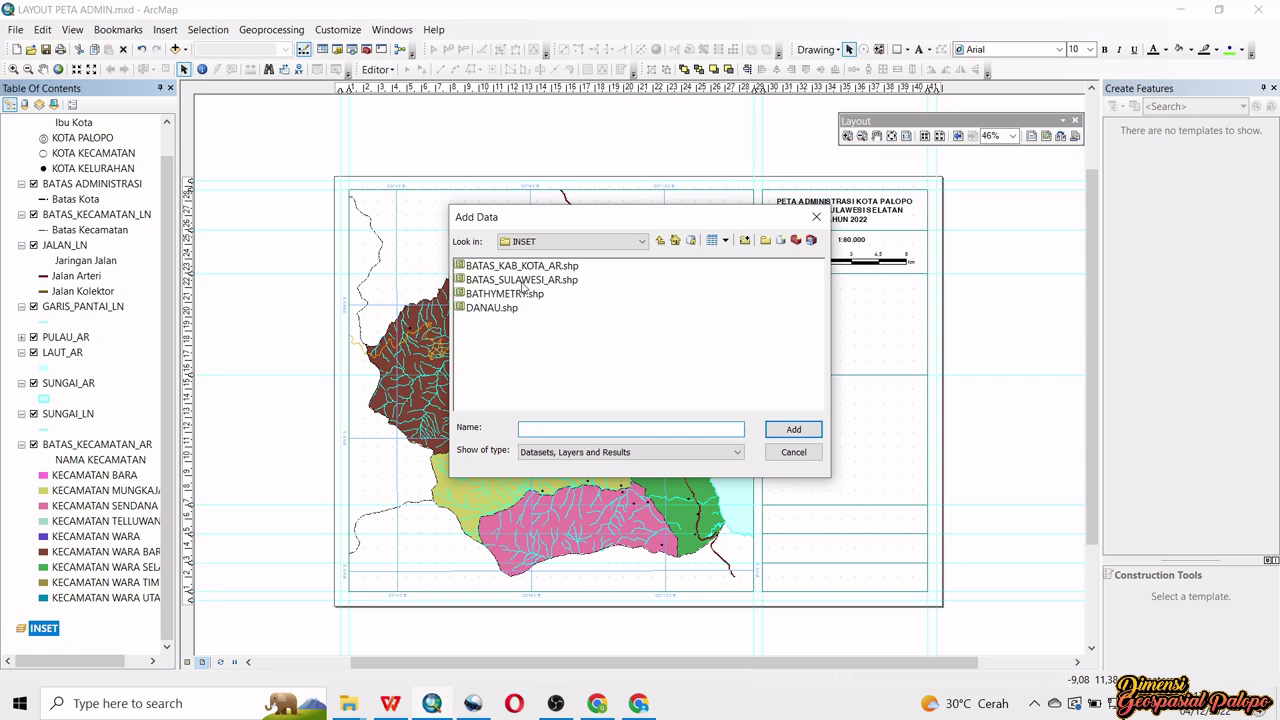
click(660, 241)
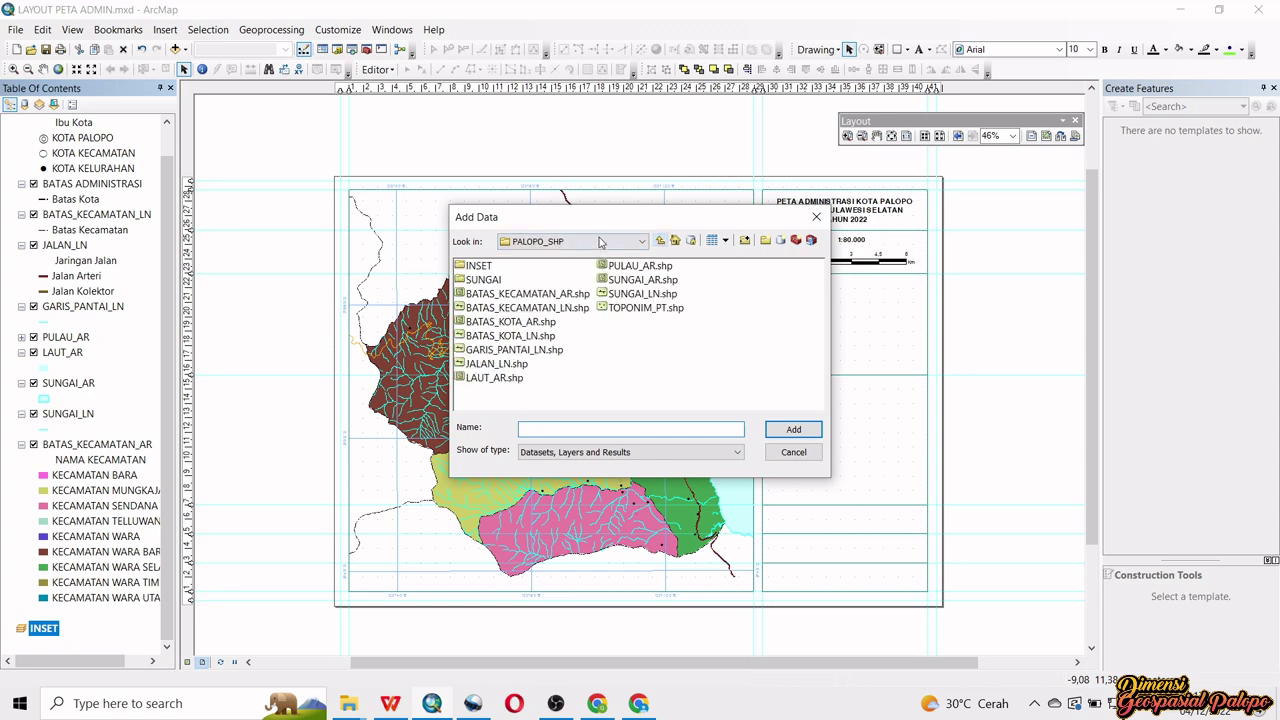
click(660, 241)
click(487, 266)
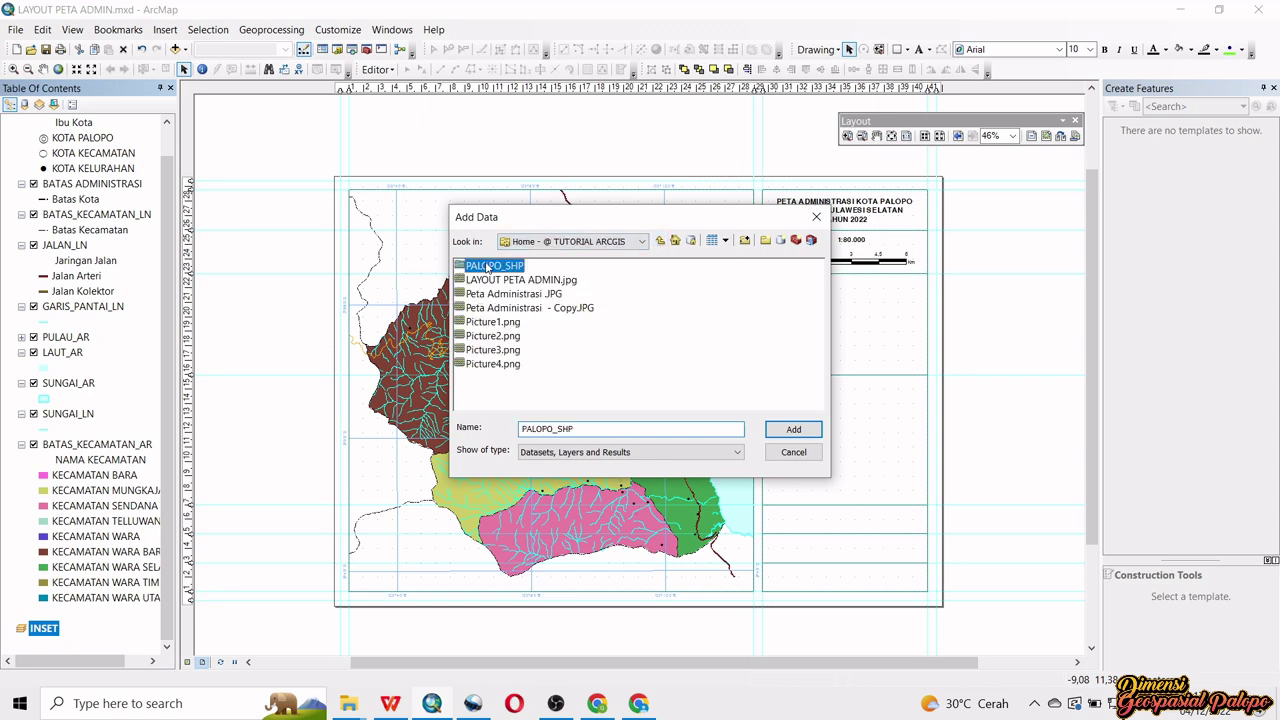
double_click(487, 266)
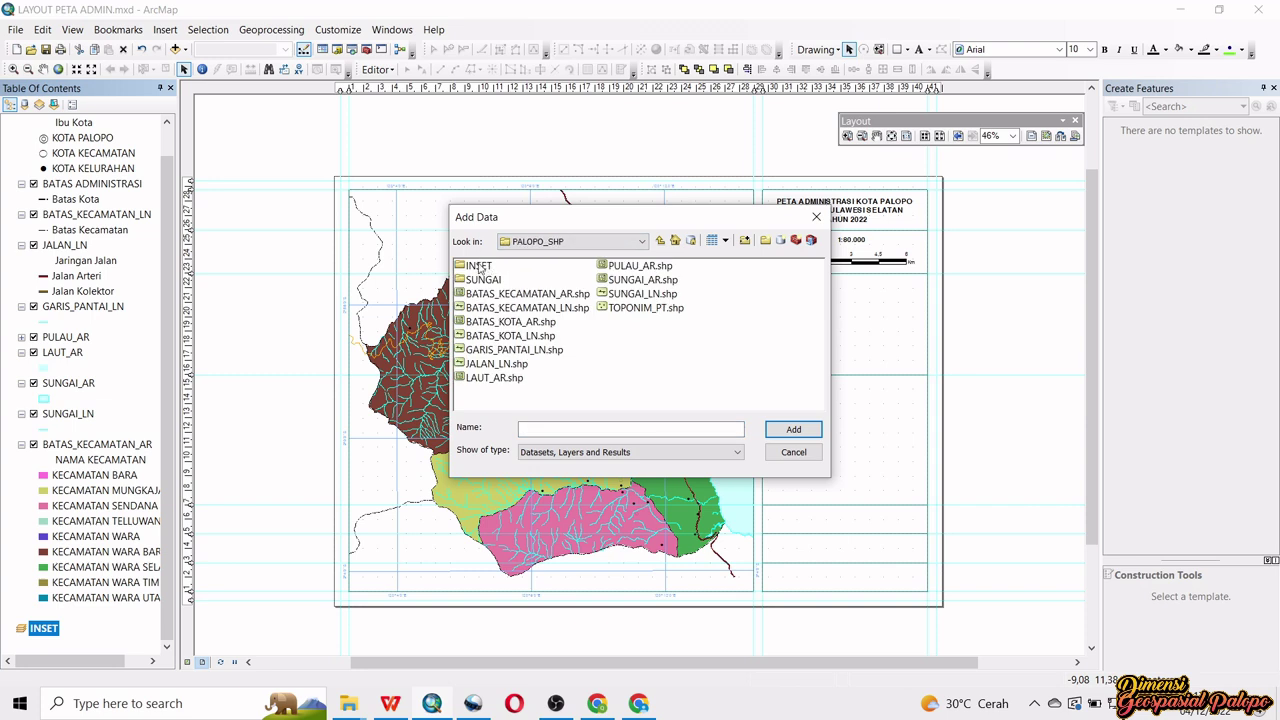
double_click(479, 268)
drag(620, 355, 490, 268)
click(793, 429)
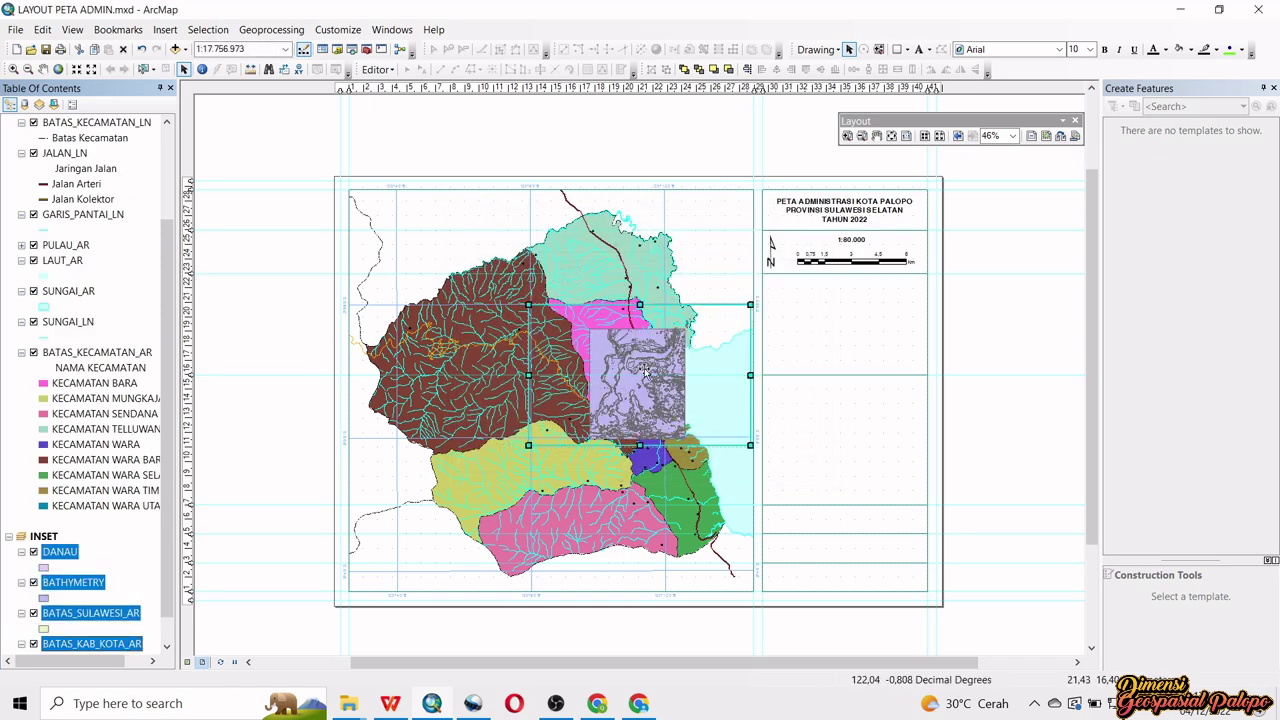
- Move the INSET data frame into the empty section below the scale bar and shrink it to fit inside that section
drag(641, 388, 837, 326)
drag(730, 245, 777, 273)
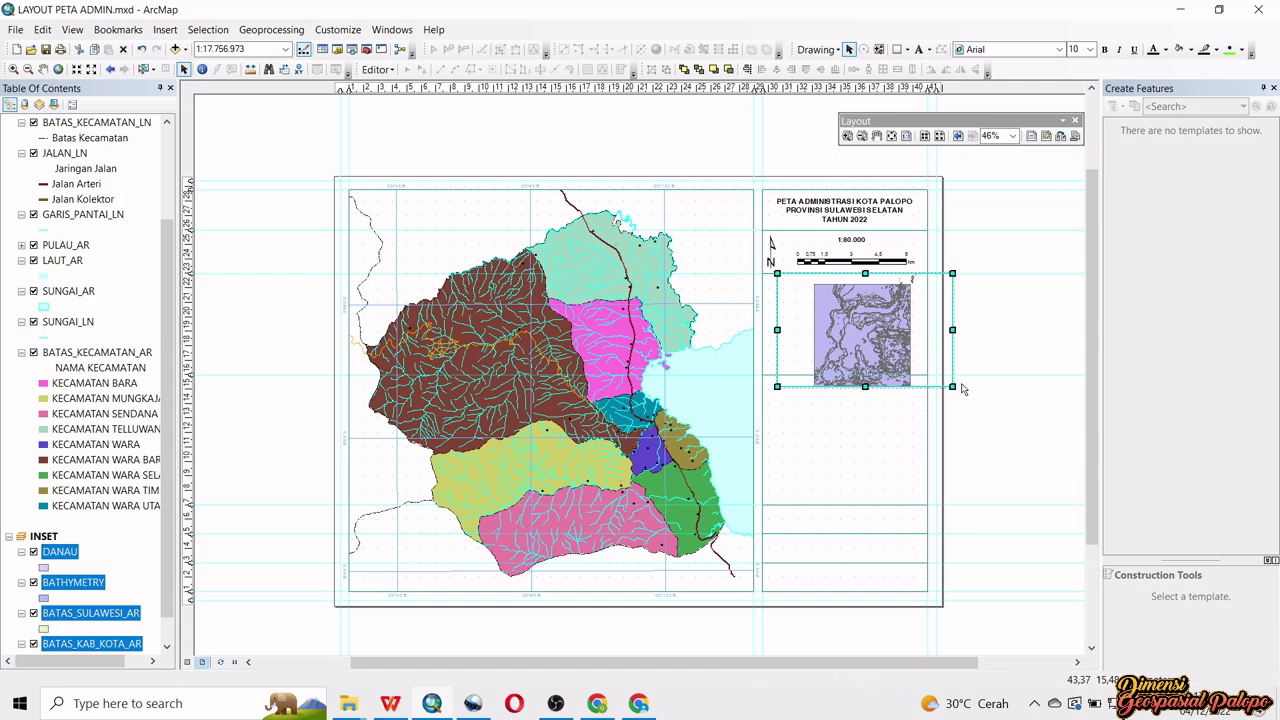
drag(954, 388, 915, 362)
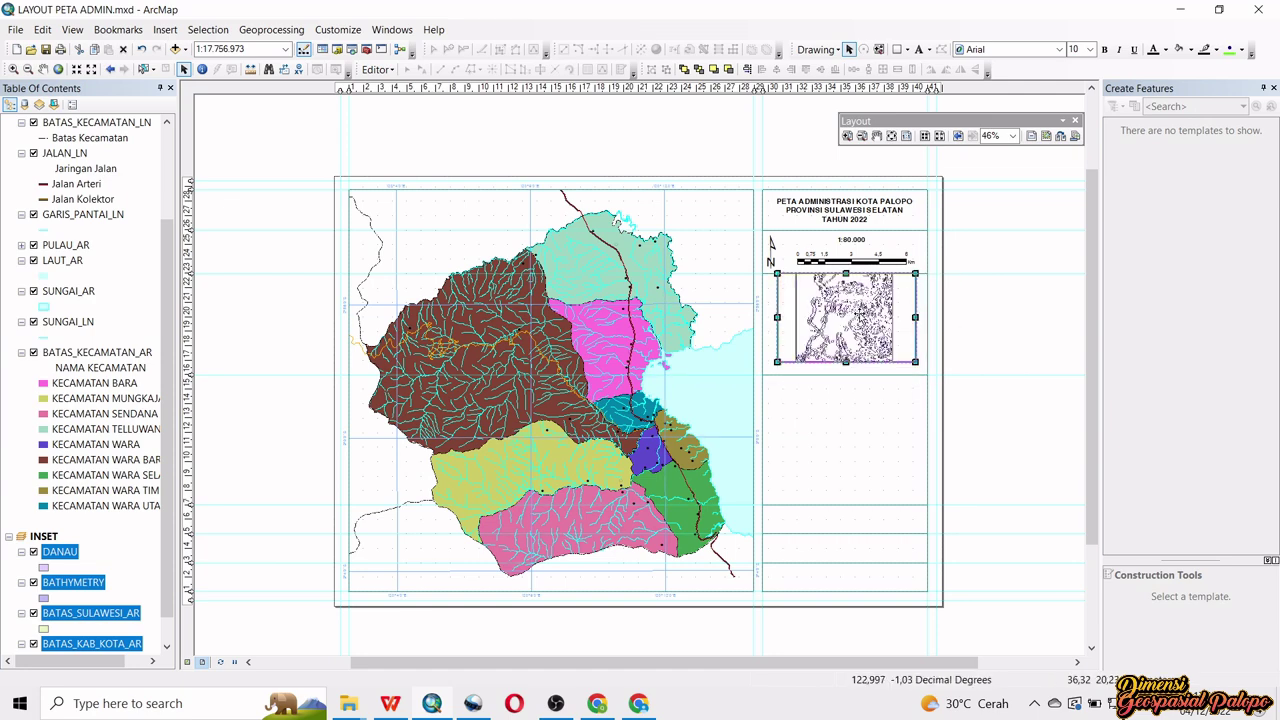
drag(858, 307, 861, 315)
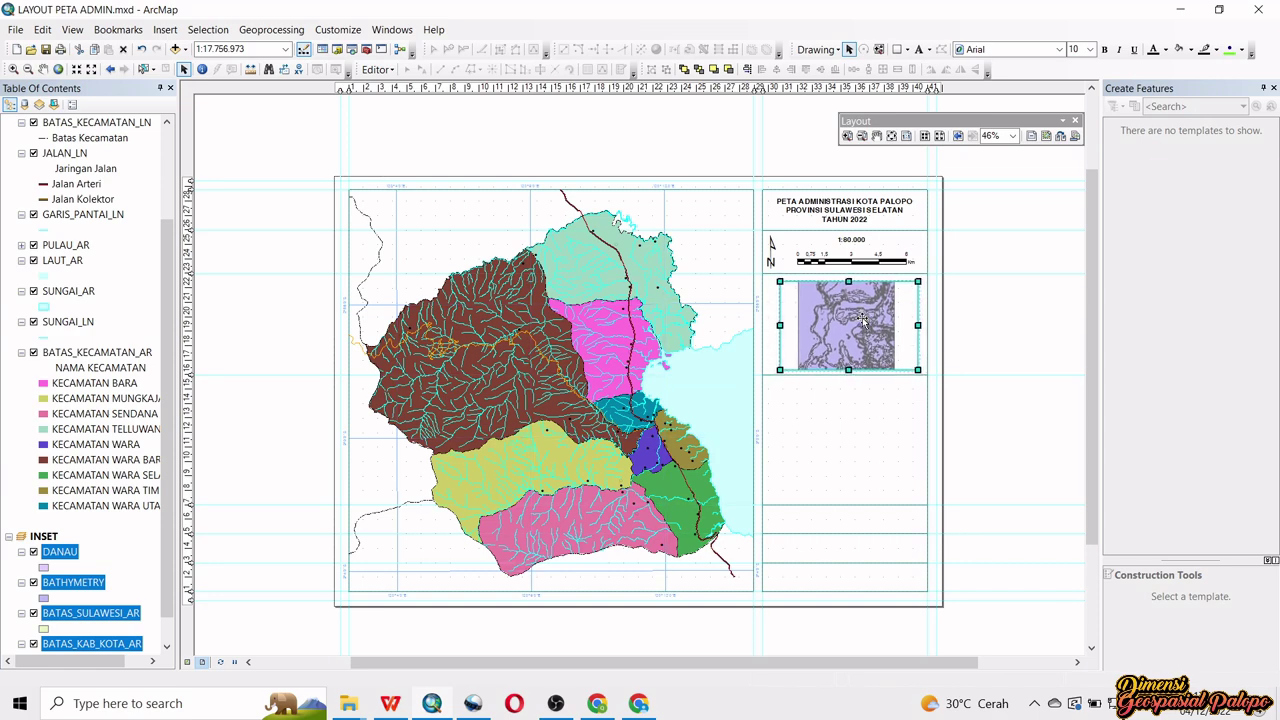
key(Left)
key(Up)
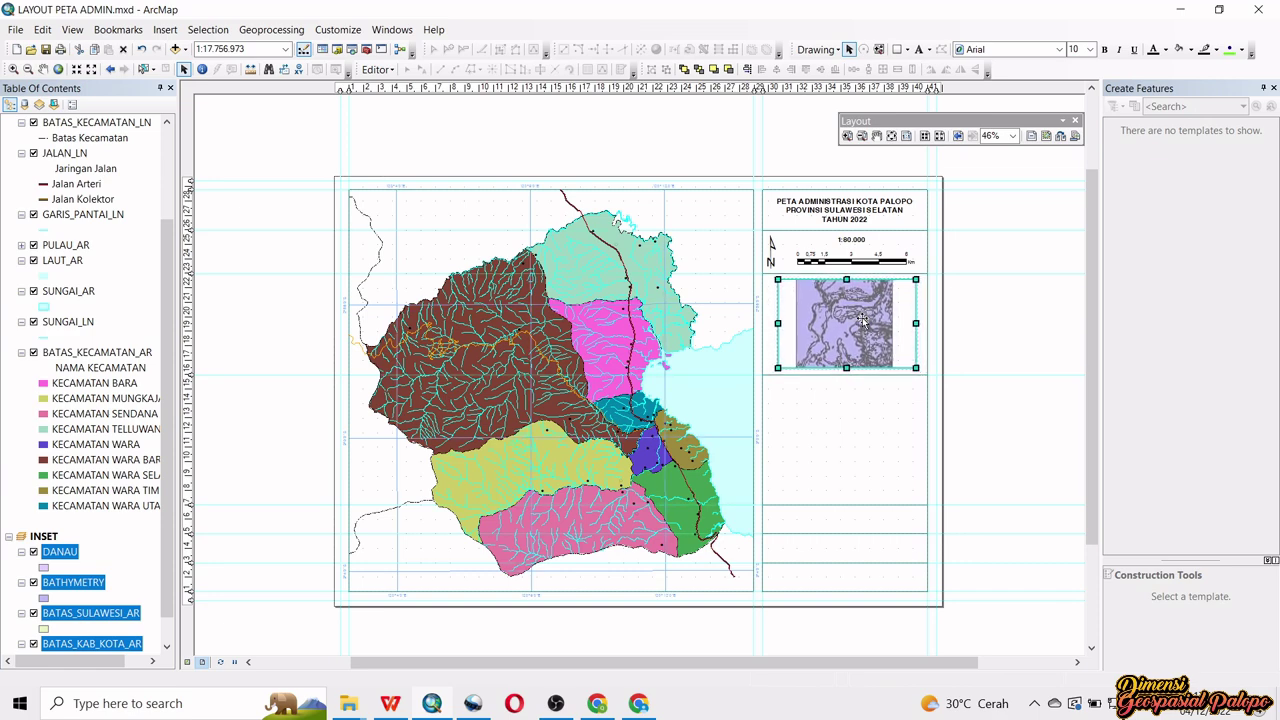
- Reduce the INSET frame's height slightly from its lower edge and nudge the frame down and left to center it in its section
scroll(862, 320, down, 5)
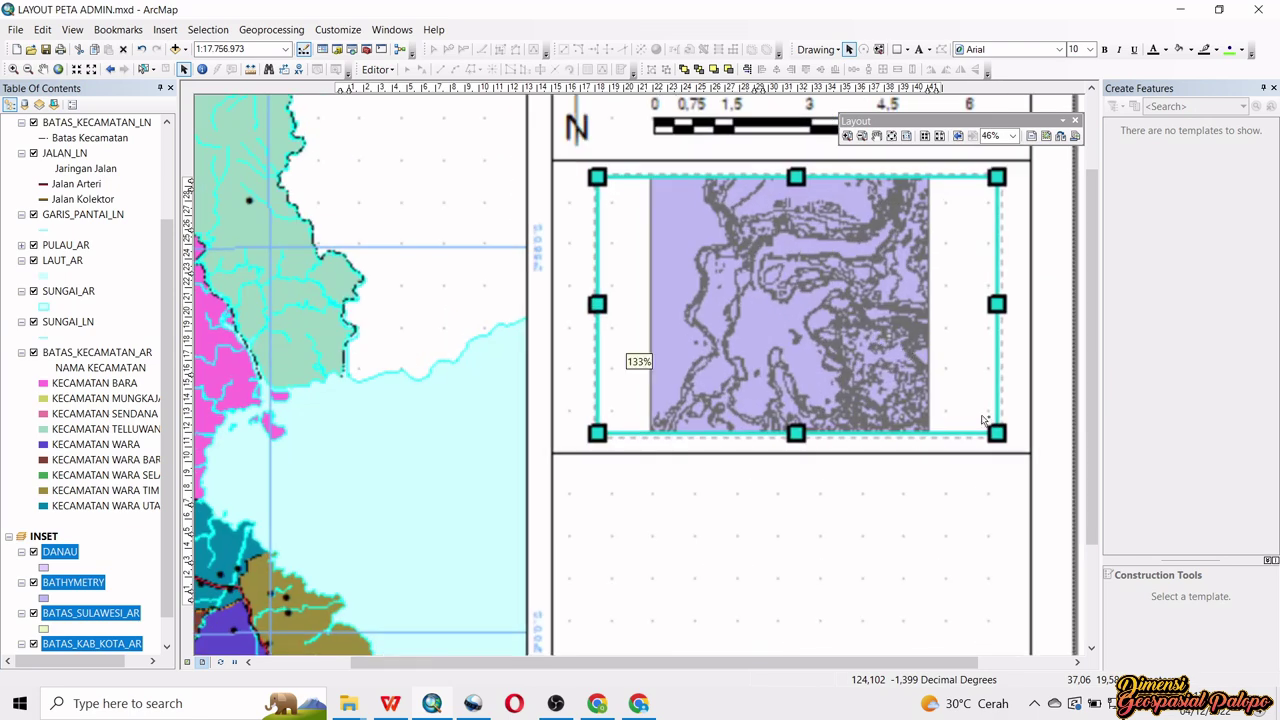
drag(803, 432, 798, 427)
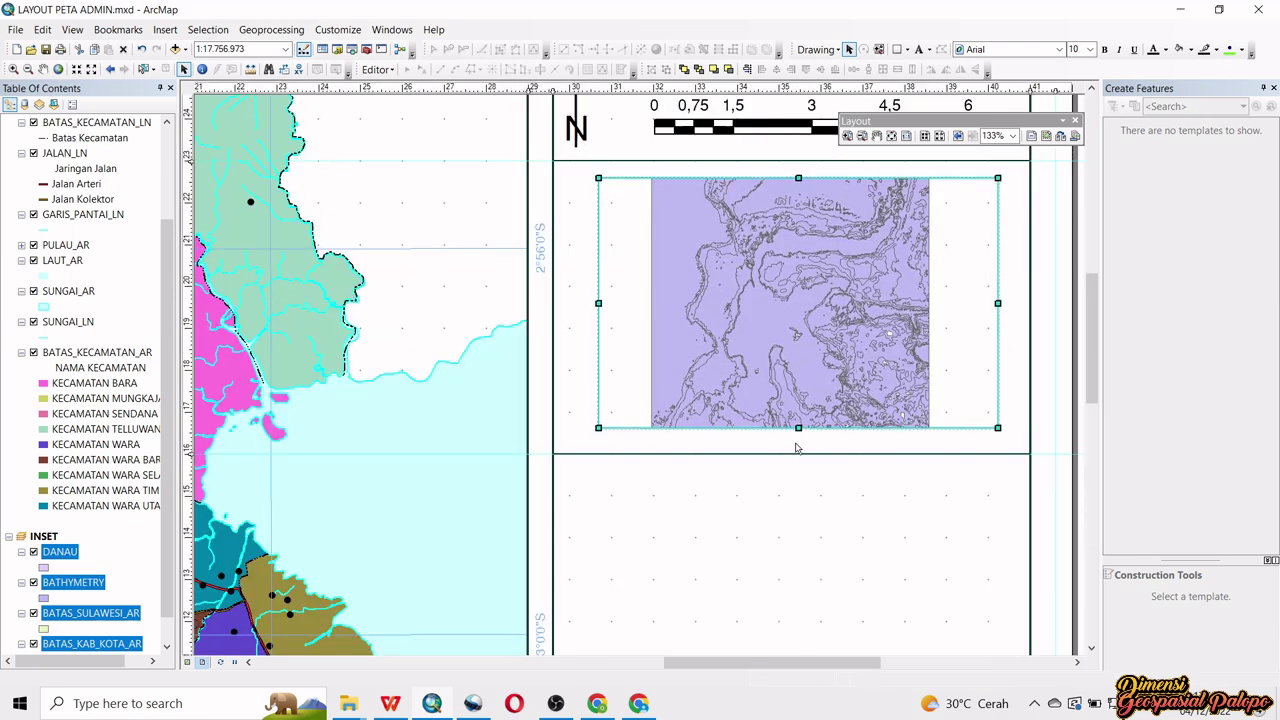
key(Down)
key(Down)
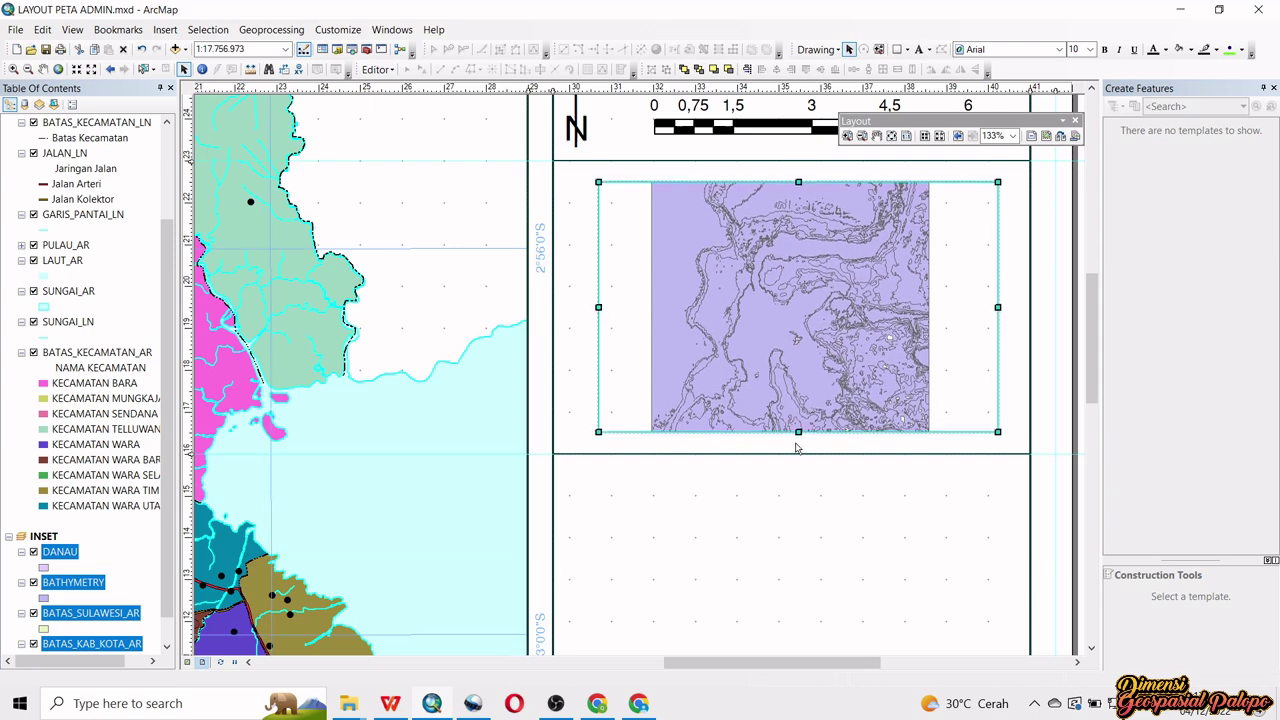
key(Left)
key(Left)
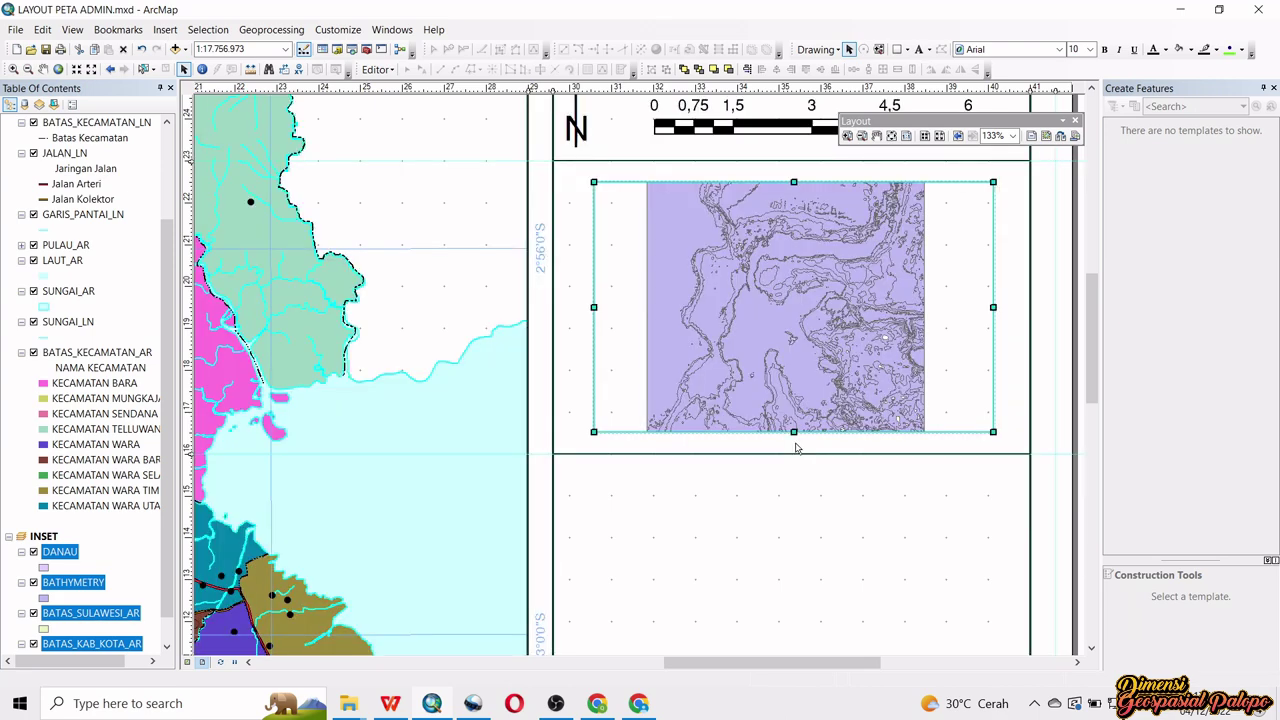
- Reorder the INSET layers so BATAS_KAB_KOTA_AR sits directly below DANAU, followed by BATAS_SULAWESI_AR, with BATHYMETRY at the bottom
scroll(55, 540, down, 1)
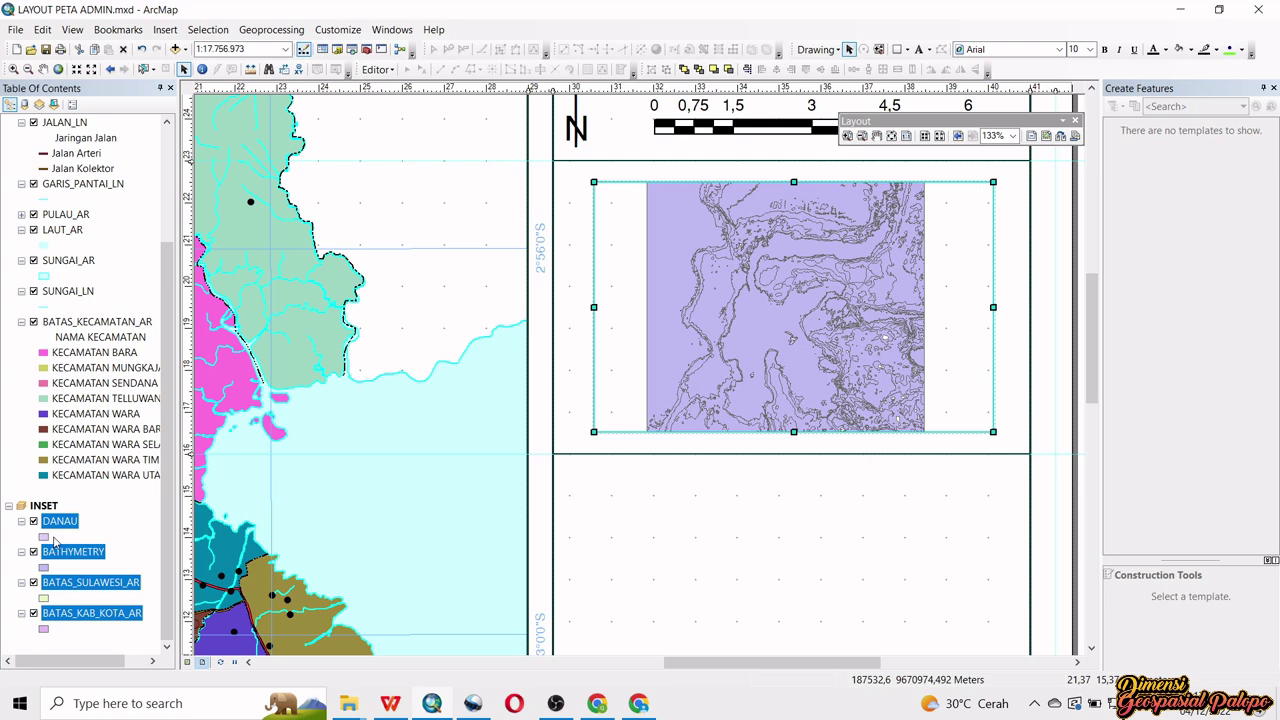
click(62, 553)
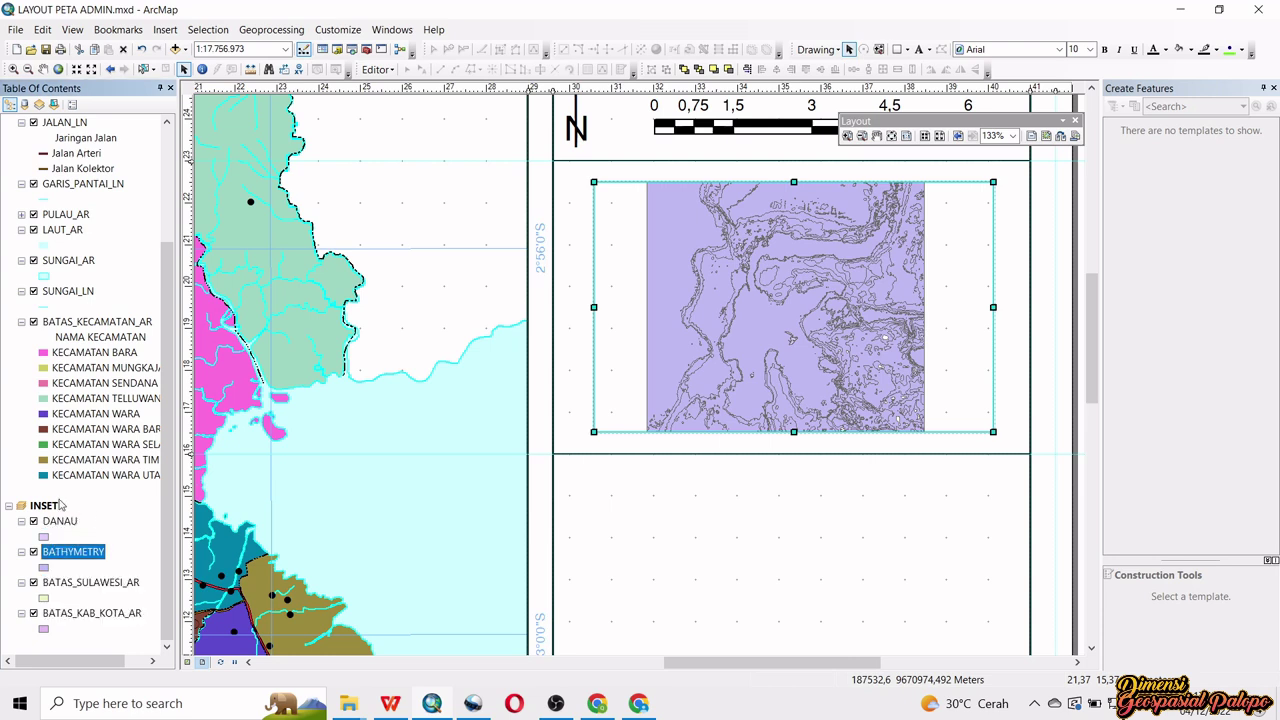
click(59, 524)
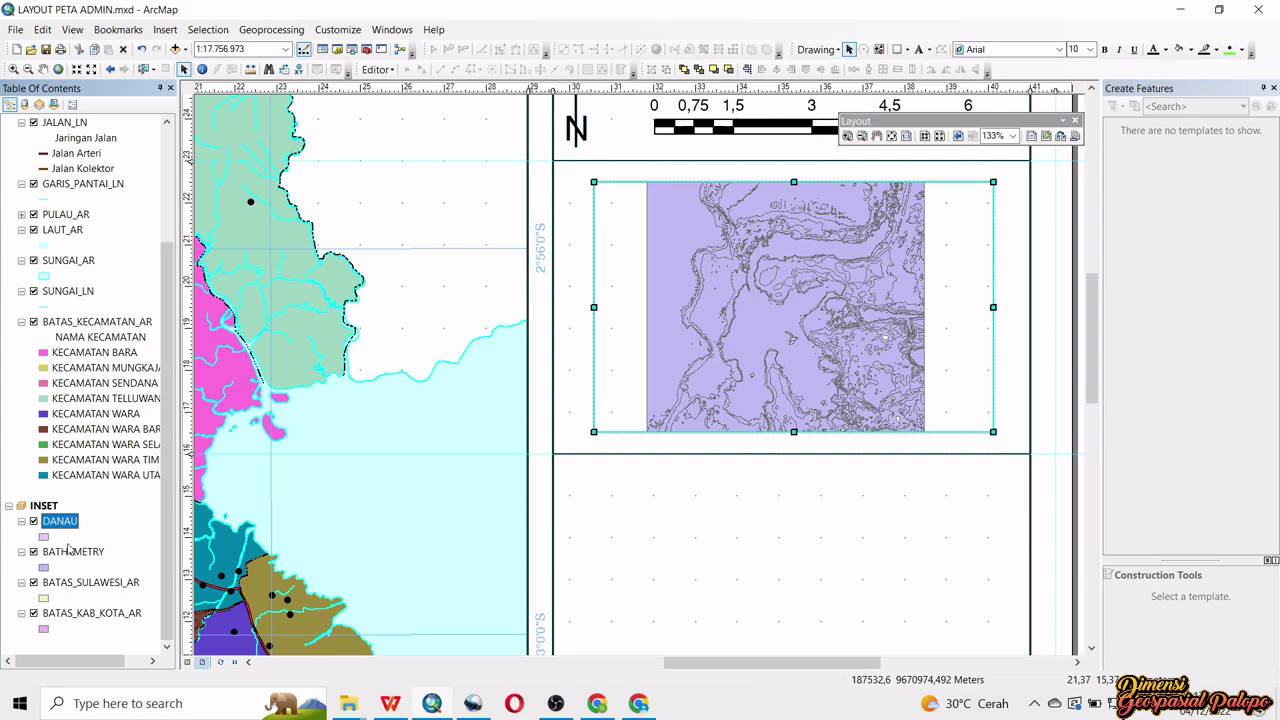
drag(77, 613, 76, 546)
scroll(93, 627, down, 2)
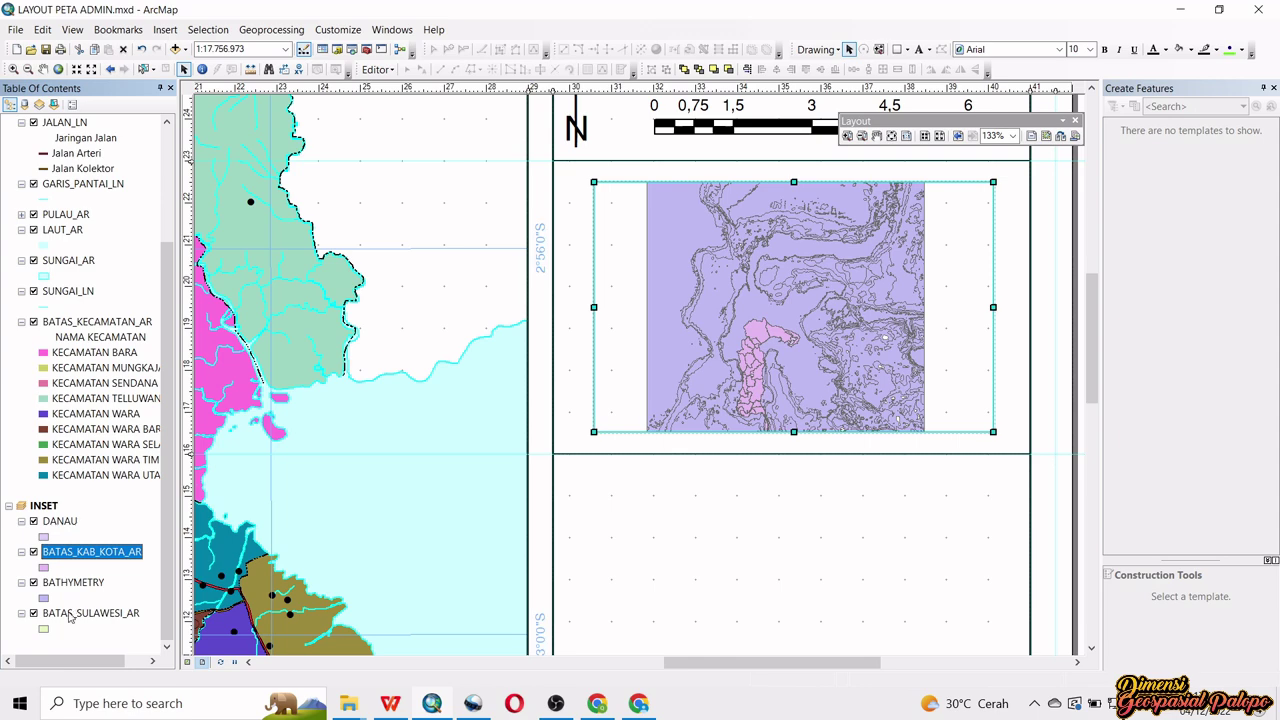
ctrl+click(70, 613)
drag(70, 613, 63, 578)
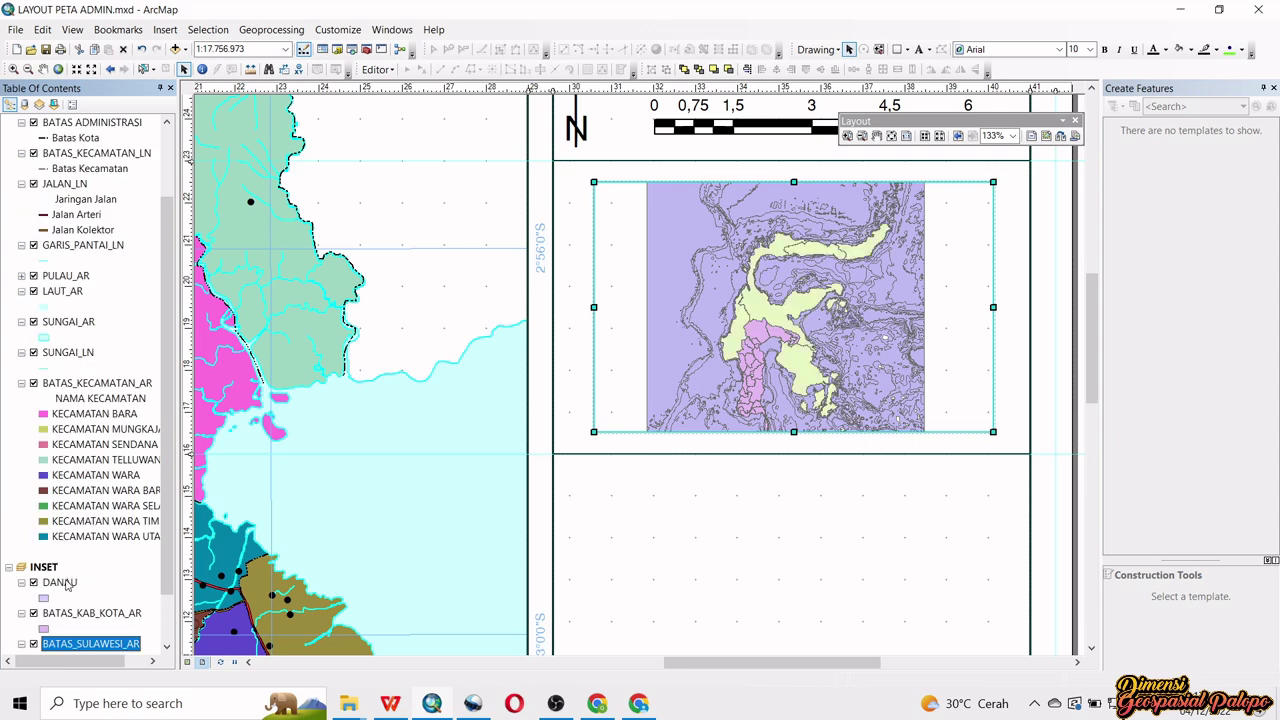
scroll(113, 570, down, 1)
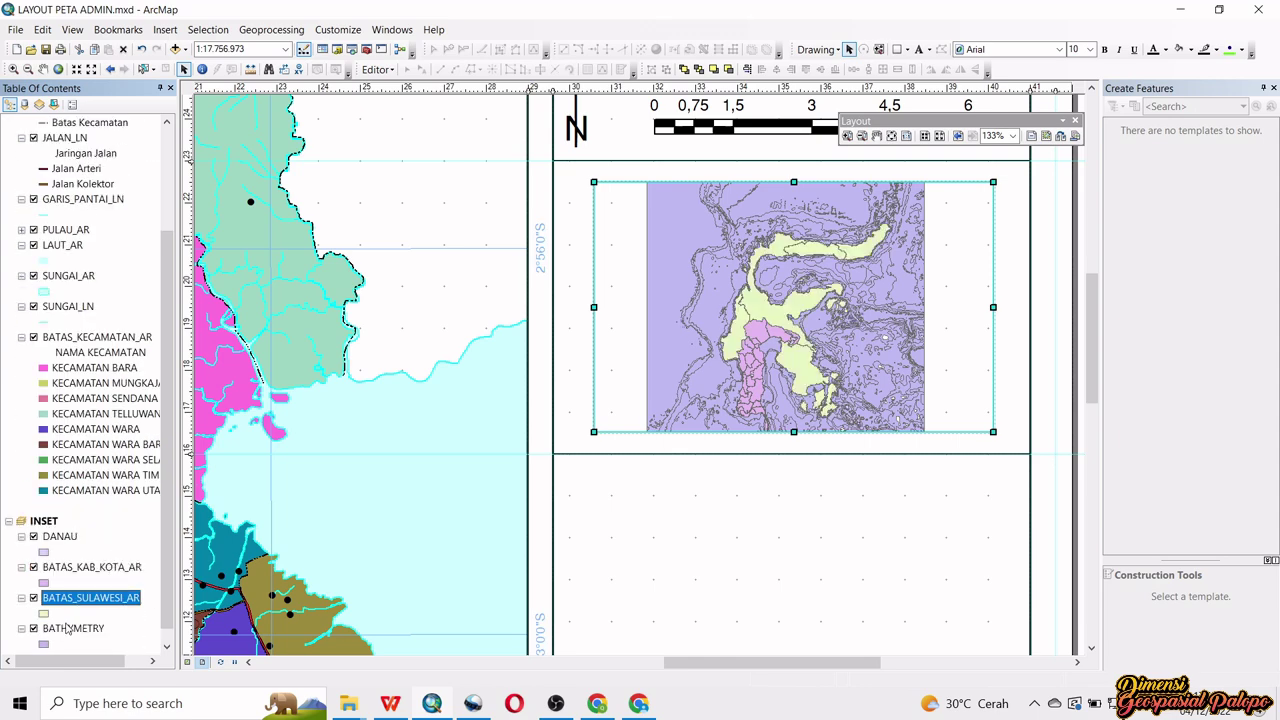
click(62, 627)
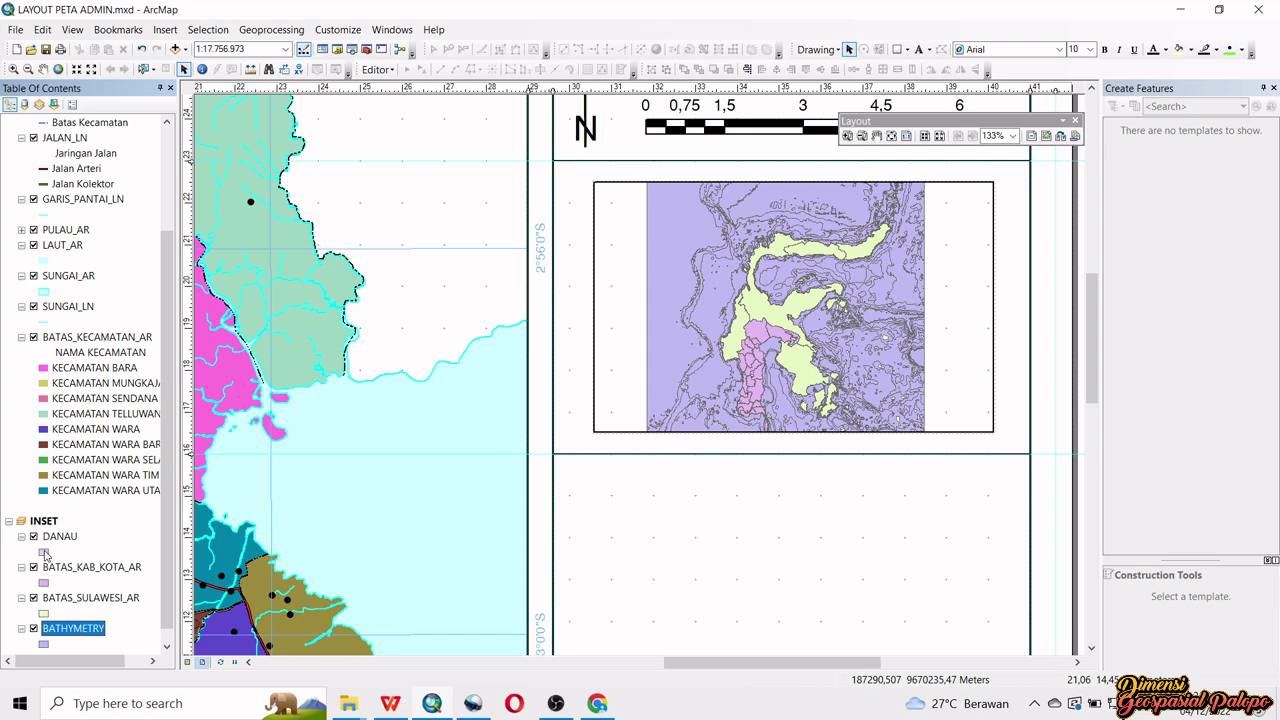
- Give the DANAU layer's symbol a light blue fill with no outline color
click(44, 552)
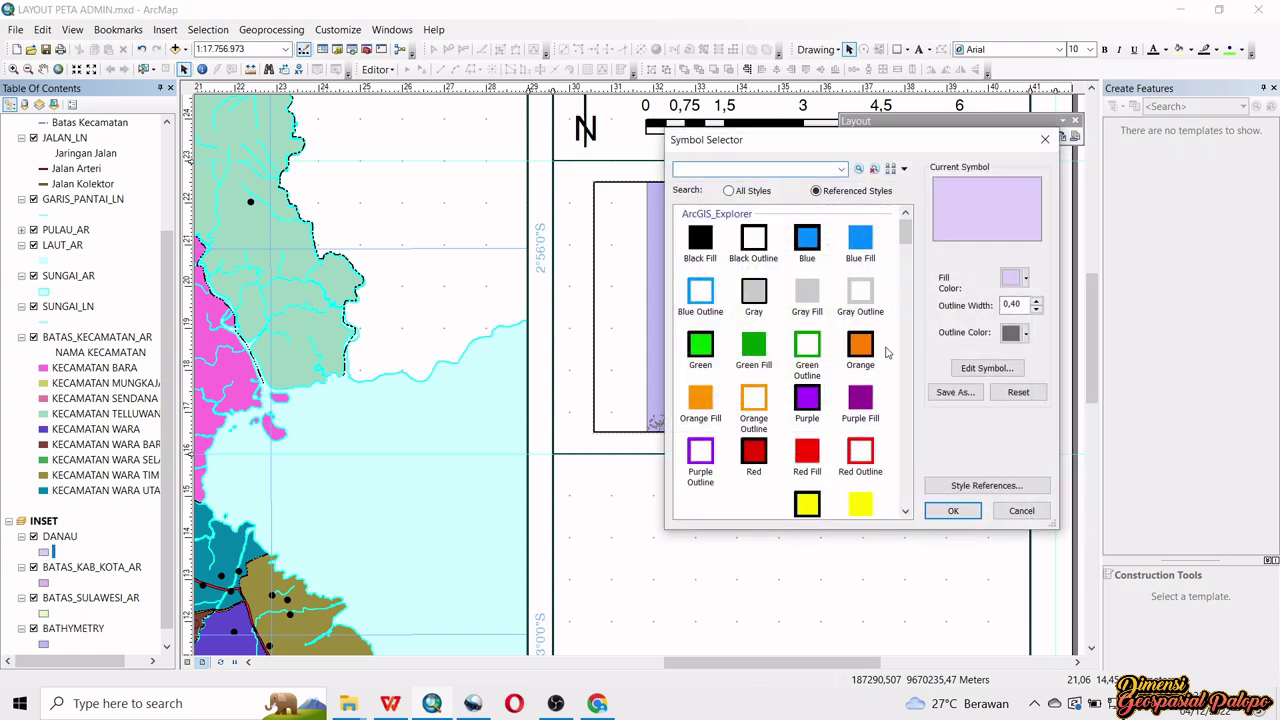
click(1018, 280)
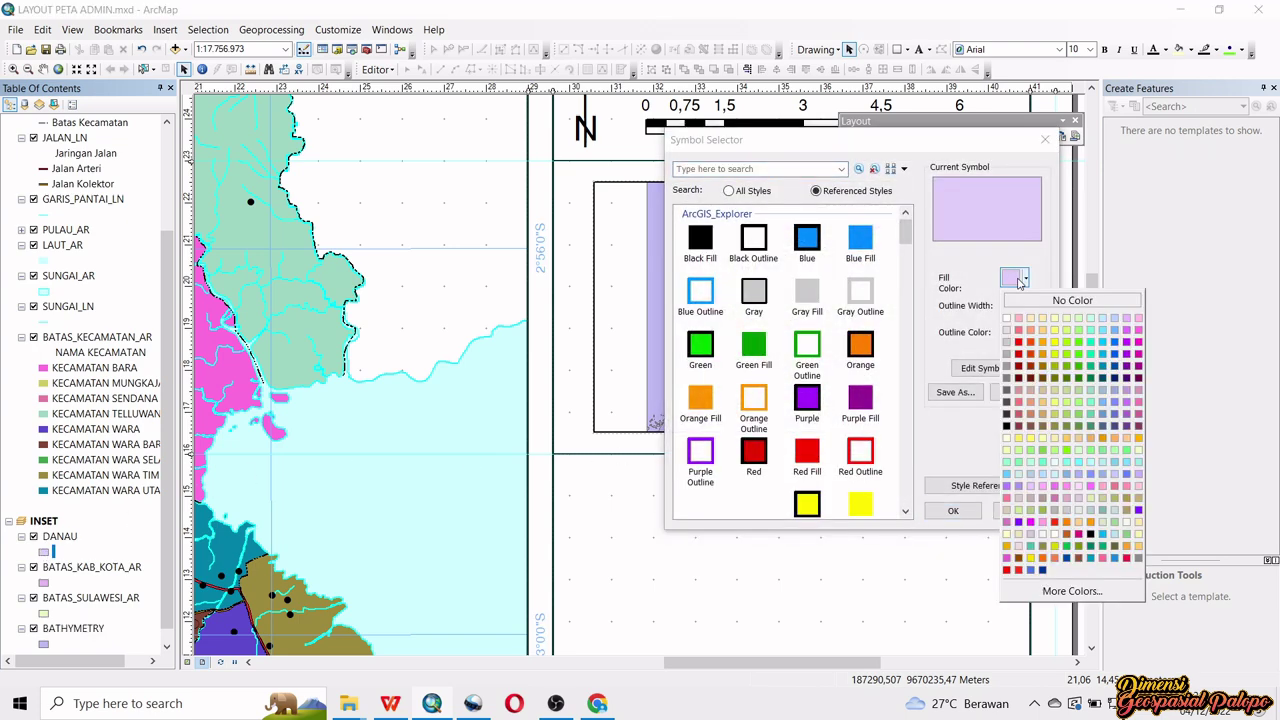
click(1105, 331)
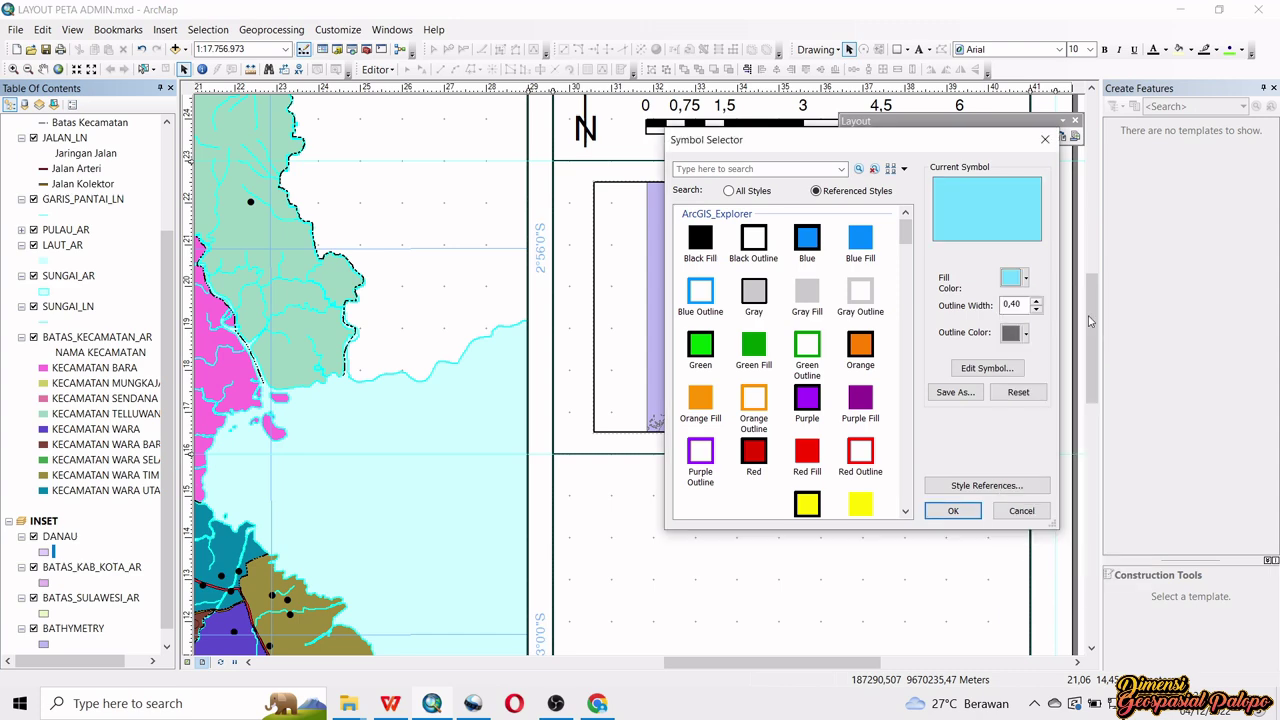
click(1024, 333)
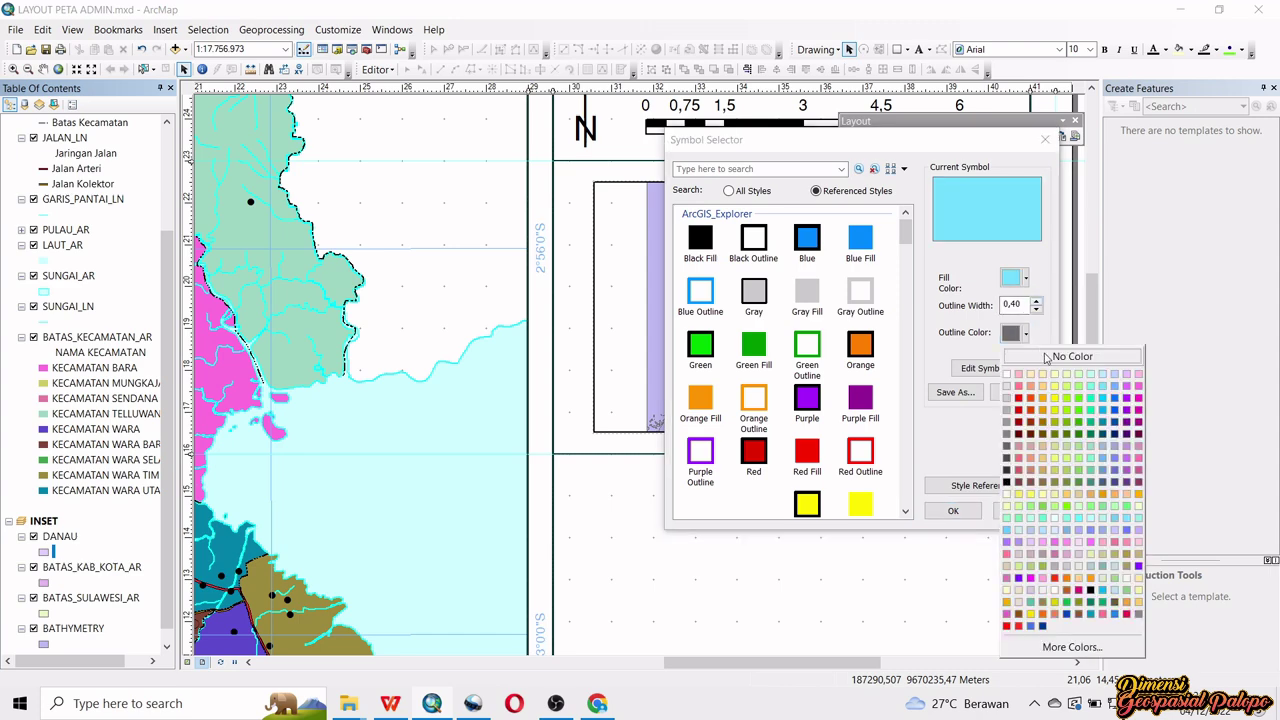
click(1046, 358)
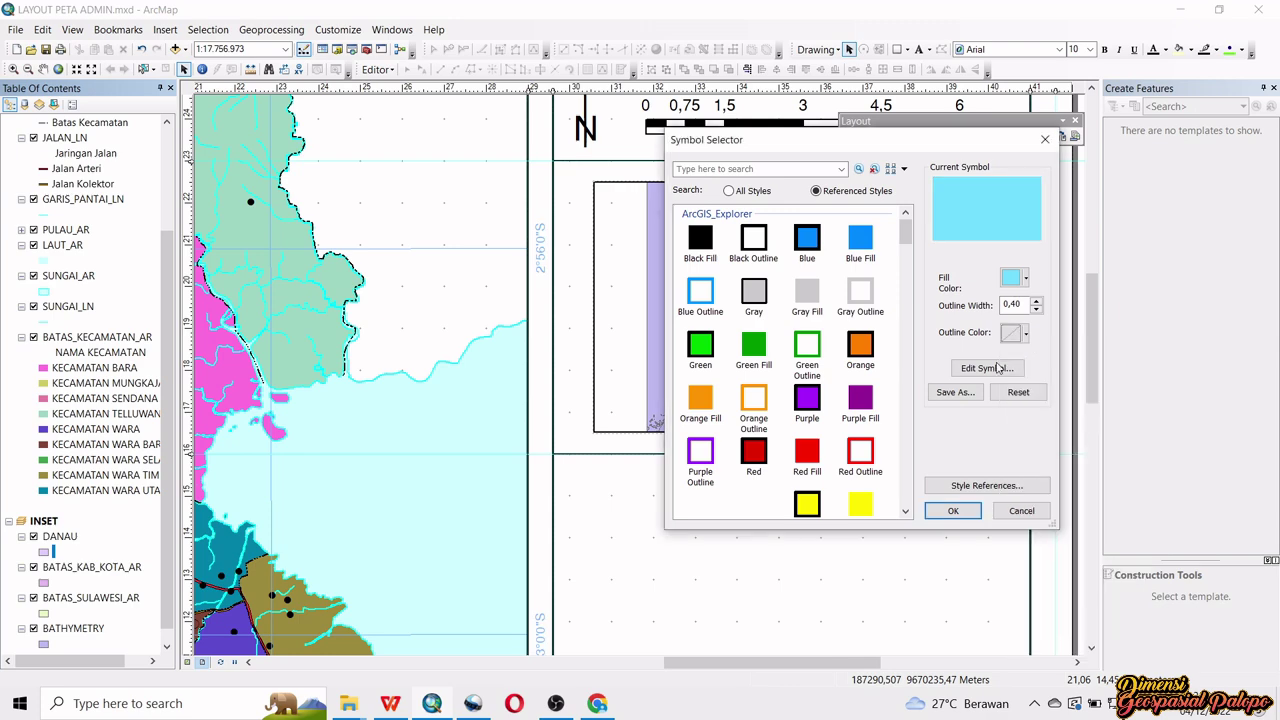
click(945, 511)
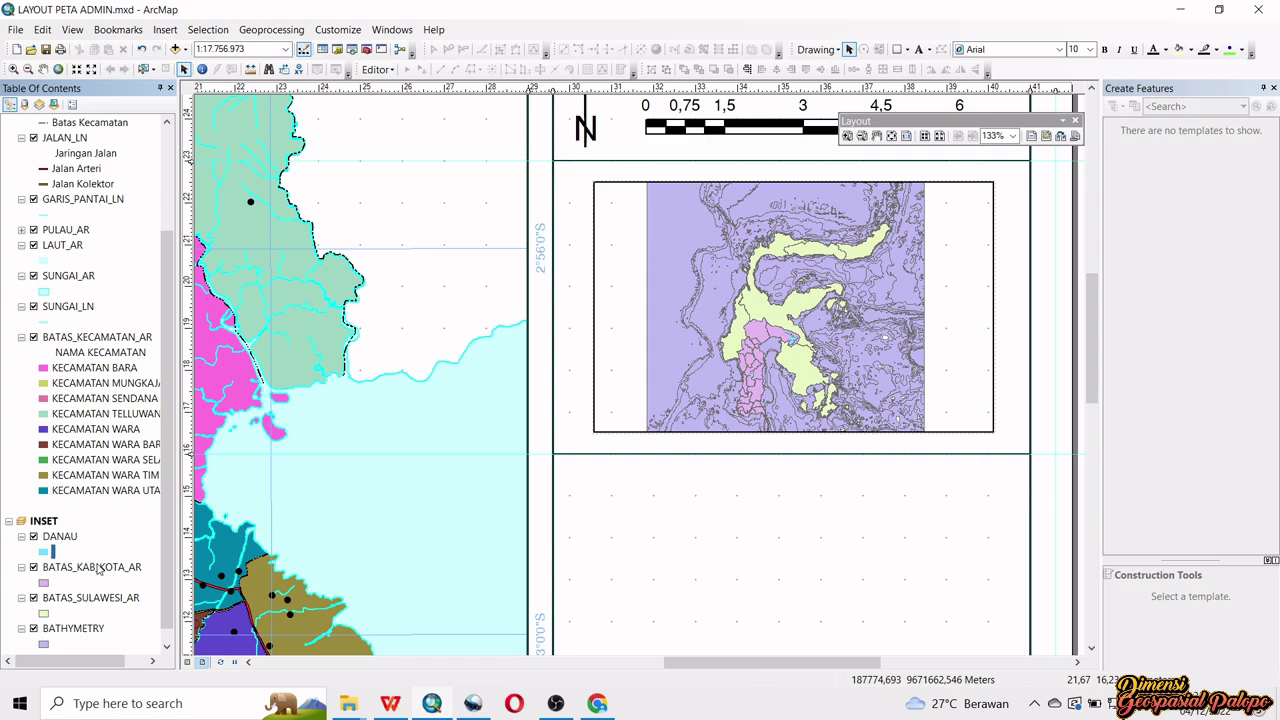
- Symbolize BATAS_KAB_KOTA_AR by unique values of the KAB_KOTA field, adding all values and excluding all other values
click(98, 567)
right_click(77, 569)
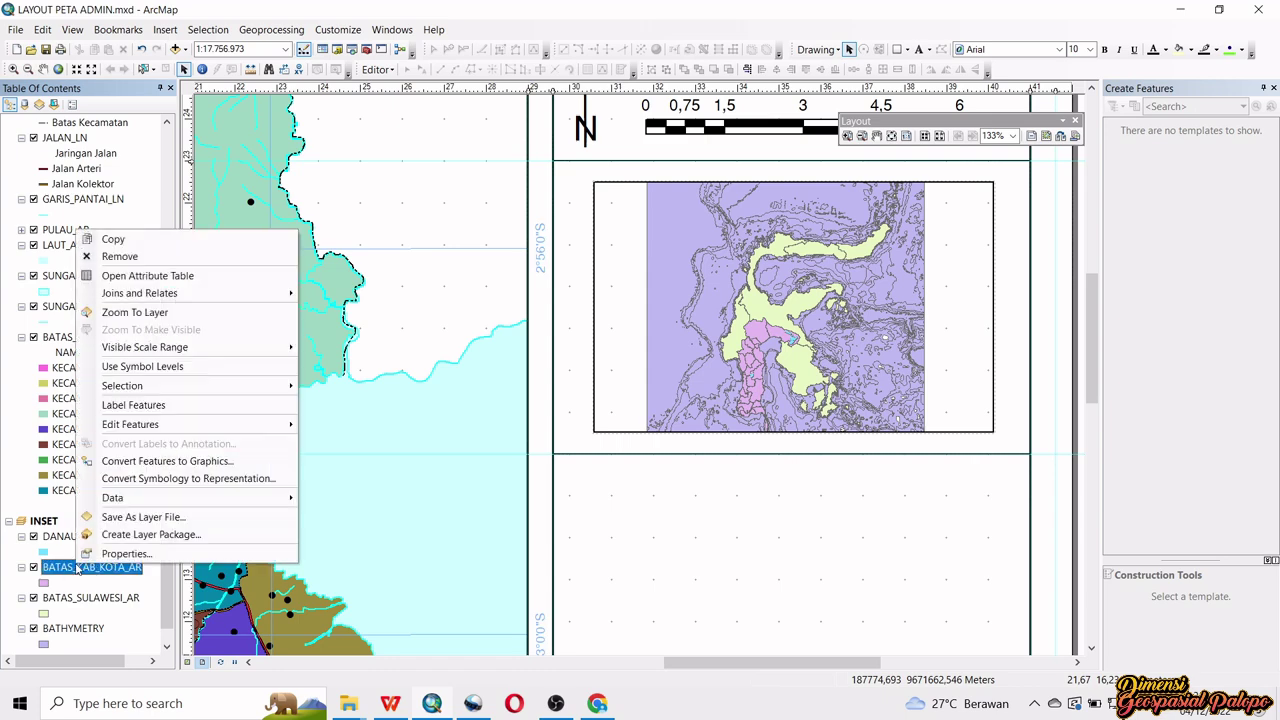
click(120, 553)
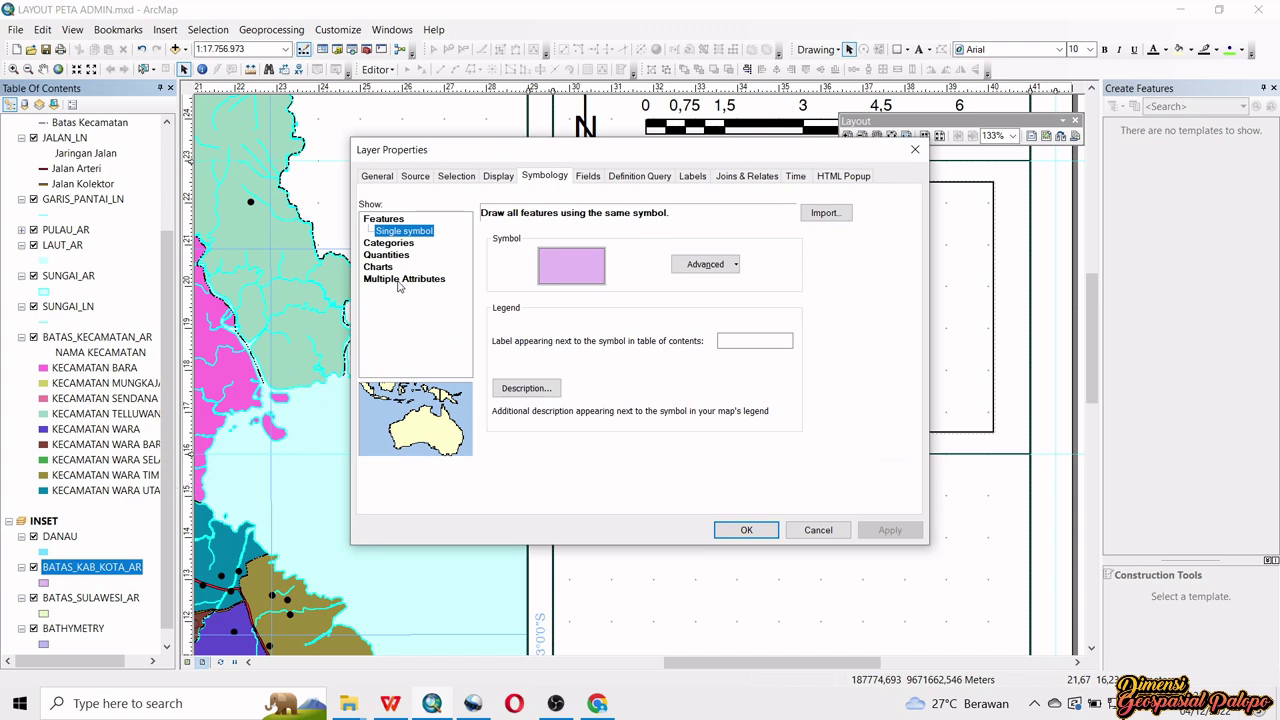
click(389, 245)
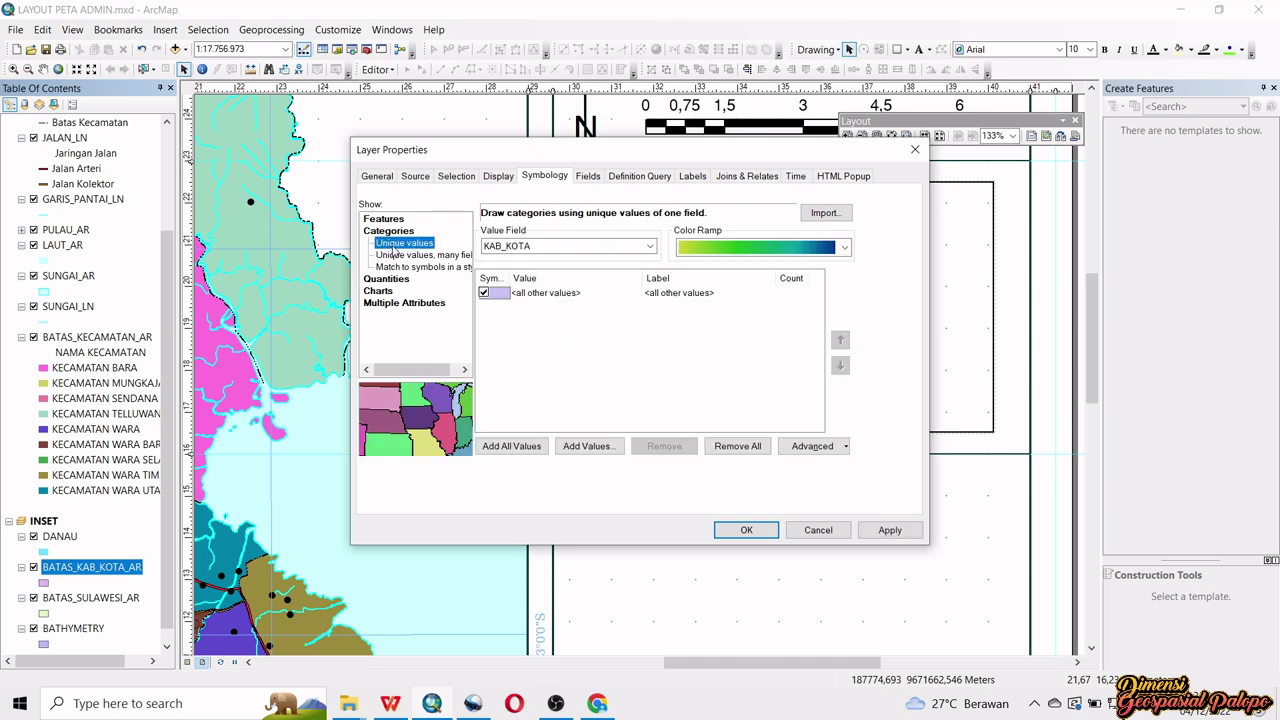
click(484, 293)
click(506, 446)
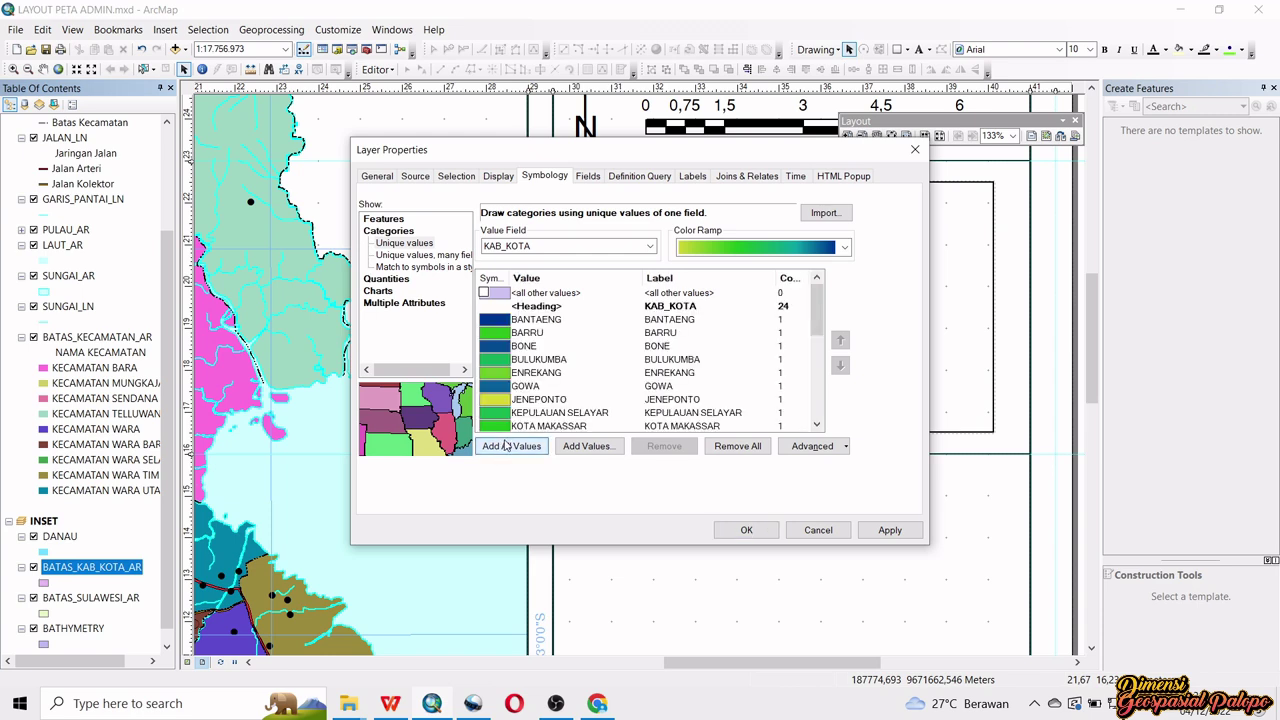
- Set the fill color of all KAB_KOTA category symbols to light gray
scroll(521, 380, down, 1)
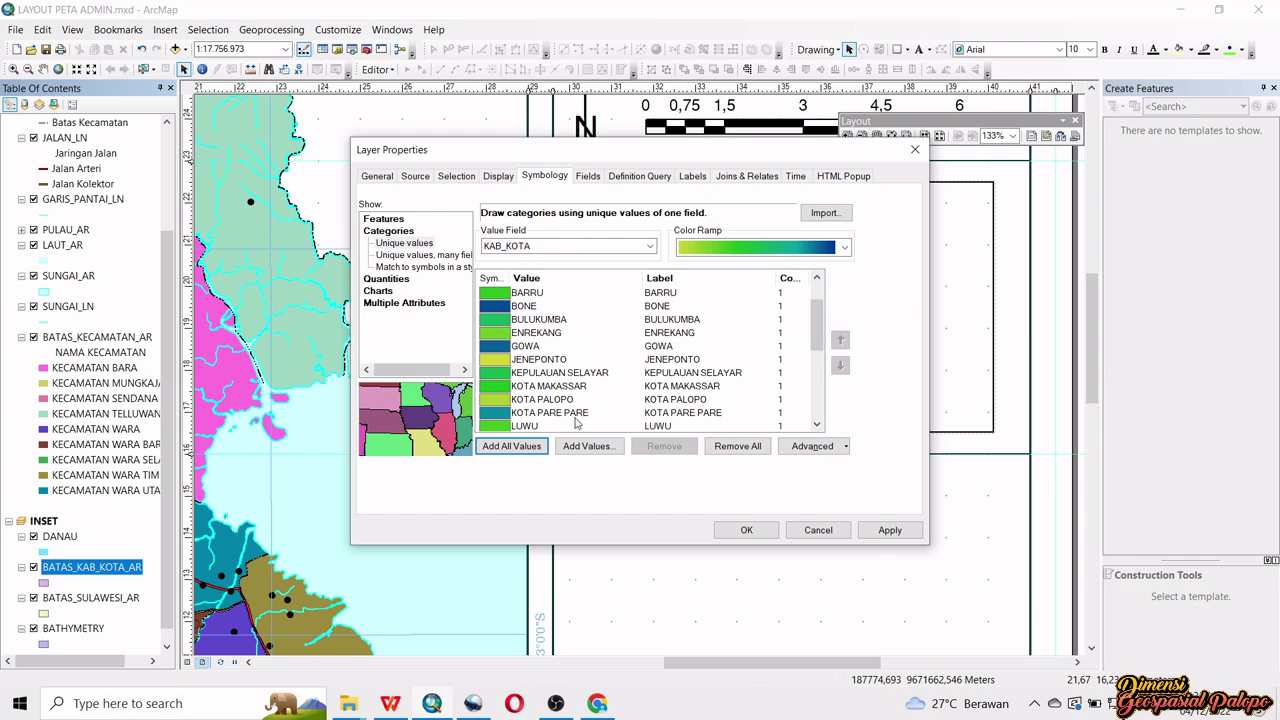
right_click(525, 322)
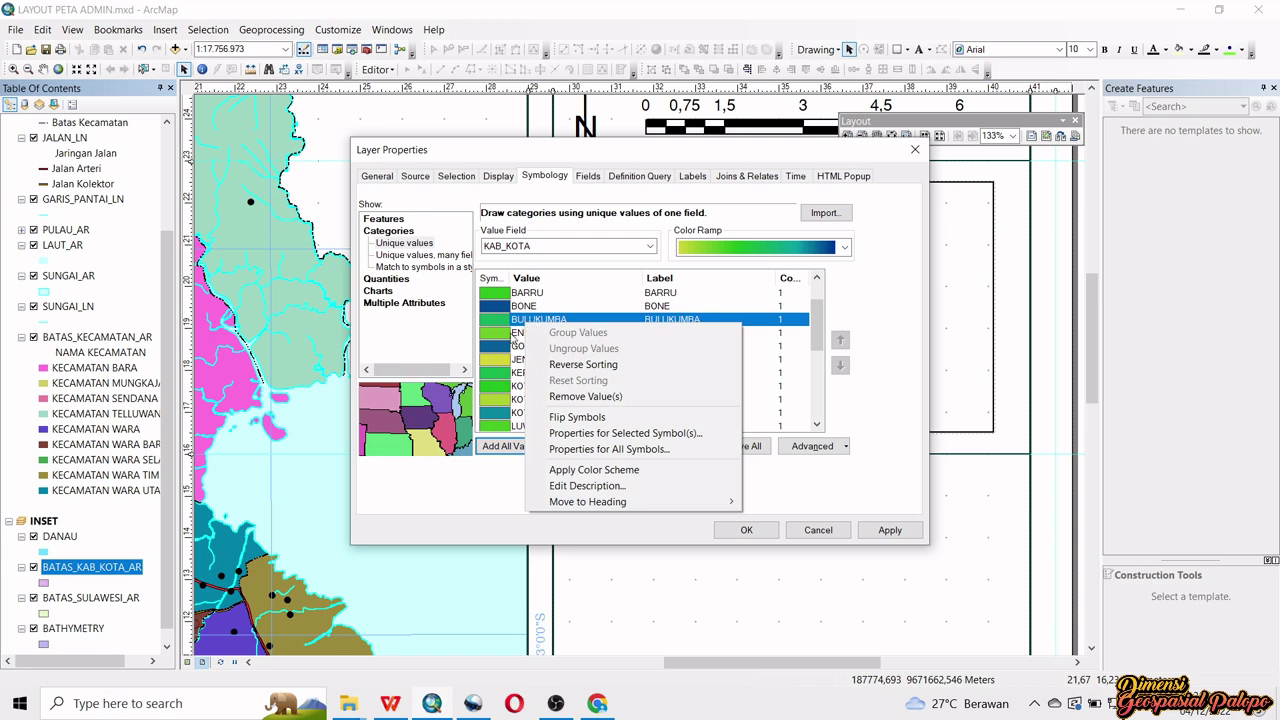
click(566, 450)
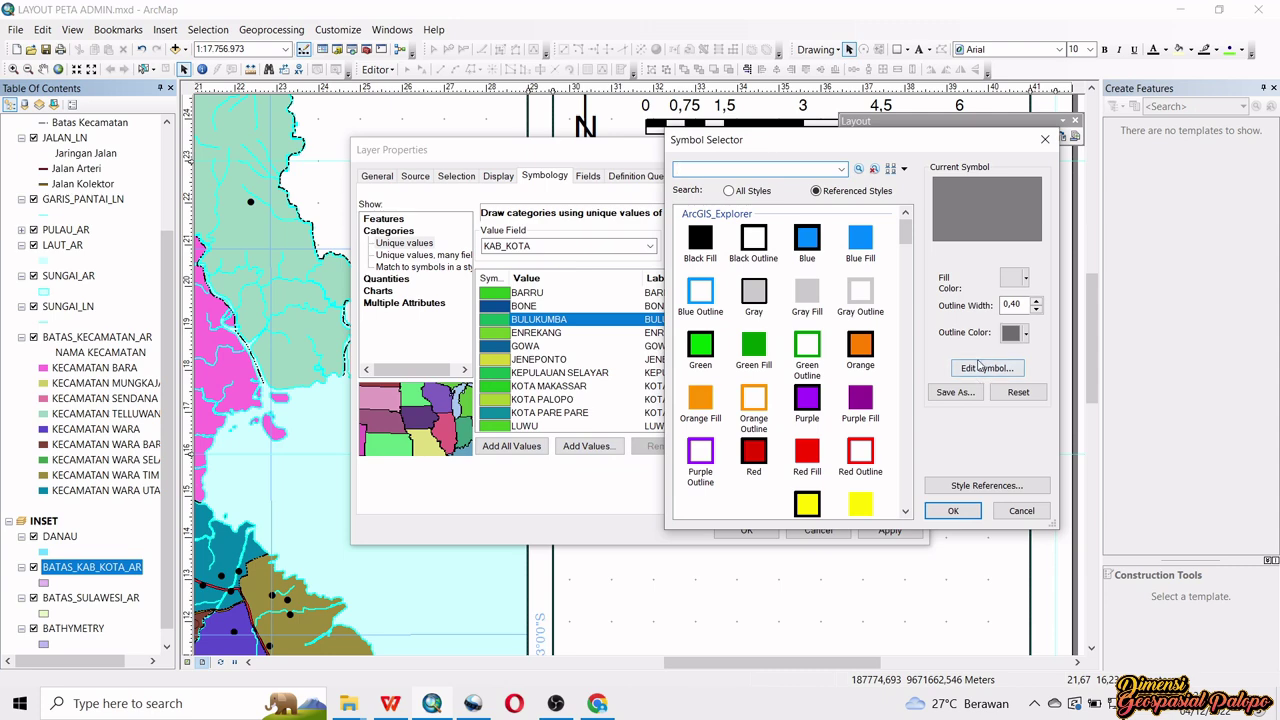
click(985, 368)
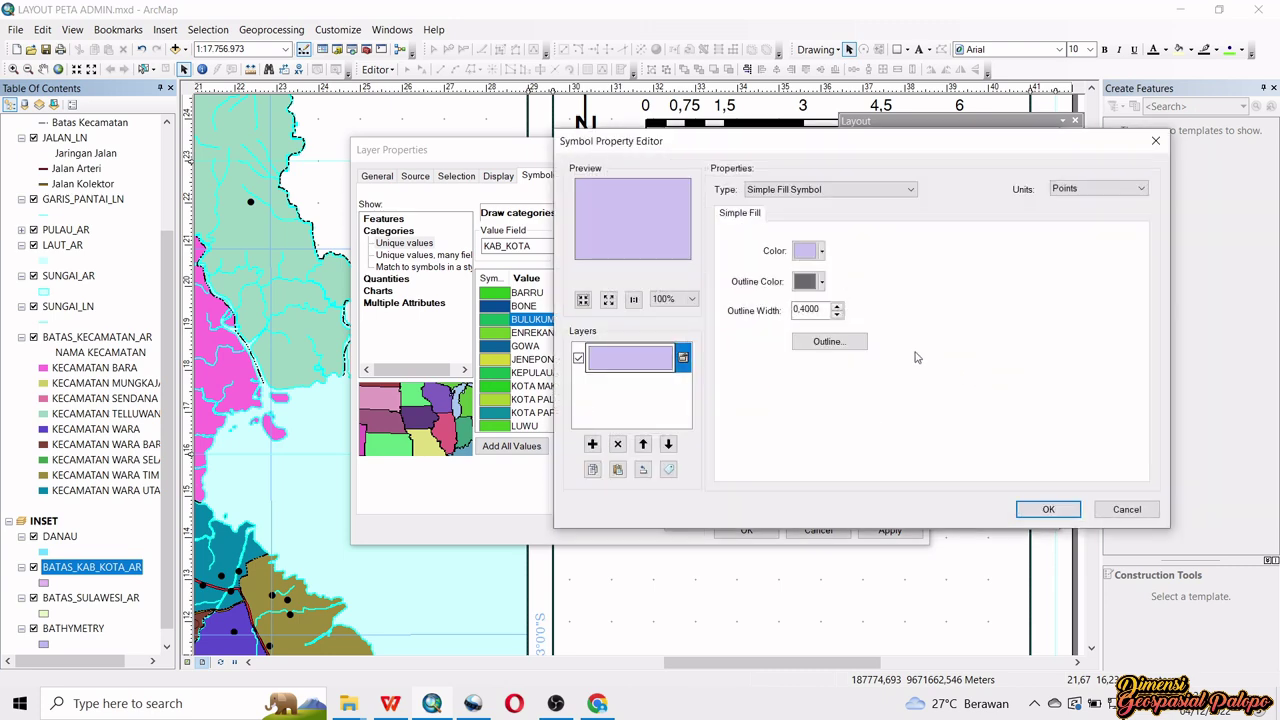
click(822, 254)
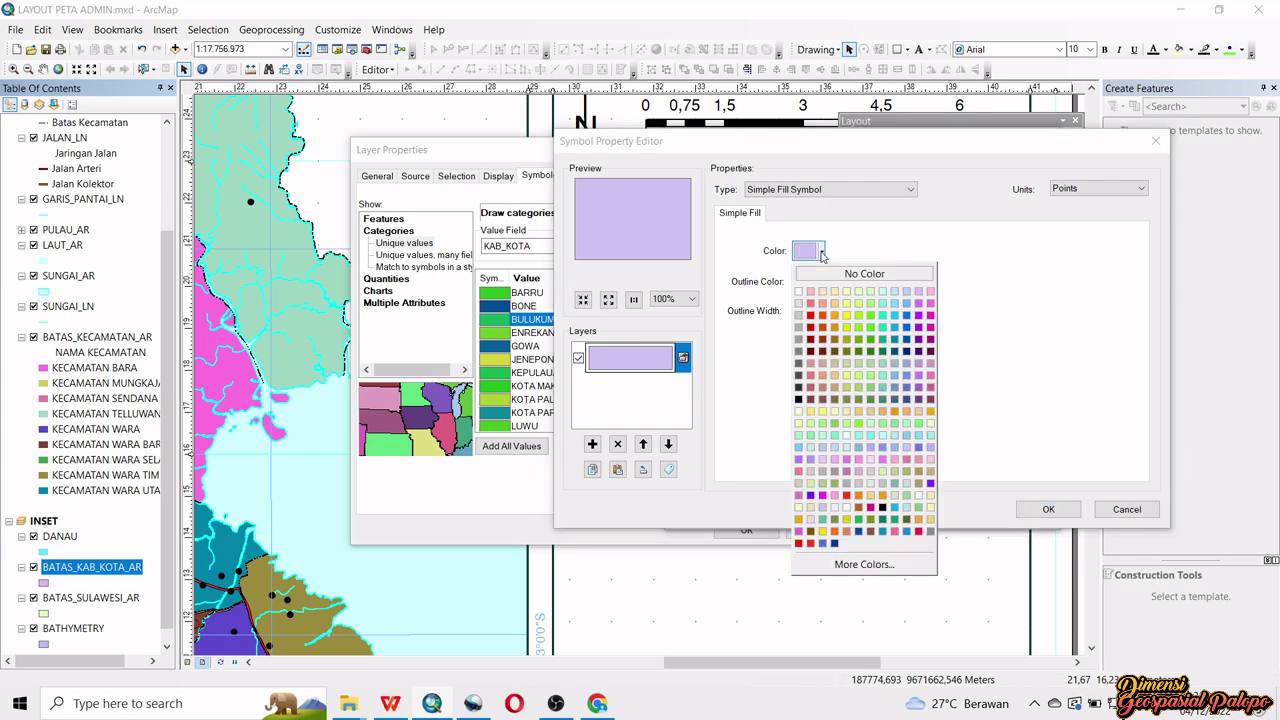
click(804, 306)
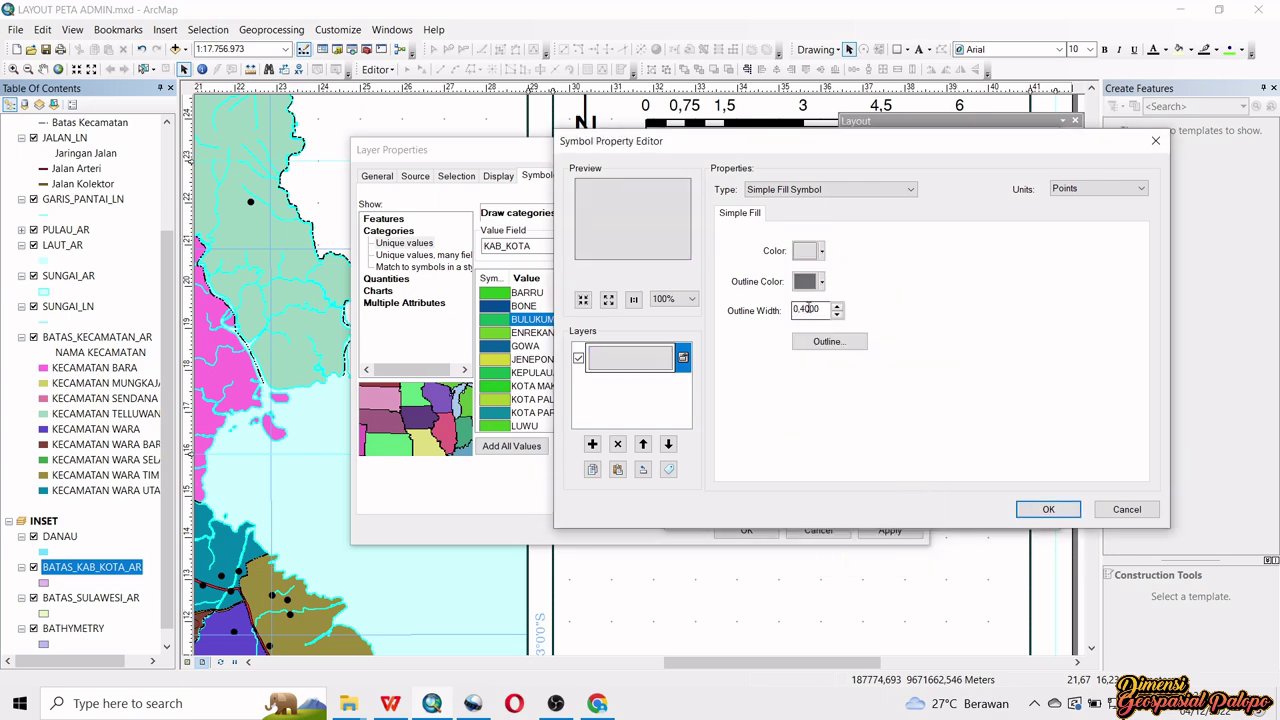
- Apply the Boundary, City line style with a width of 0,2 as the outline of all the KAB_KOTA symbols
click(845, 347)
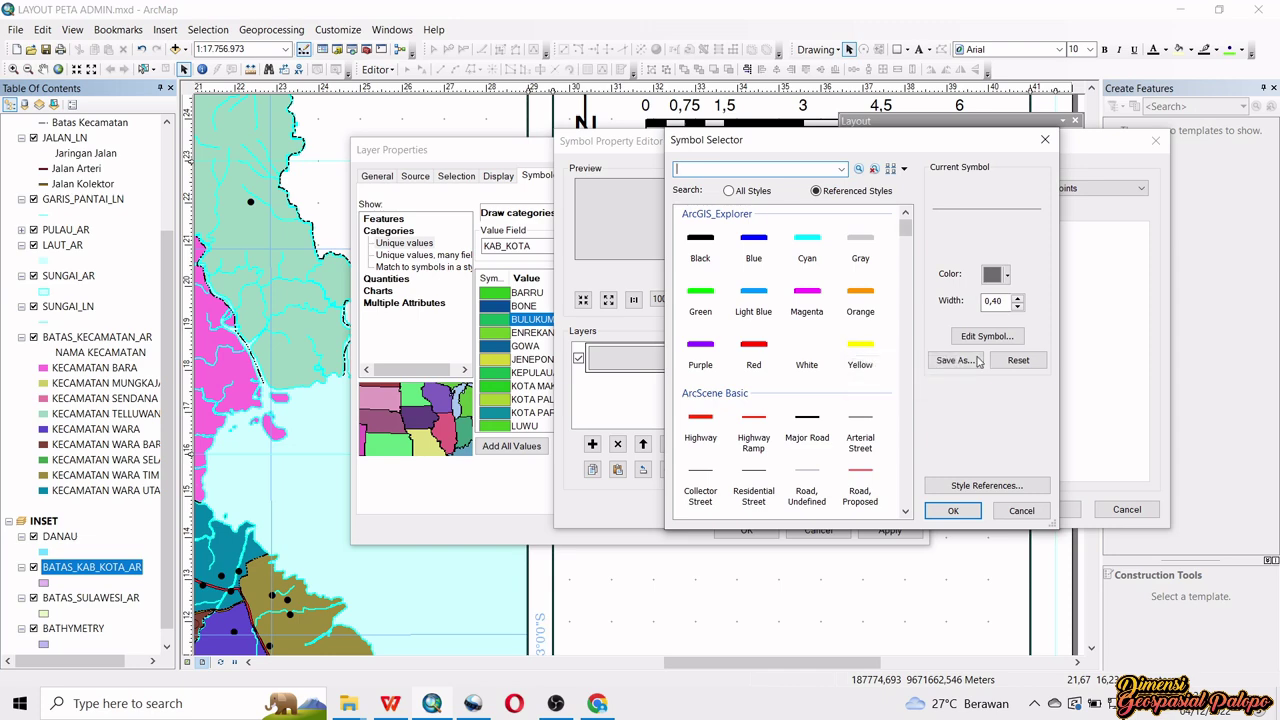
scroll(830, 362, down, 1)
scroll(830, 362, down, 5)
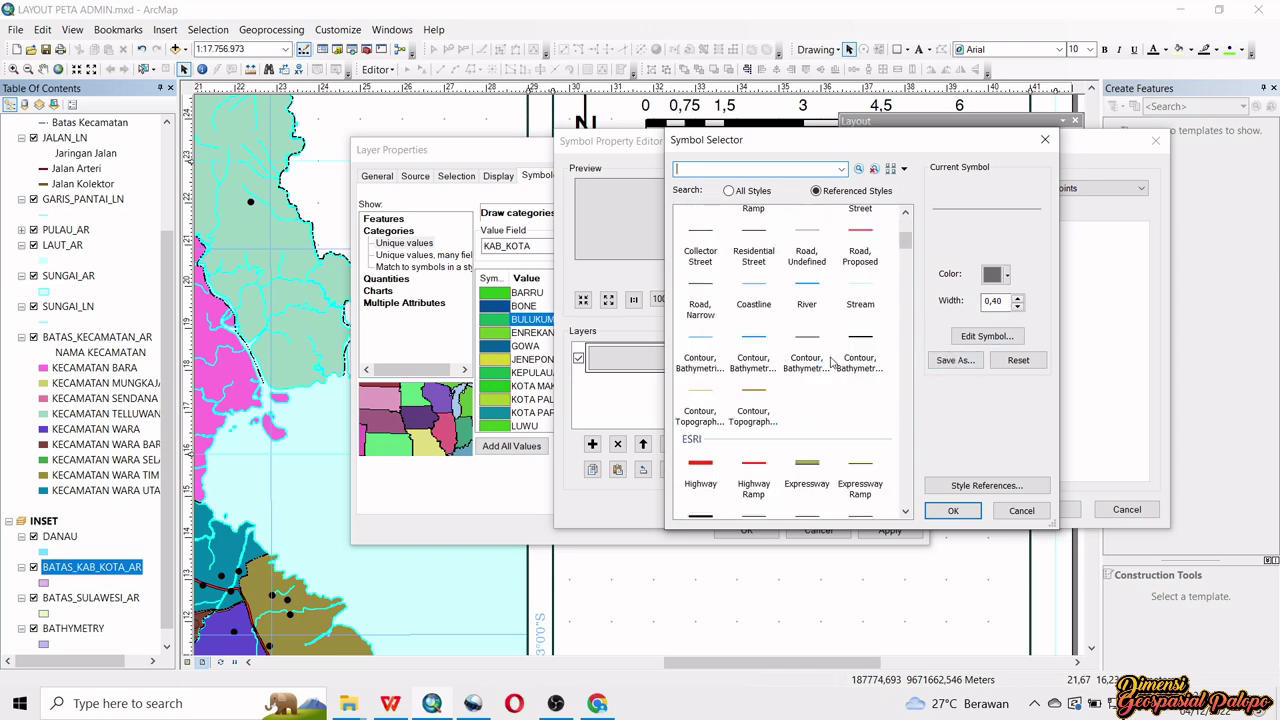
click(753, 478)
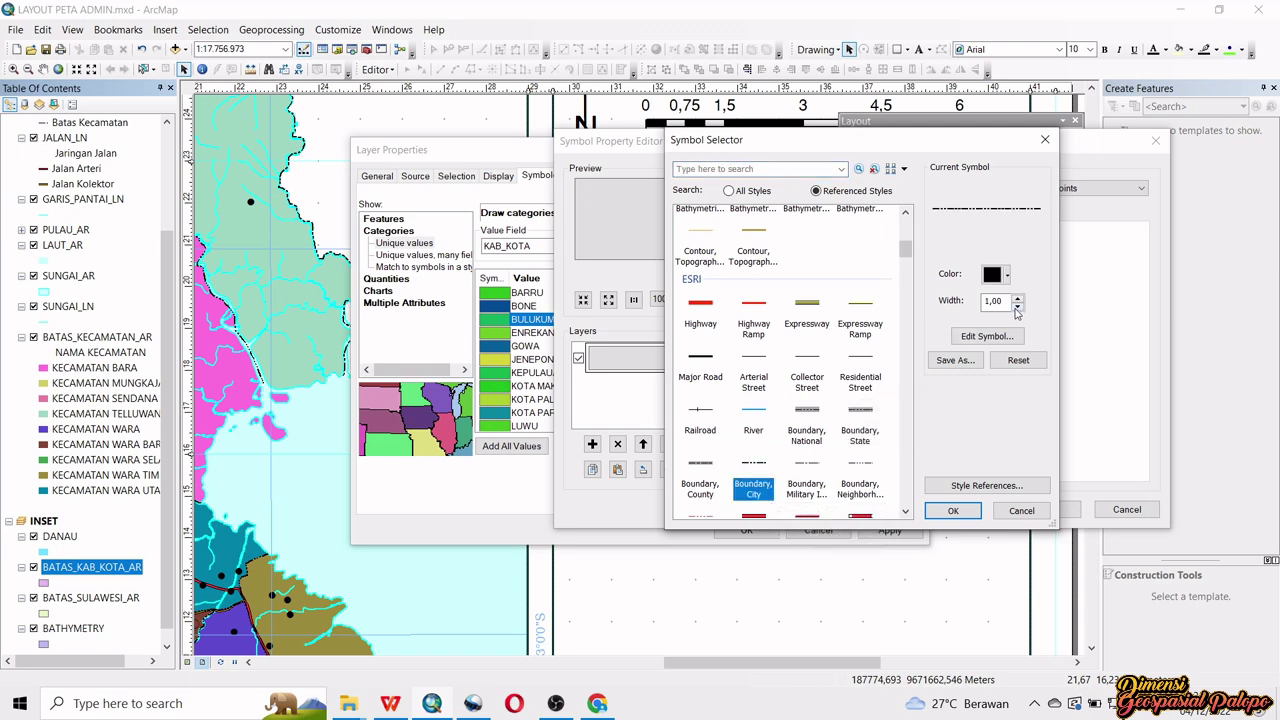
drag(1013, 301, 960, 299)
text(0,2)
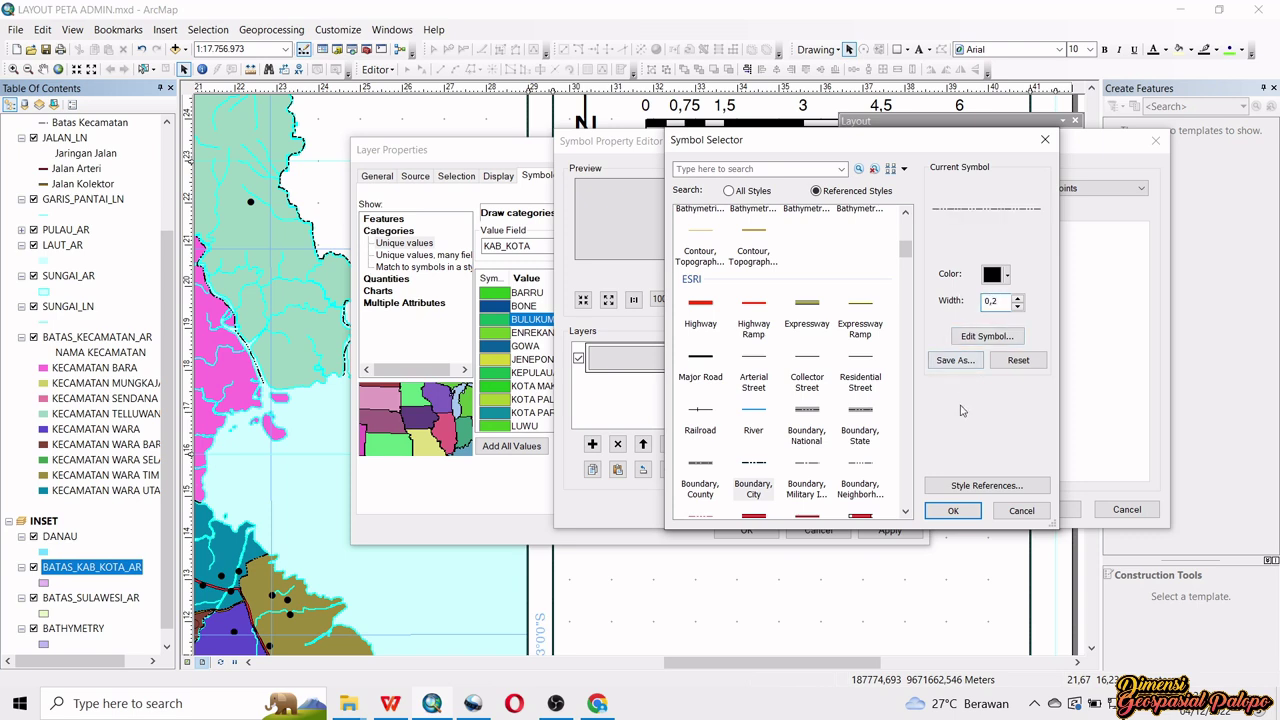
click(953, 511)
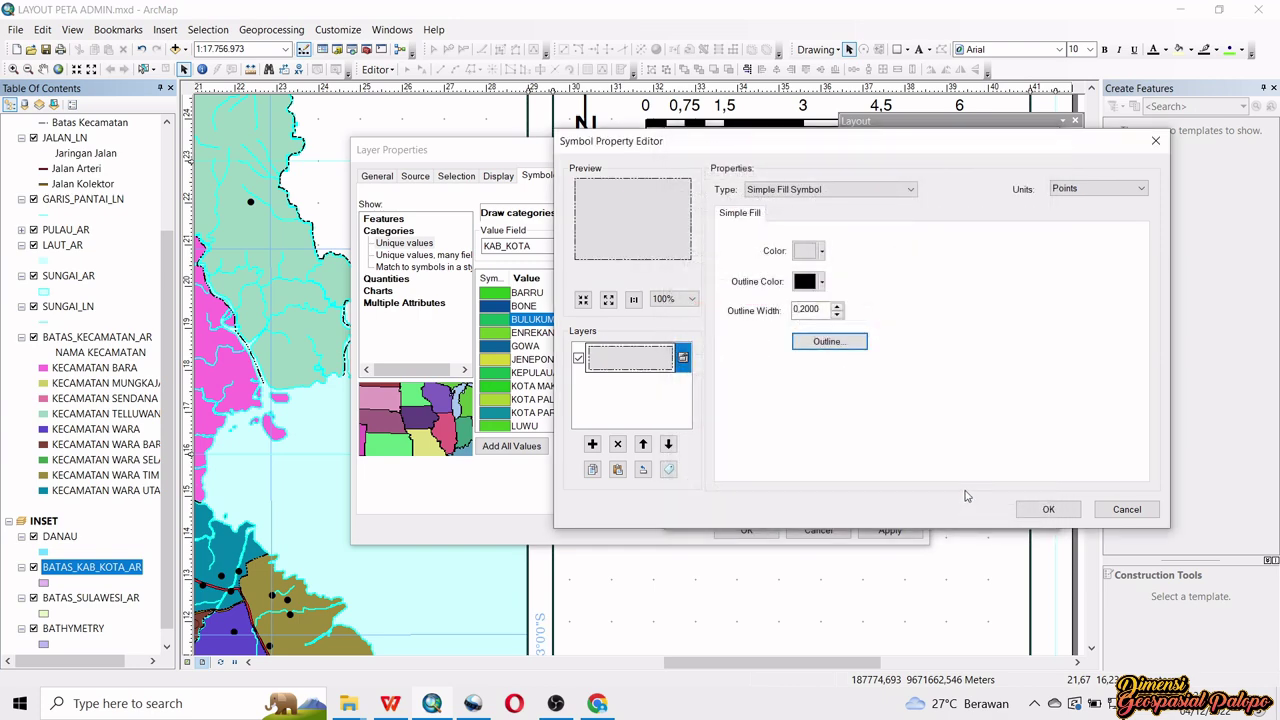
click(1050, 510)
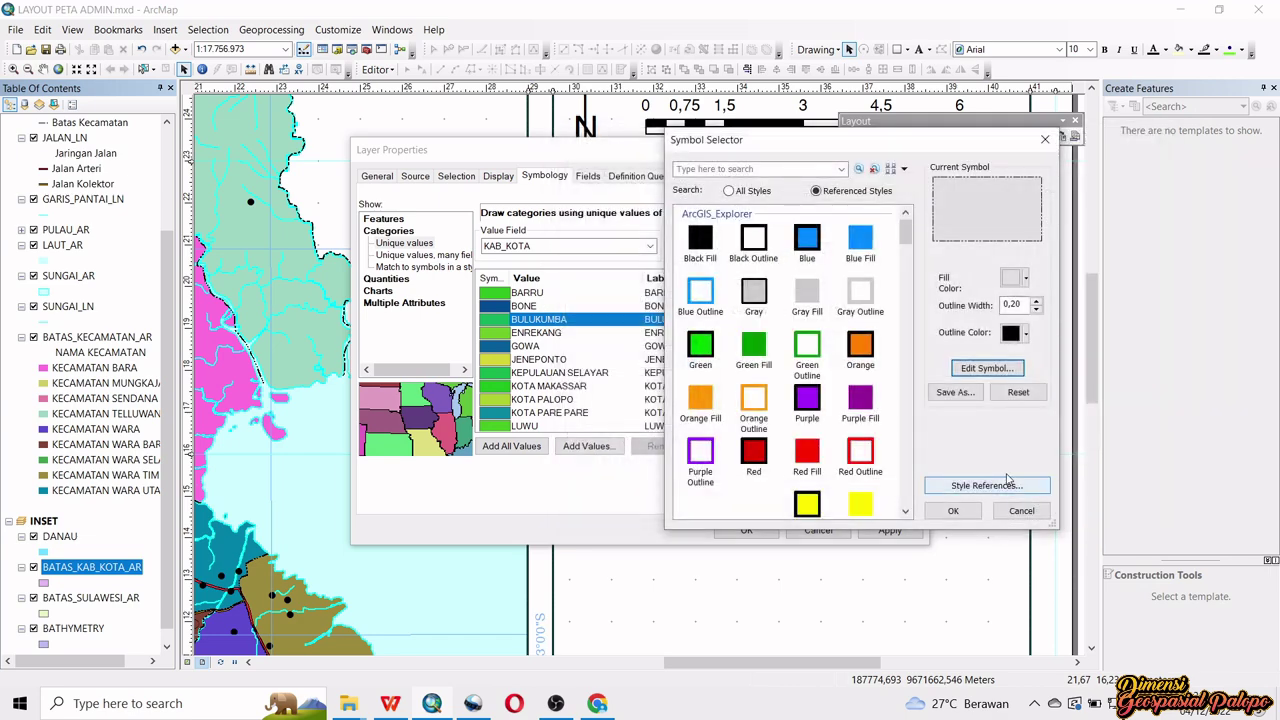
click(954, 512)
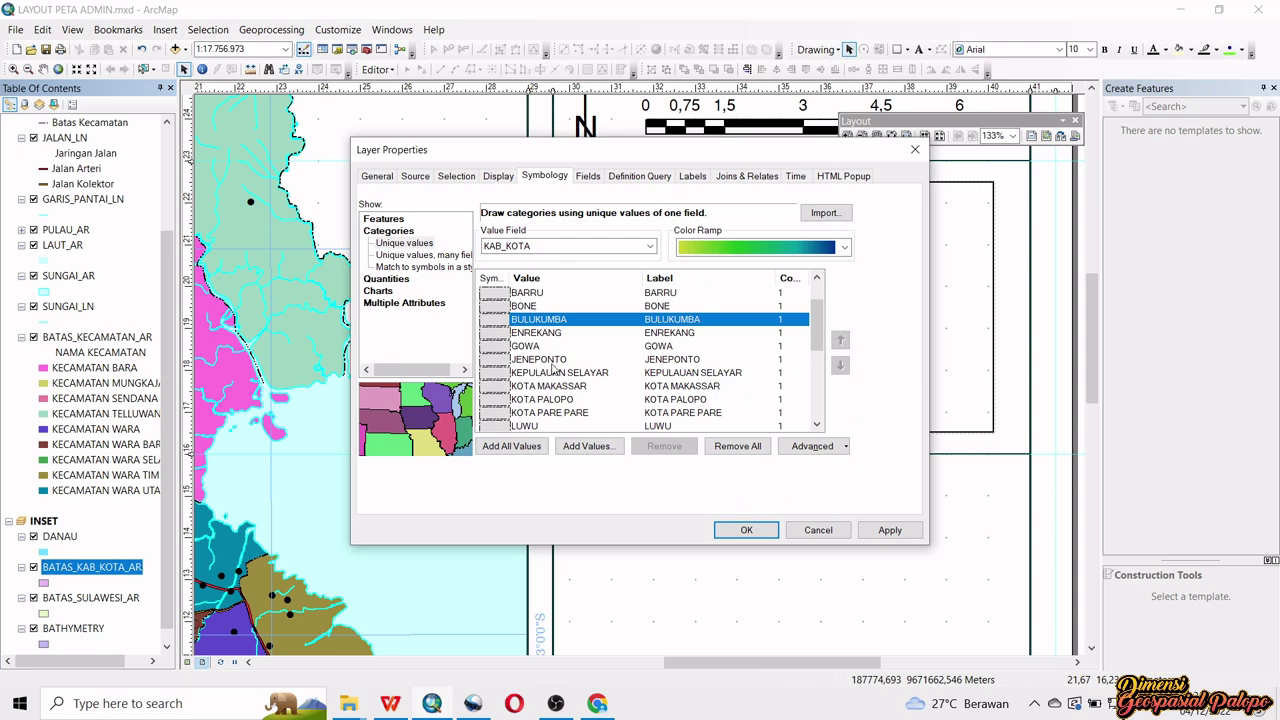
- Change the KOTA PALOPO category's fill to red and apply the new symbology to the BATAS_KAB_KOTA_AR layer
click(553, 401)
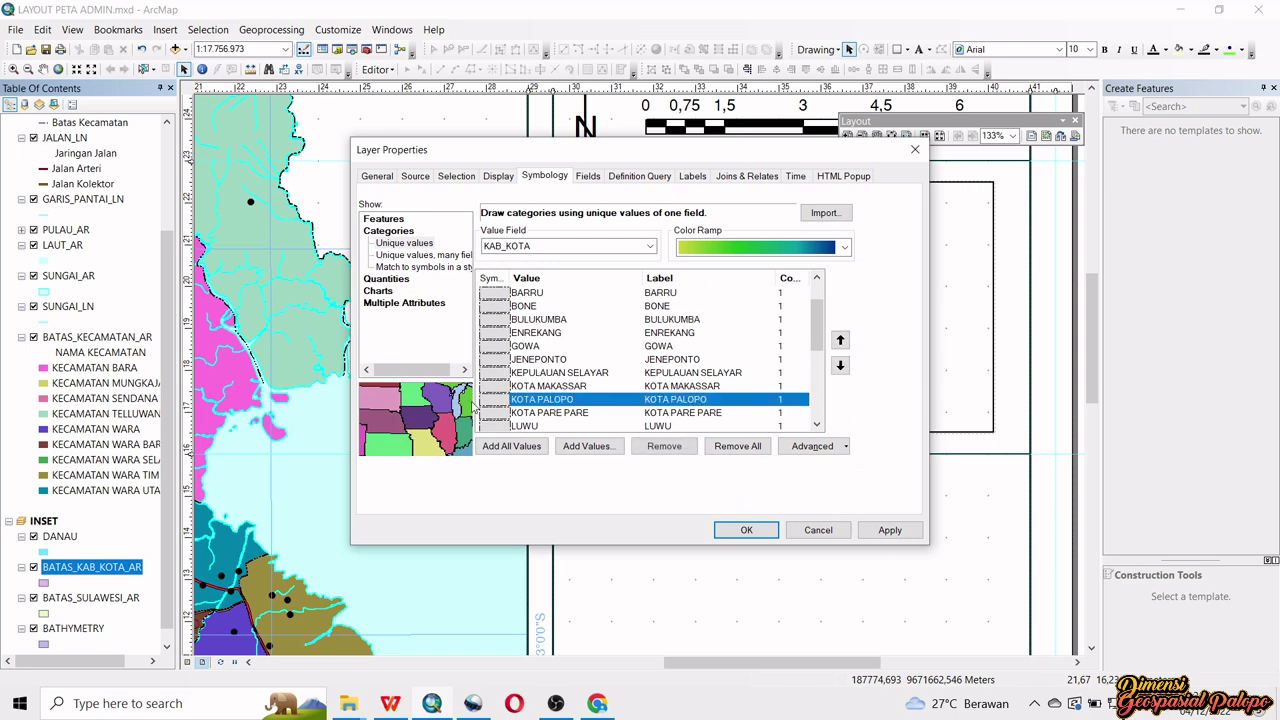
double_click(504, 400)
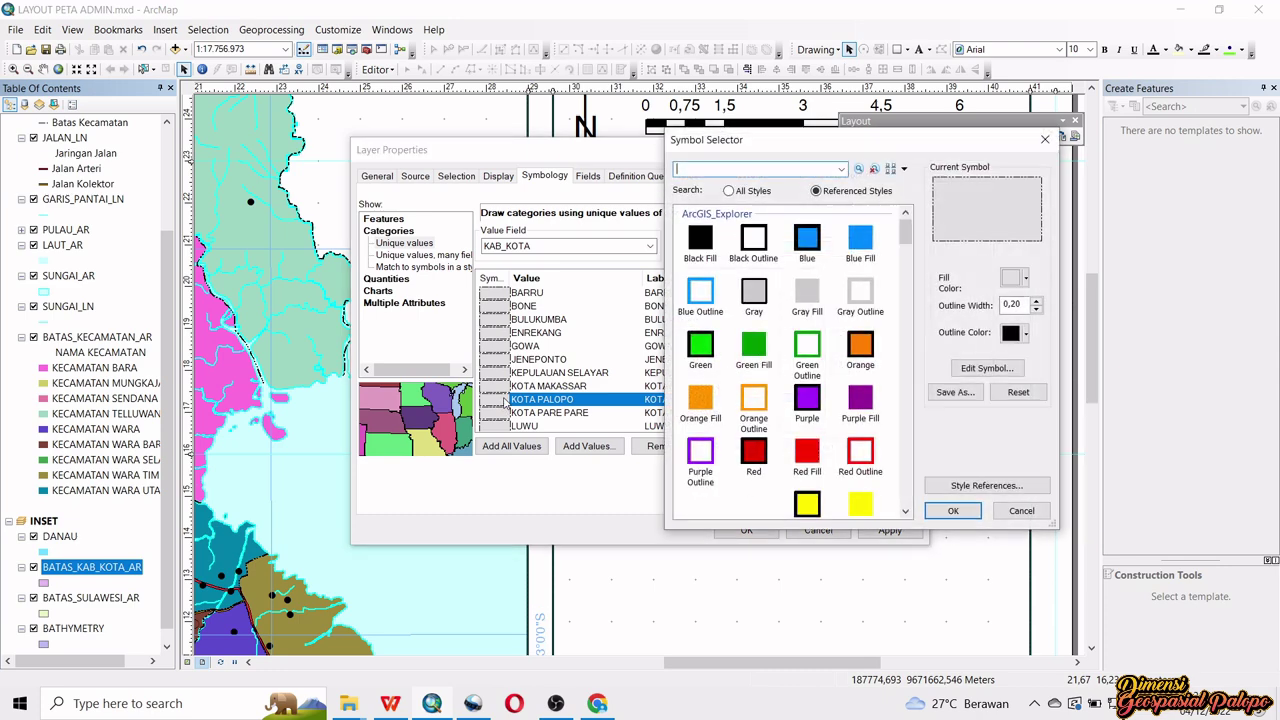
click(1010, 280)
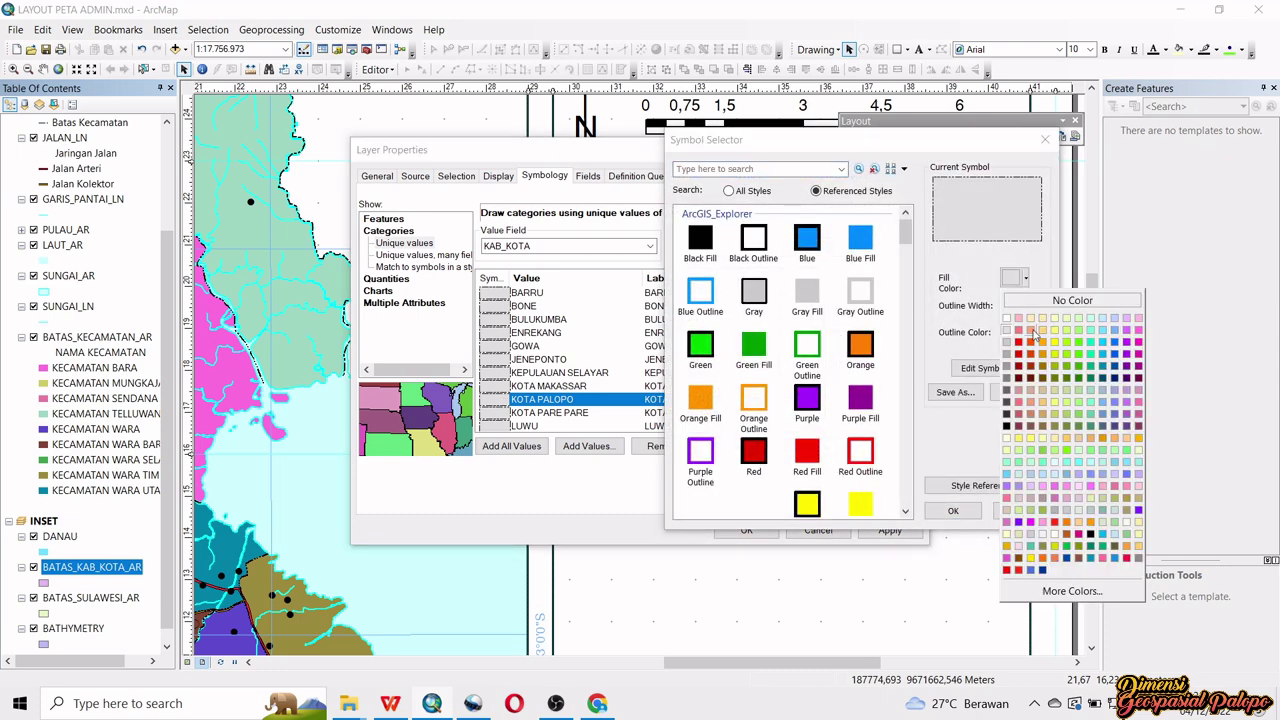
click(1022, 346)
click(953, 511)
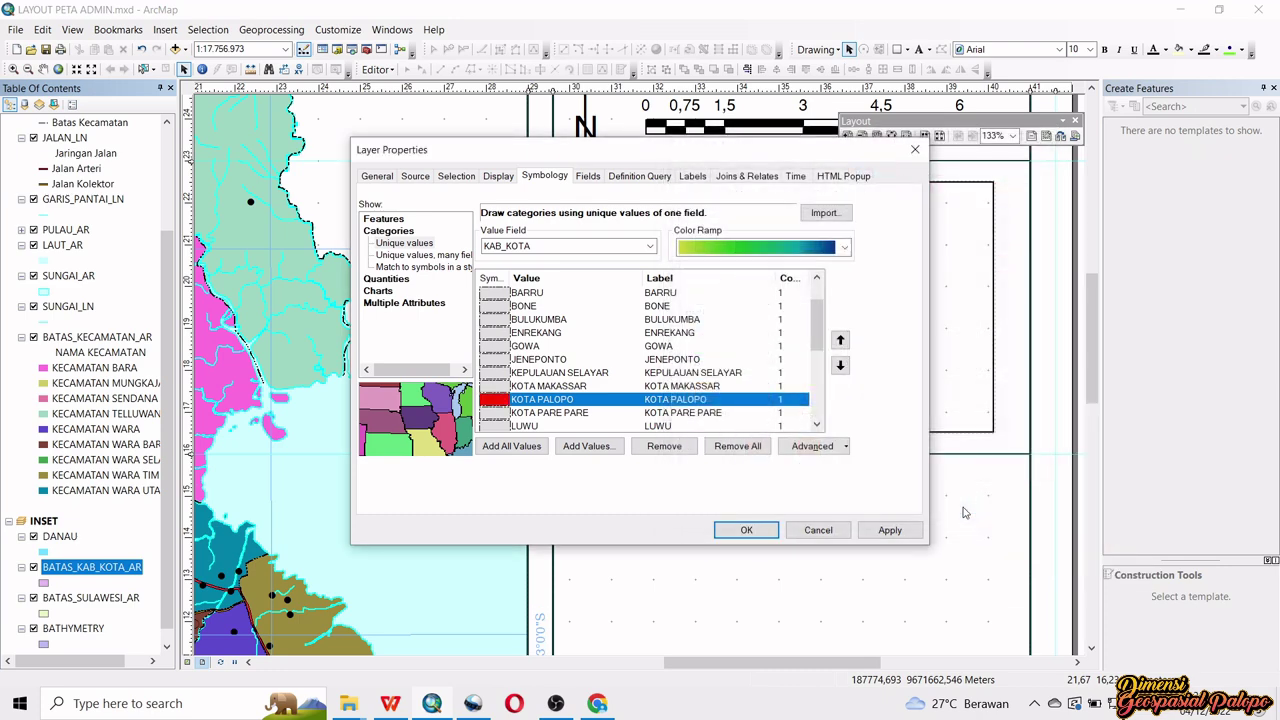
click(752, 529)
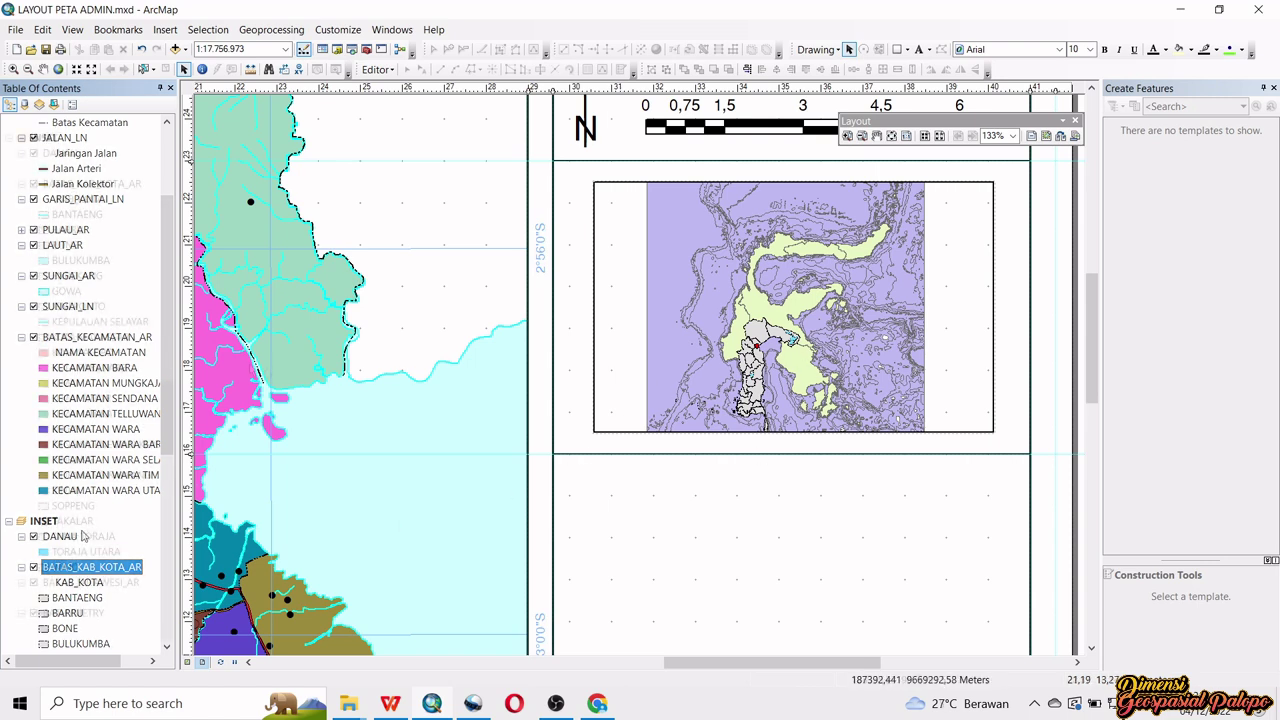
- Give the inset's BATAS_SULAWESI_AR layer a white fill with a black outline
scroll(100, 560, down, 8)
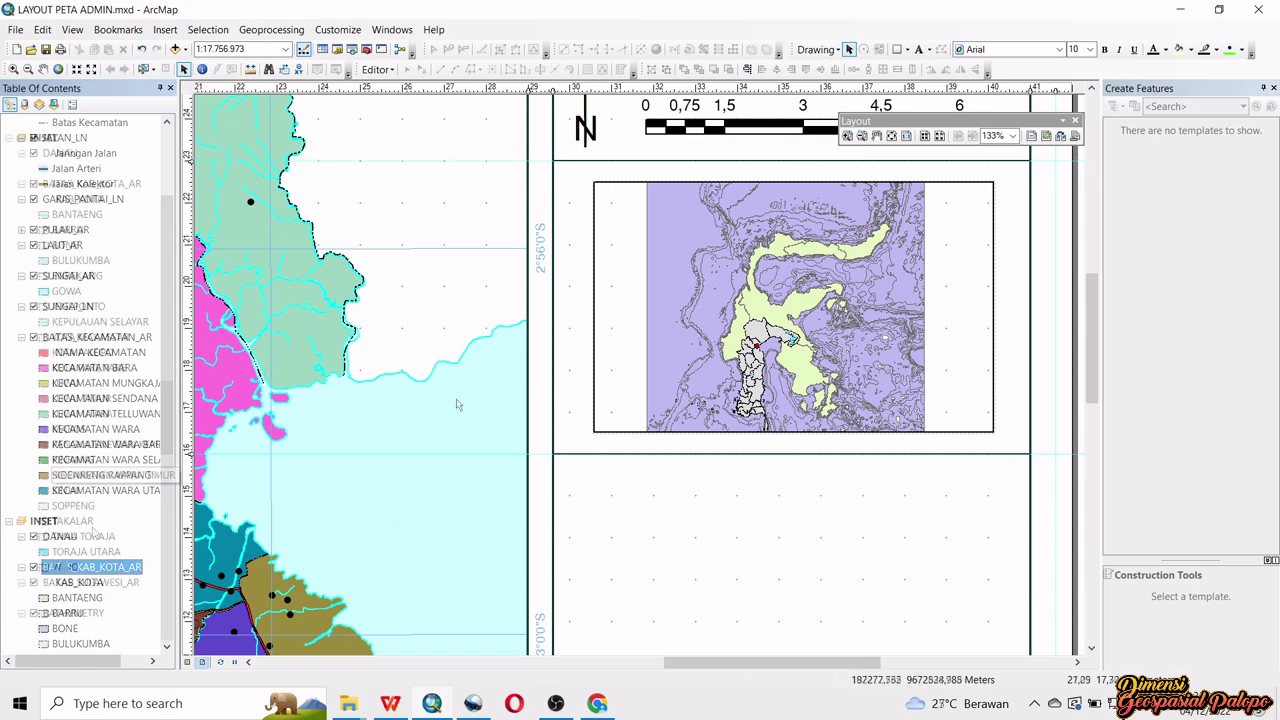
click(112, 586)
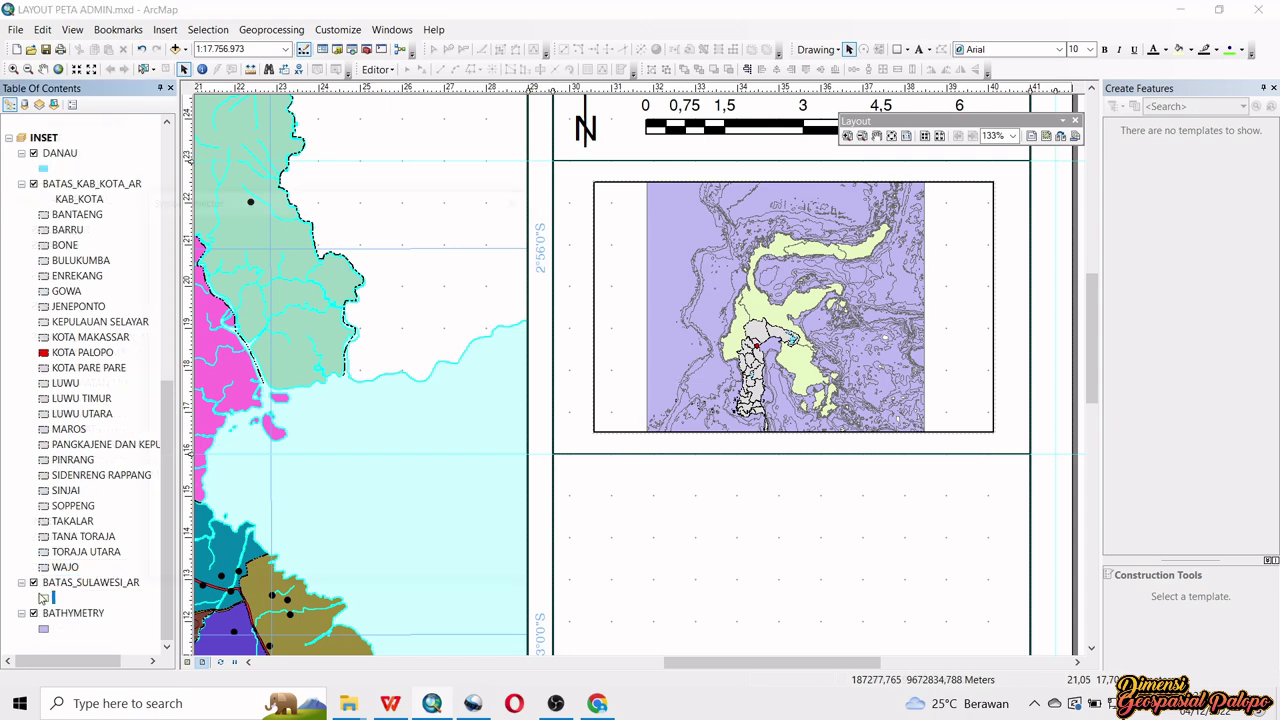
drag(403, 199, 615, 200)
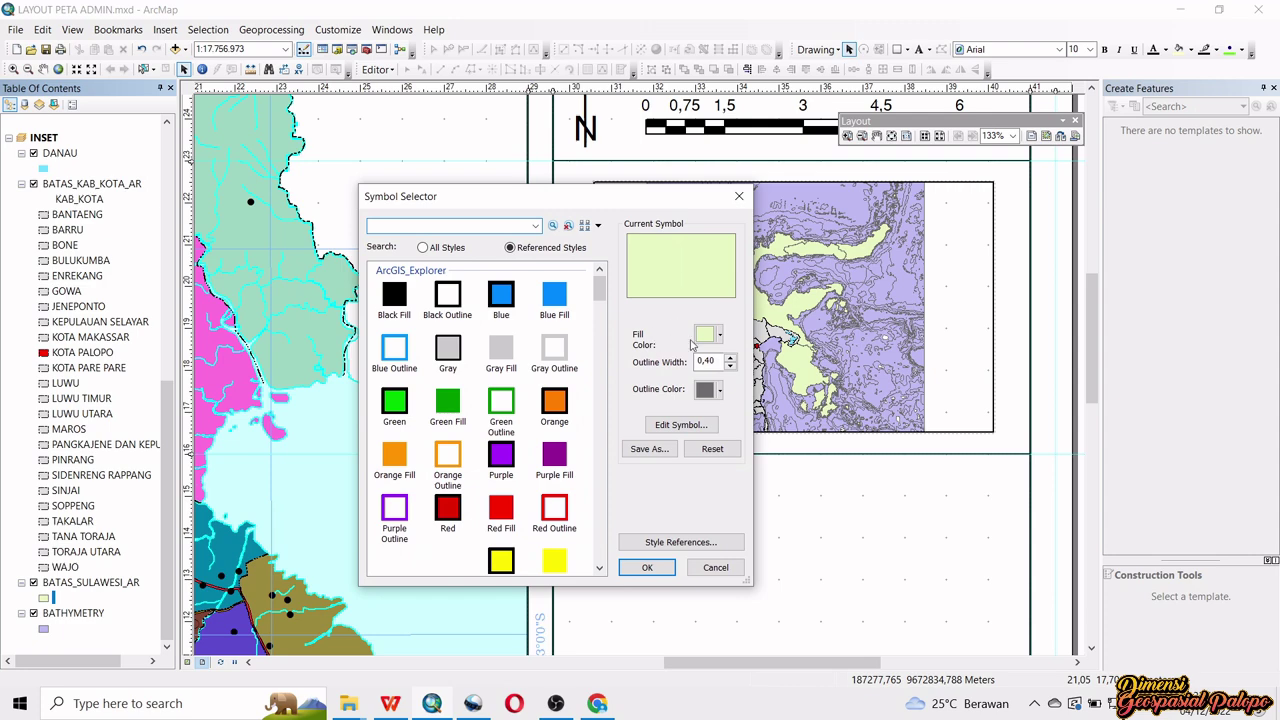
click(706, 334)
click(700, 377)
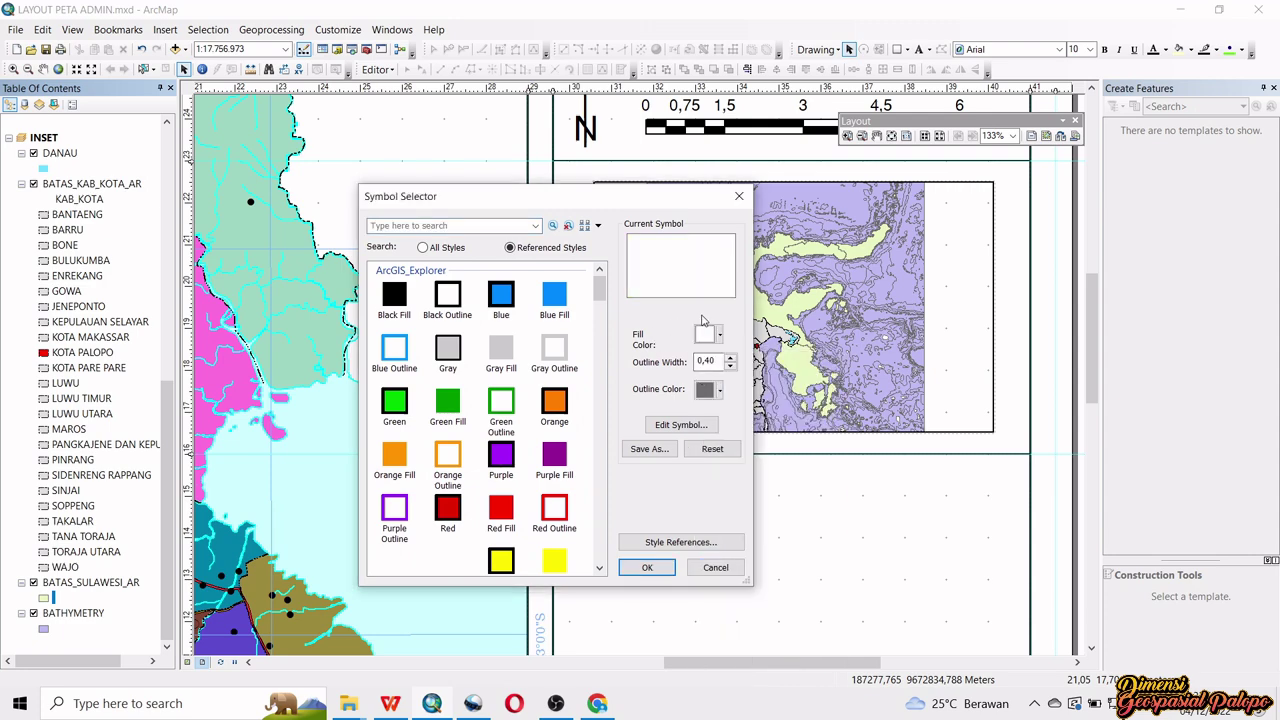
click(718, 393)
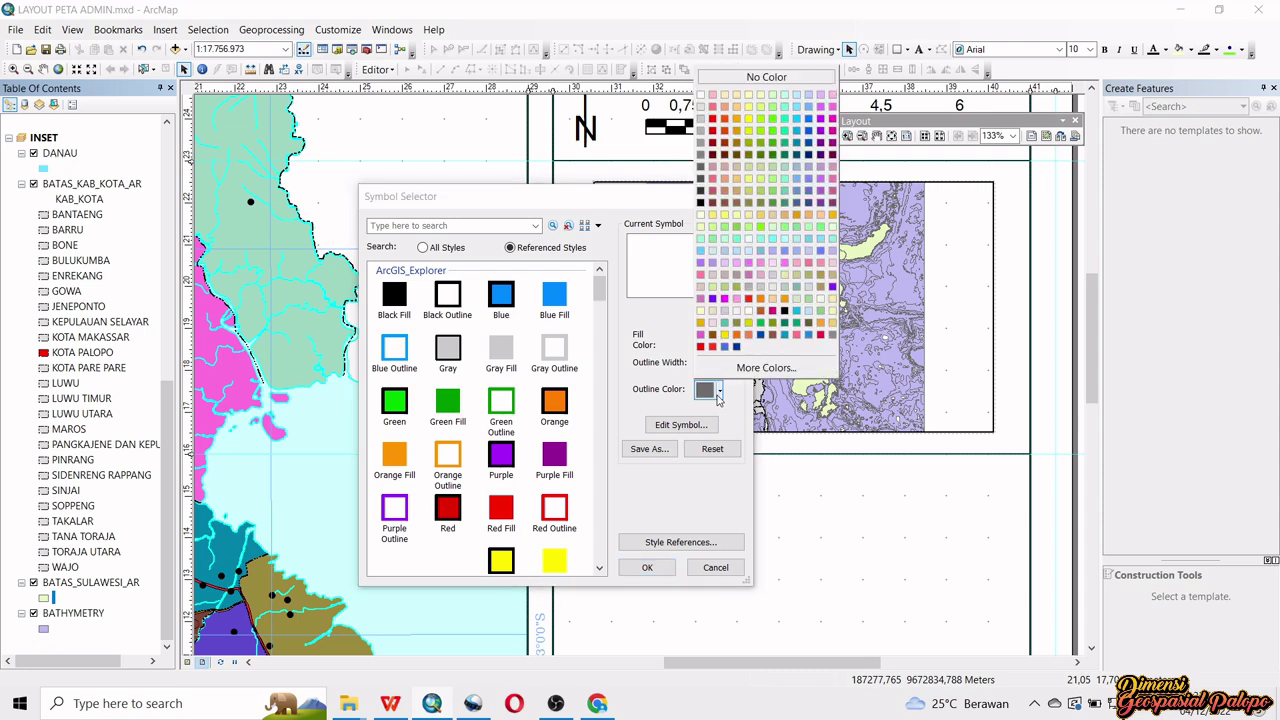
click(700, 204)
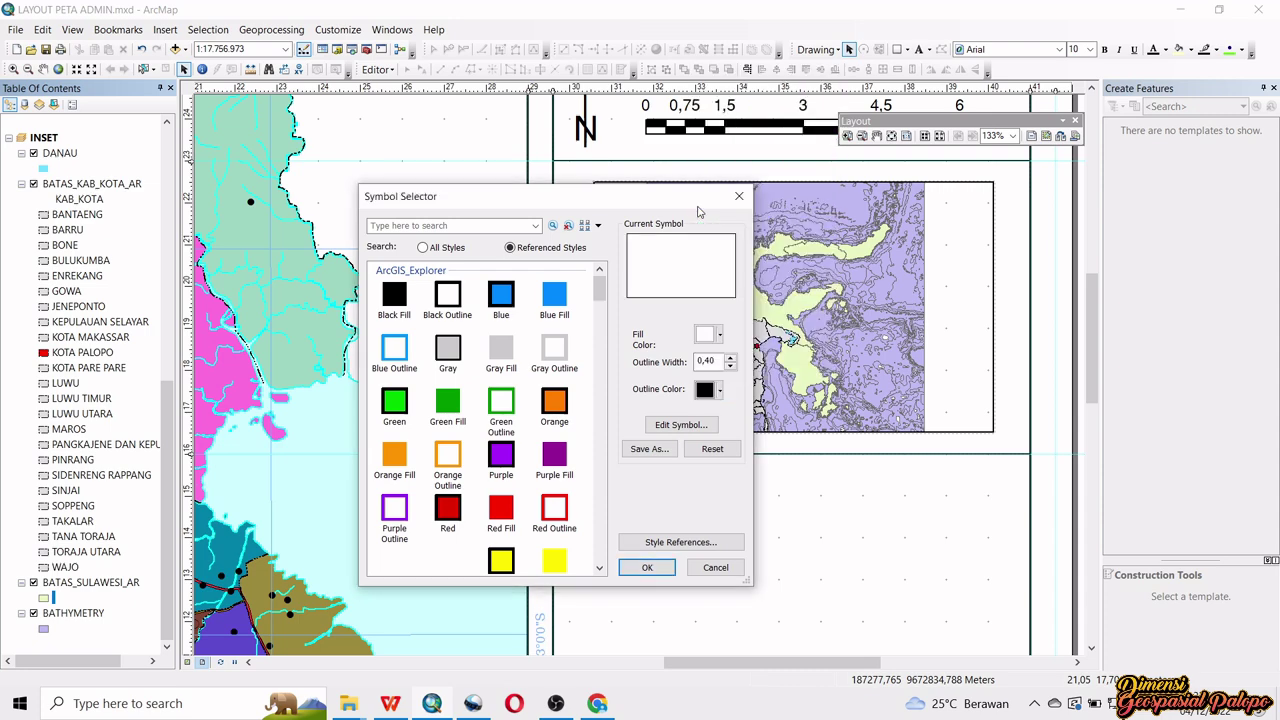
click(648, 567)
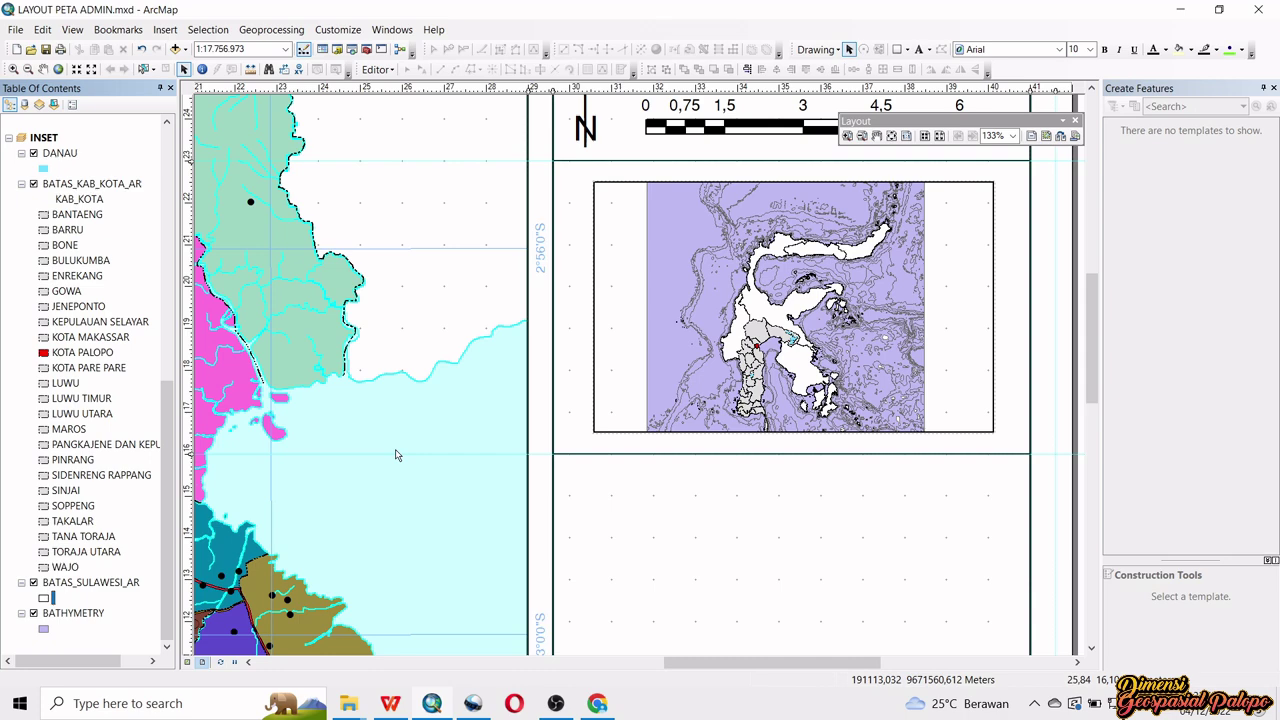
- Symbolize the BATHYMETRY layer by unique values of the Kedalaman field, adding all values and excluding all other values
right_click(70, 614)
click(96, 600)
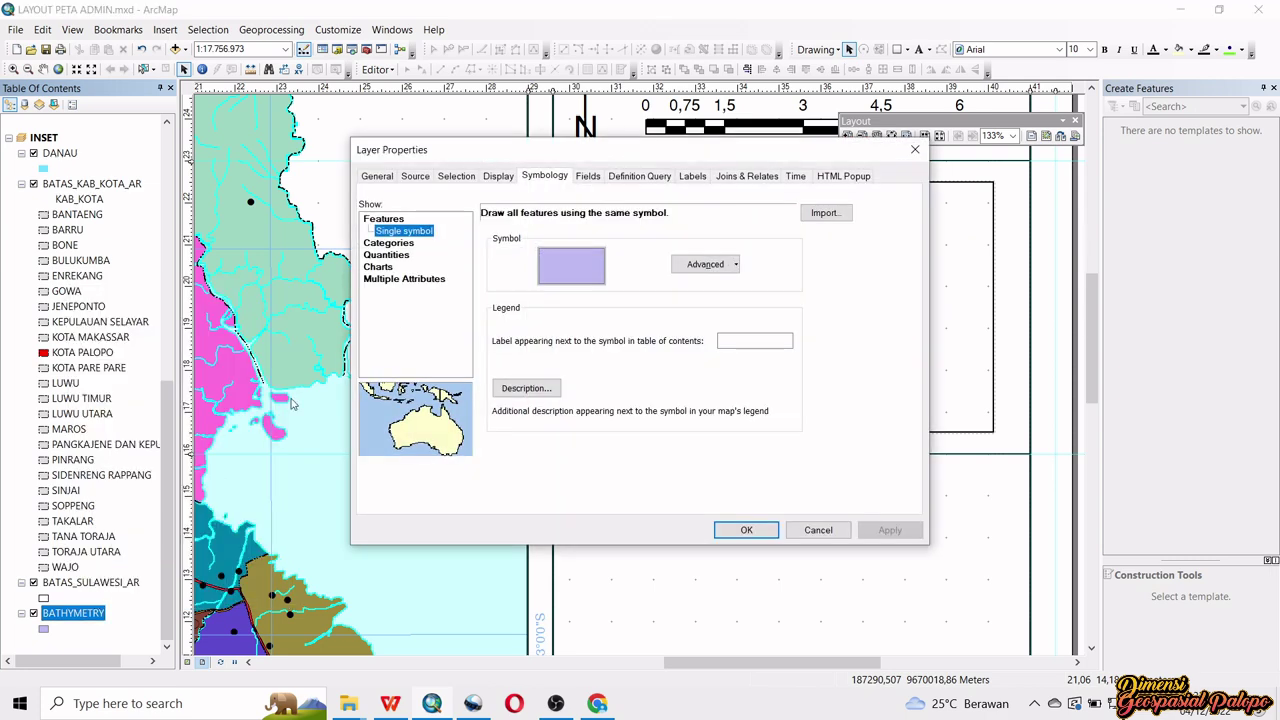
click(400, 245)
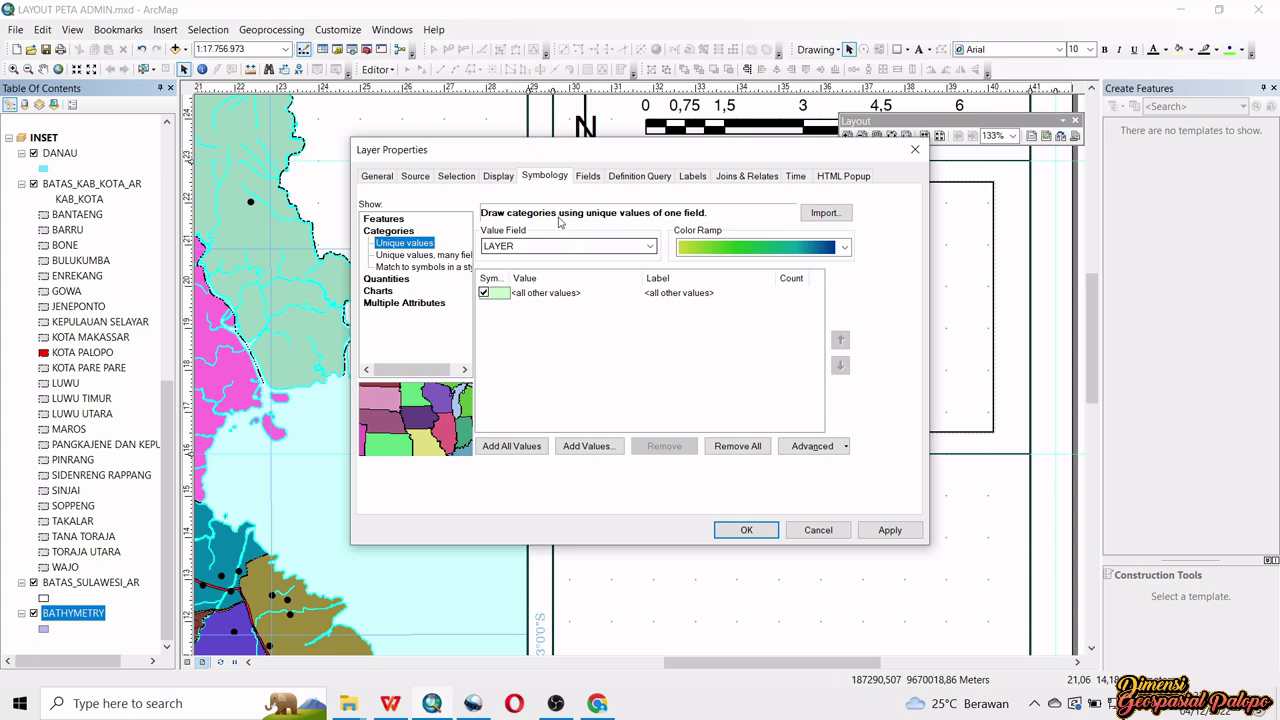
click(520, 250)
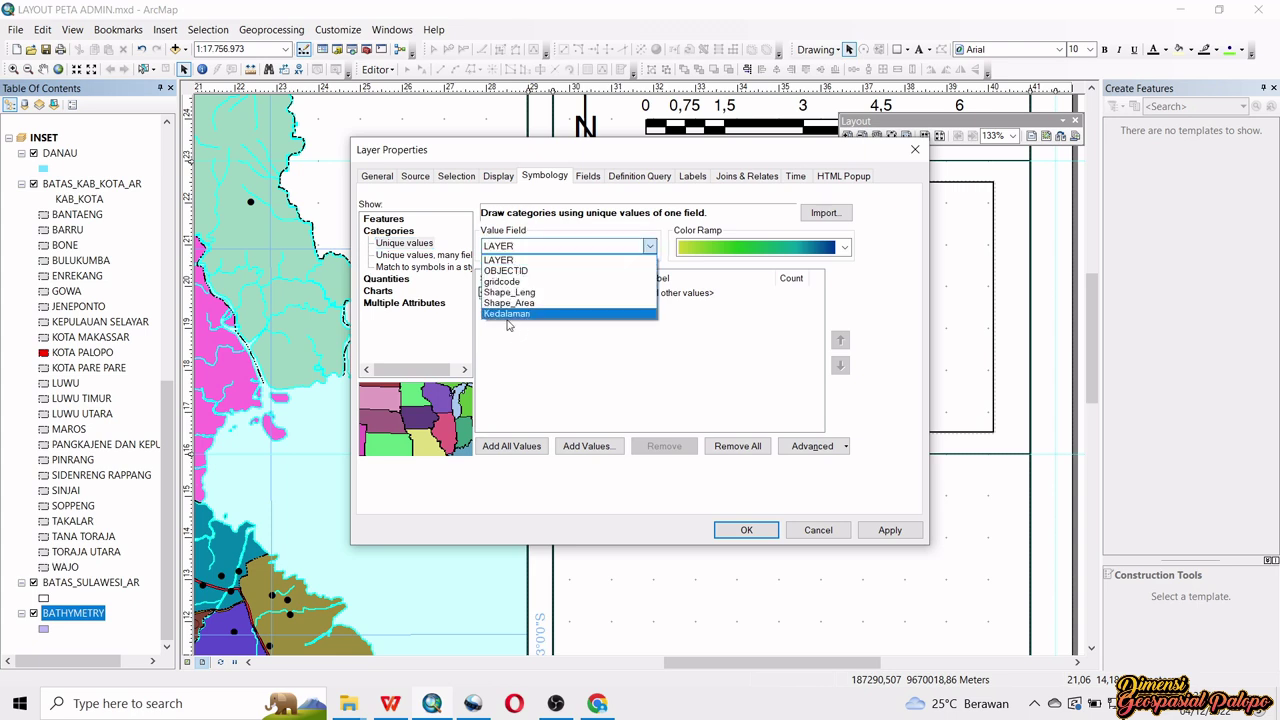
click(510, 314)
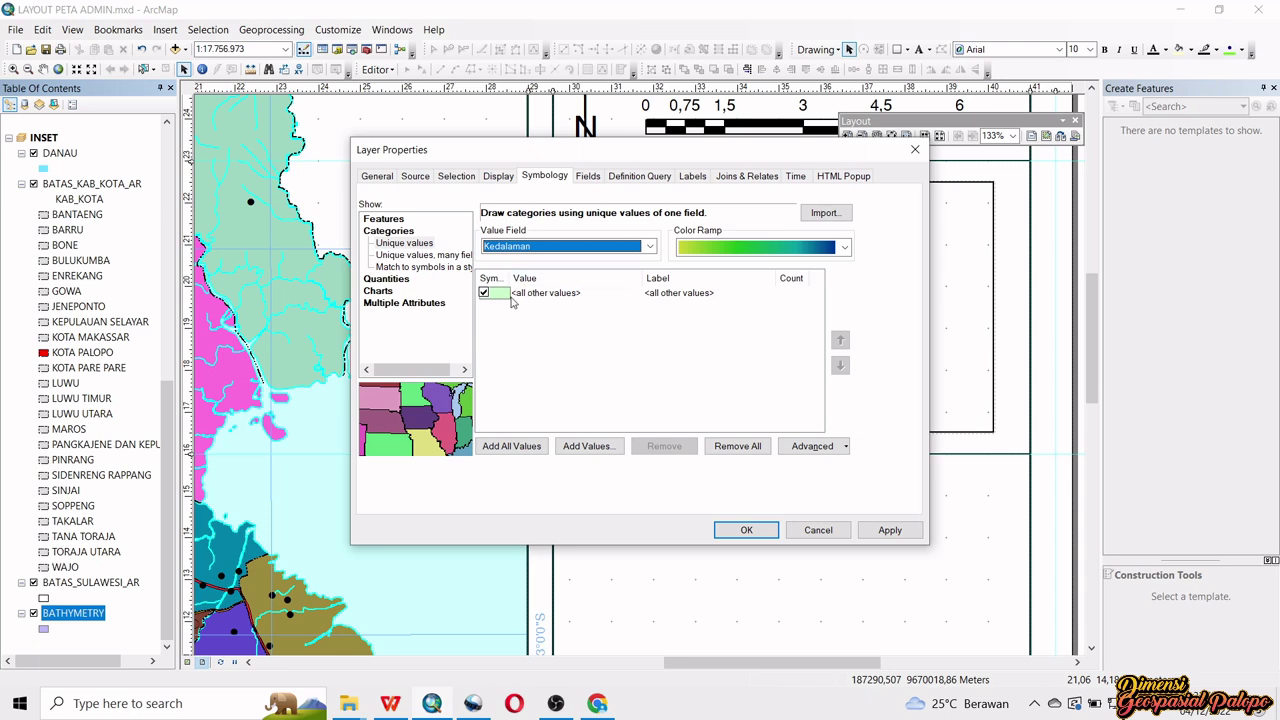
click(484, 293)
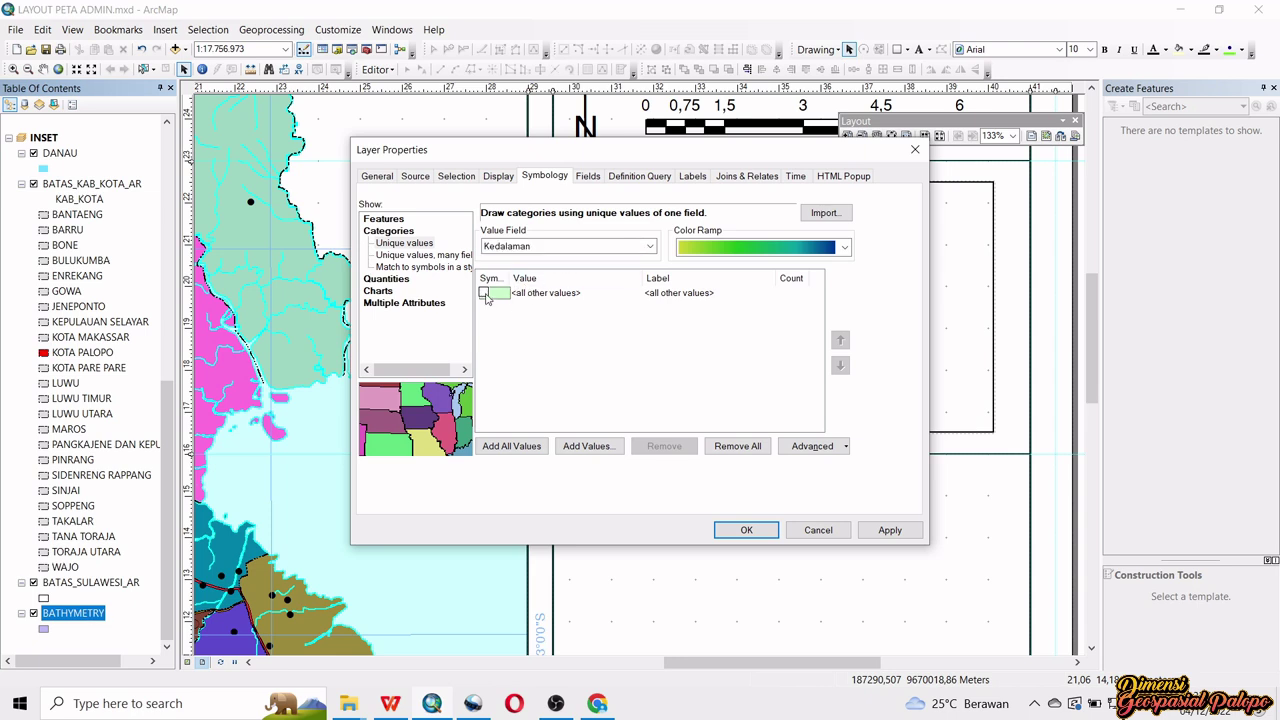
click(531, 451)
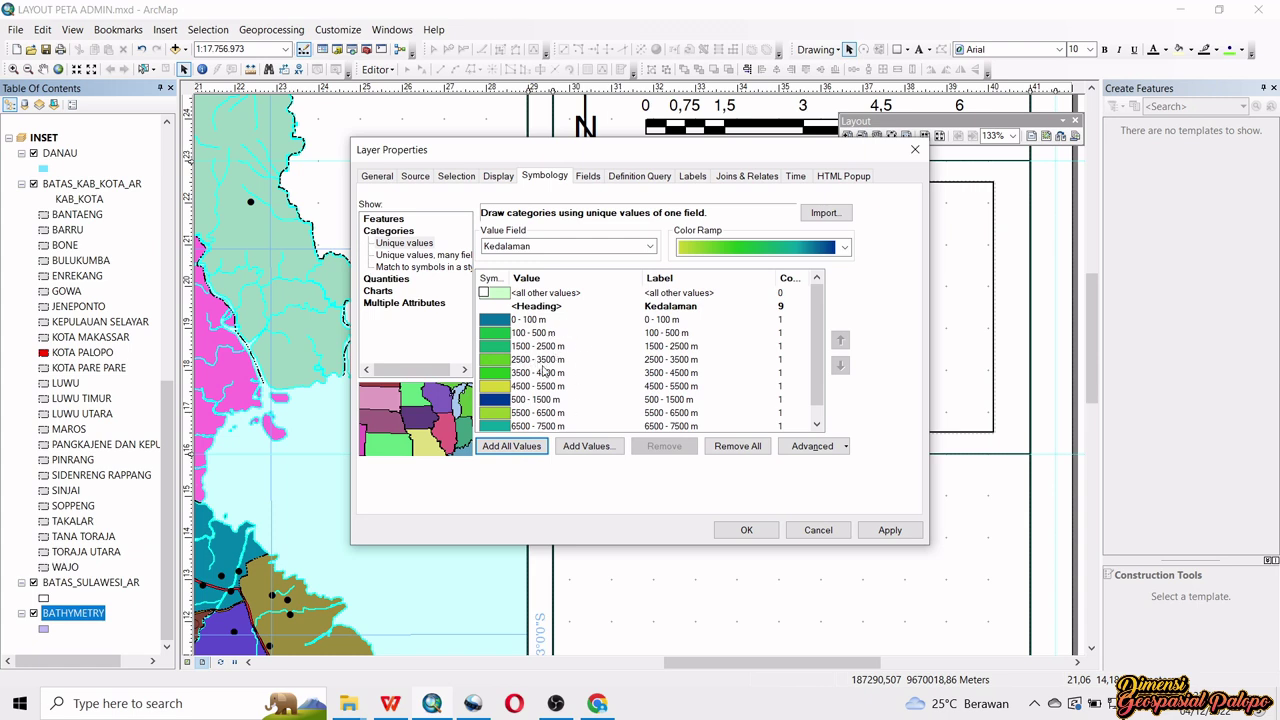
- Move the 500 - 1500 m depth class up so it sits between 100 - 500 m and 1500 - 2500 m
click(557, 400)
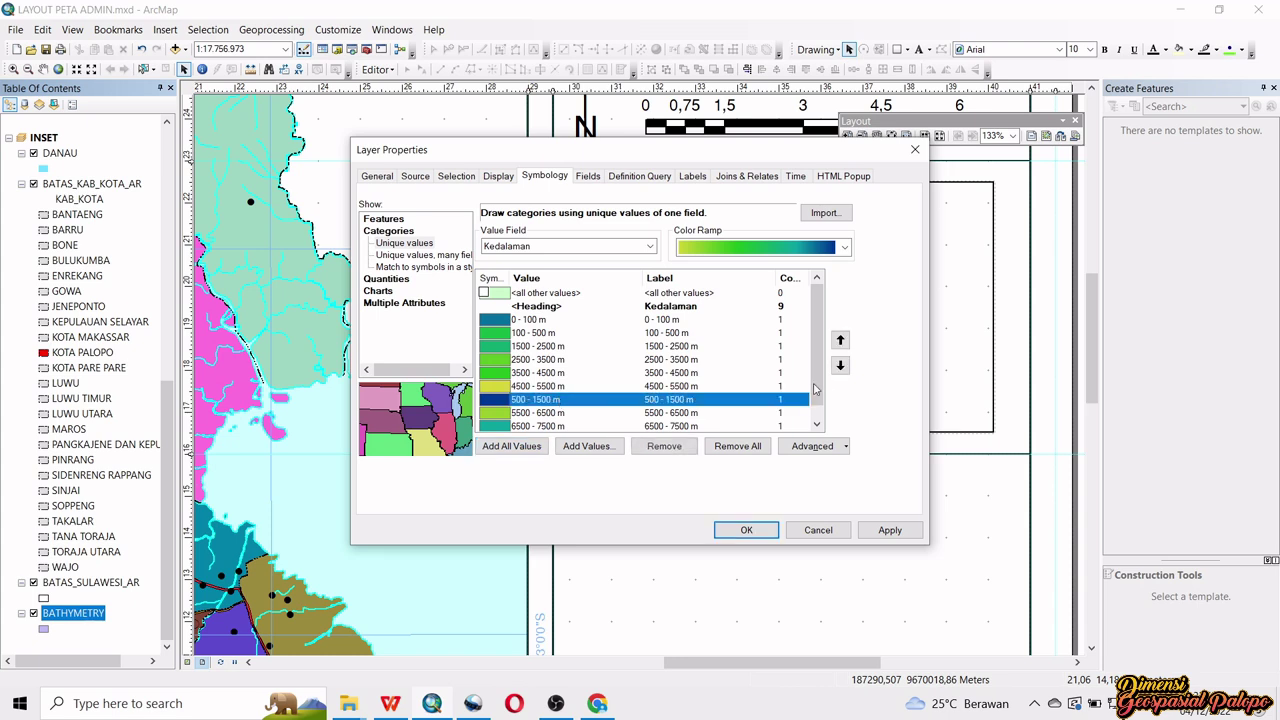
click(840, 341)
click(840, 341)
click(840, 341)
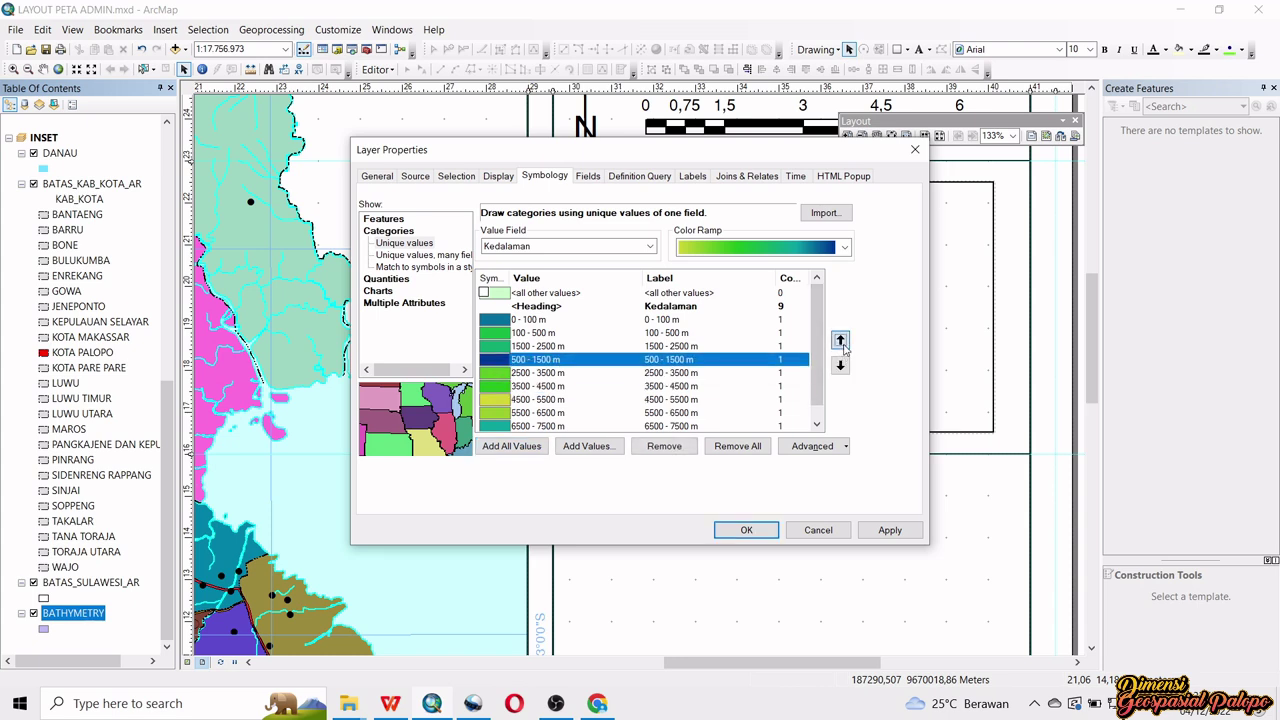
click(840, 341)
- Check the order of the Kedalaman depth classes one by one, from the shallowest to the deepest
click(541, 320)
click(542, 333)
click(544, 347)
click(544, 362)
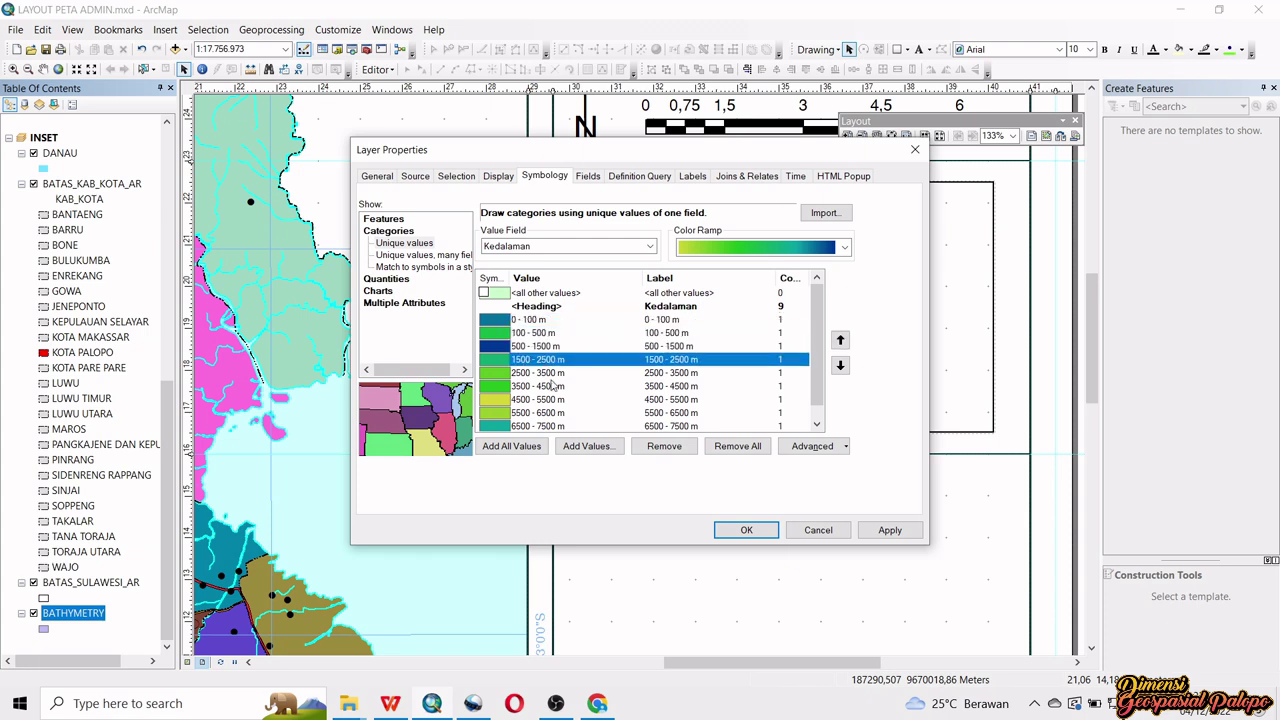
scroll(551, 384, down, 1)
click(542, 360)
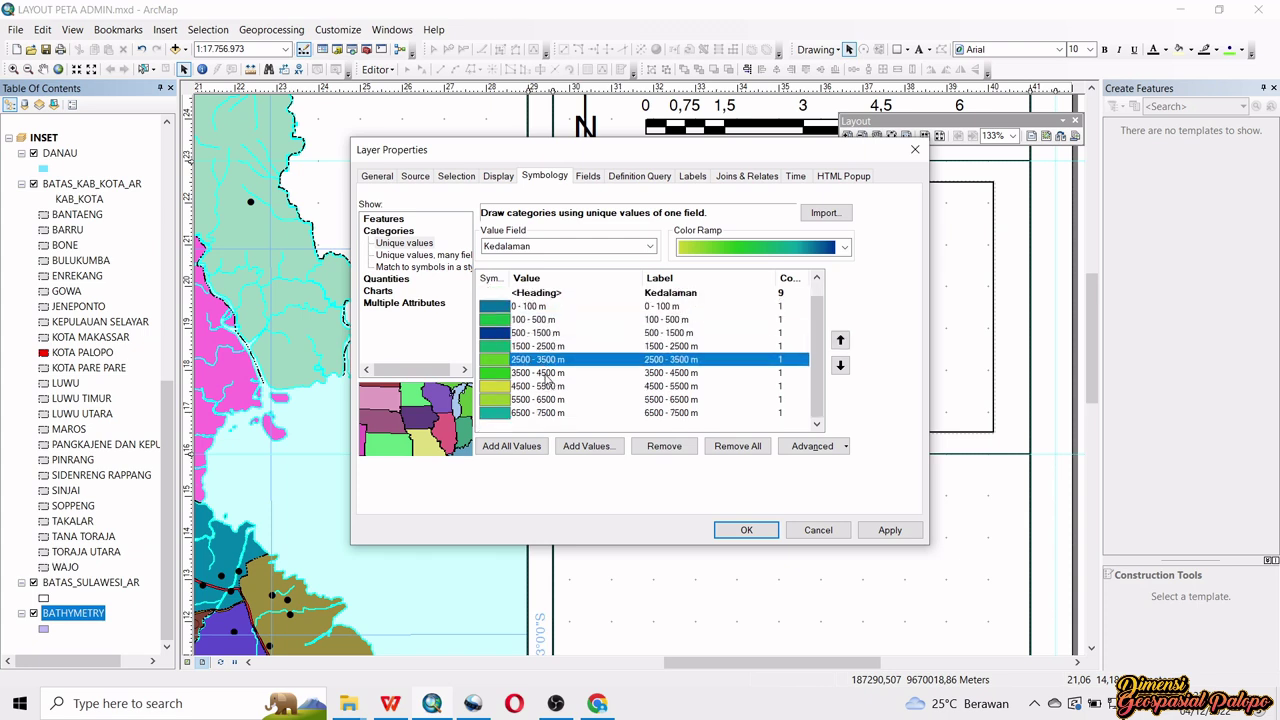
click(546, 374)
click(549, 388)
click(552, 401)
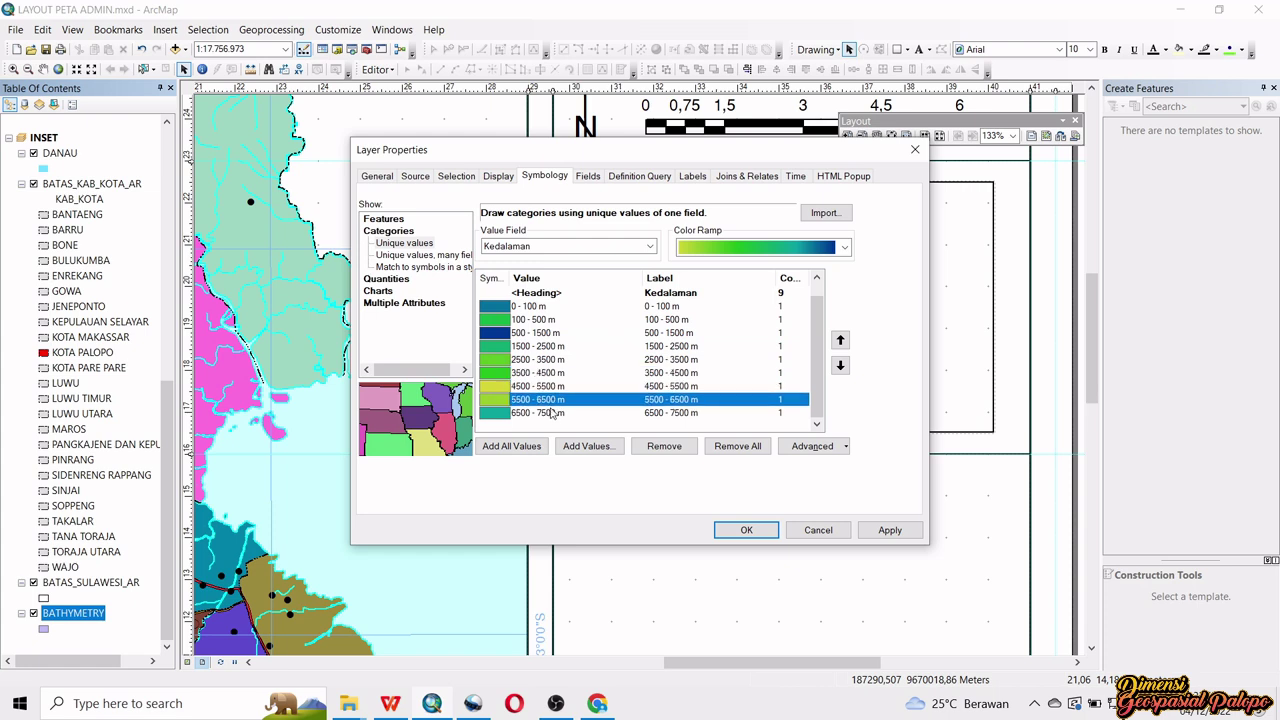
click(552, 413)
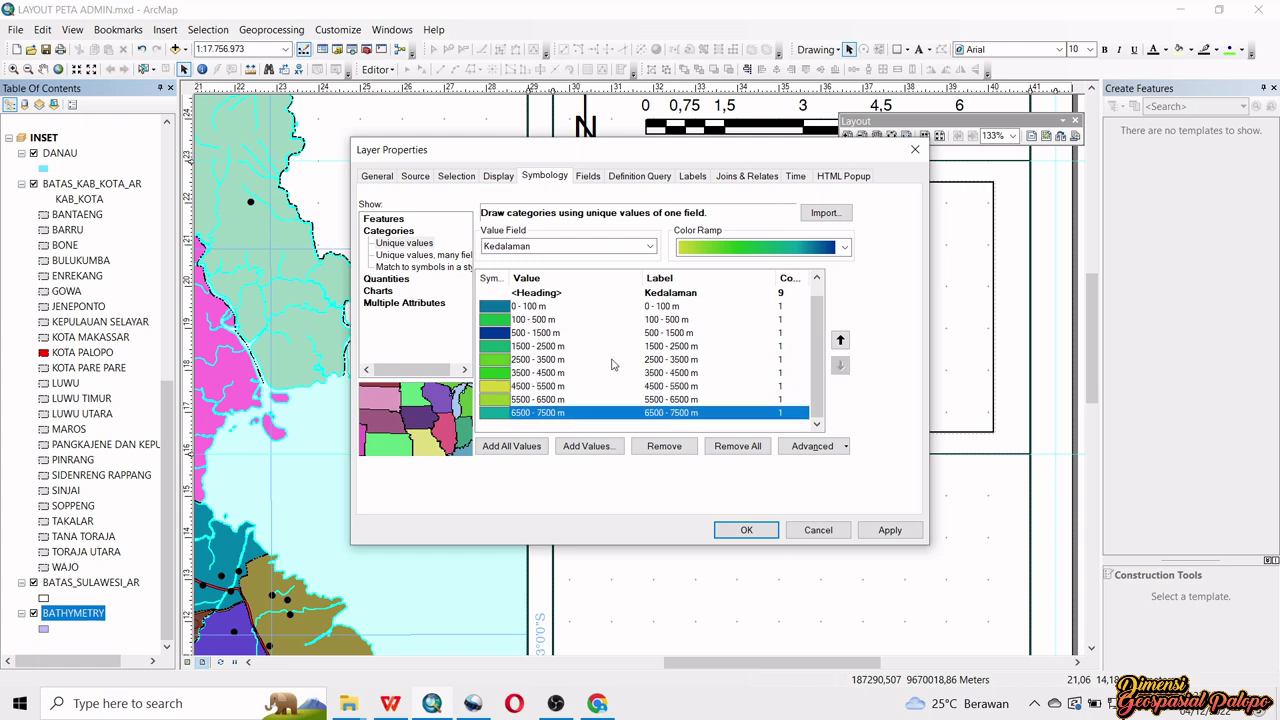
scroll(613, 365, up, 1)
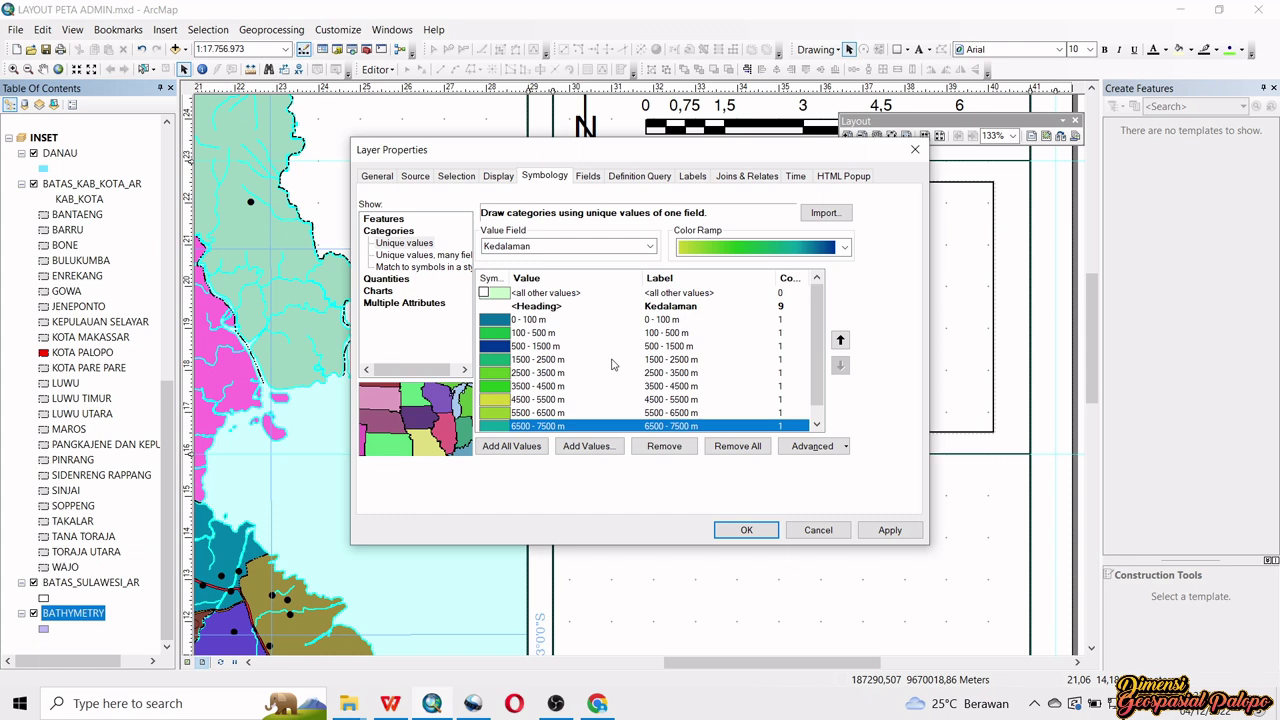
- Set the 0 - 100 m and 100 - 500 m depth classes to a very light blue fill with no outline color
click(508, 320)
shift+click(517, 338)
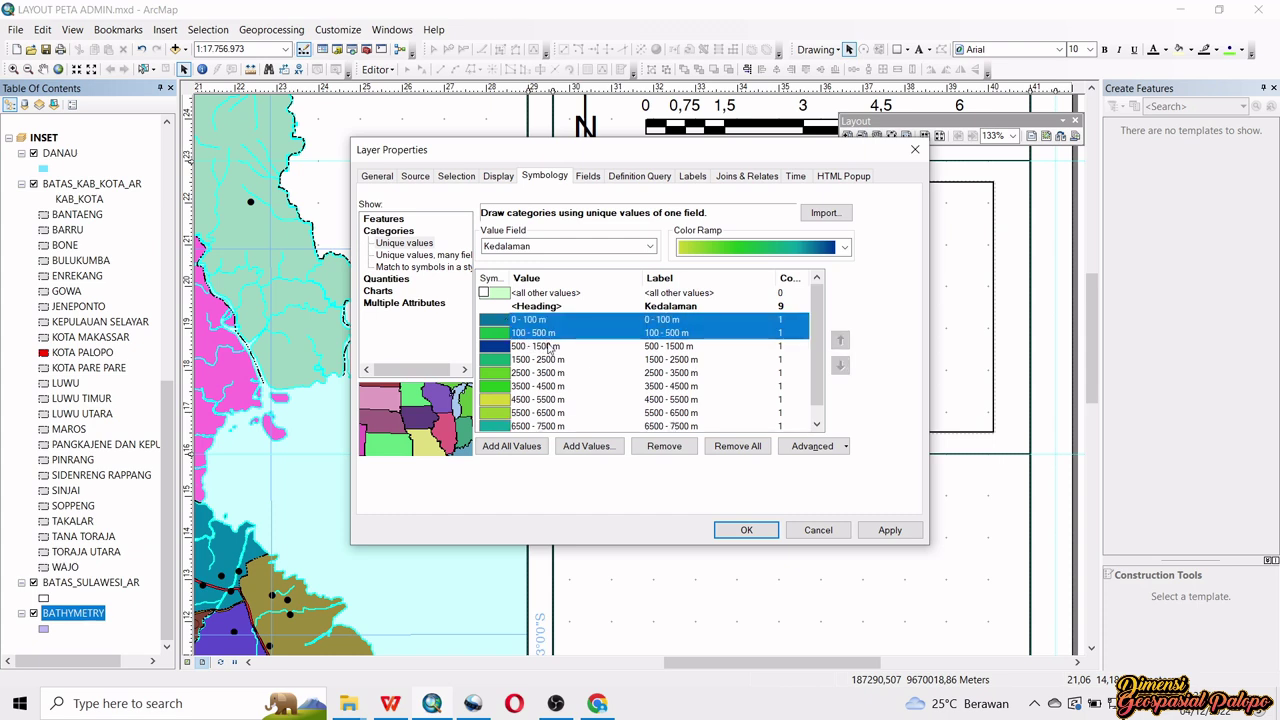
right_click(576, 330)
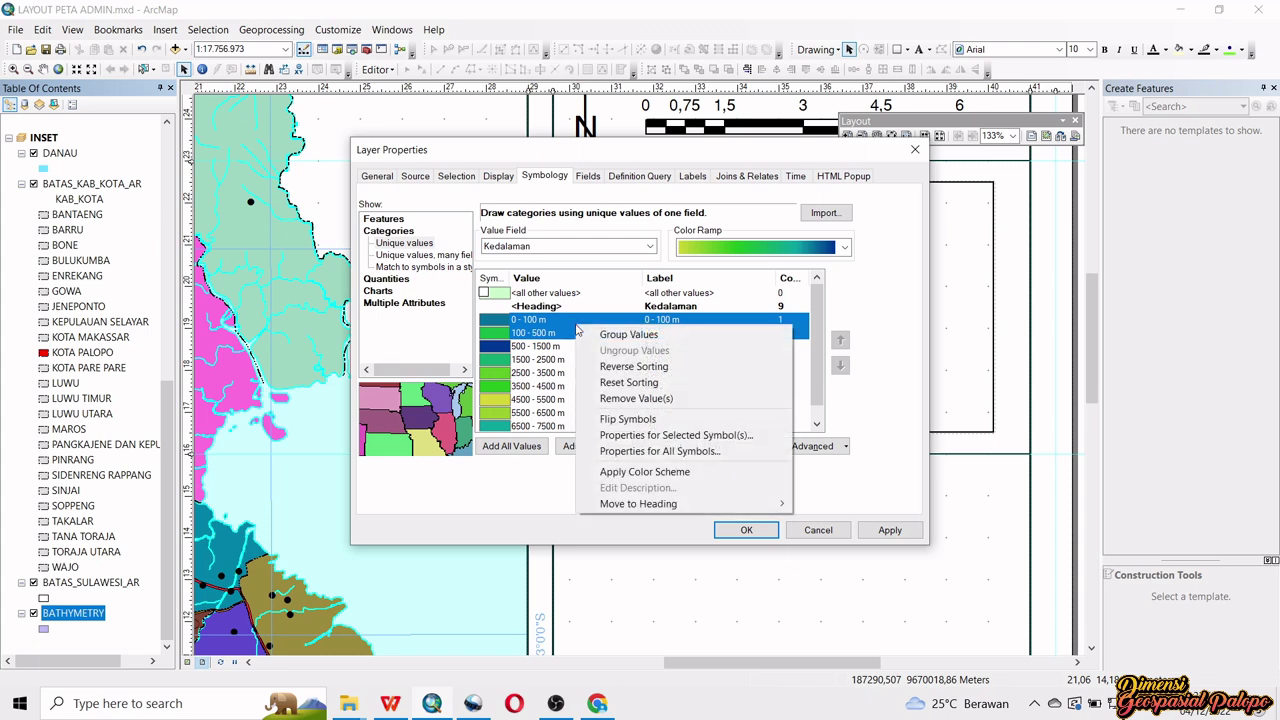
click(678, 438)
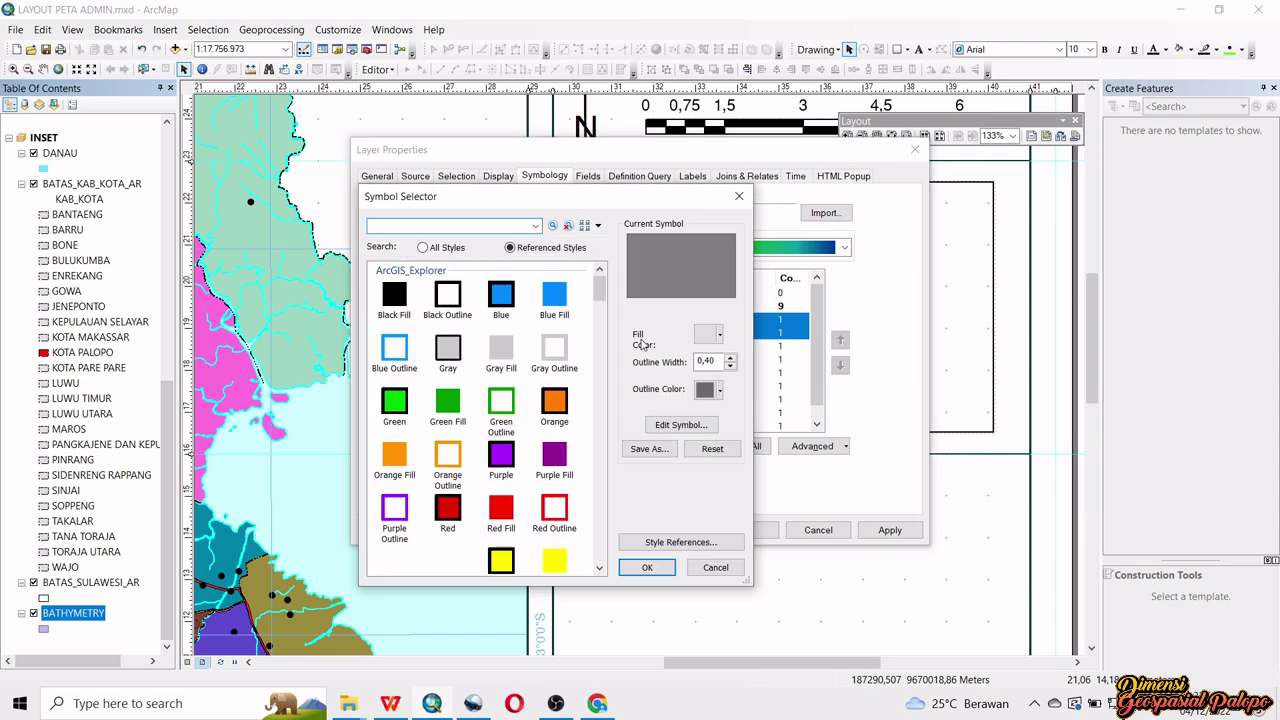
click(719, 337)
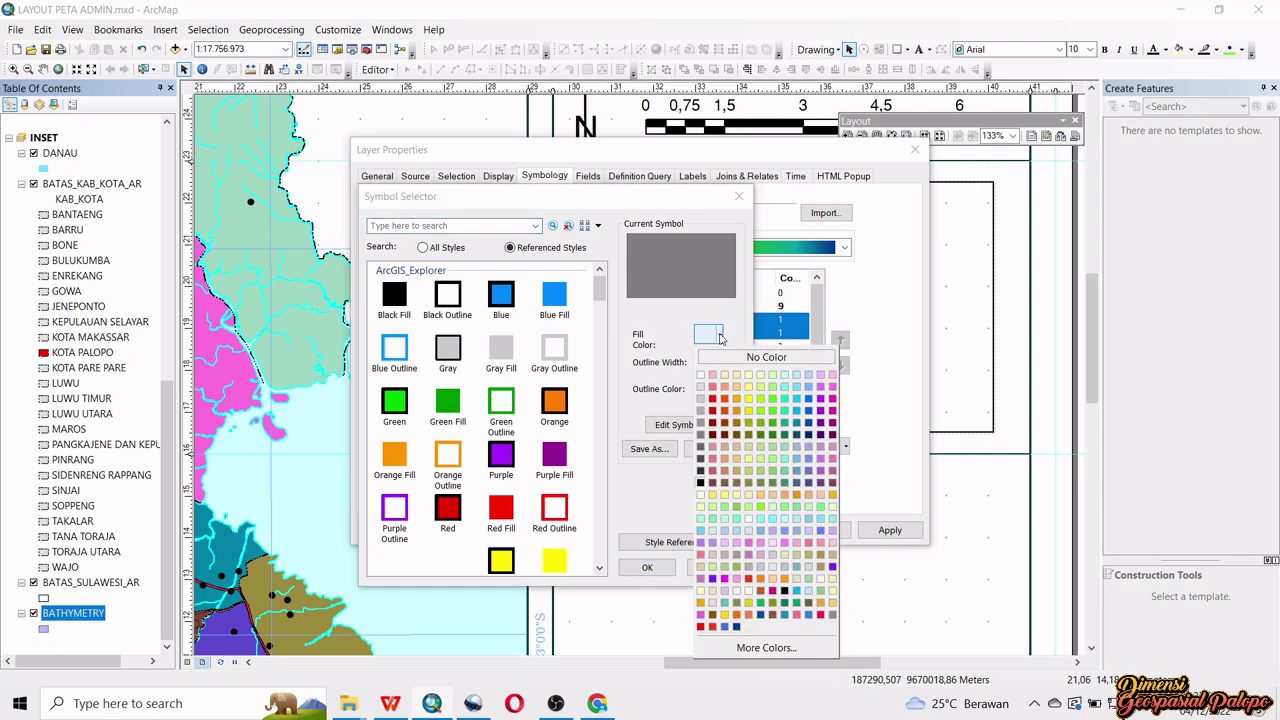
click(797, 377)
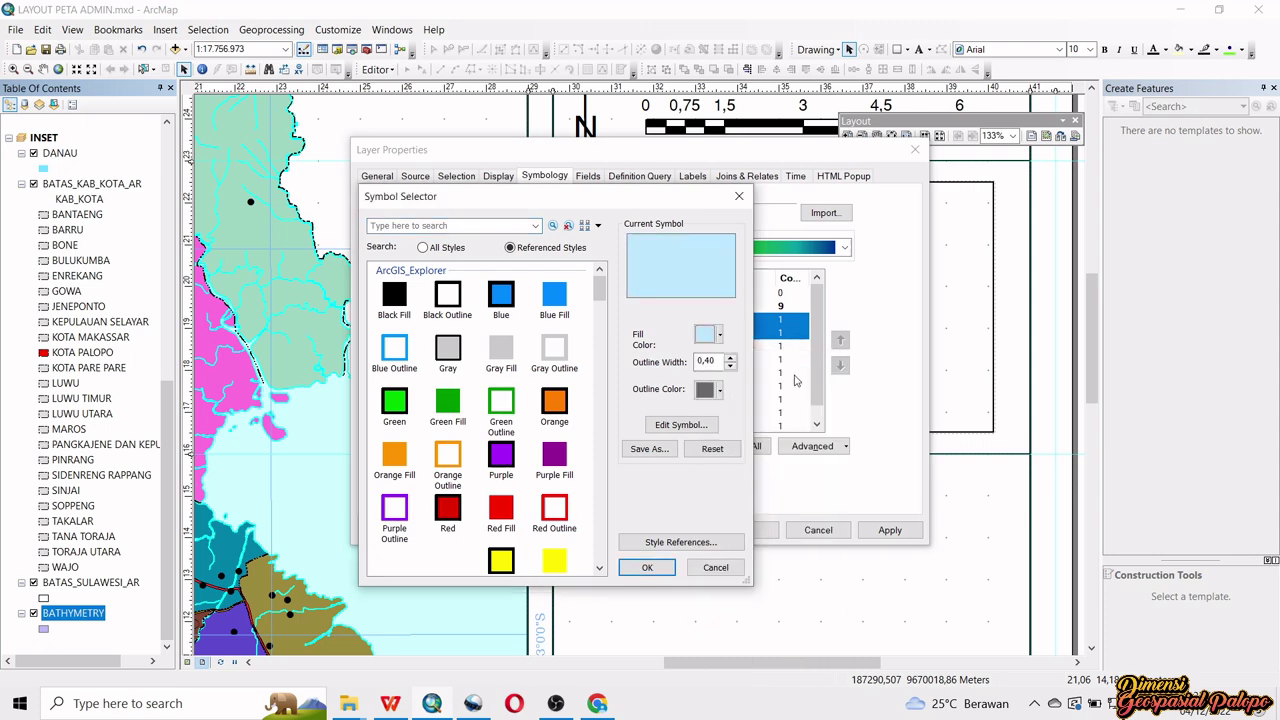
click(717, 391)
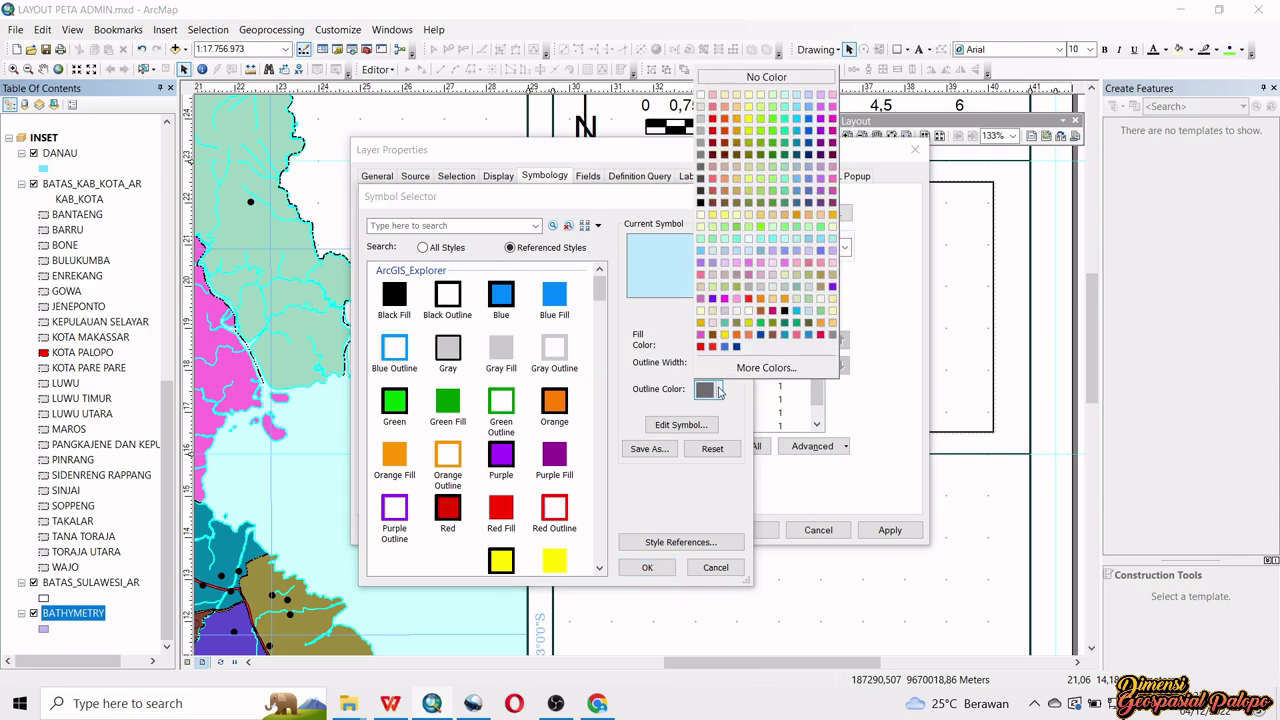
click(782, 80)
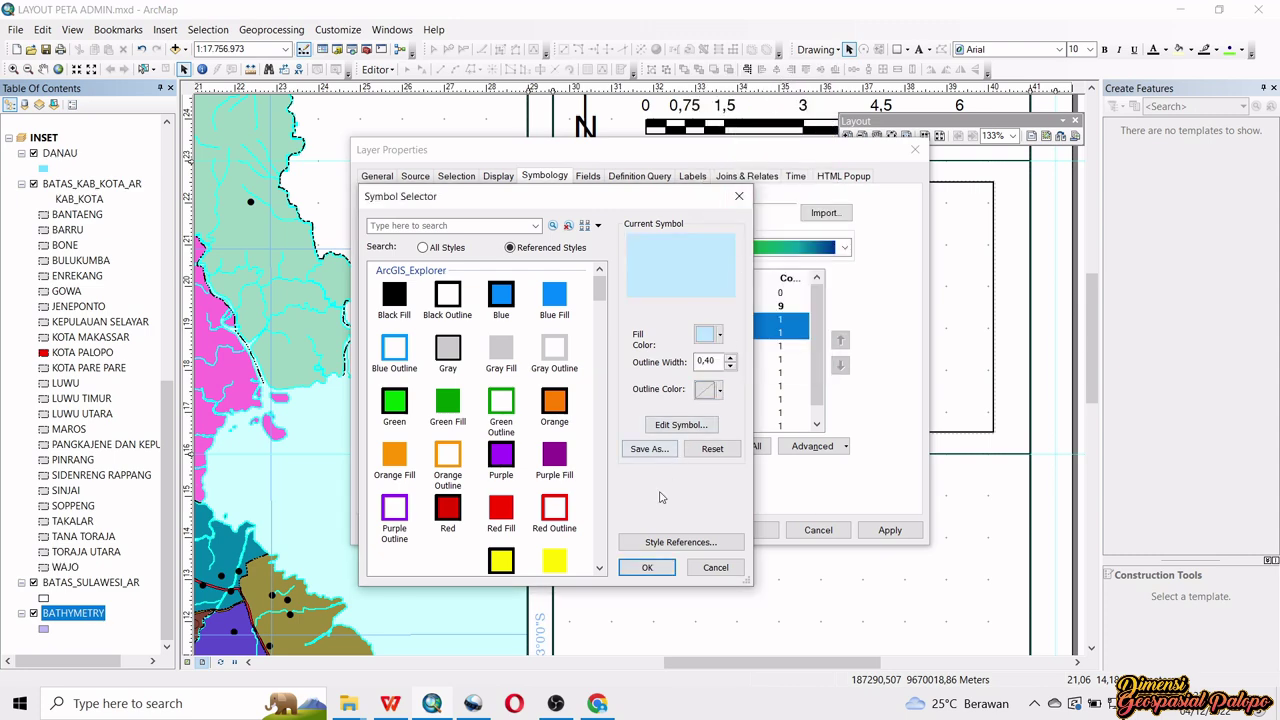
click(647, 568)
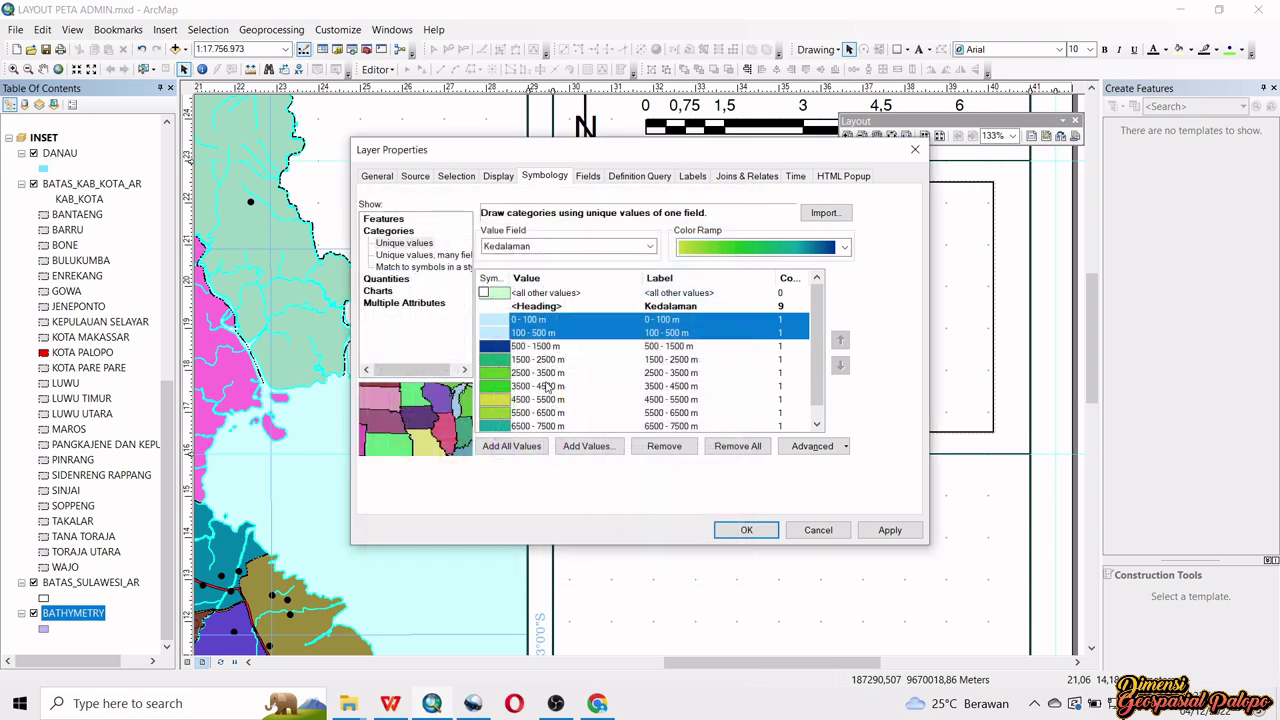
- Set the 500 - 1500 m and 1500 - 2500 m depth classes to a brighter sky-blue fill with no outline color
click(498, 350)
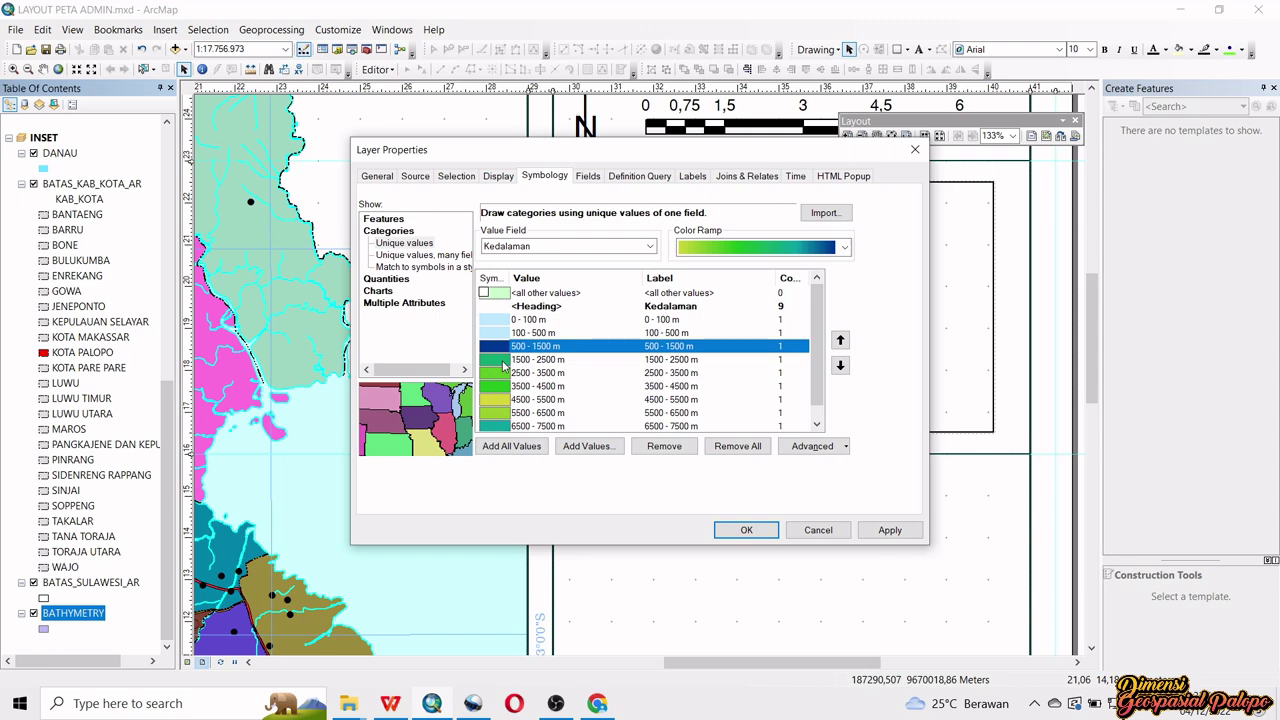
ctrl+click(503, 362)
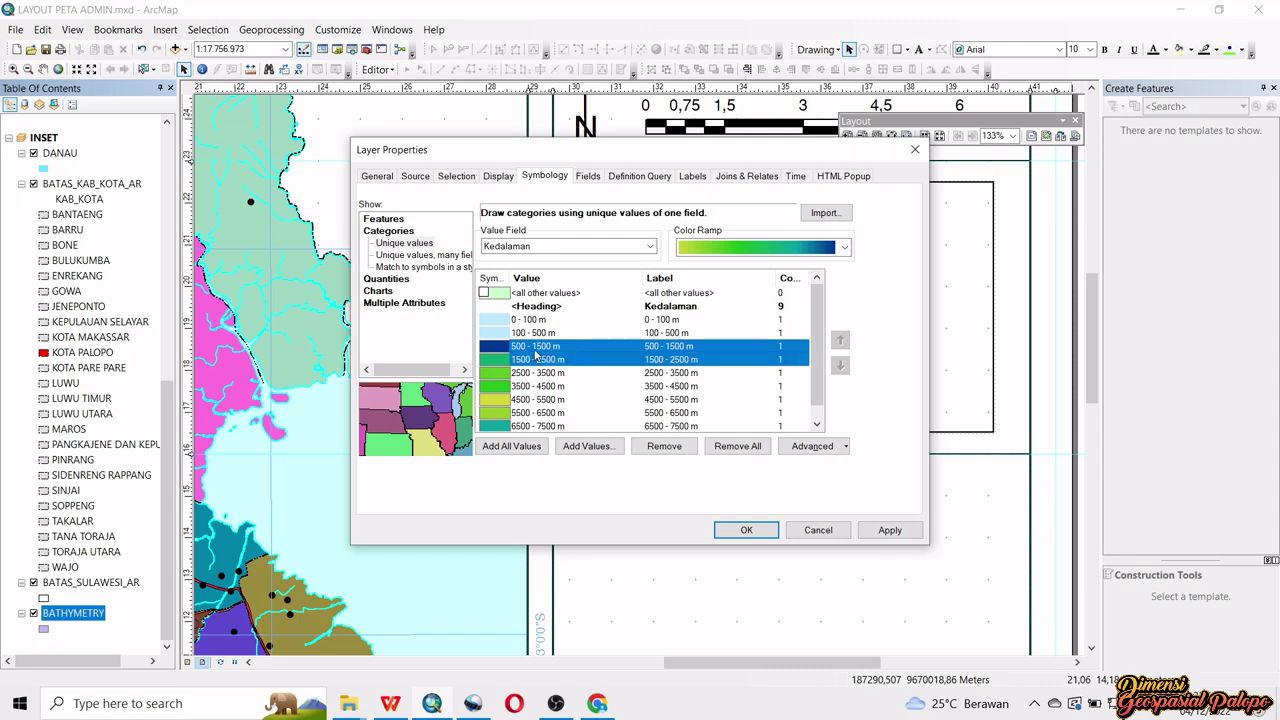
right_click(536, 355)
click(594, 462)
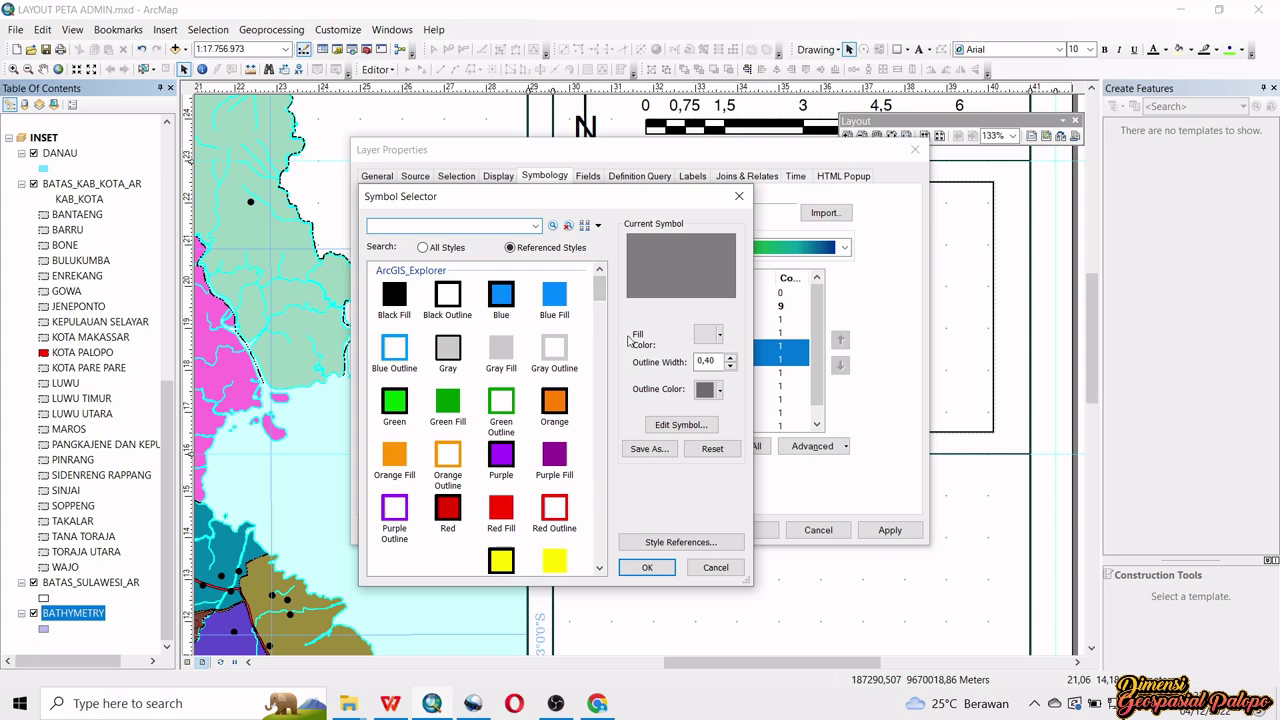
click(719, 336)
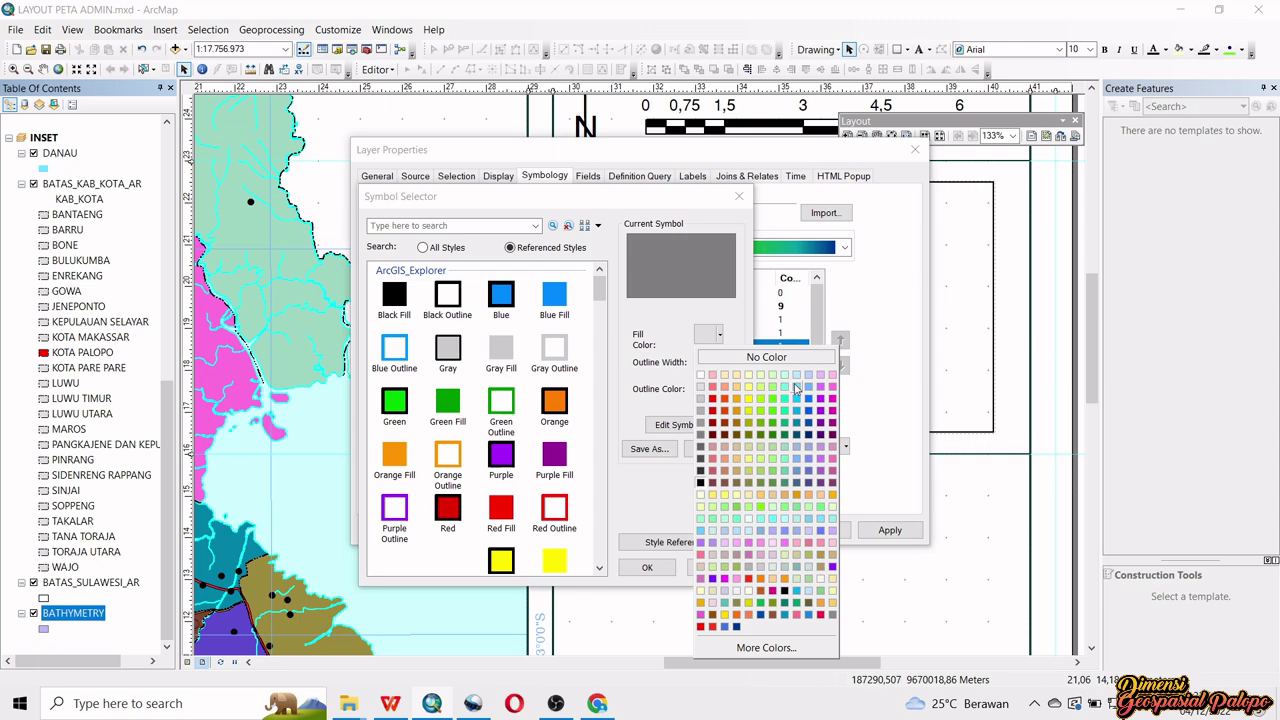
click(795, 389)
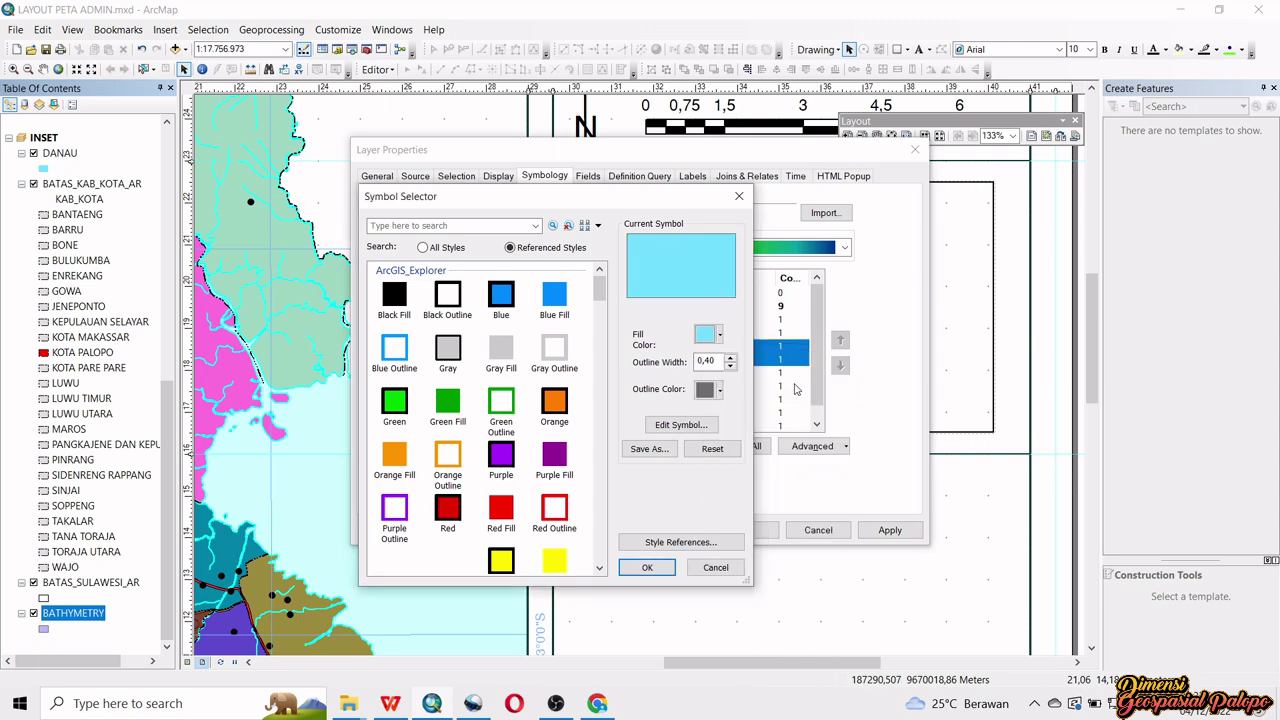
click(719, 390)
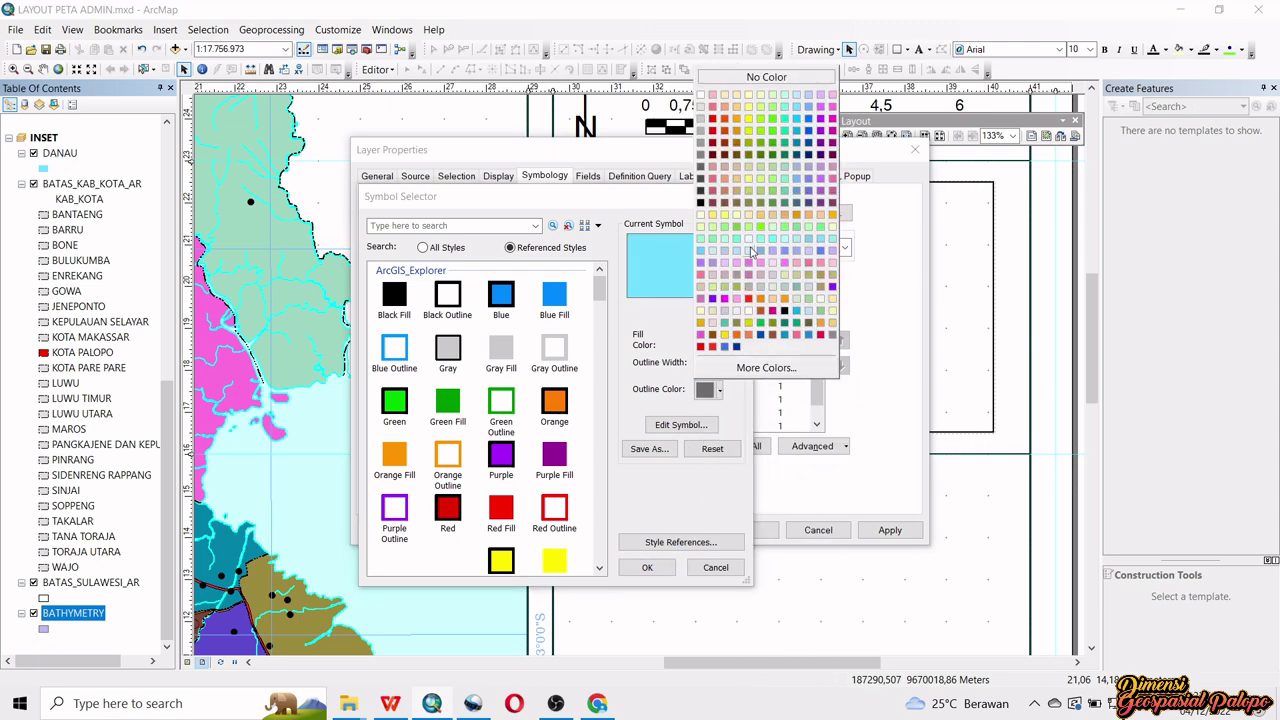
click(767, 78)
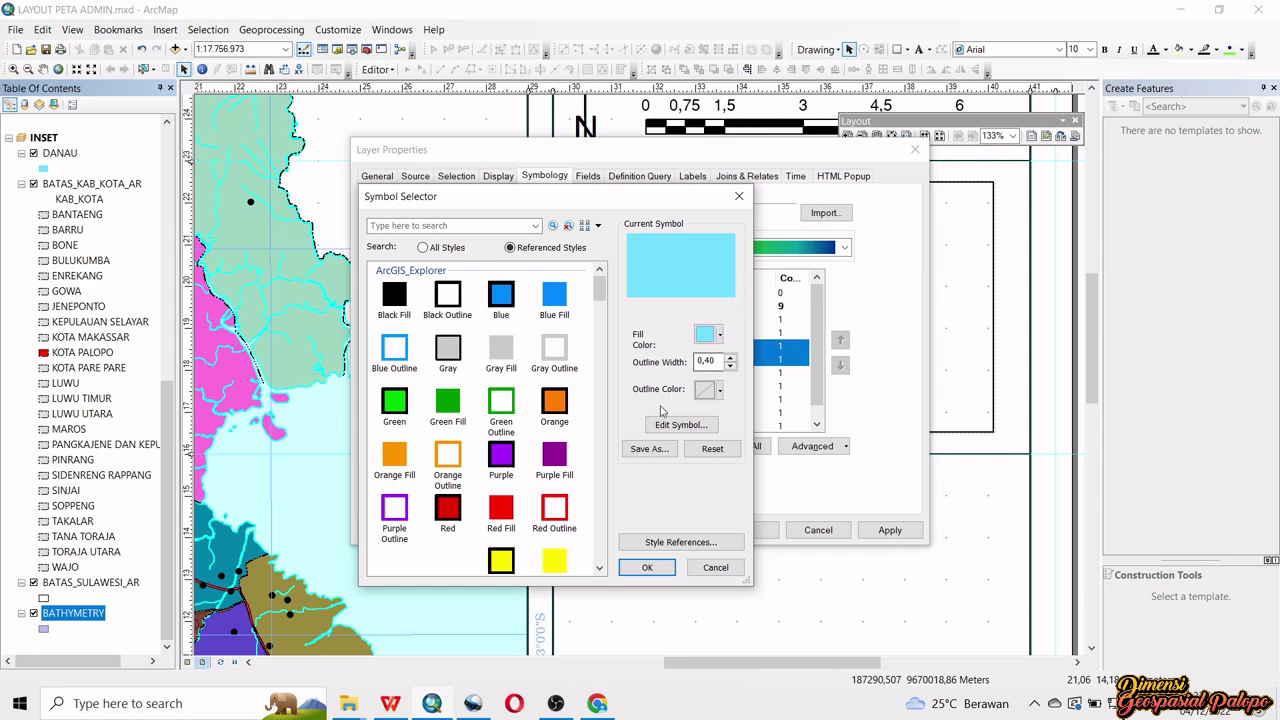
- Accept the 500–2500 m symbol, and give the 2500 - 3500 m and 3500 - 4500 m depth classes a bright cyan fill without outline
click(647, 568)
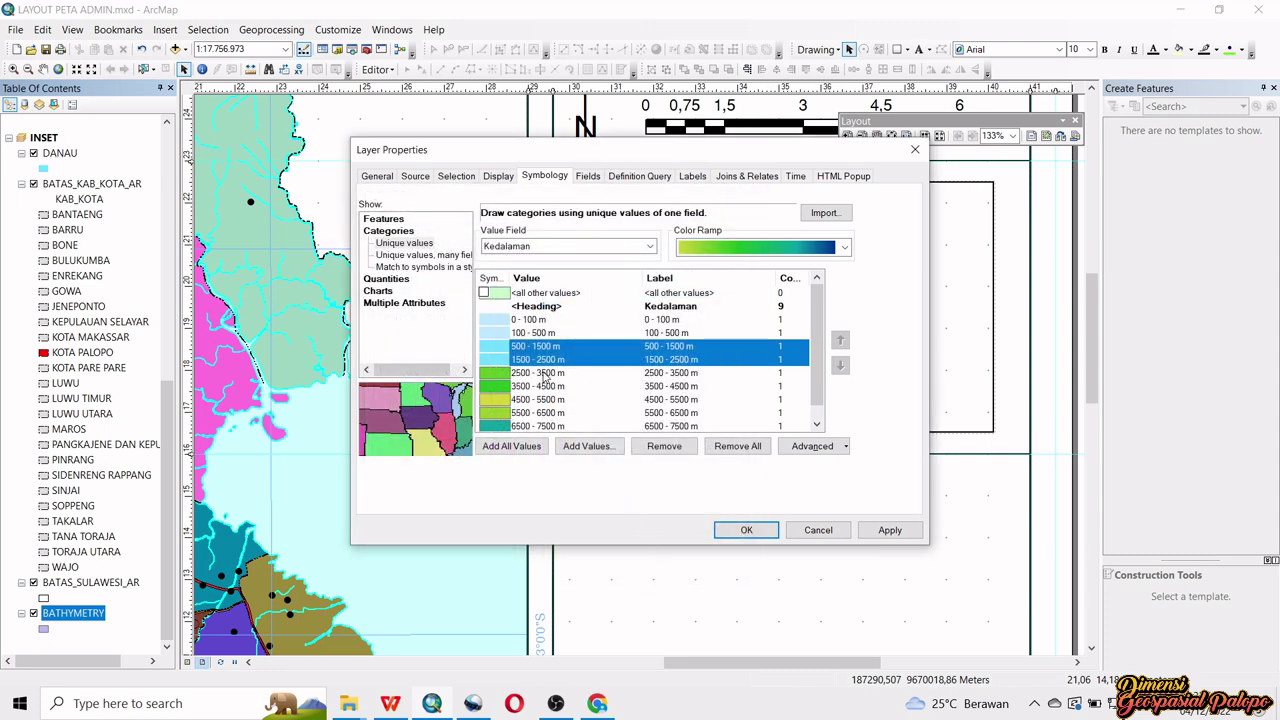
click(533, 376)
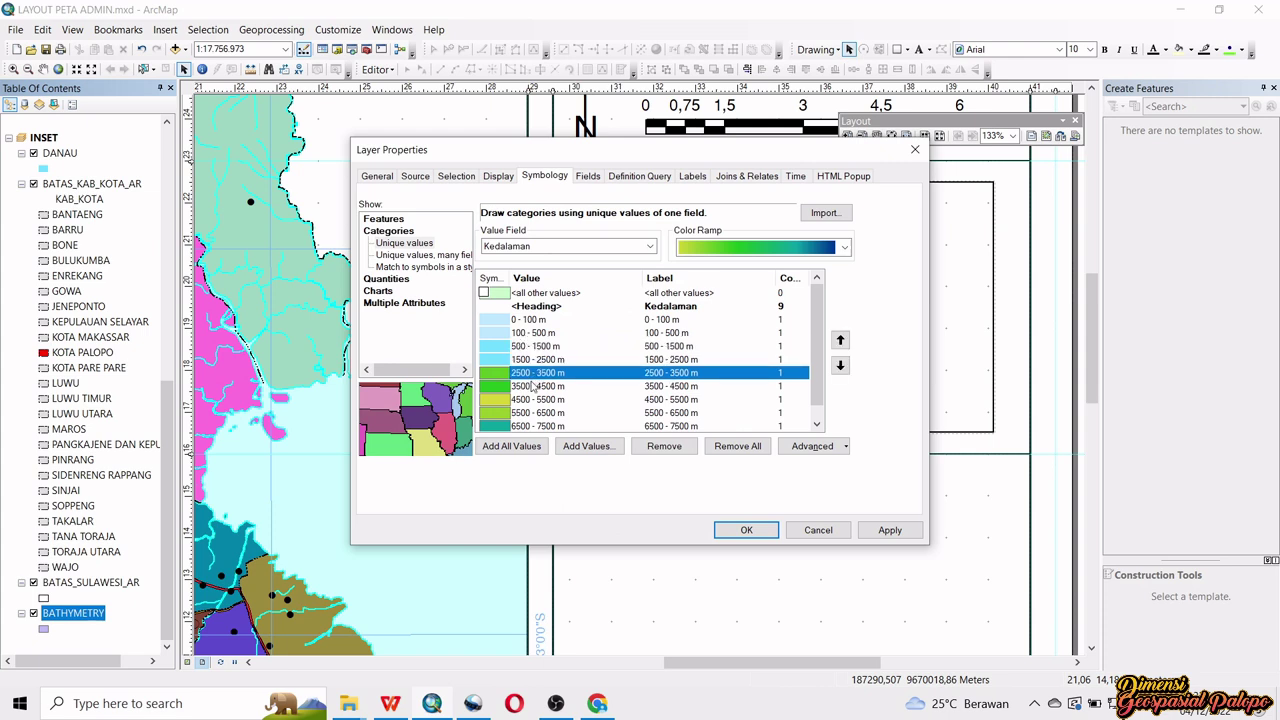
shift+click(525, 387)
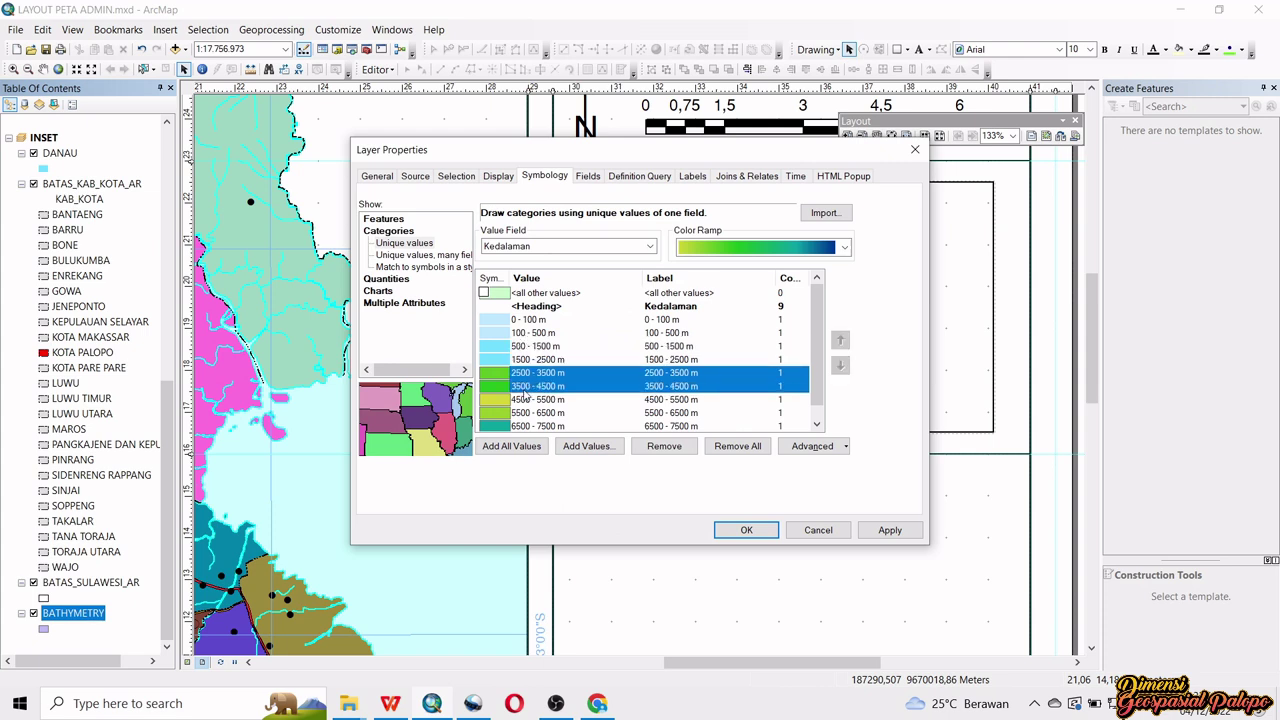
right_click(503, 384)
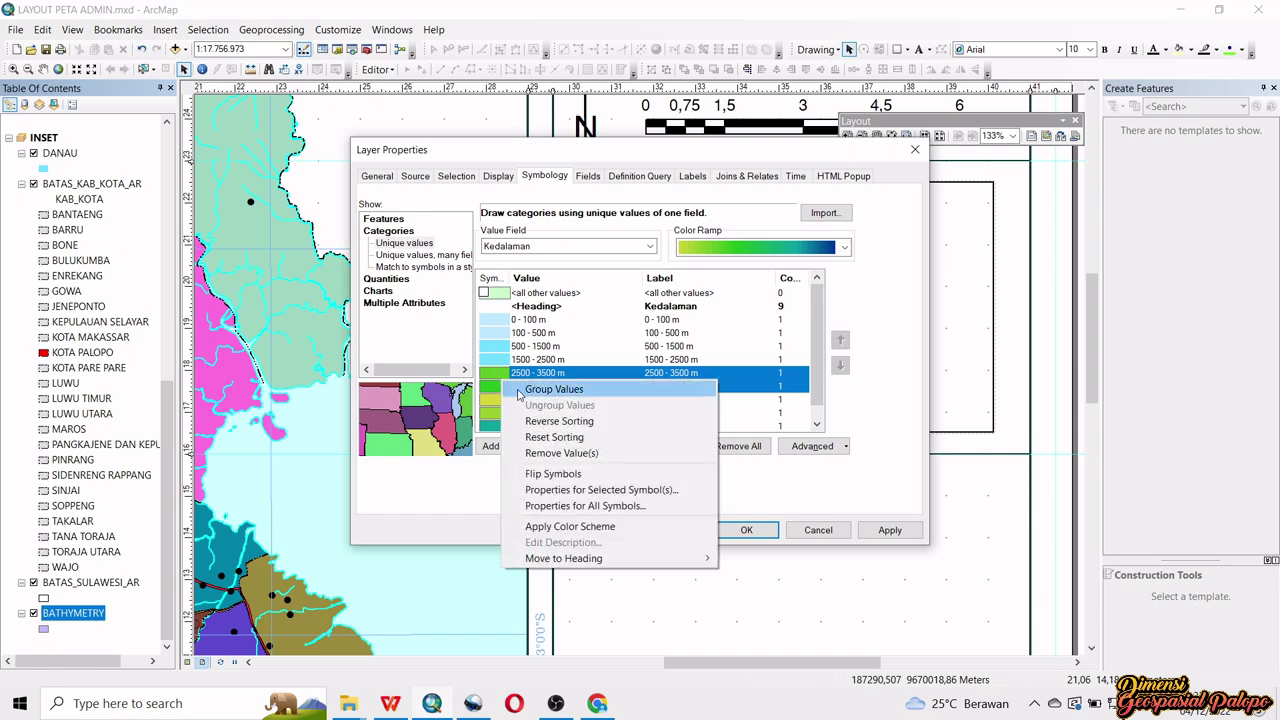
click(602, 490)
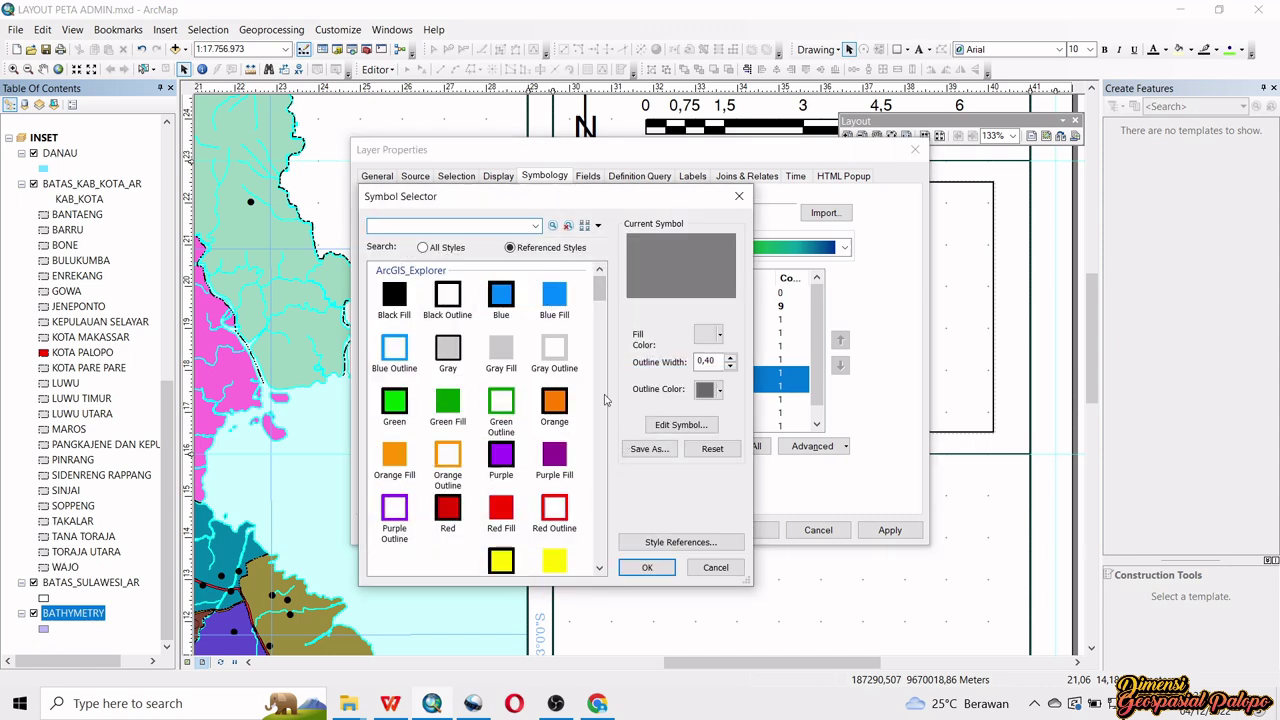
click(721, 338)
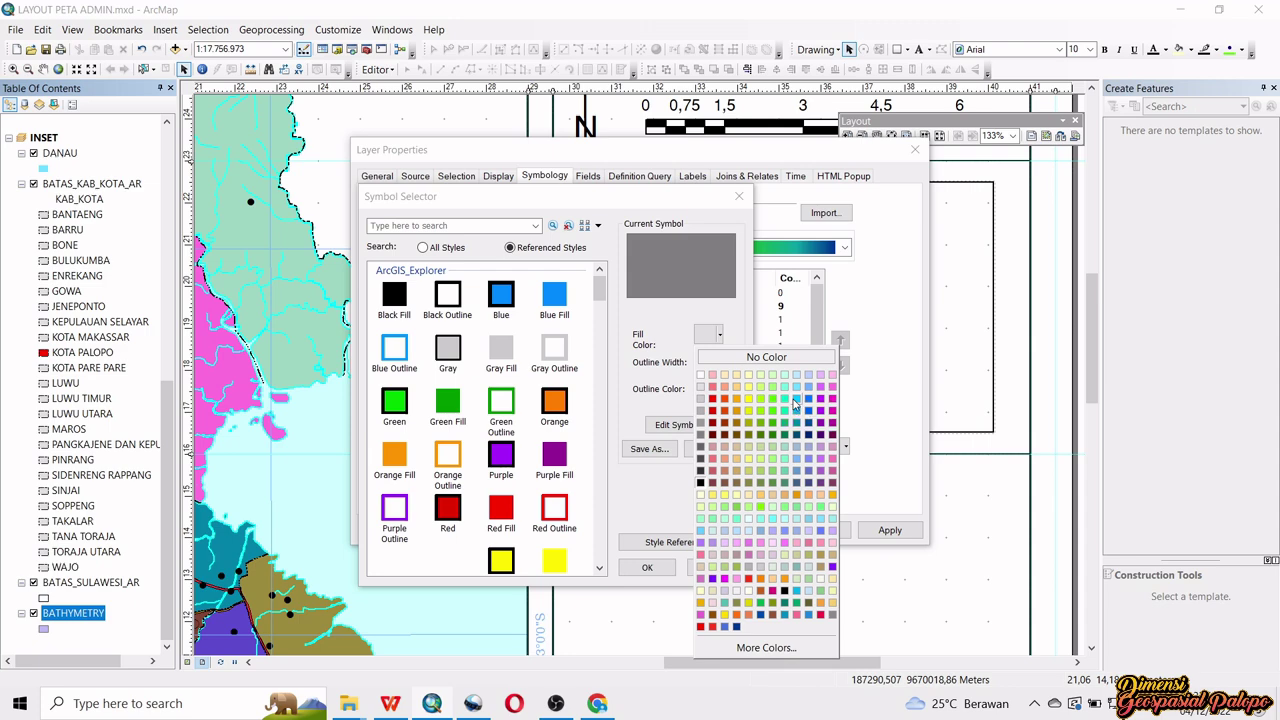
click(796, 400)
click(720, 390)
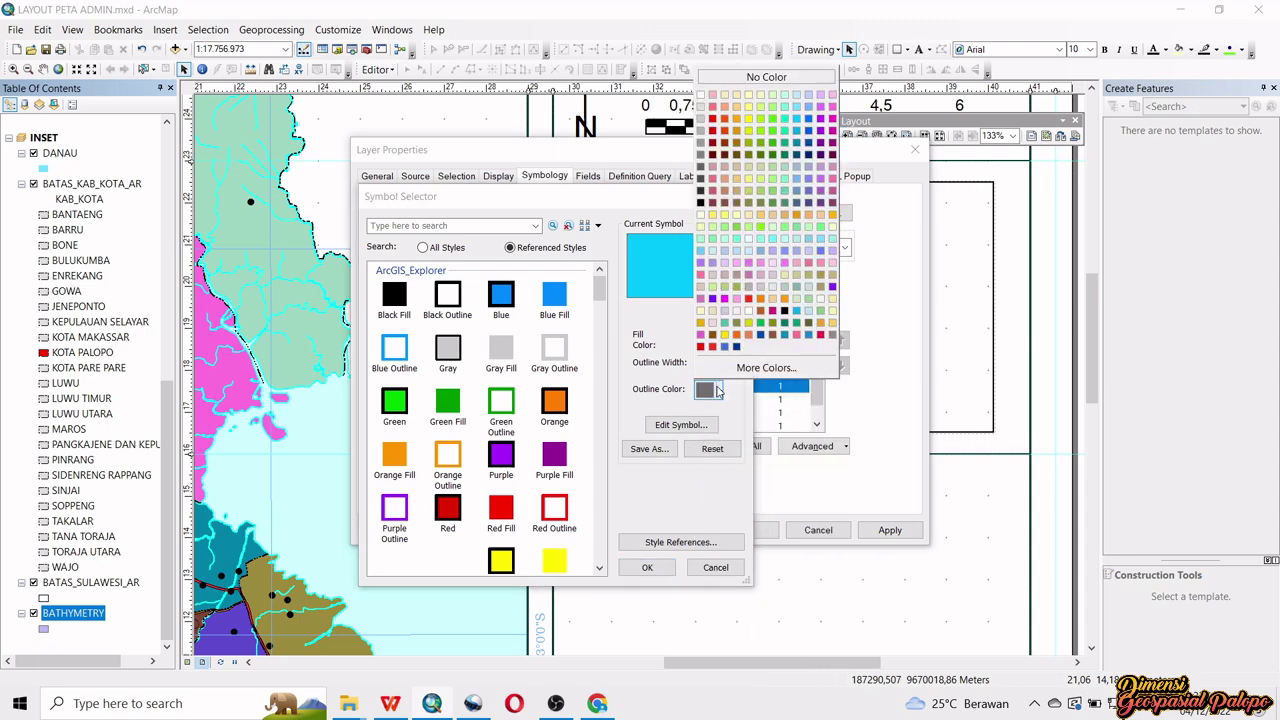
click(731, 84)
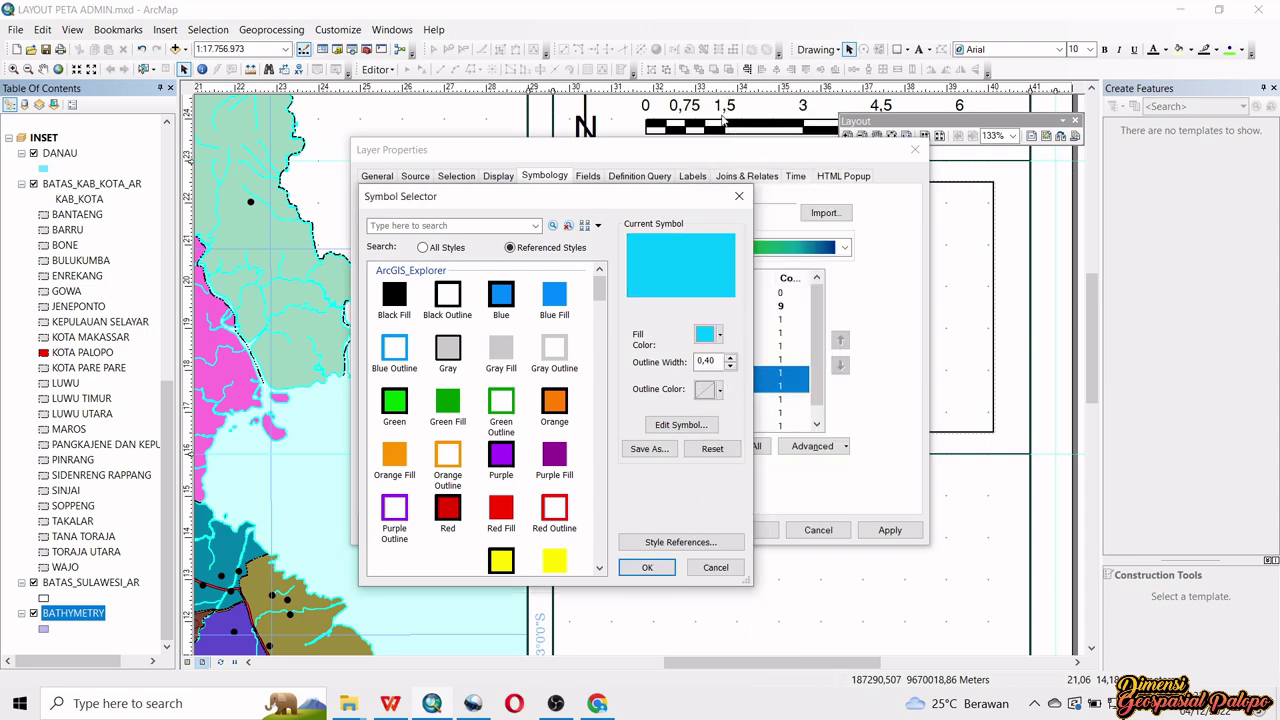
click(648, 568)
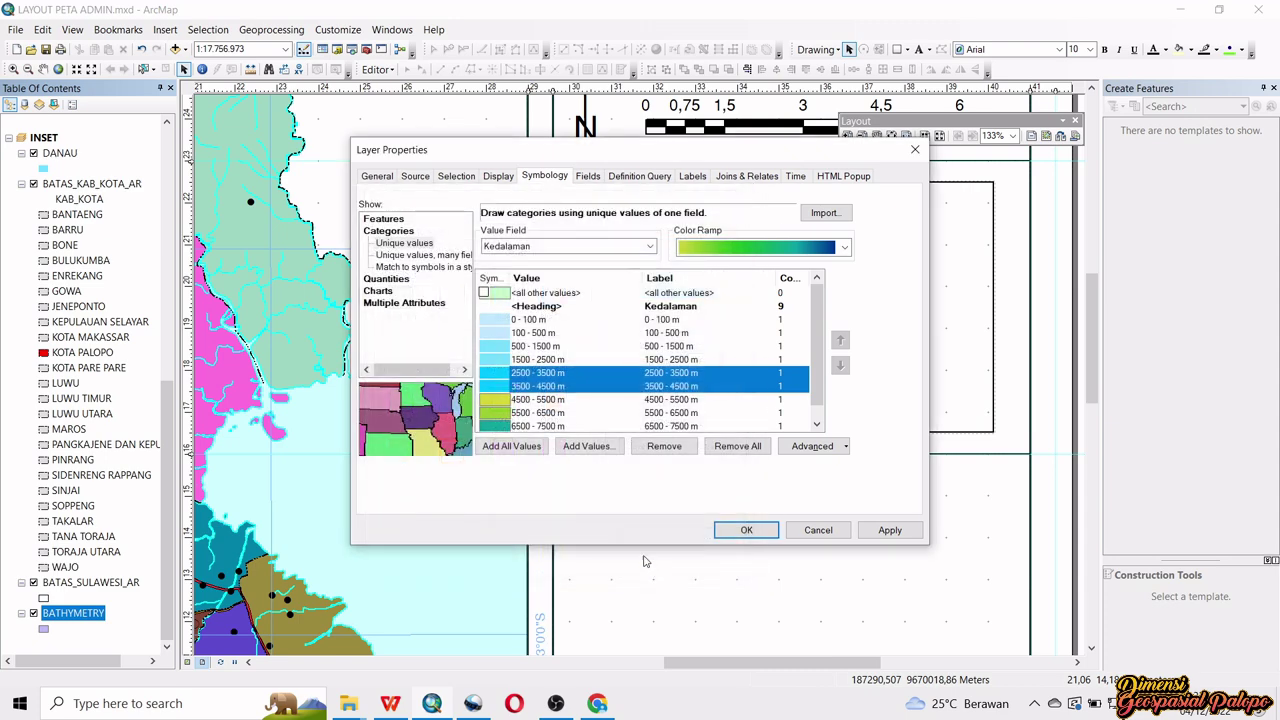
- Give the 4500 - 5500 m and 5500 - 6500 m depth classes a slightly deeper cyan-blue fill with no outline color
click(528, 402)
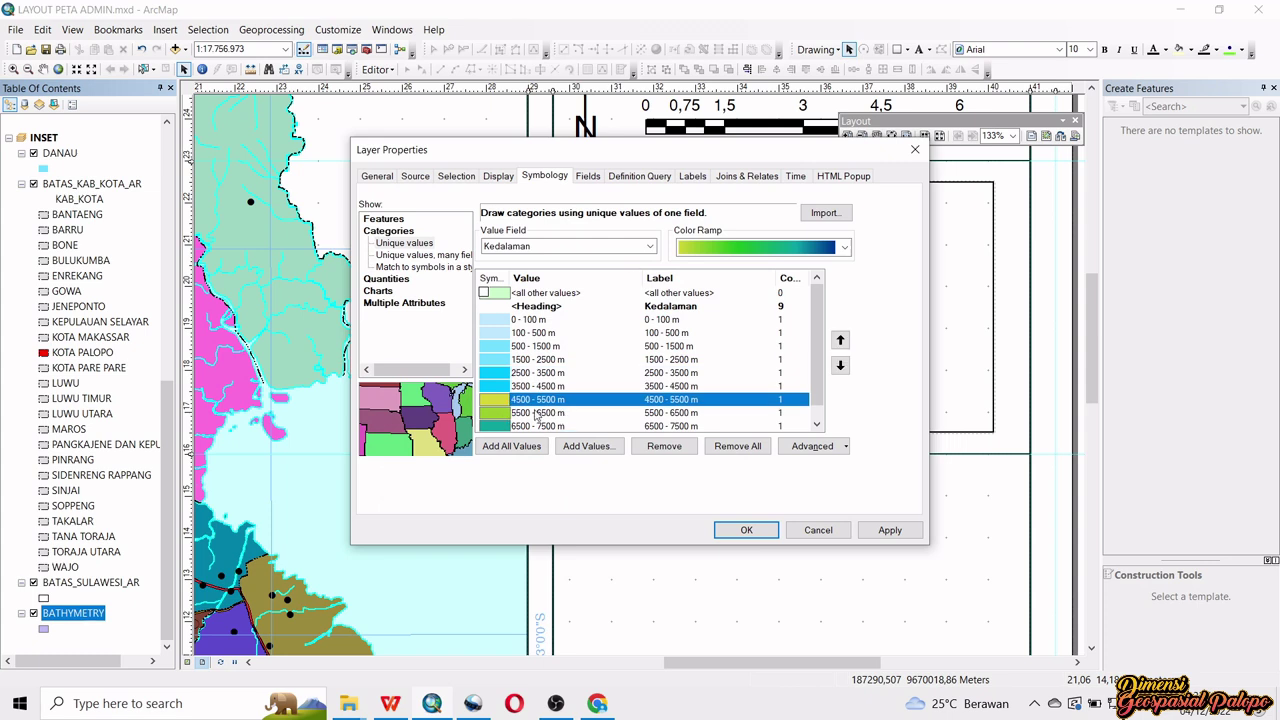
shift+click(508, 416)
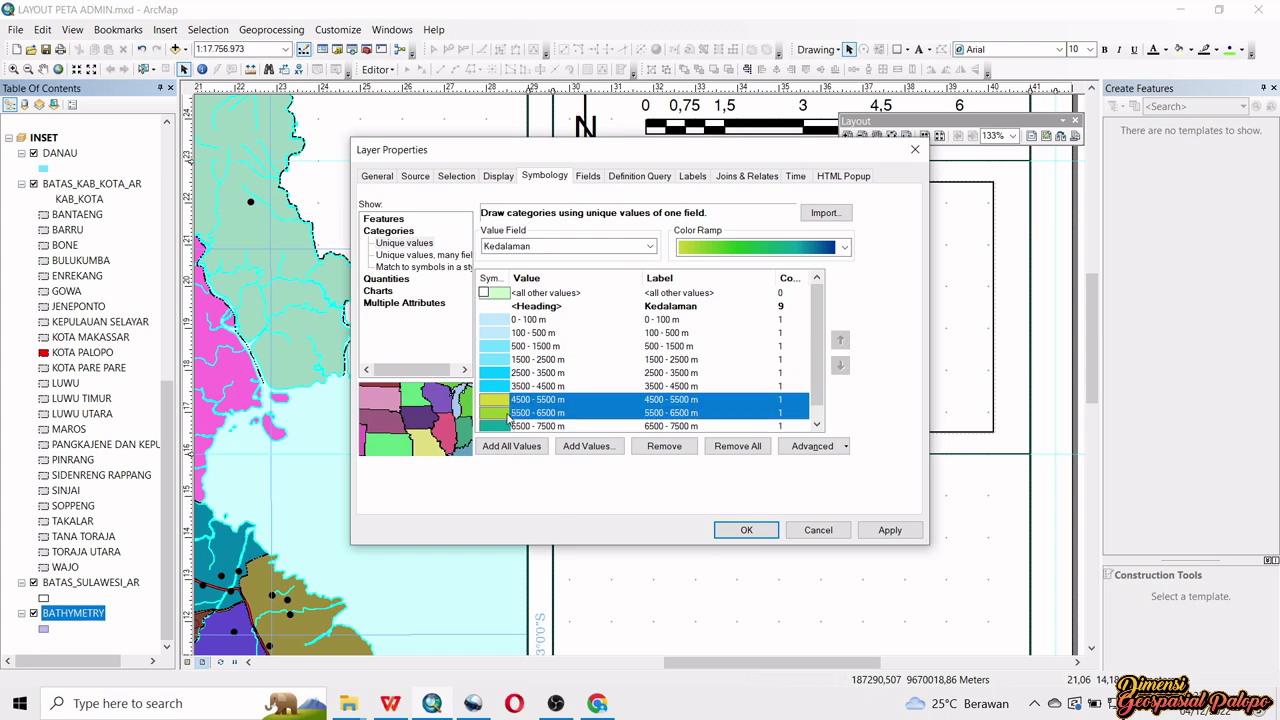
right_click(561, 416)
click(647, 522)
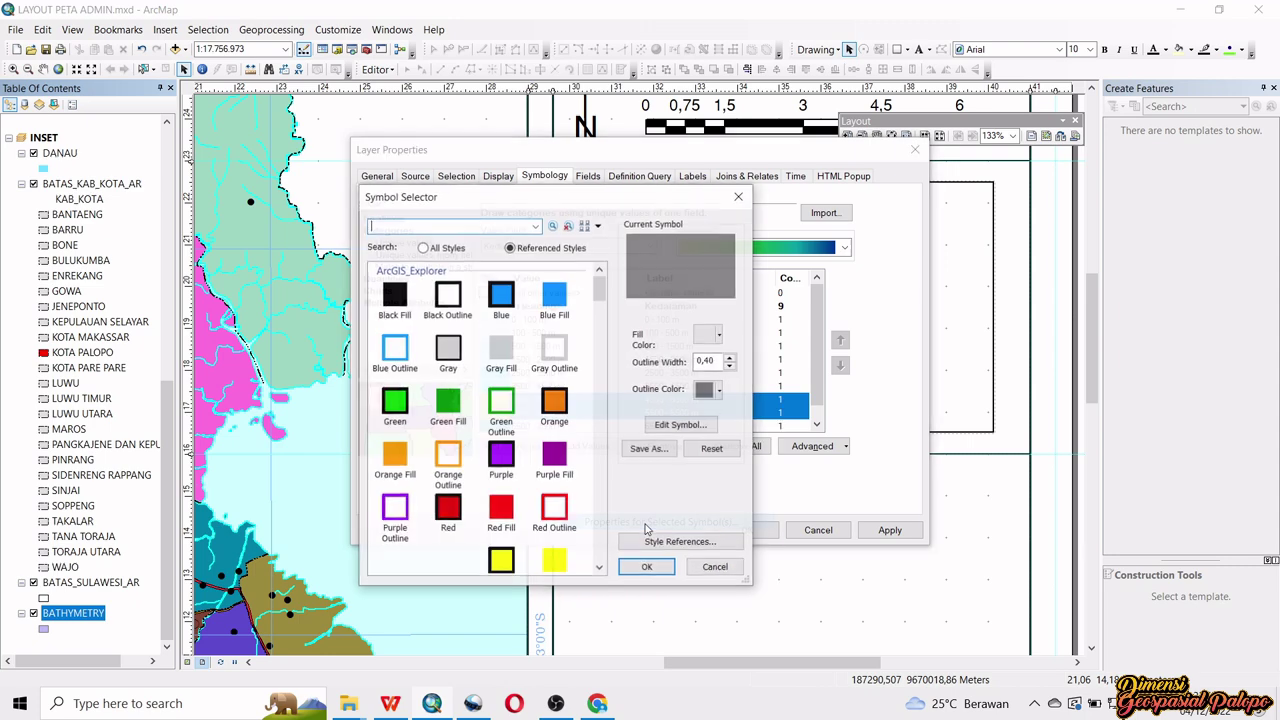
drag(671, 204, 728, 164)
click(775, 300)
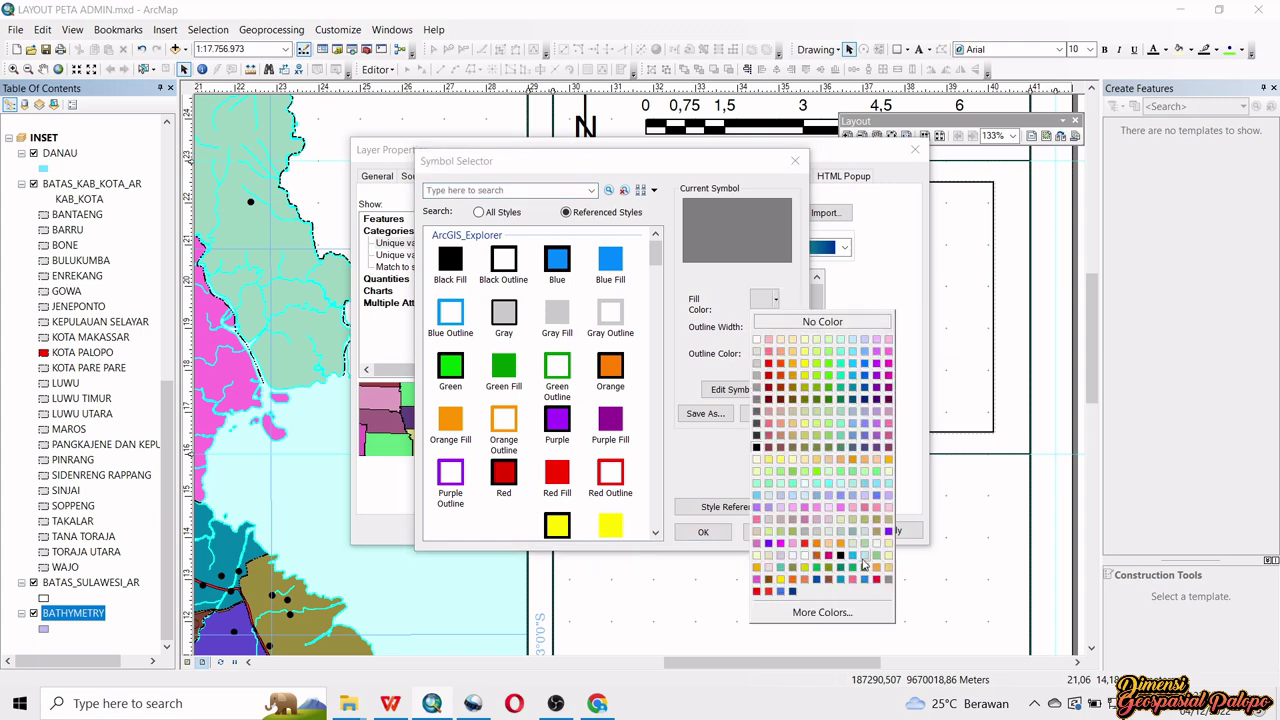
click(857, 562)
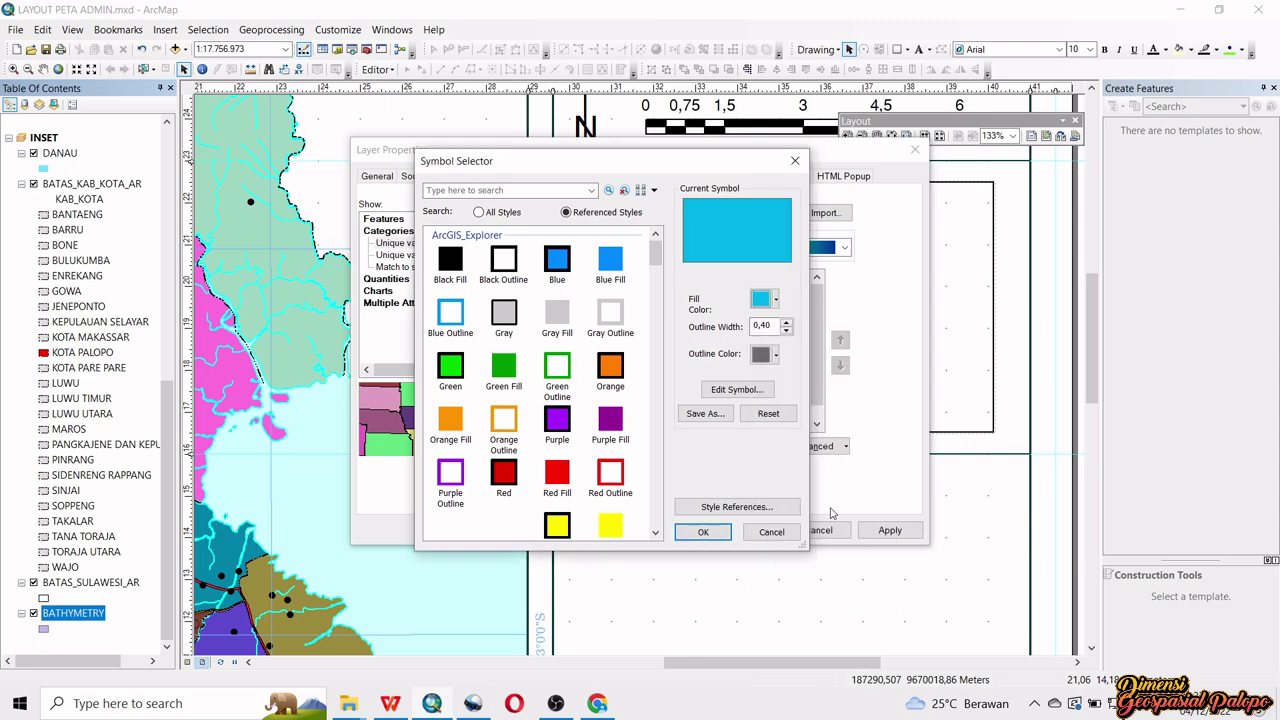
click(777, 356)
click(793, 383)
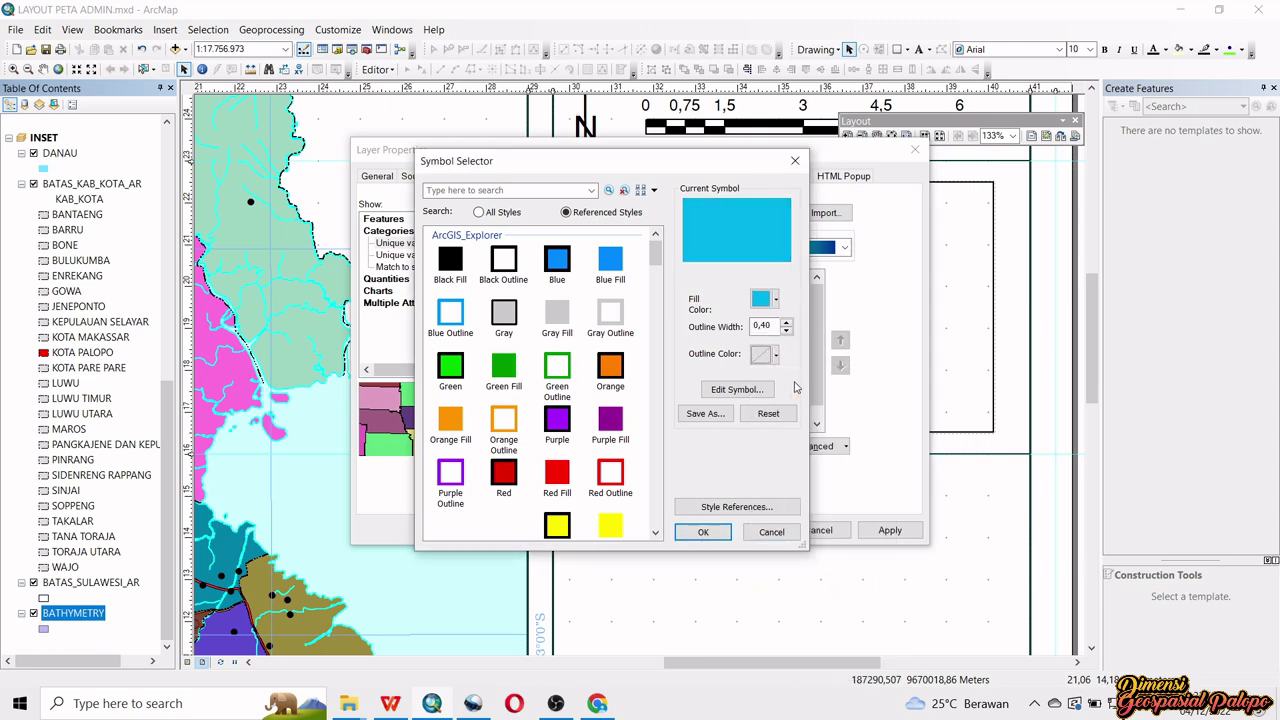
click(703, 532)
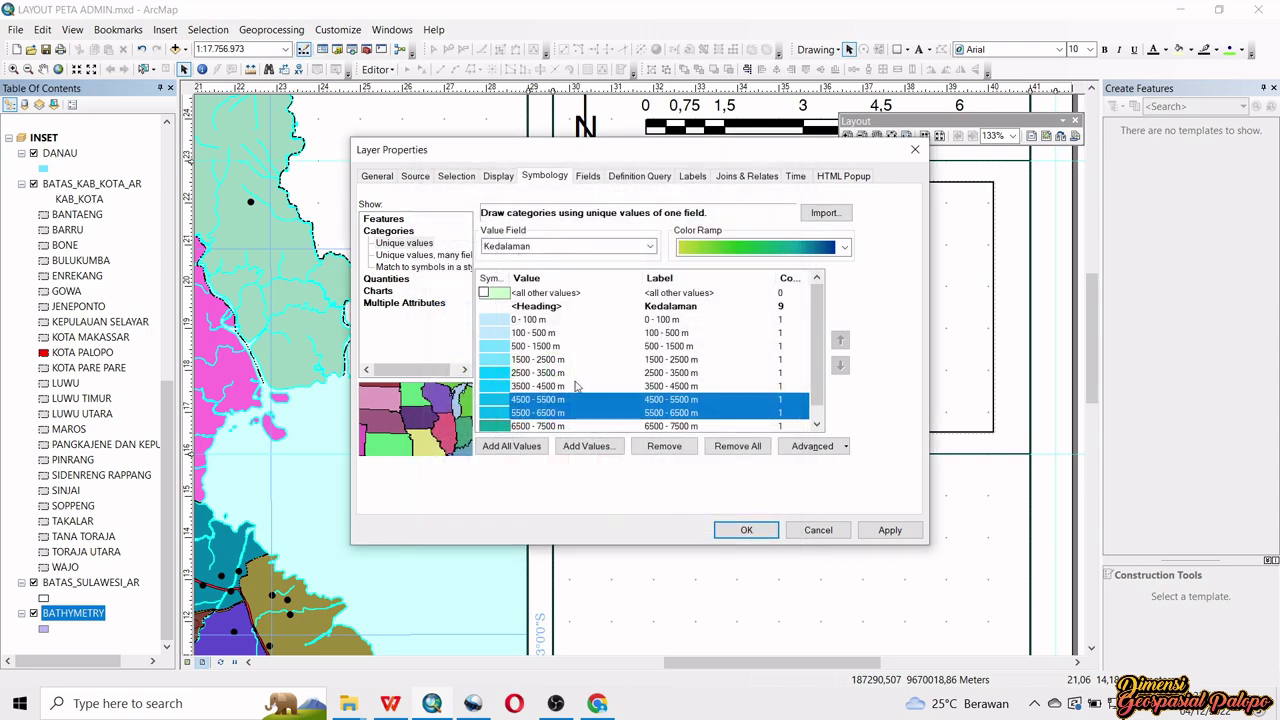
- Give the 6500 - 7500 m depth class a darker cyan-blue fill without outline and apply the symbology to the BATHYMETRY layer
scroll(576, 387, down, 1)
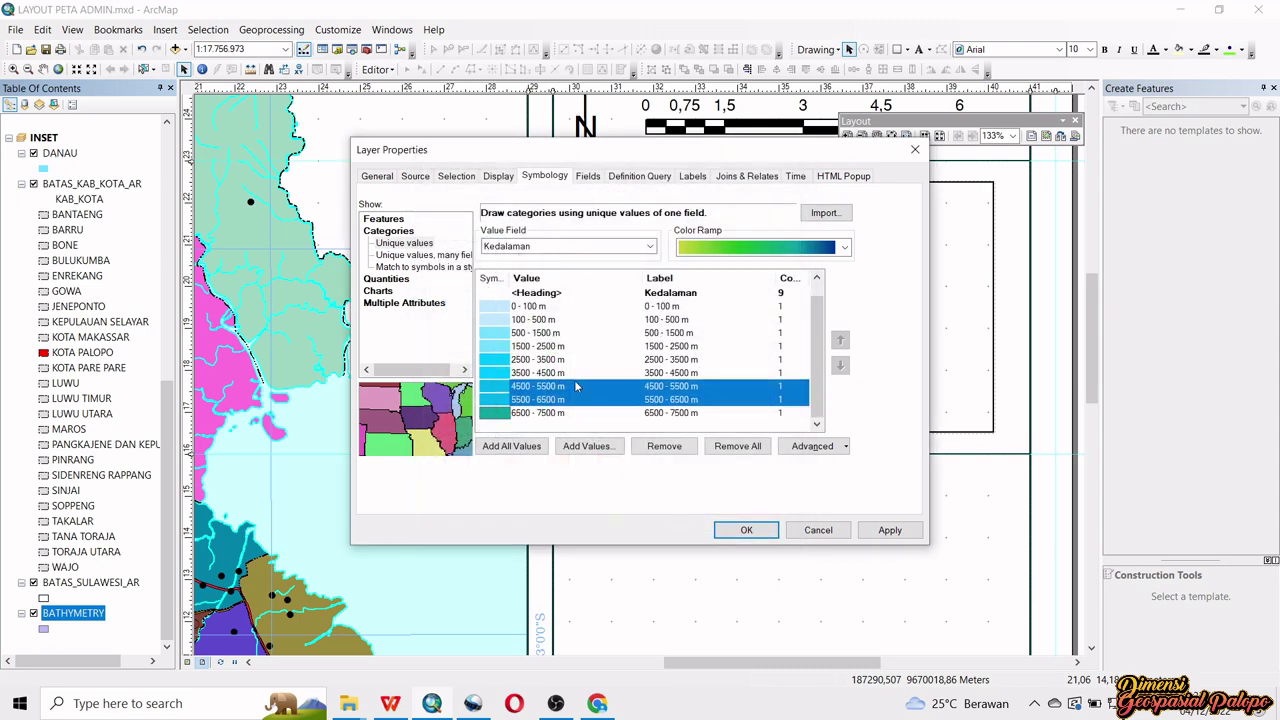
click(534, 415)
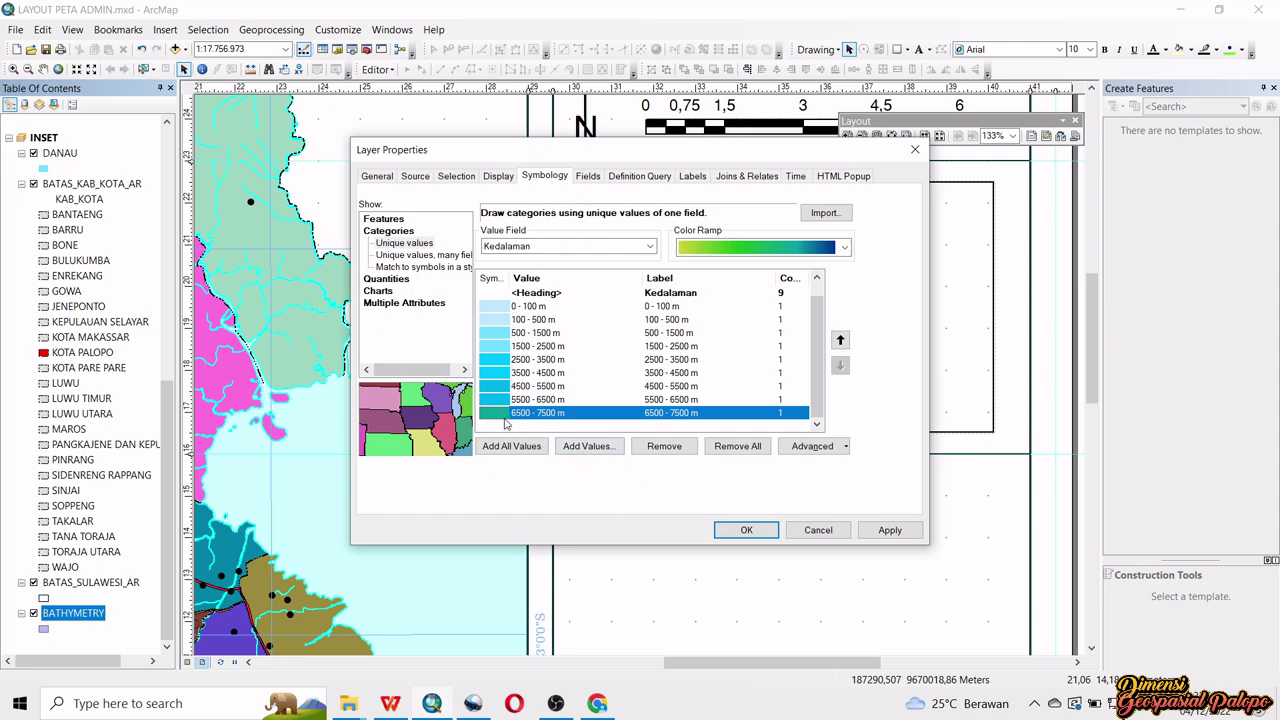
double_click(503, 420)
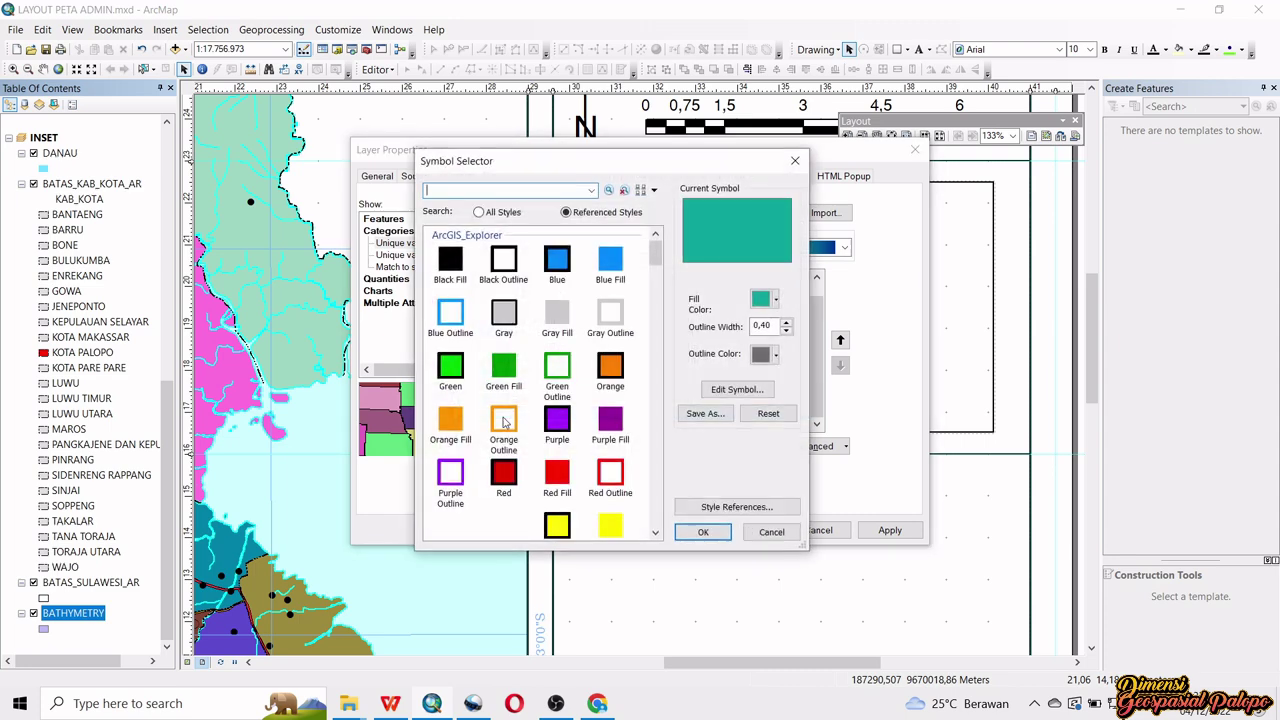
drag(581, 171, 780, 170)
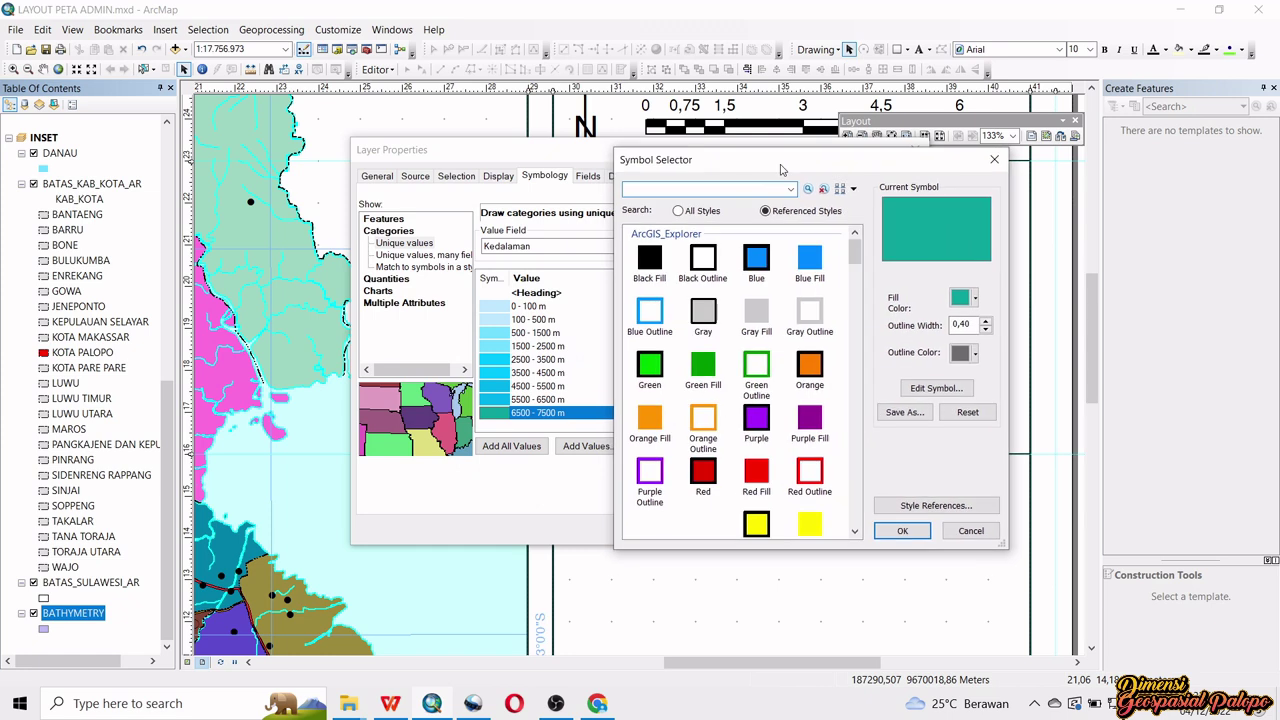
click(978, 297)
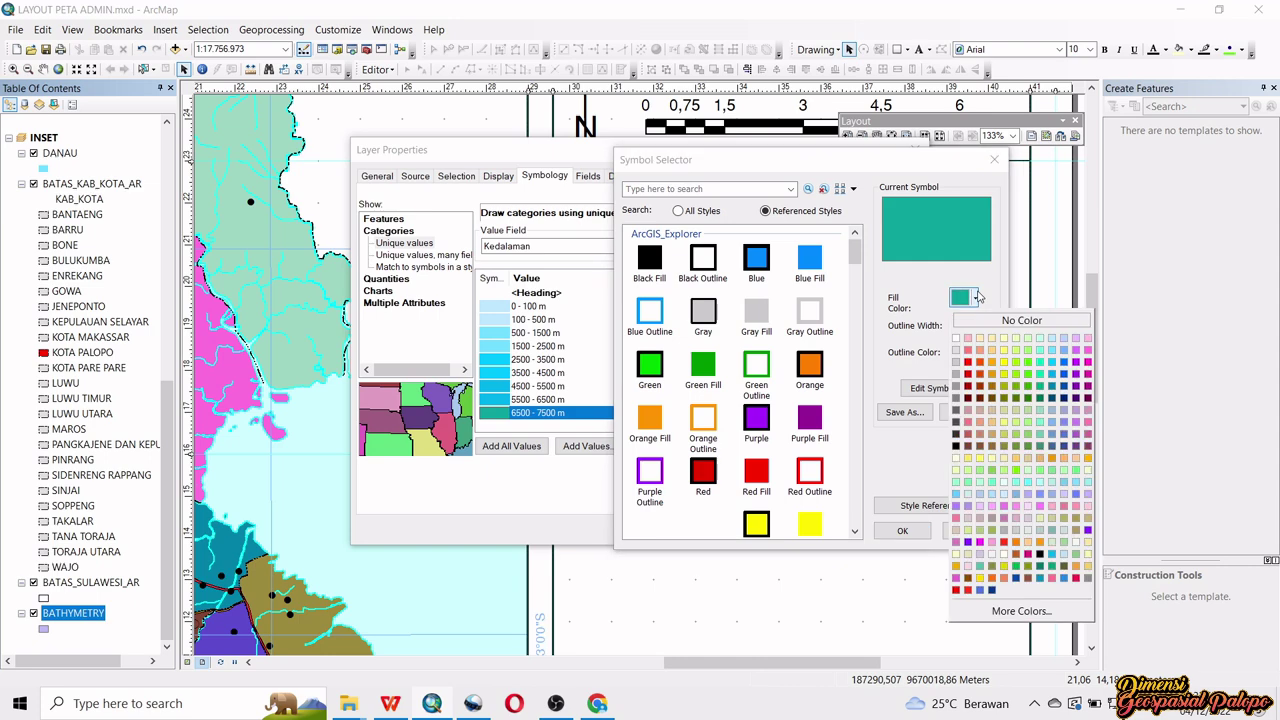
click(1048, 376)
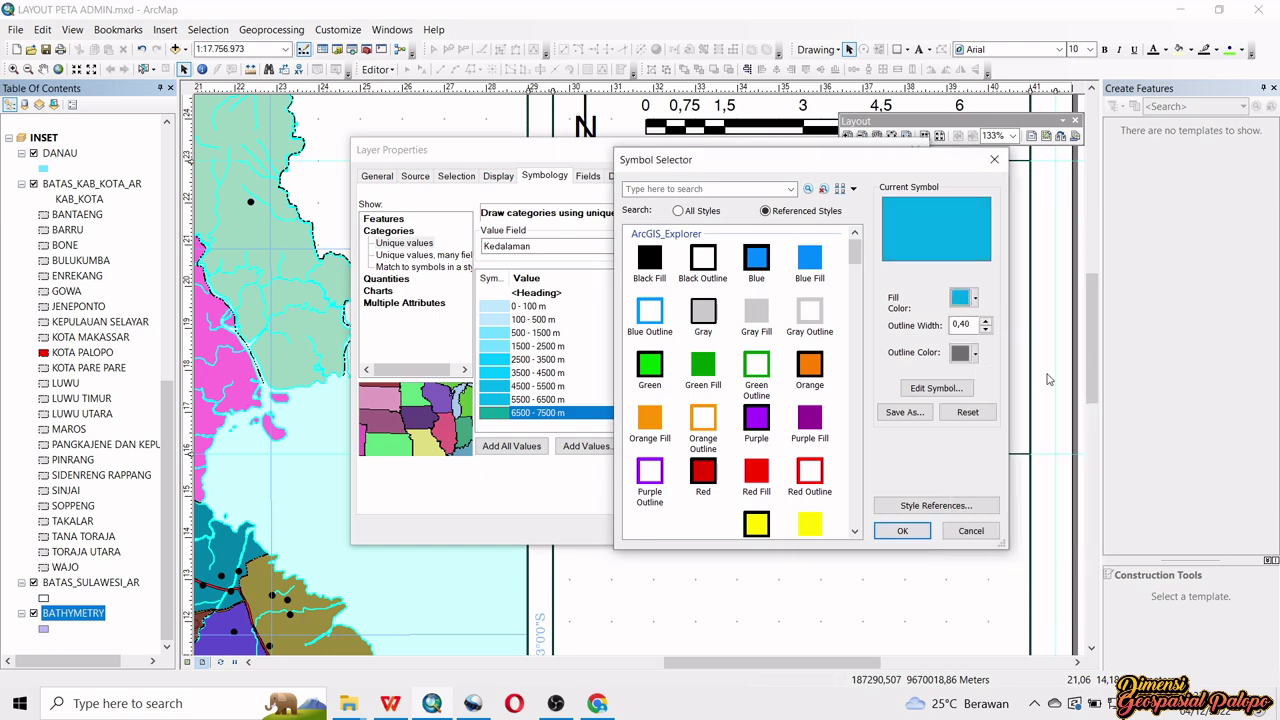
click(970, 357)
click(1003, 373)
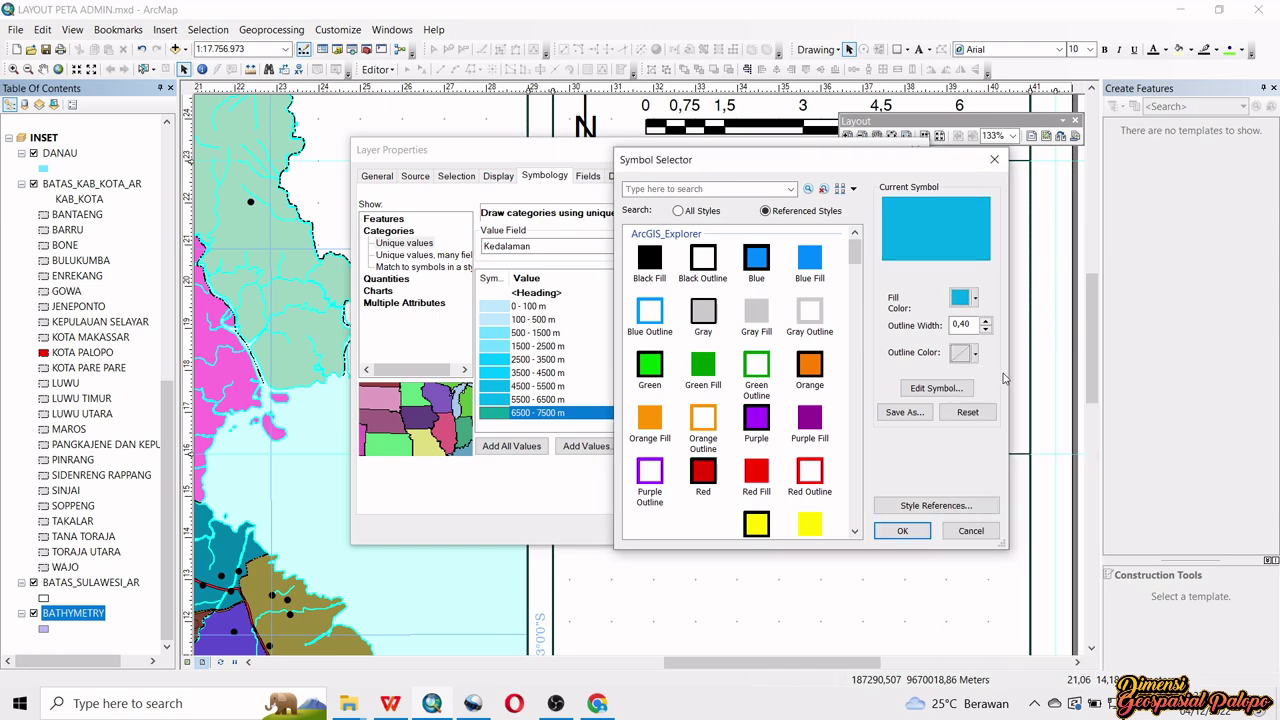
click(902, 533)
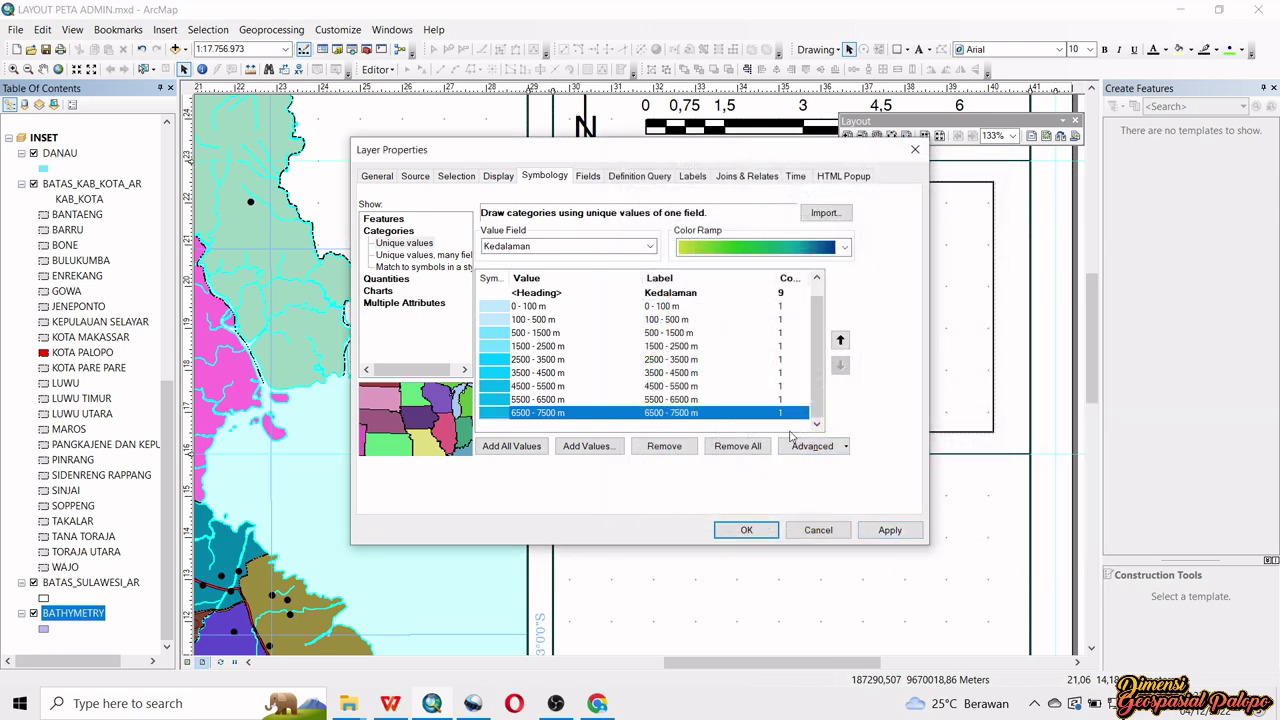
click(746, 530)
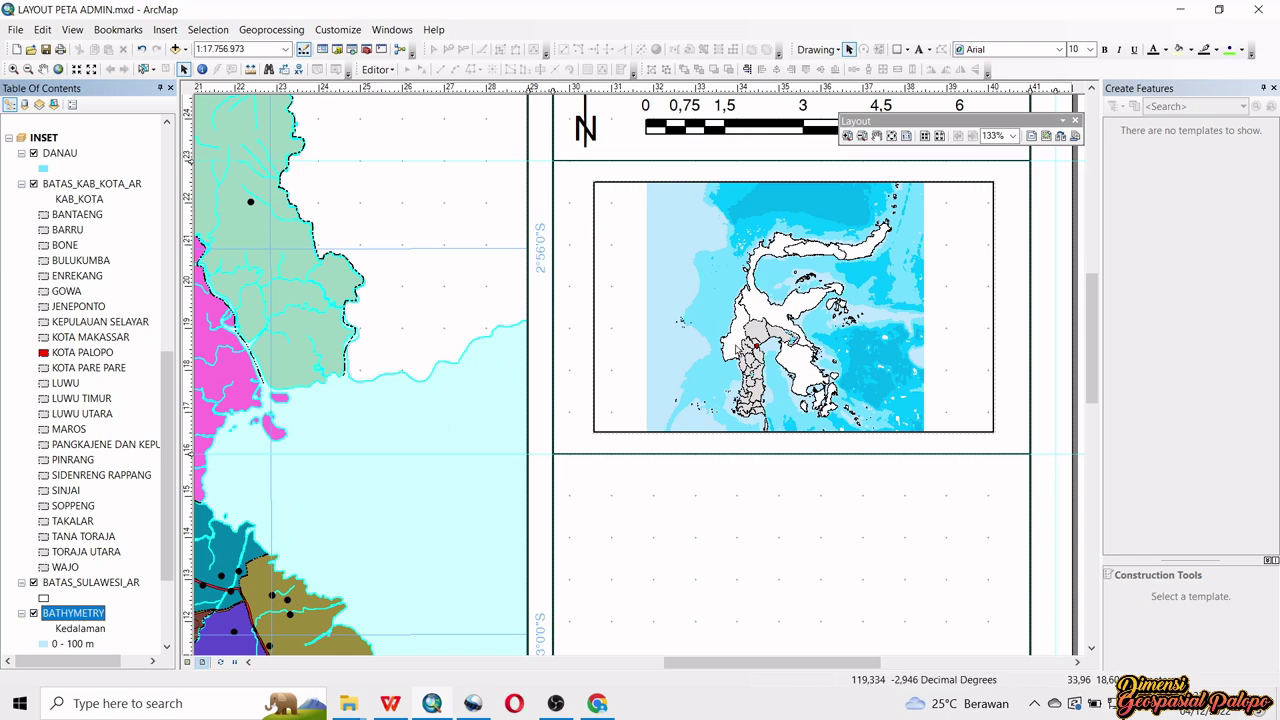
- Narrow the inset data frame from both sides so it fits more closely around the bathymetry map
click(618, 260)
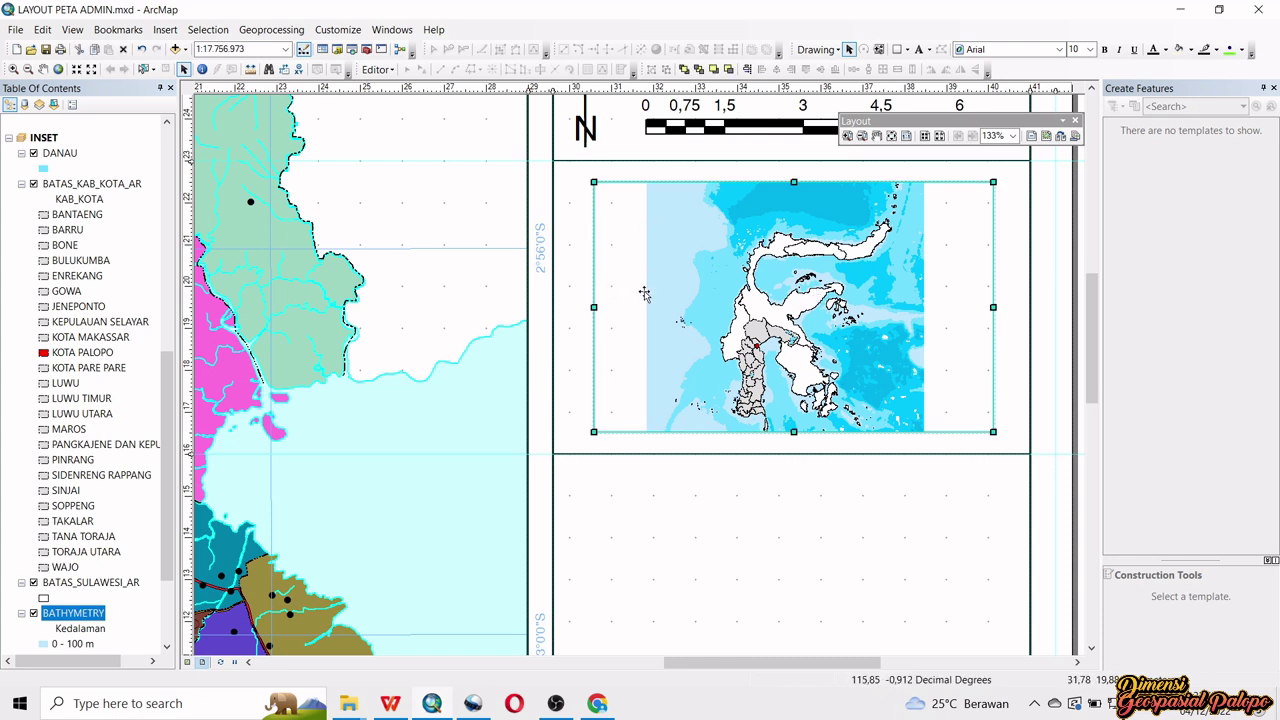
drag(594, 307, 650, 308)
drag(993, 308, 946, 307)
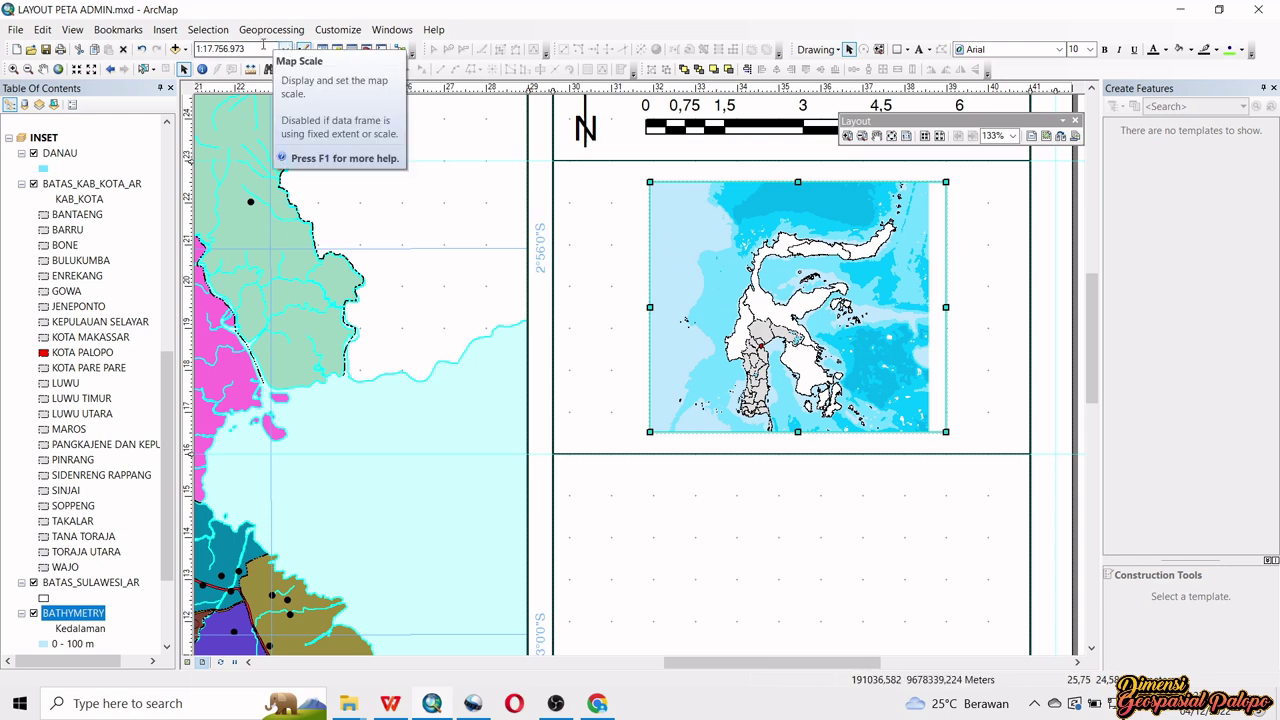
- Set the inset data frame's map scale to 1:11.000.000
drag(212, 49, 267, 49)
text(1.)
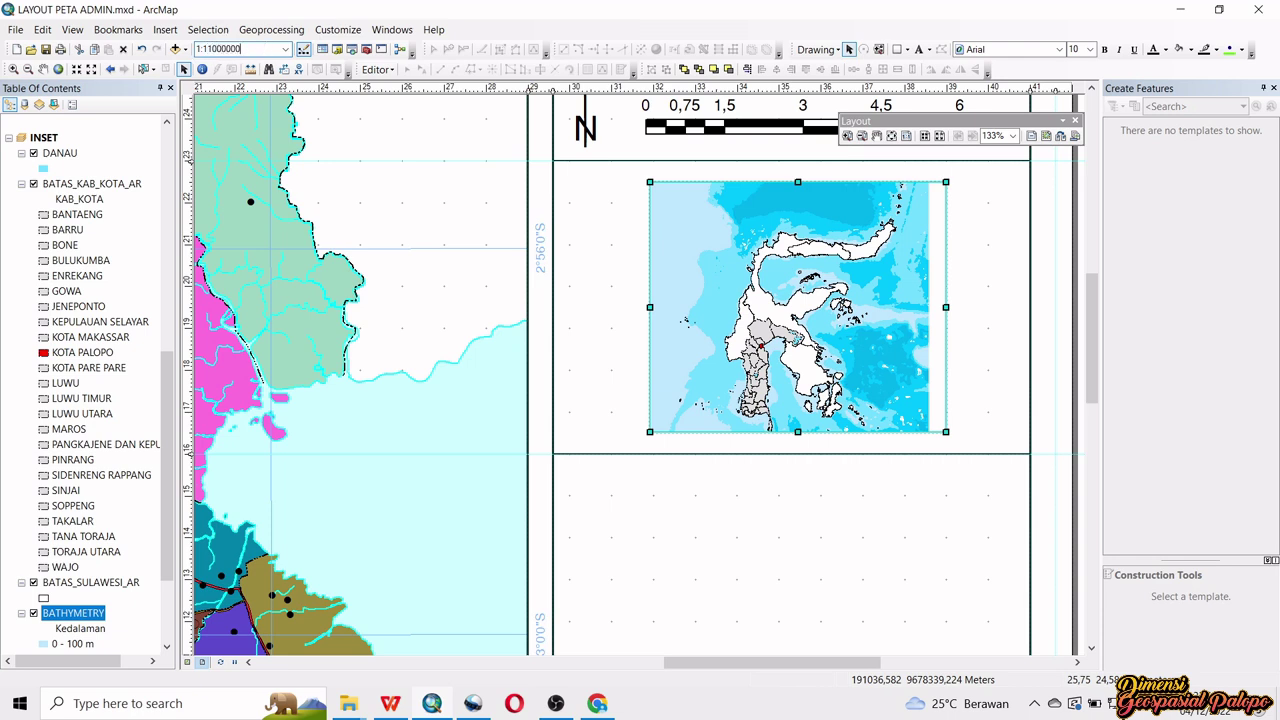
text(000.000)
key(Return)
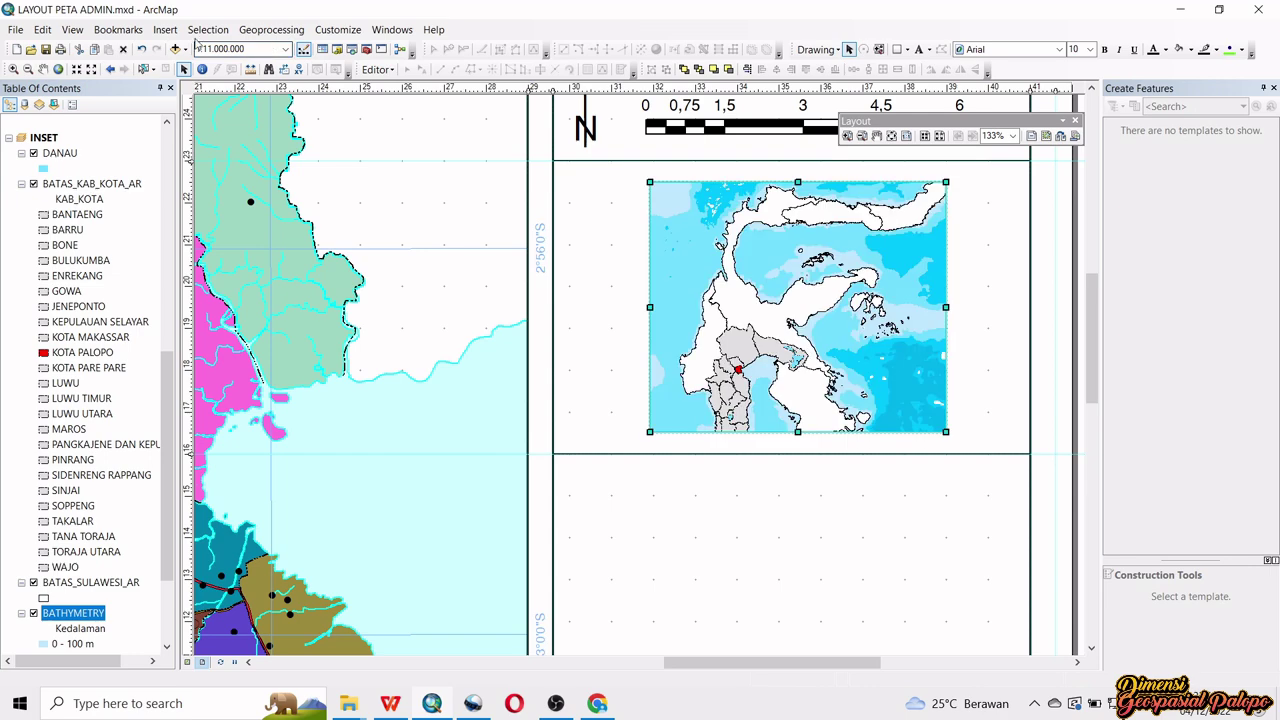
- Pan the inset map so South Sulawesi with Kota Palopo is centred and bathymetry fills the whole frame
click(44, 70)
drag(767, 367, 813, 265)
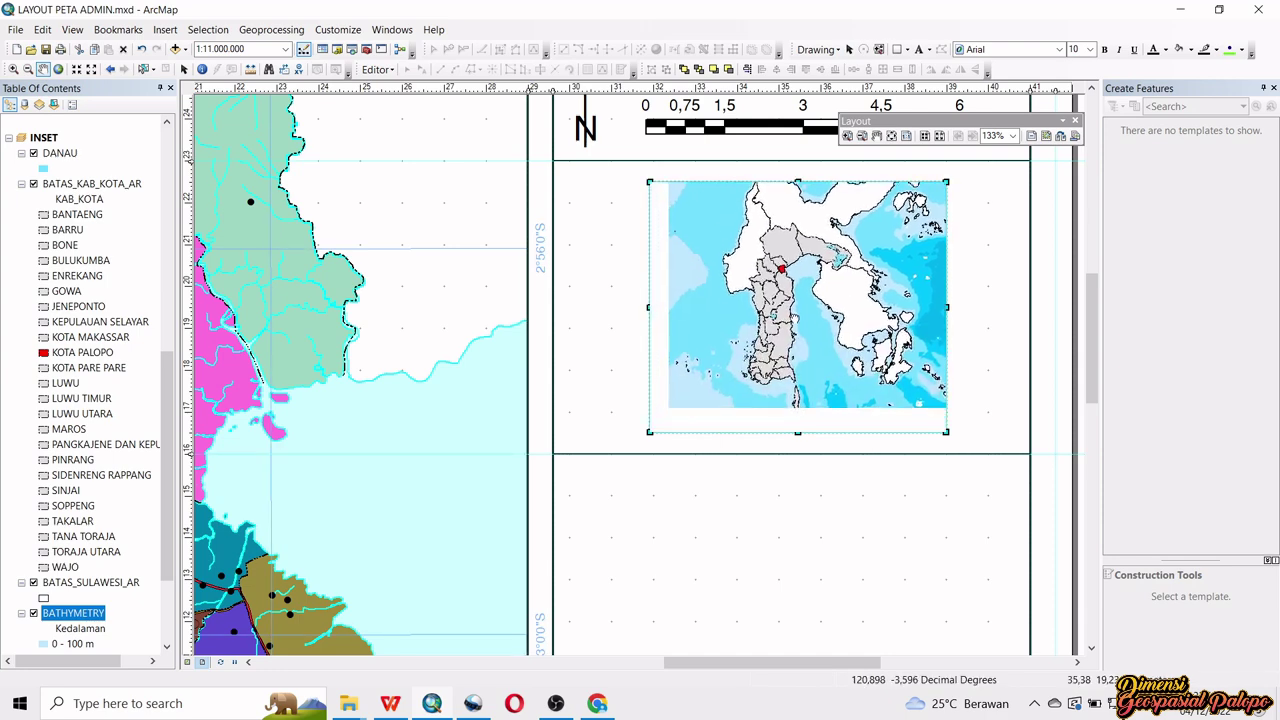
mouse_move(788, 330)
mouse_down()
mouse_move(789, 316)
mouse_move(791, 331)
mouse_up()
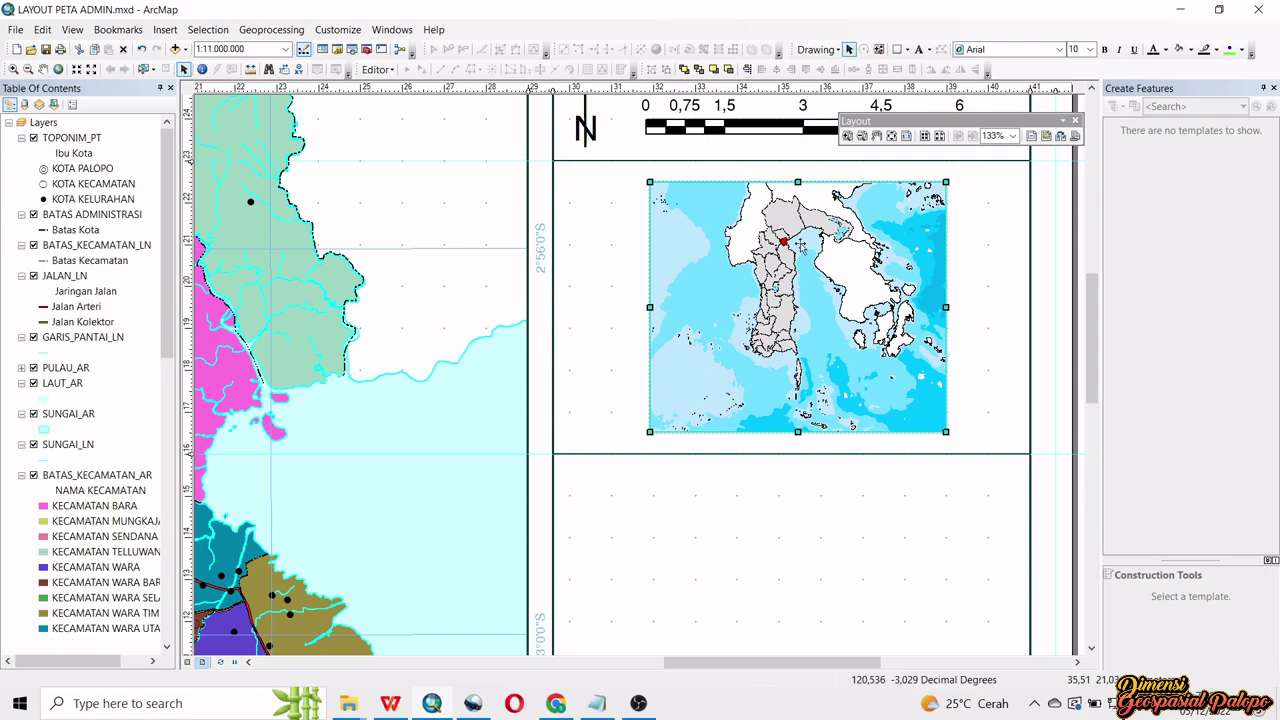
- Add a graticule named GCS with lines and labels to the inset data frame, keeping the default 1-degree intervals and simple border
right_click(872, 380)
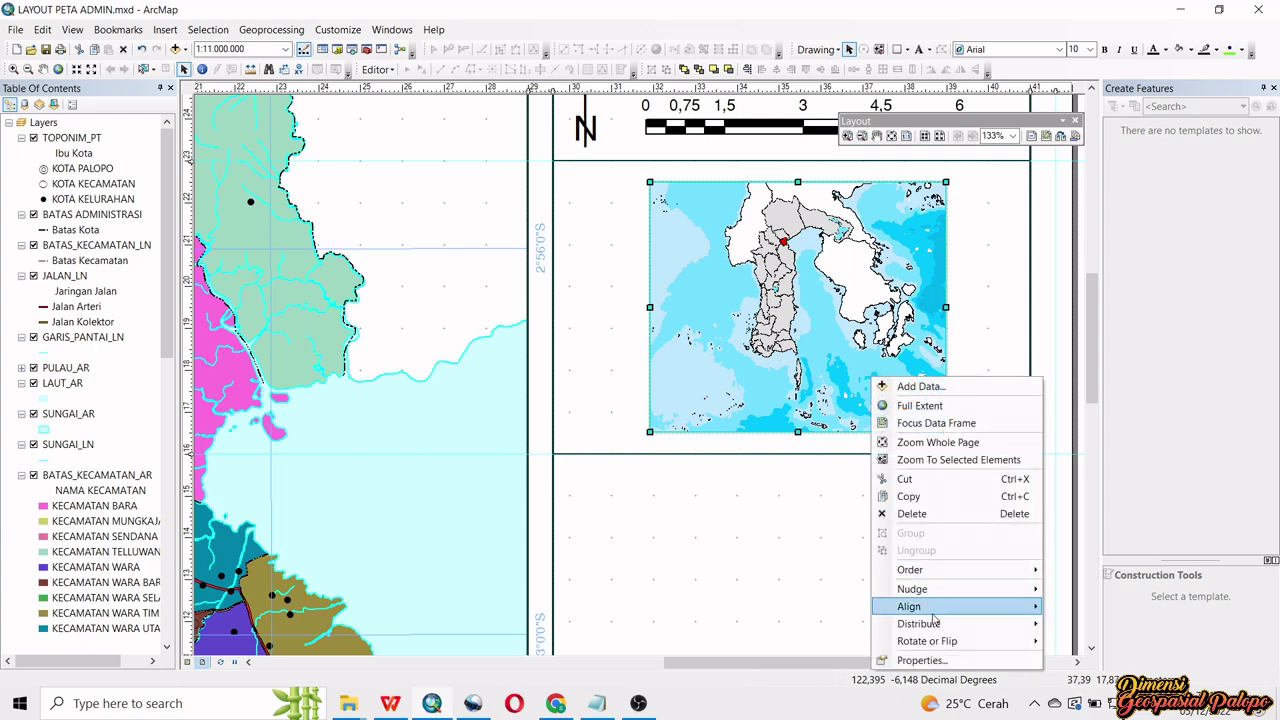
click(937, 660)
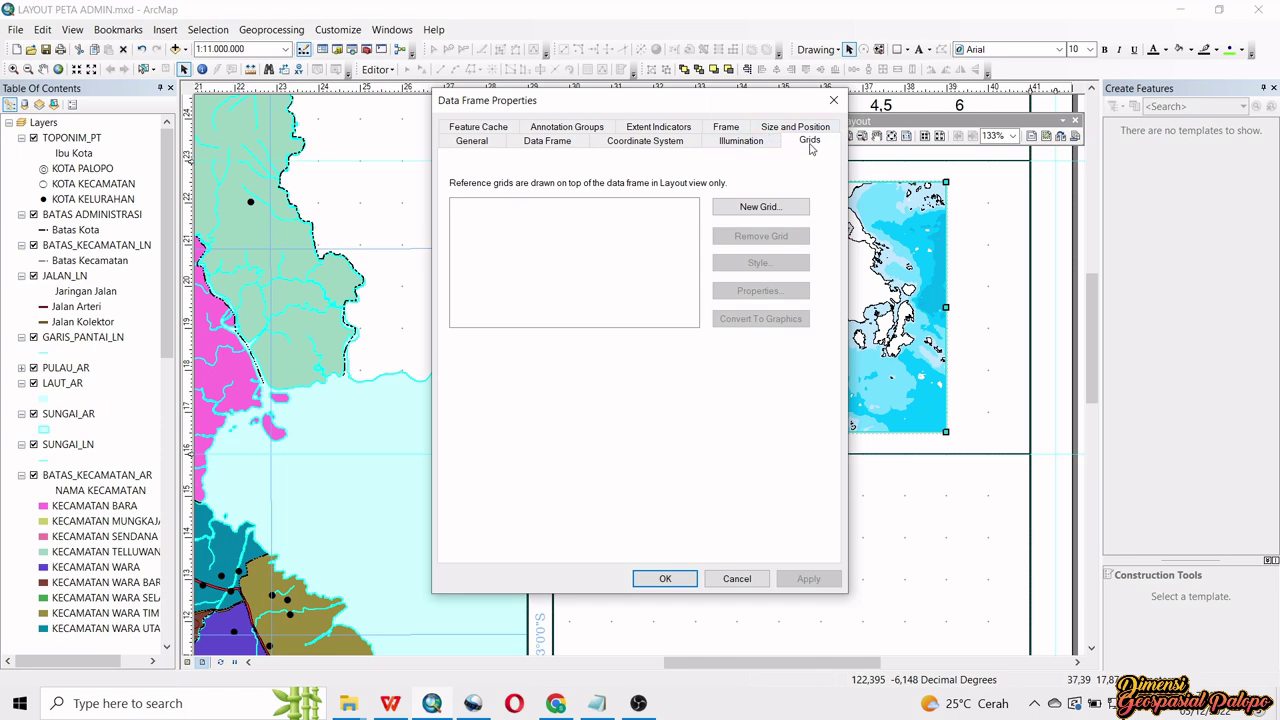
click(773, 208)
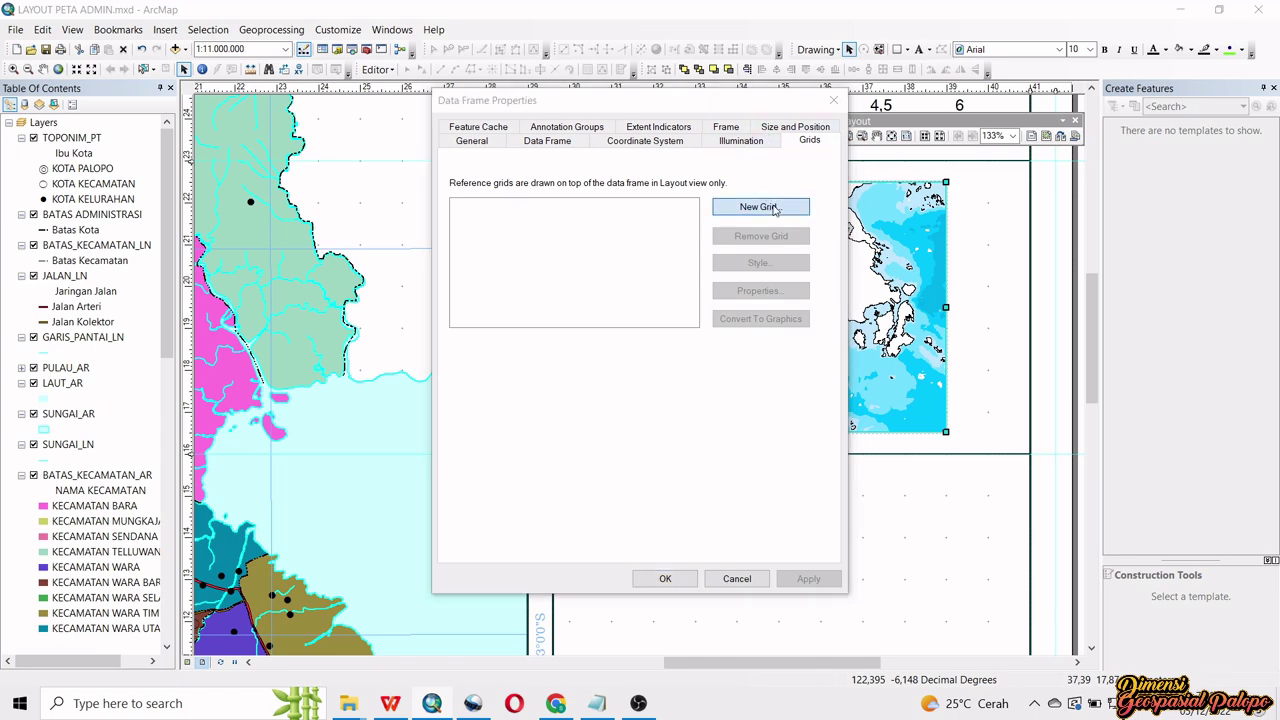
drag(773, 198, 786, 165)
click(740, 380)
drag(730, 380, 689, 380)
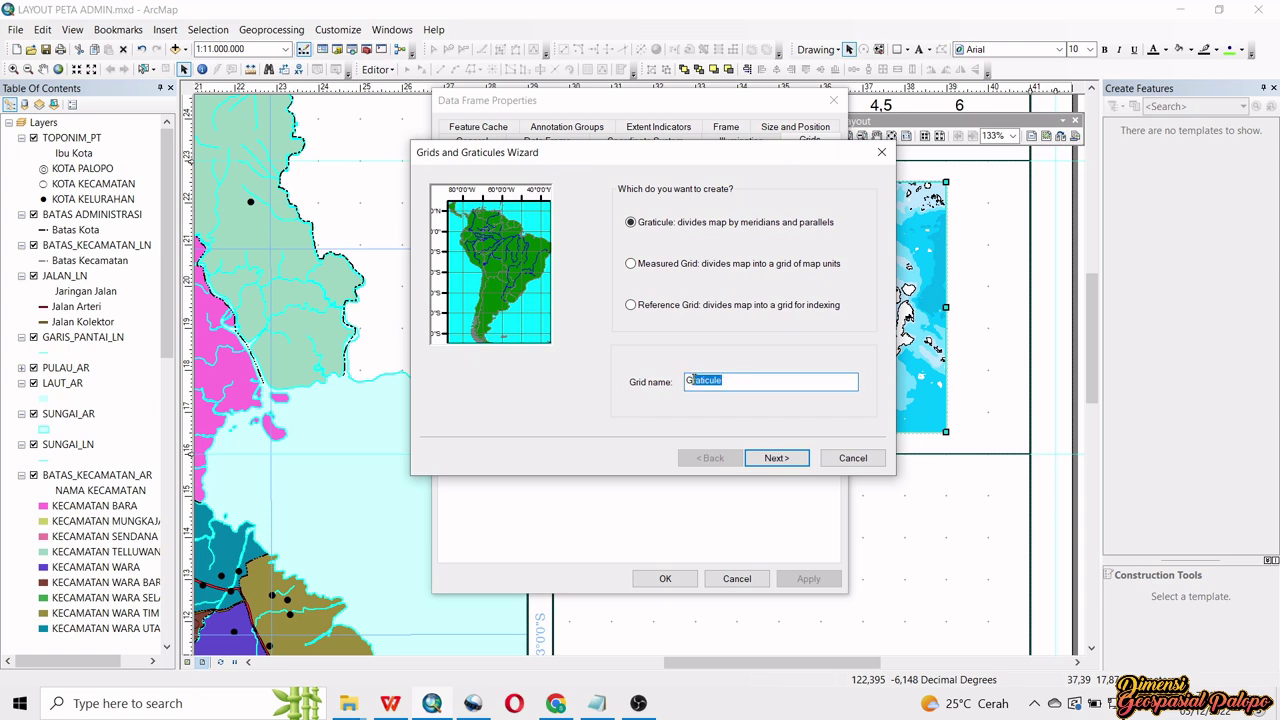
text(GCS)
click(777, 456)
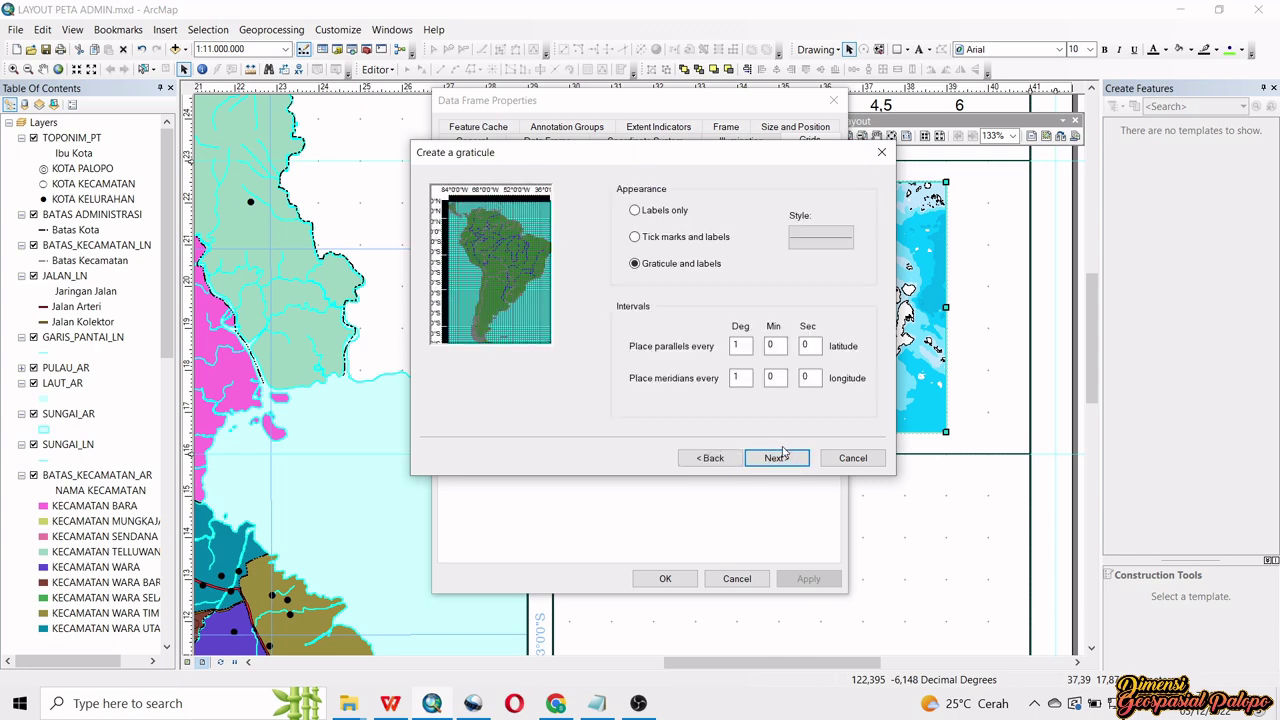
click(779, 457)
click(772, 459)
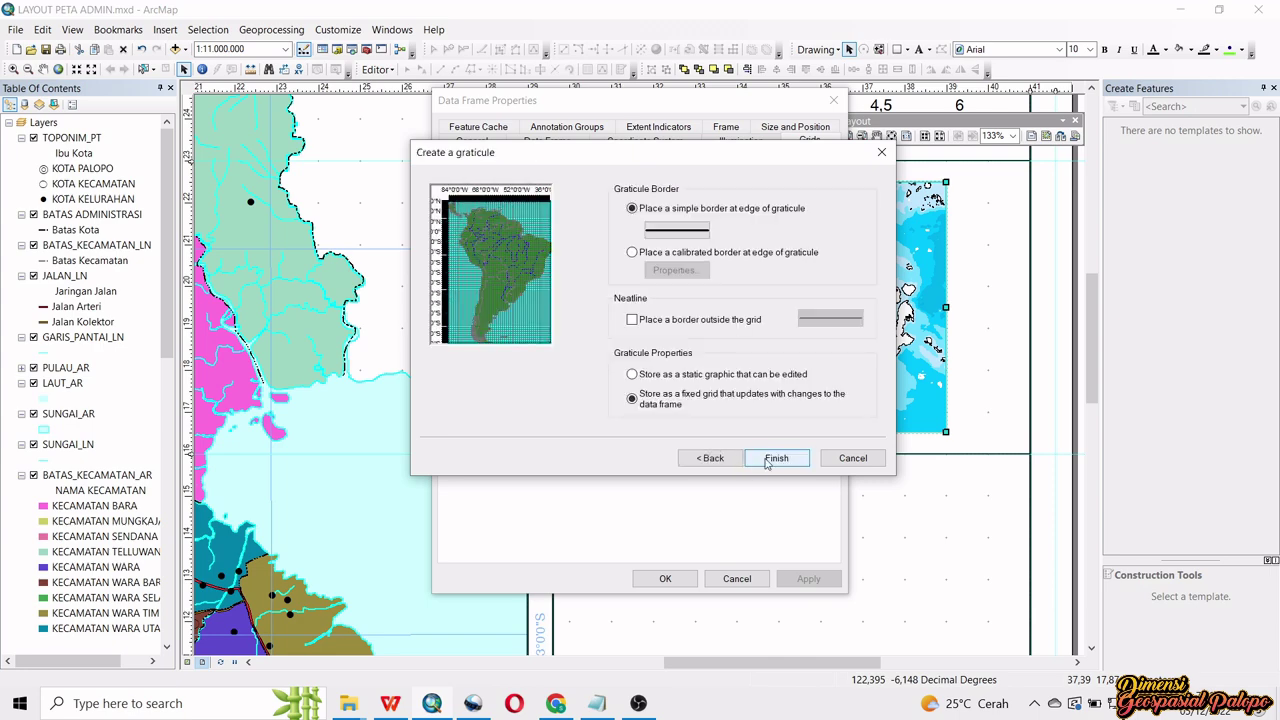
click(776, 459)
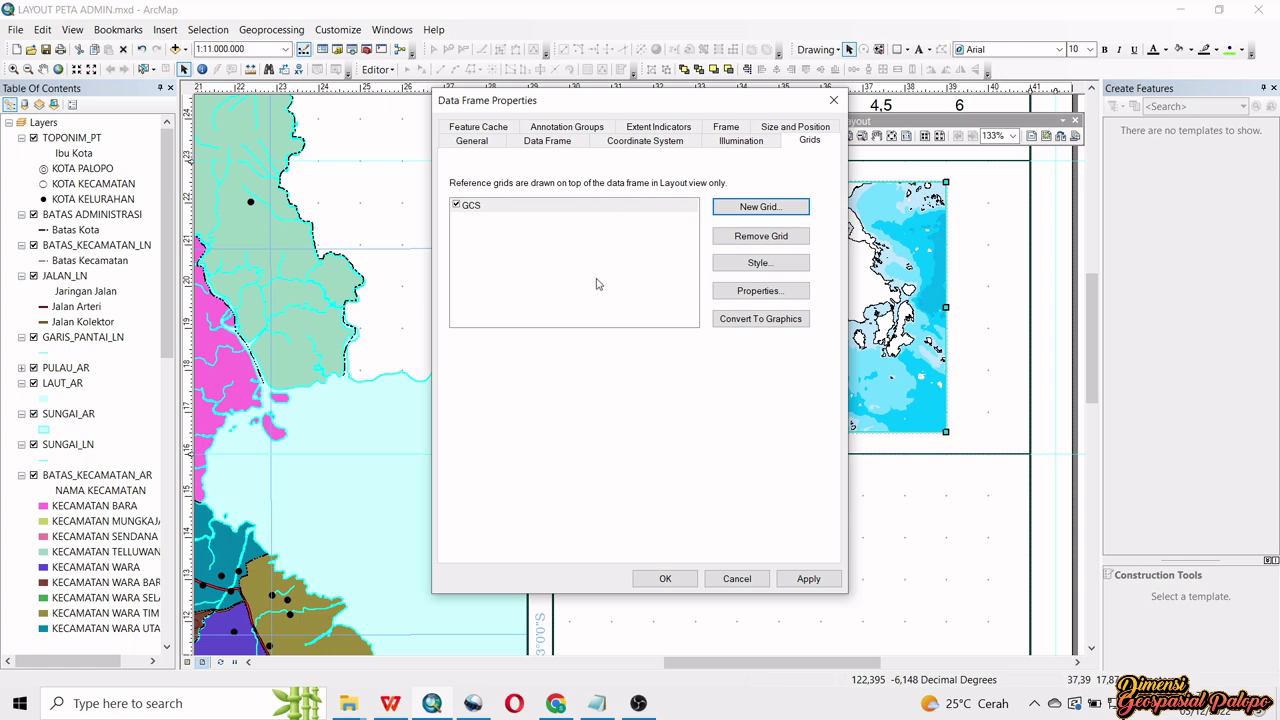
- Set the GCS grid's major division and subdivision tick sizes to 0 pts
click(471, 208)
click(478, 208)
click(502, 210)
click(480, 247)
double_click(494, 210)
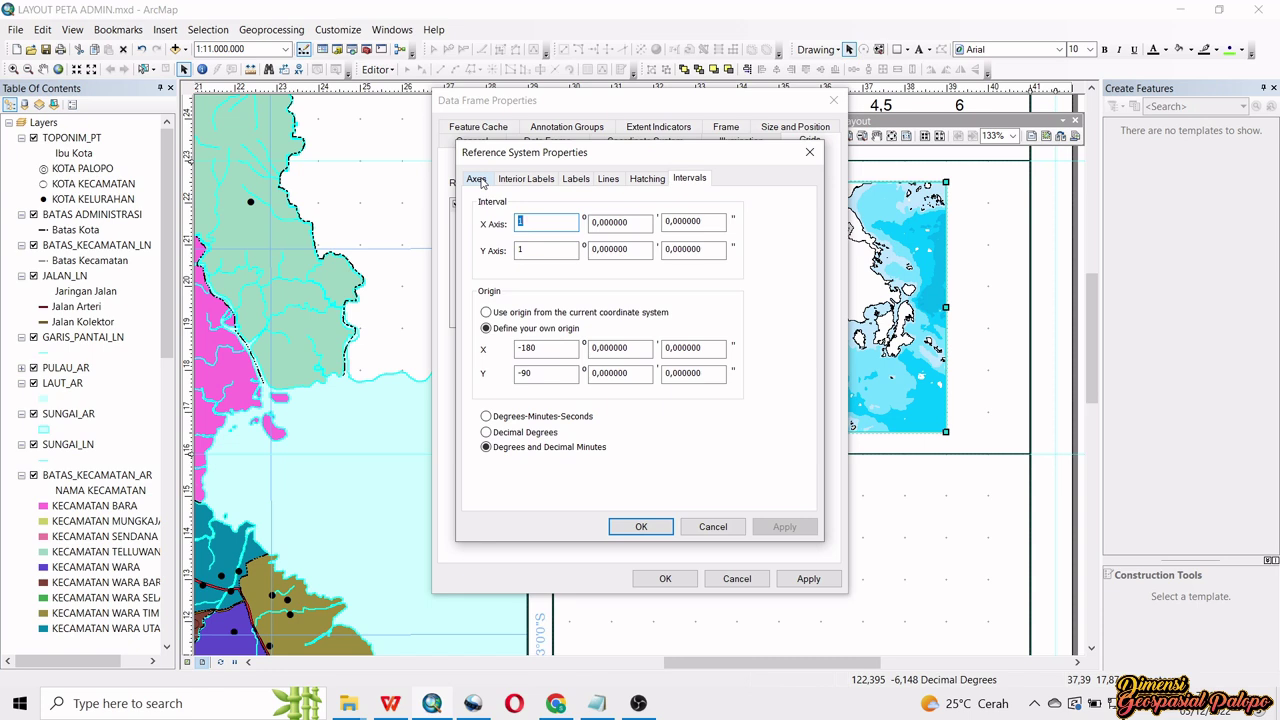
click(478, 180)
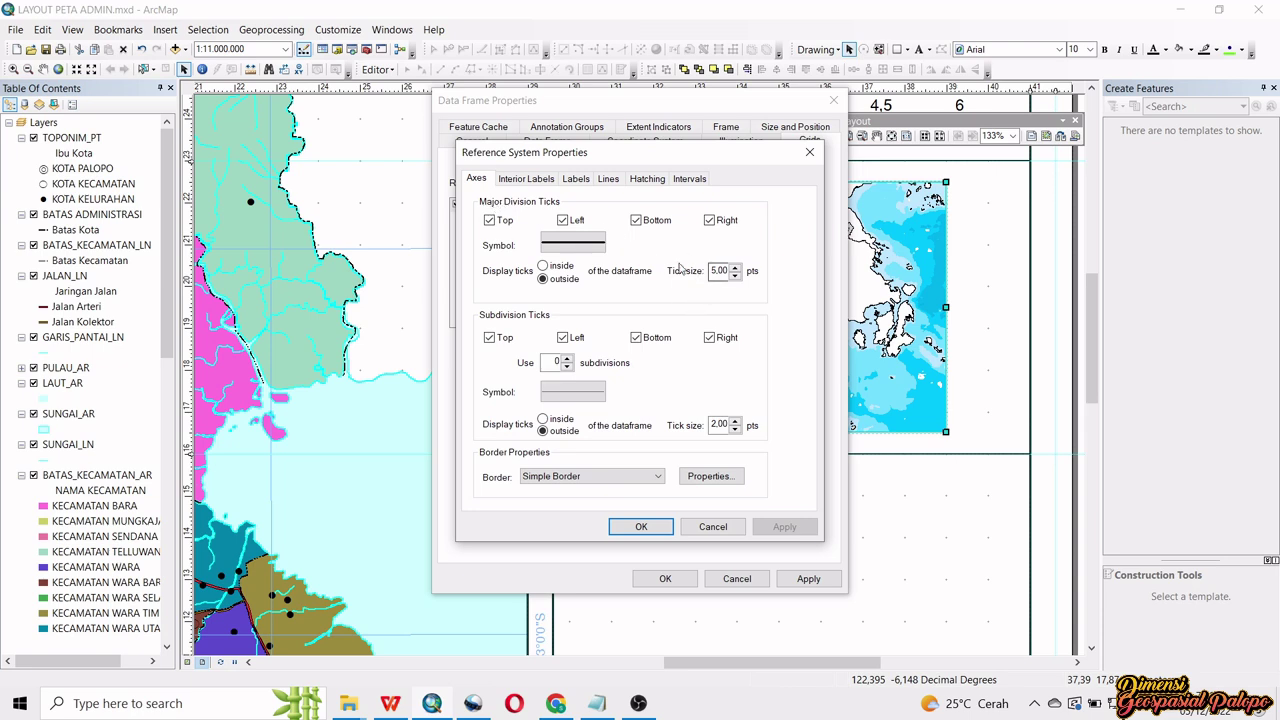
double_click(719, 271)
text(0)
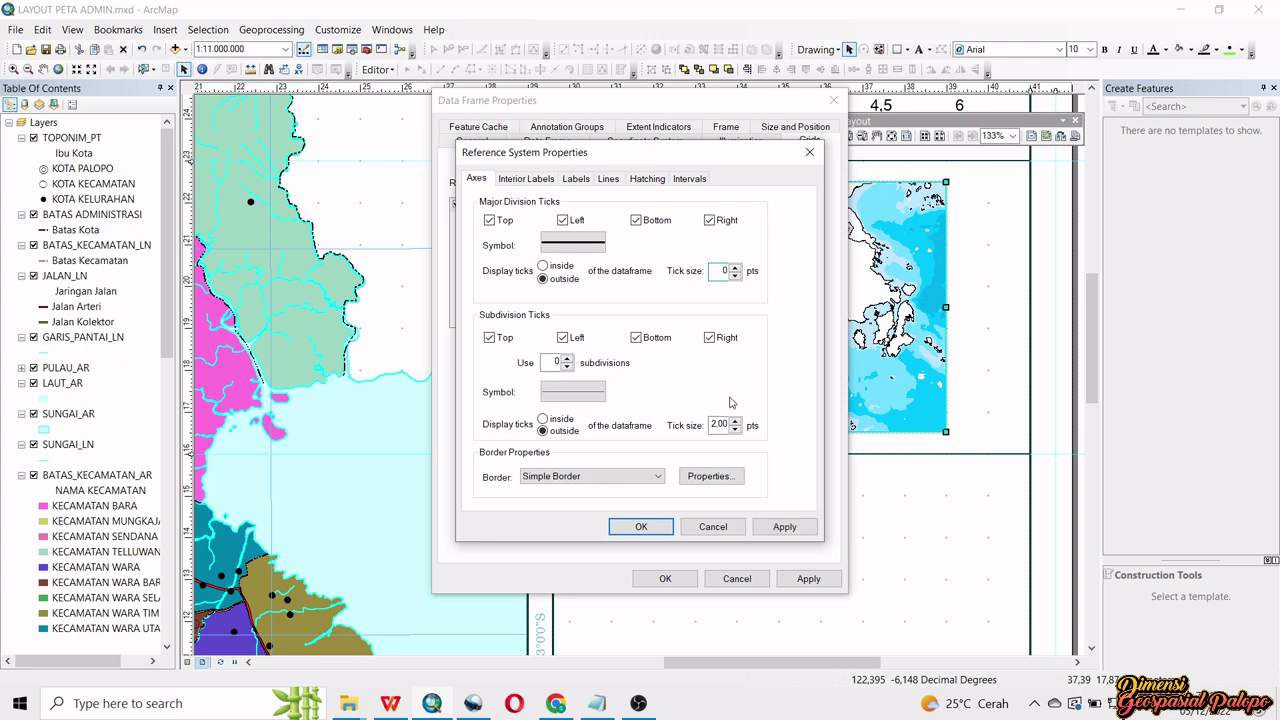
double_click(719, 424)
text(0)
- Colour the GCS grid labels blue and set their label offset to 2 pts
click(575, 179)
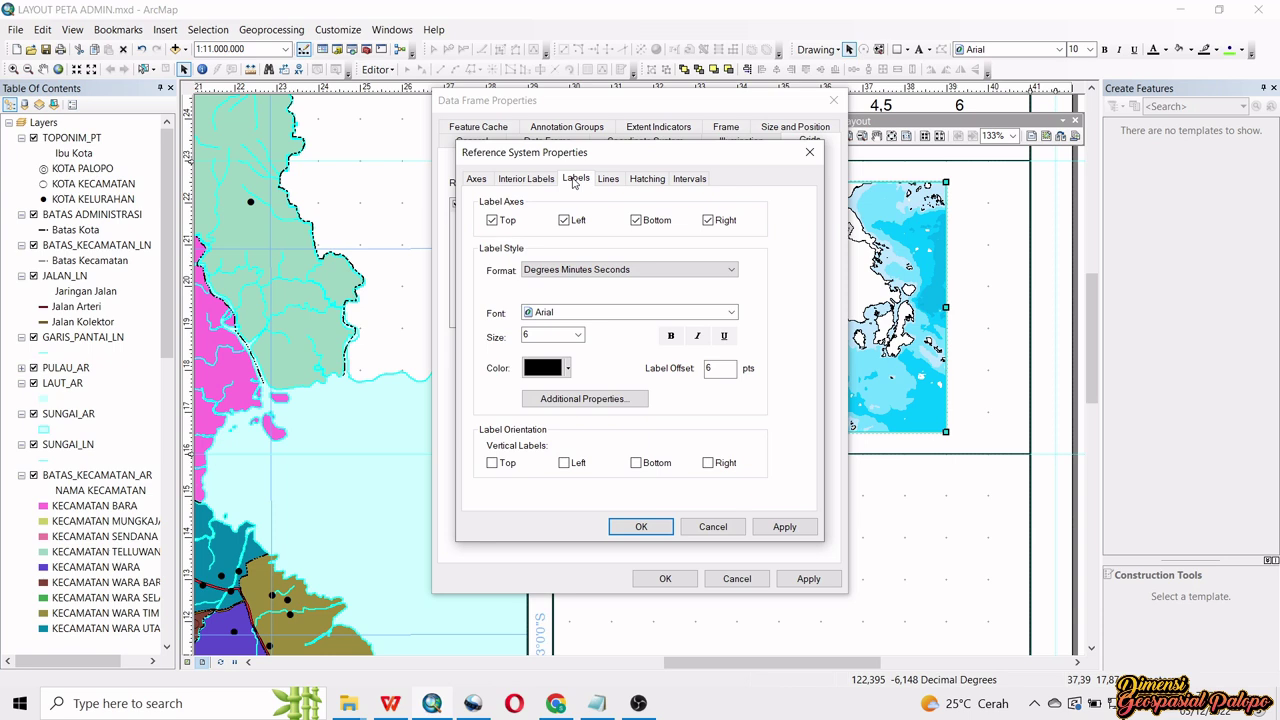
click(567, 368)
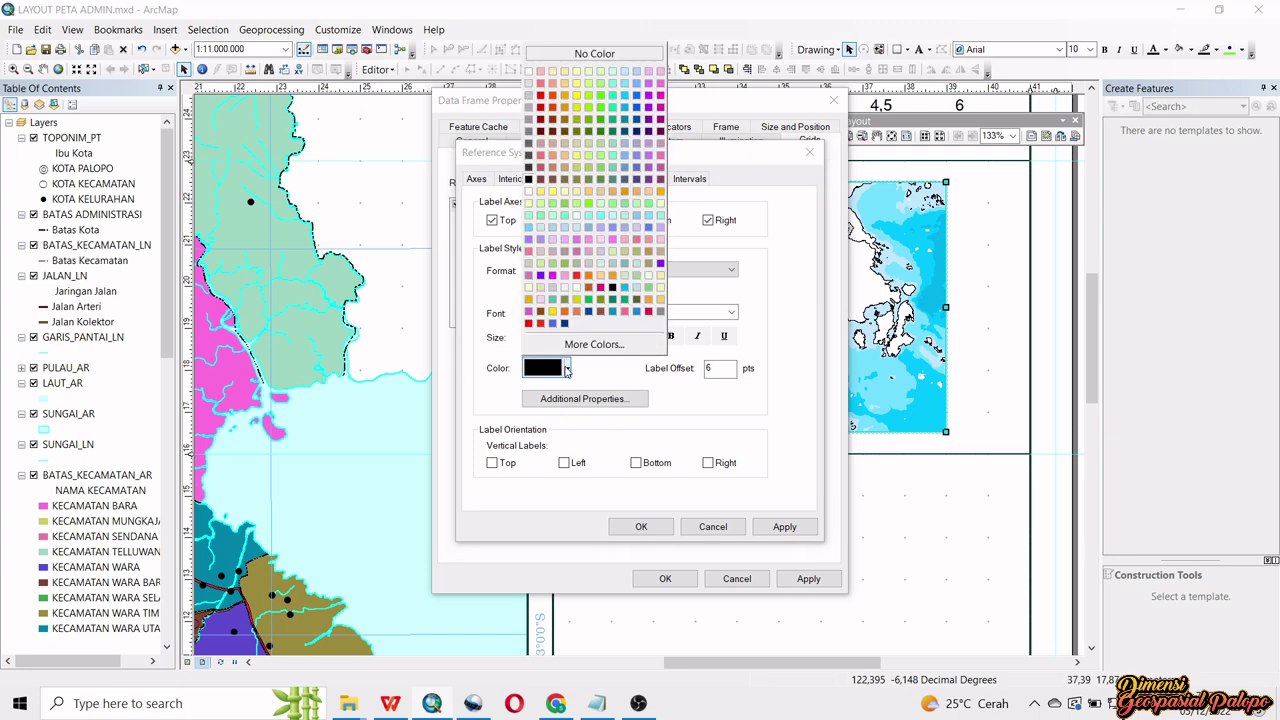
click(637, 97)
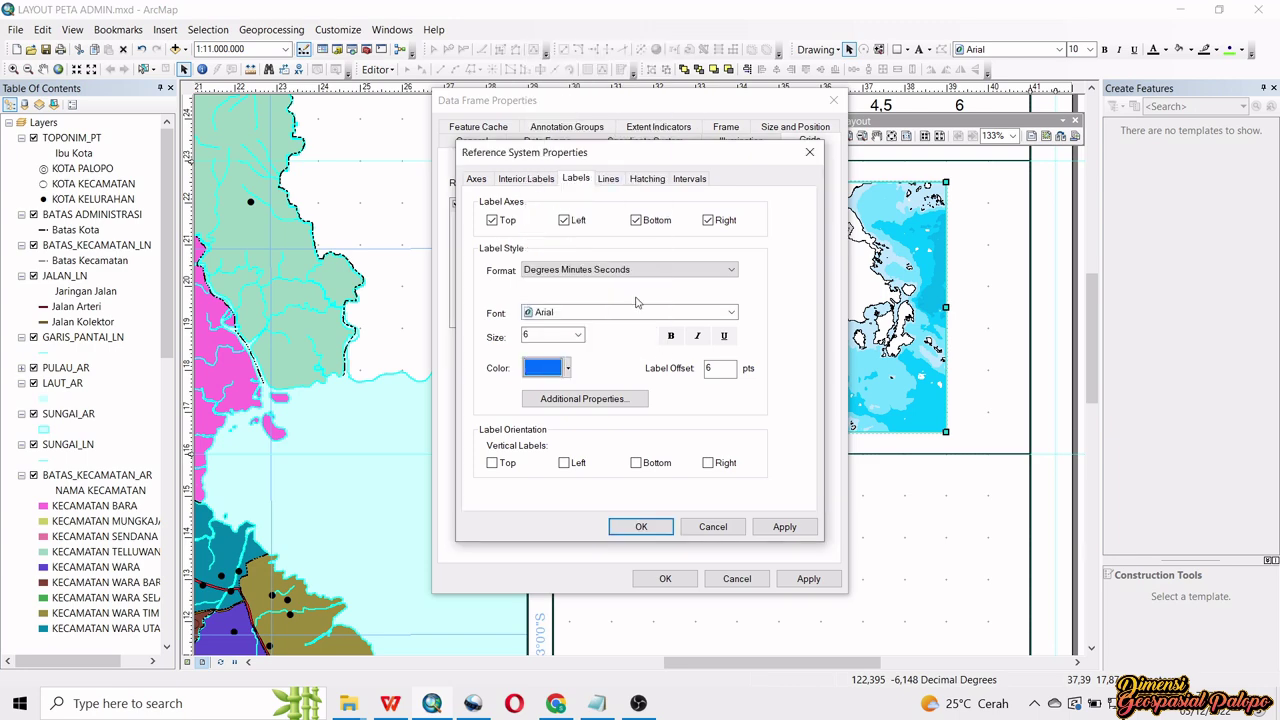
double_click(710, 368)
text(2)
- Change the grid label type to Degrees and Decimal Minutes and make the left and right axis labels vertical
click(578, 400)
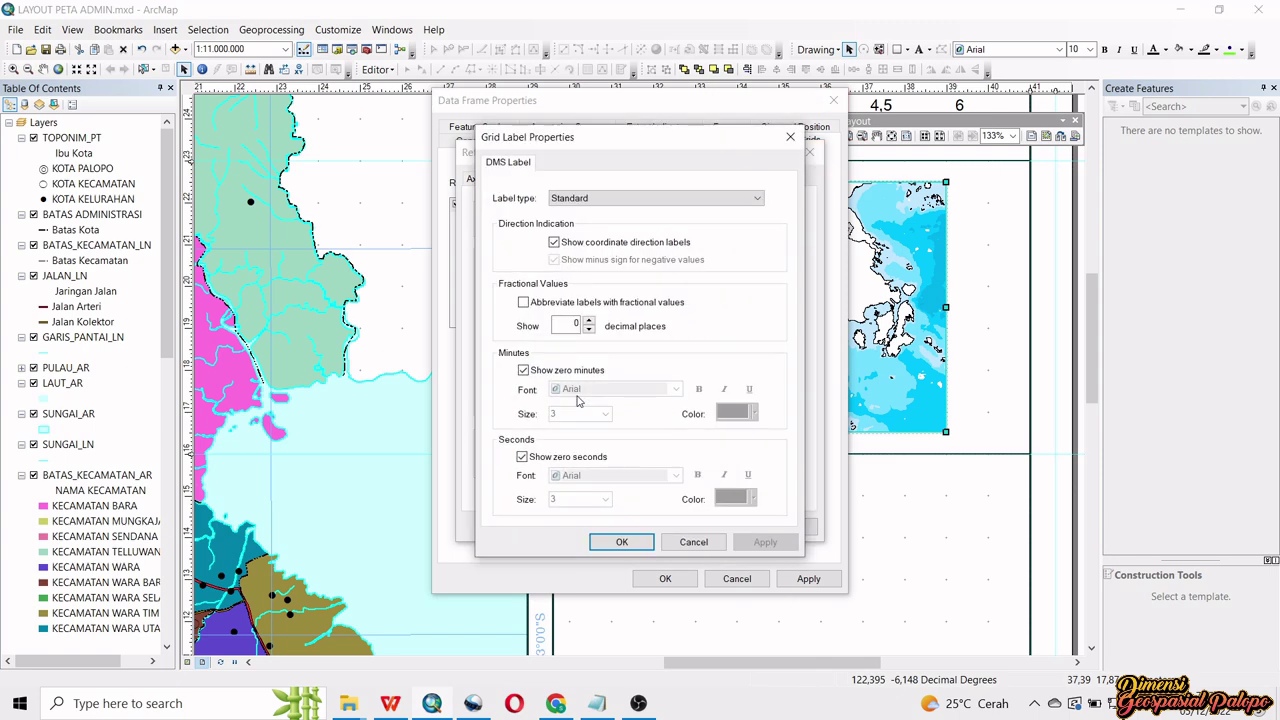
click(552, 199)
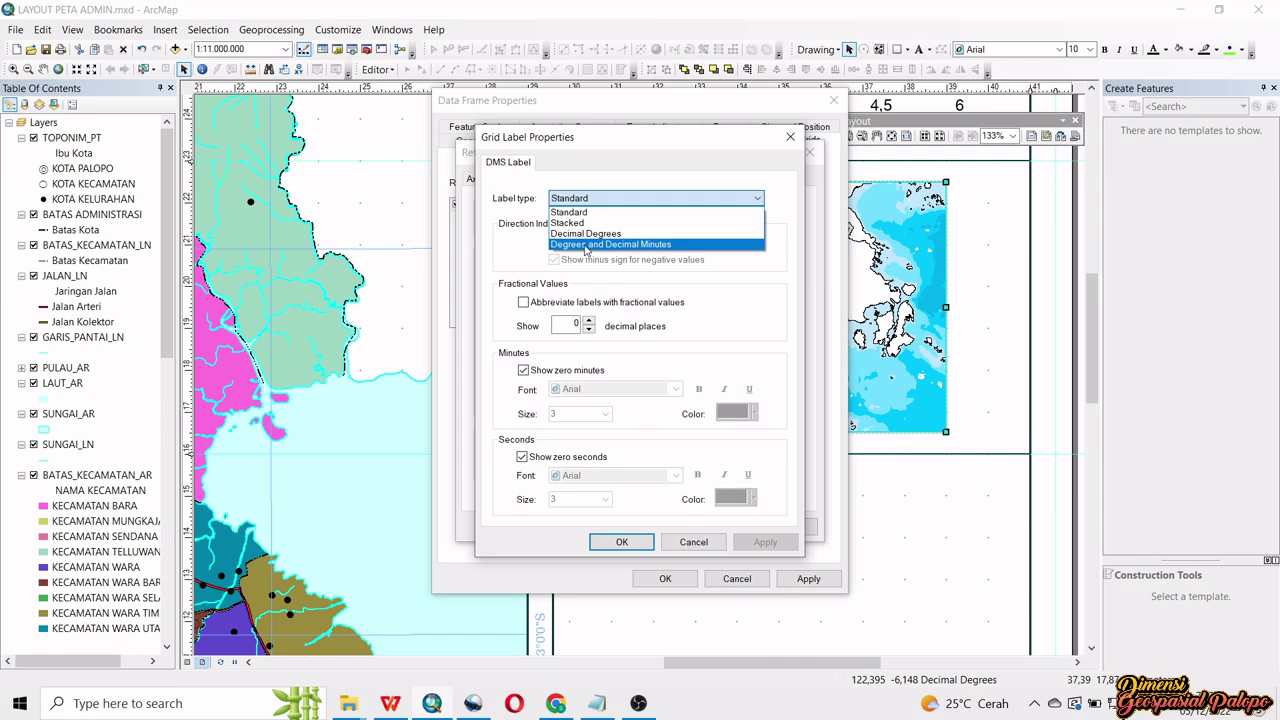
click(585, 246)
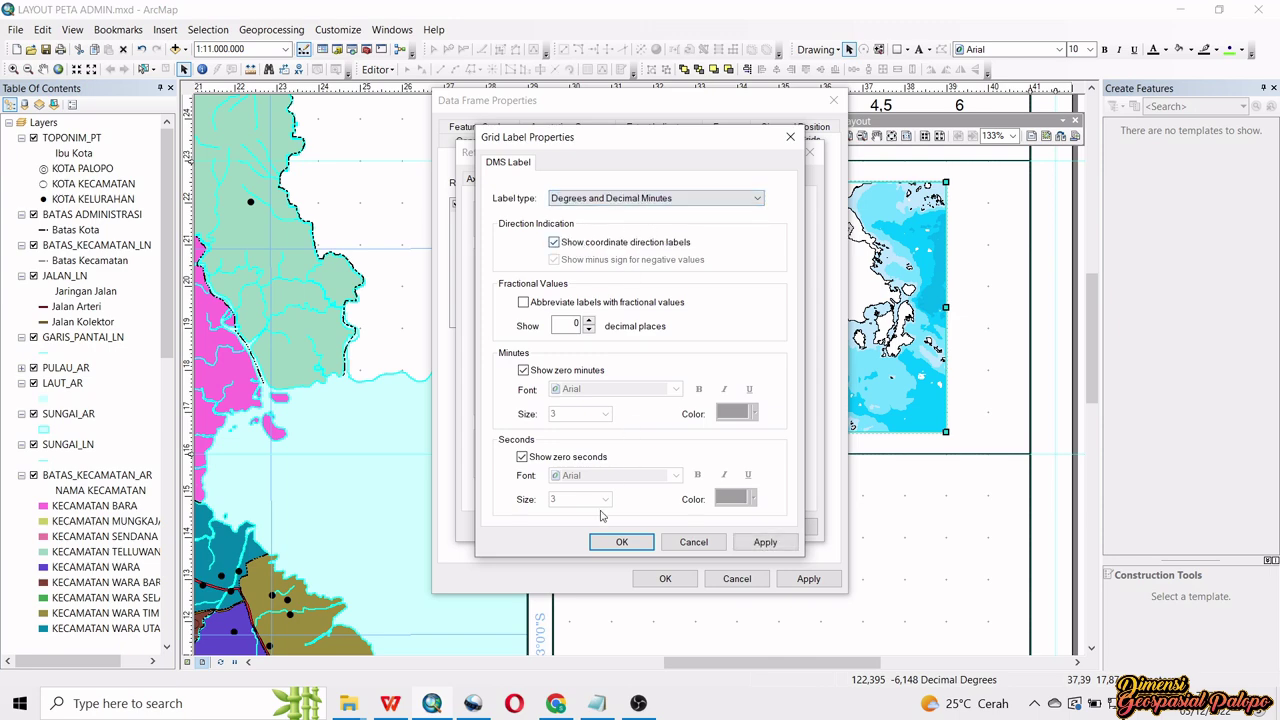
click(622, 542)
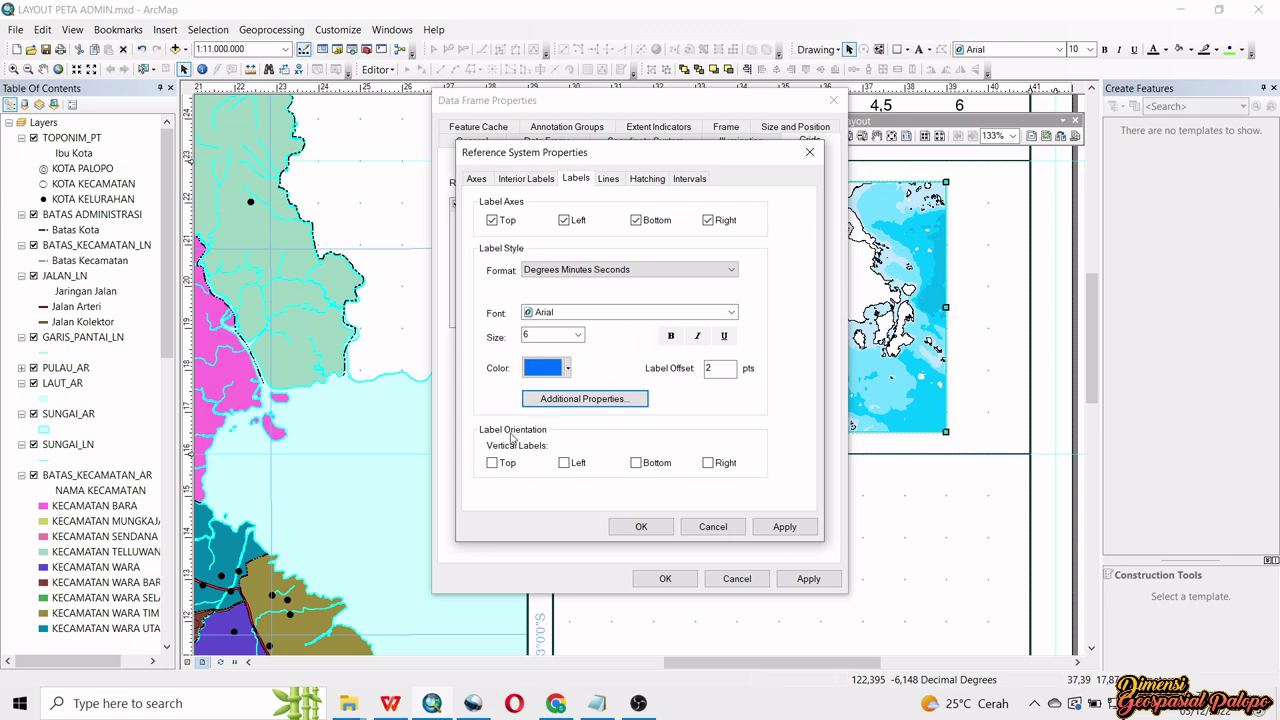
click(564, 463)
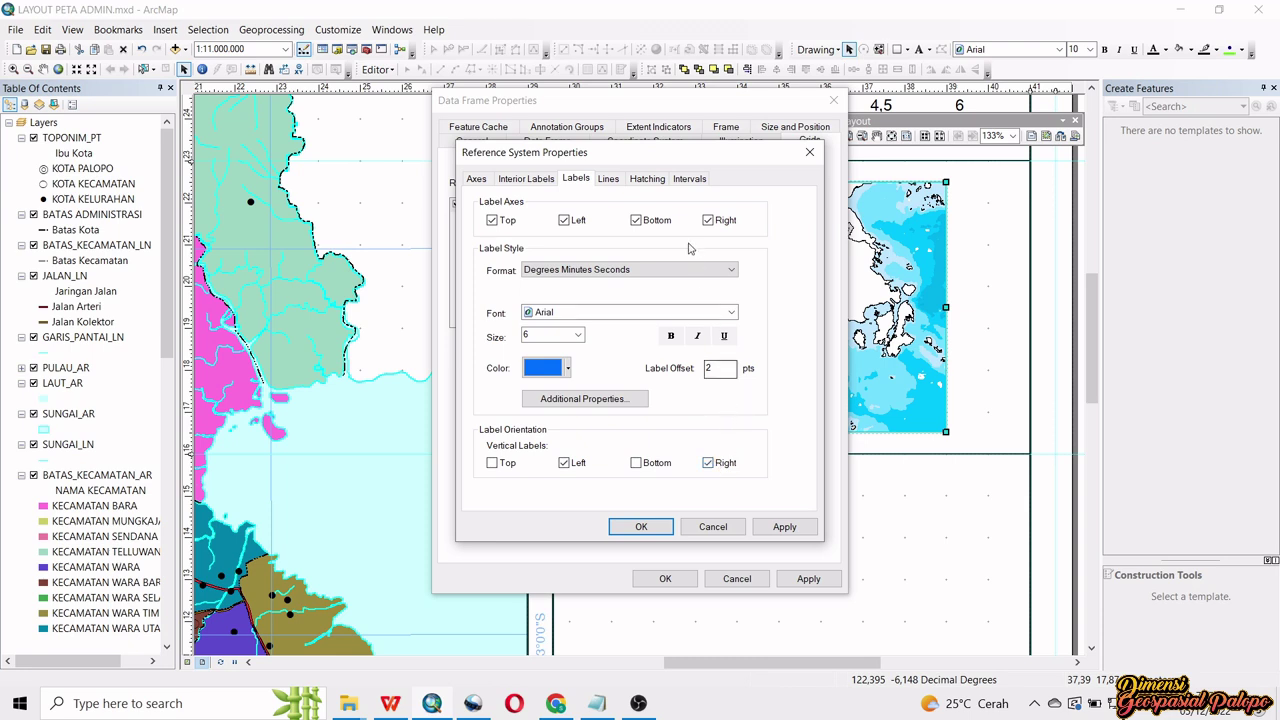
- Change the GCS grid line symbol's colour to blue
click(608, 179)
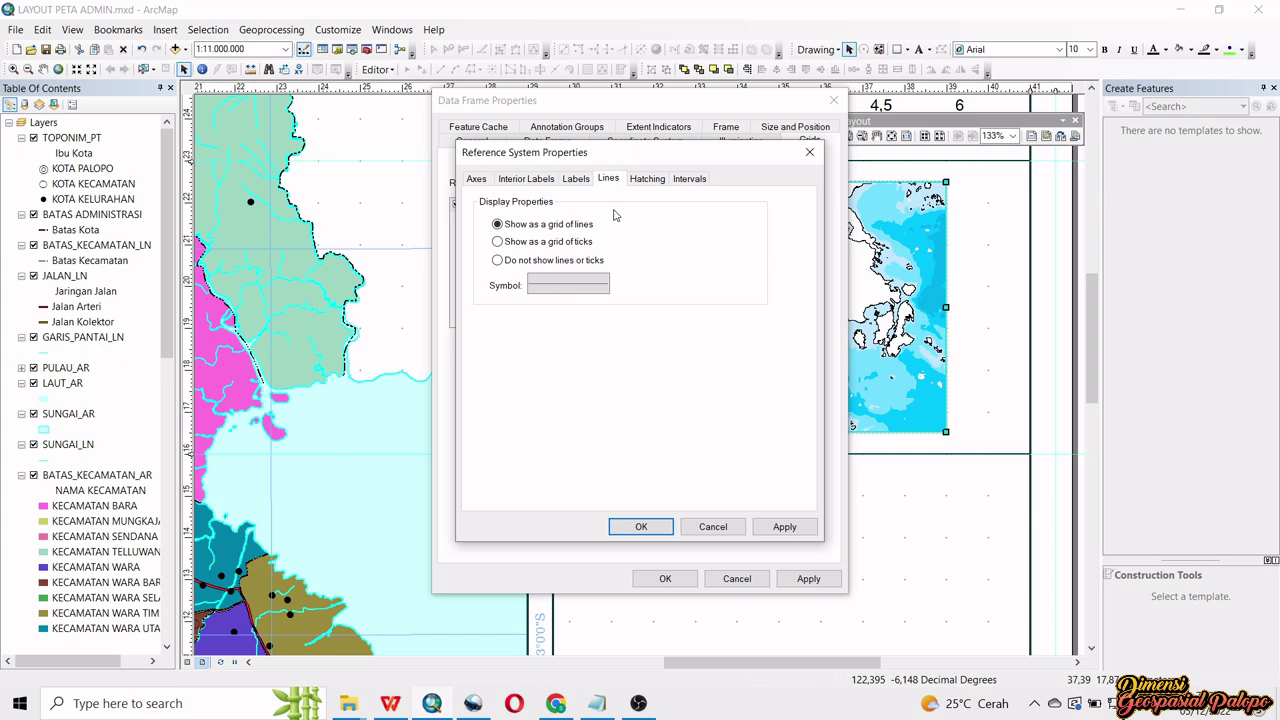
click(577, 290)
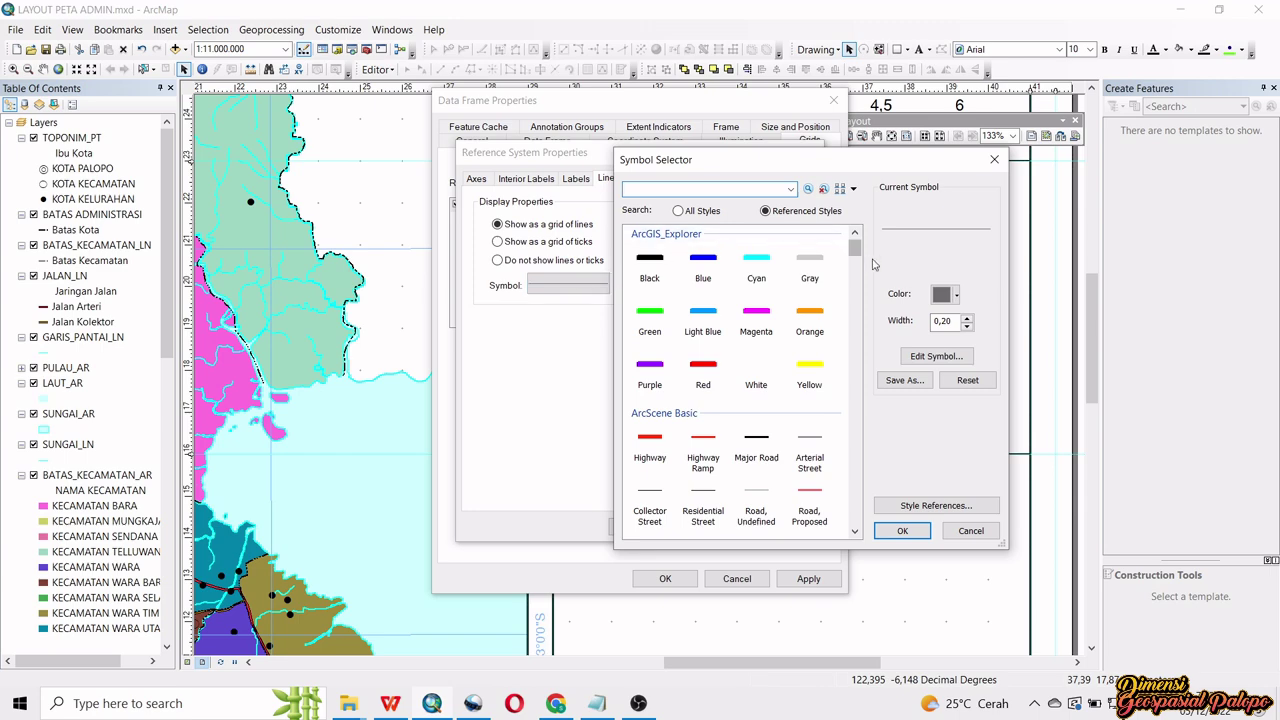
click(945, 293)
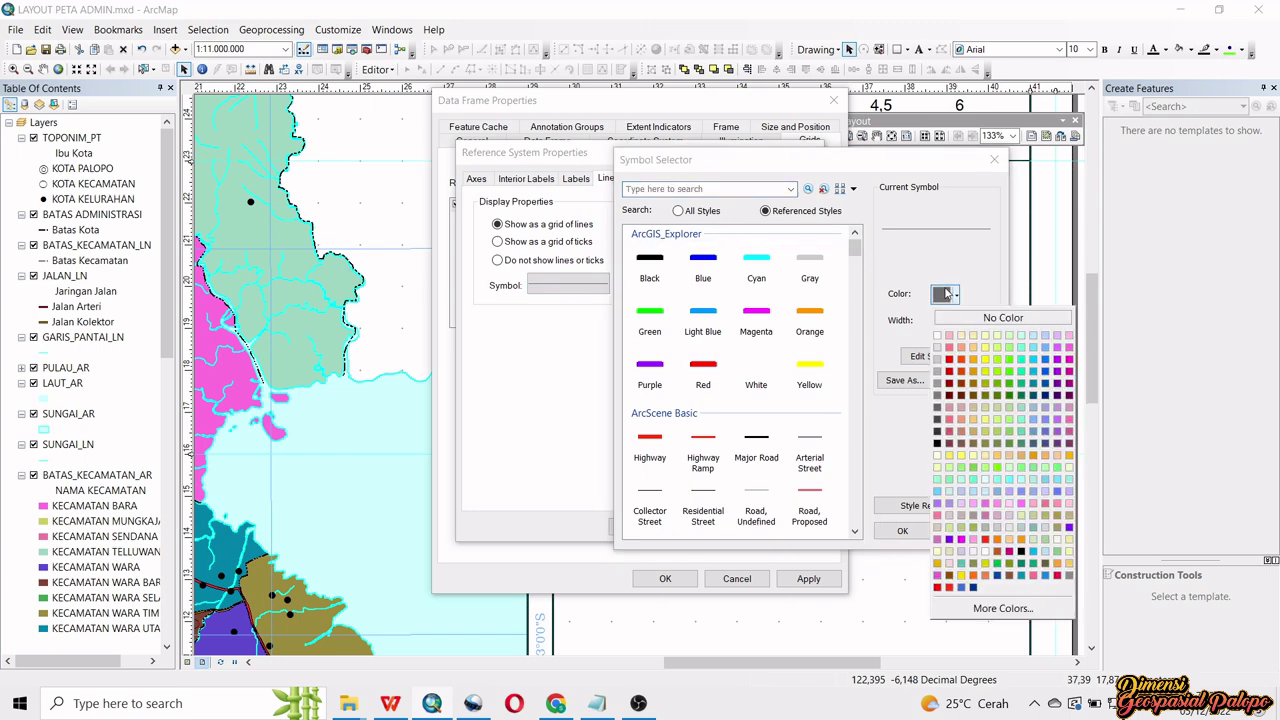
click(1044, 360)
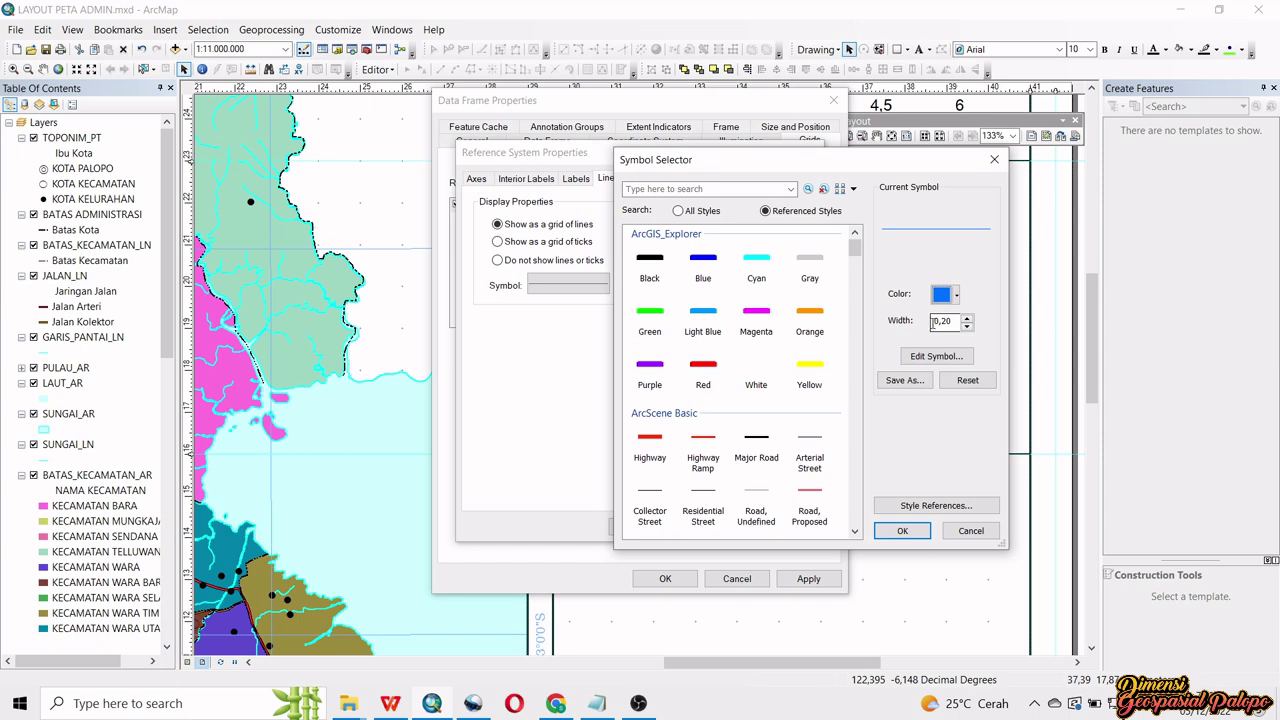
click(903, 532)
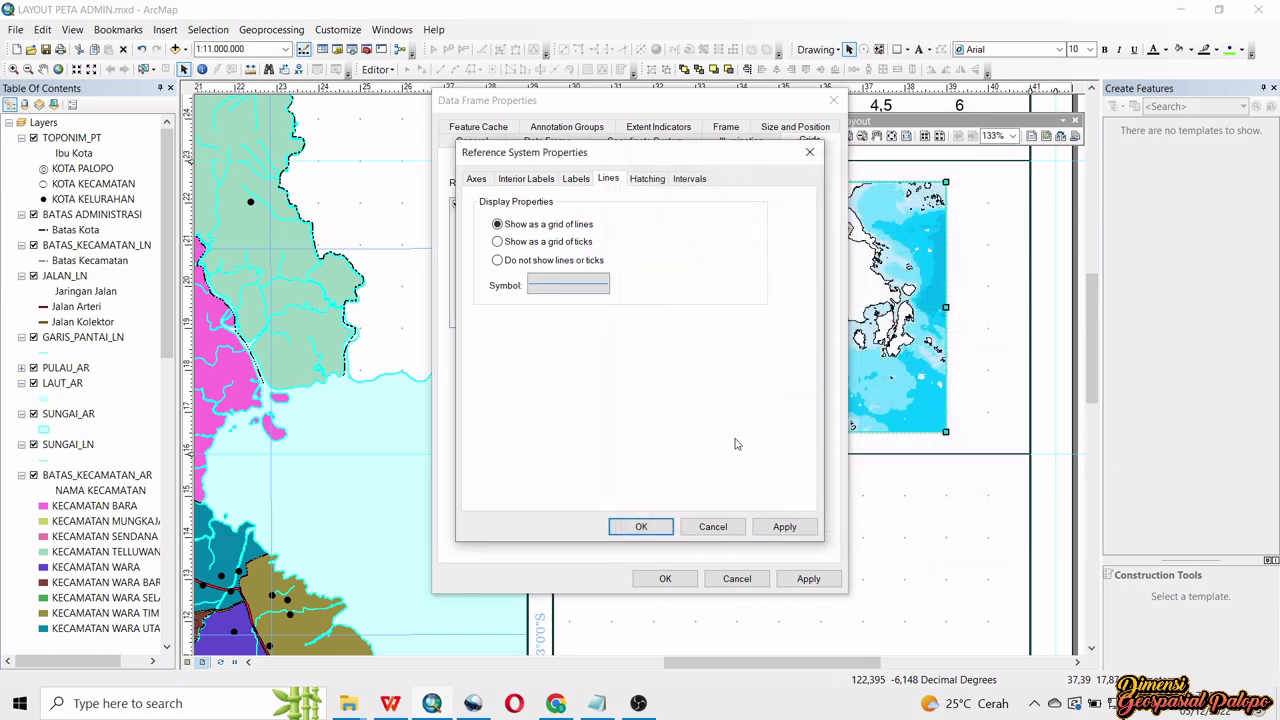
- Set the GCS grid intervals to 2 degrees on both the X and Y axes and apply the grid to the inset
click(689, 179)
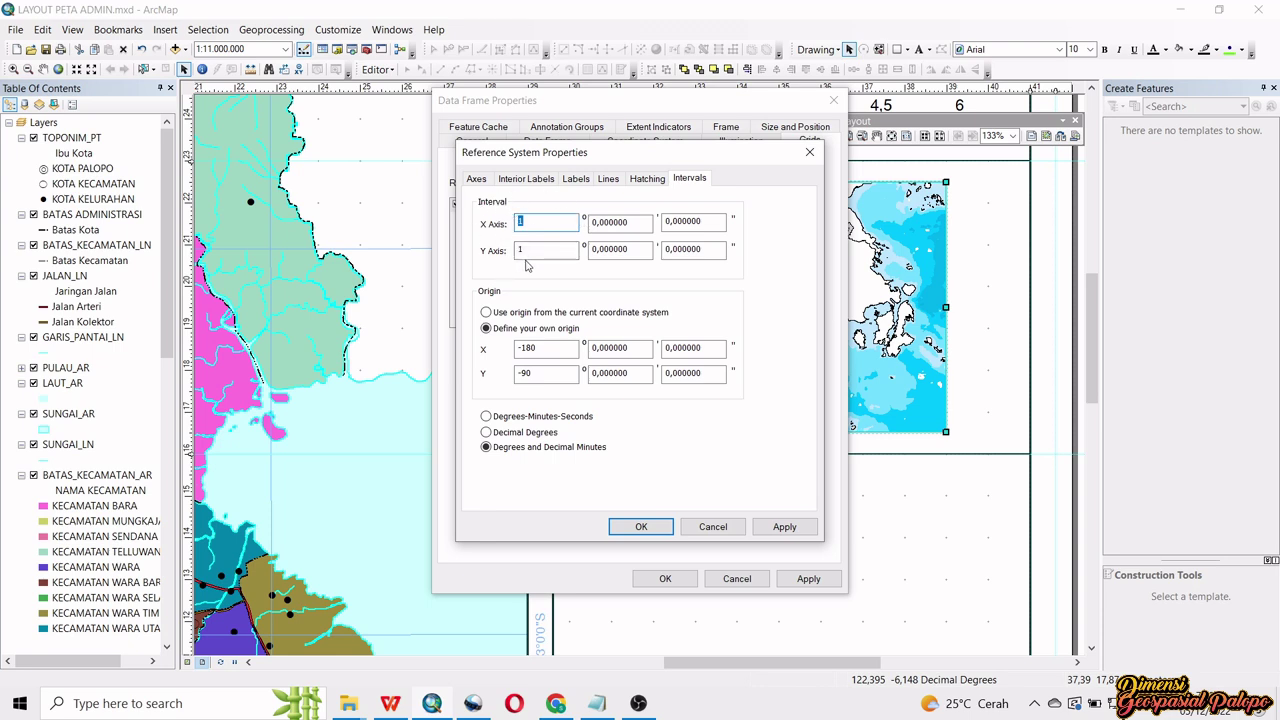
text(2)
key(Tab)
text(2)
click(641, 526)
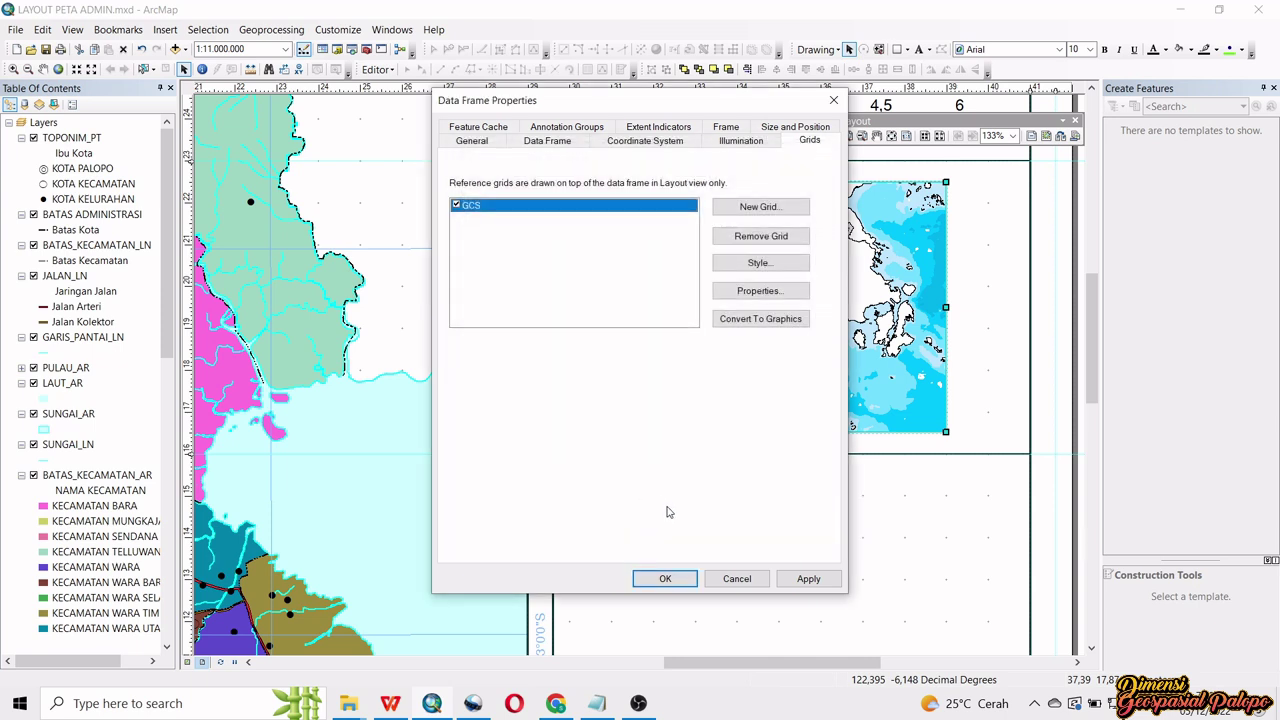
click(668, 579)
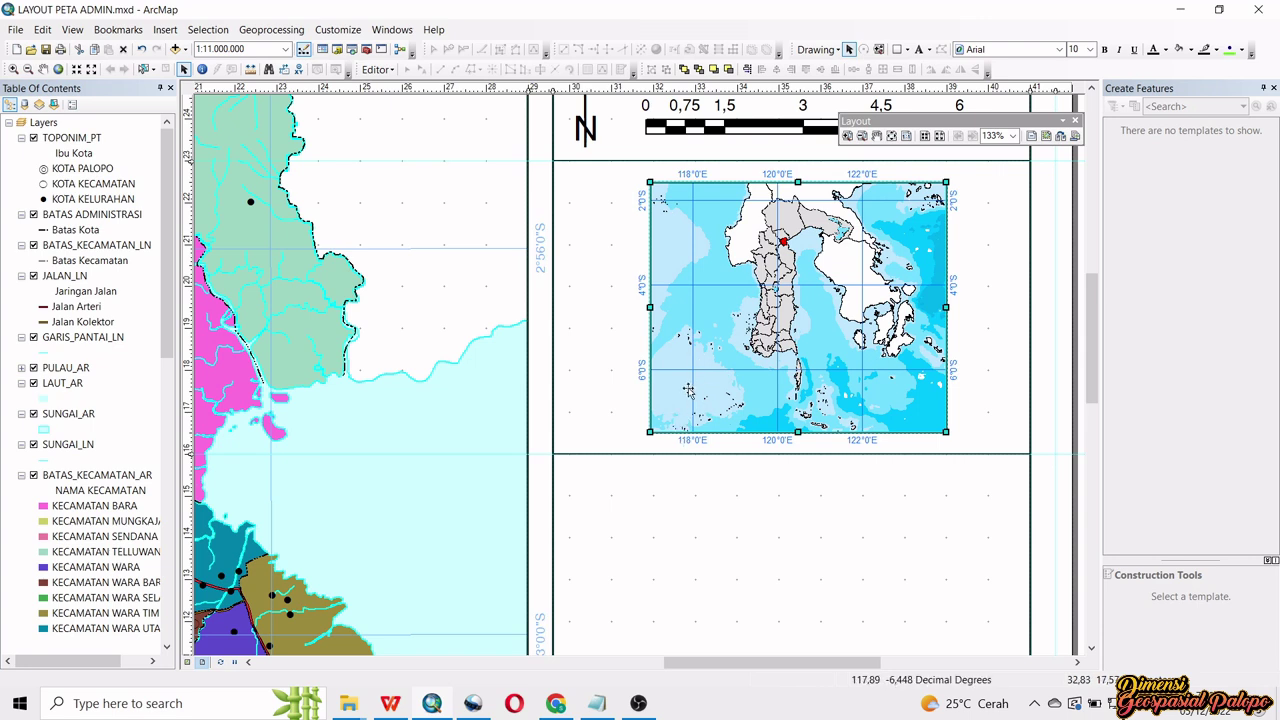
- Draw a small rectangle in the inset map's lower-left corner and give it a red fill and red outline
click(897, 50)
drag(662, 418, 676, 431)
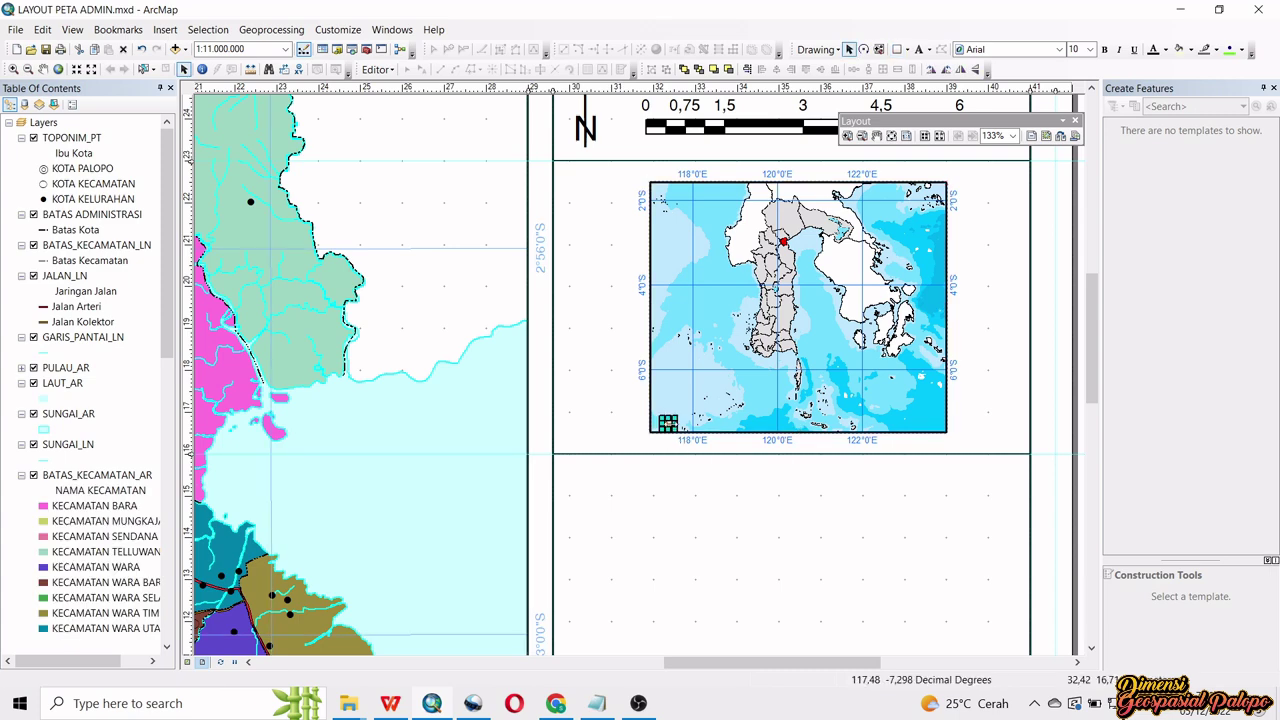
right_click(670, 424)
click(700, 414)
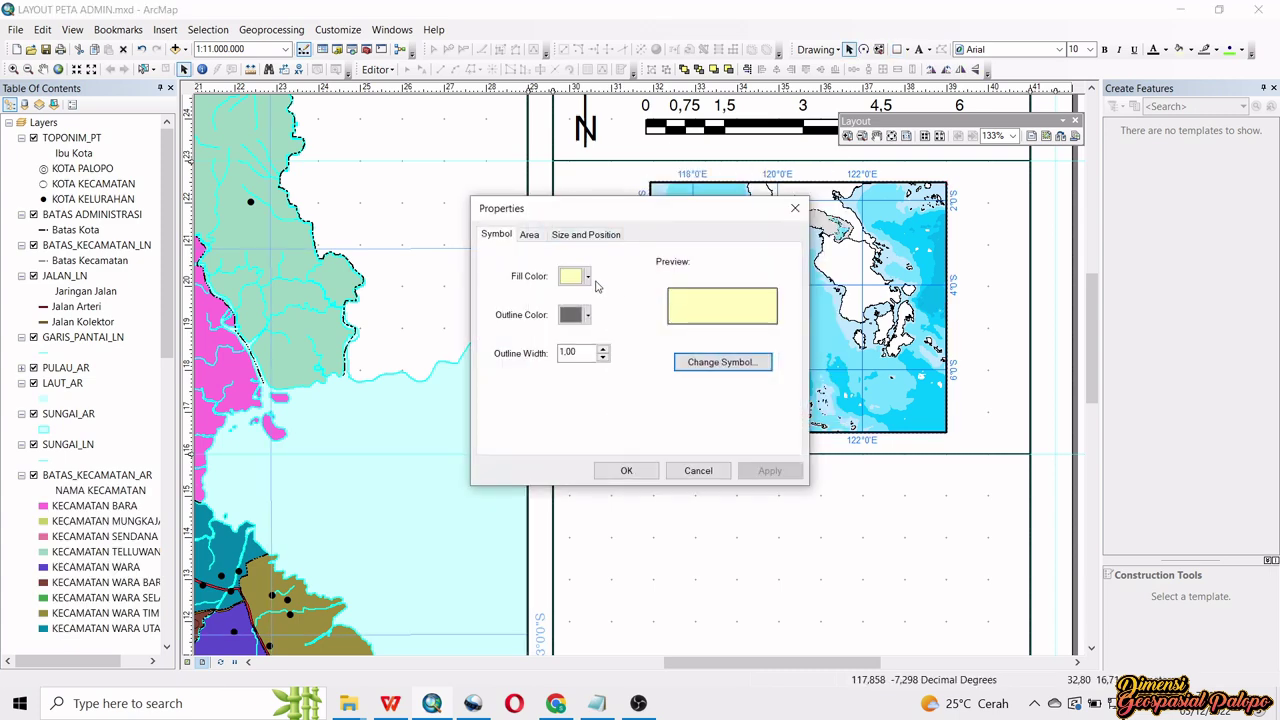
click(587, 279)
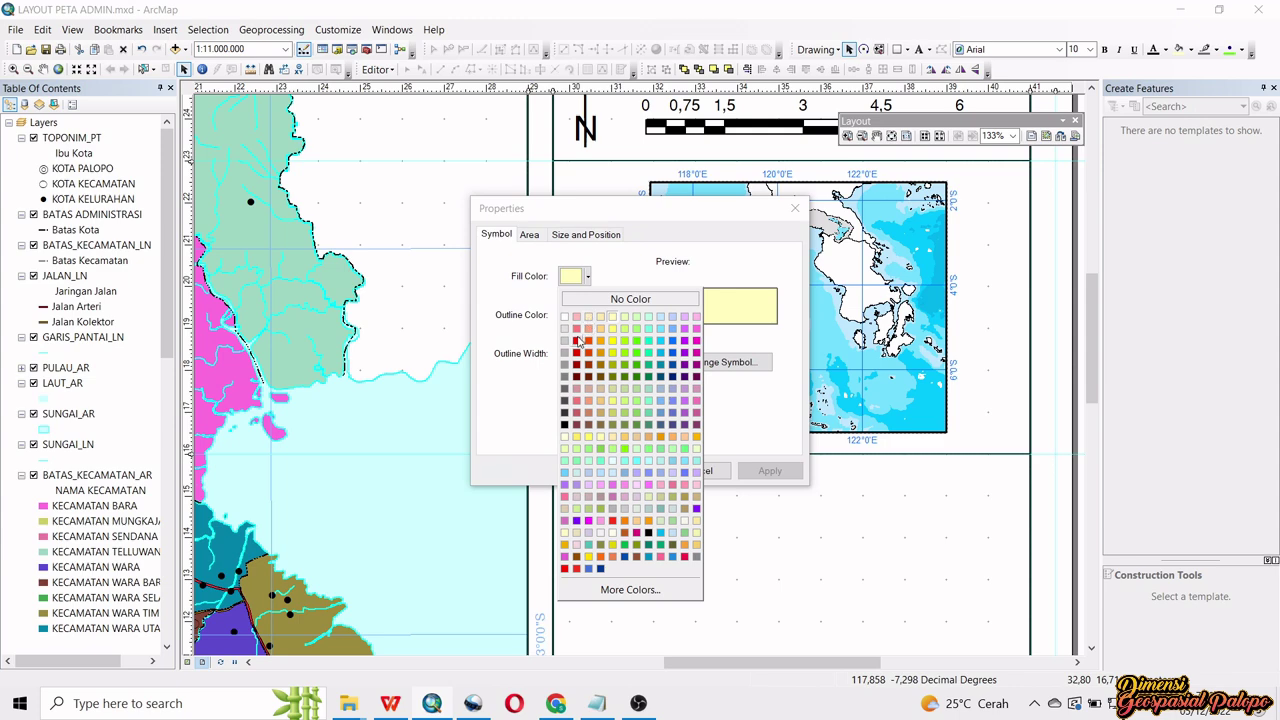
click(577, 342)
click(587, 315)
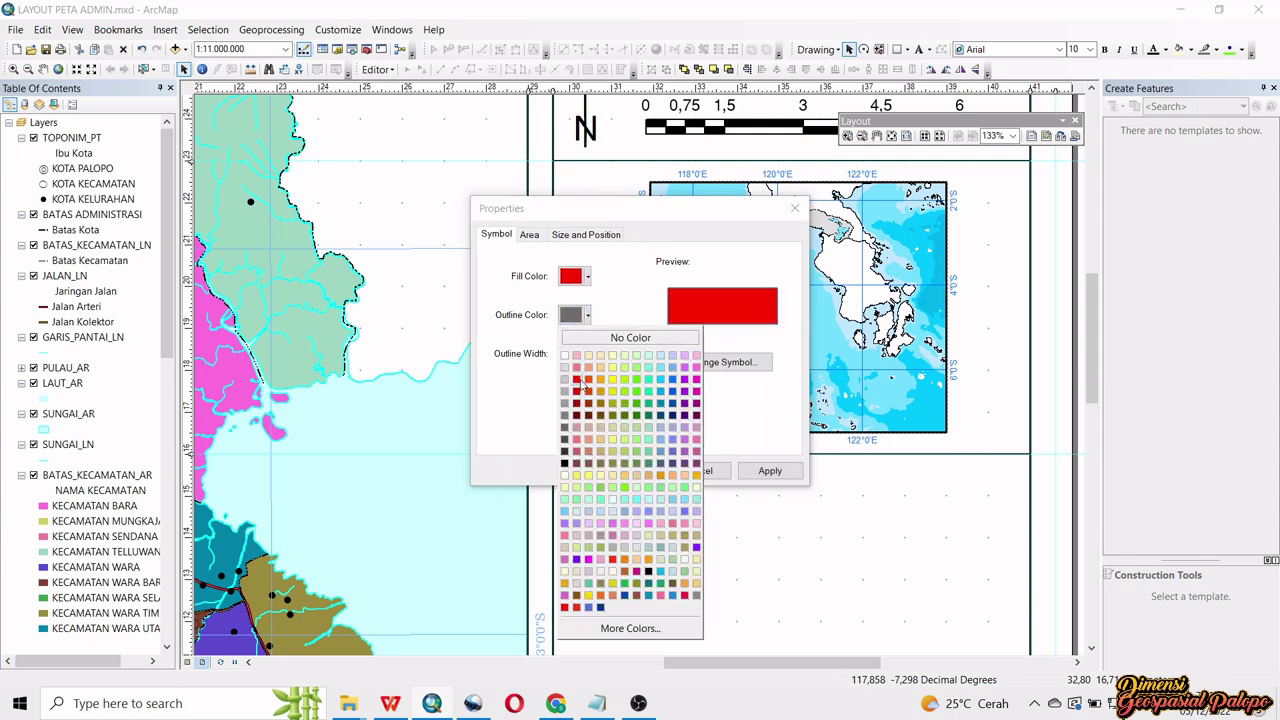
click(580, 383)
click(626, 470)
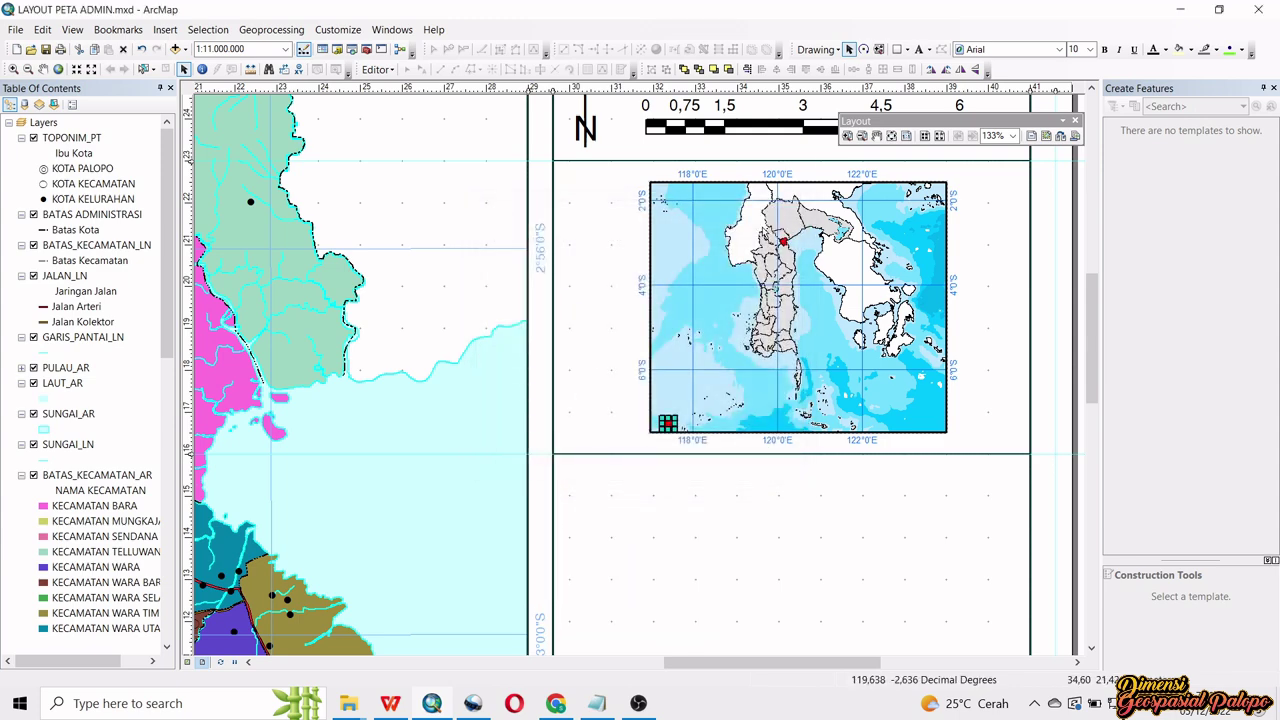
- Add the text "KOTA PALOP" beside the red rectangle in the inset map
click(919, 49)
click(709, 425)
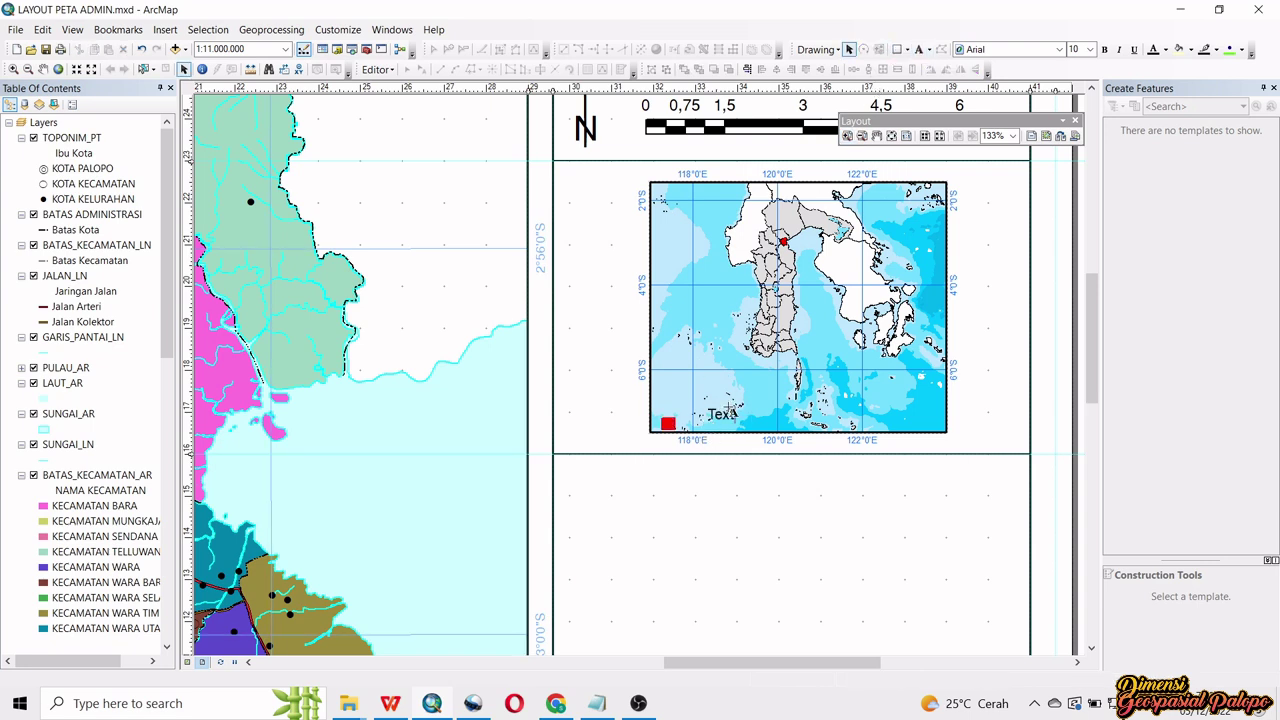
text(KOTA)
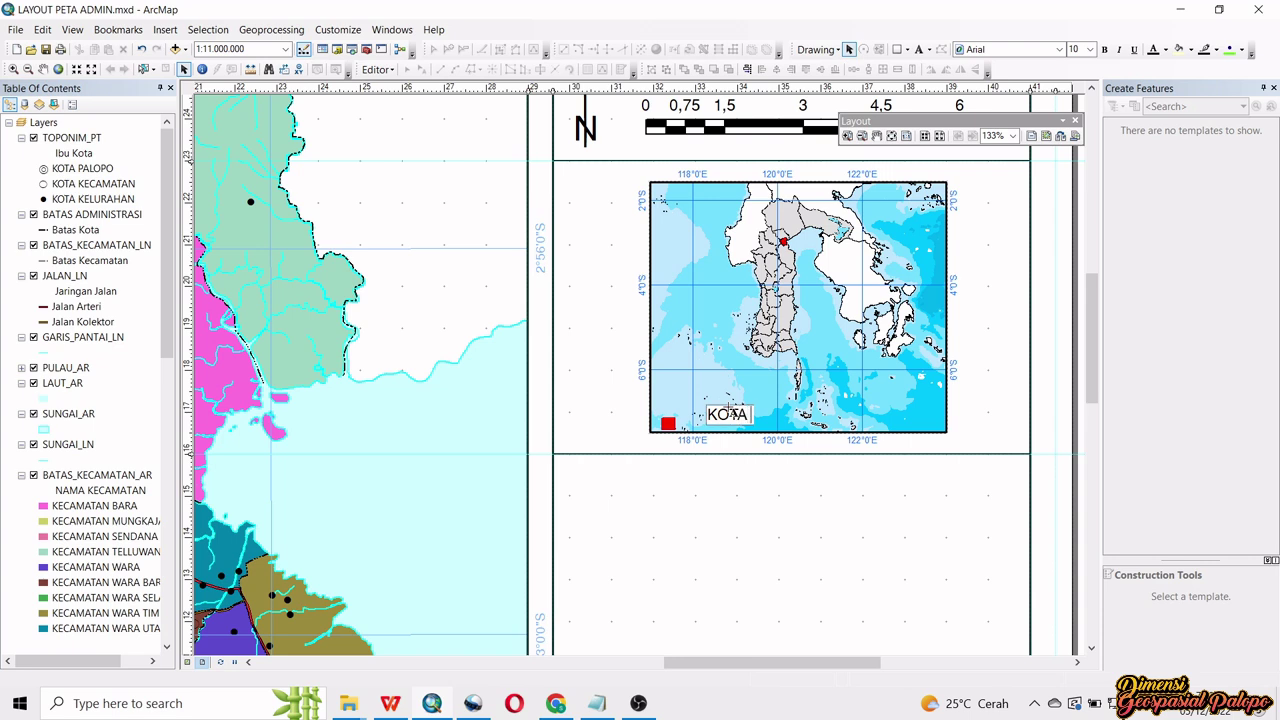
text( PALOP)
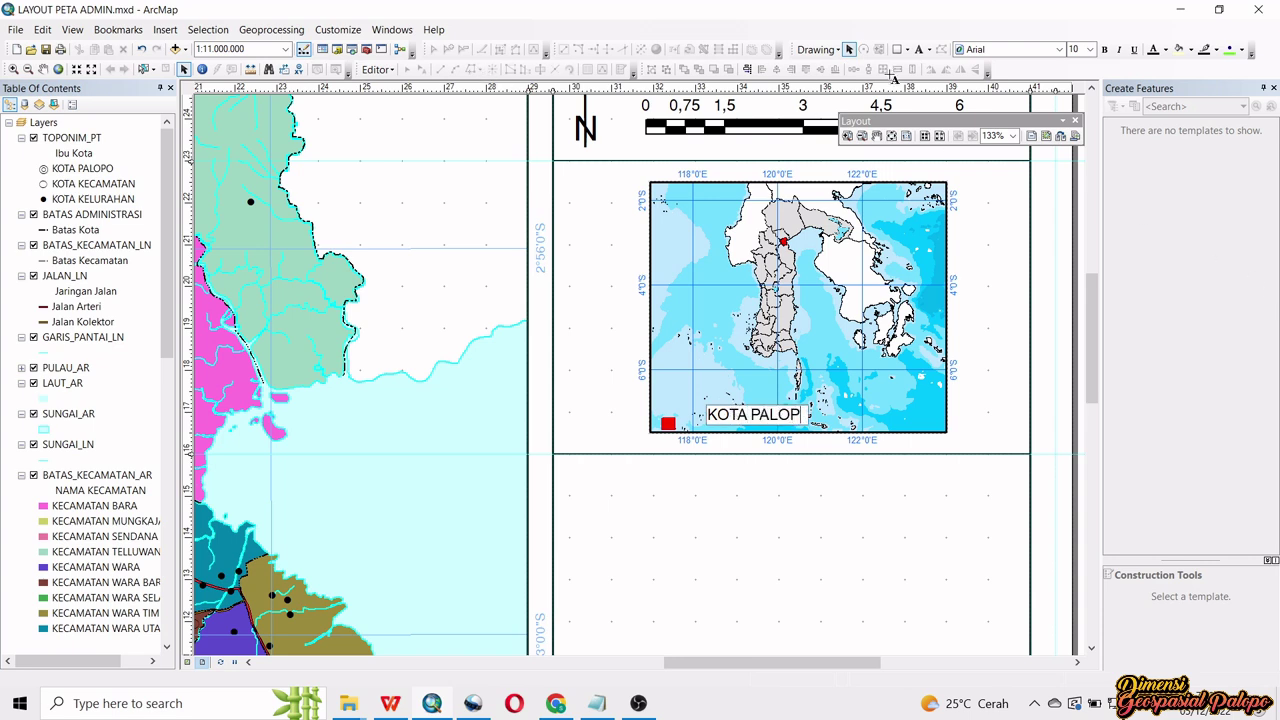
key(Return)
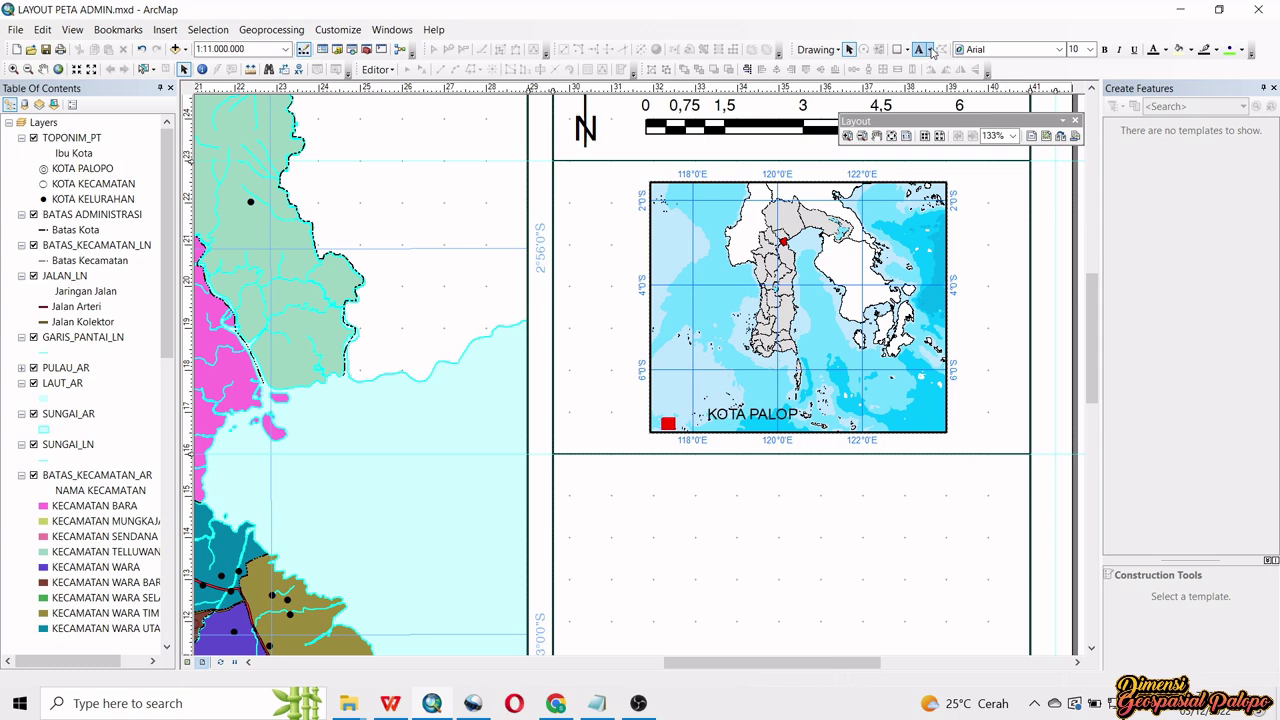
- Correct the inset map's label text to "KOTA PALOPO" and make it bold
click(1105, 52)
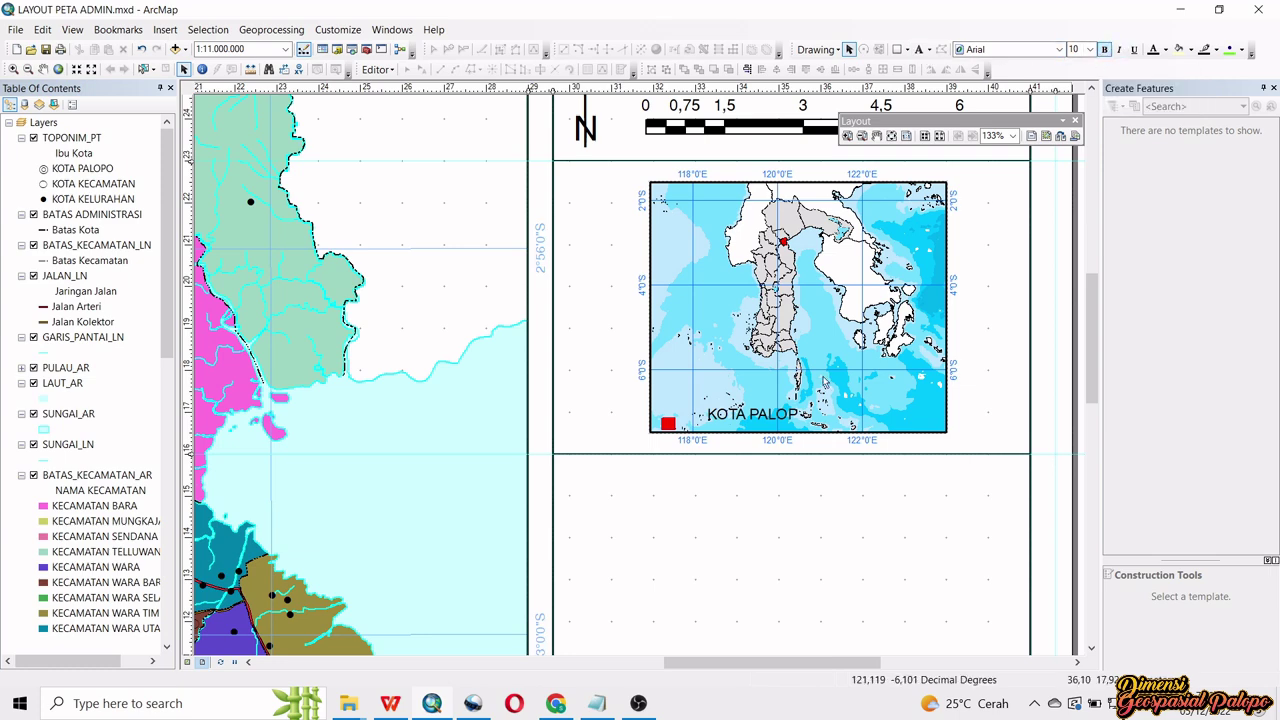
double_click(791, 420)
click(679, 286)
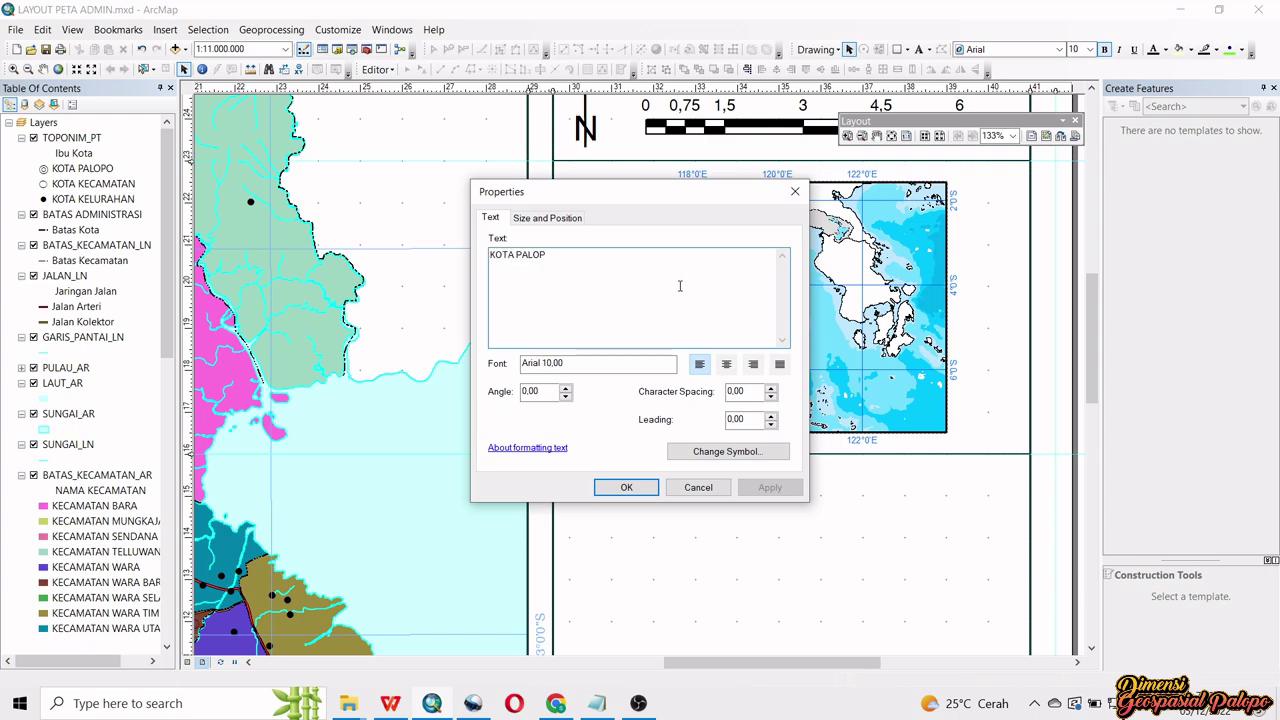
text(O)
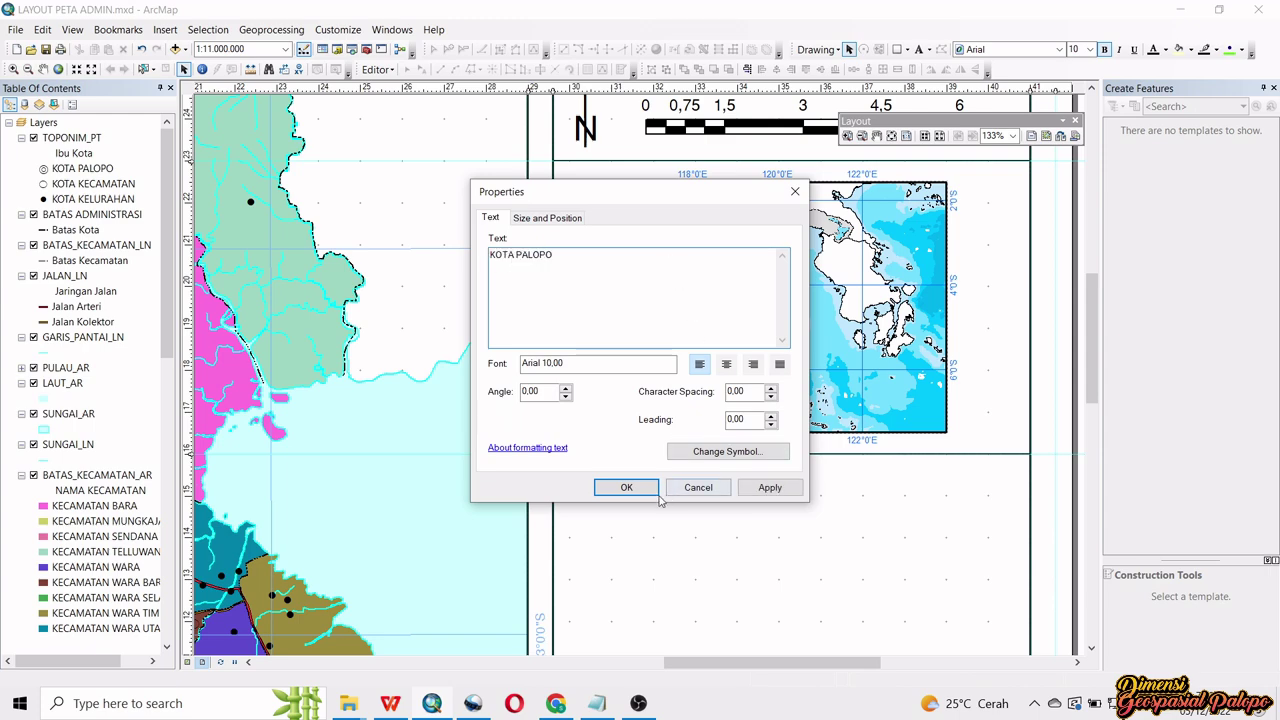
click(626, 487)
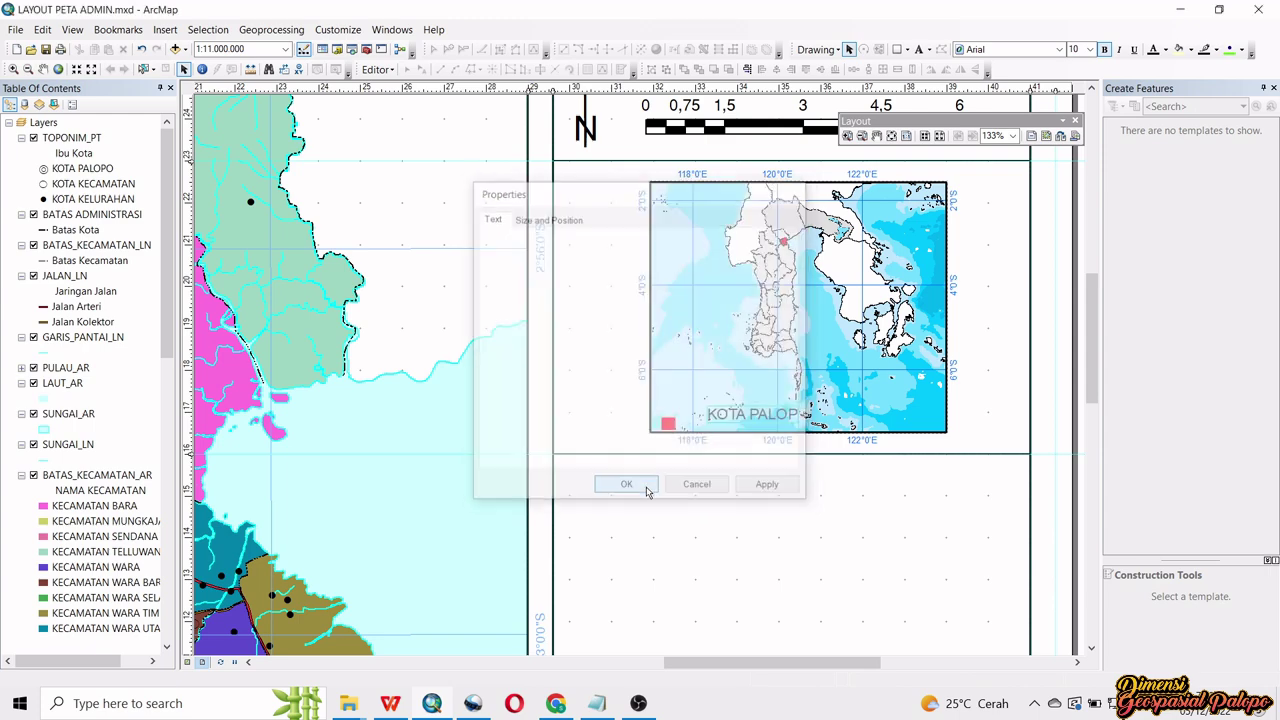
click(1105, 50)
- Move the "KOTA PALOPO" label next to the red rectangle and shift both slightly up within the inset map
drag(748, 419, 731, 423)
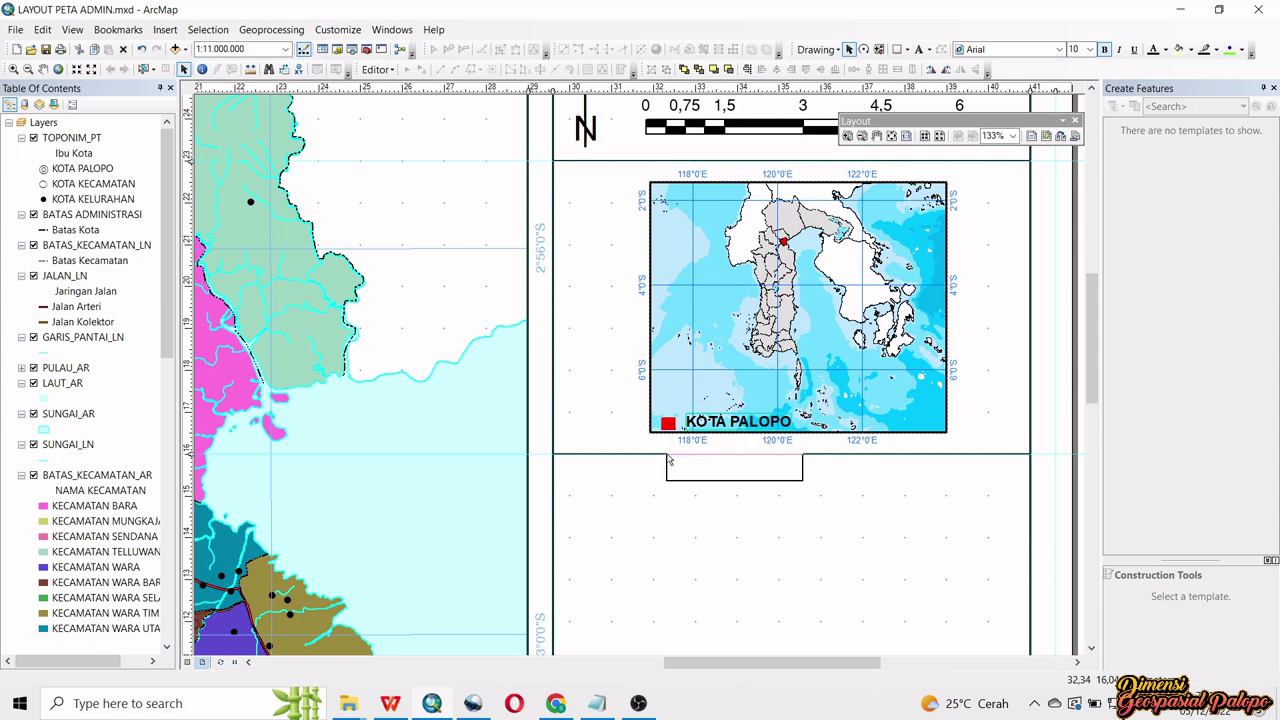
click(670, 424)
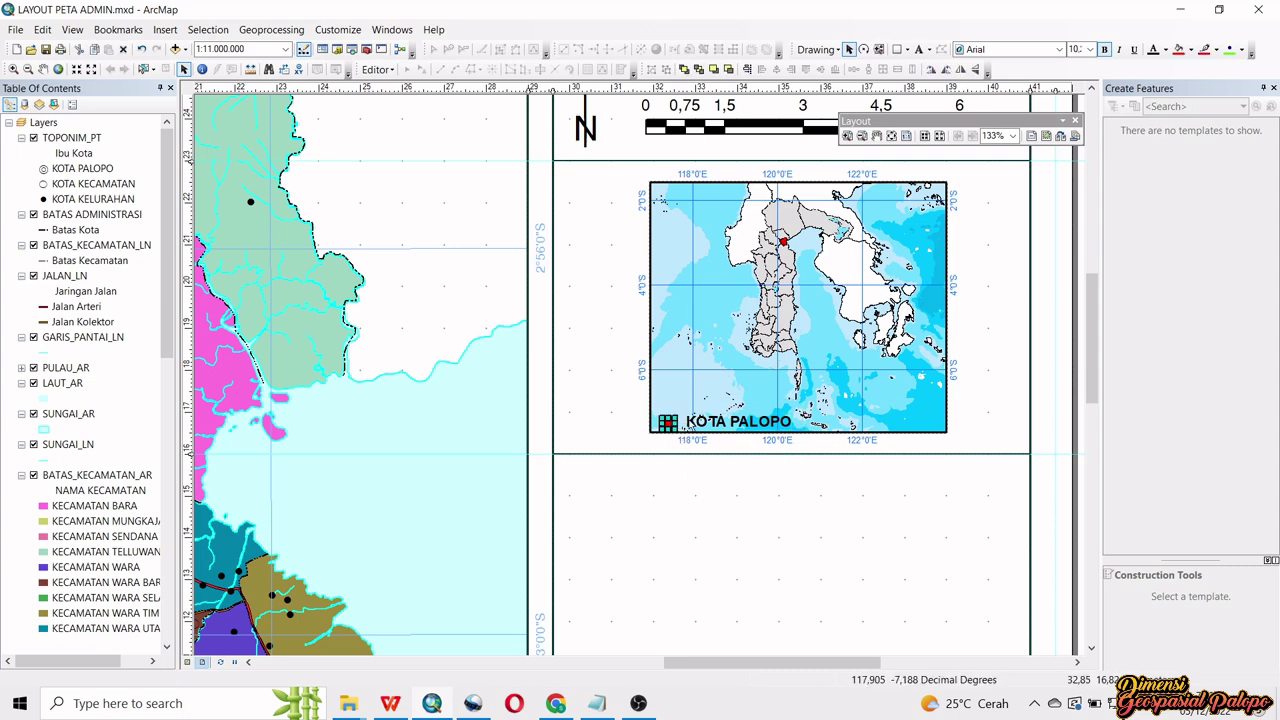
click(758, 482)
drag(826, 509, 654, 410)
click(1043, 424)
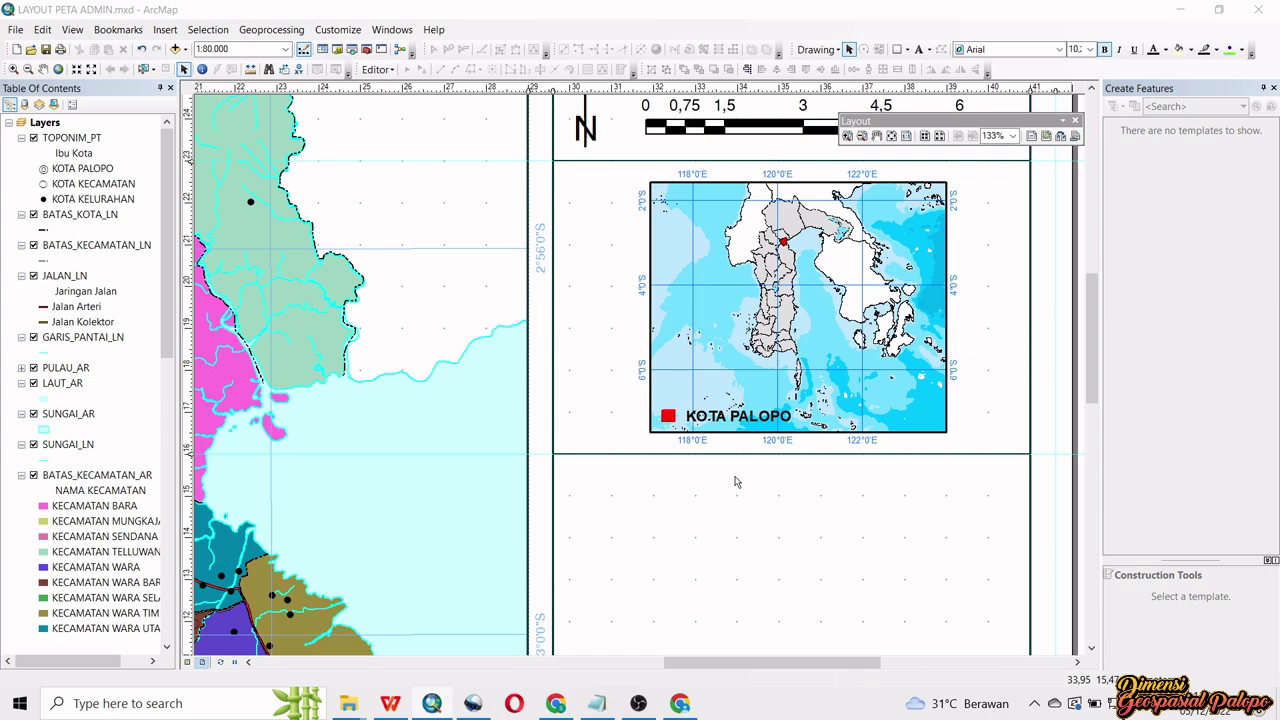
- Start a new legend for the main map frame and clear all of its preset legend items
scroll(735, 482, down, 3)
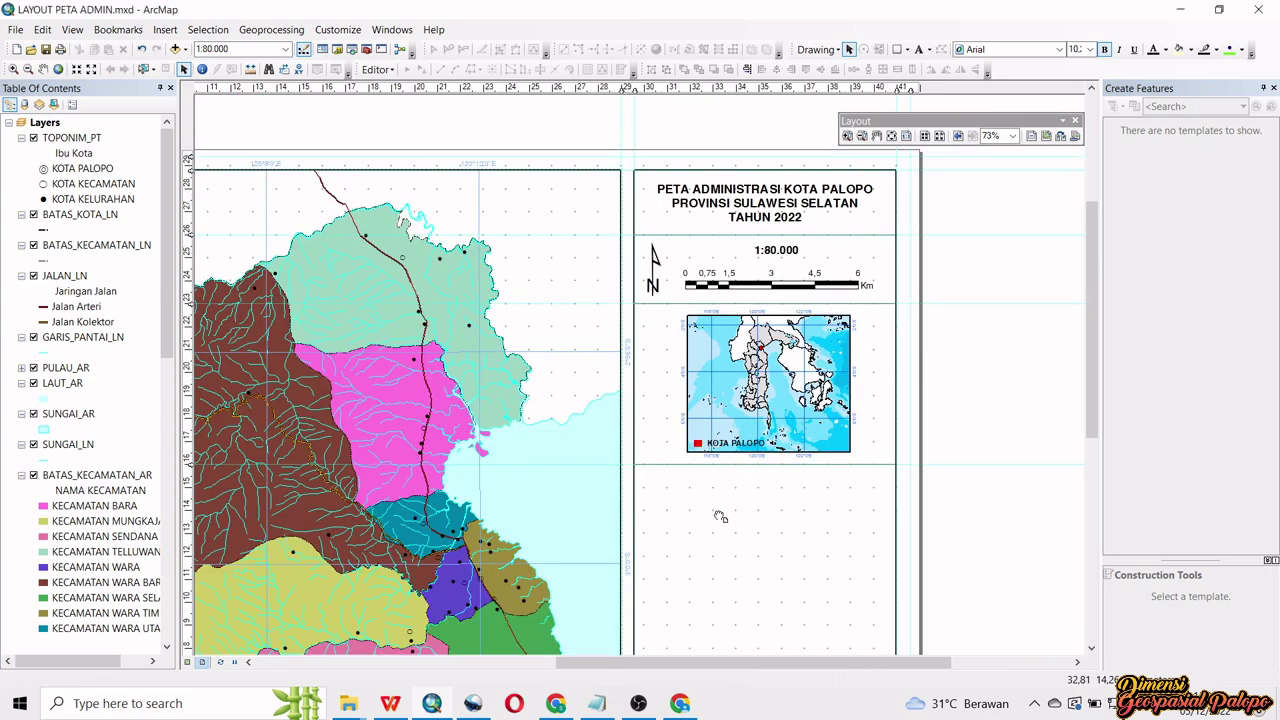
scroll(710, 500, down, 2)
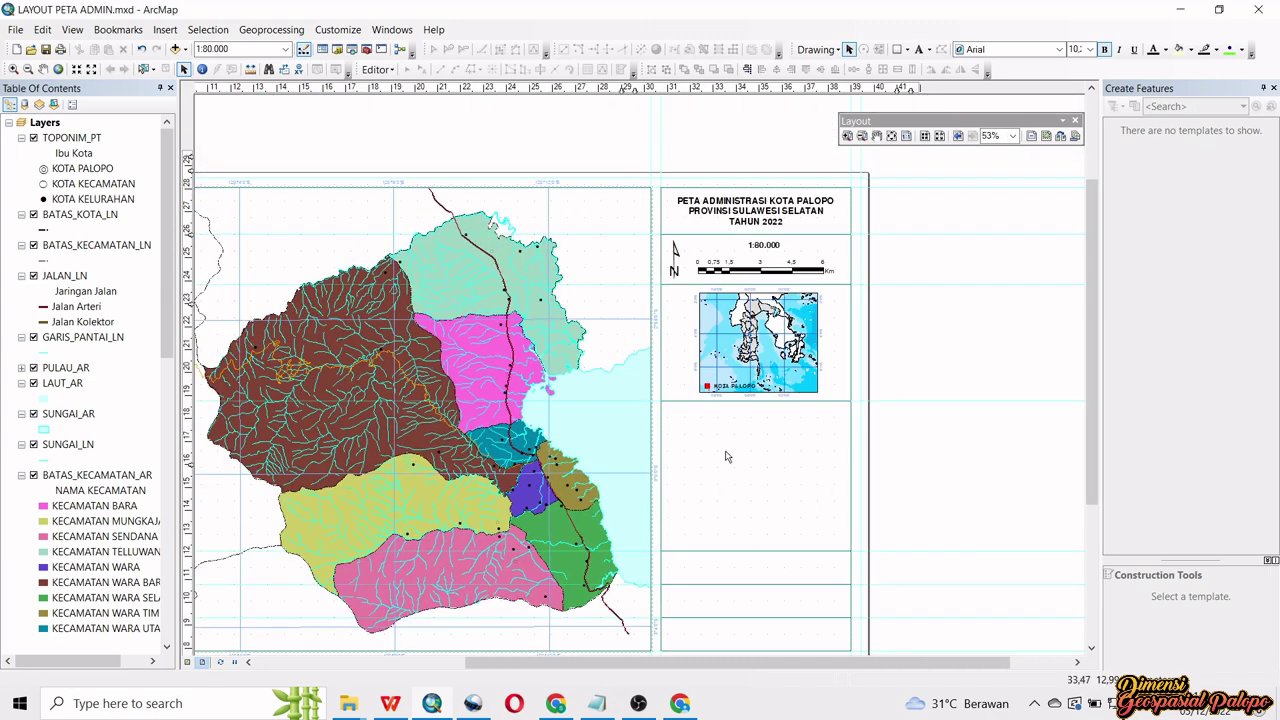
drag(626, 457, 688, 438)
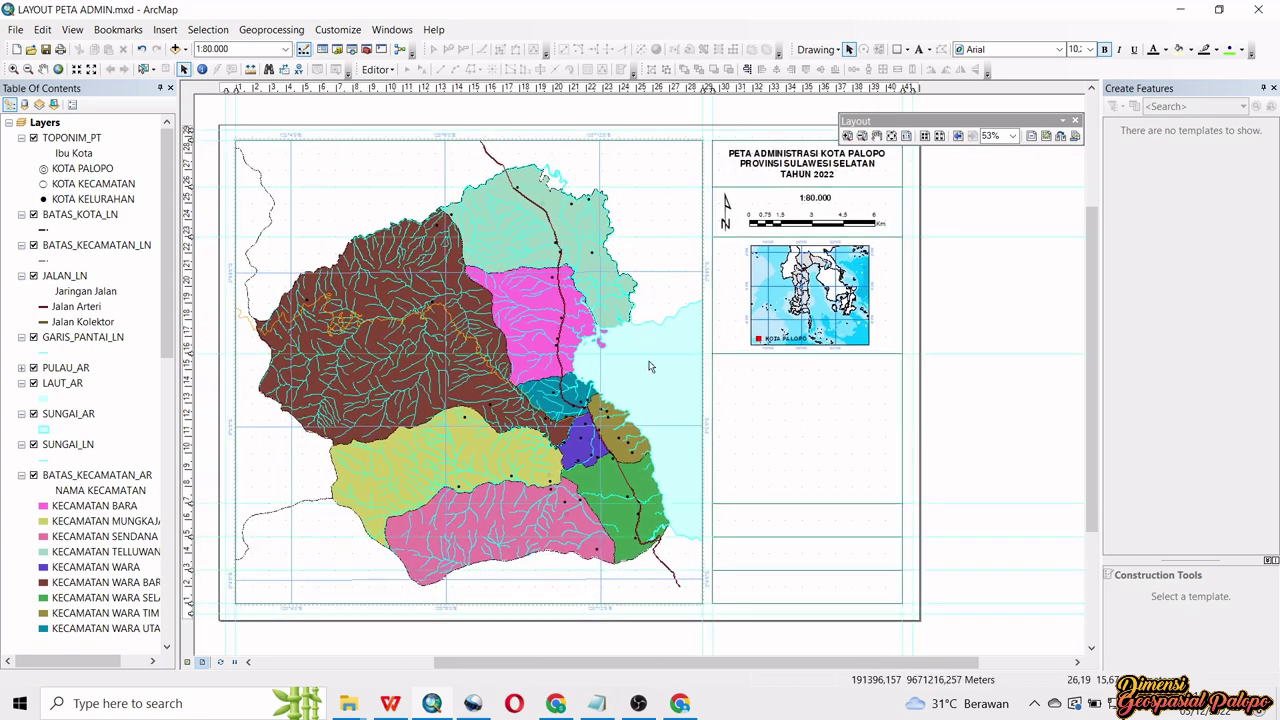
click(585, 378)
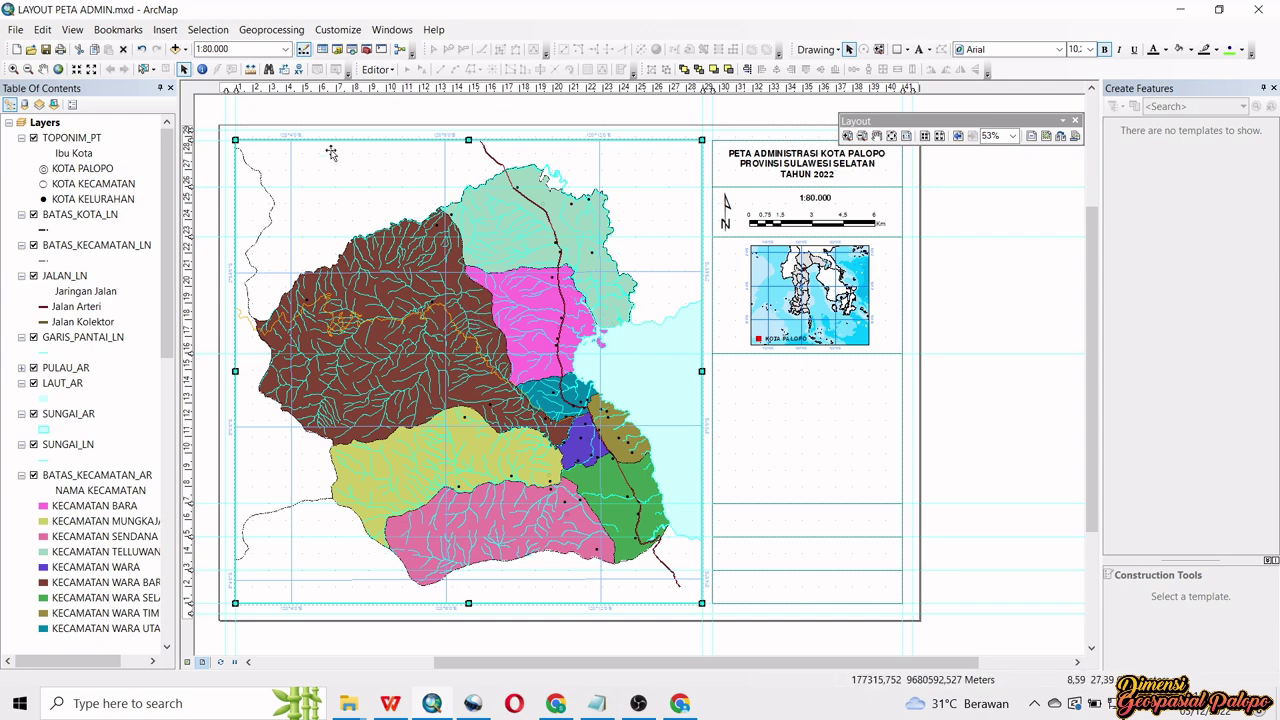
click(163, 30)
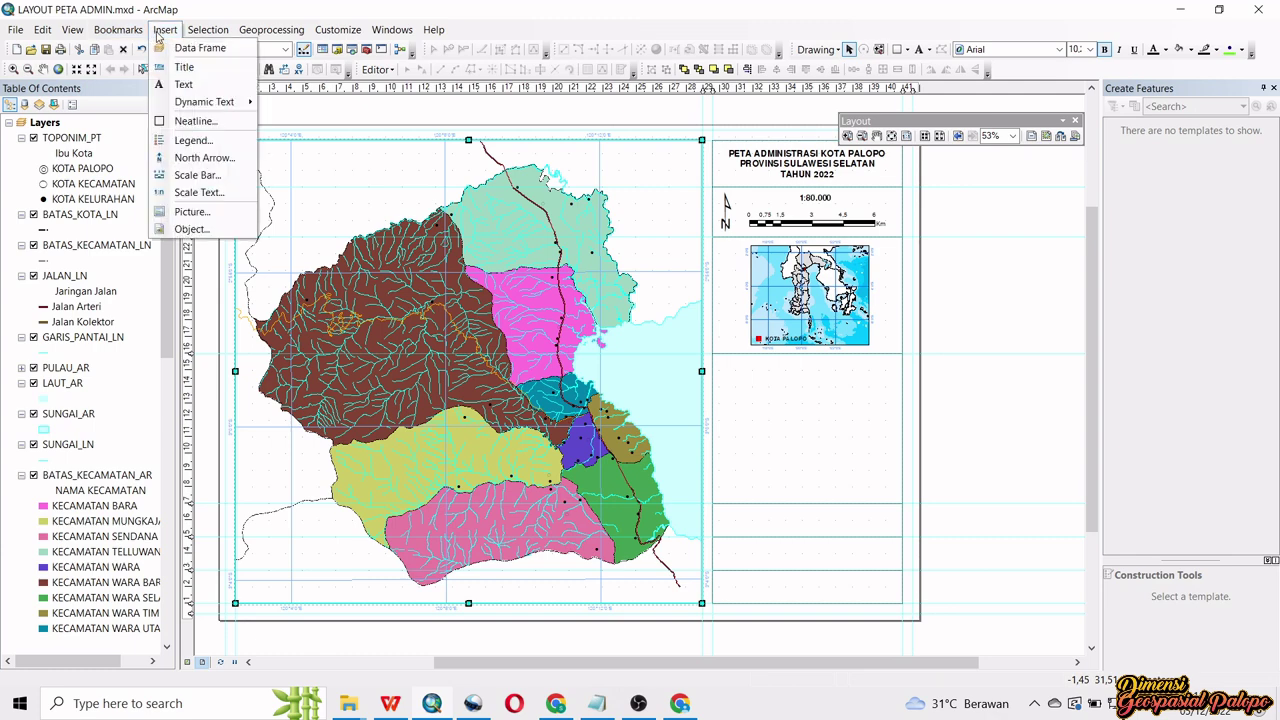
click(190, 140)
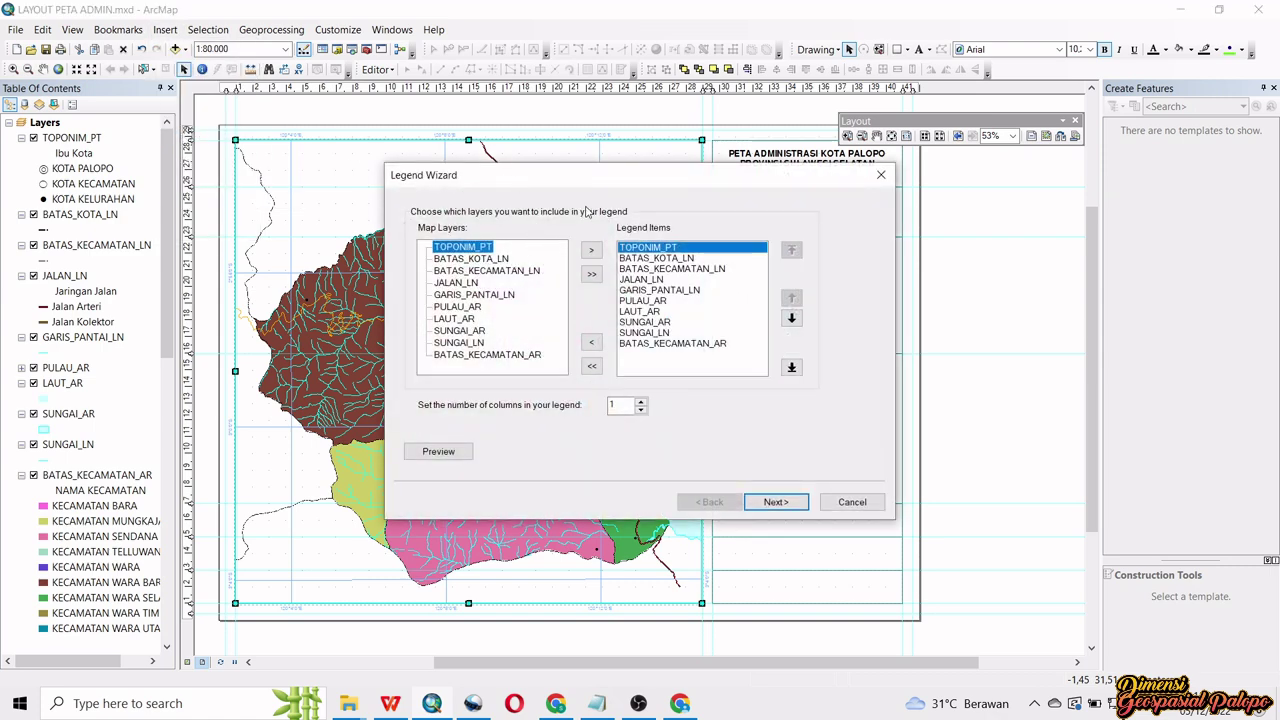
click(591, 367)
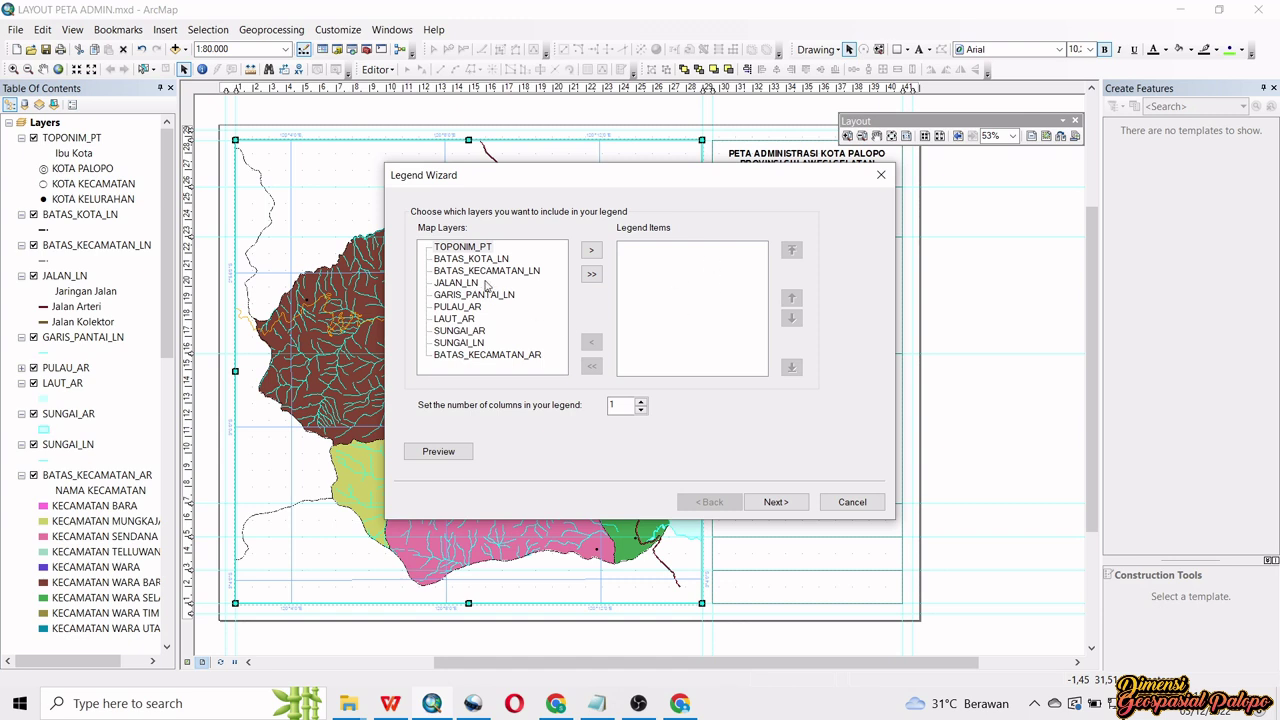
- Add TOPONIM_PT, BATAS_KOTA_LN, BATAS_KECAMATAN_LN, JALAN_LN, GARIS_PANTAI_LN, SUNGAI_LN and BATAS_KECAMATAN_AR as the legend items
click(481, 249)
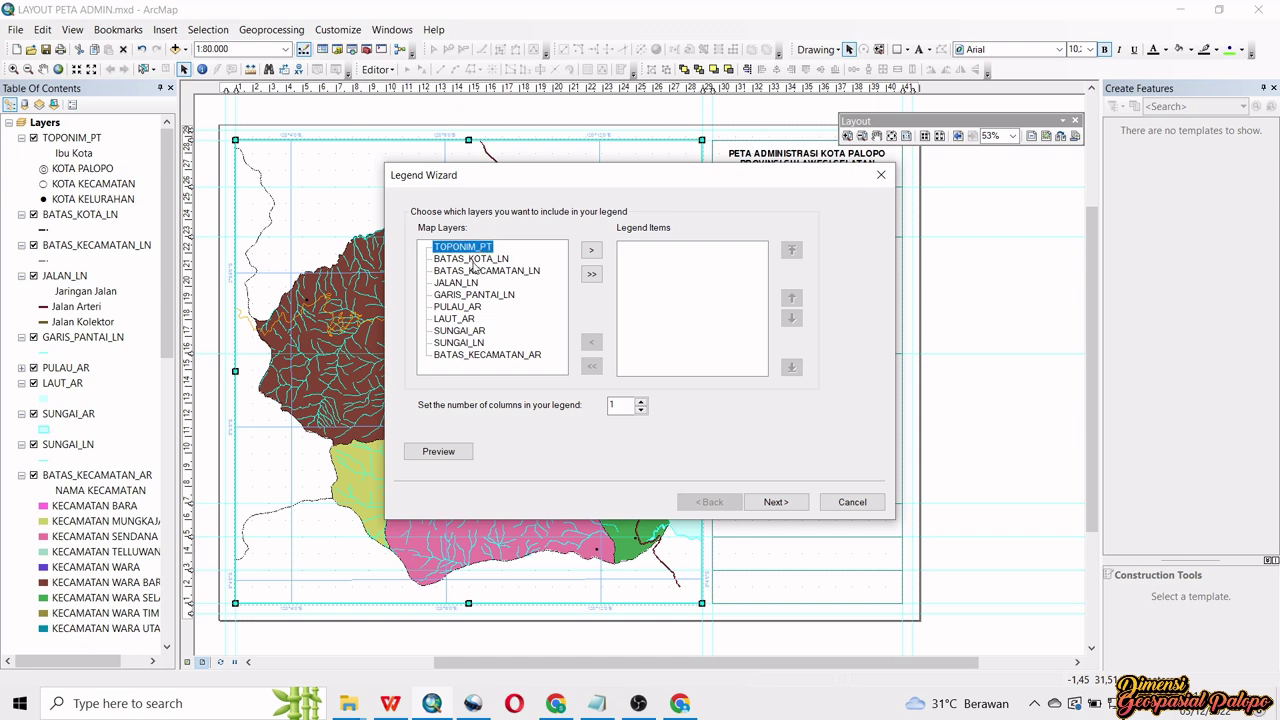
shift+click(494, 262)
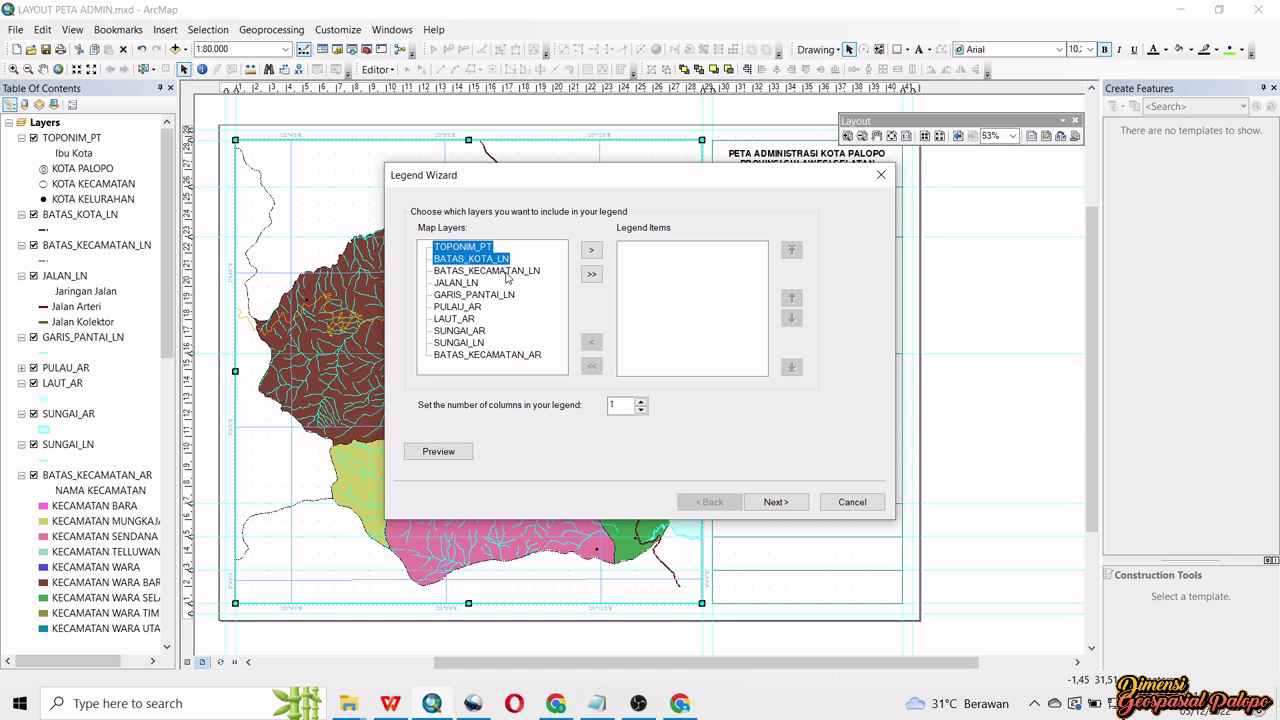
shift+click(507, 272)
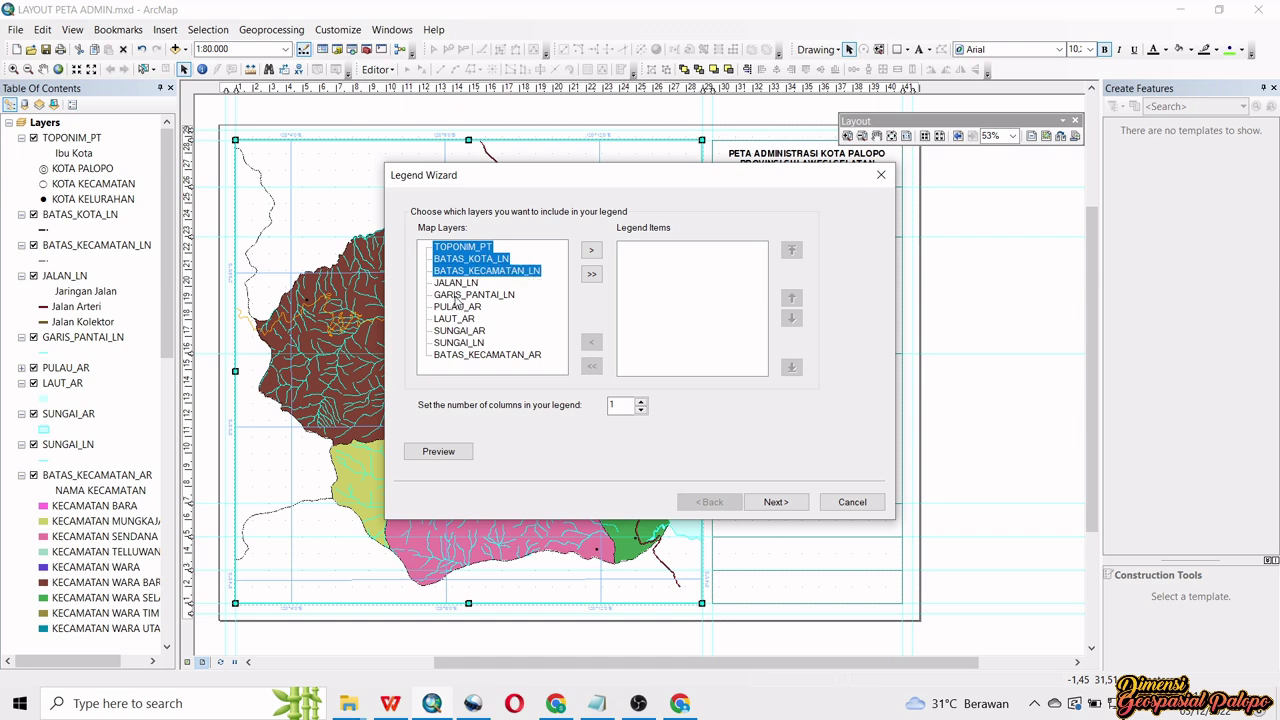
shift+click(466, 284)
shift+click(484, 297)
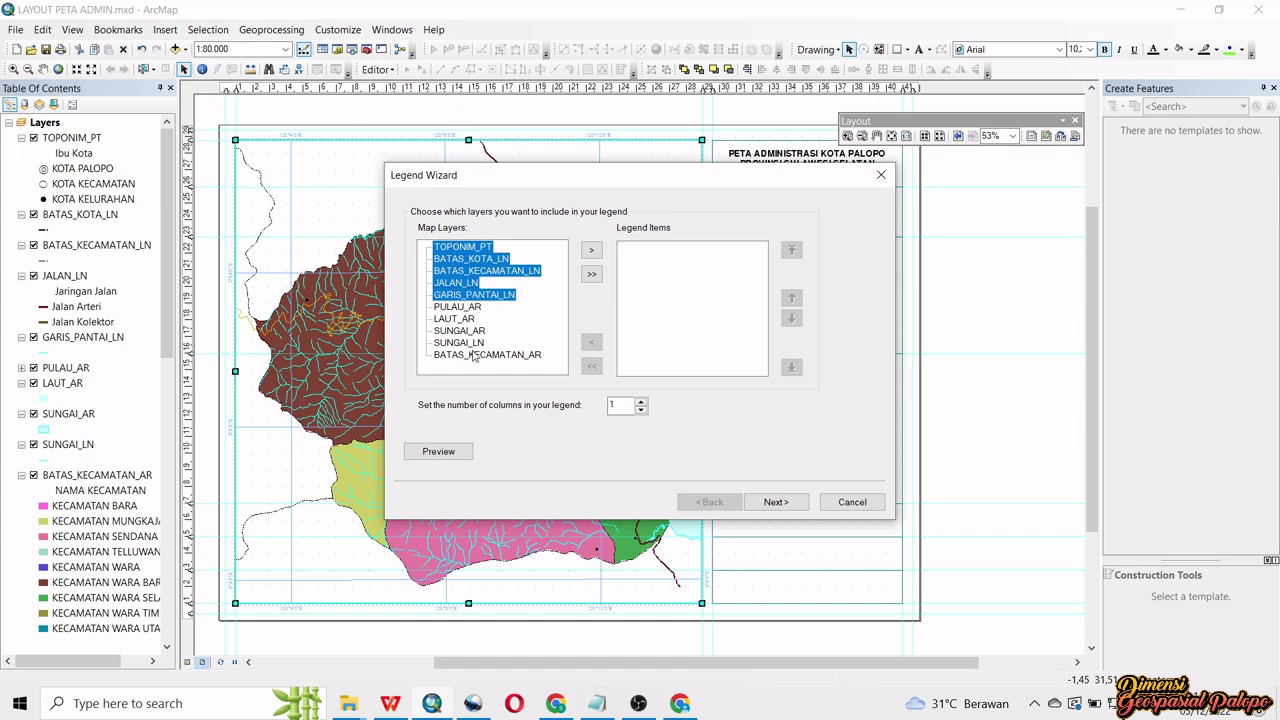
ctrl+click(469, 344)
ctrl+click(503, 356)
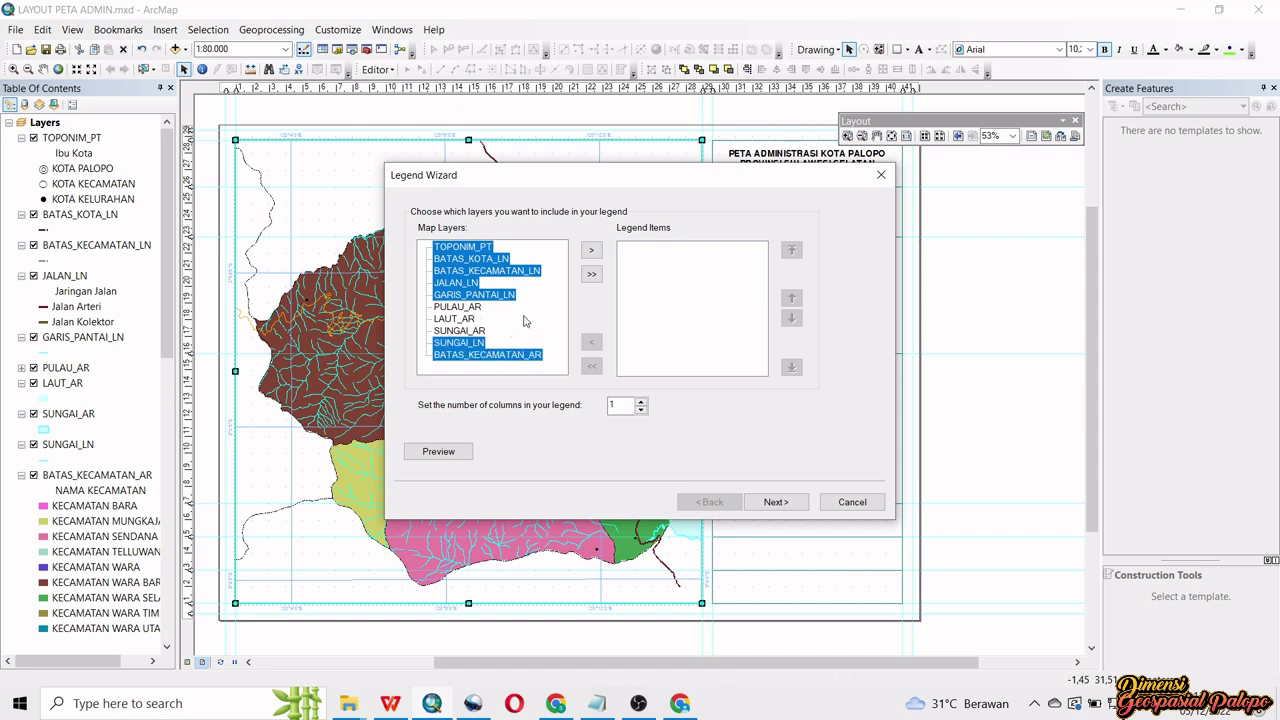
click(592, 251)
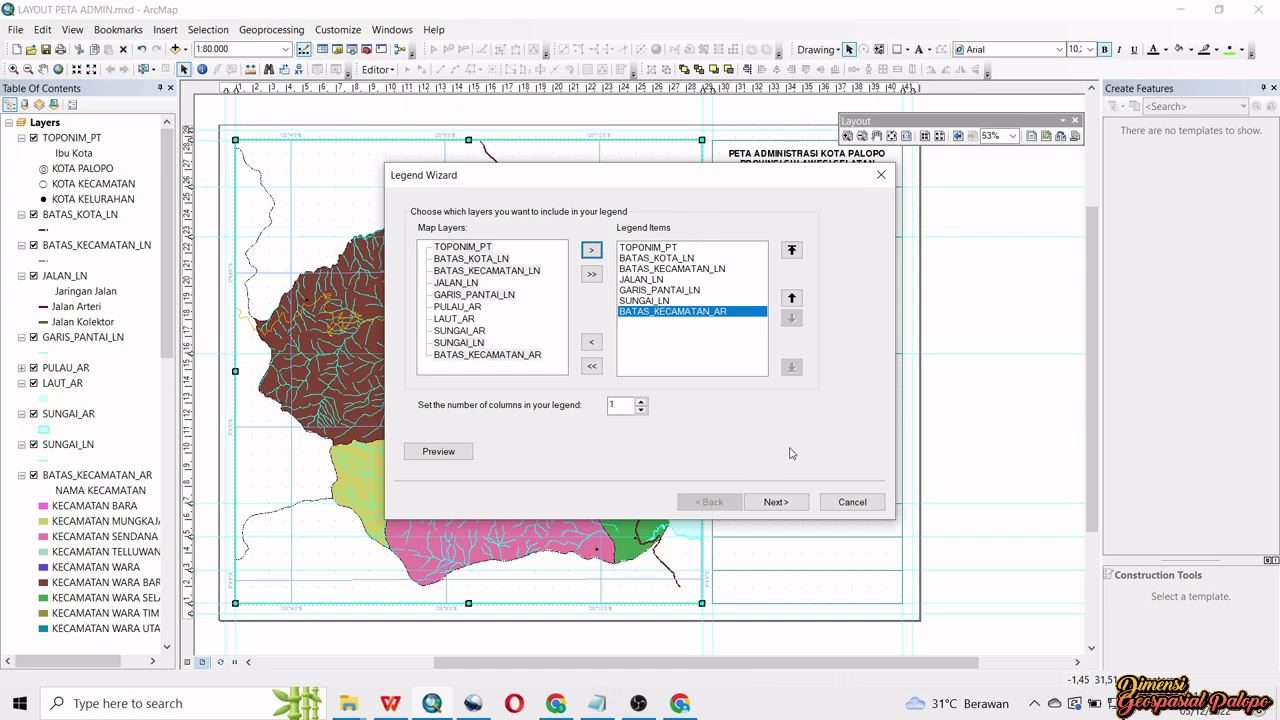
click(790, 502)
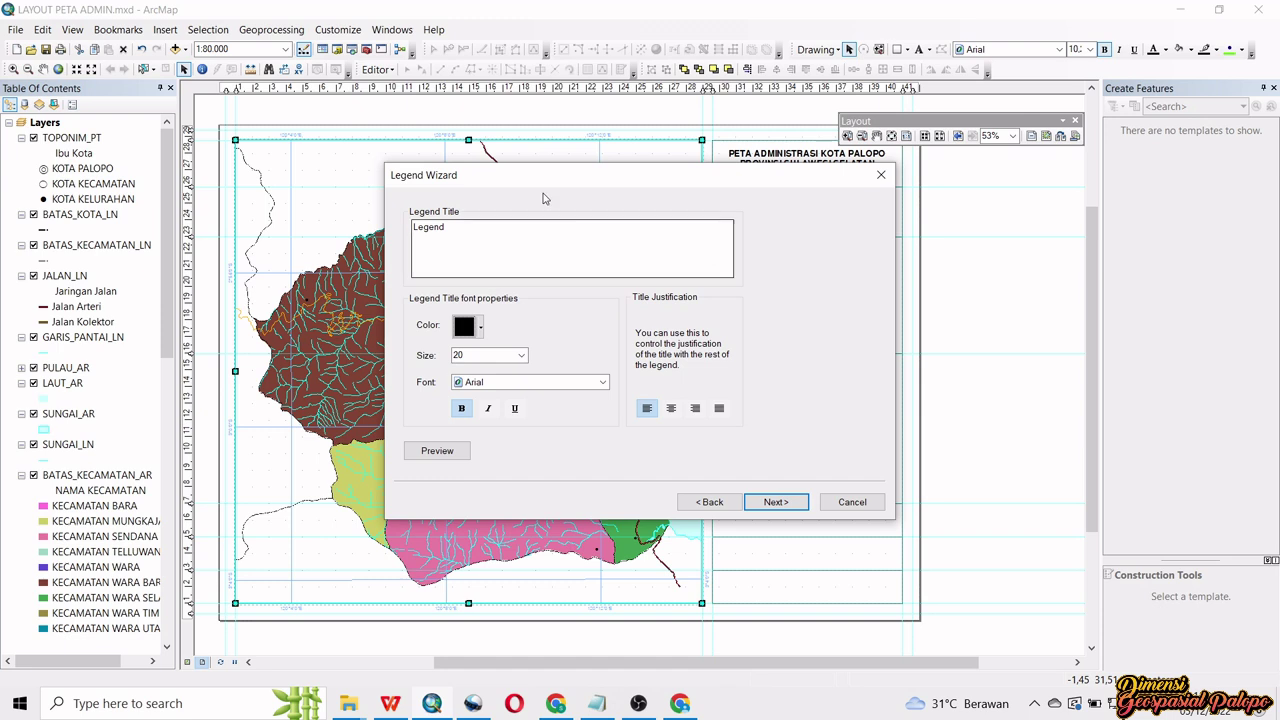
- Set the legend title to "LEGENDA" with size 13 and the SansSerif font
double_click(455, 226)
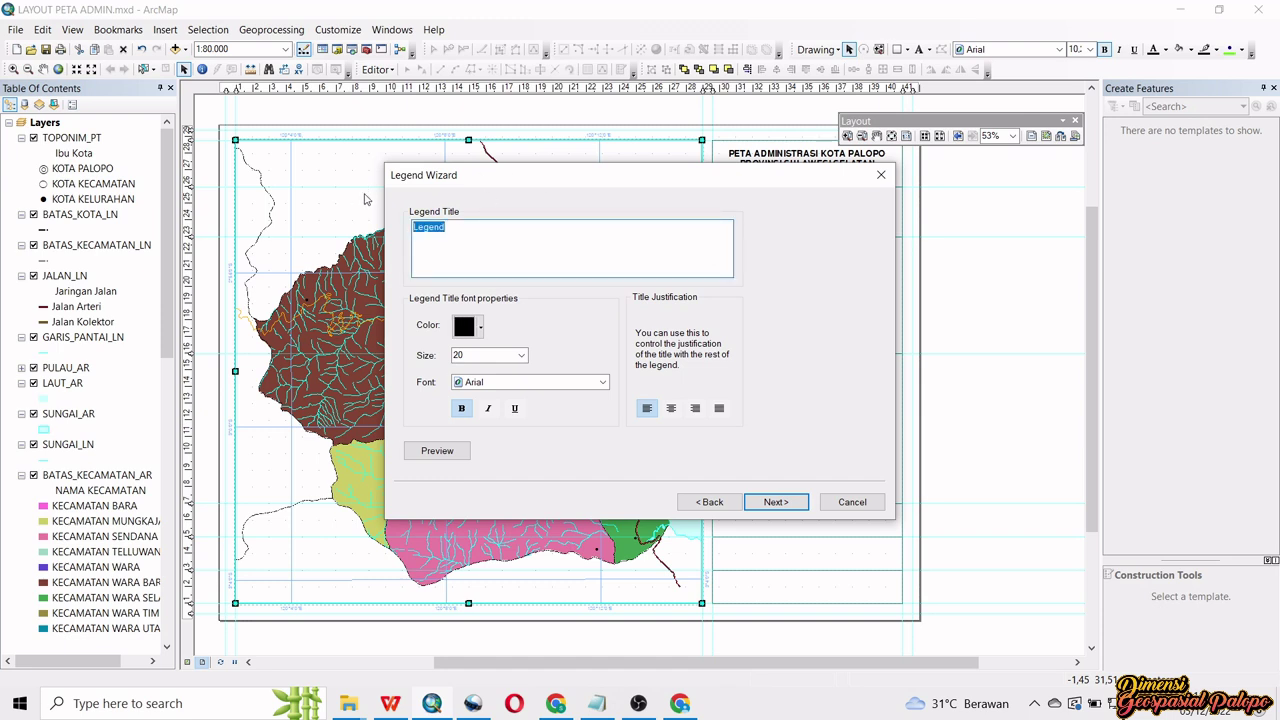
text(LEGENDA)
click(521, 355)
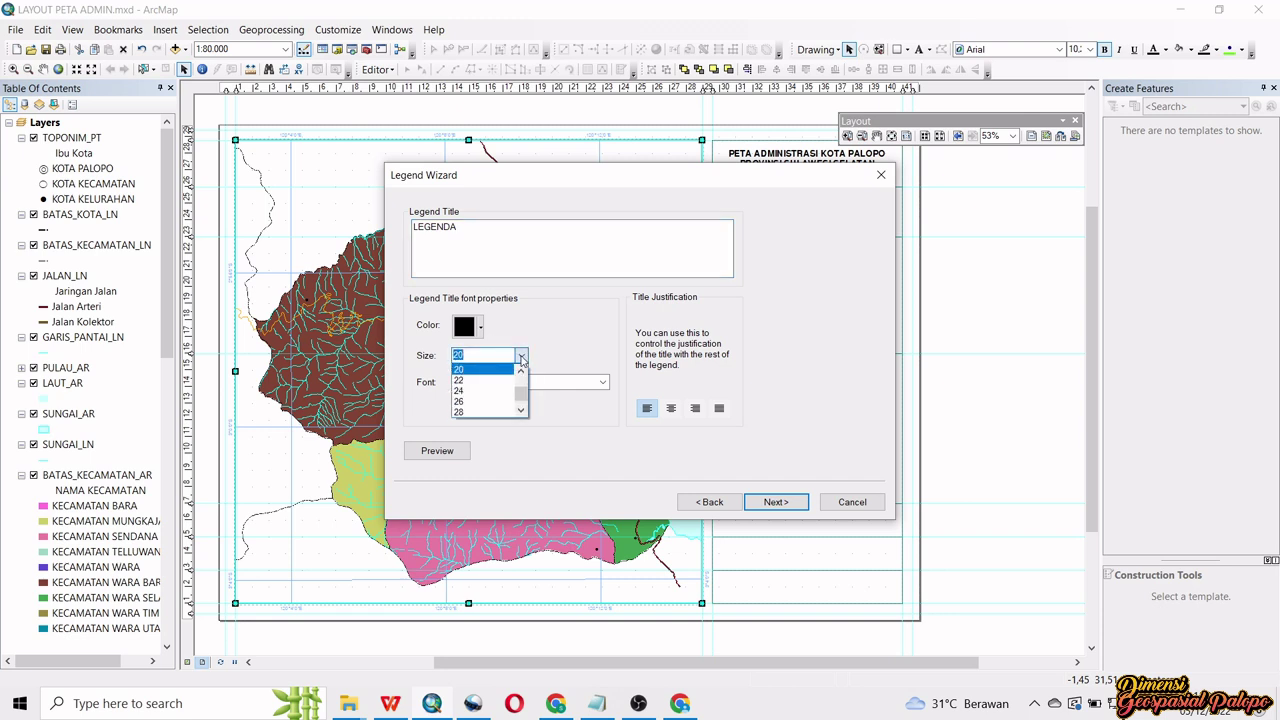
text(13)
key(BackSpace)
key(BackSpace)
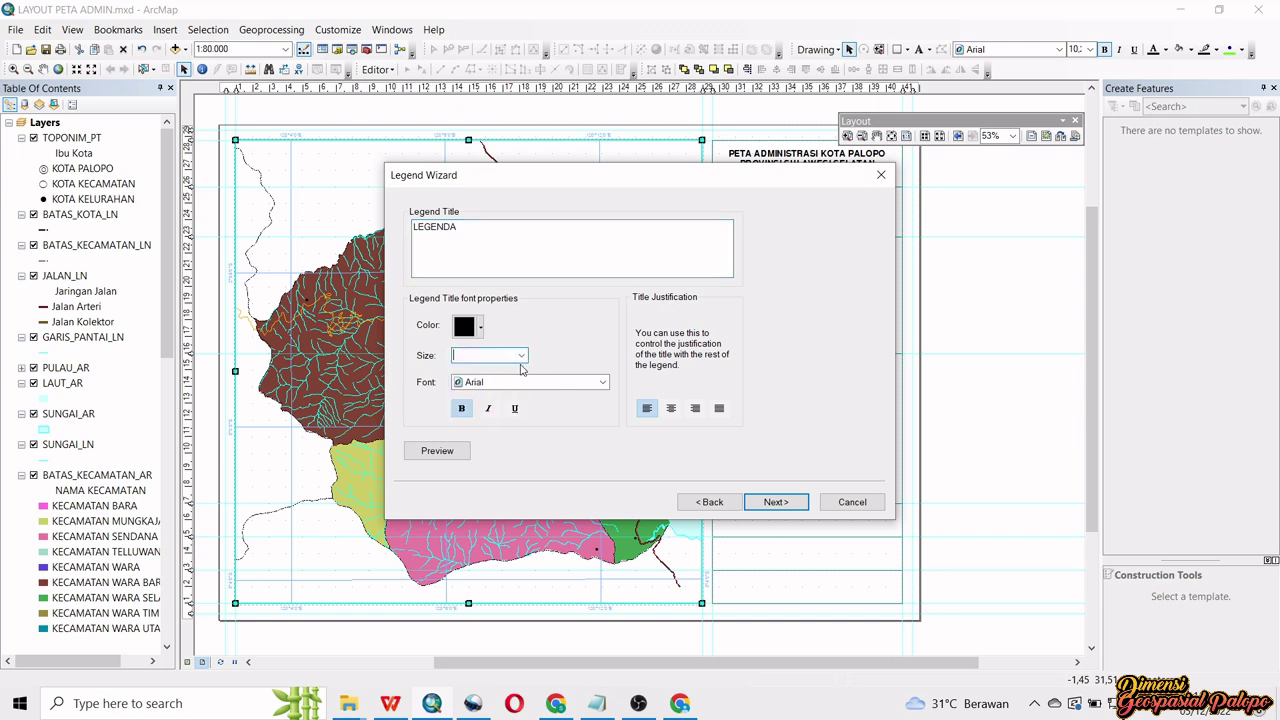
text(13)
click(518, 382)
key(s)
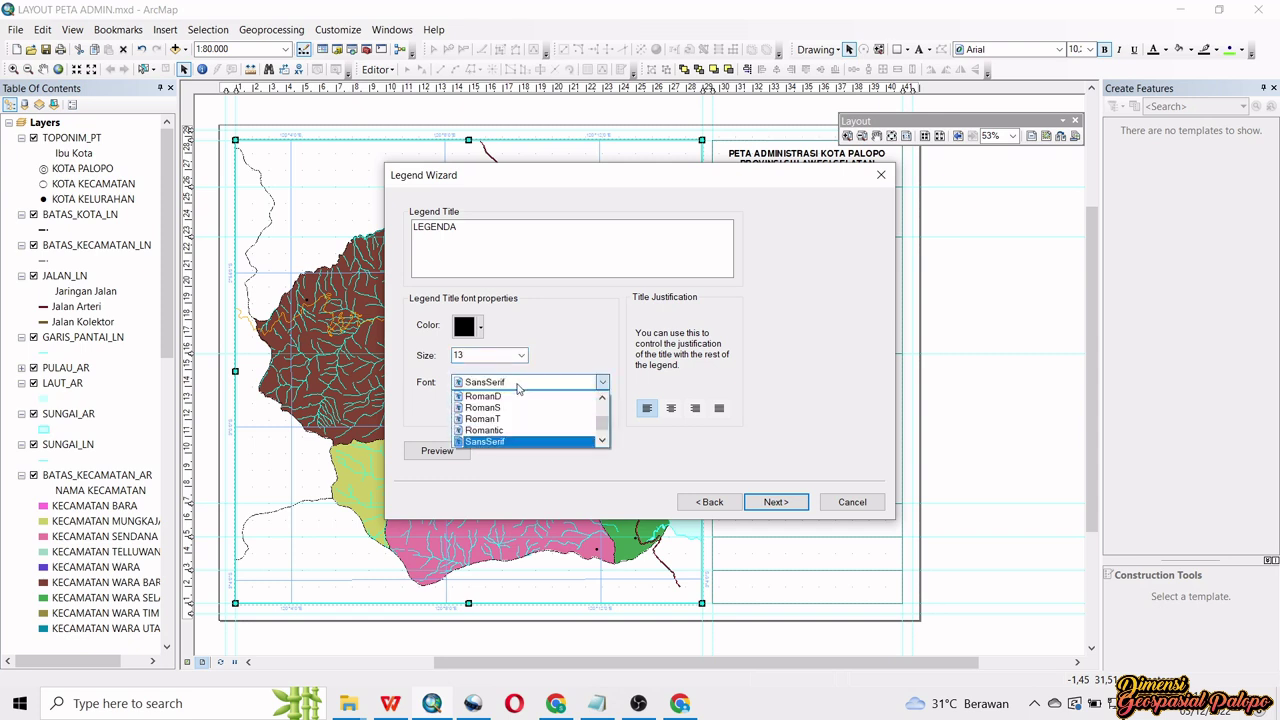
click(518, 386)
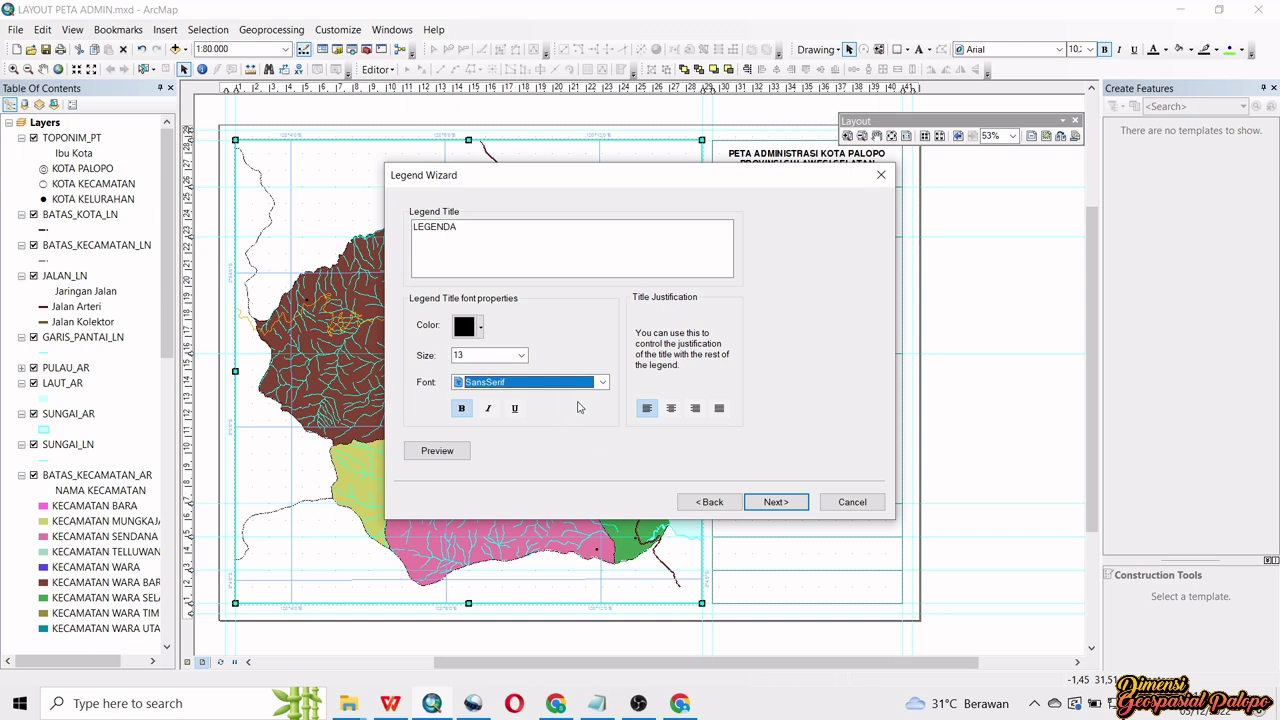
- Create the legend with the default frame, patch and spacing settings and place it just outside the page's right edge
click(772, 505)
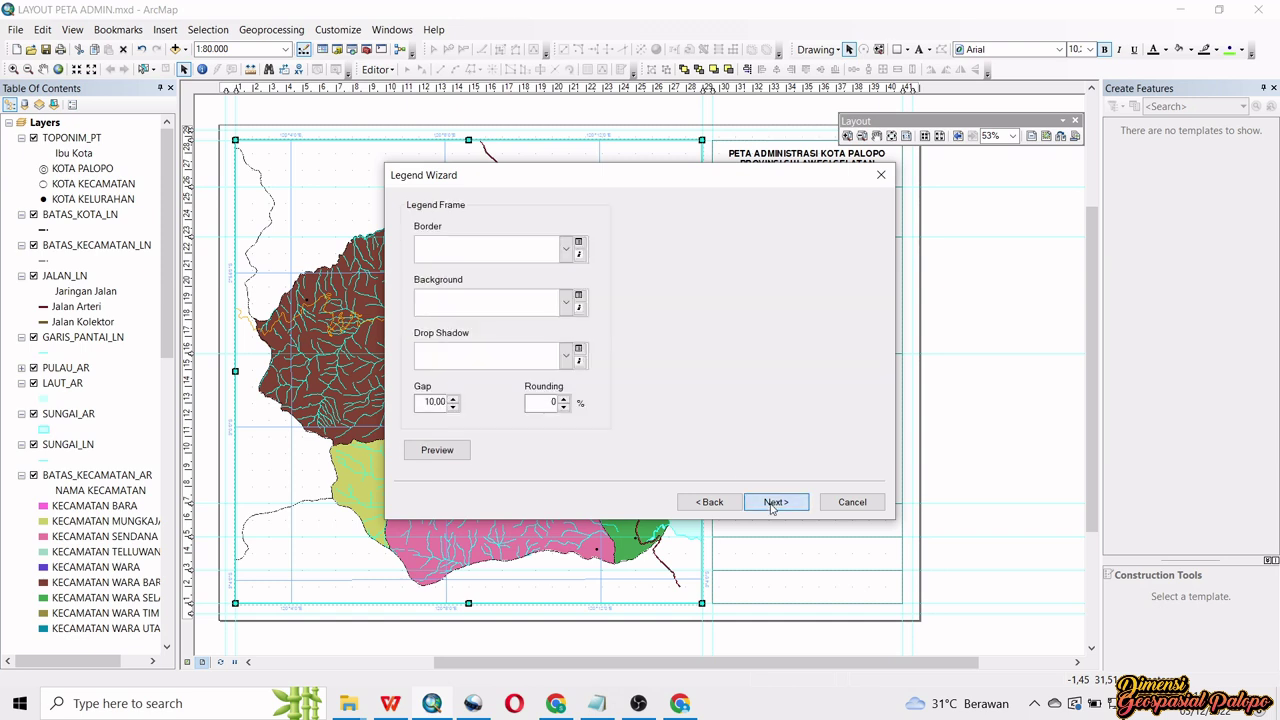
click(773, 503)
click(775, 503)
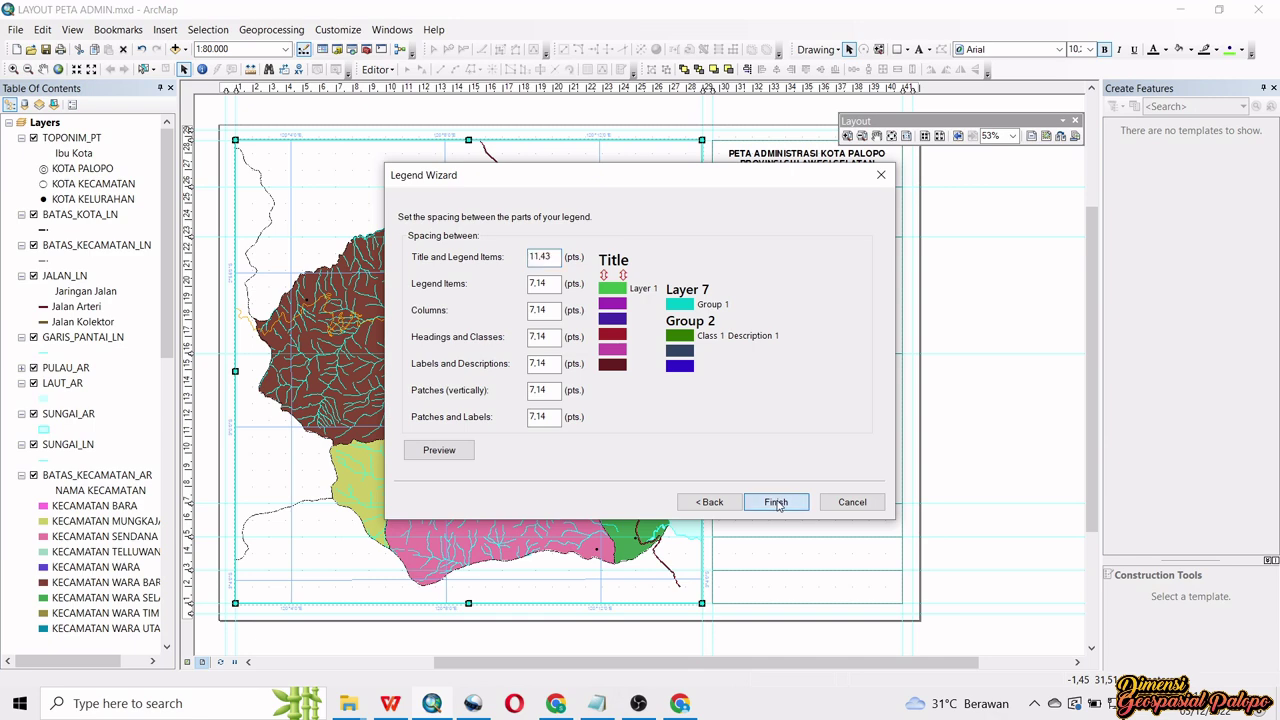
click(776, 502)
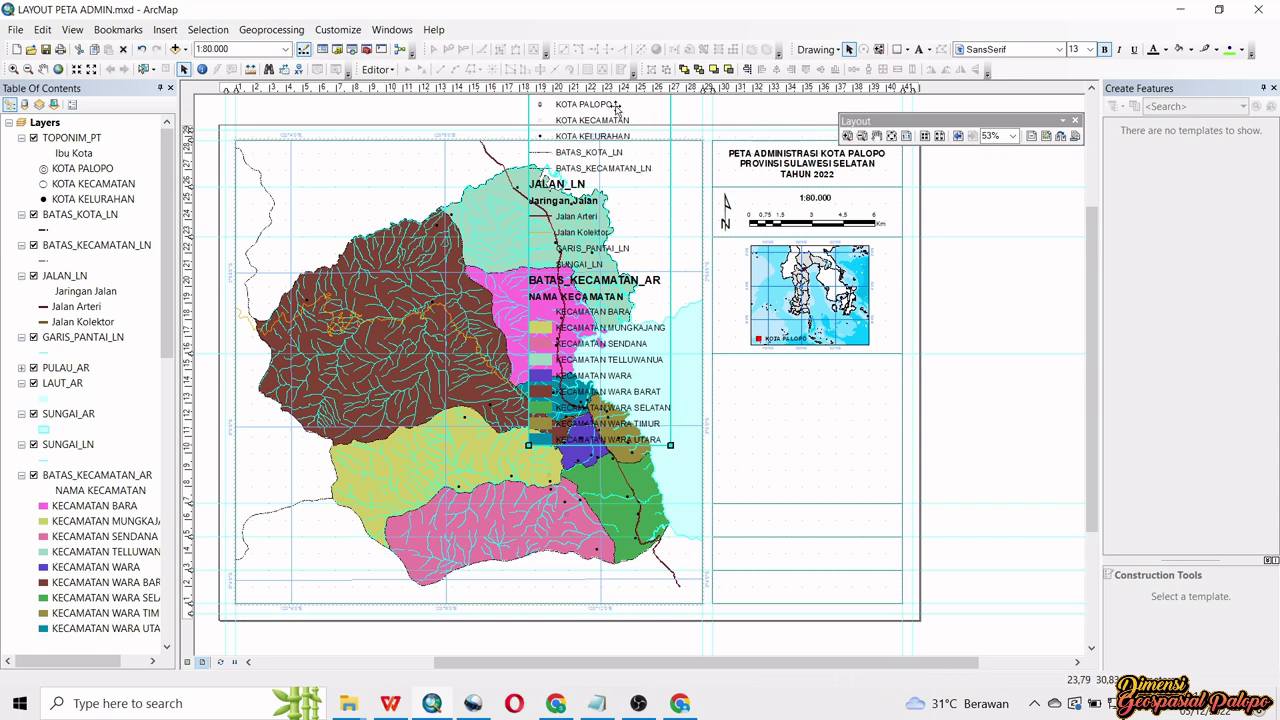
drag(617, 107, 674, 186)
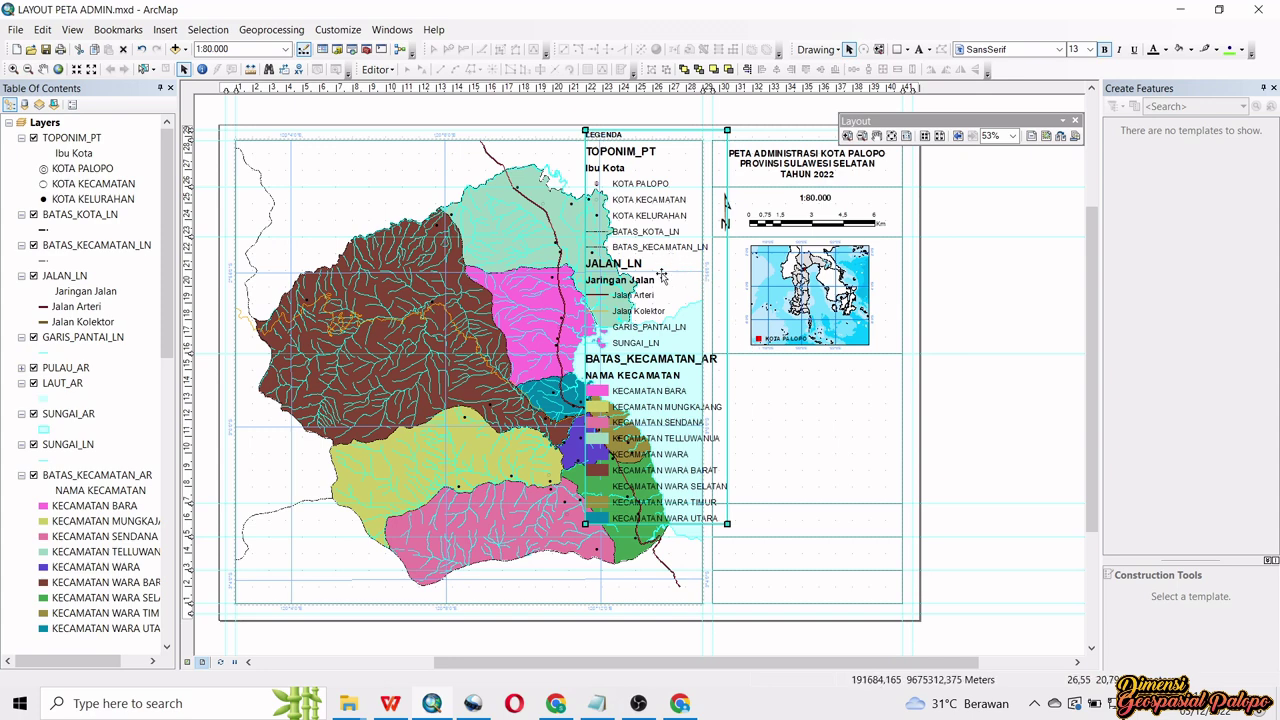
drag(651, 277, 998, 333)
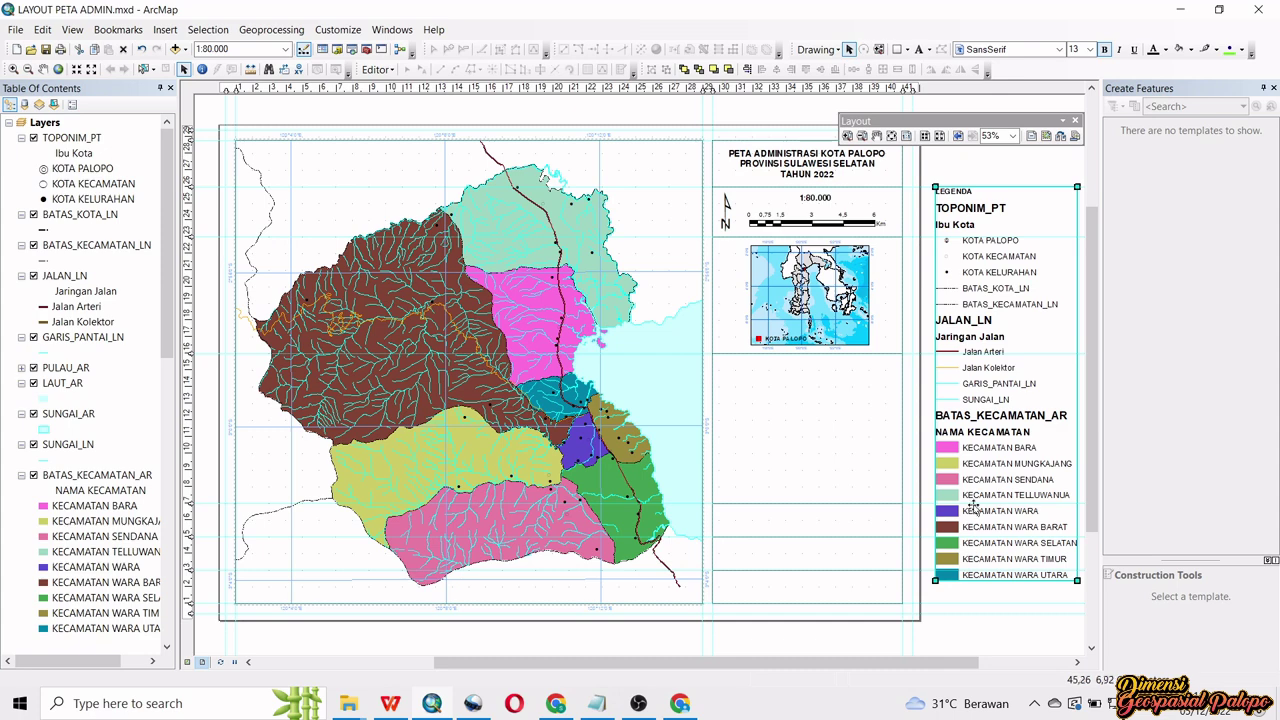
- In the legend's properties, move BATAS_KOTA_LN and BATAS_KECAMATAN_LN above TOPONIM_PT in the legend item order
double_click(996, 361)
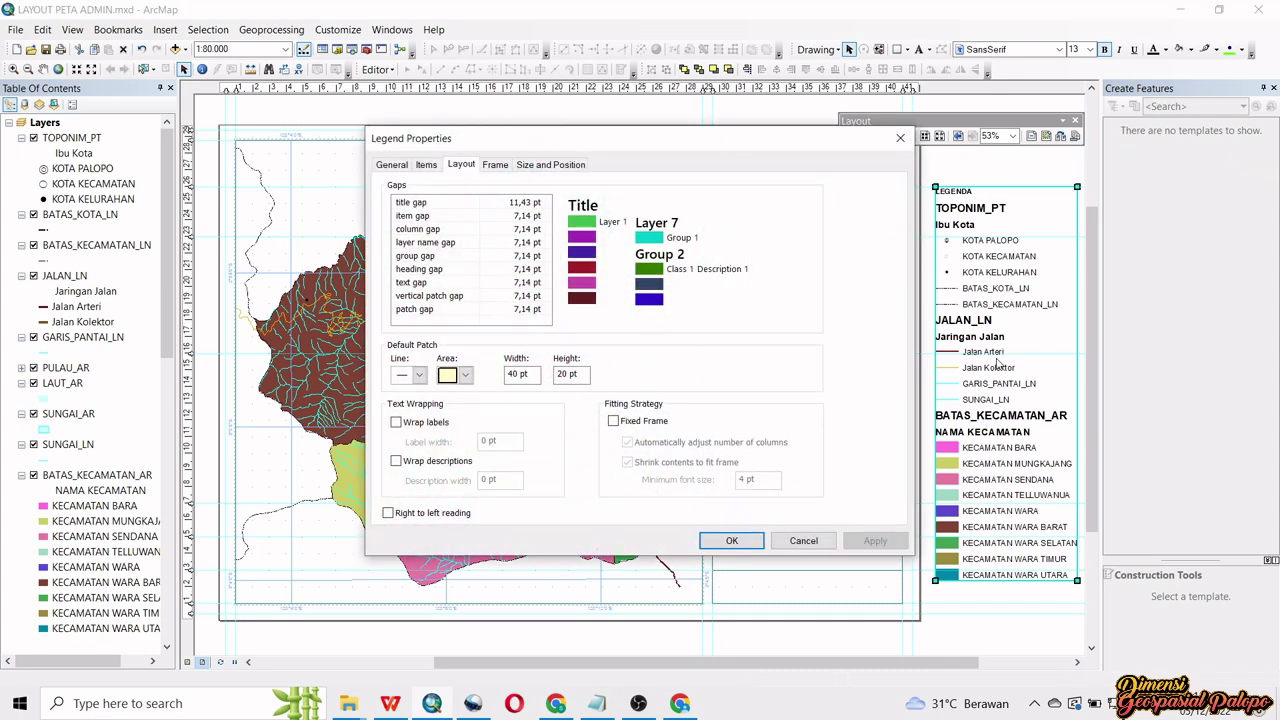
click(392, 165)
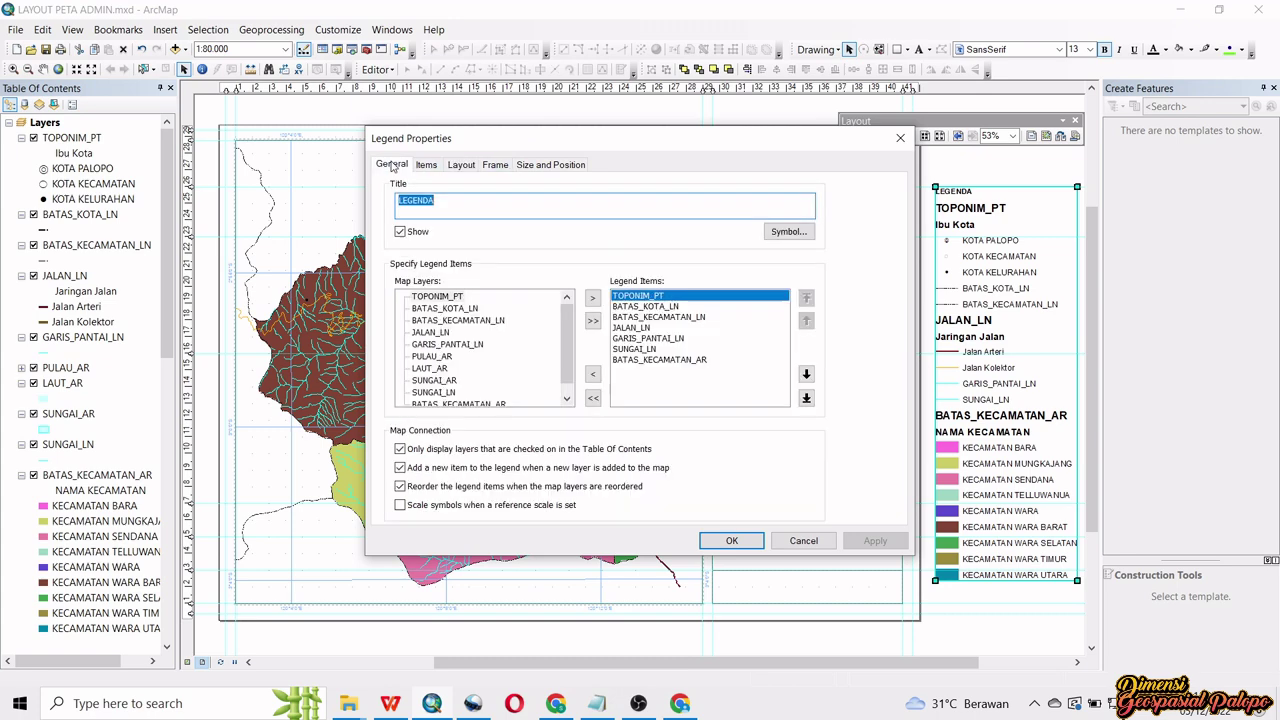
drag(562, 150, 698, 159)
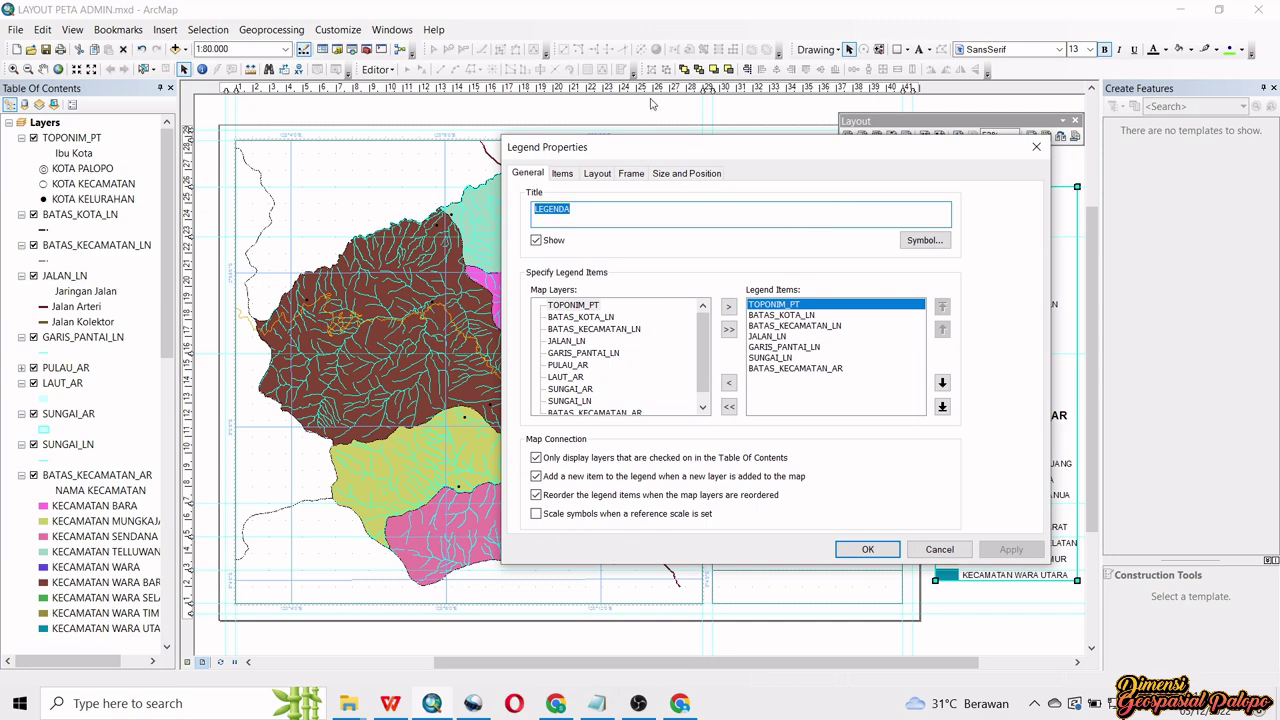
drag(623, 158, 366, 120)
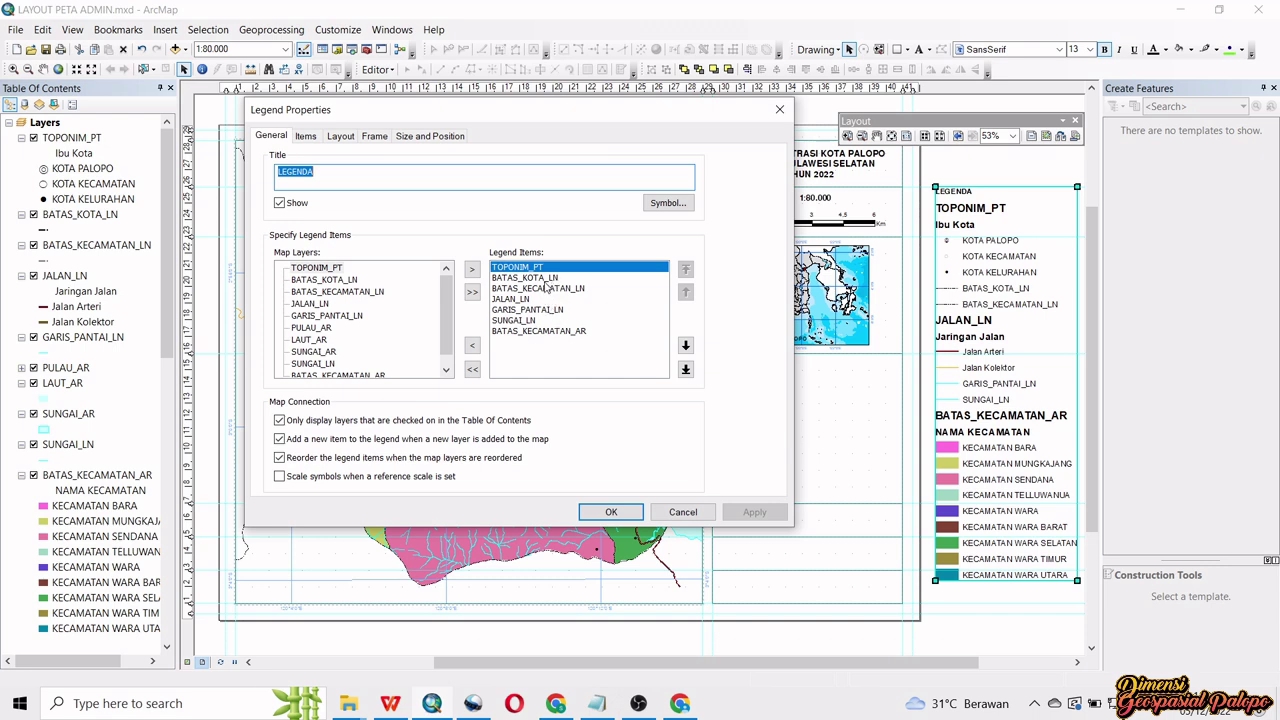
click(538, 278)
click(685, 294)
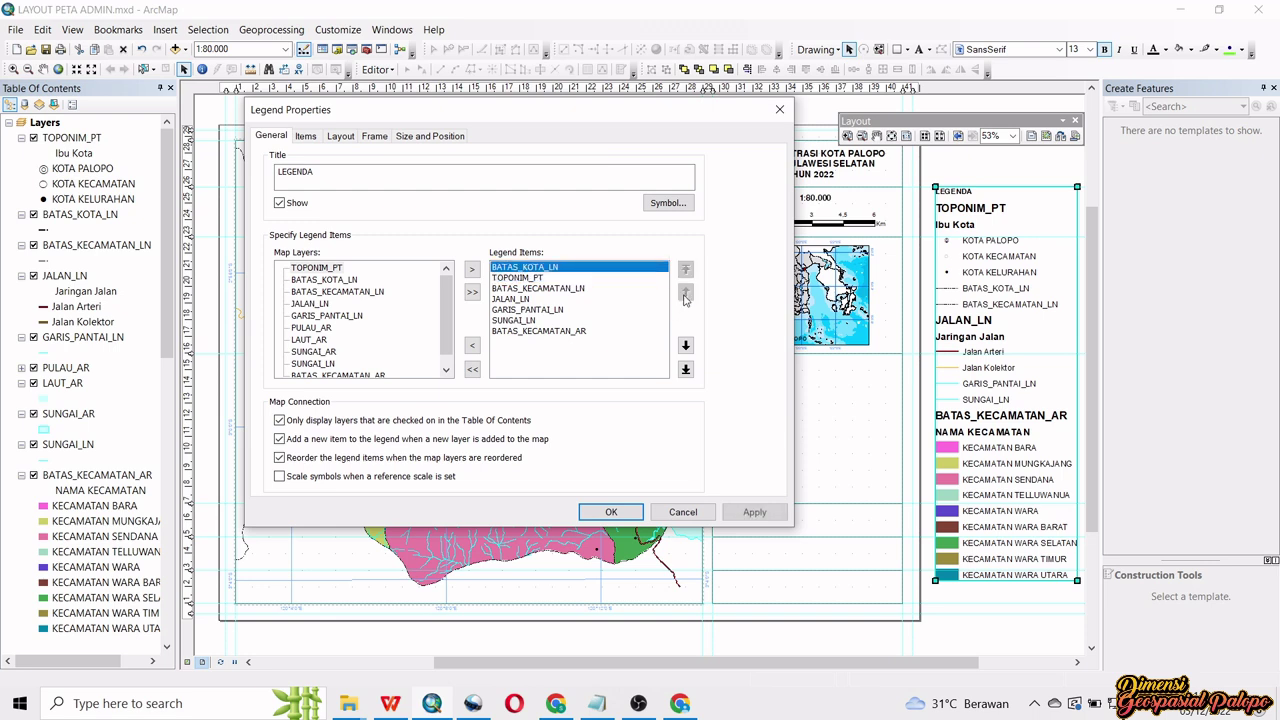
click(573, 289)
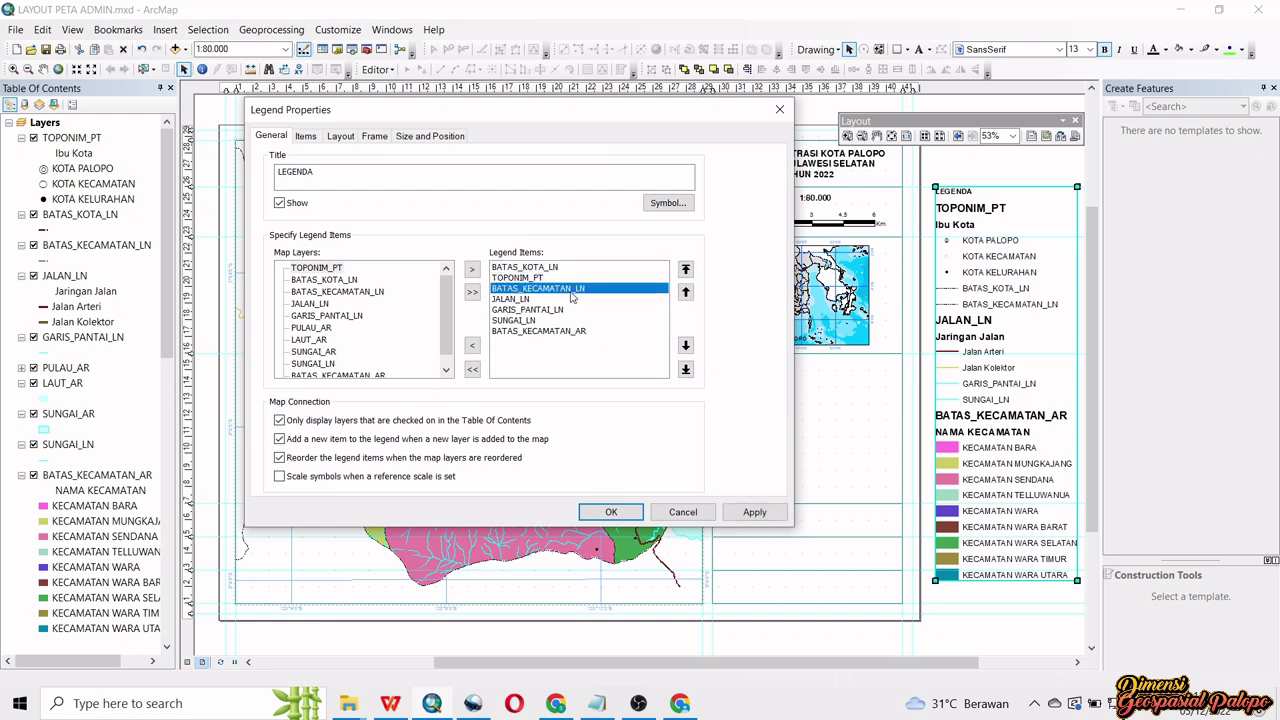
click(685, 292)
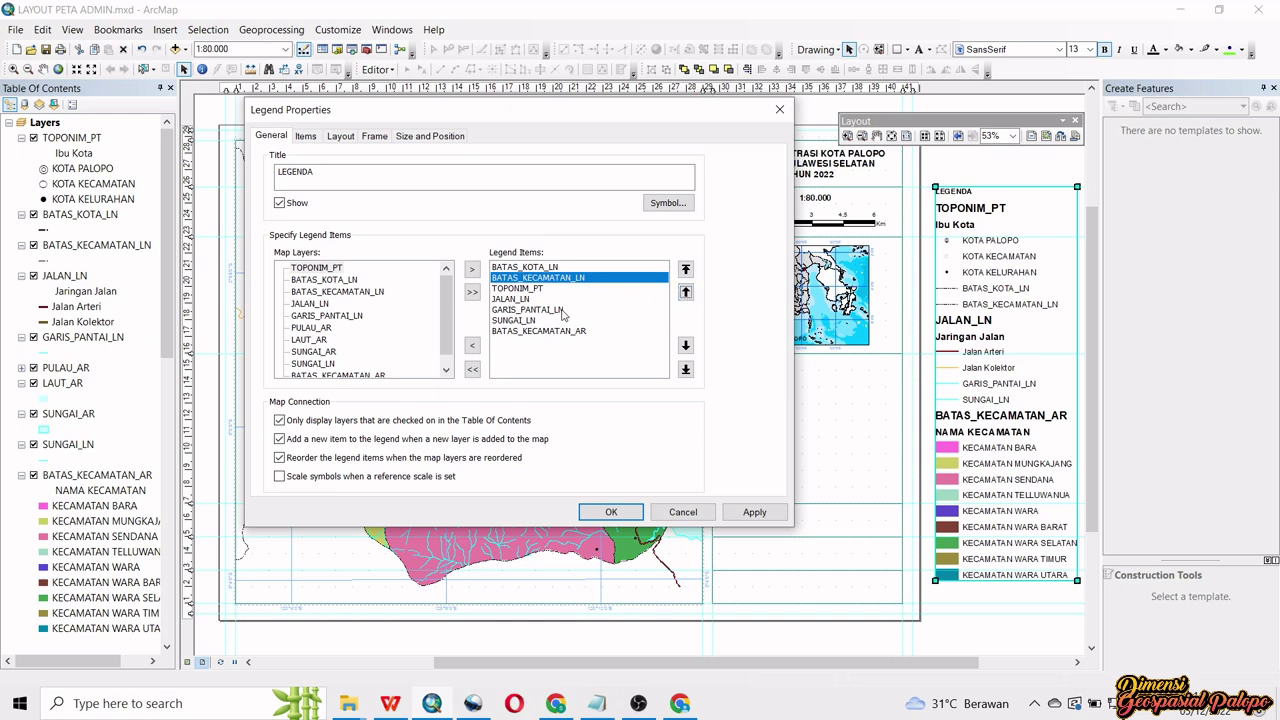
- Move SUNGAI_LN above GARIS_PANTAI_LN in the legend item order
click(537, 289)
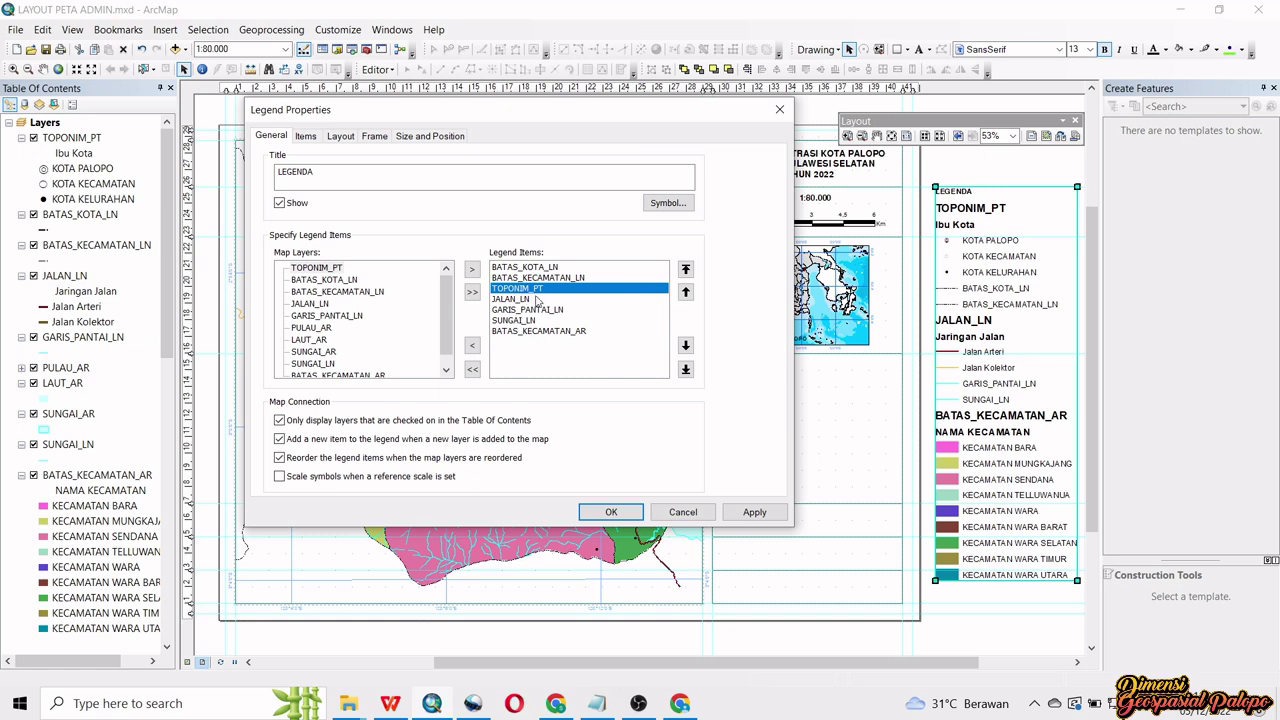
click(523, 299)
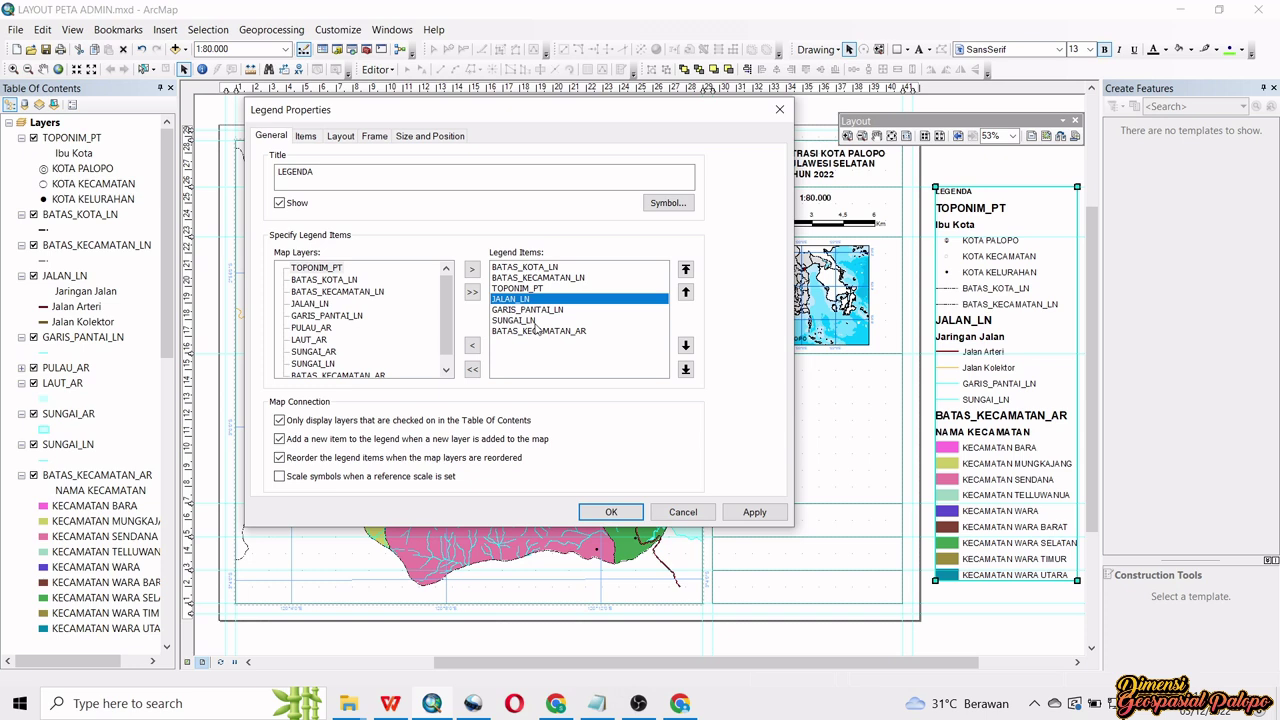
click(536, 321)
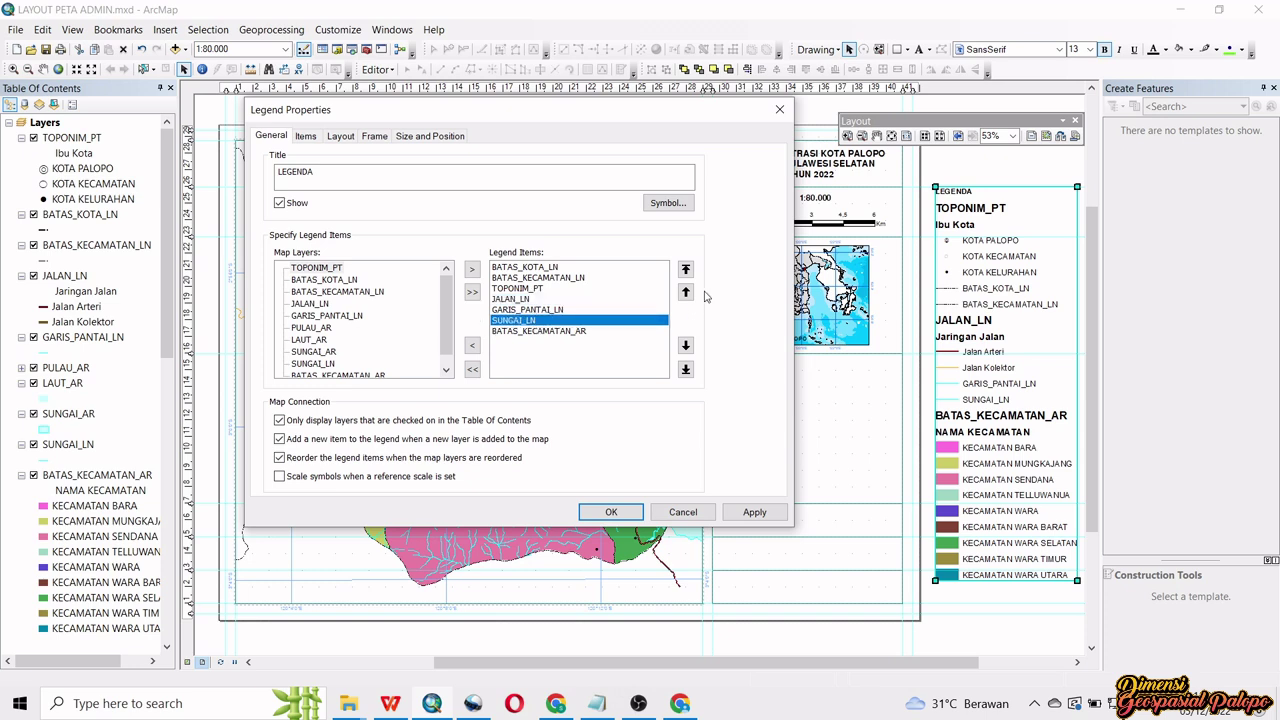
click(685, 292)
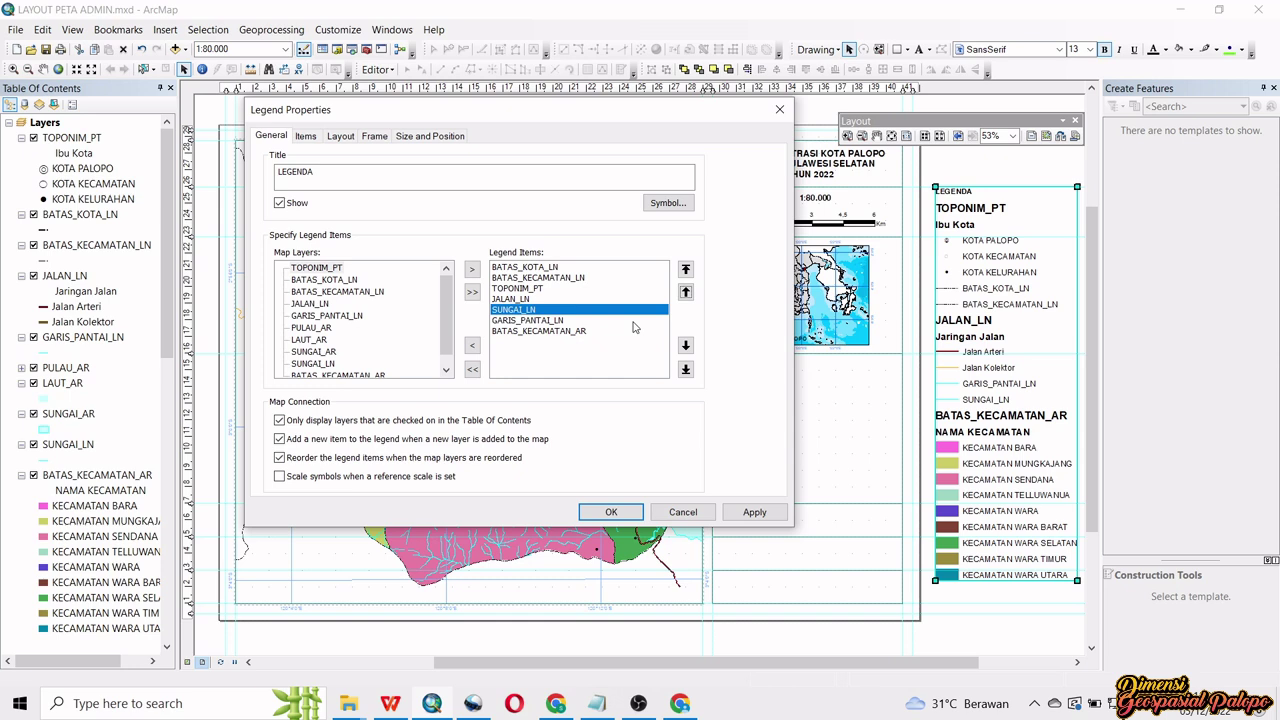
click(560, 321)
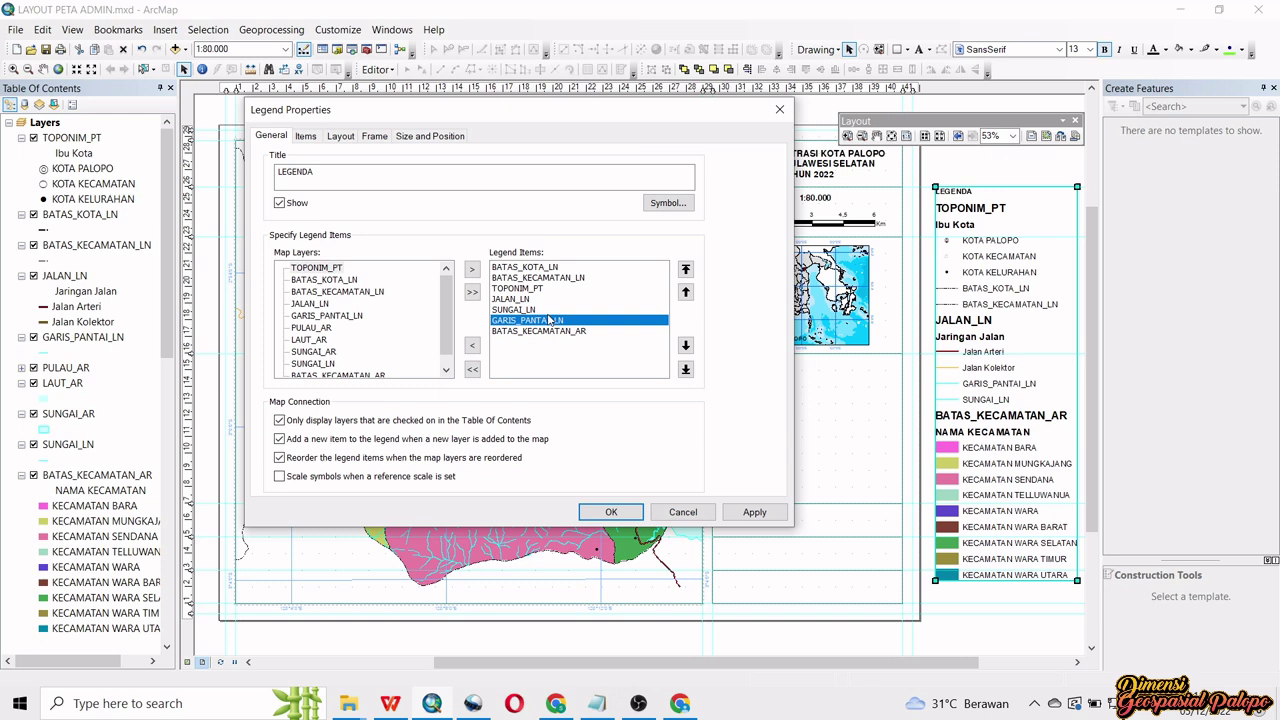
click(558, 334)
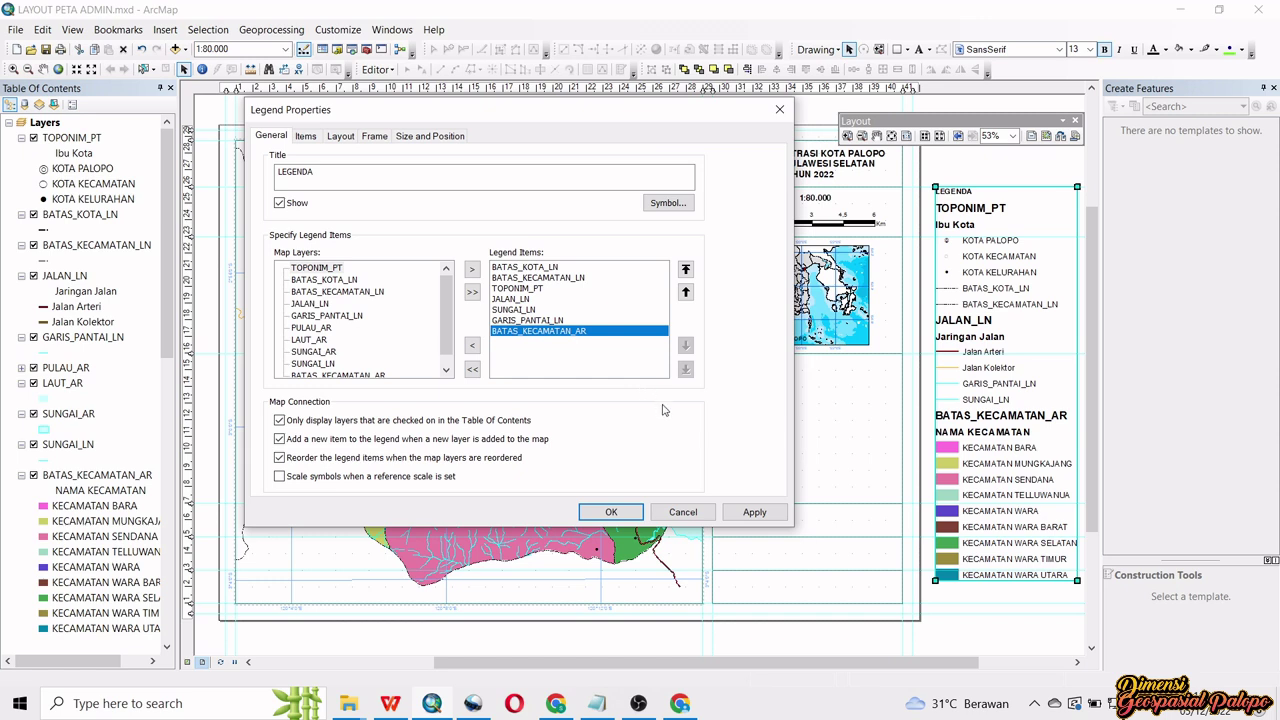
- Place the SUNGAI_LN item in a new legend column and apply the legend changes
click(314, 134)
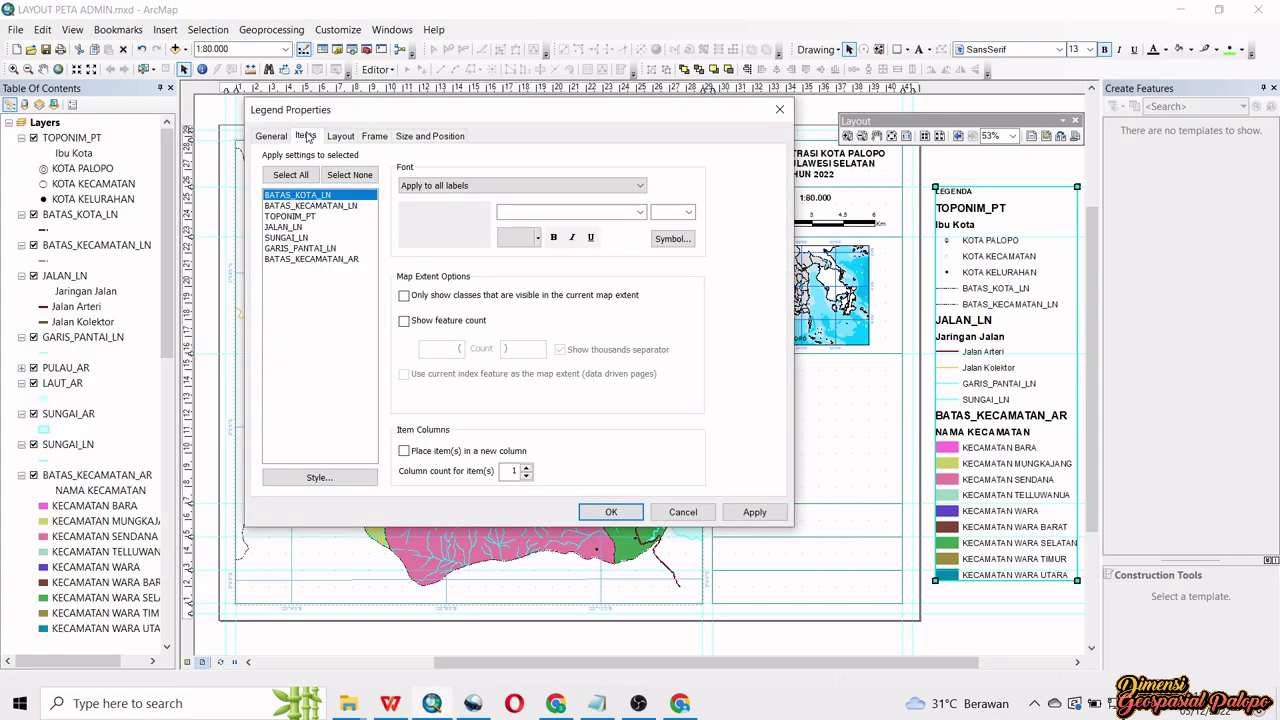
click(303, 238)
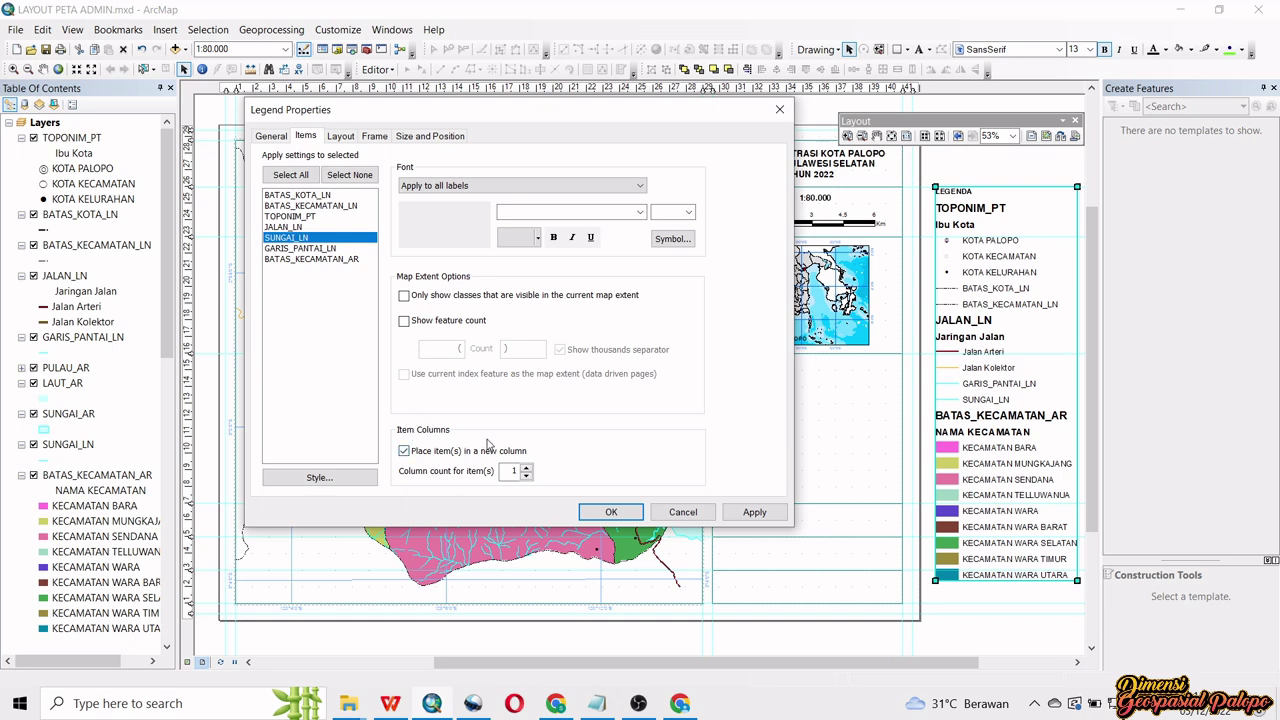
click(632, 513)
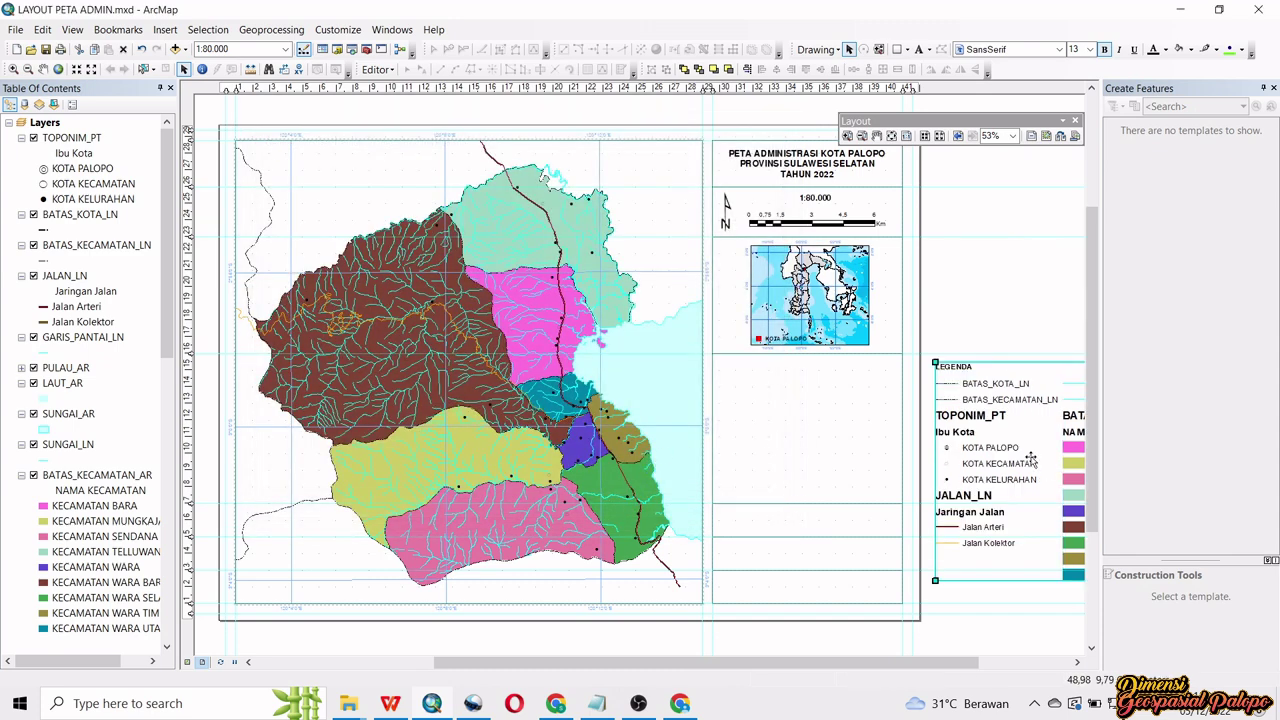
- Move the legend into the empty cell below the inset map and shrink it to fit inside the cell
drag(997, 470, 842, 429)
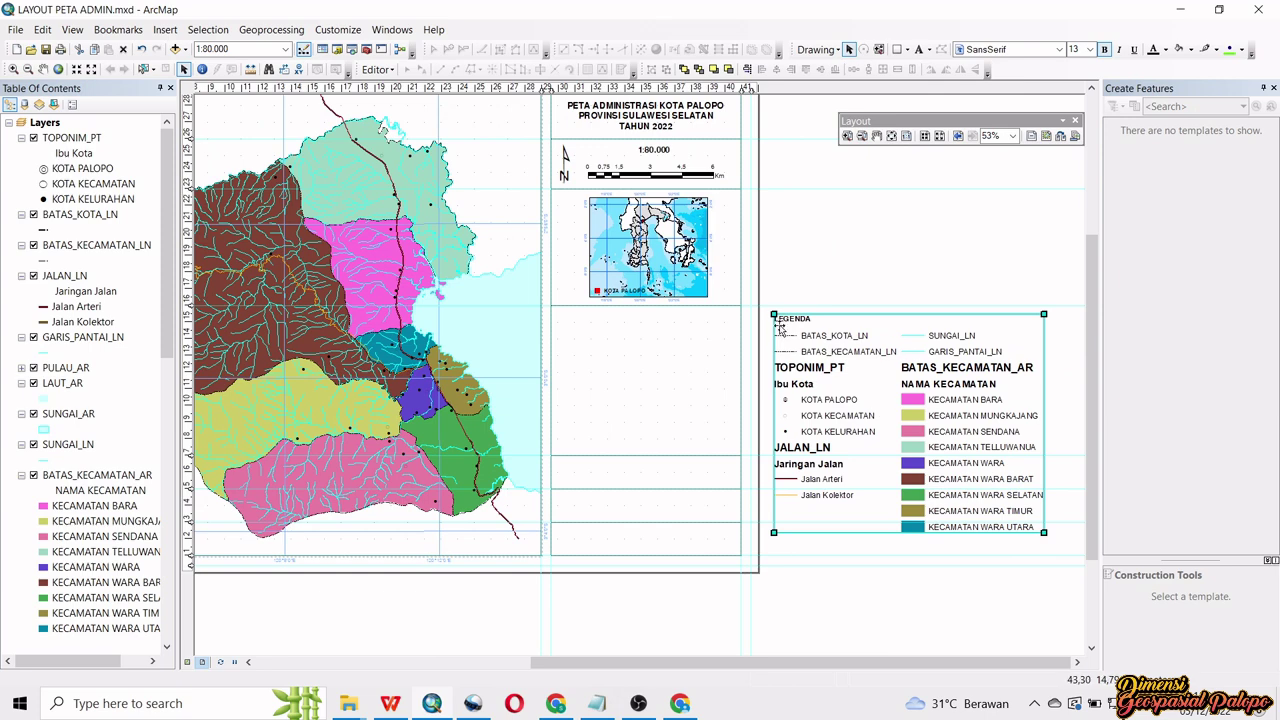
drag(781, 340, 555, 322)
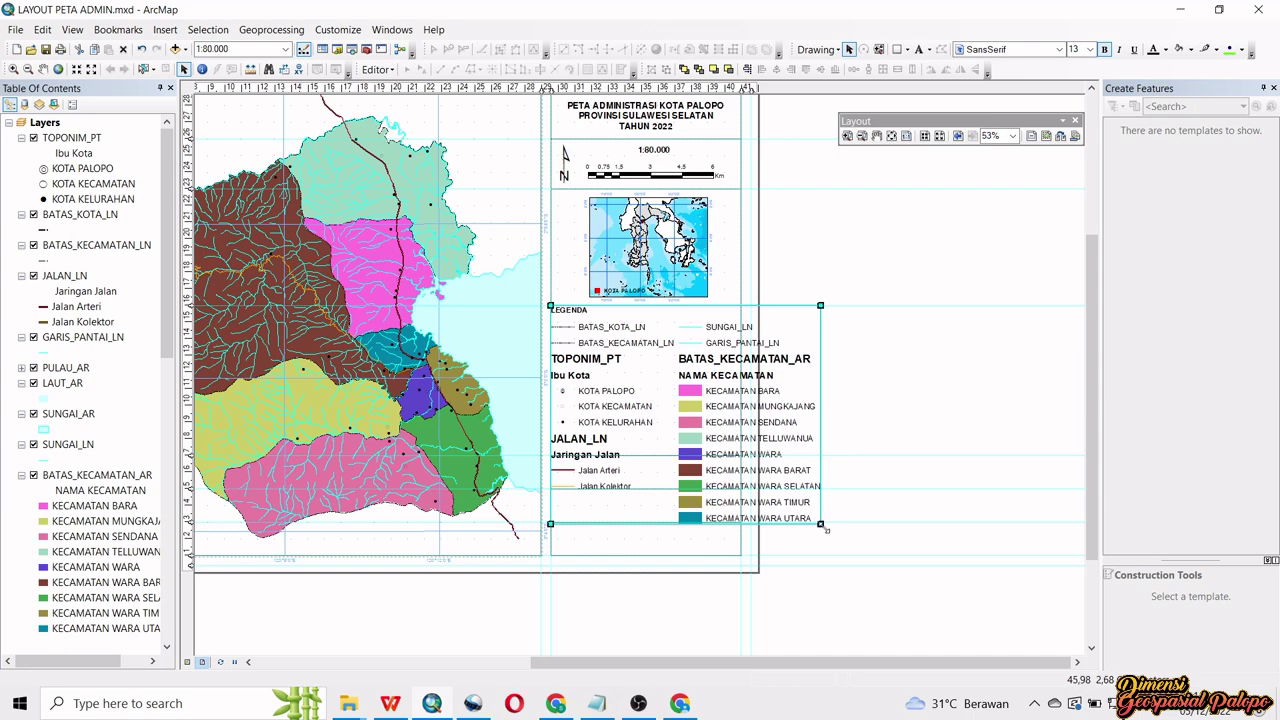
drag(824, 529, 772, 465)
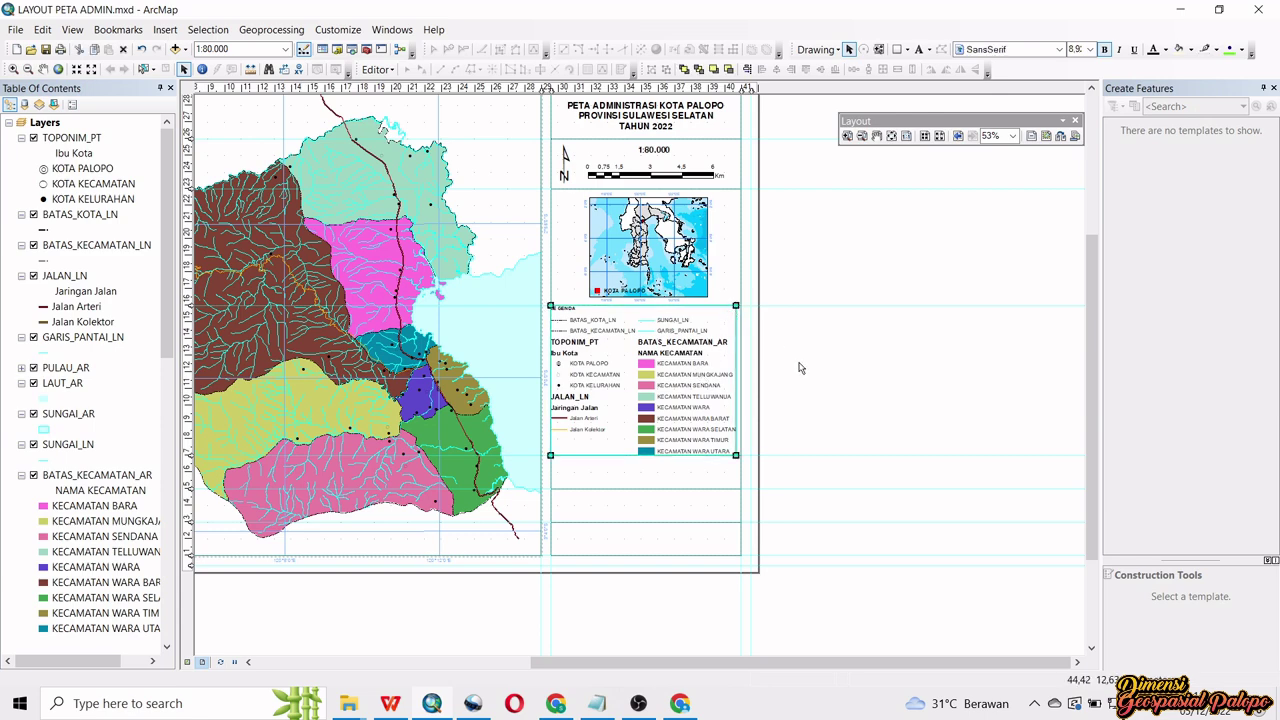
- Reopen the legend's item settings and turn on the layer name for the BATAS_KOTA_LN item
scroll(651, 415, down, 2)
scroll(651, 415, down, 3)
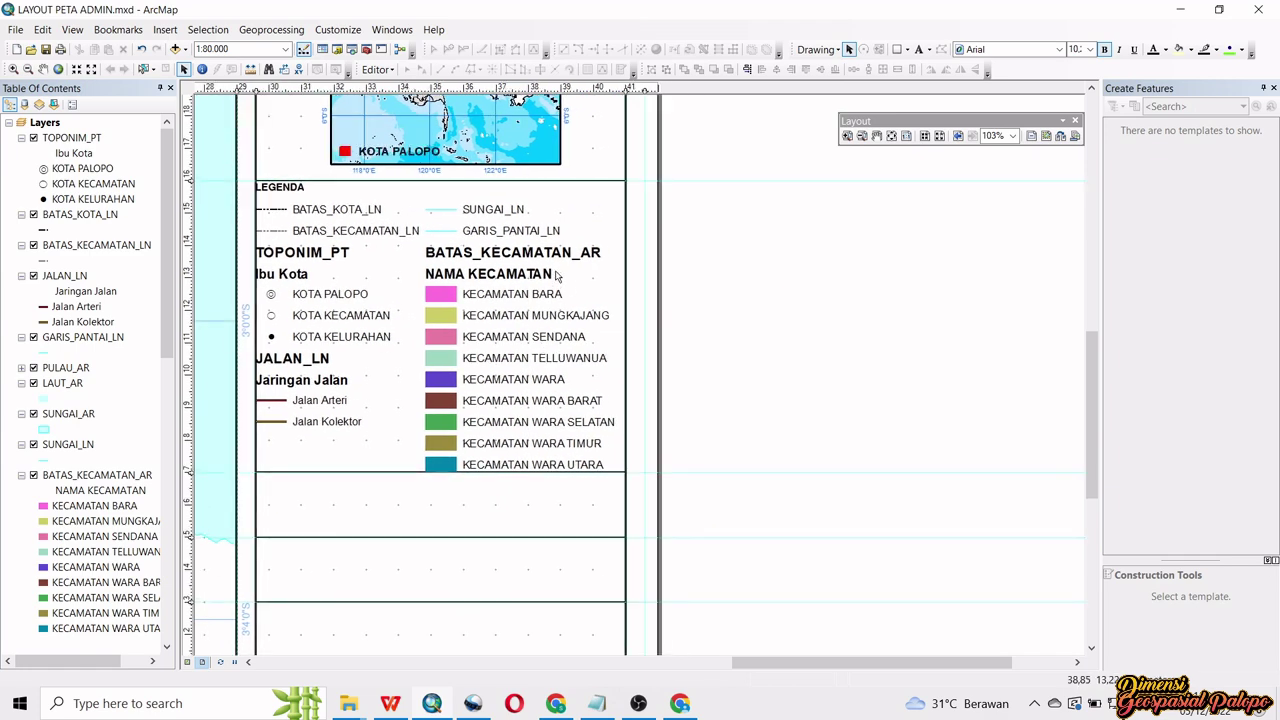
click(490, 289)
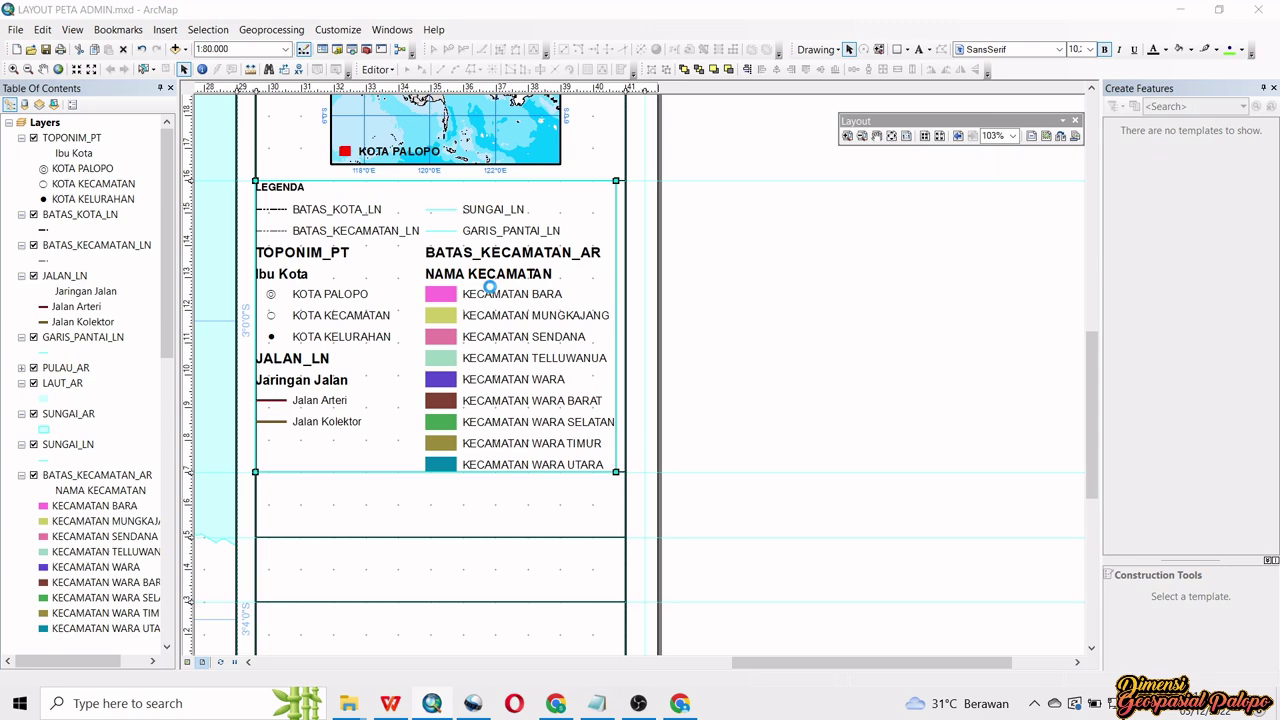
double_click(490, 289)
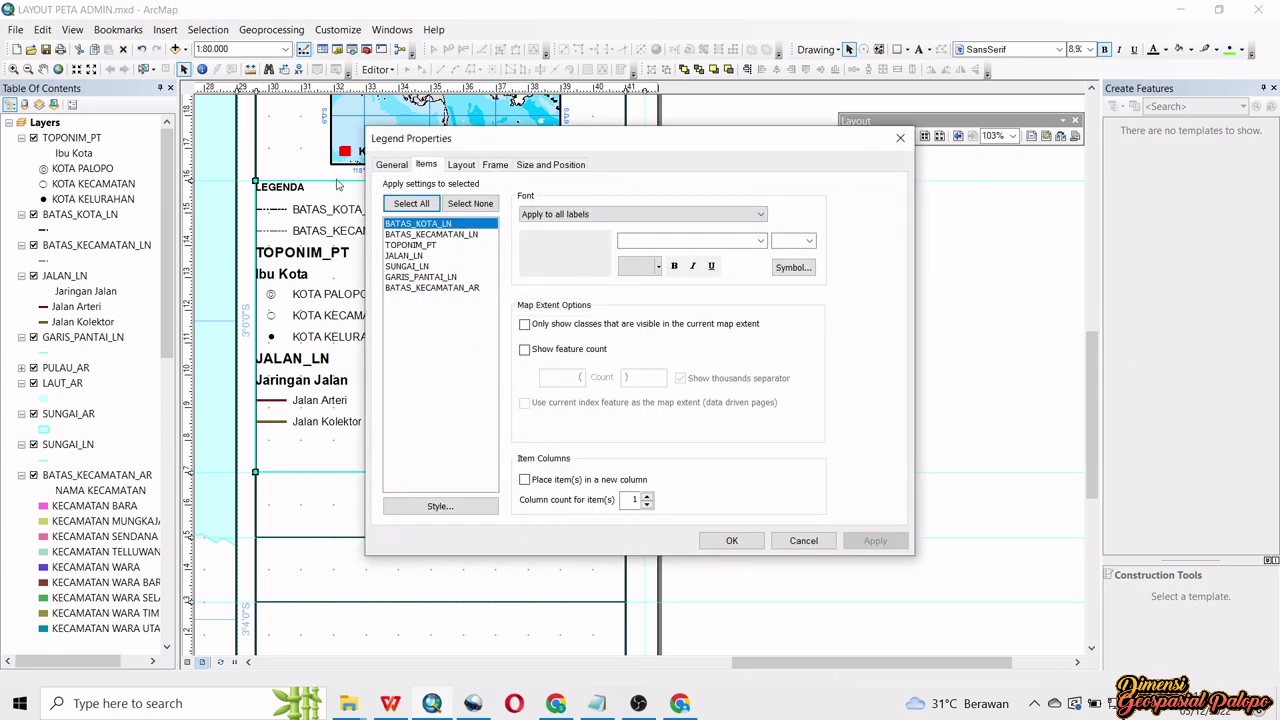
drag(533, 147, 771, 177)
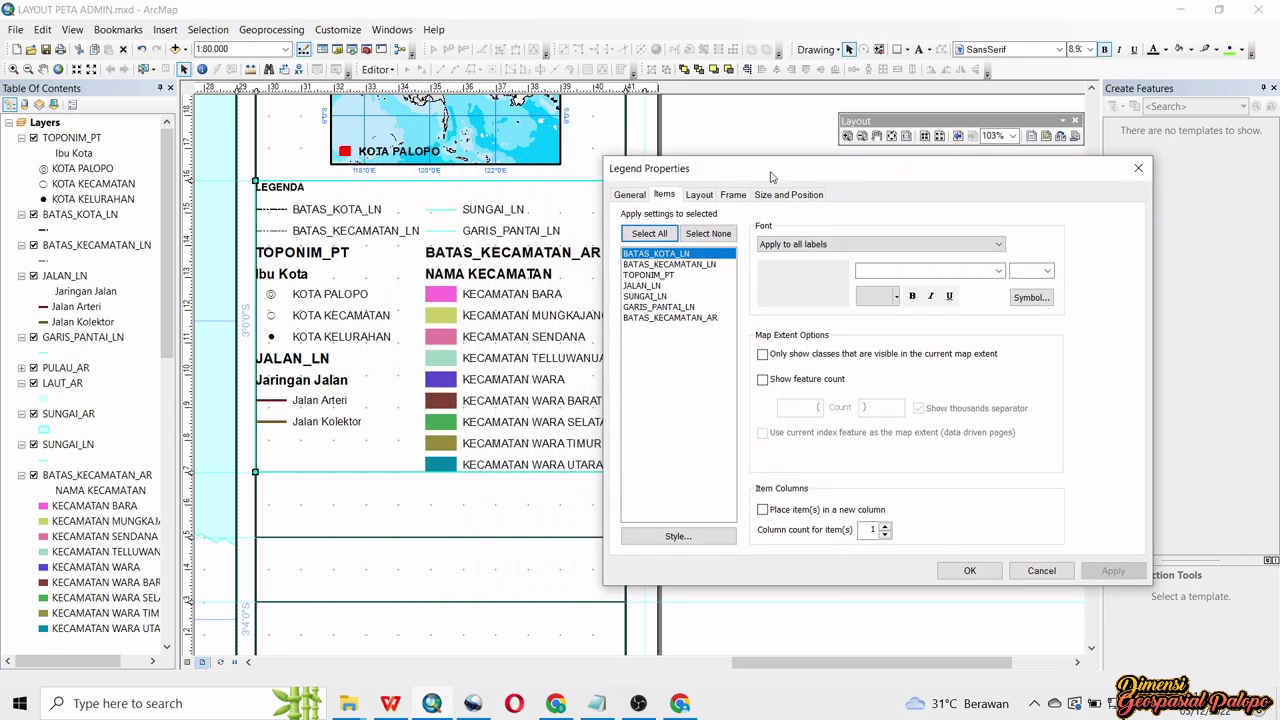
shift+click(700, 265)
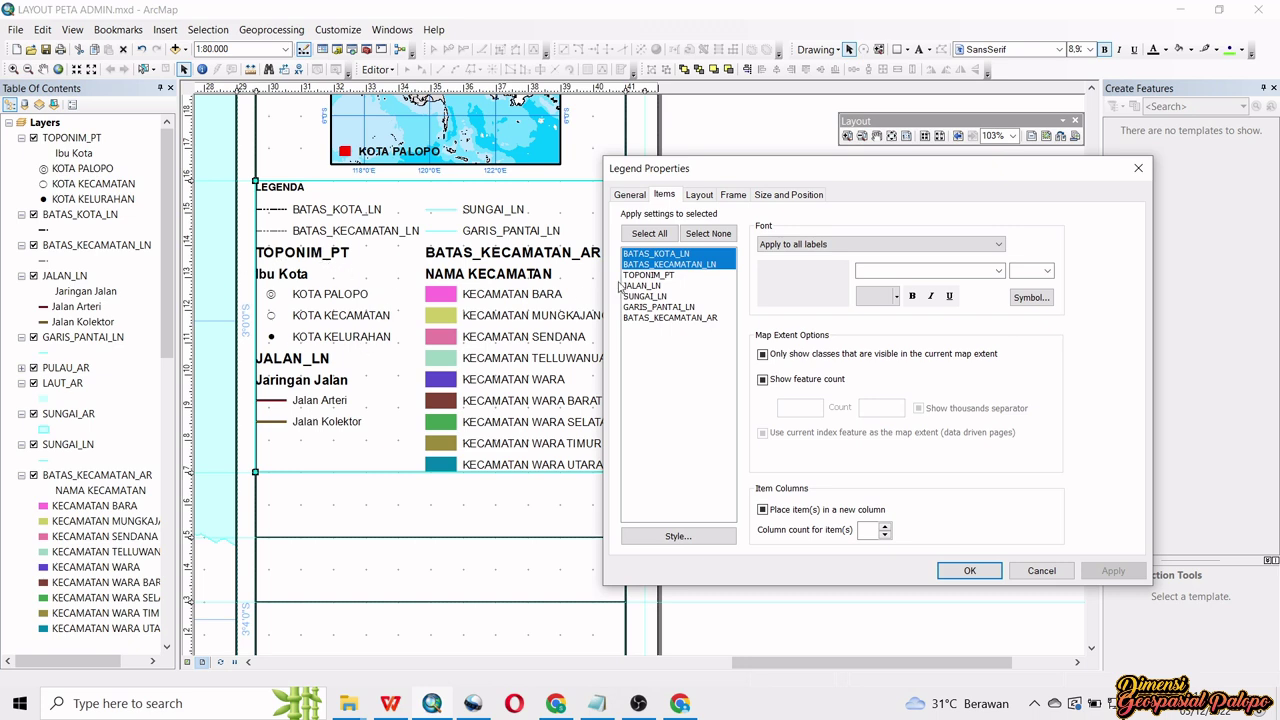
click(692, 255)
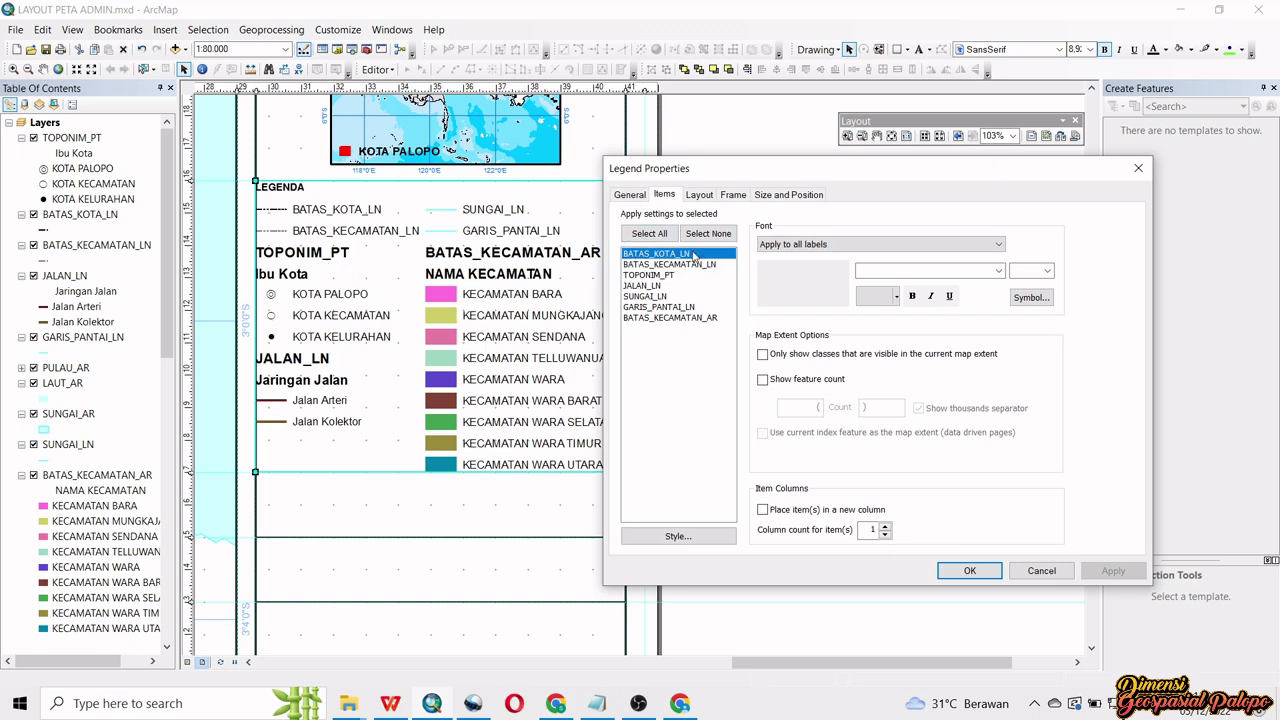
double_click(695, 261)
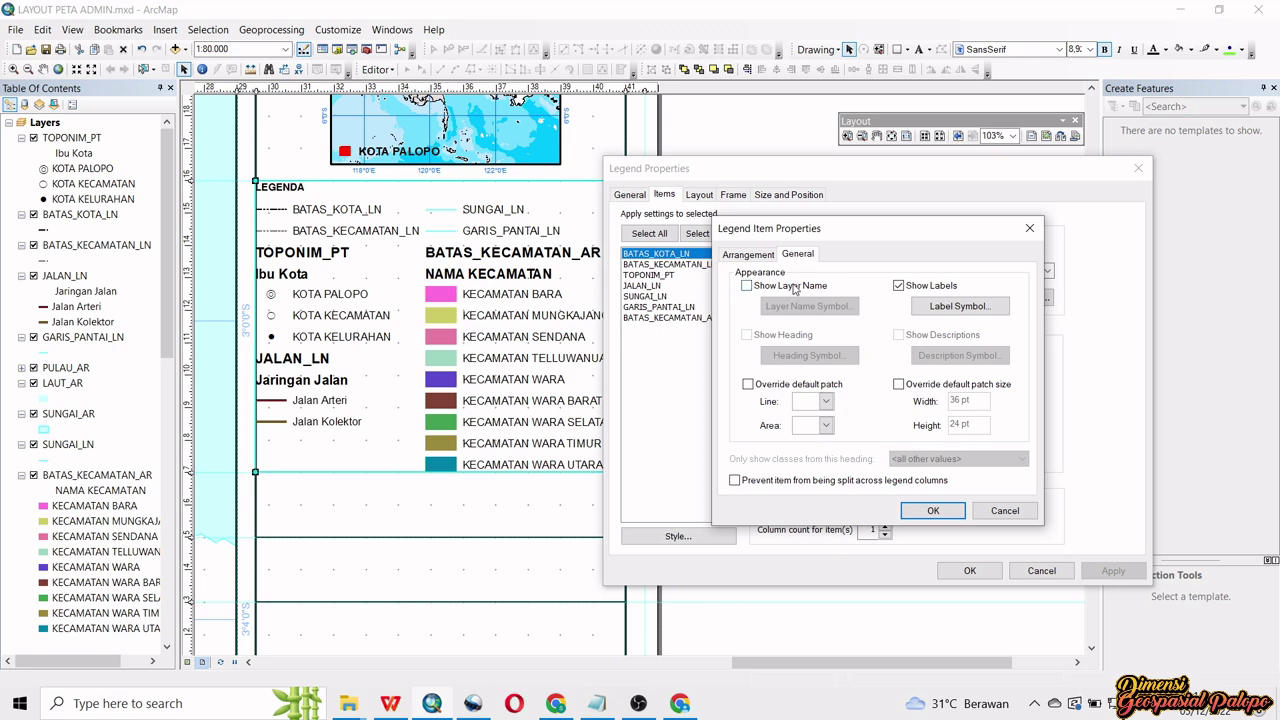
drag(835, 230, 855, 219)
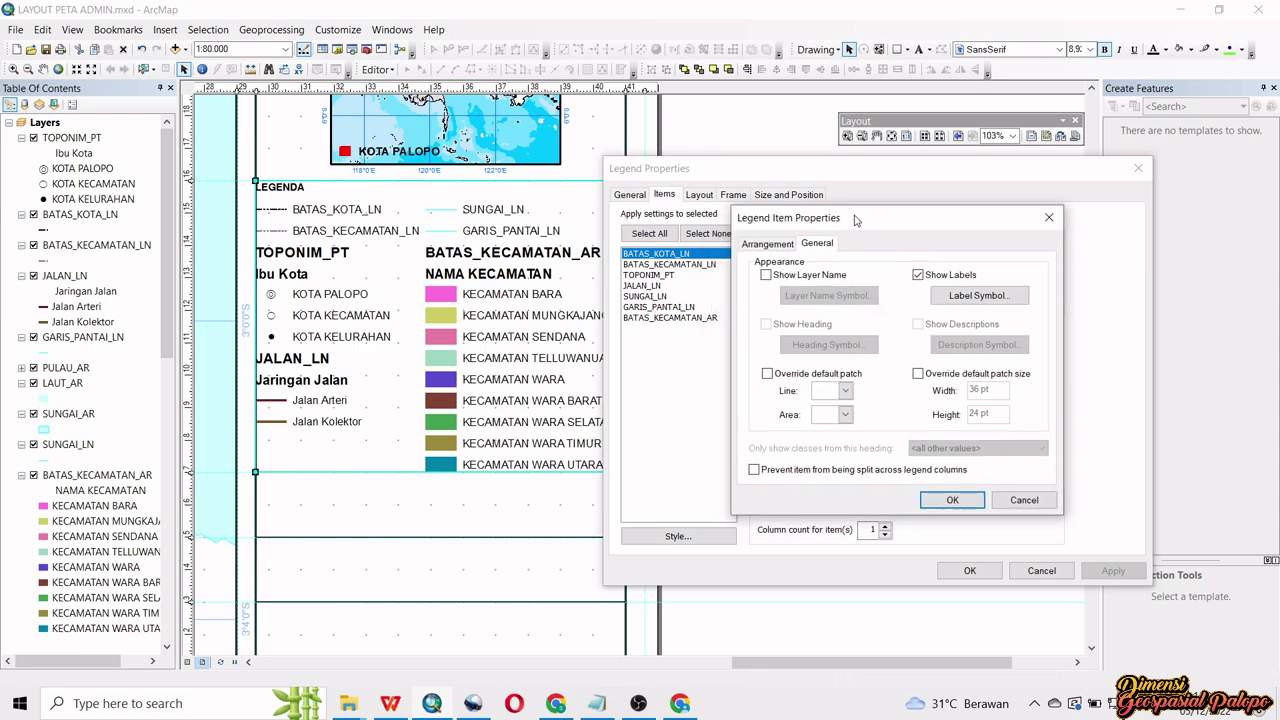
click(790, 278)
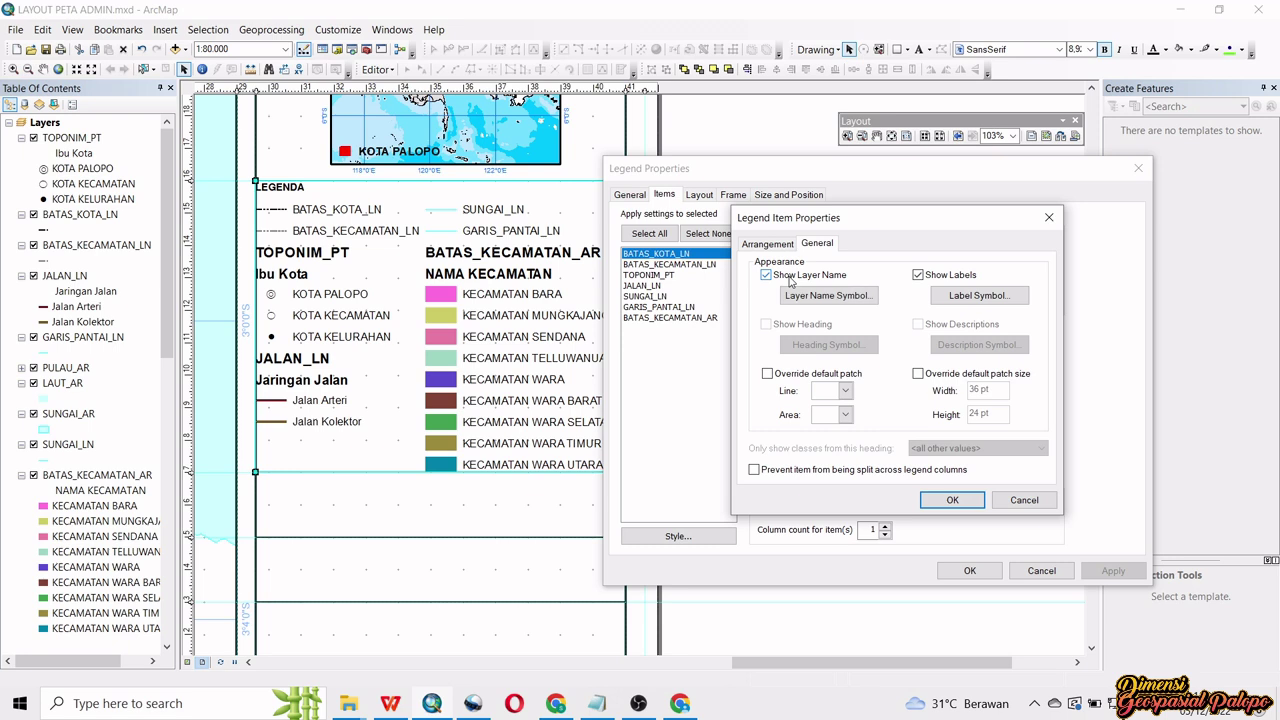
- Set the layer name symbol of BATAS_KOTA_LN to the SansSerif font at size 11
click(809, 298)
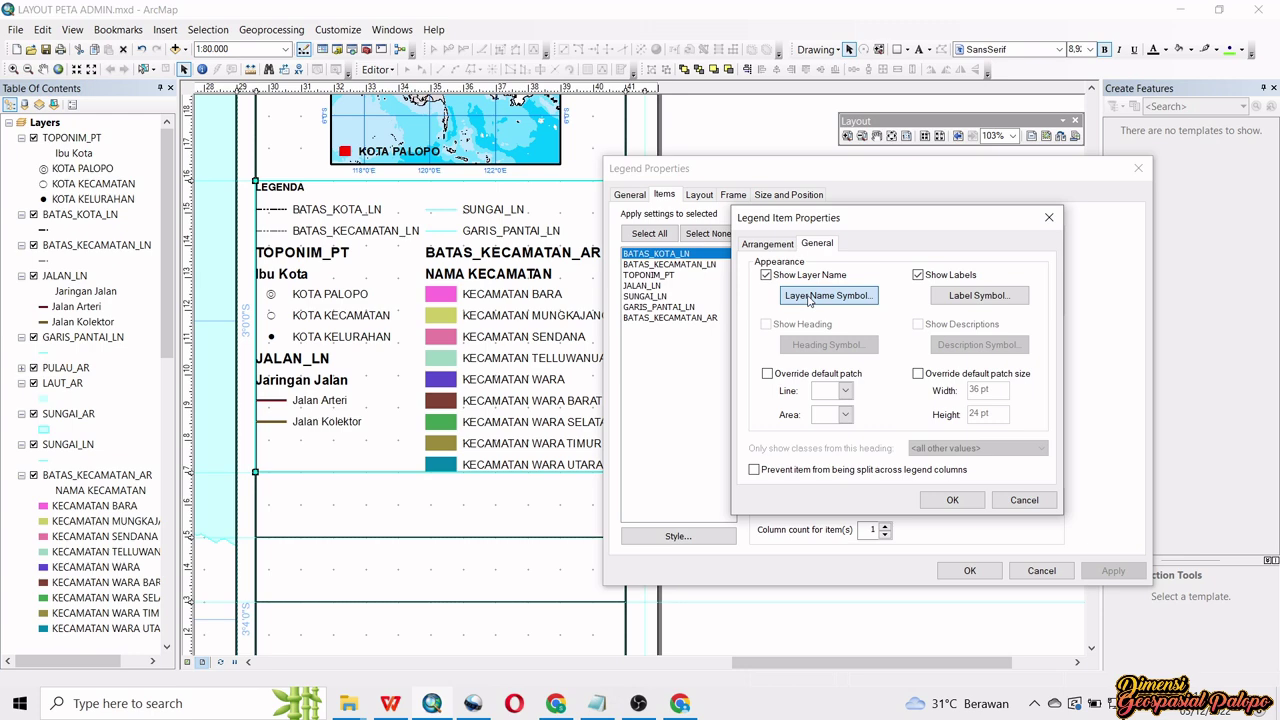
click(809, 298)
drag(859, 223, 967, 171)
click(1040, 329)
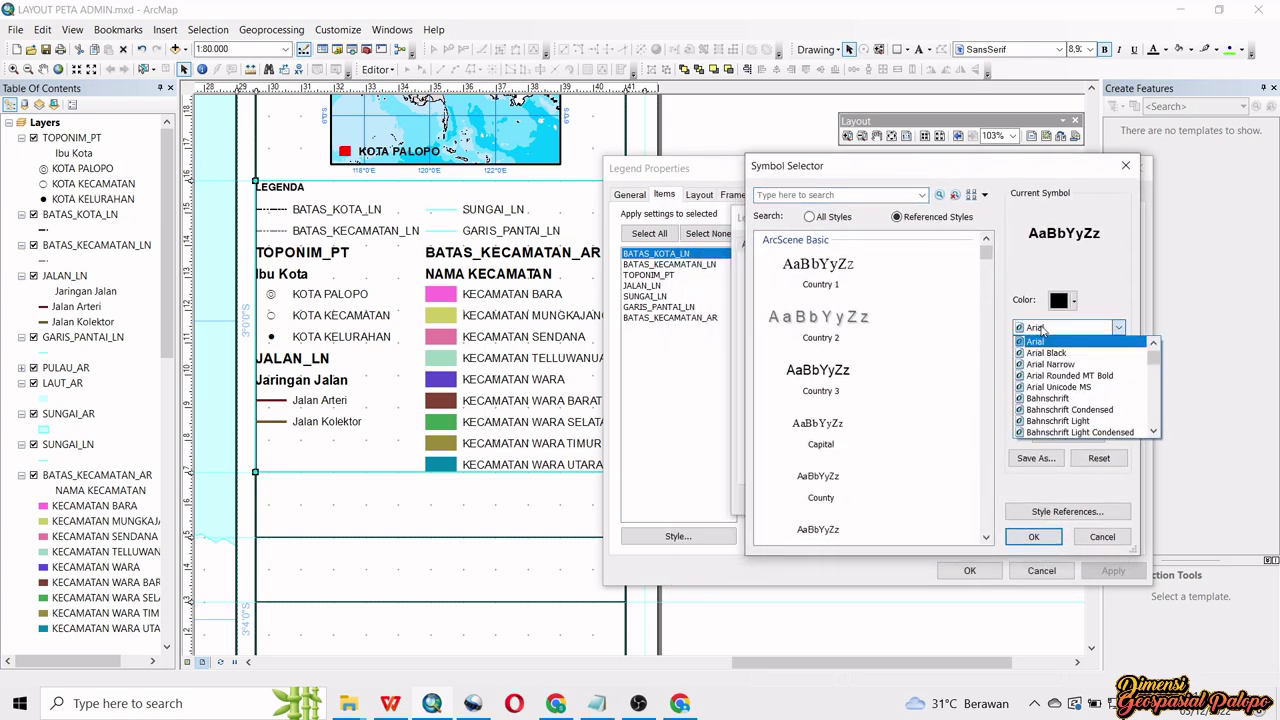
key(s)
click(1047, 343)
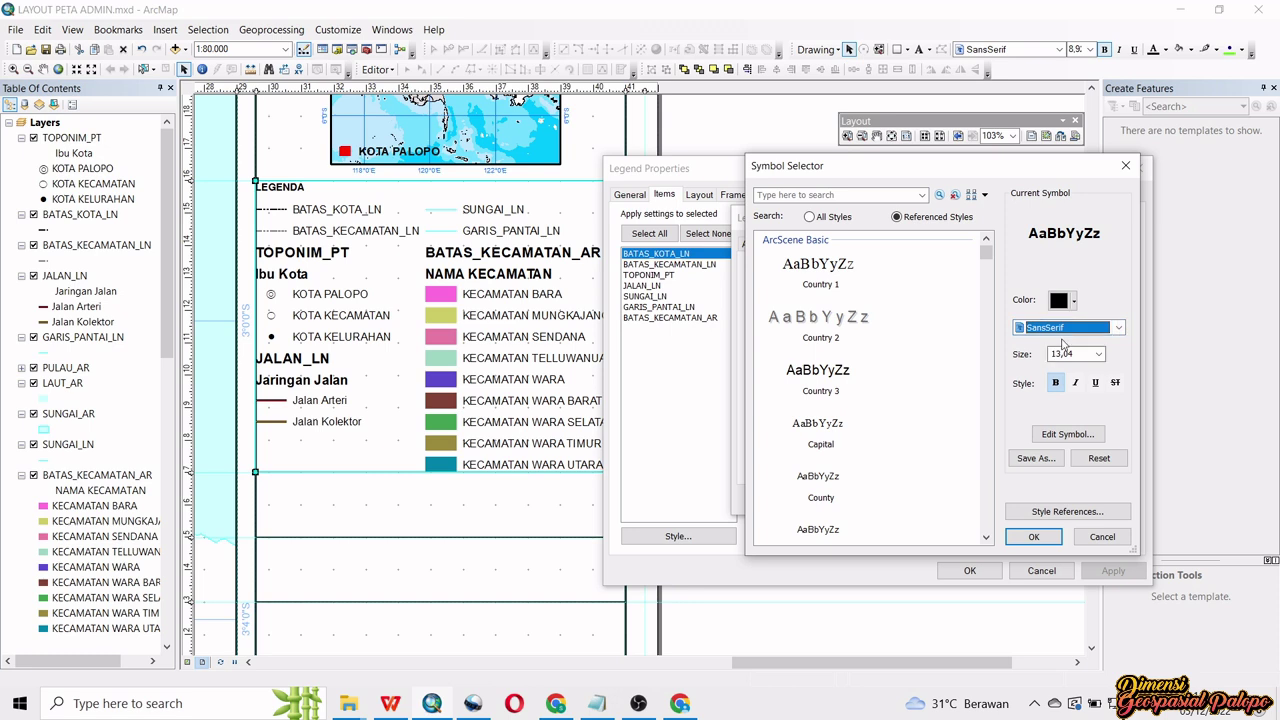
click(1087, 358)
text(11)
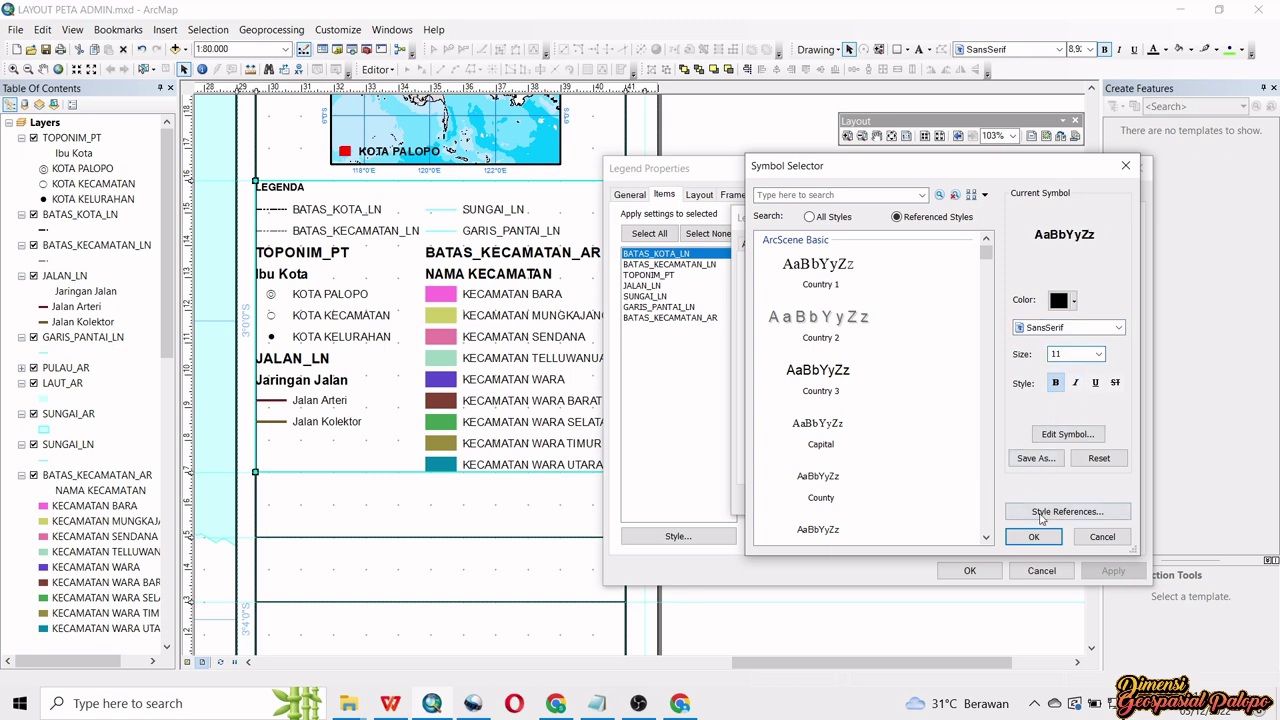
click(1034, 539)
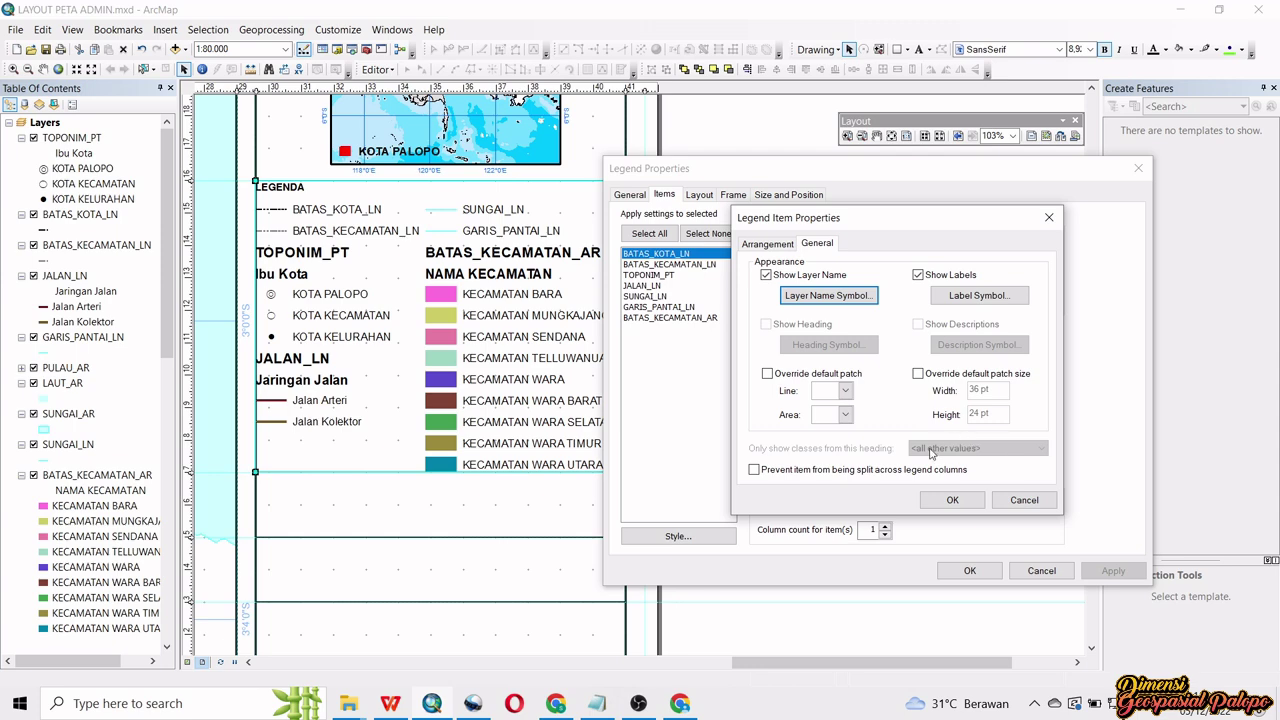
click(952, 500)
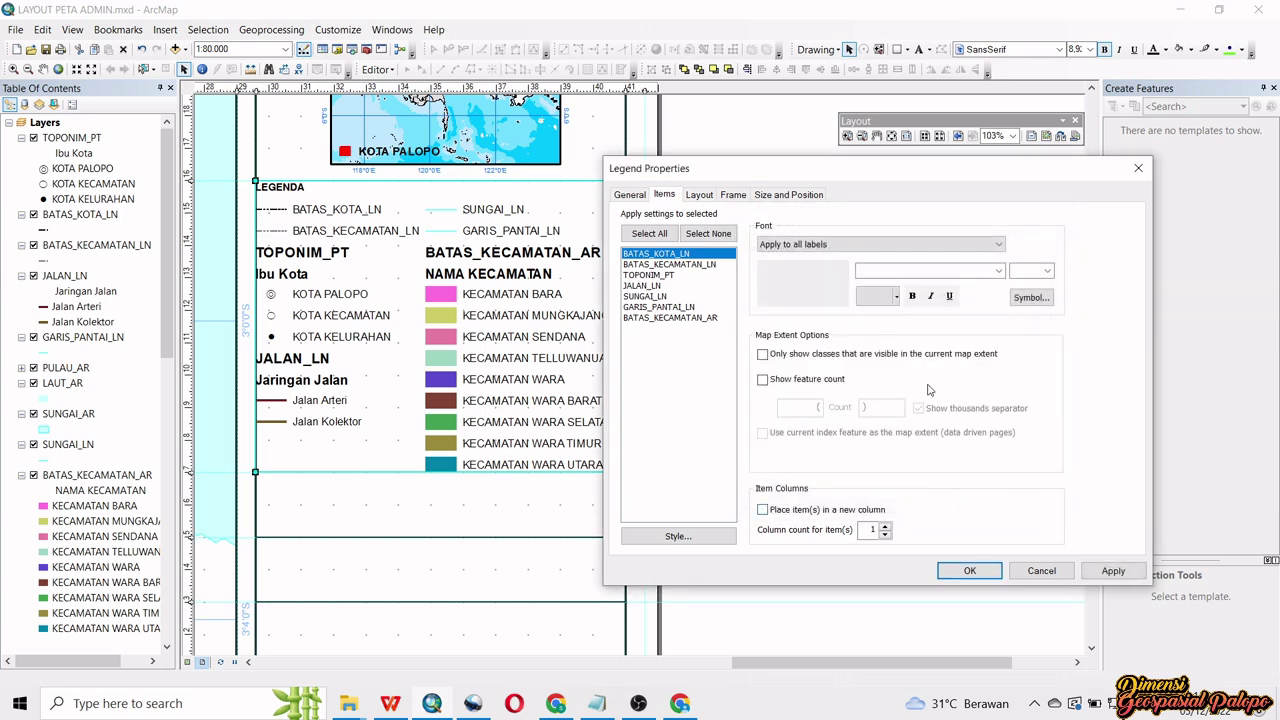
- Set the layer name symbol of the TOPONIM_PT legend item to SansSerif at size 11 and turn off its heading
double_click(655, 275)
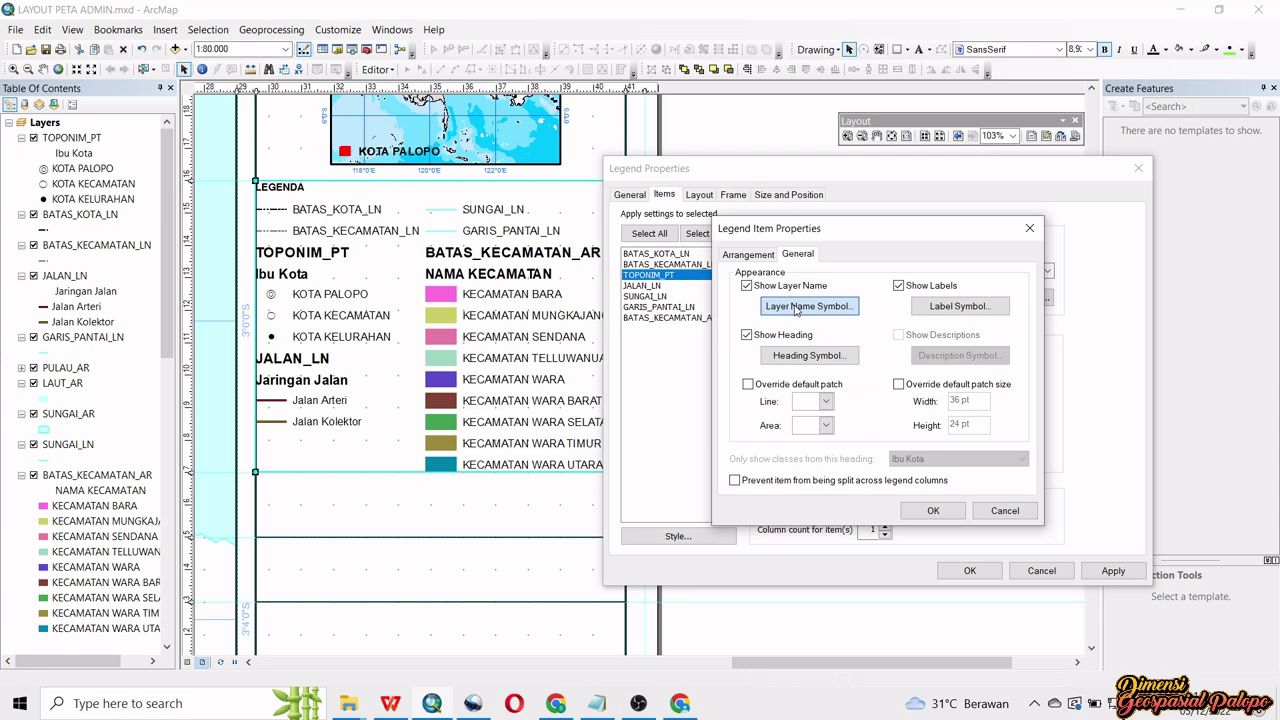
click(808, 306)
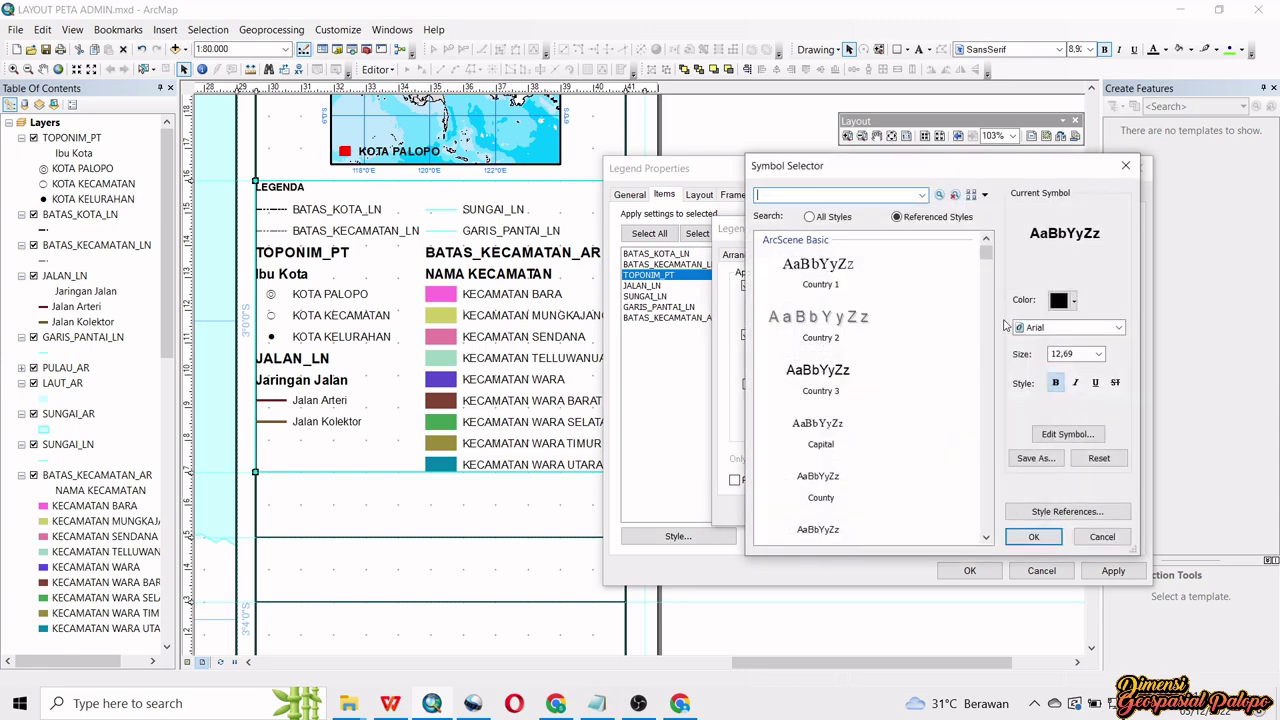
click(1066, 329)
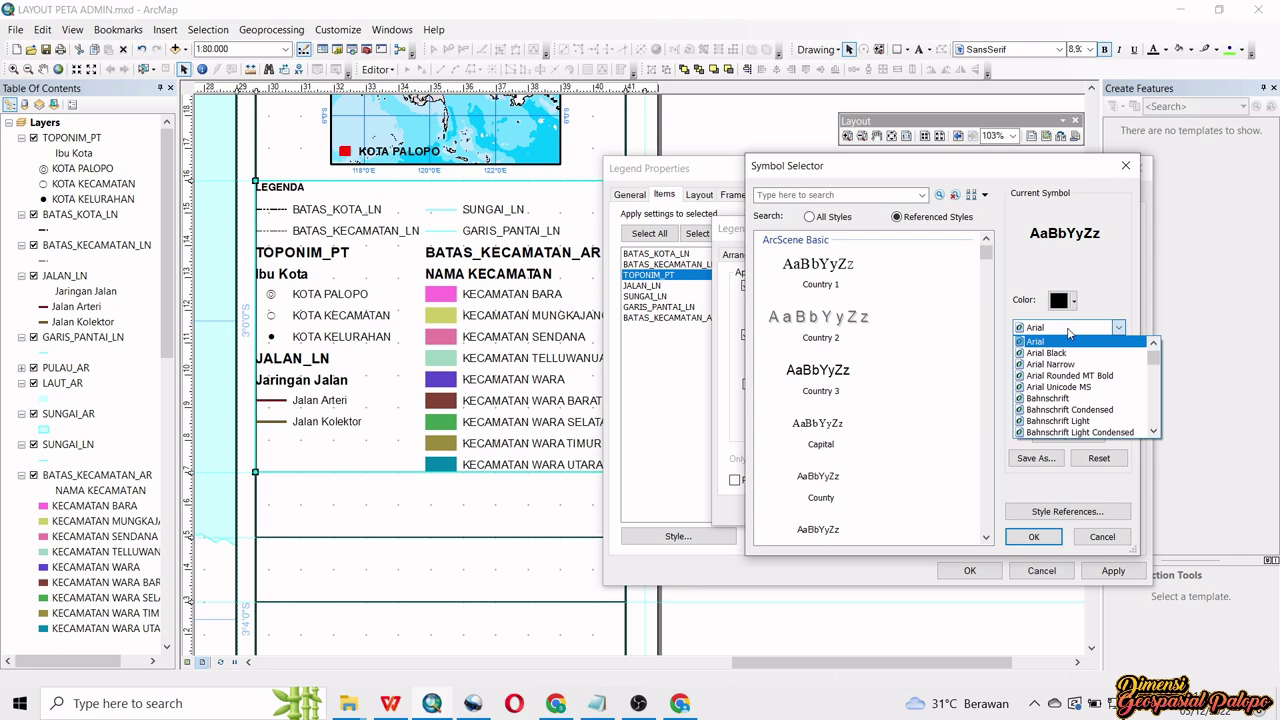
text(sSerif)
click(1063, 343)
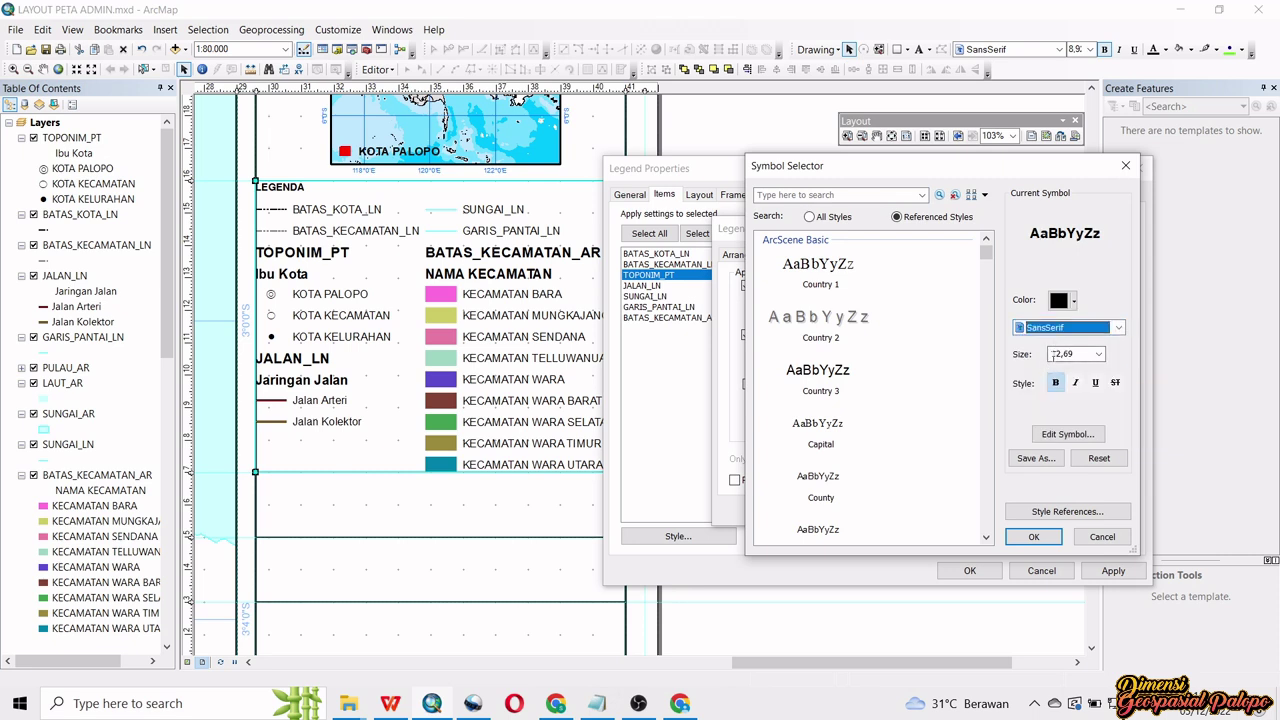
click(1062, 355)
text(11)
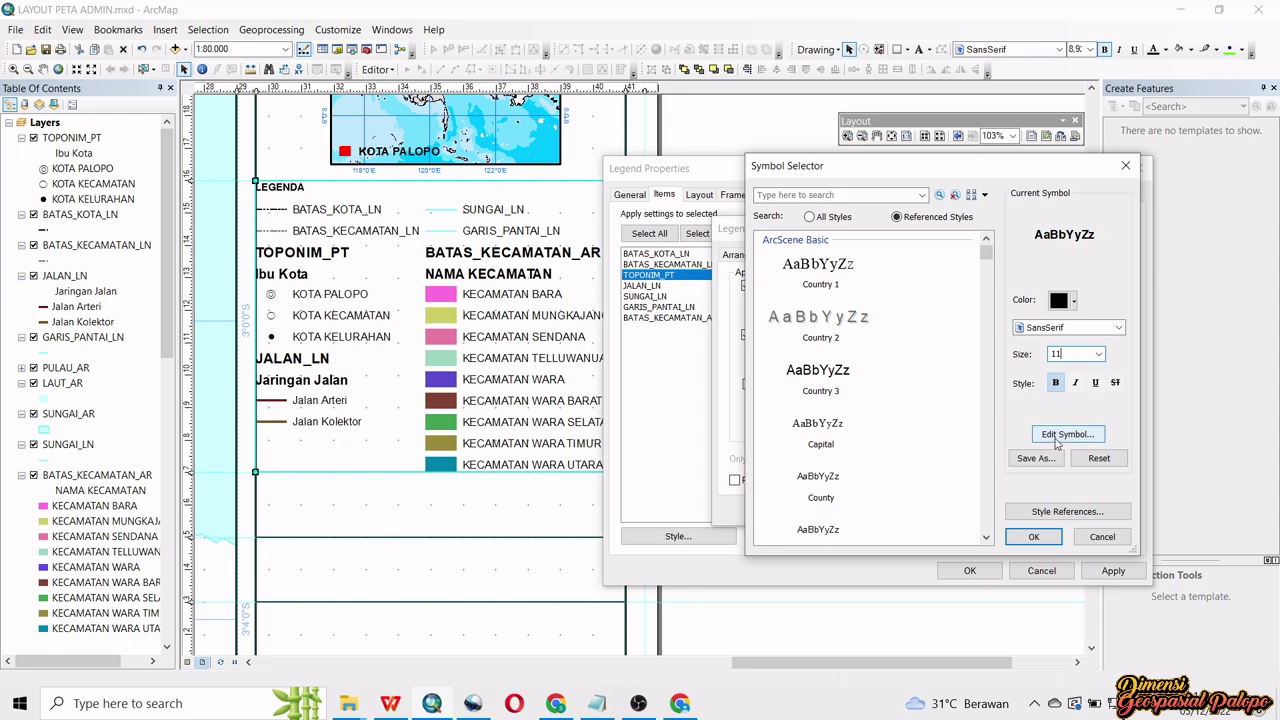
click(1034, 538)
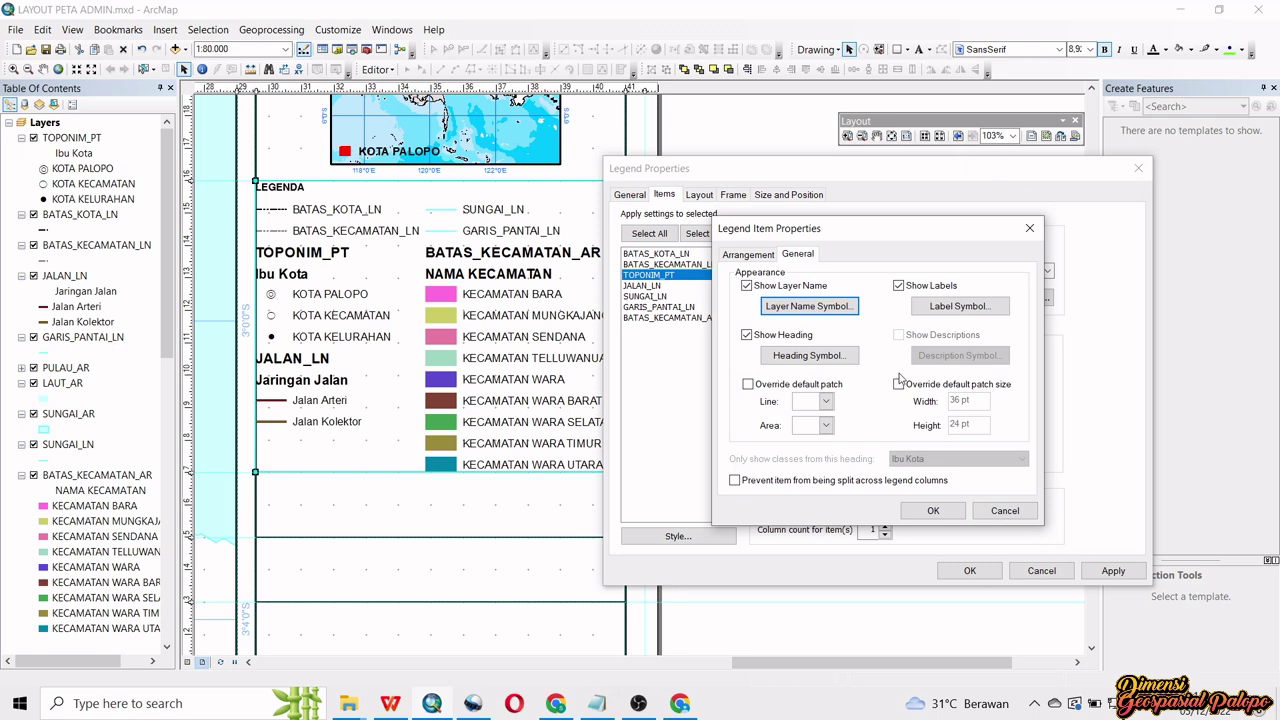
click(746, 335)
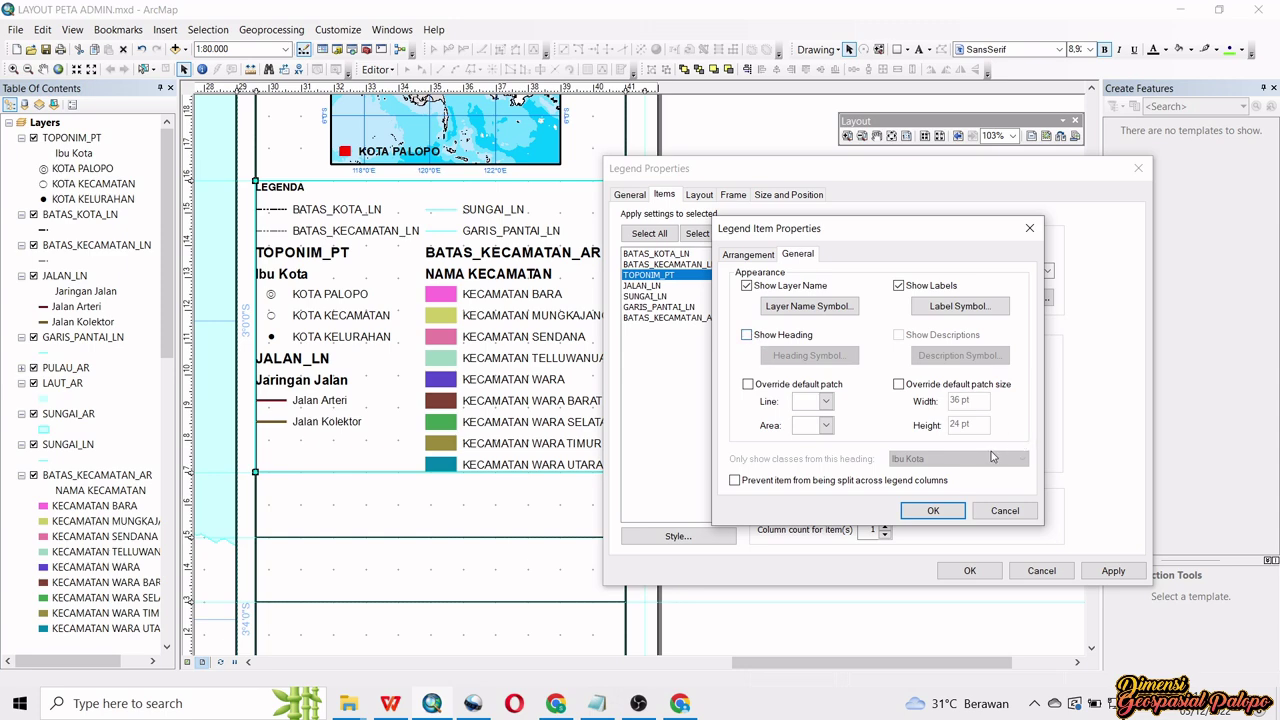
click(931, 512)
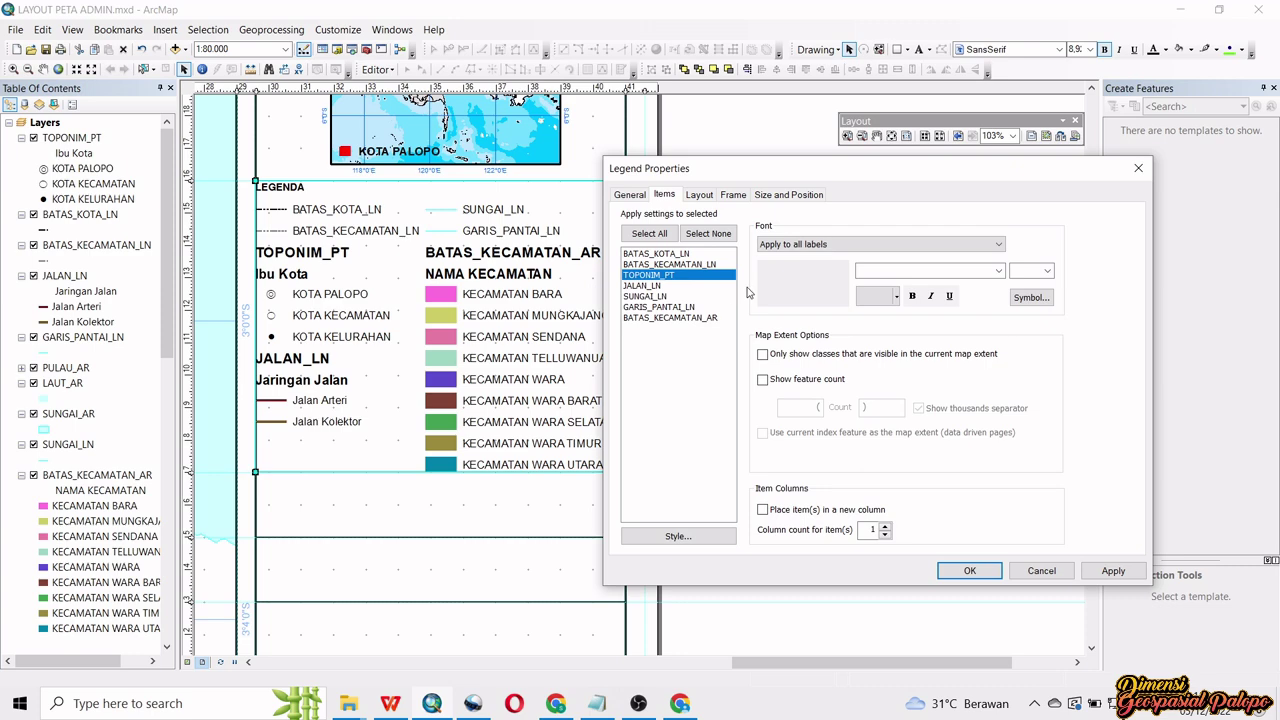
- Set the layer name symbol of the JALAN_LN legend item to SansSerif at size 11 and turn off its heading
click(655, 287)
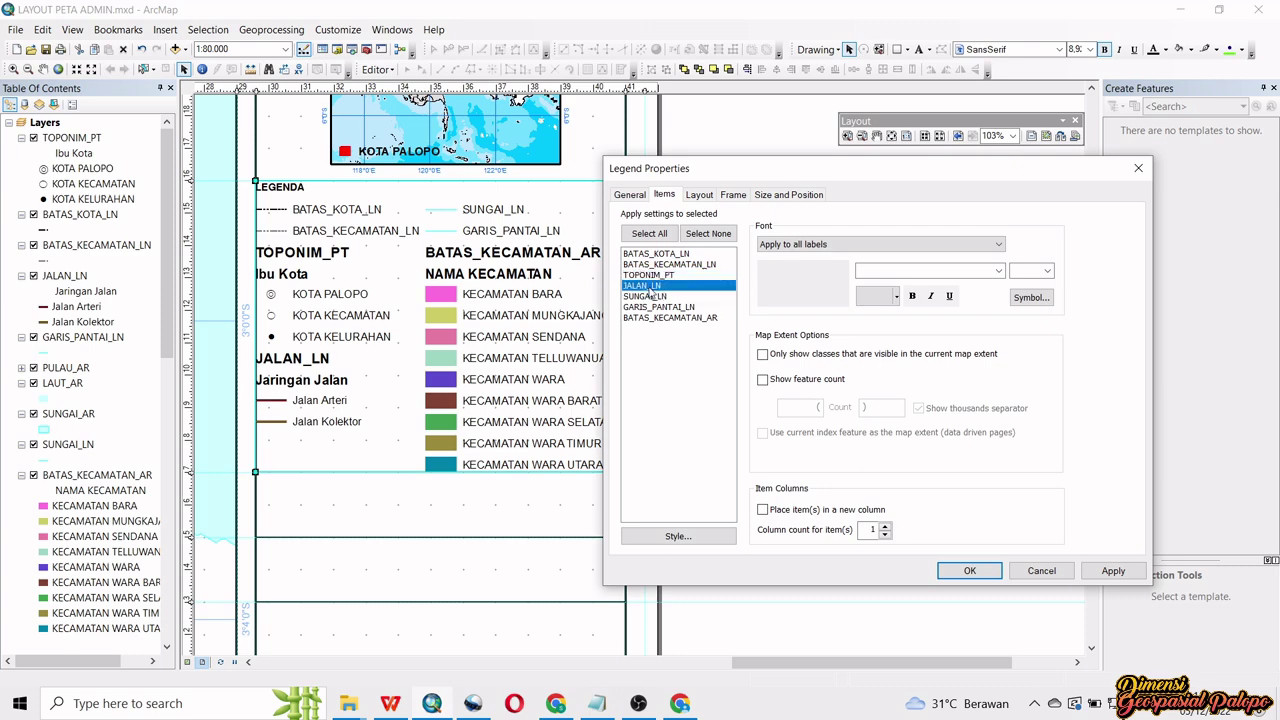
double_click(649, 289)
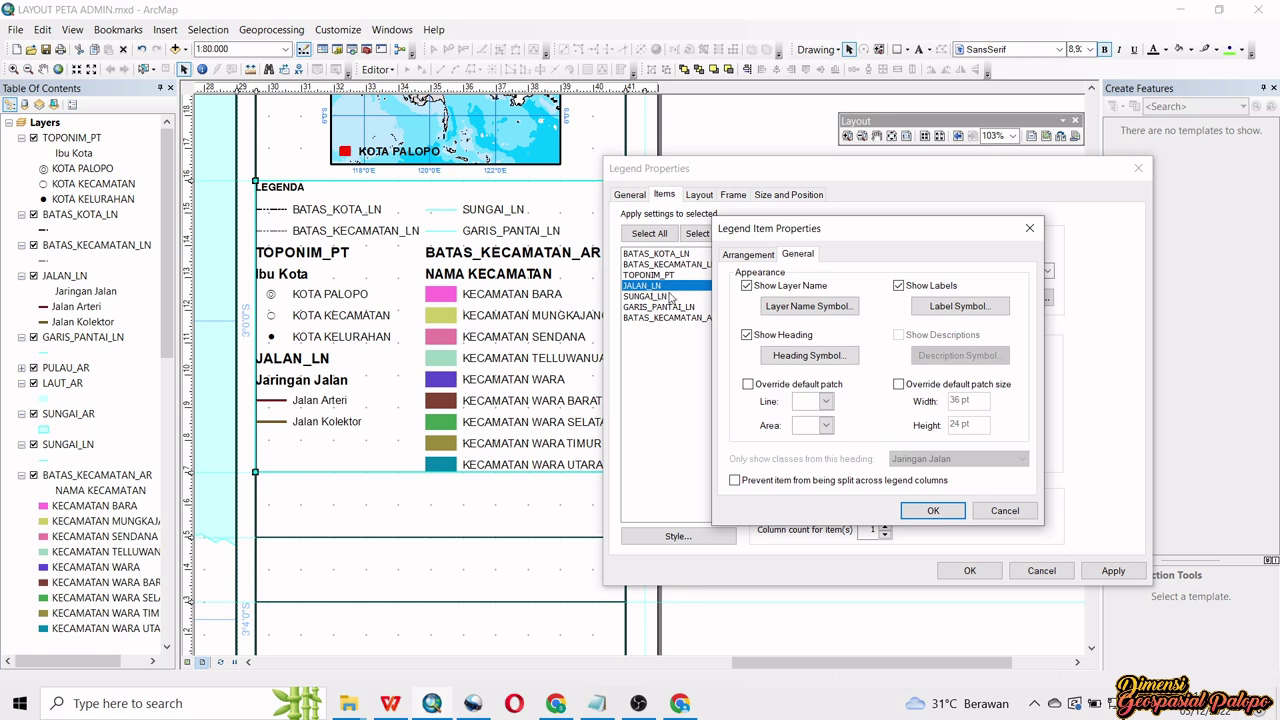
click(789, 307)
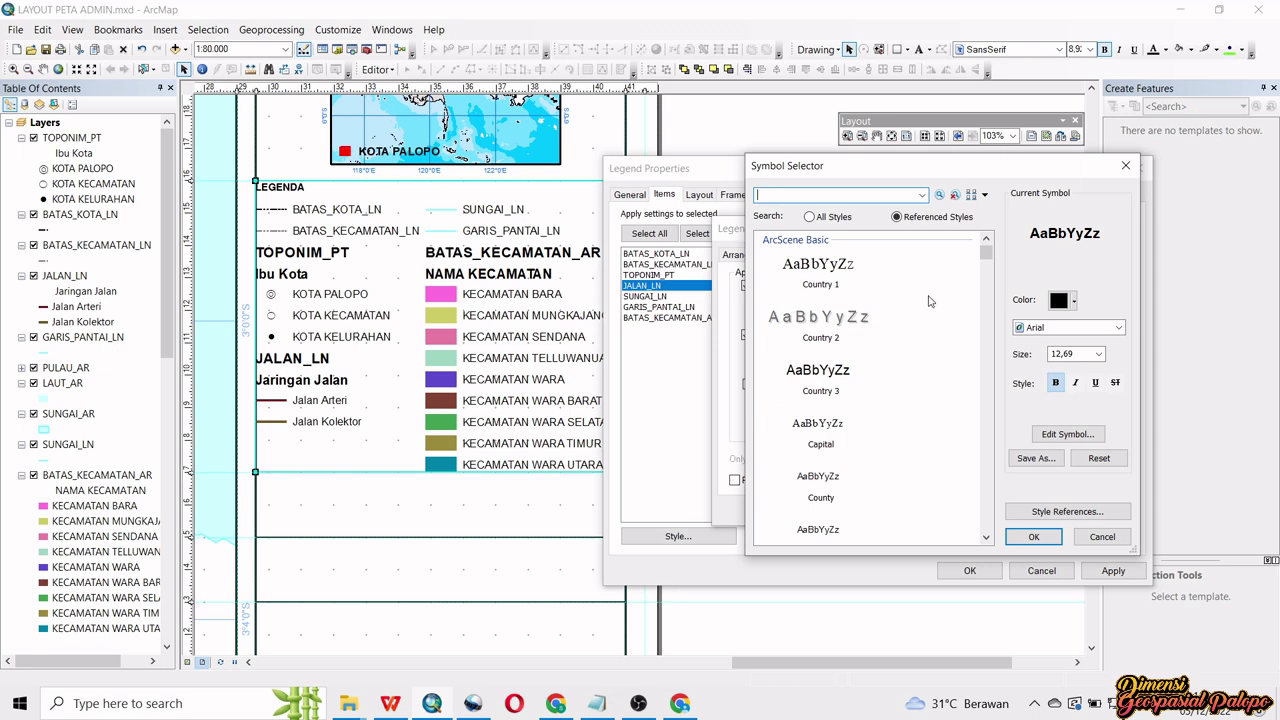
click(1050, 331)
key(s)
click(1058, 345)
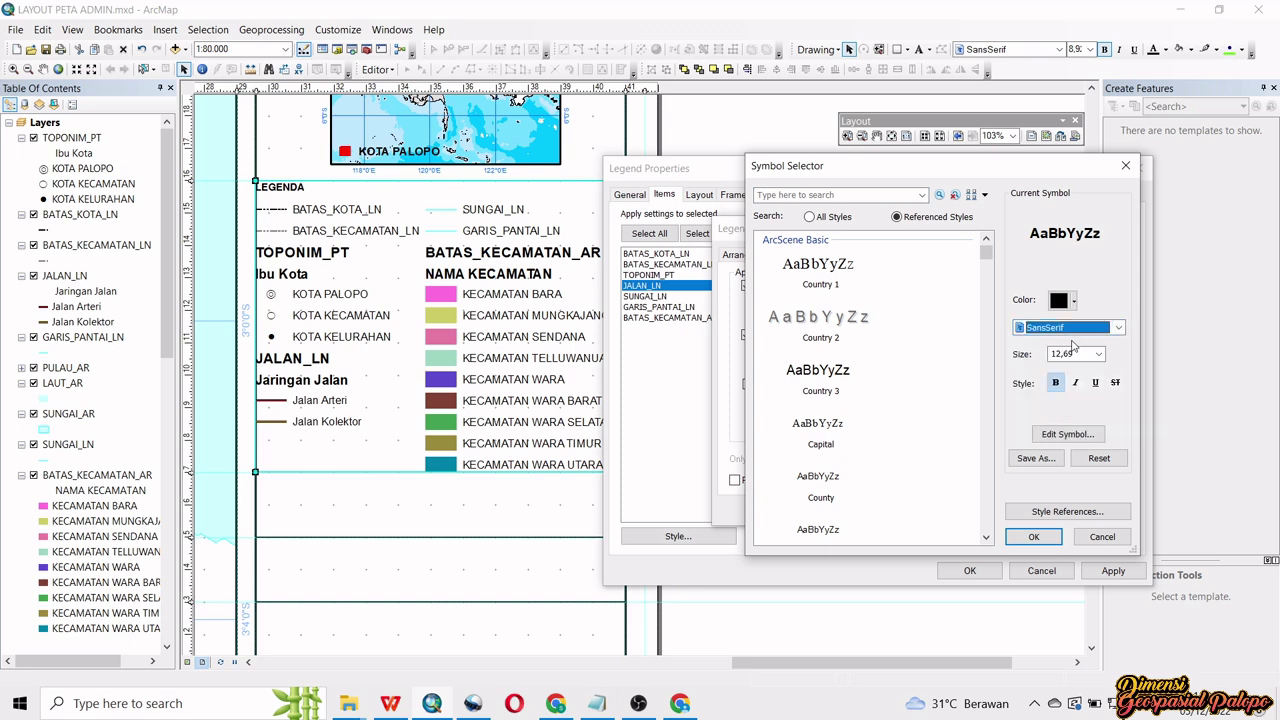
click(1064, 352)
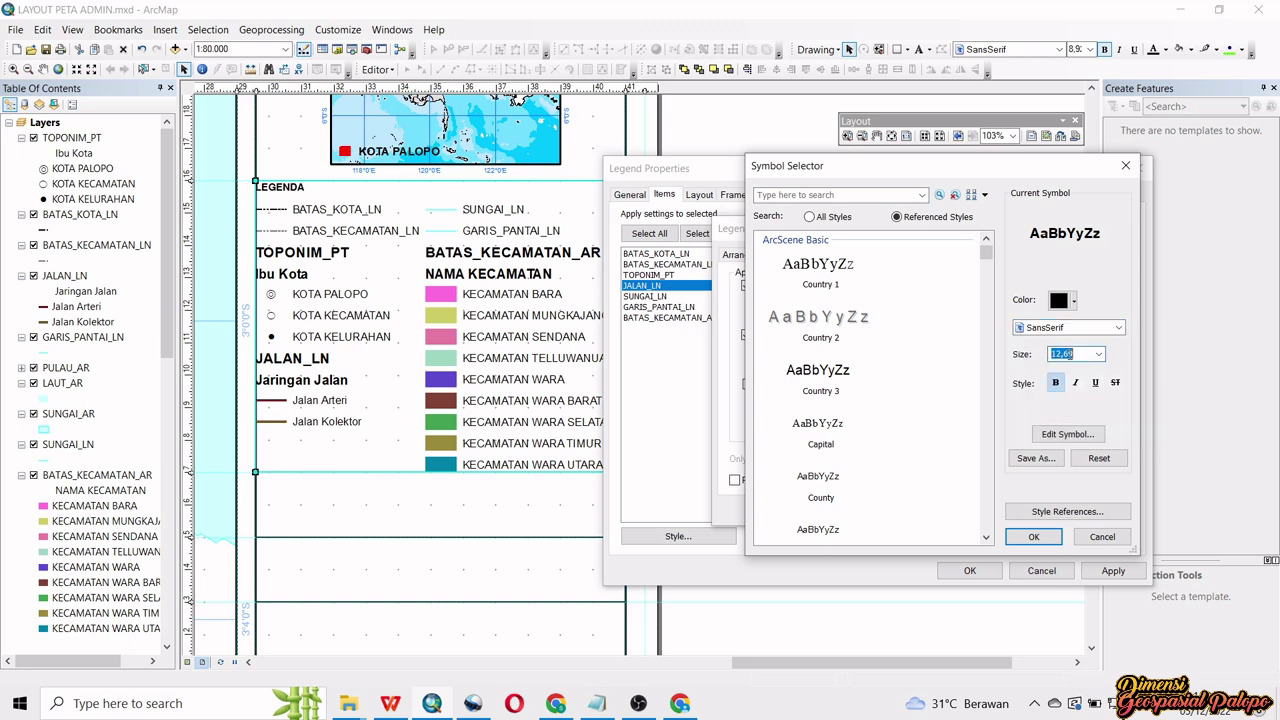
text(11)
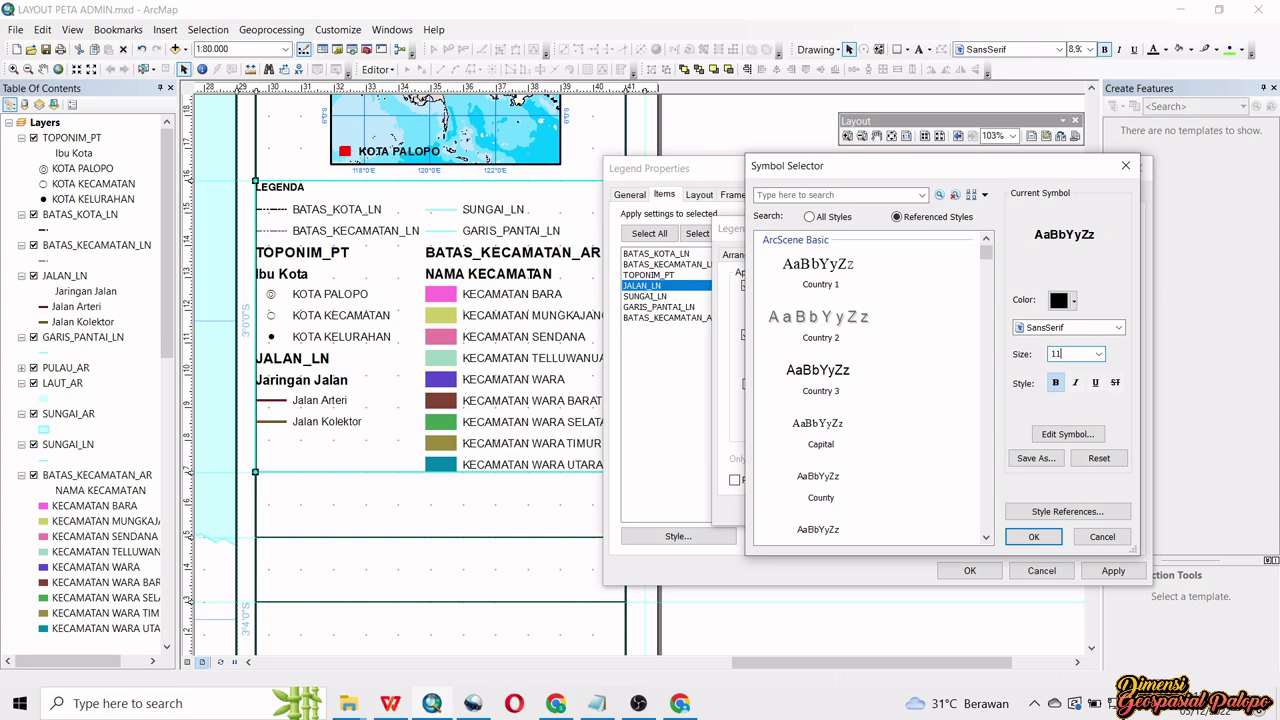
click(1033, 537)
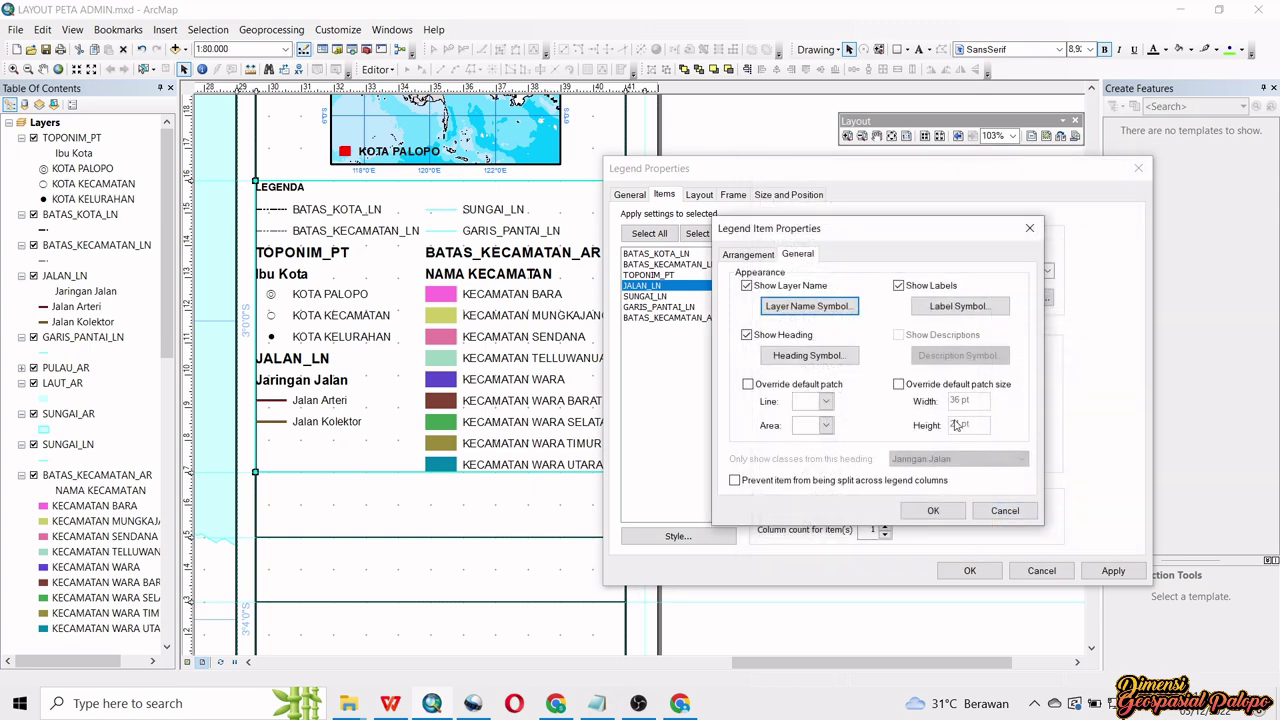
click(747, 336)
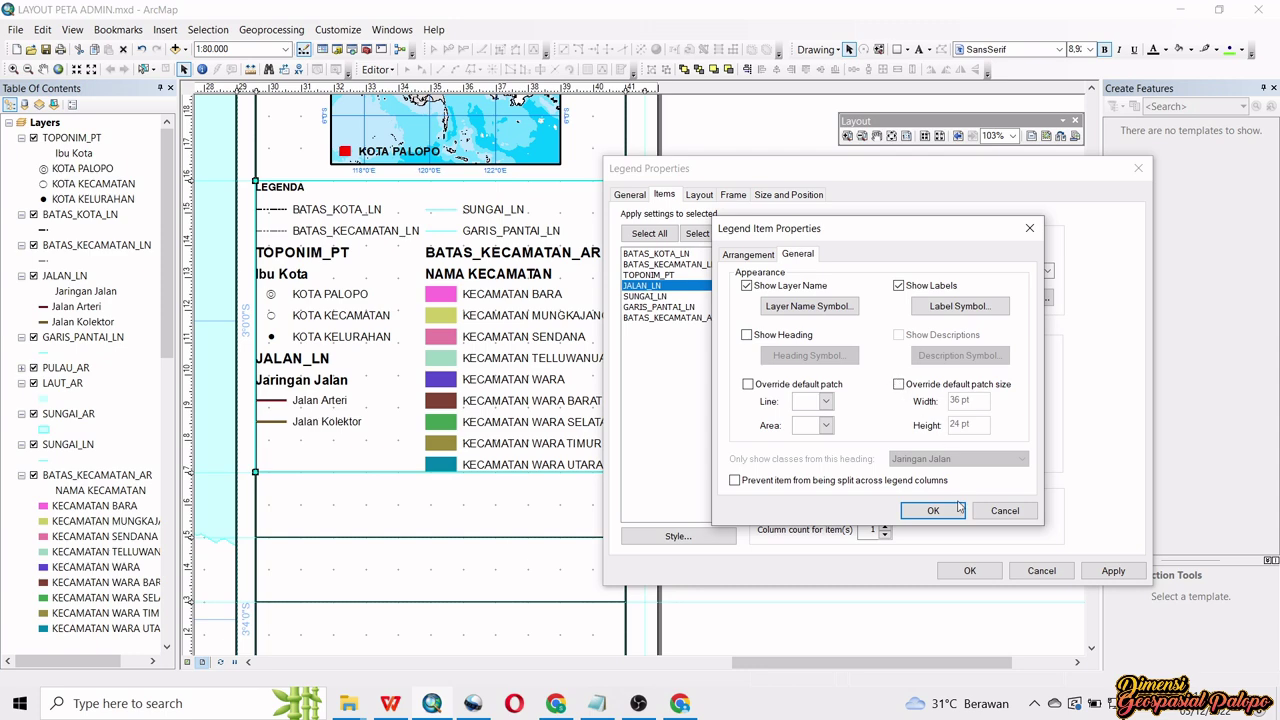
click(932, 511)
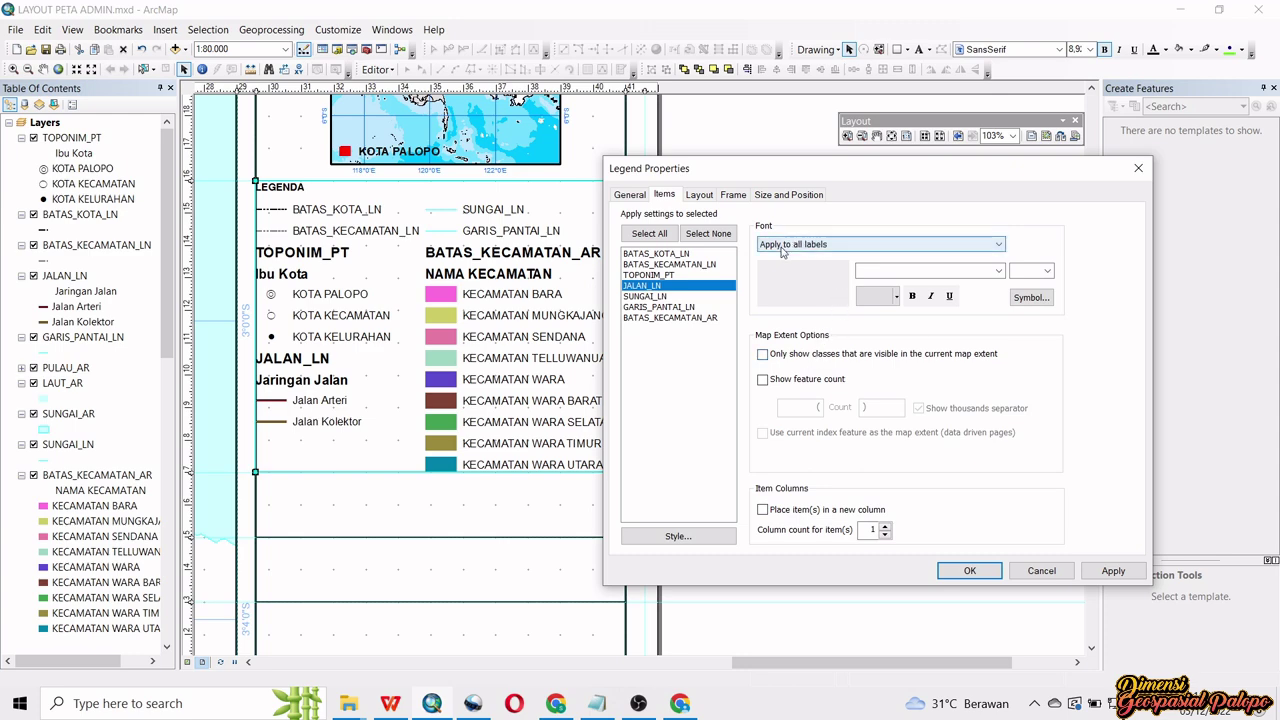
- Turn on the layer name for the SUNGAI_LN legend item and set its symbol to SansSerif at size 11
double_click(652, 297)
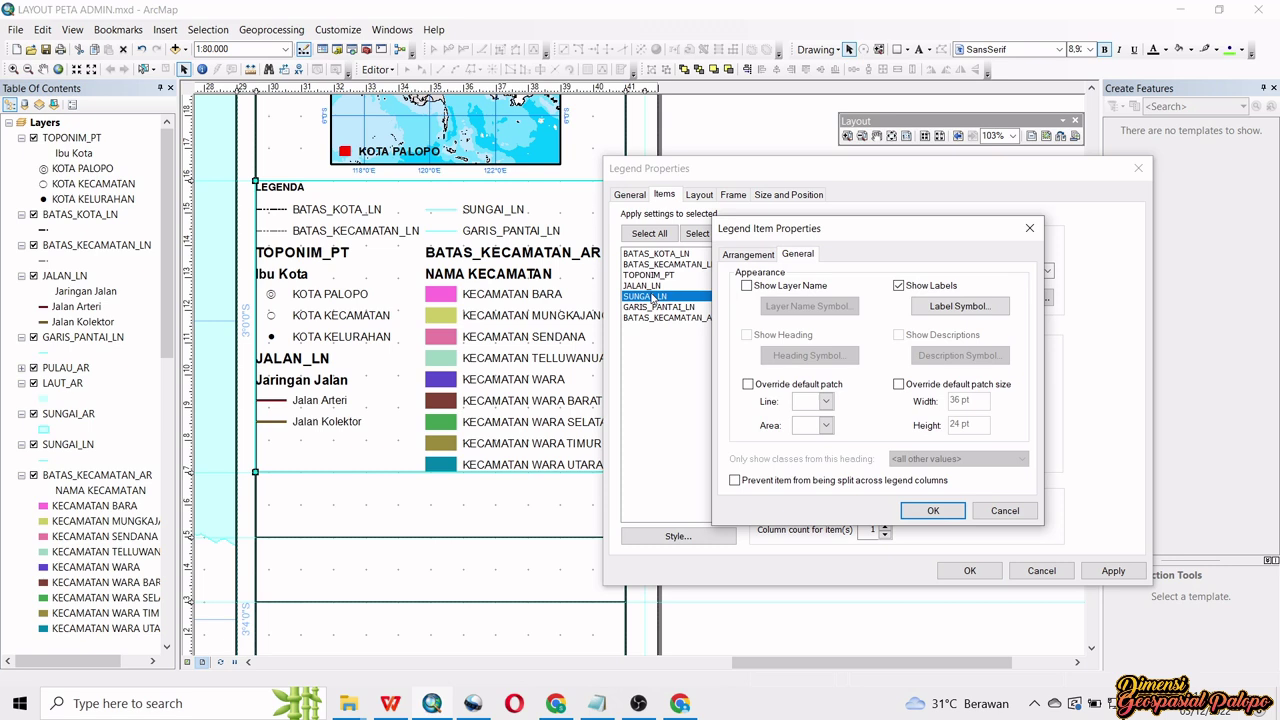
click(747, 287)
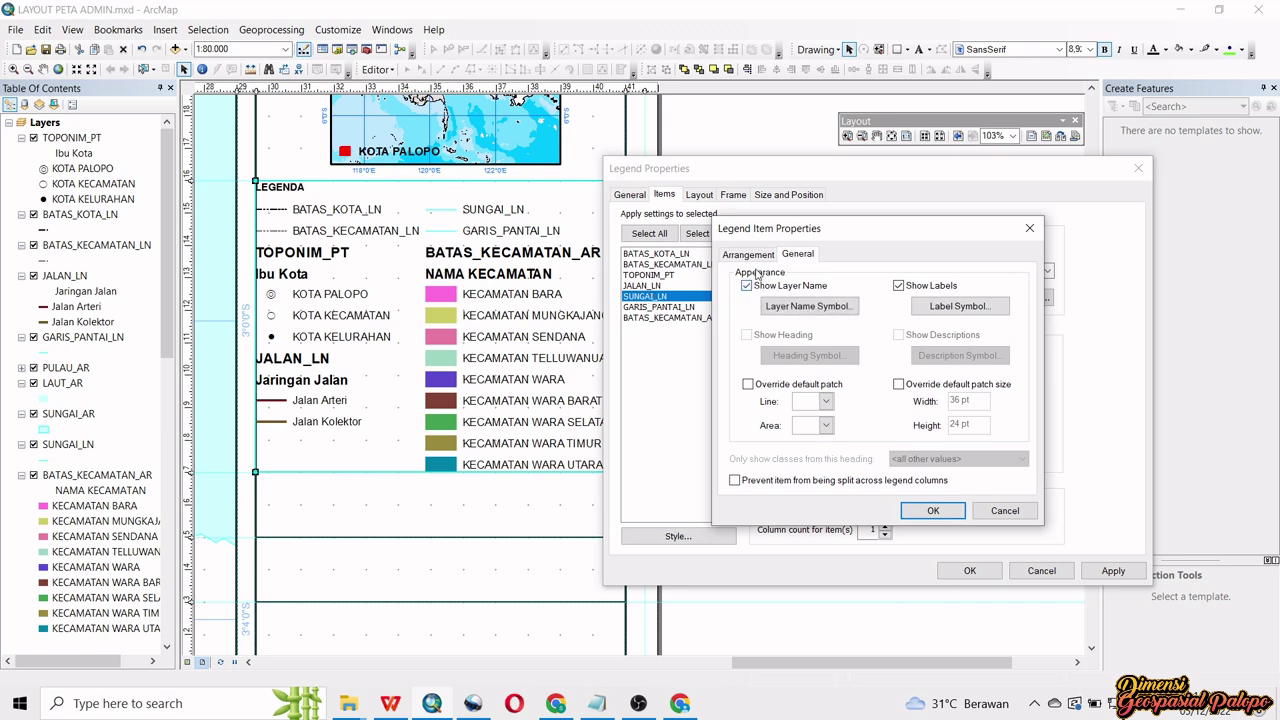
click(784, 308)
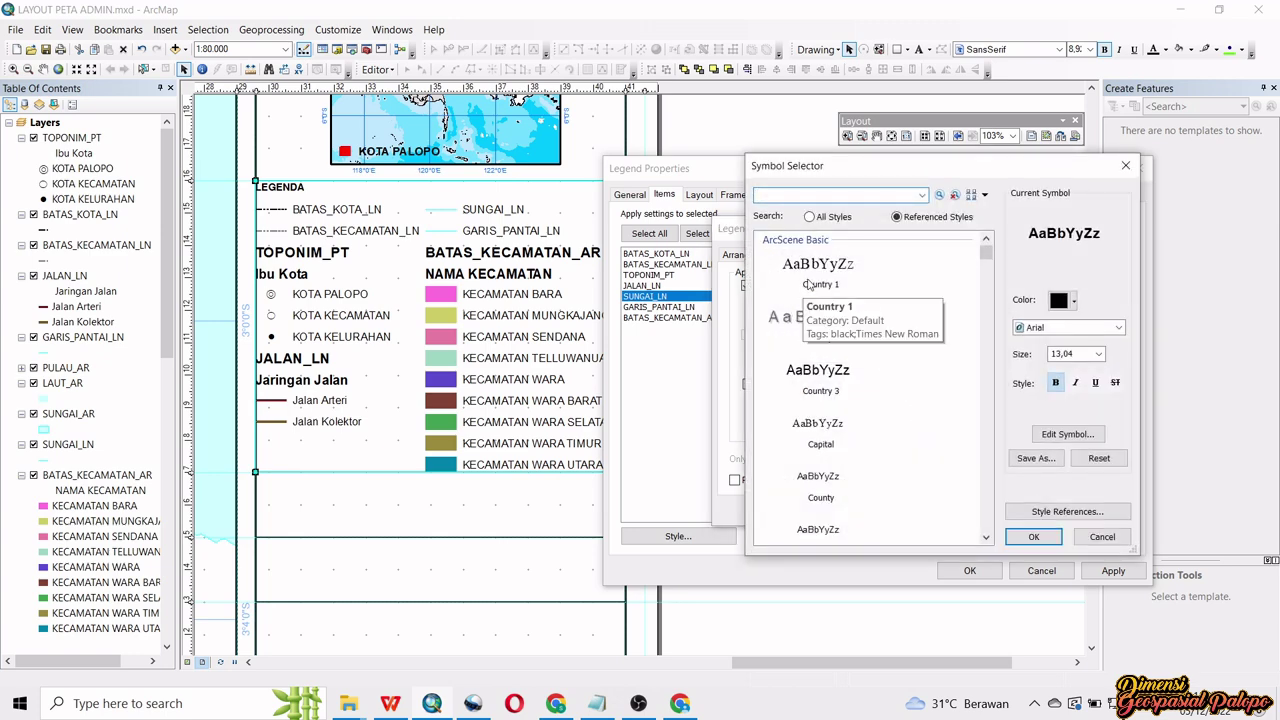
drag(941, 177, 994, 169)
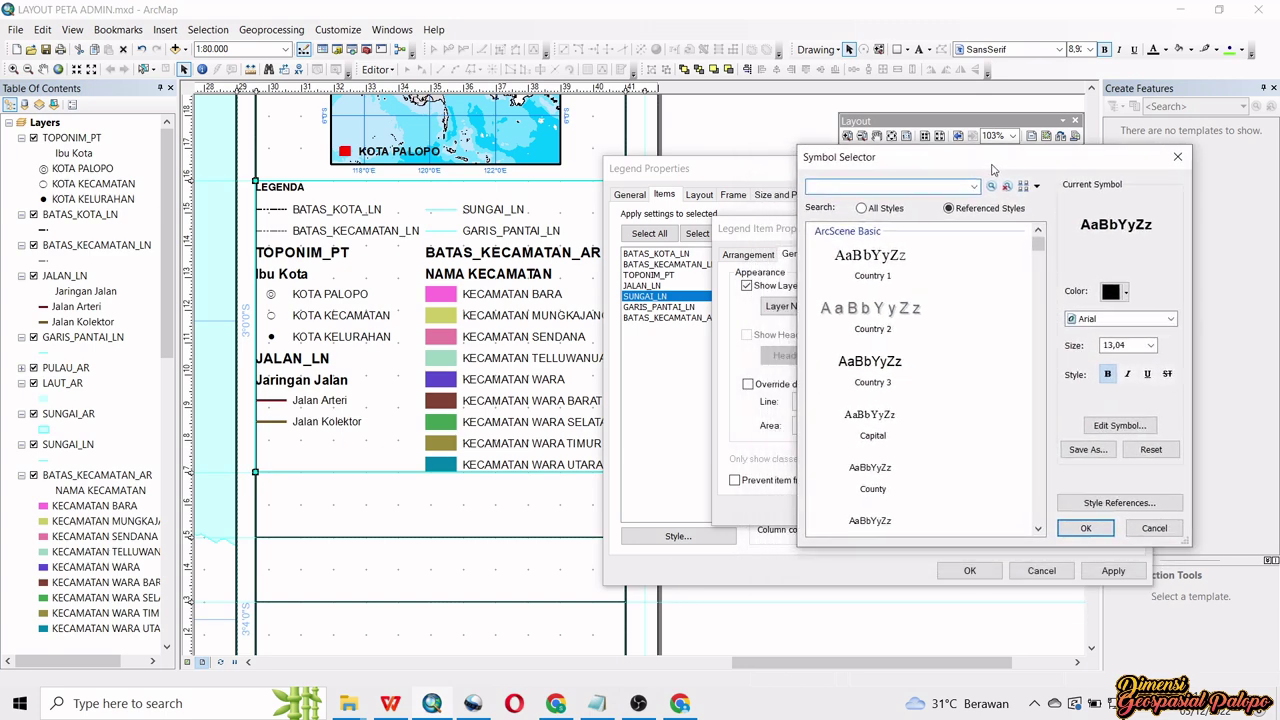
click(1097, 321)
scroll(1100, 330, down, 10)
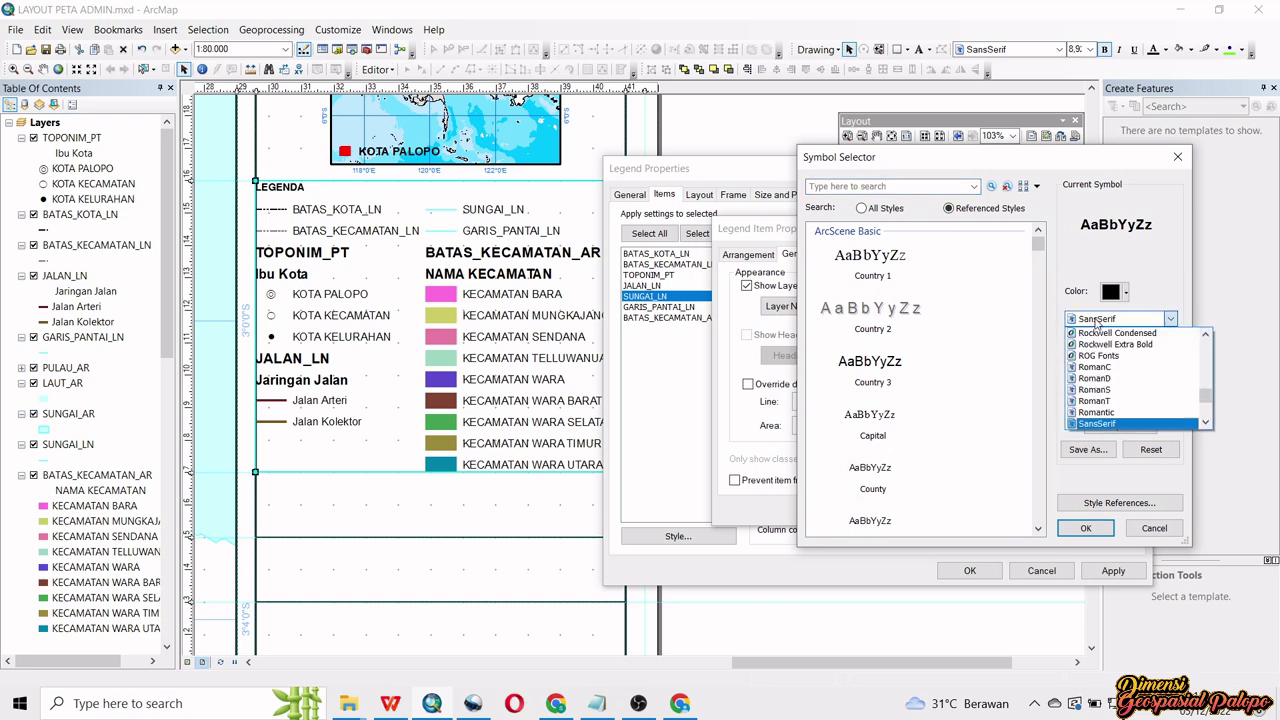
click(1102, 333)
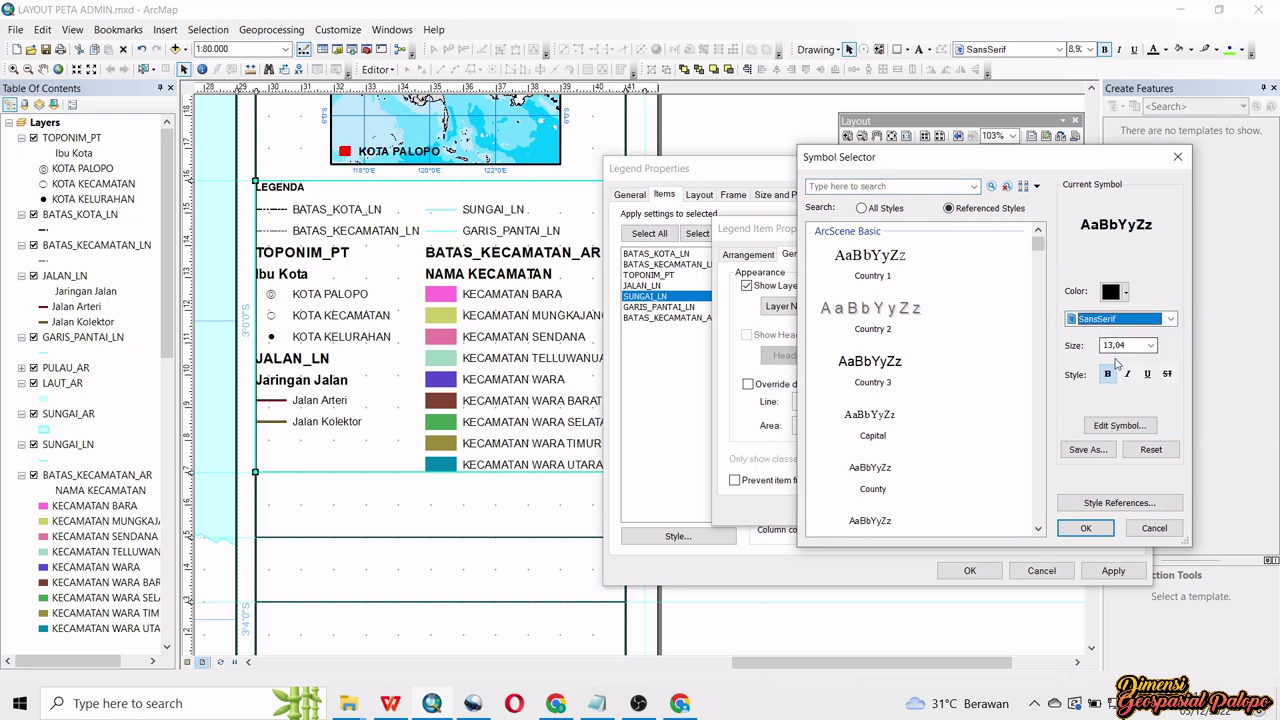
key(Tab)
text(11)
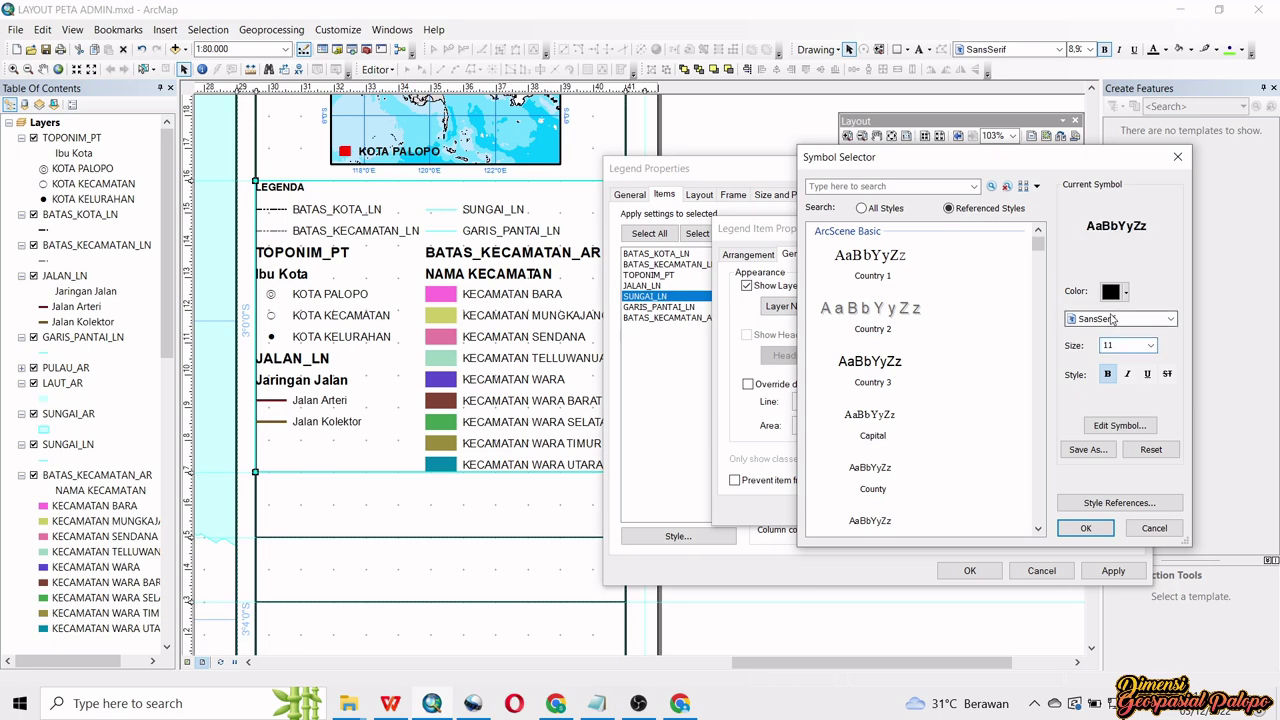
click(1087, 527)
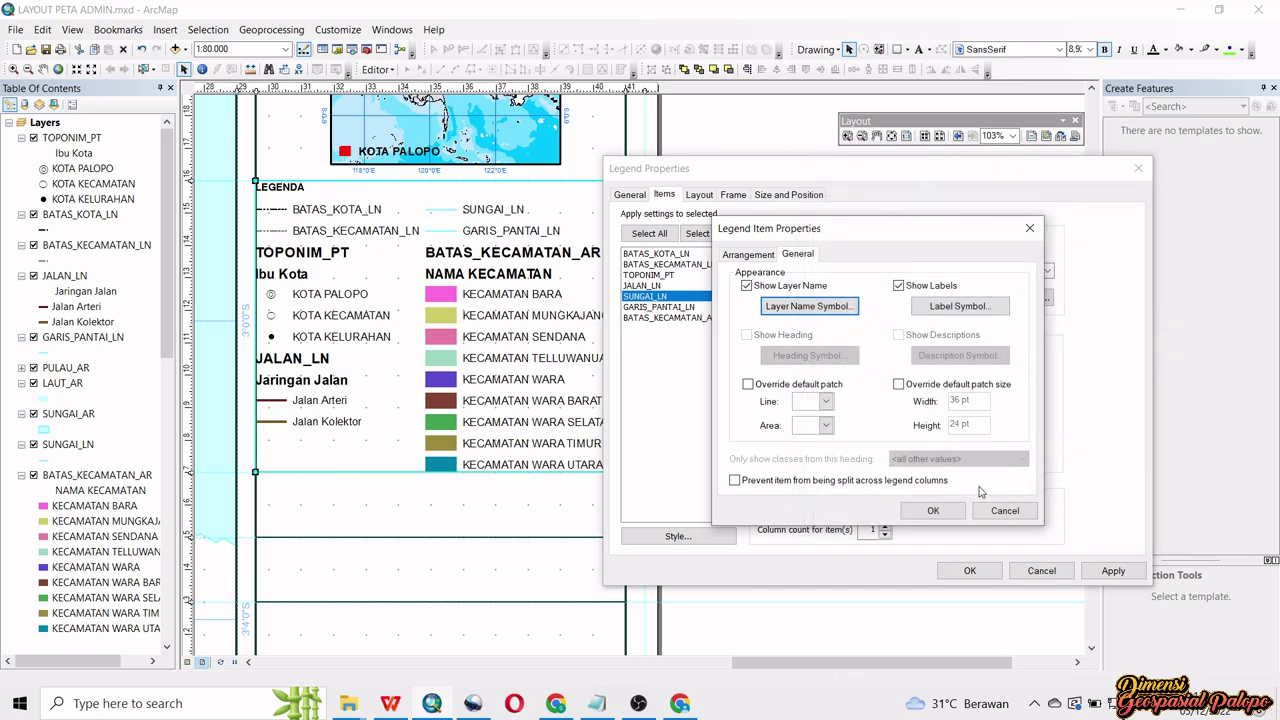
click(955, 513)
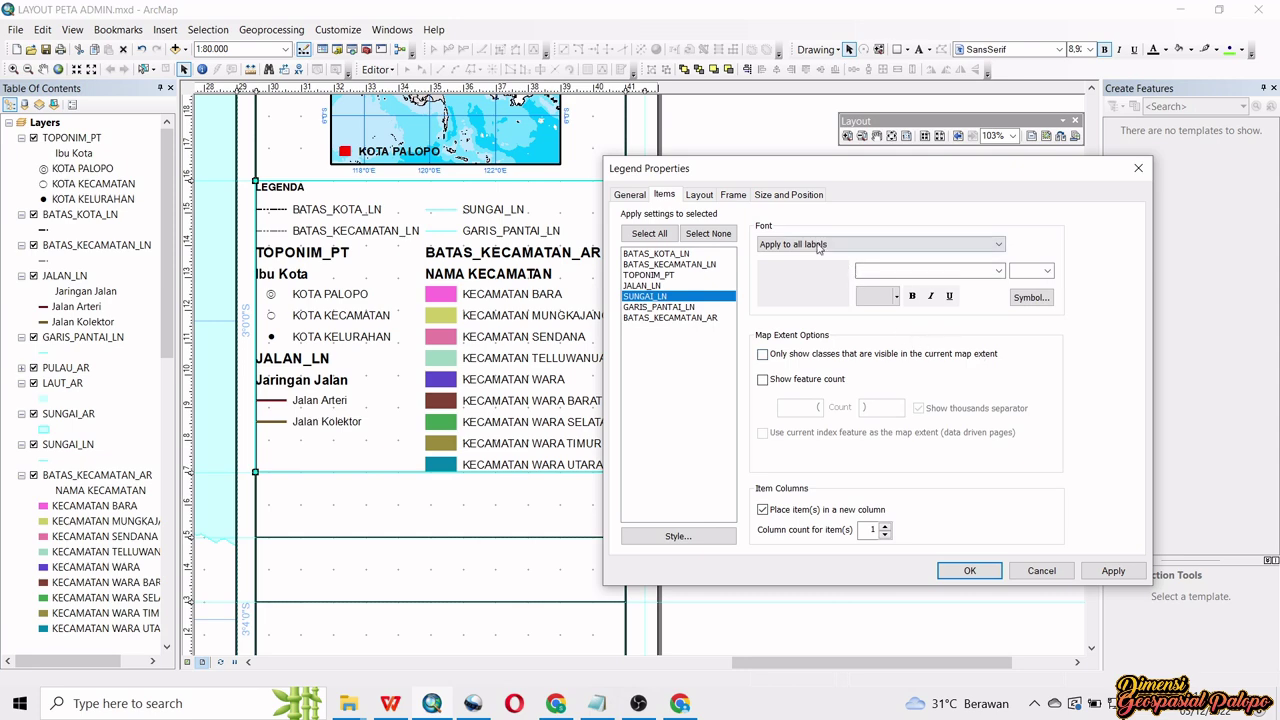
- Set the layer name symbol of the BATAS_KECAMATAN_AR legend item to SansSerif at size 11 and turn off its heading
double_click(696, 318)
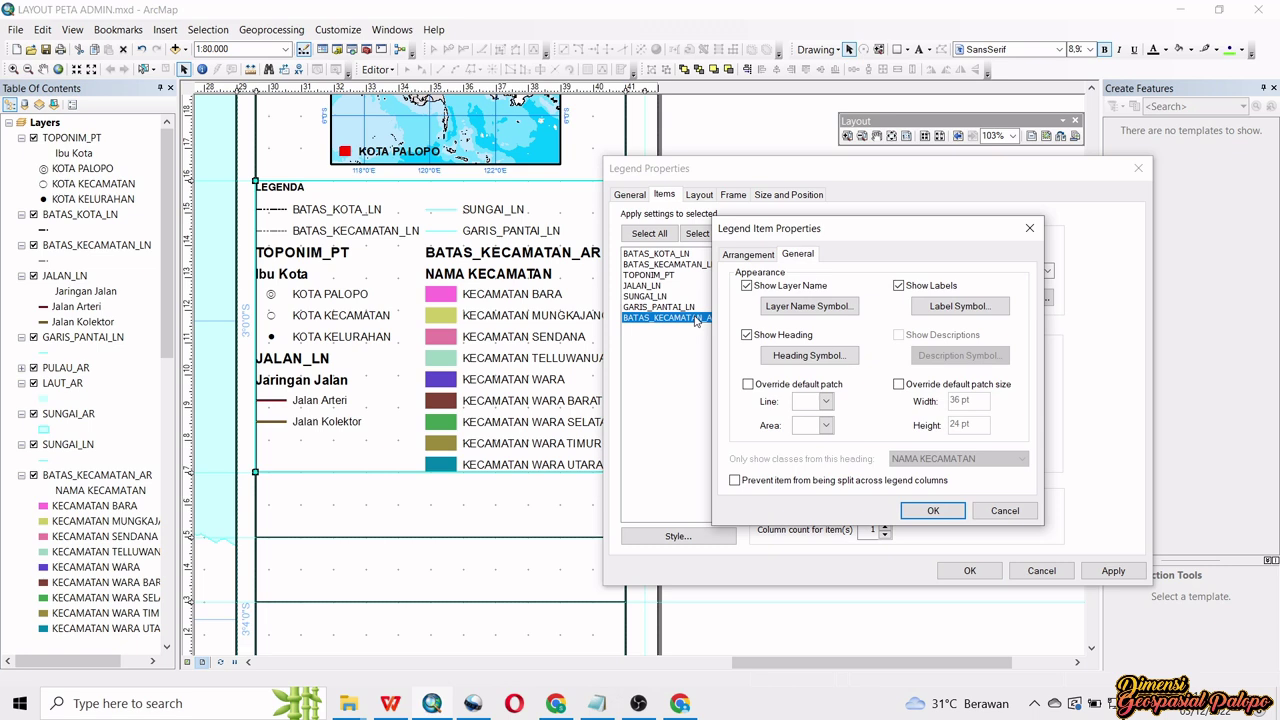
click(778, 305)
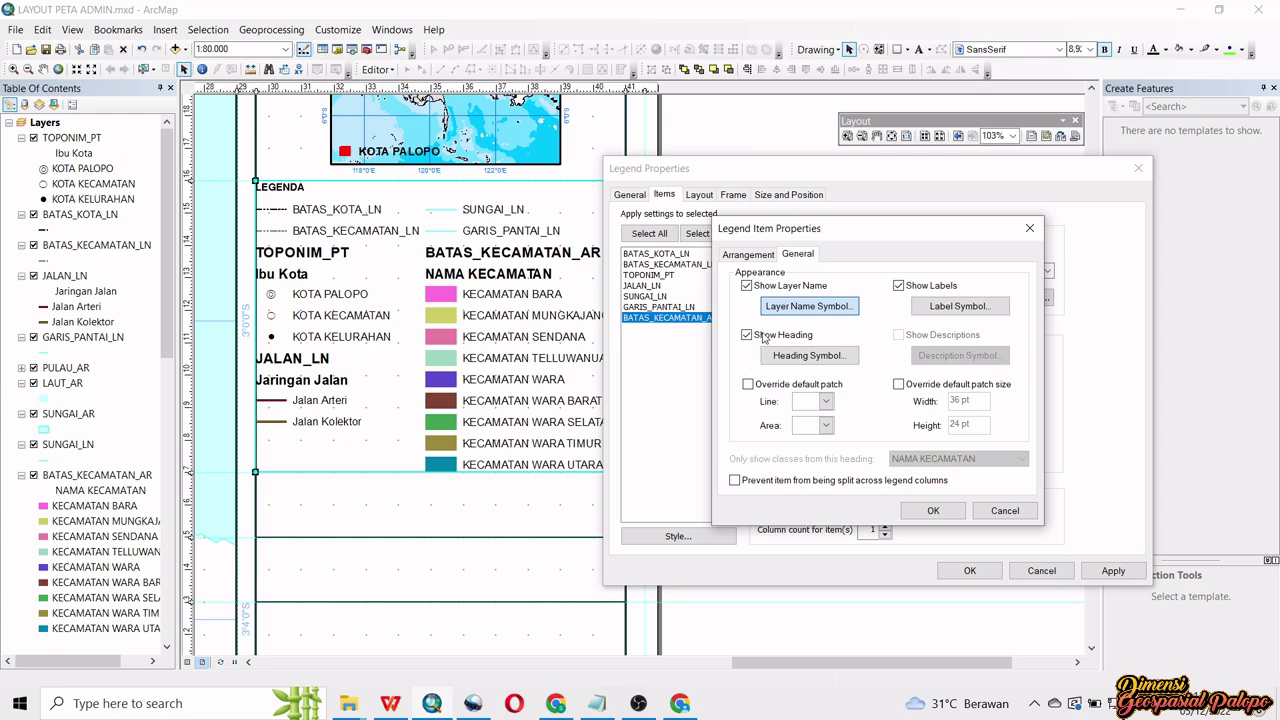
click(790, 355)
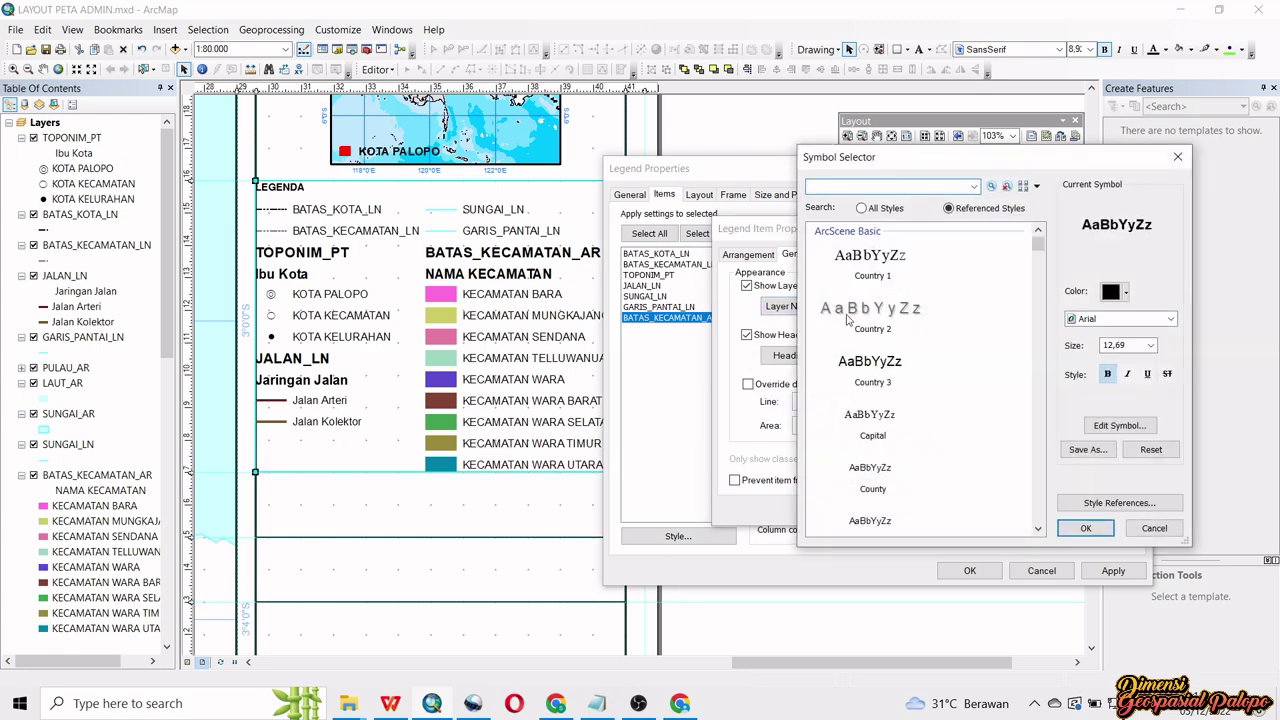
click(1098, 322)
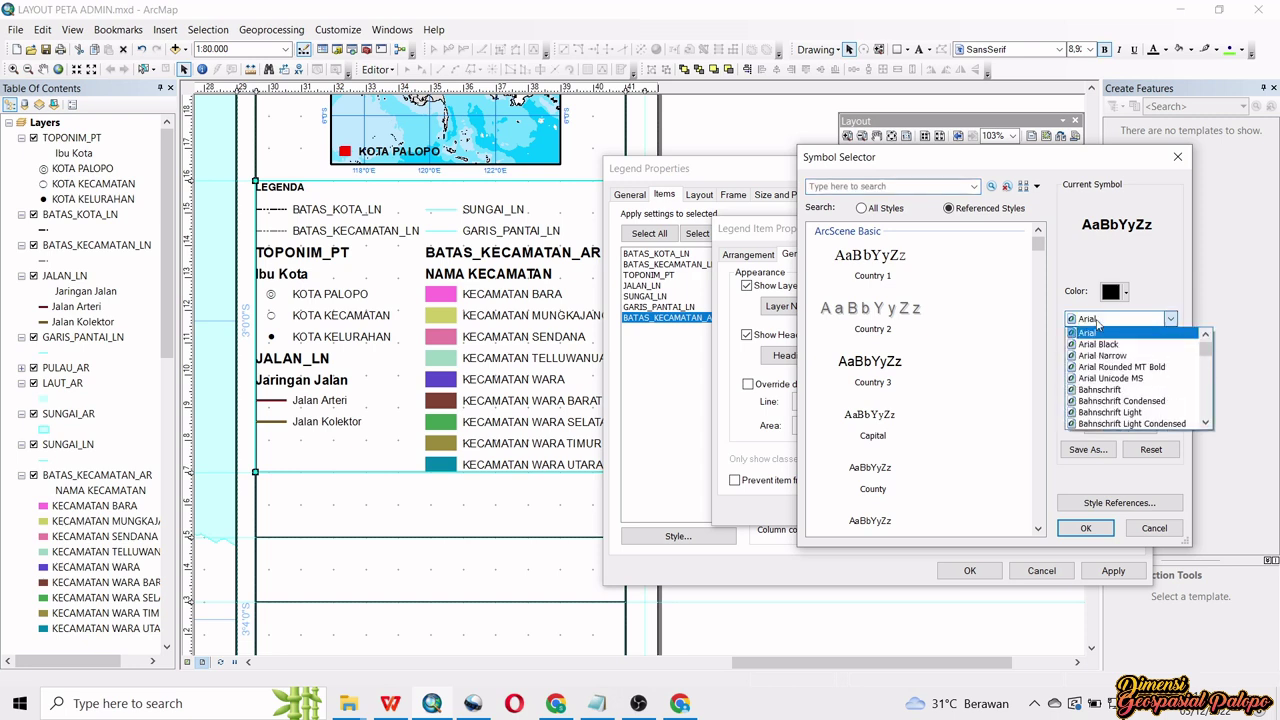
scroll(1100, 335, down, 10)
click(1102, 336)
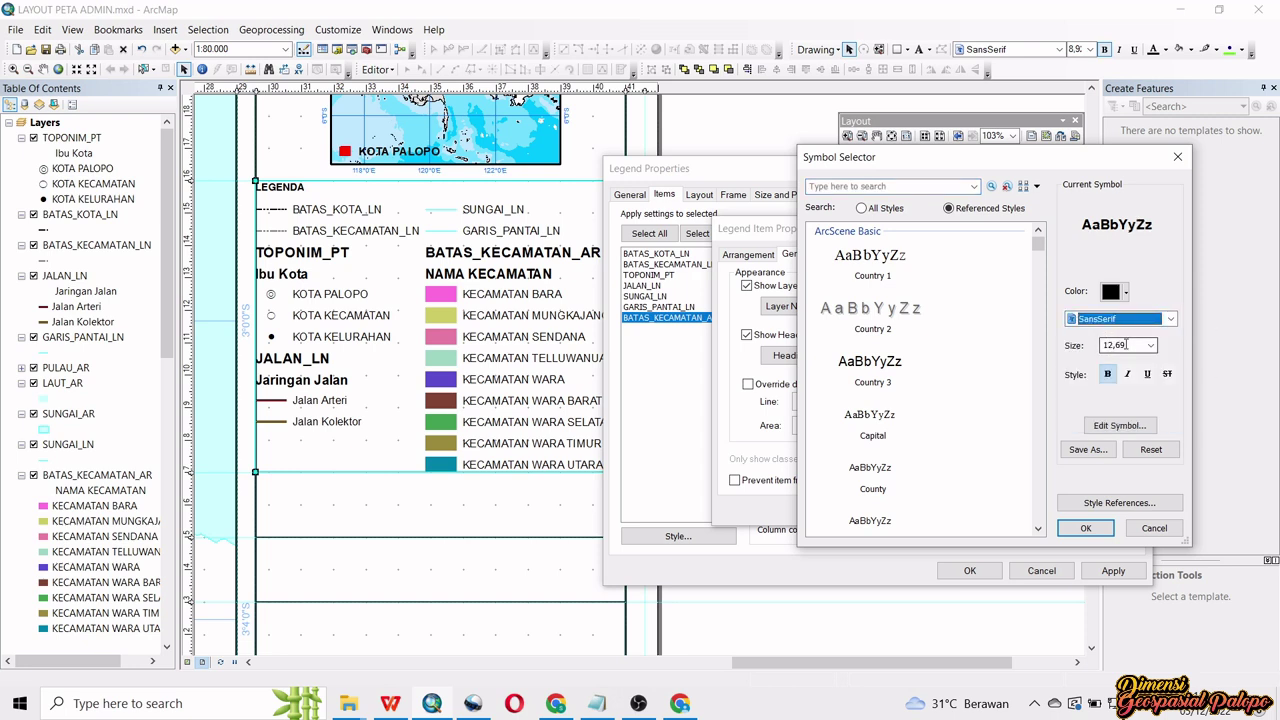
click(1129, 345)
text(11)
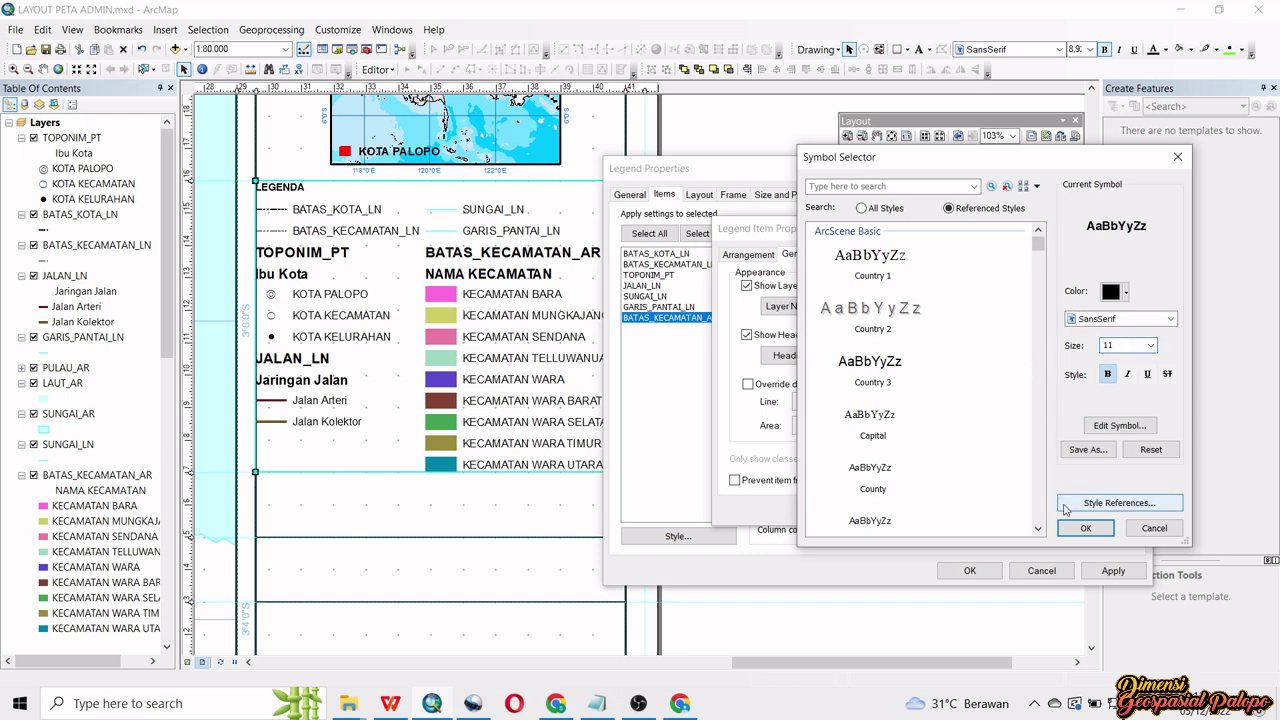
click(1088, 527)
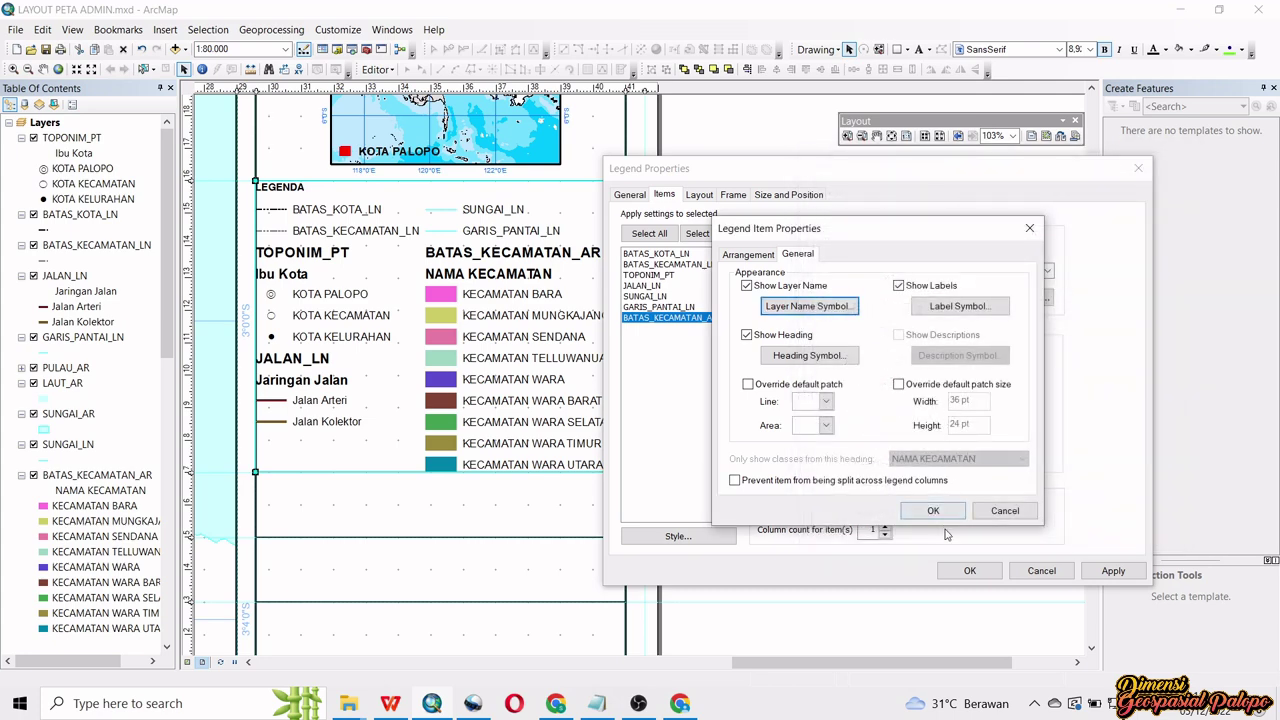
click(759, 342)
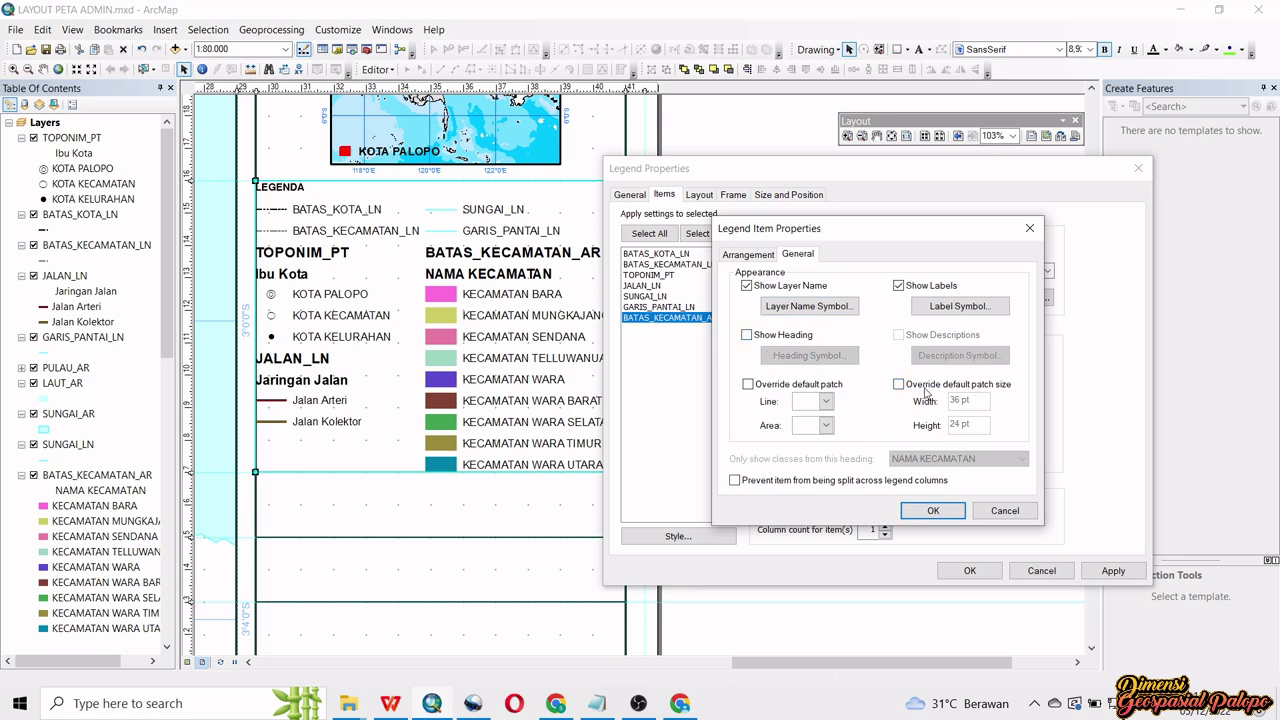
click(930, 512)
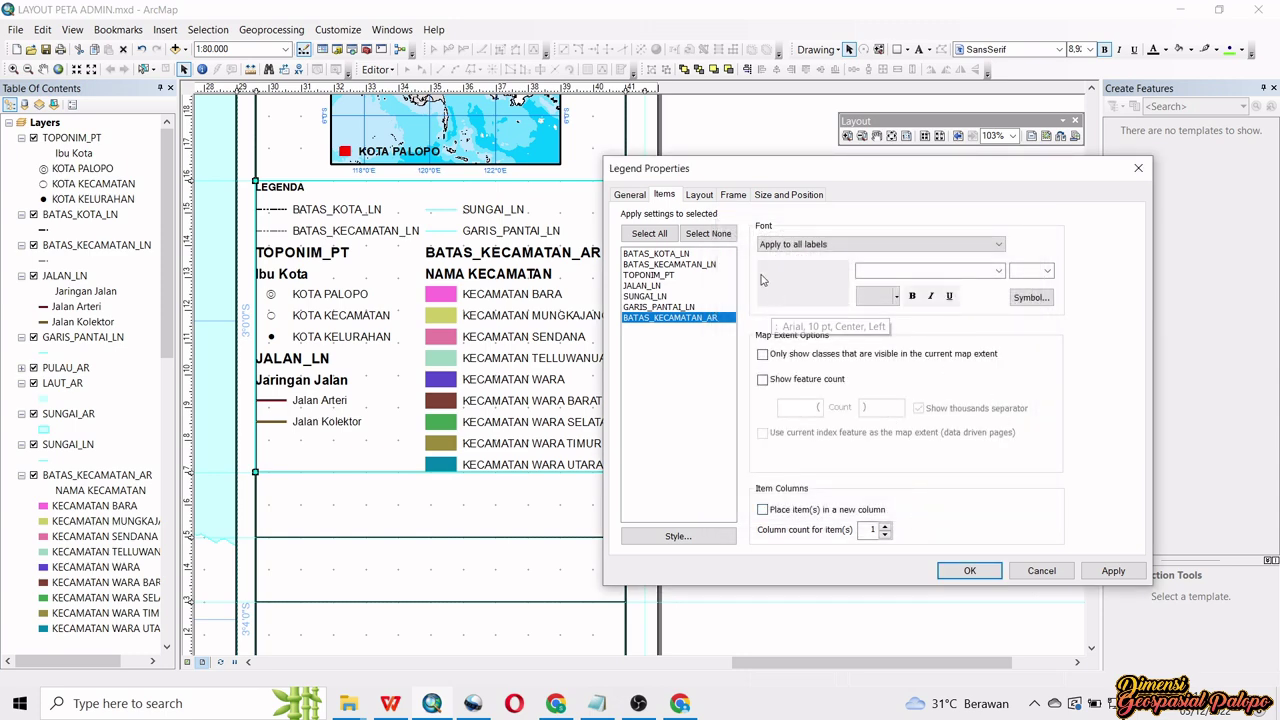
- Set the legend's title gap to 12 pt and its item gap to 8 pt
click(699, 195)
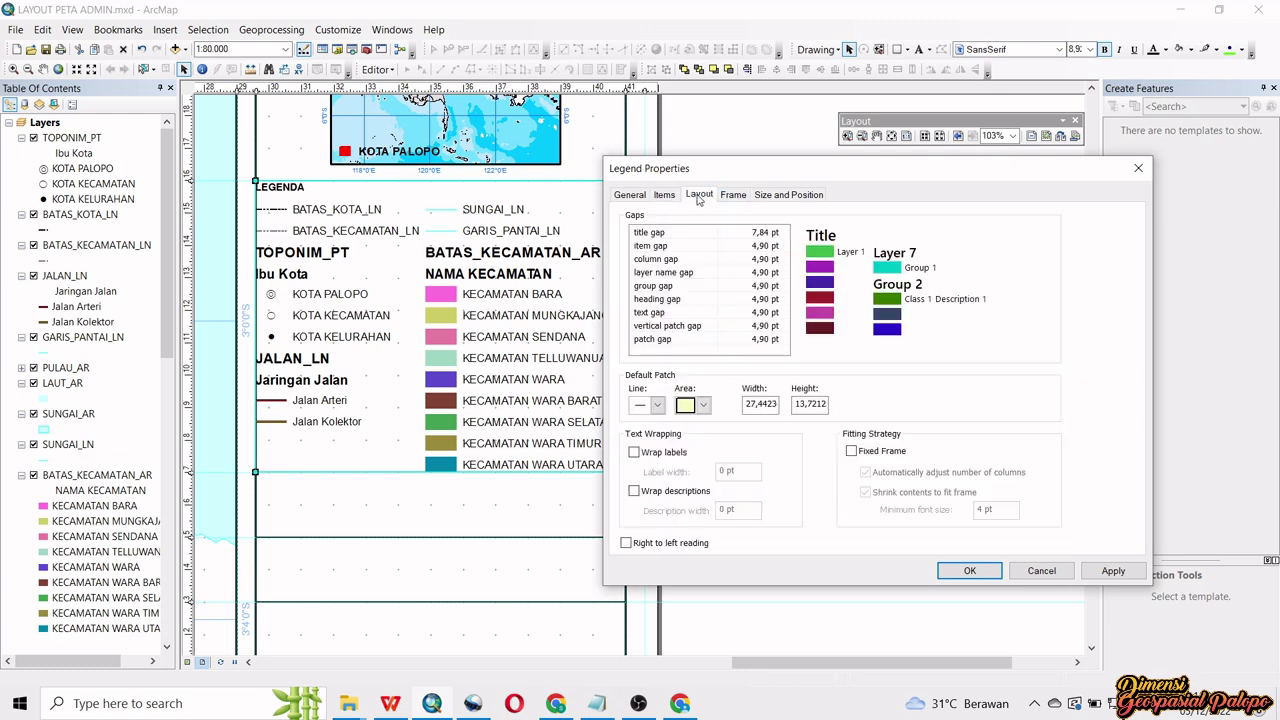
click(757, 233)
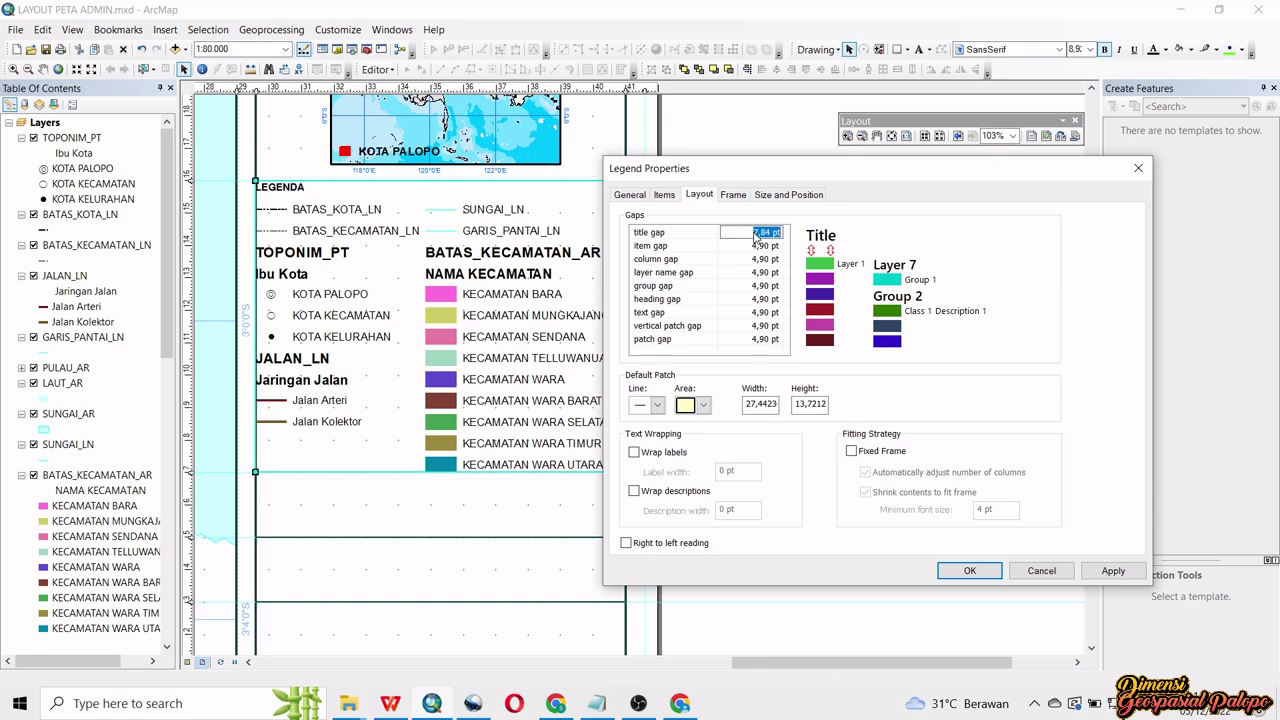
text(2)
text(12)
click(752, 246)
double_click(753, 247)
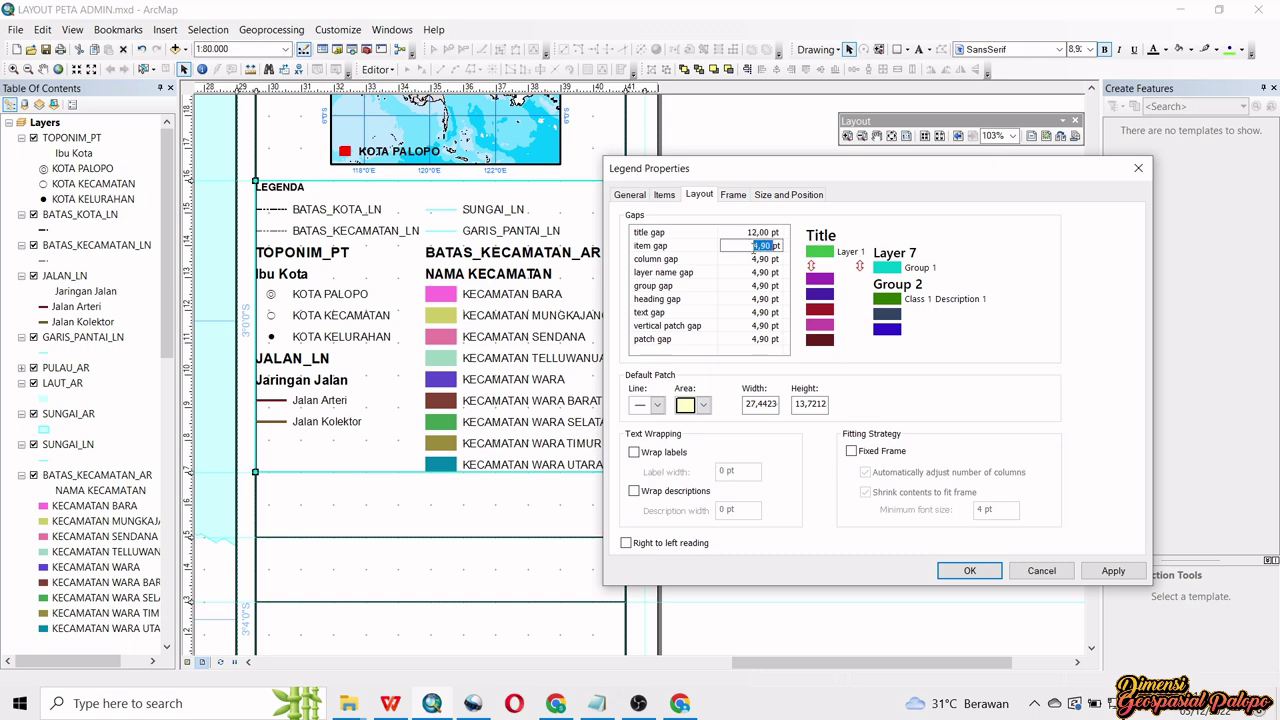
text(8)
- Set the legend's column gap to 25 pt and vertical patch gap to 2 pt, and accept the legend properties
click(753, 259)
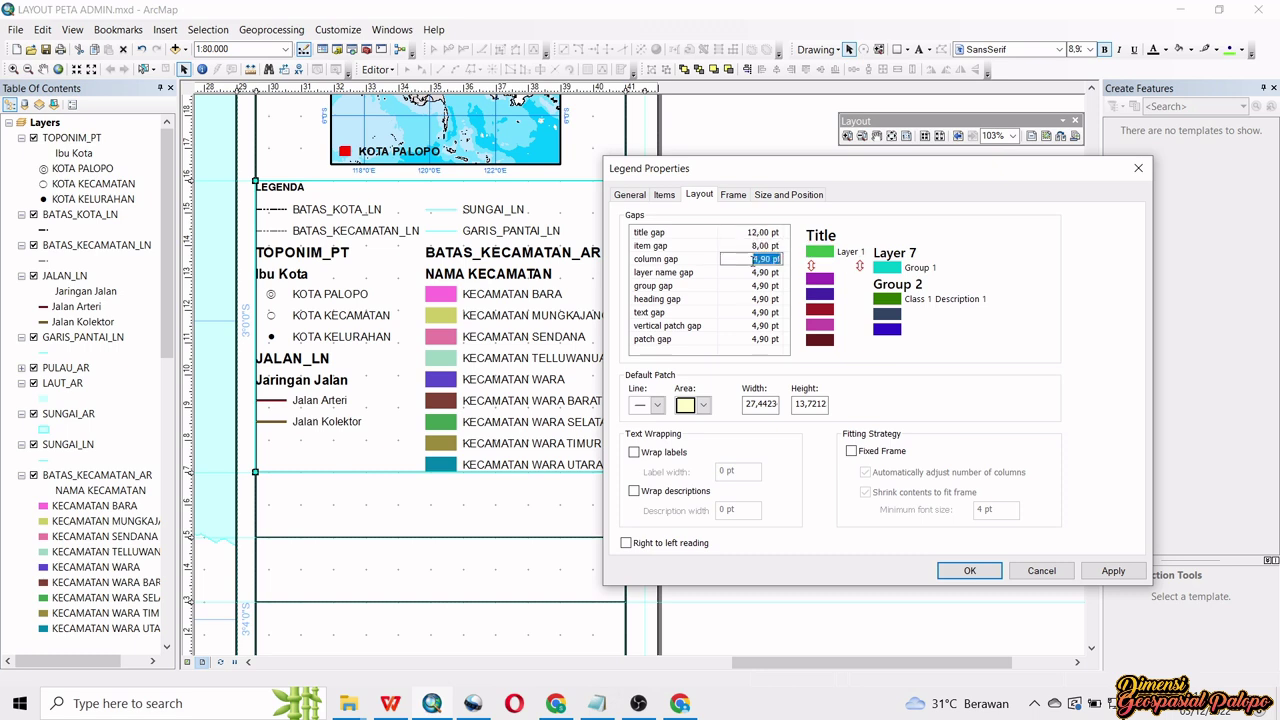
double_click(753, 258)
text(25)
click(752, 285)
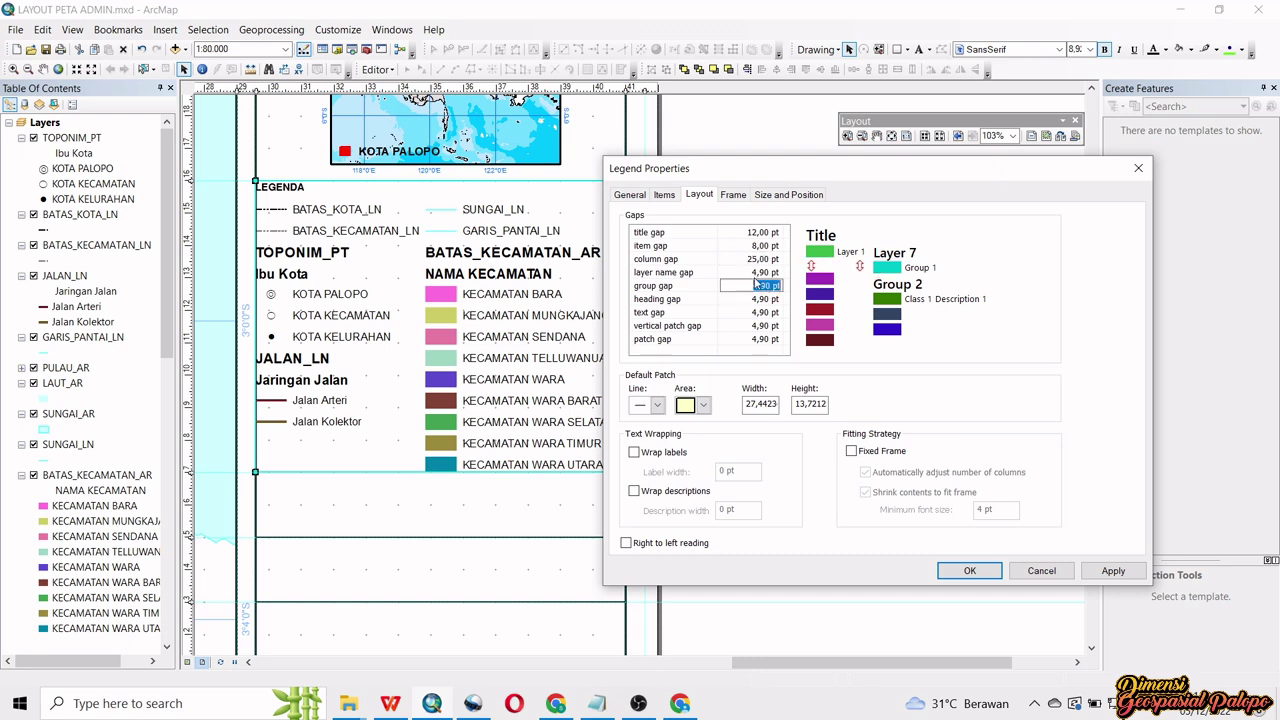
click(760, 326)
double_click(757, 327)
text(2)
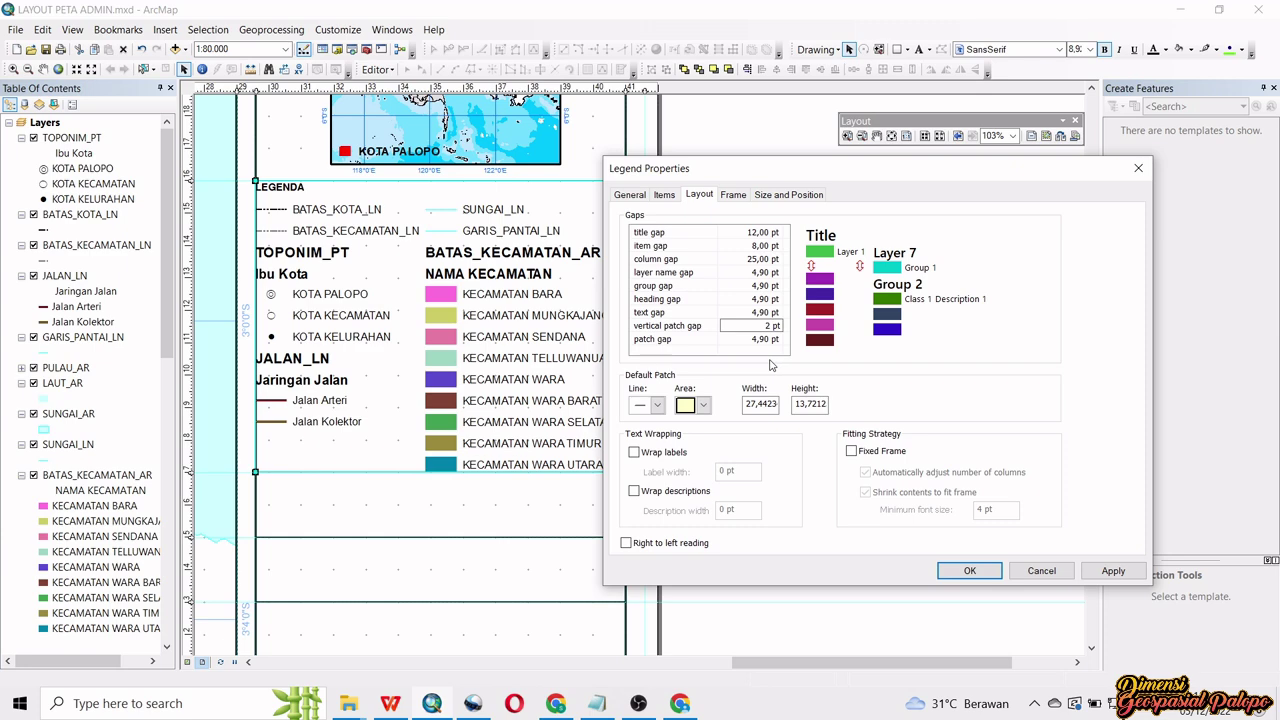
click(965, 570)
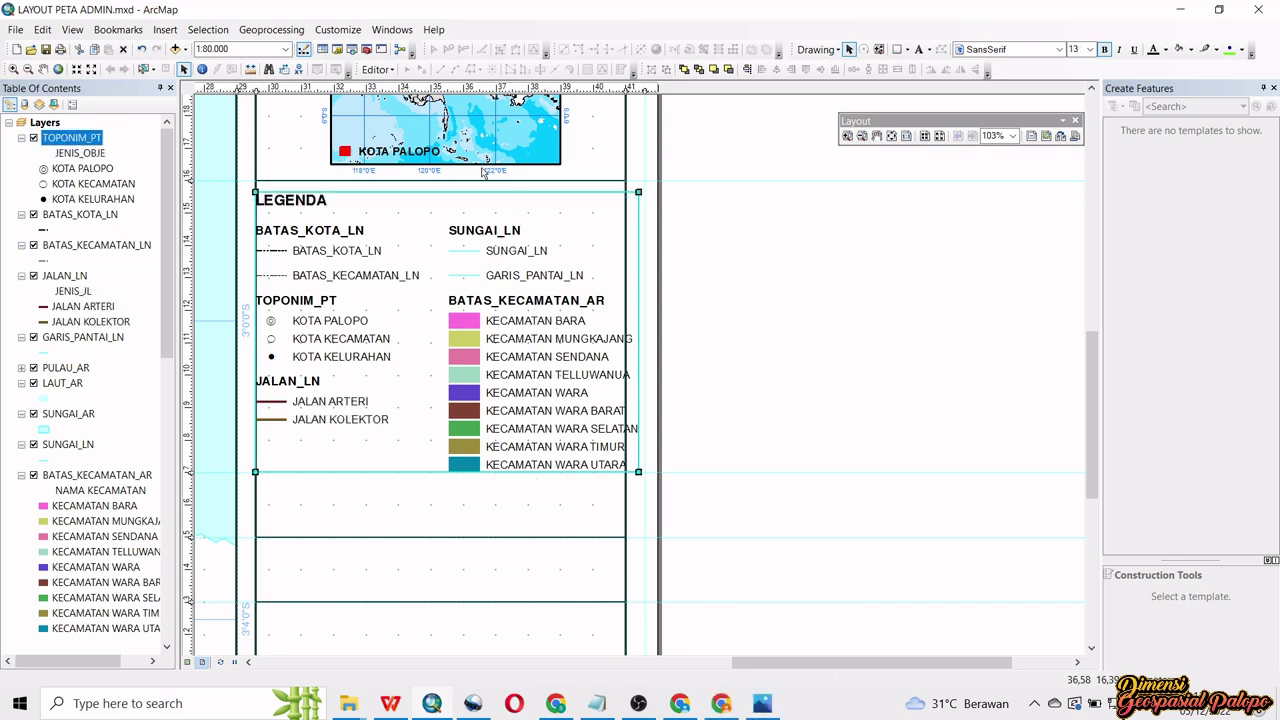
- Rename the TOPONIM_PT layer as Ibu Kota
click(77, 144)
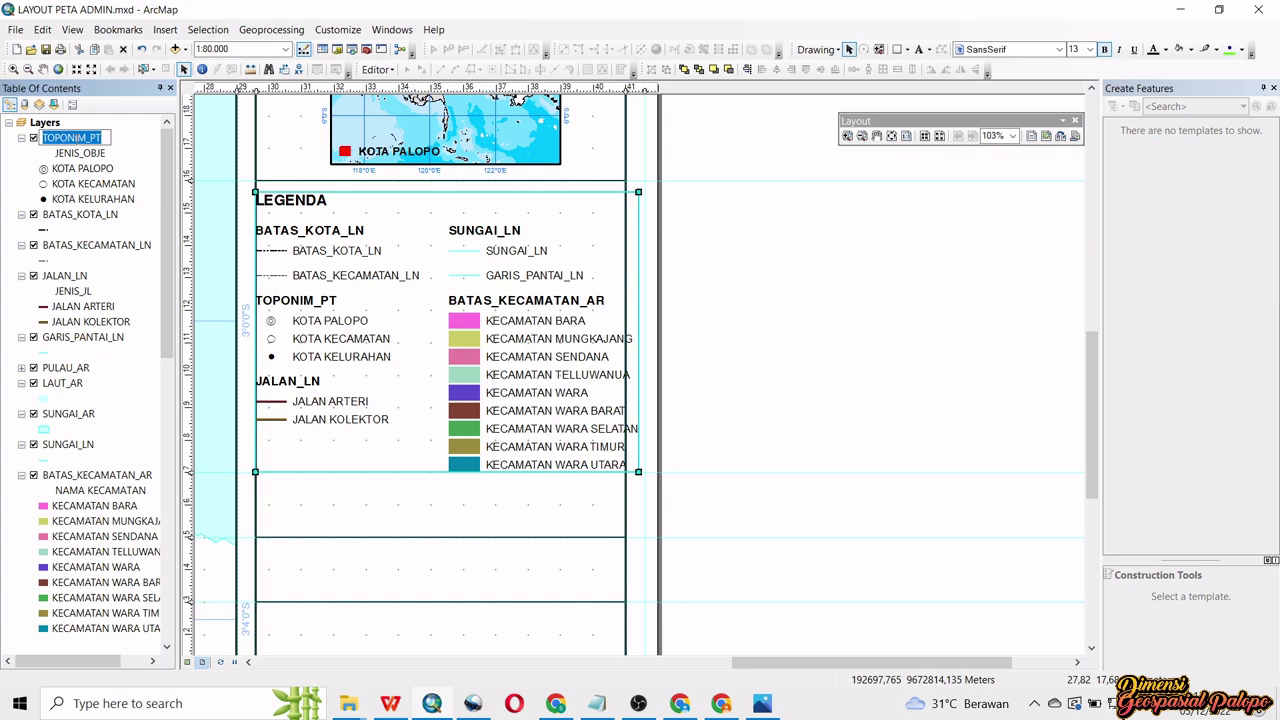
key(BackSpace)
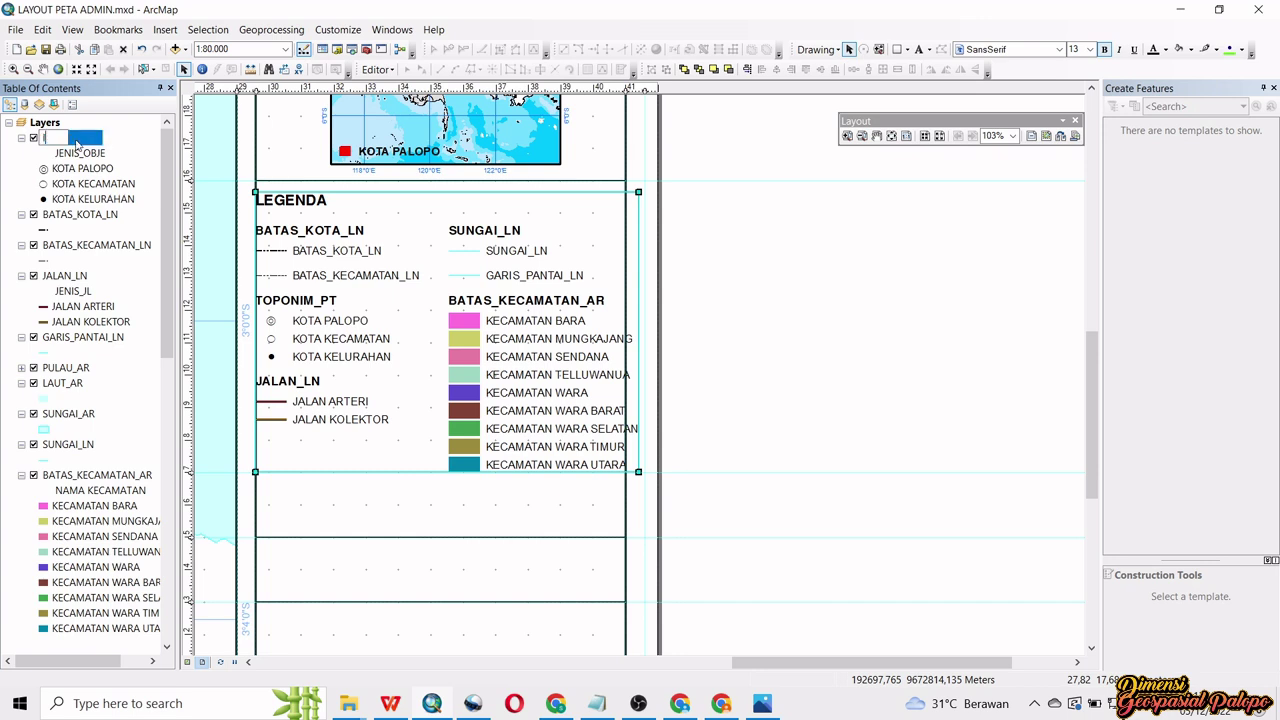
text(Ibu Kota)
key(Return)
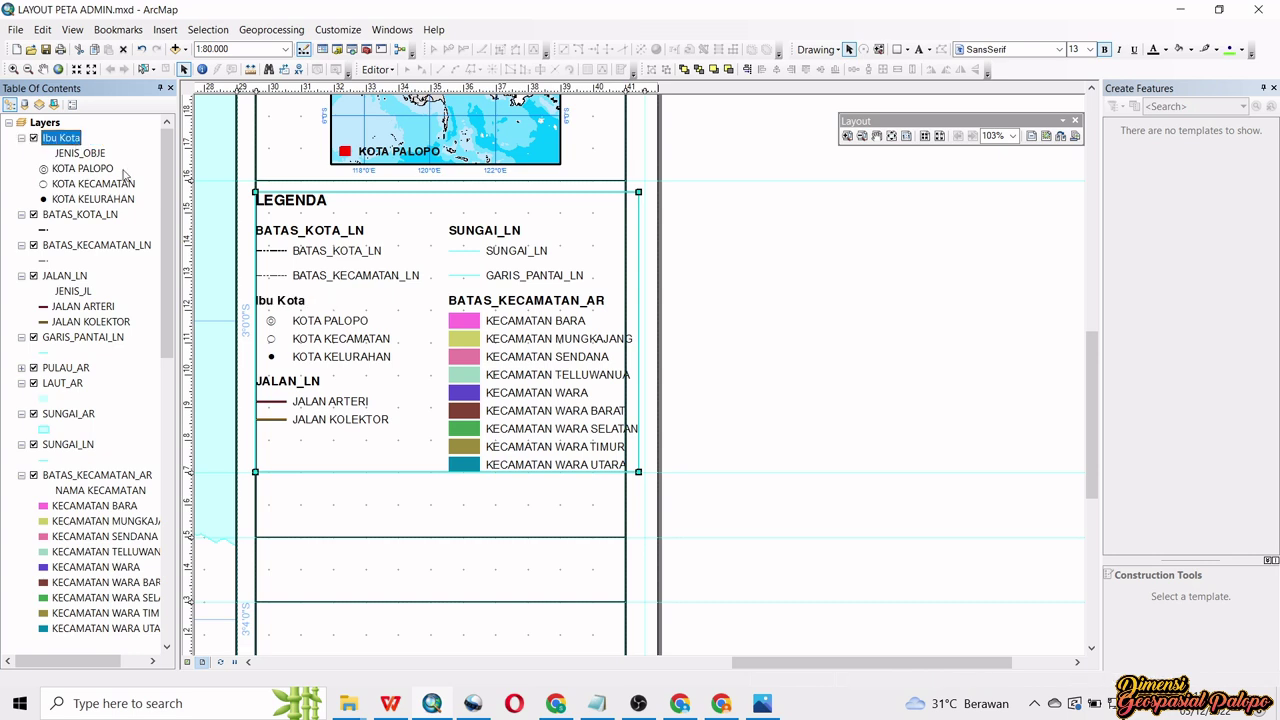
- Relabel the KOTA PALOPO class of the Ibu Kota layer as Kota Palopo
click(104, 170)
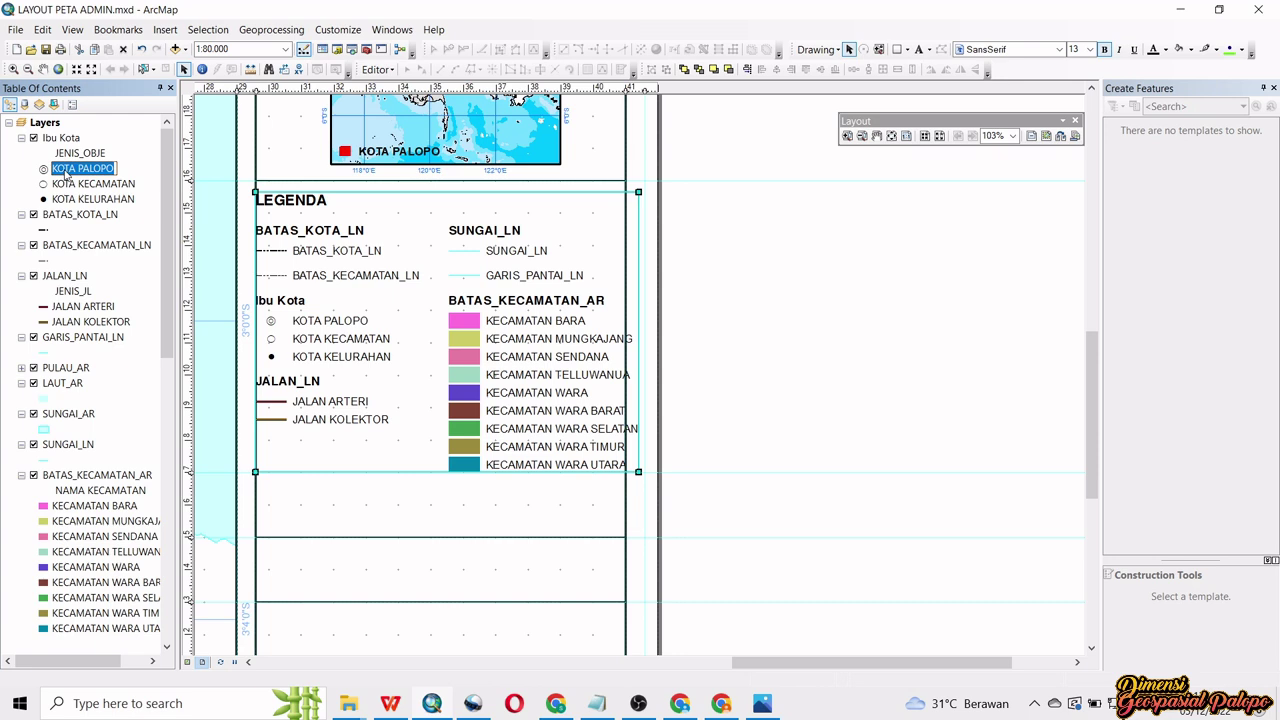
click(74, 172)
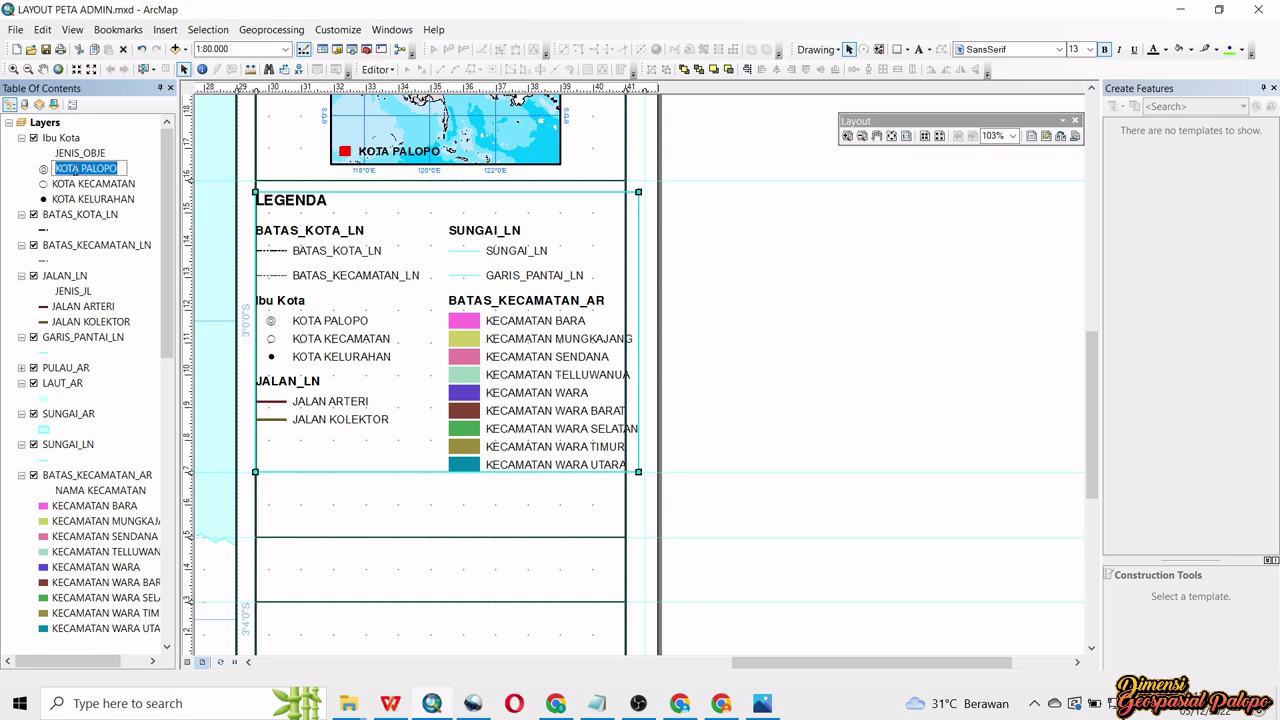
text(Kota)
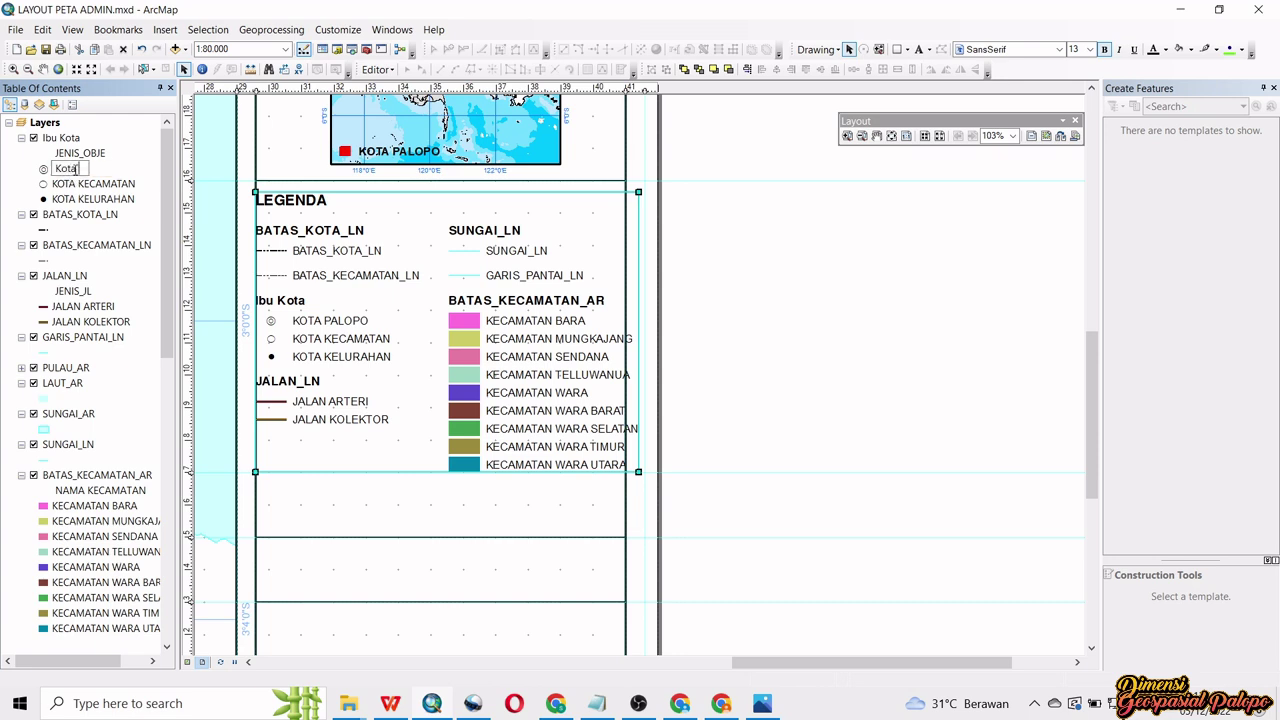
text( Palopo)
key(Return)
- Relabel the KOTA KECAMATAN and KOTA KELURAHAN classes as Kota Kecamatan and Kota Kelurahan
click(92, 185)
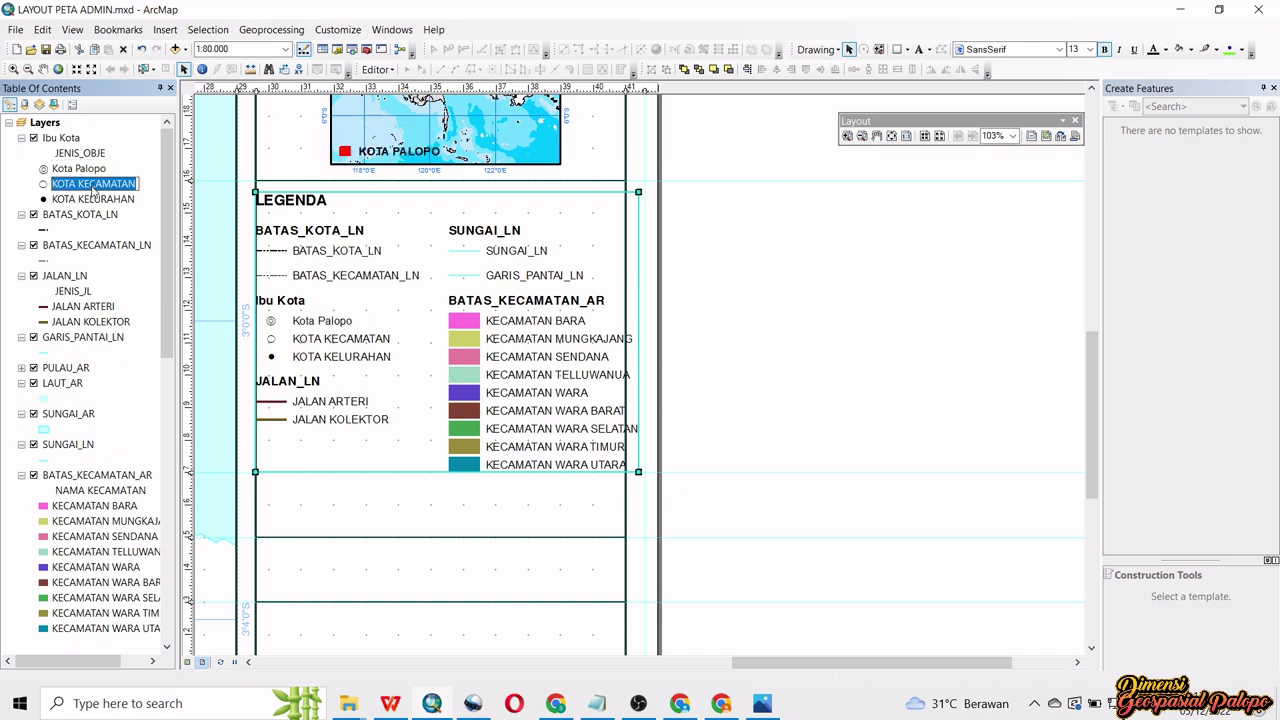
click(93, 189)
text(Ko)
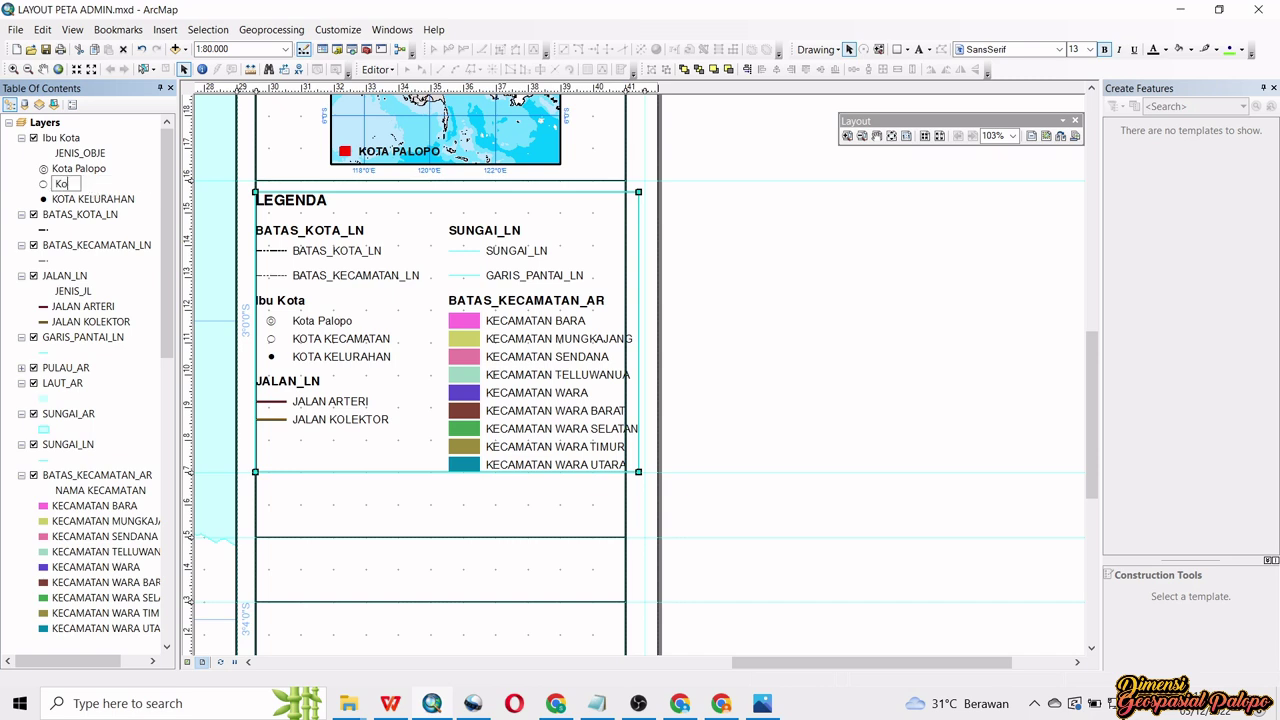
text(ta Kecamatan)
key(Return)
click(93, 200)
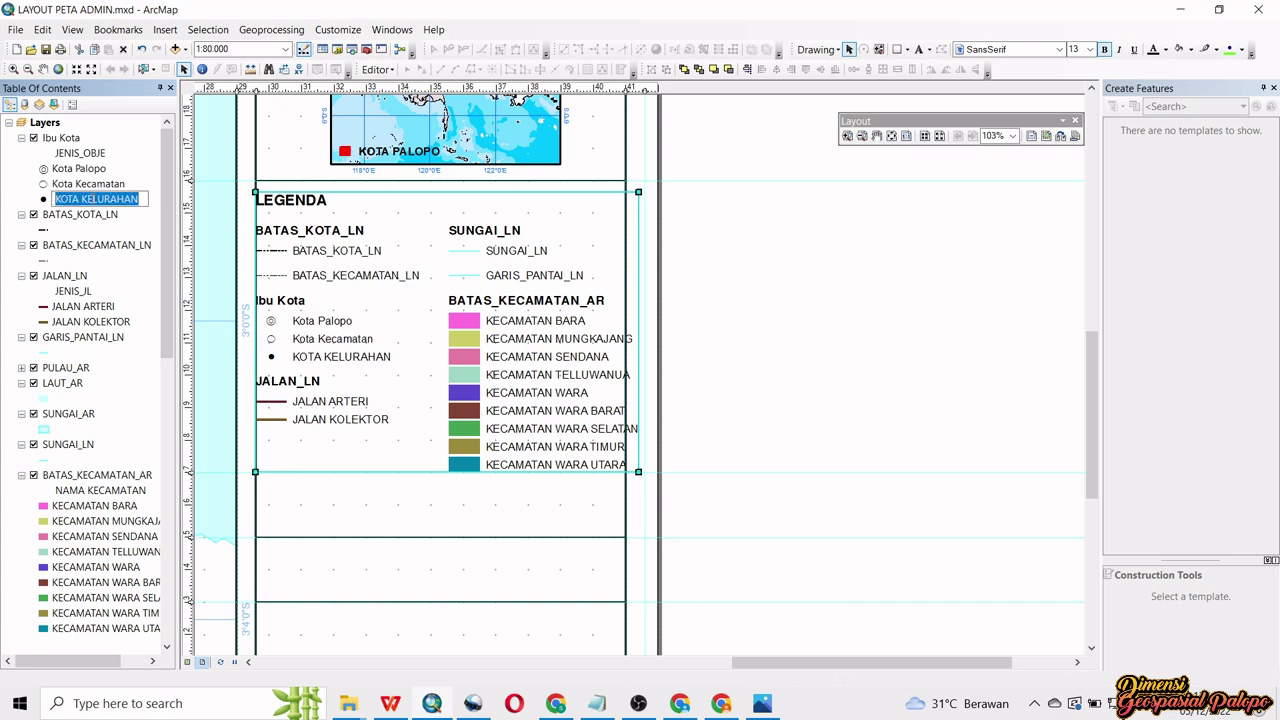
text(Kota Kelurahan)
key(Return)
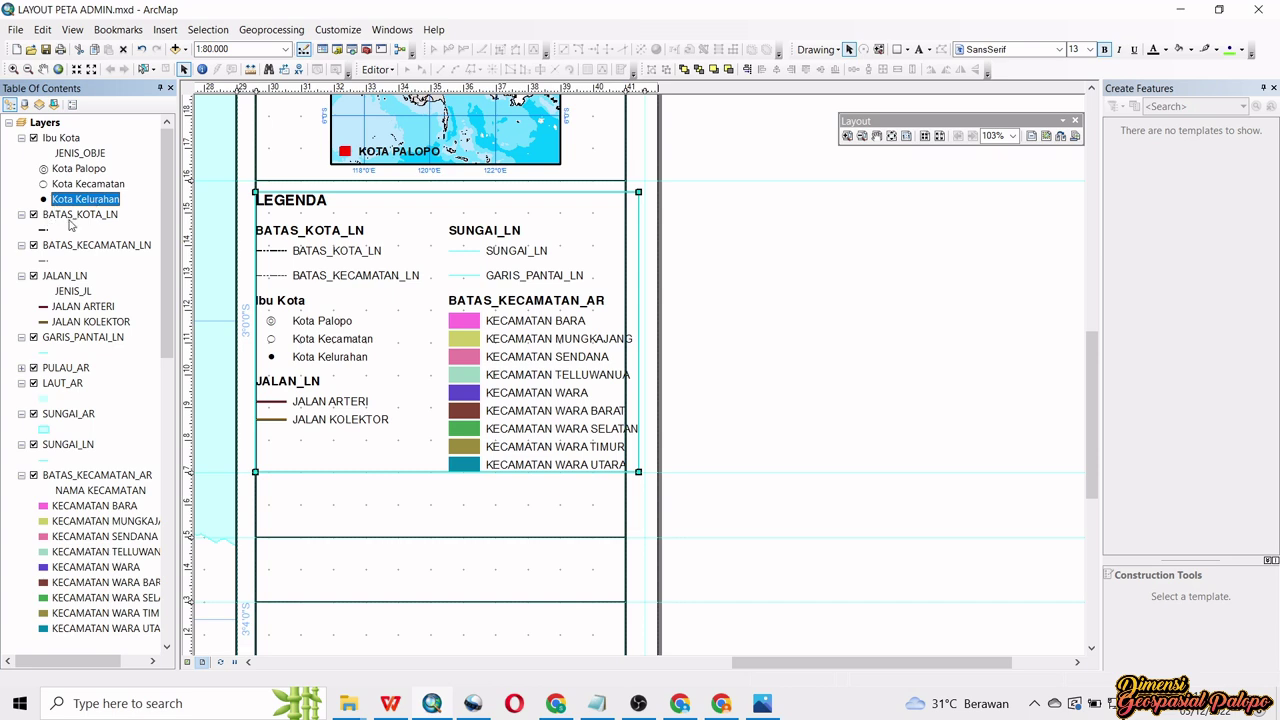
- Rename the BATAS_KOTA_LN layer as Batas Administrasi
click(70, 222)
click(71, 221)
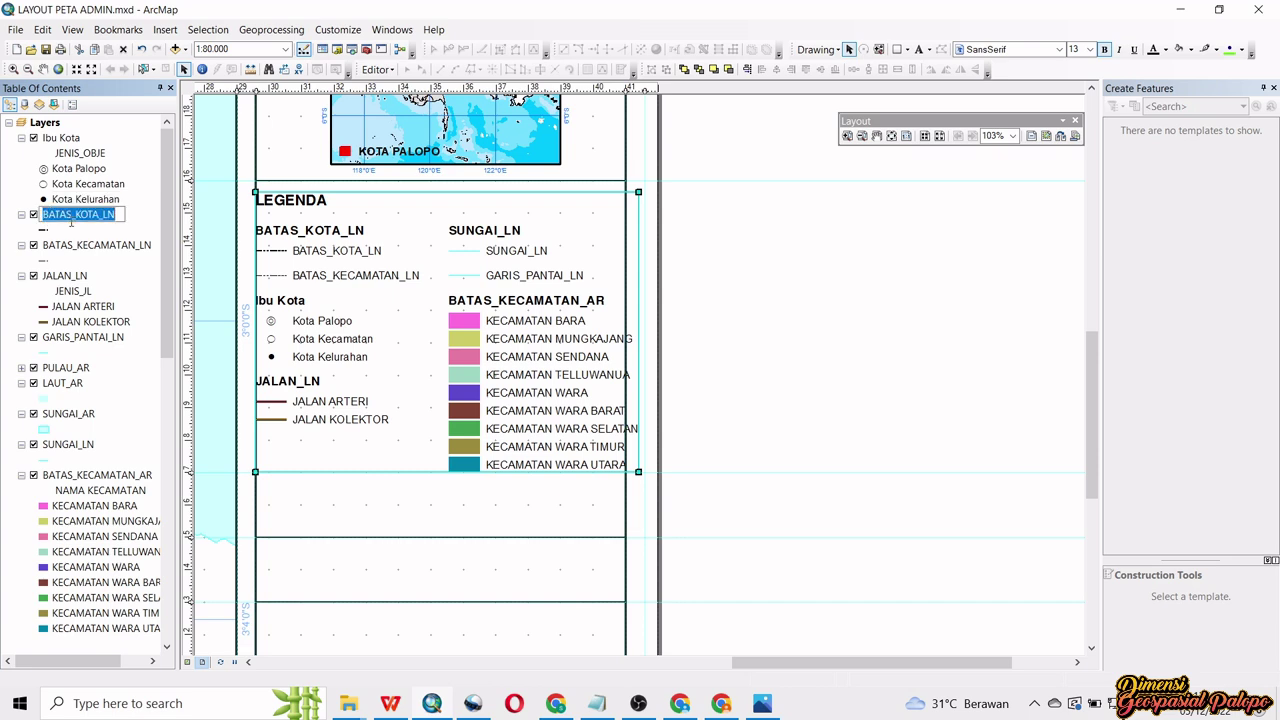
text(ba)
key(BackSpace)
key(BackSpace)
text(Batas Ad)
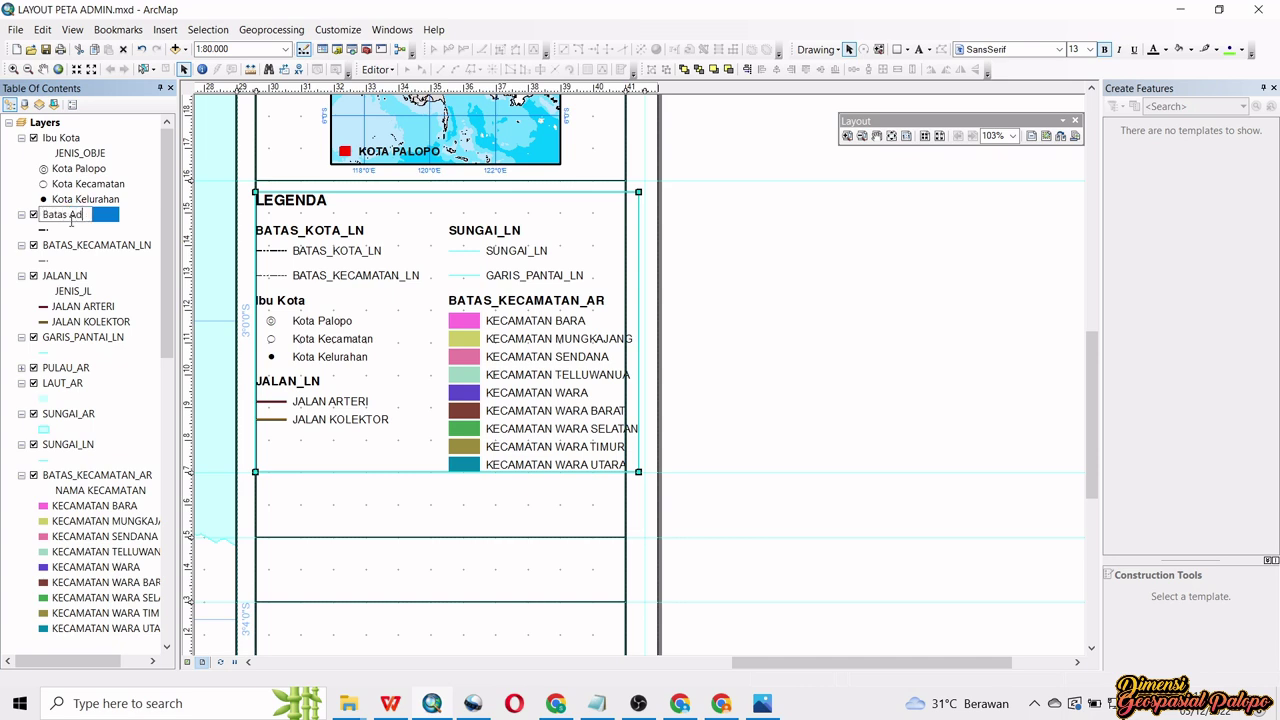
text(ministrasi)
key(Return)
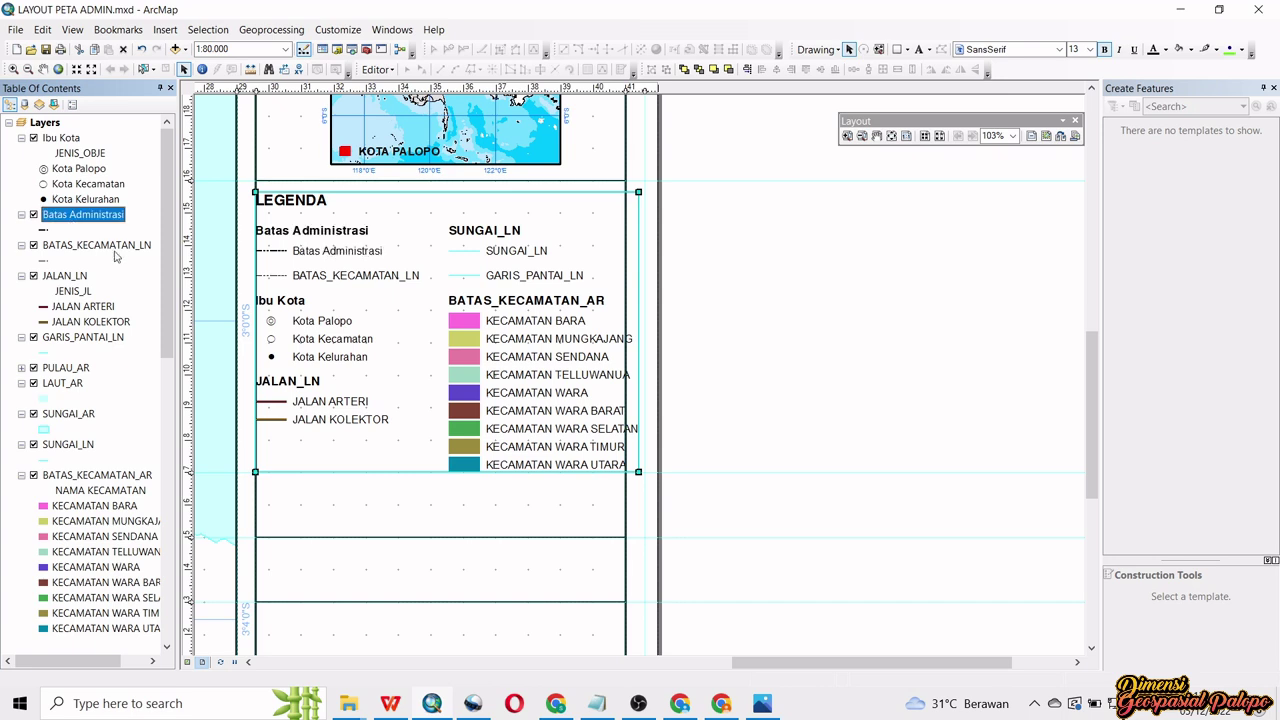
- Label the blank line symbol under the Batas Administrasi layer as Batas Kabupaten/Kota
click(53, 230)
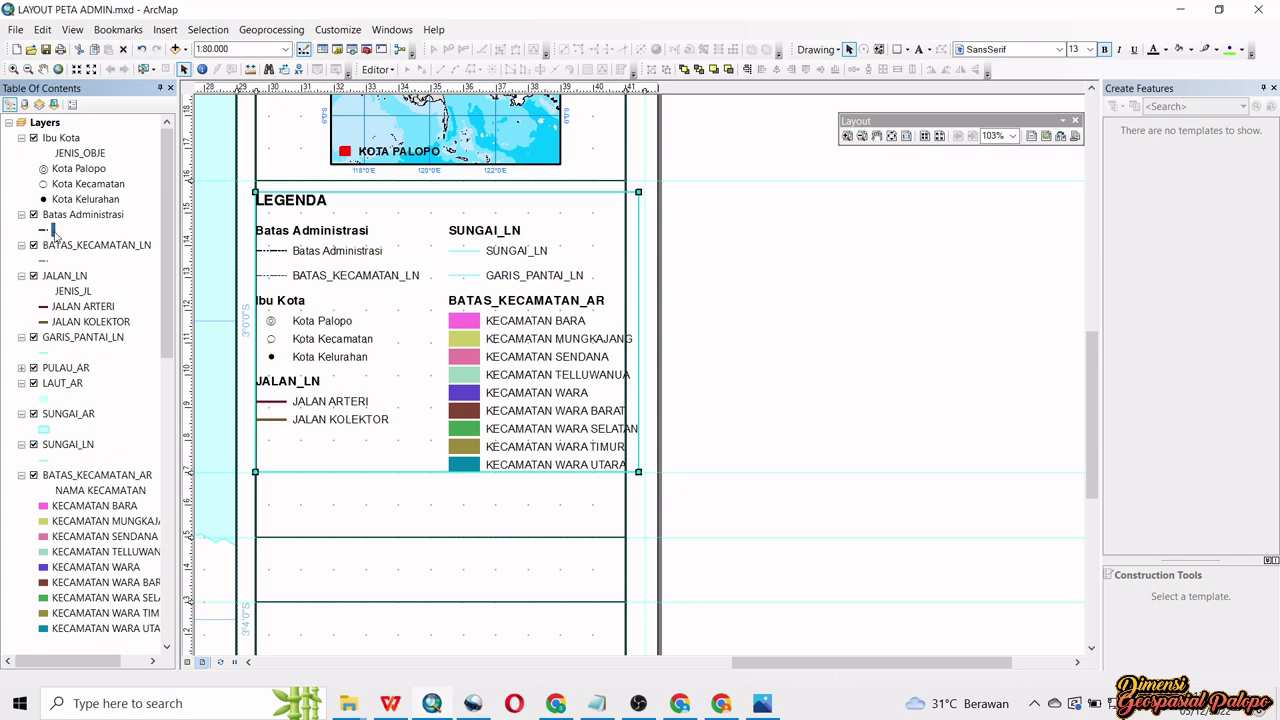
click(53, 232)
text(Batas Kabupaten)
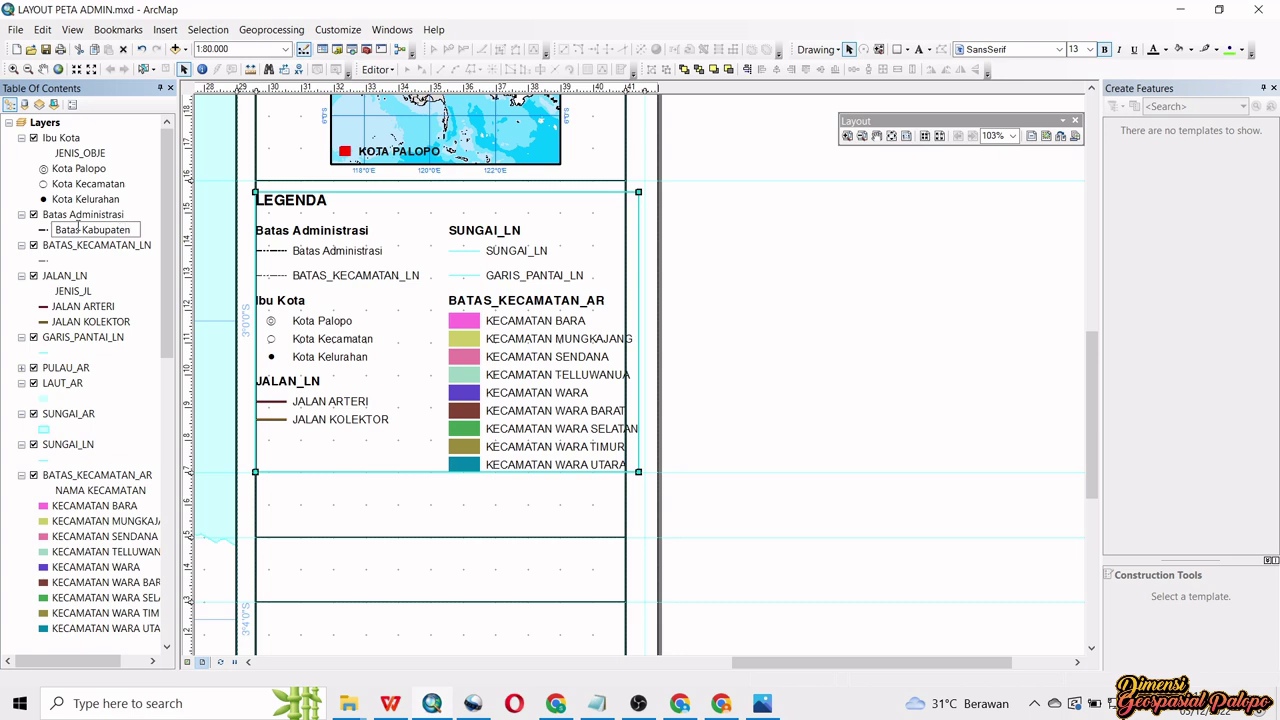
text(/Kota)
key(Return)
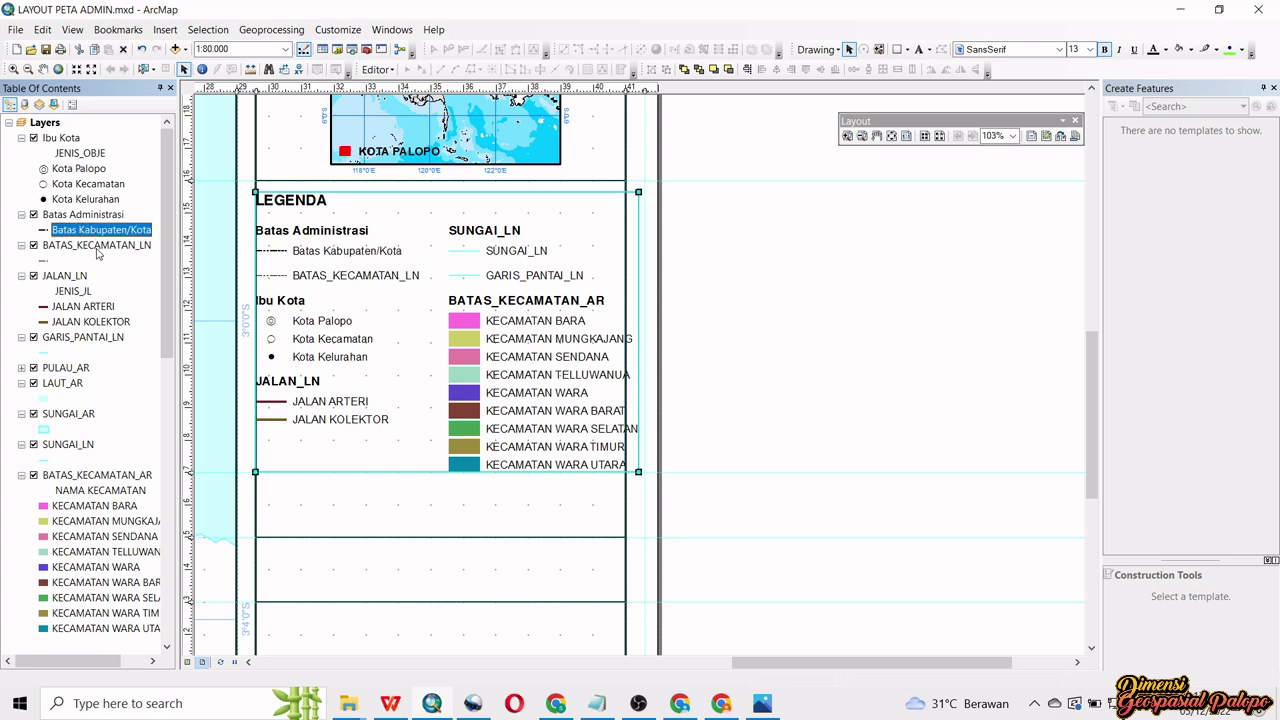
- Rename the BATAS_KECAMATAN_LN layer as Batas Kecamatan
click(97, 250)
click(97, 249)
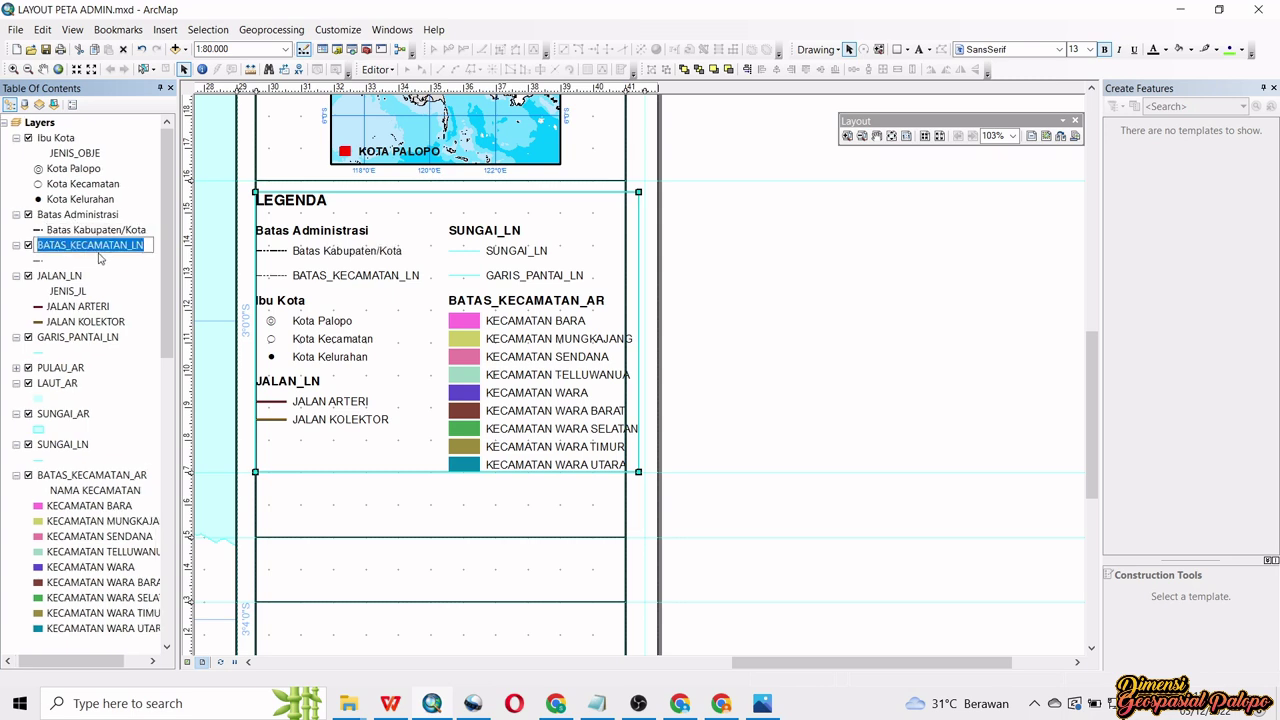
text(Bata)
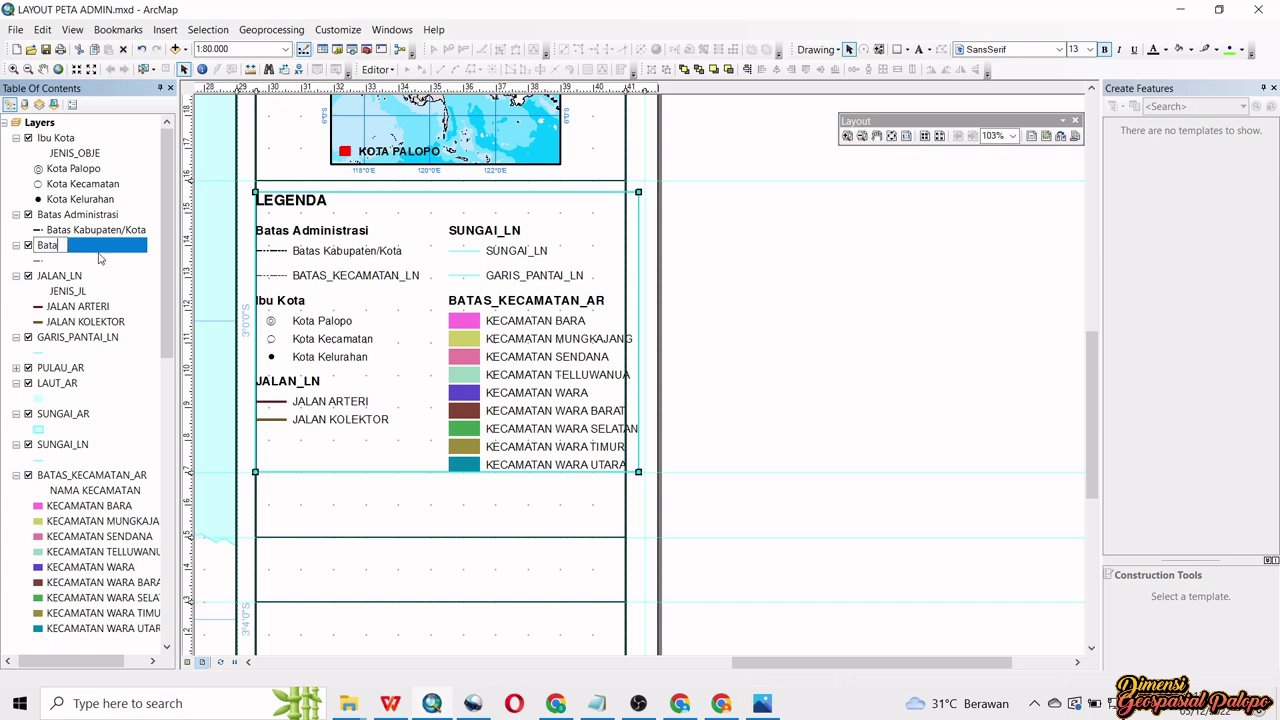
text(s Kecamatan)
key(Return)
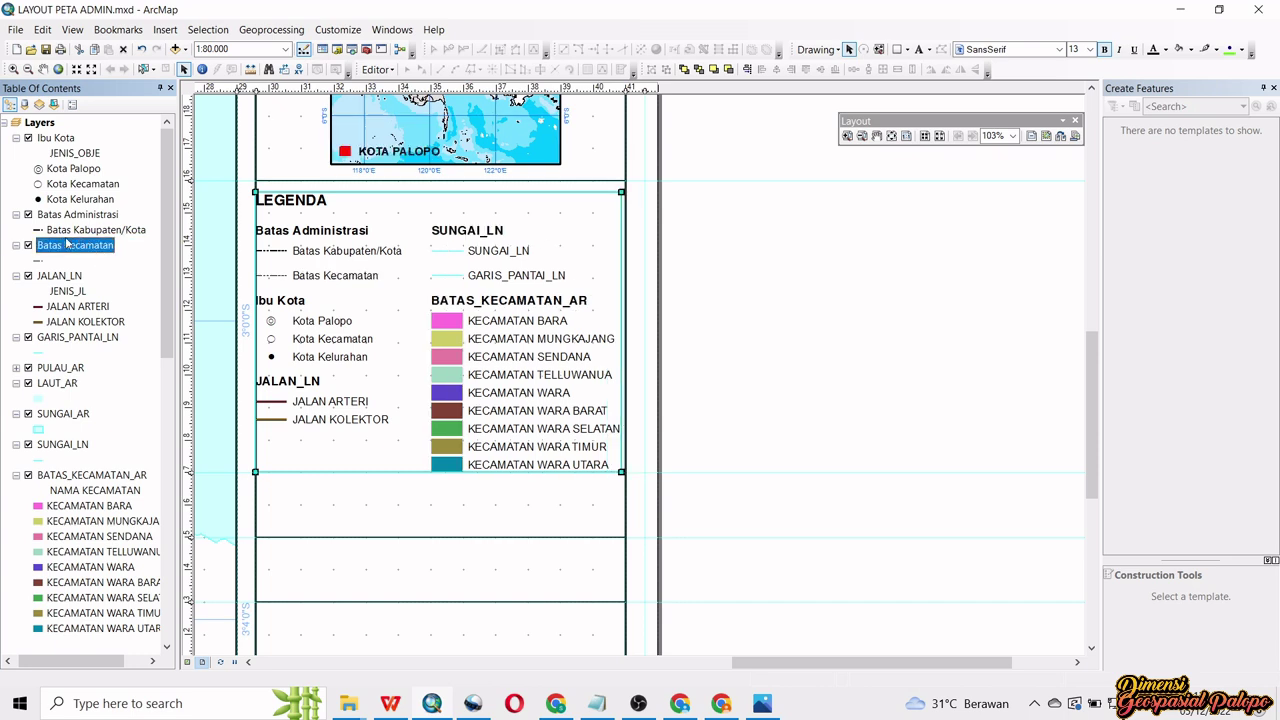
- Rename the JALAN_LN layer as Jaringan Jalan
click(72, 282)
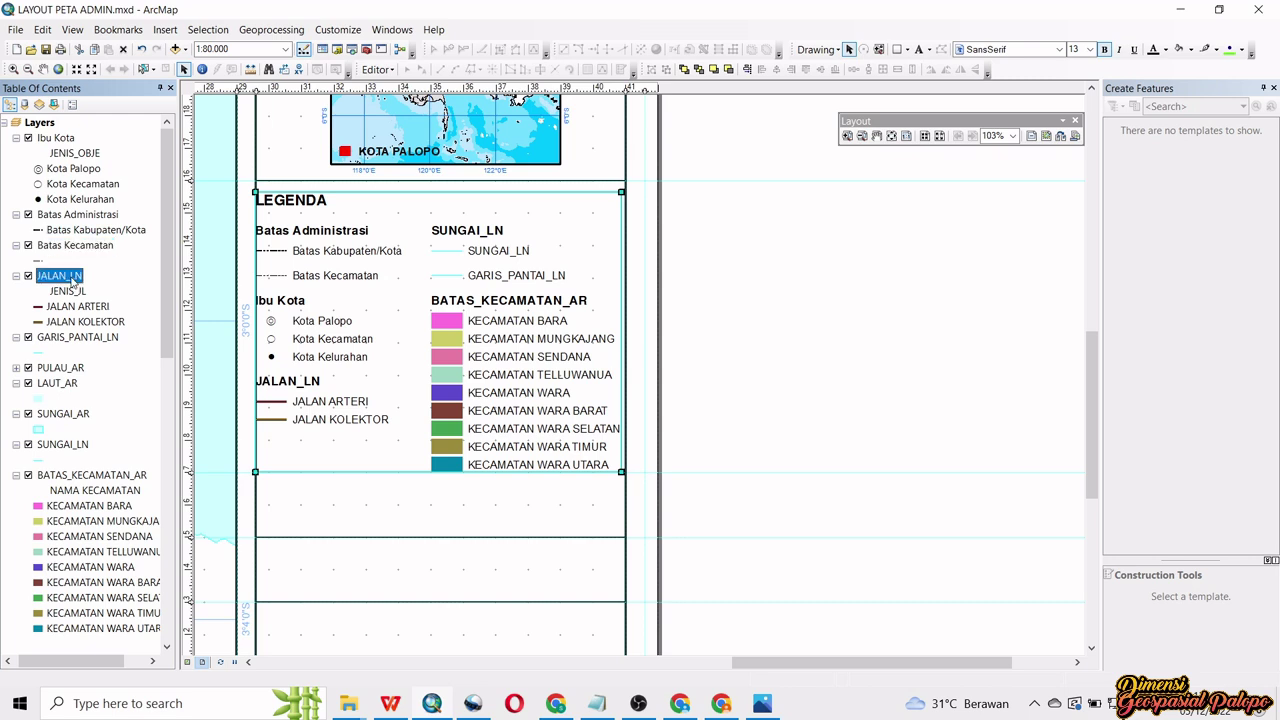
click(73, 283)
text(Jaringan Jalan)
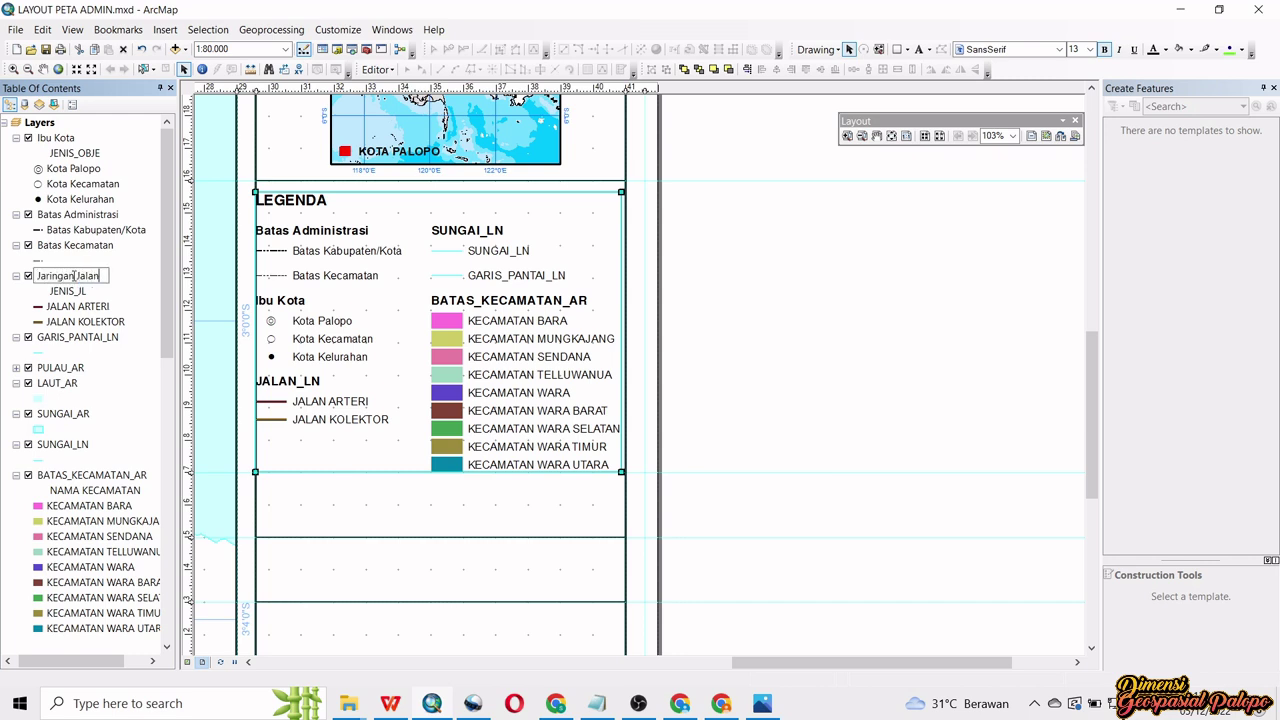
key(Return)
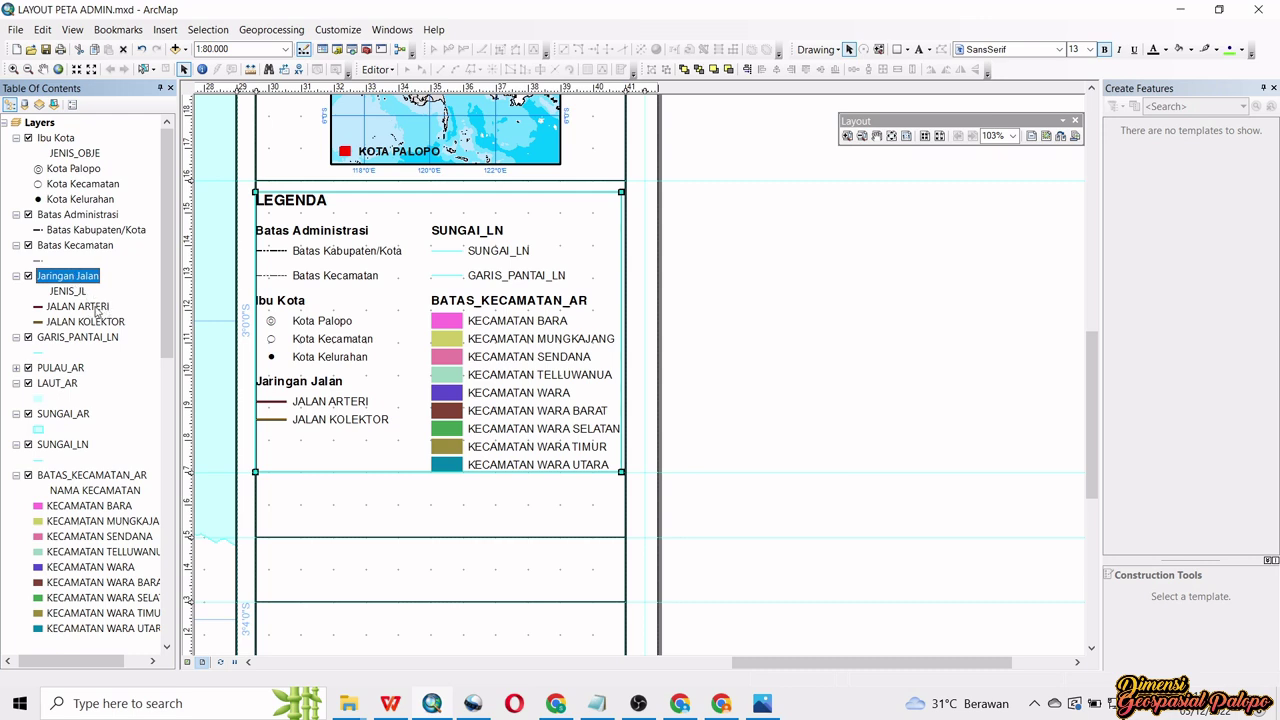
- Relabel the two road classes of the Jaringan Jalan layer as Jalan Arteri and Jalan Kolektor
click(96, 308)
click(96, 308)
text(Jala)
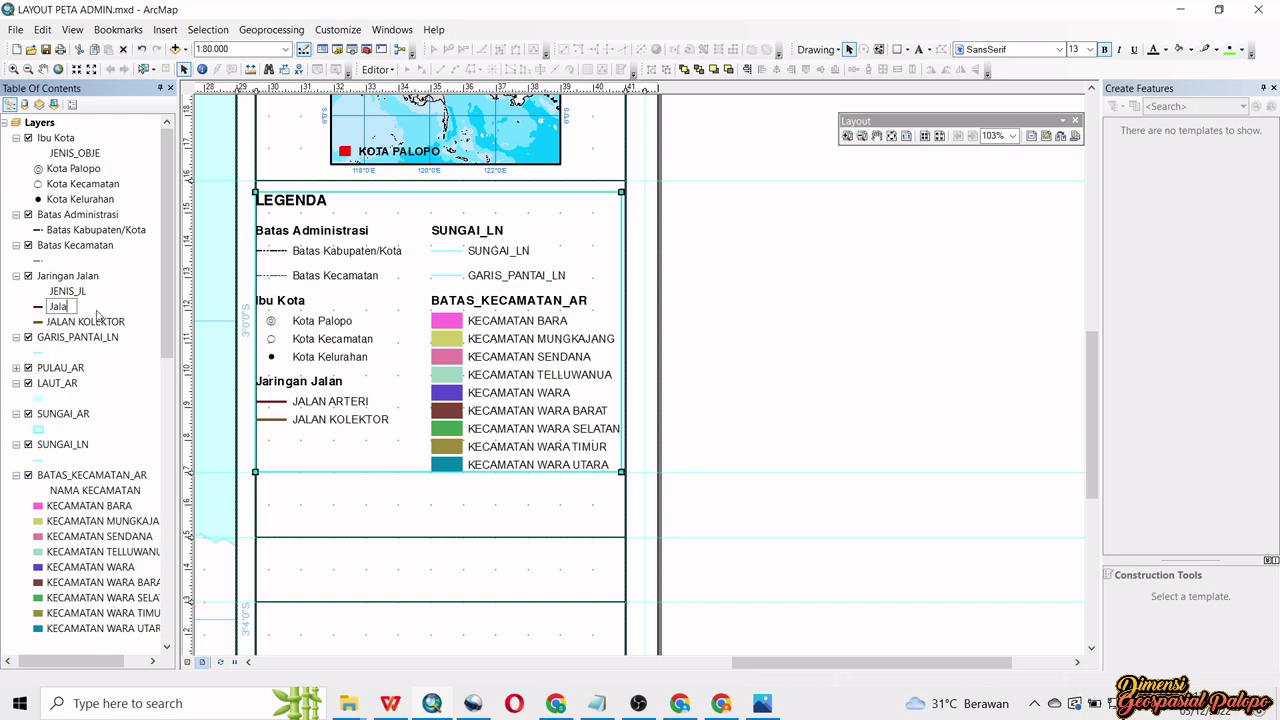
text(n Arteri)
key(Return)
click(102, 324)
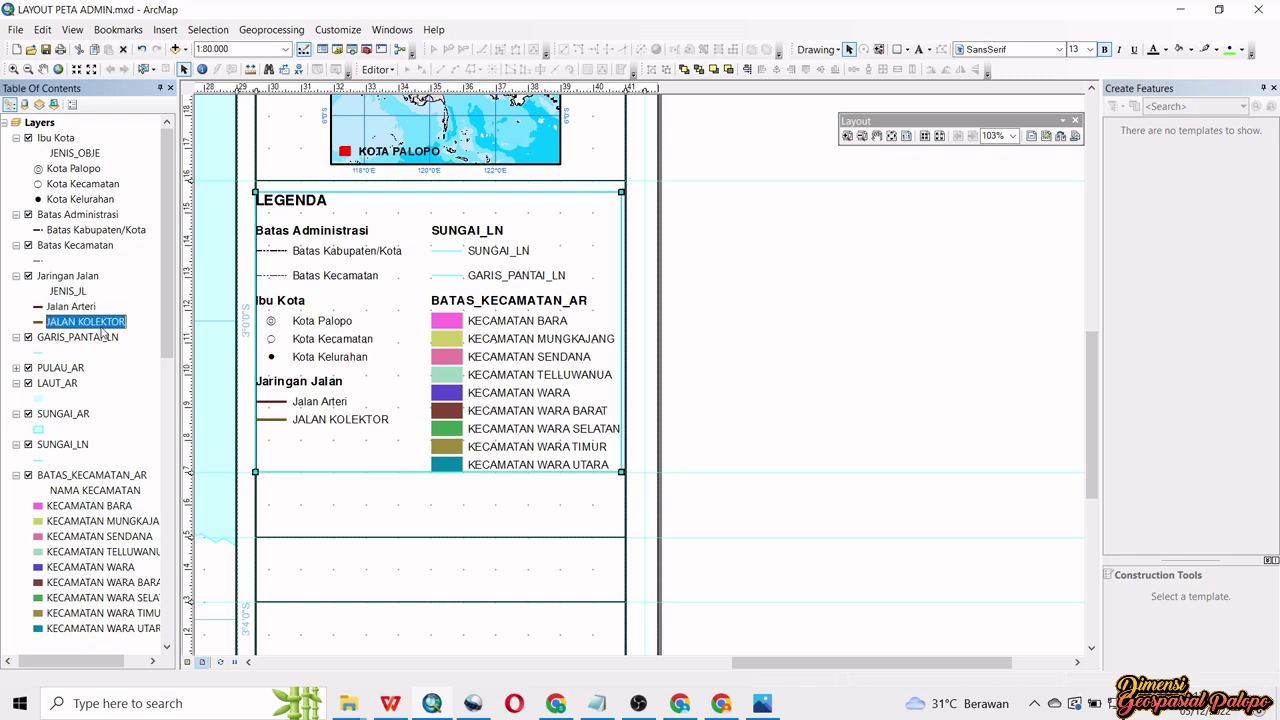
text(Ja)
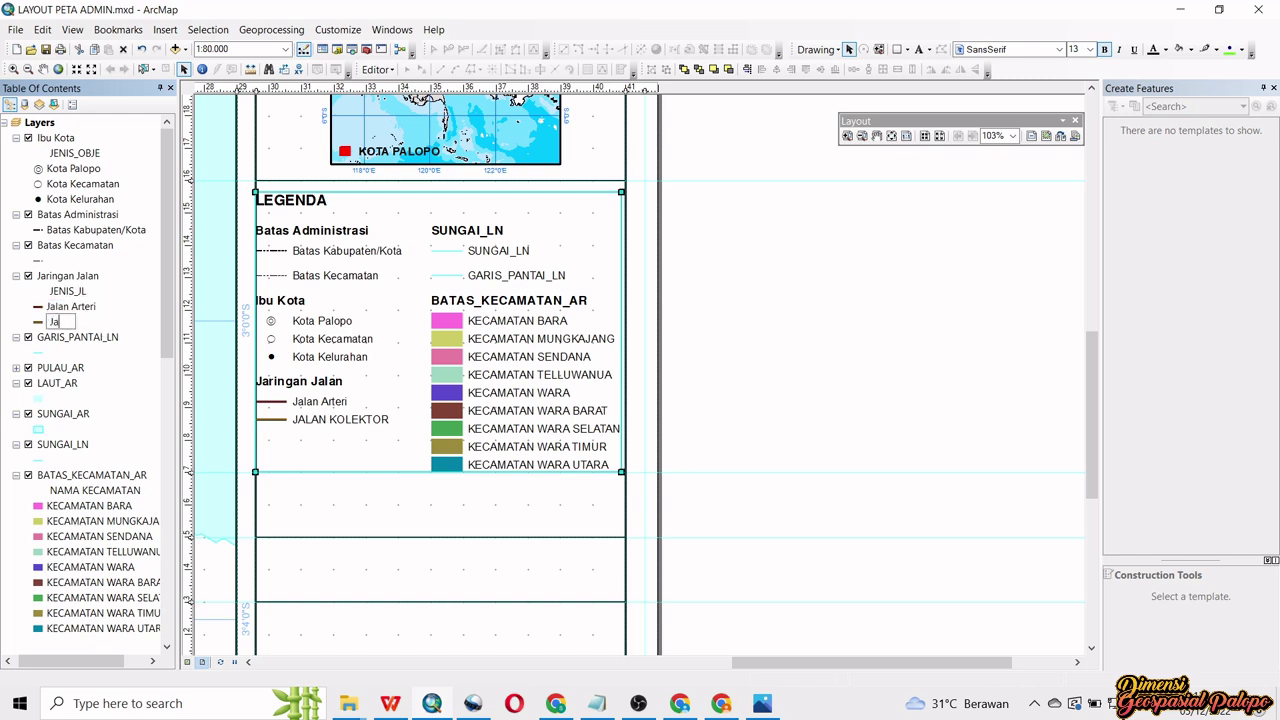
text(lan Kolektor)
key(Return)
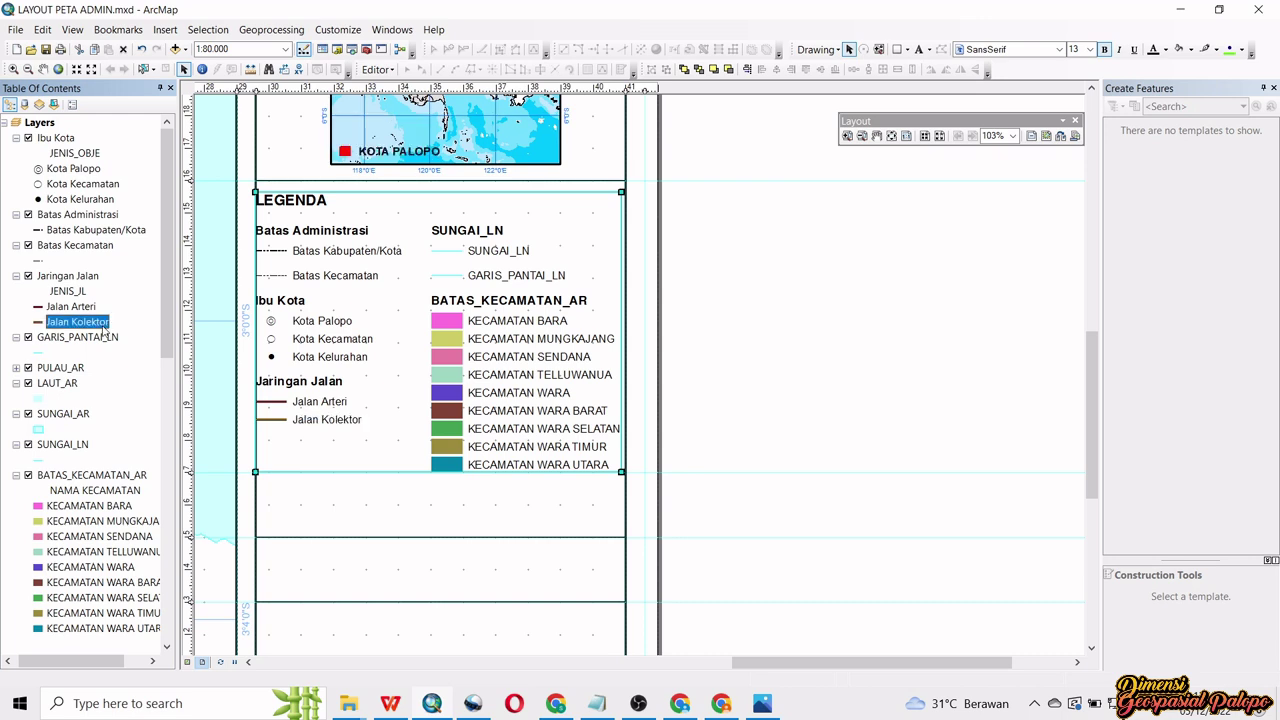
- Rename the GARIS_PANTAI_LN layer as Garis Pantai
click(97, 338)
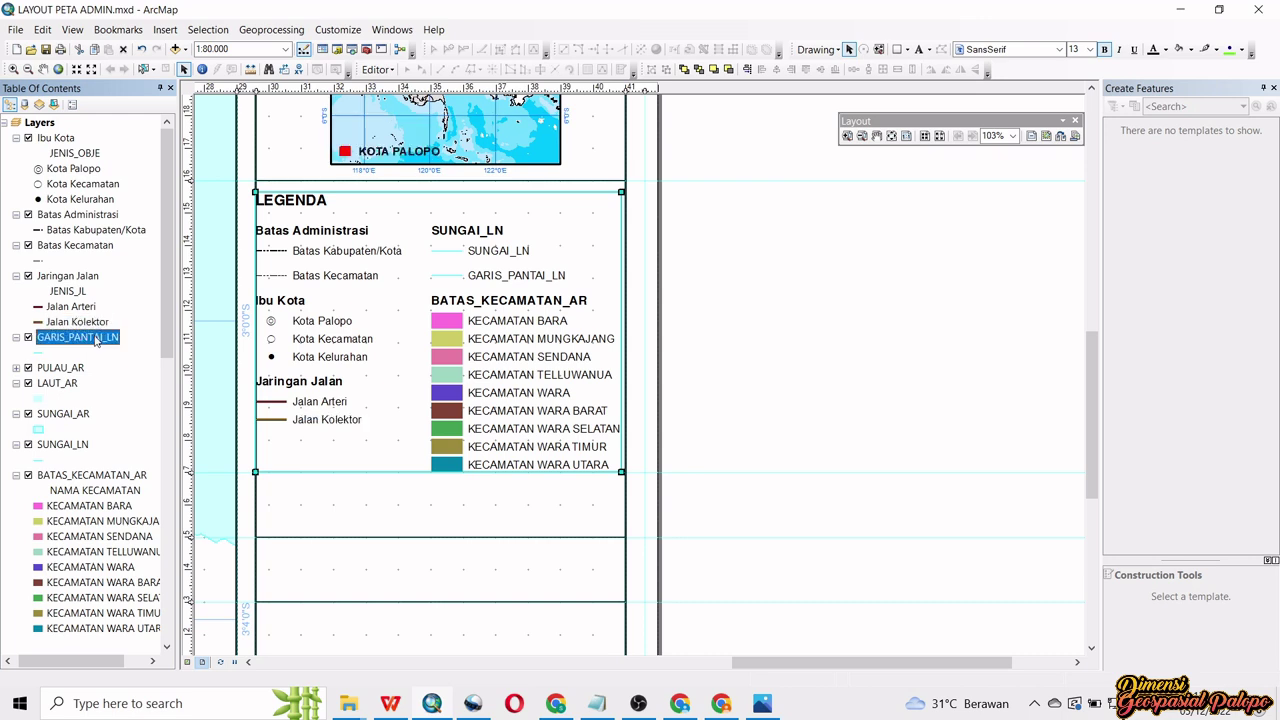
click(92, 340)
text(Garis Pantai)
key(Return)
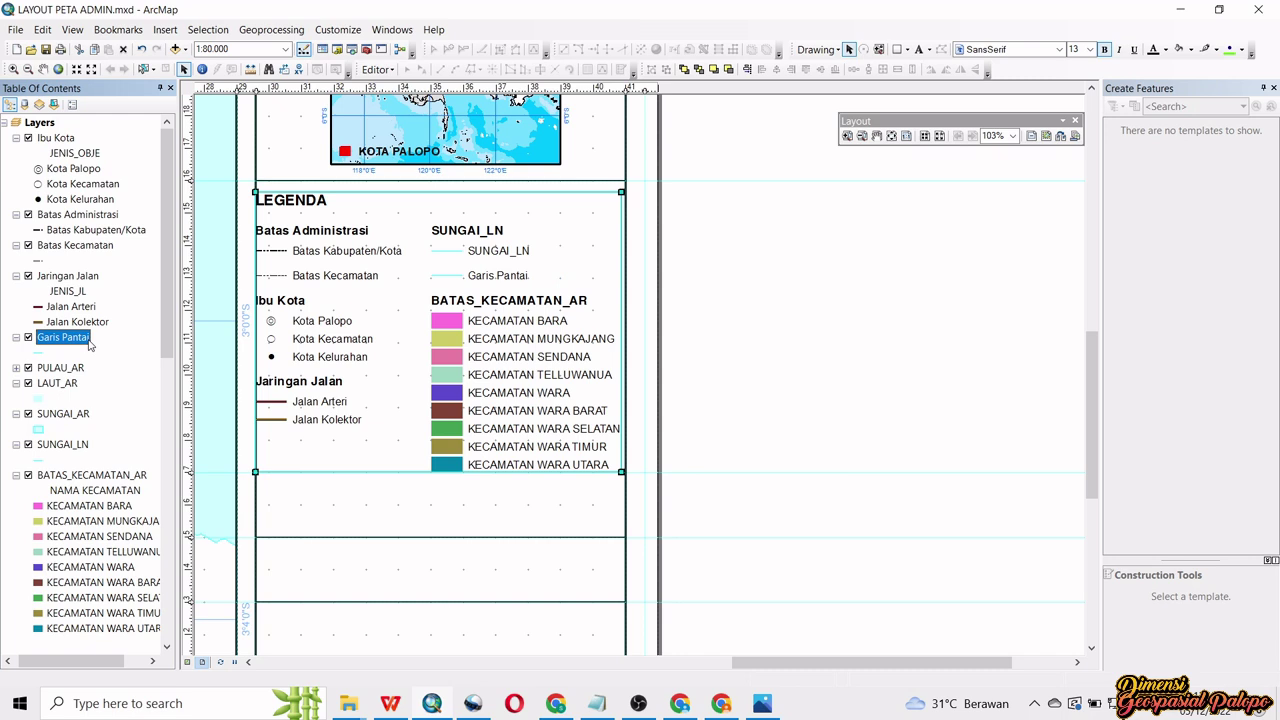
- Rename the SUNGAI_LN layer as Perairan
click(76, 450)
click(74, 453)
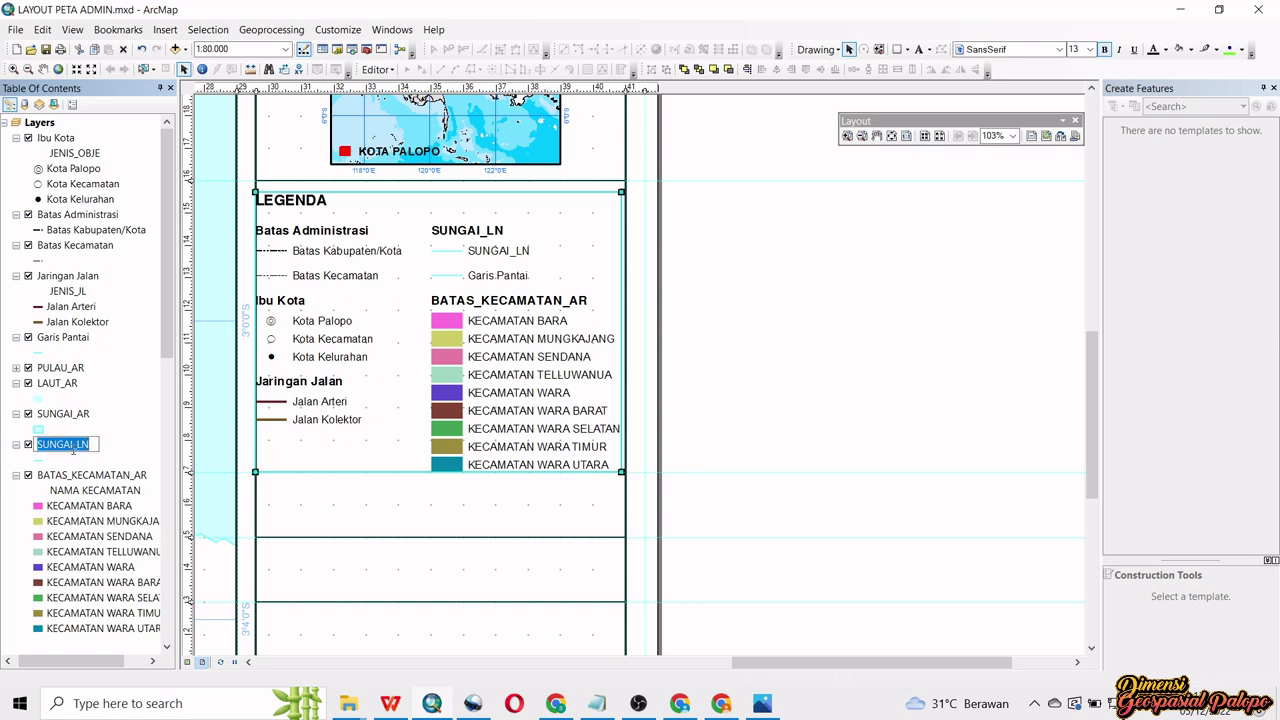
text(Perairan)
key(Return)
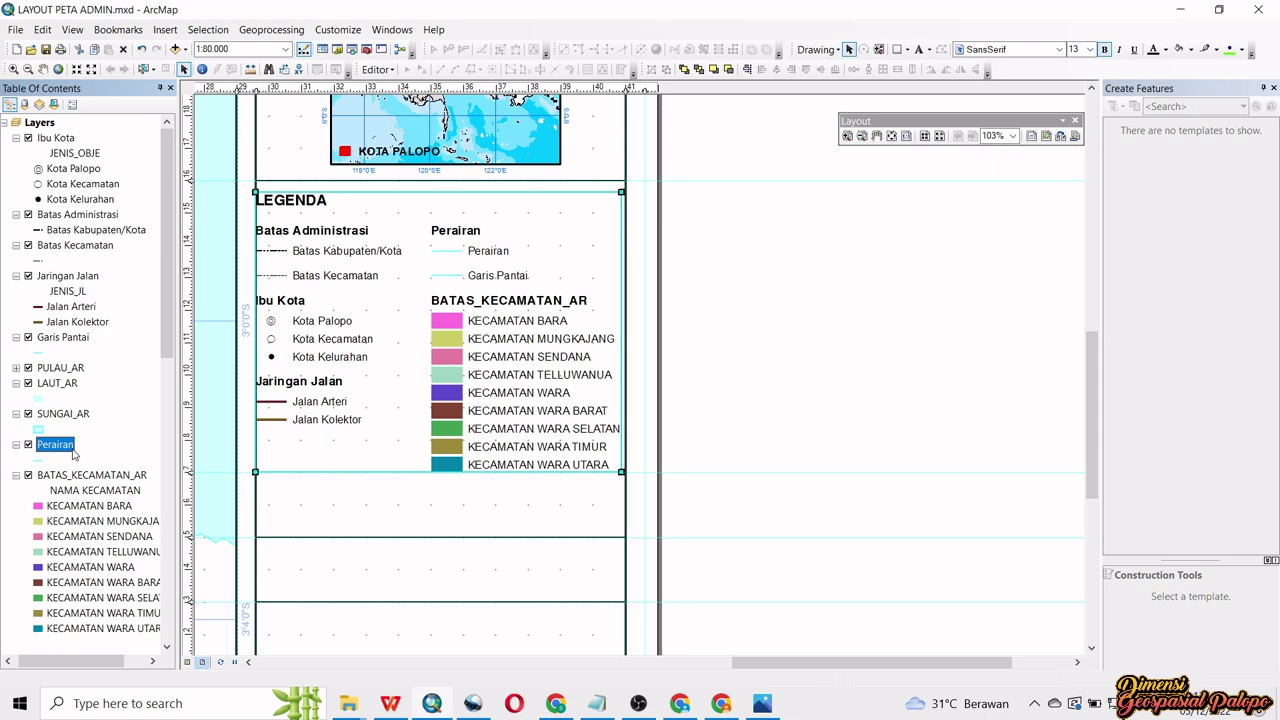
- Label the line symbol of the Perairan layer as Jaringan Sungai
click(44, 460)
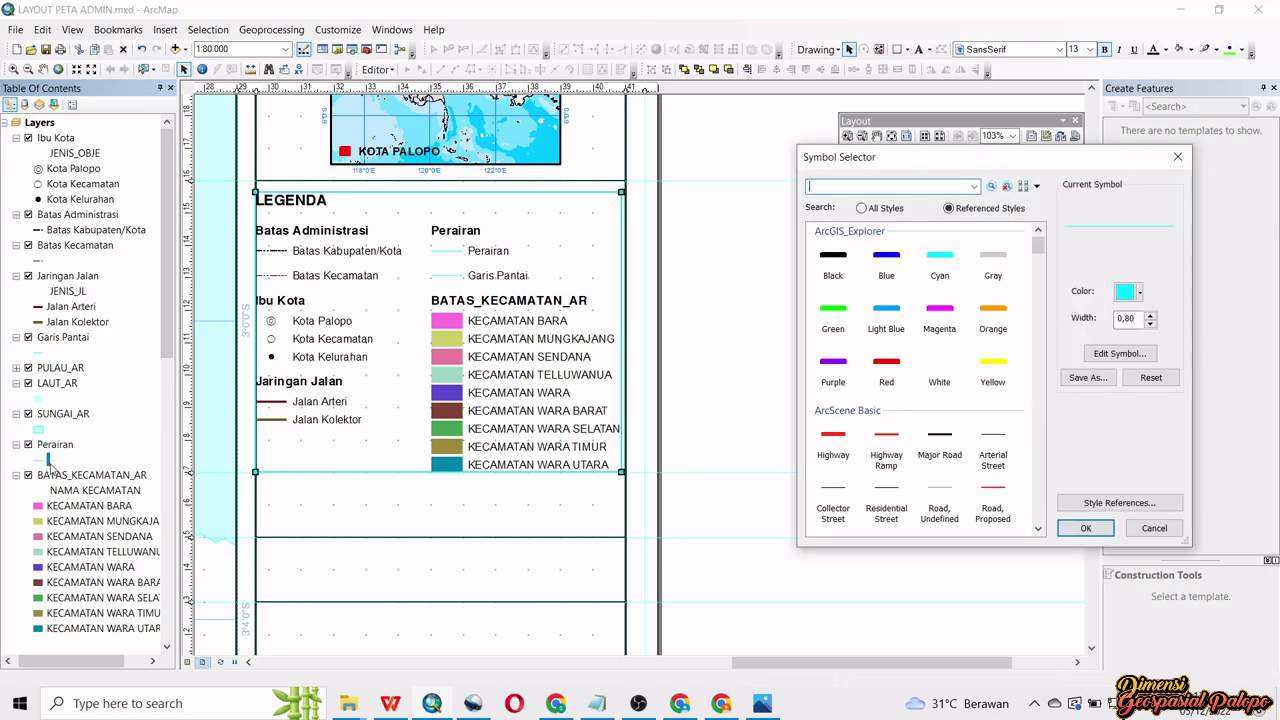
click(1177, 158)
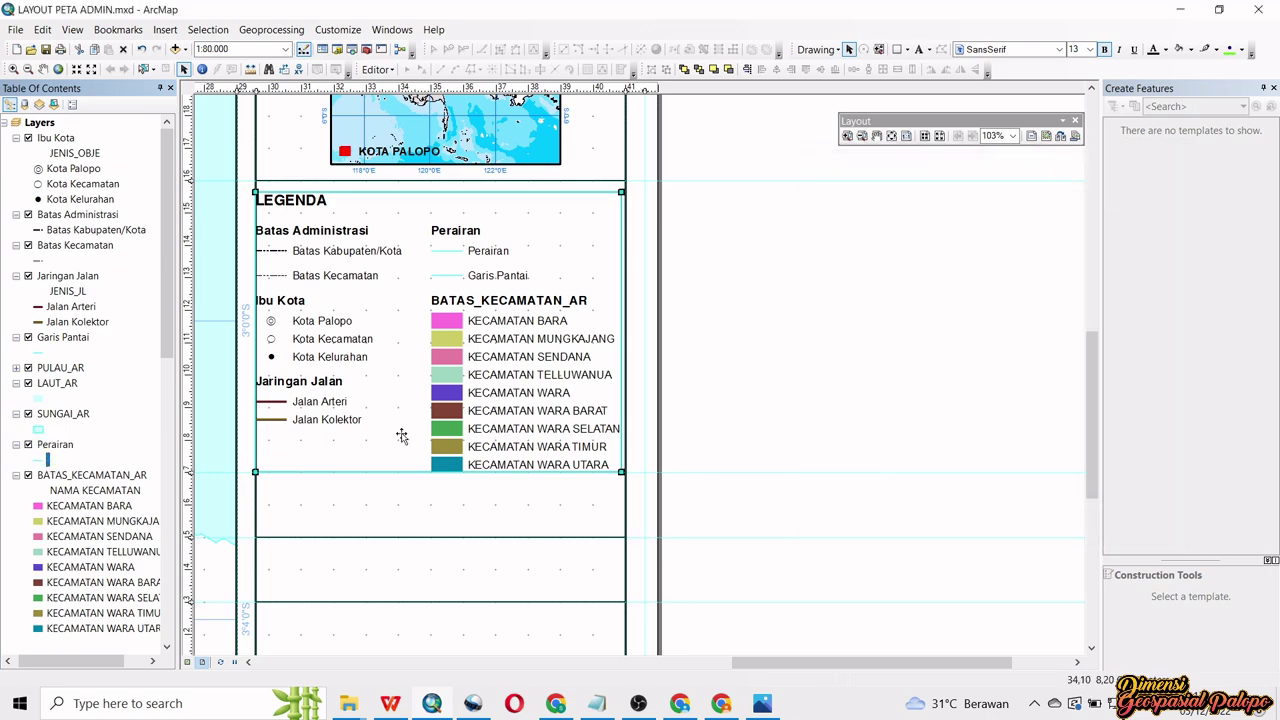
text(Jaringan Su)
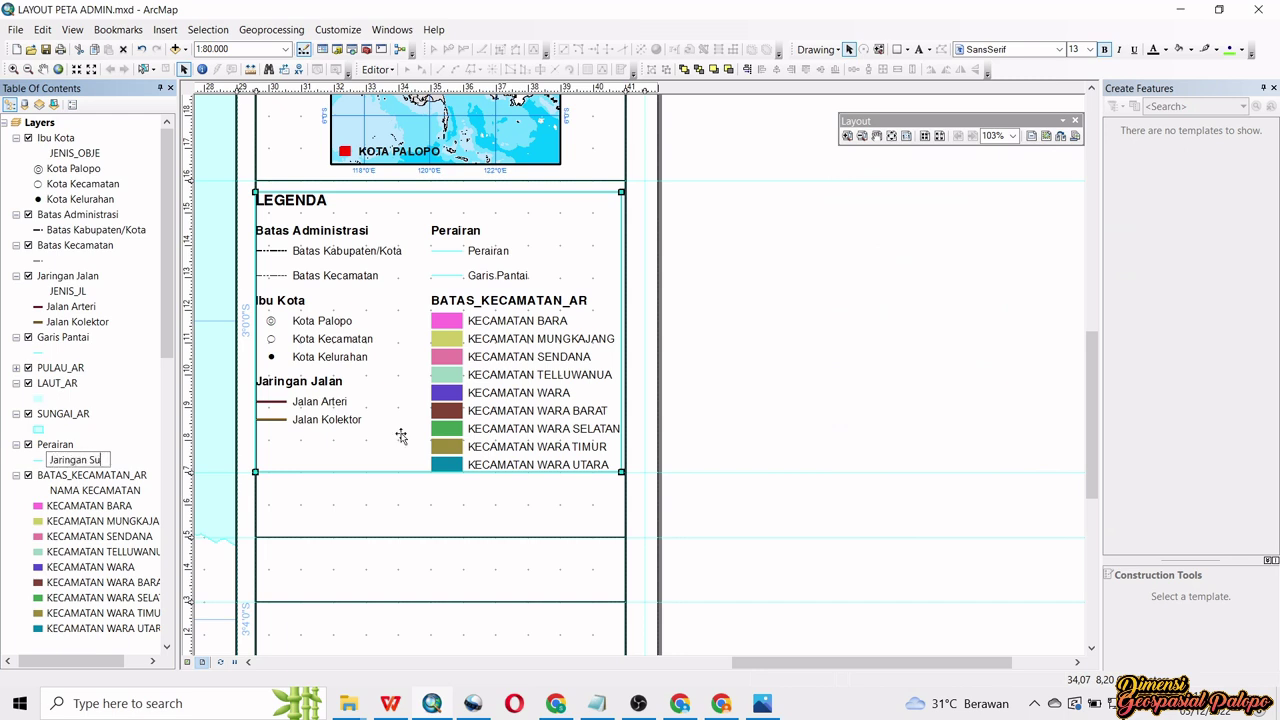
text(ngai)
key(Return)
- Rename the BATAS_KECAMATAN_AR layer as Nama Kecamatan
click(114, 478)
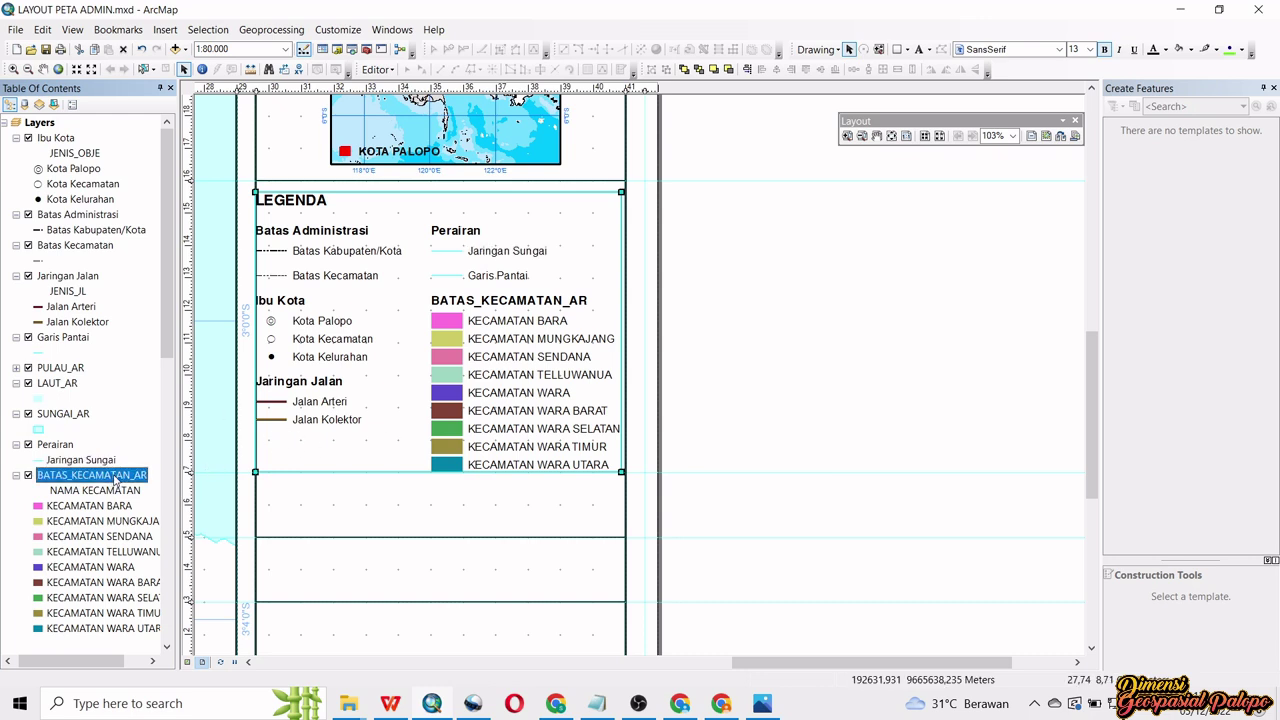
click(114, 478)
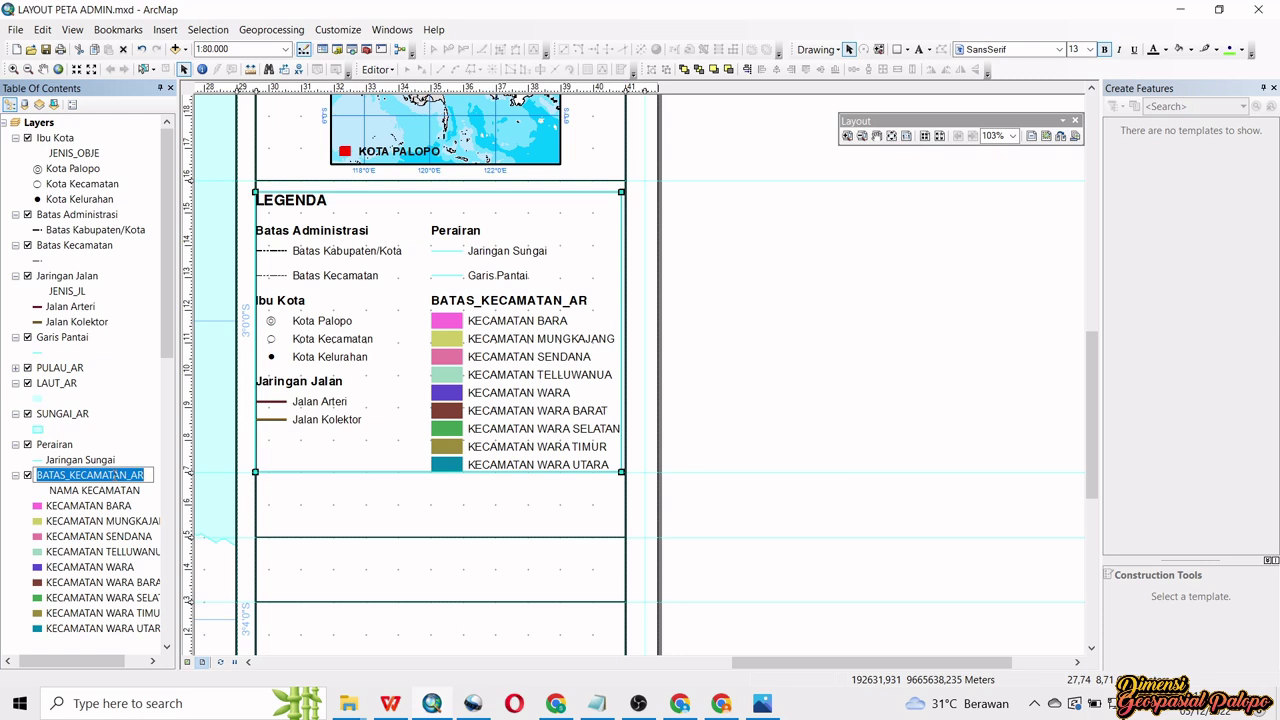
text(Nama )
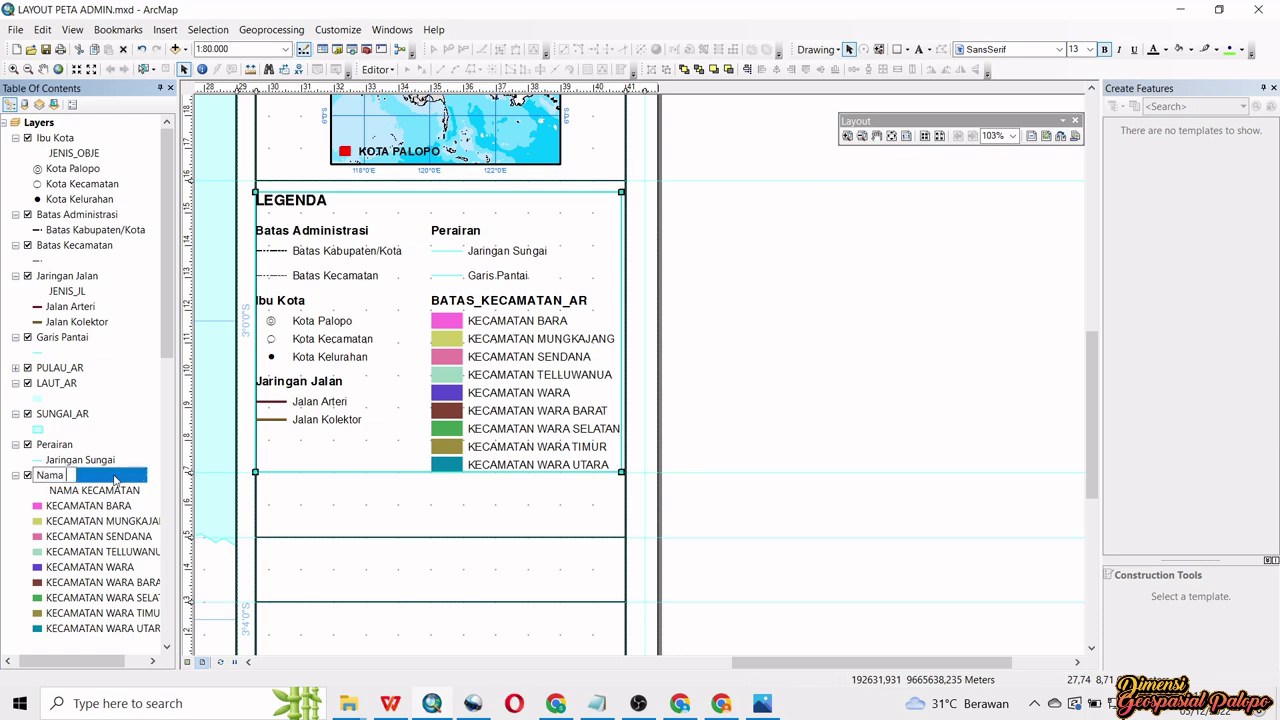
text(Kecamatan)
key(Return)
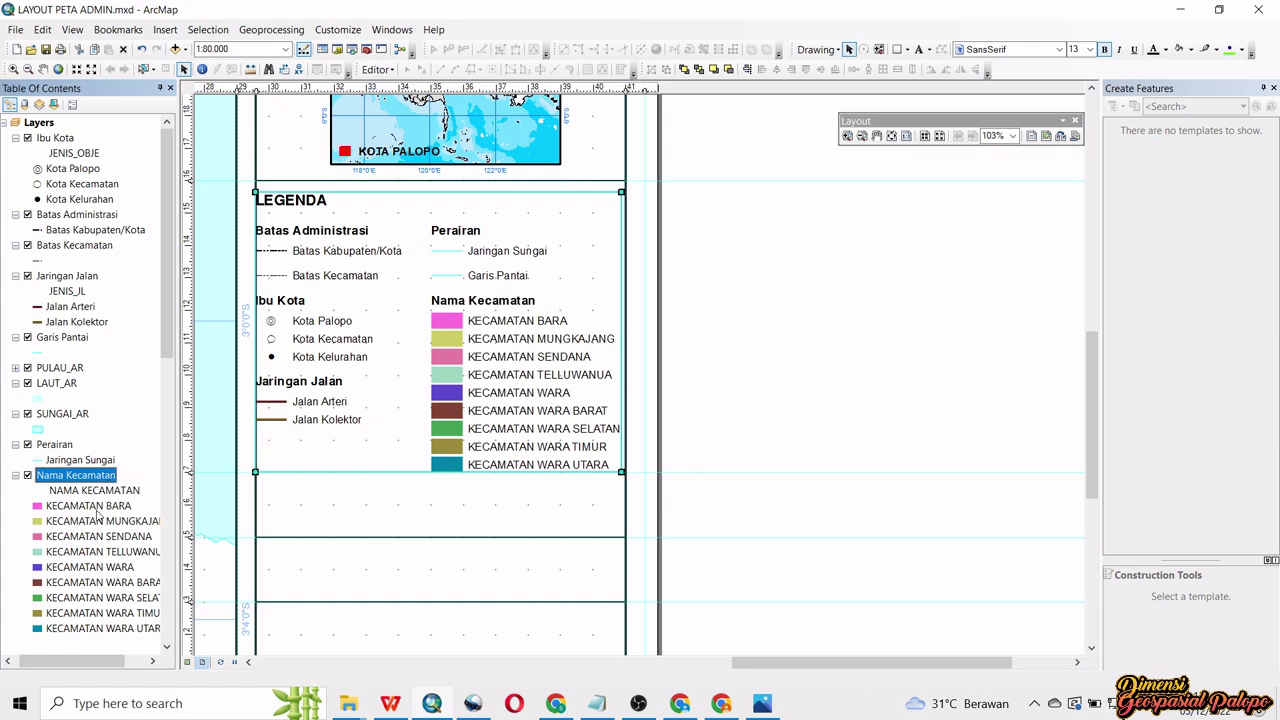
- Relabel the first two classes of the Nama Kecamatan layer in title case as Kecamatan Bara and Kecamatan Mungkajang
scroll(112, 505, down, 1)
scroll(112, 505, down, 1)
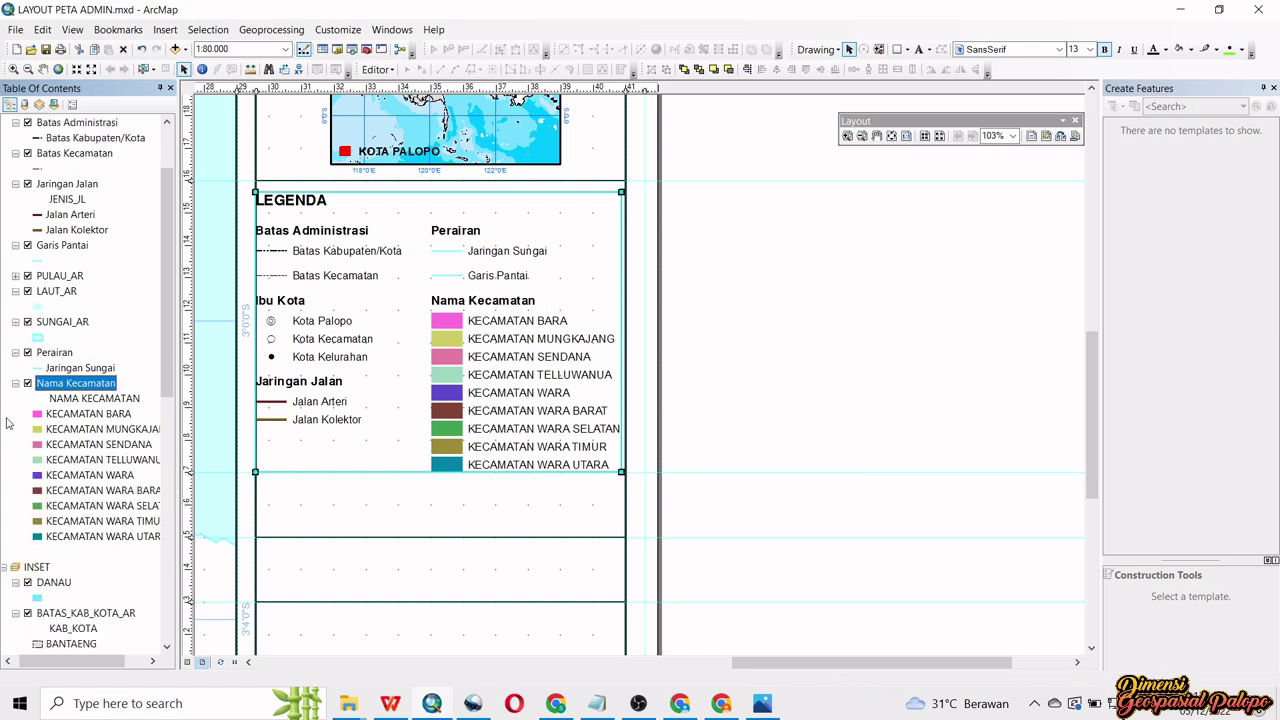
click(112, 416)
click(112, 416)
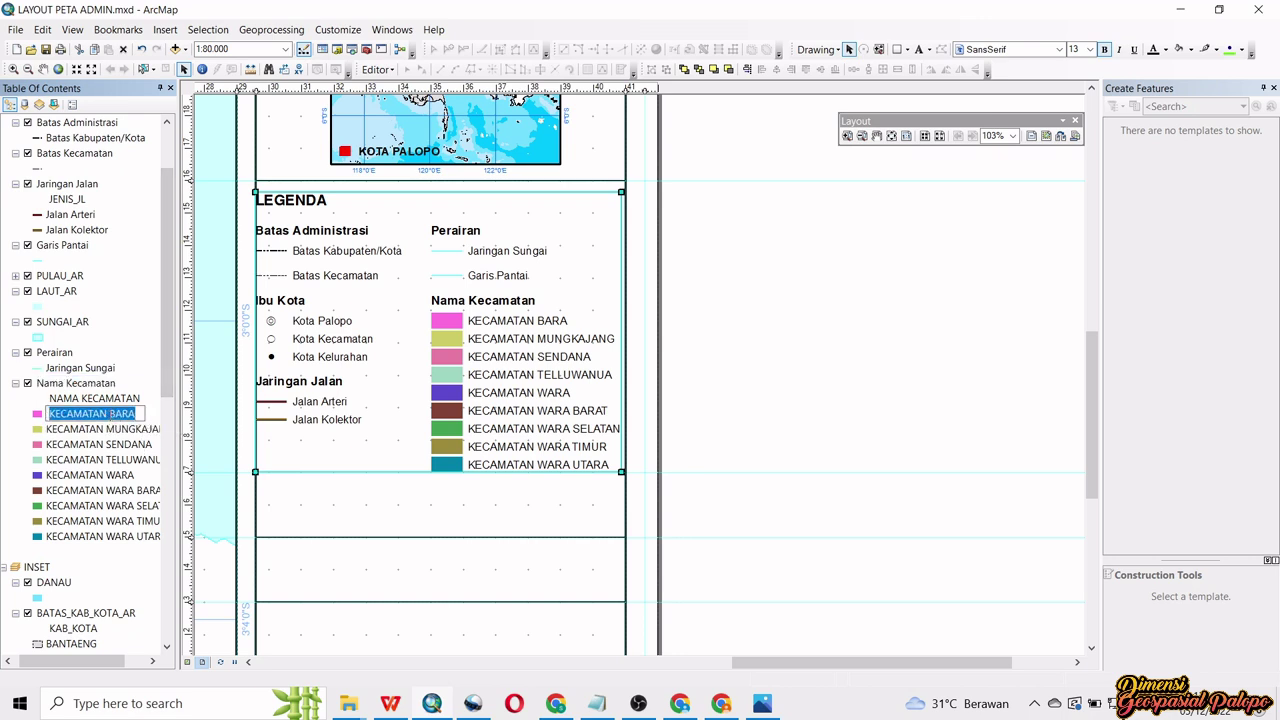
text(Kecamatan Bara)
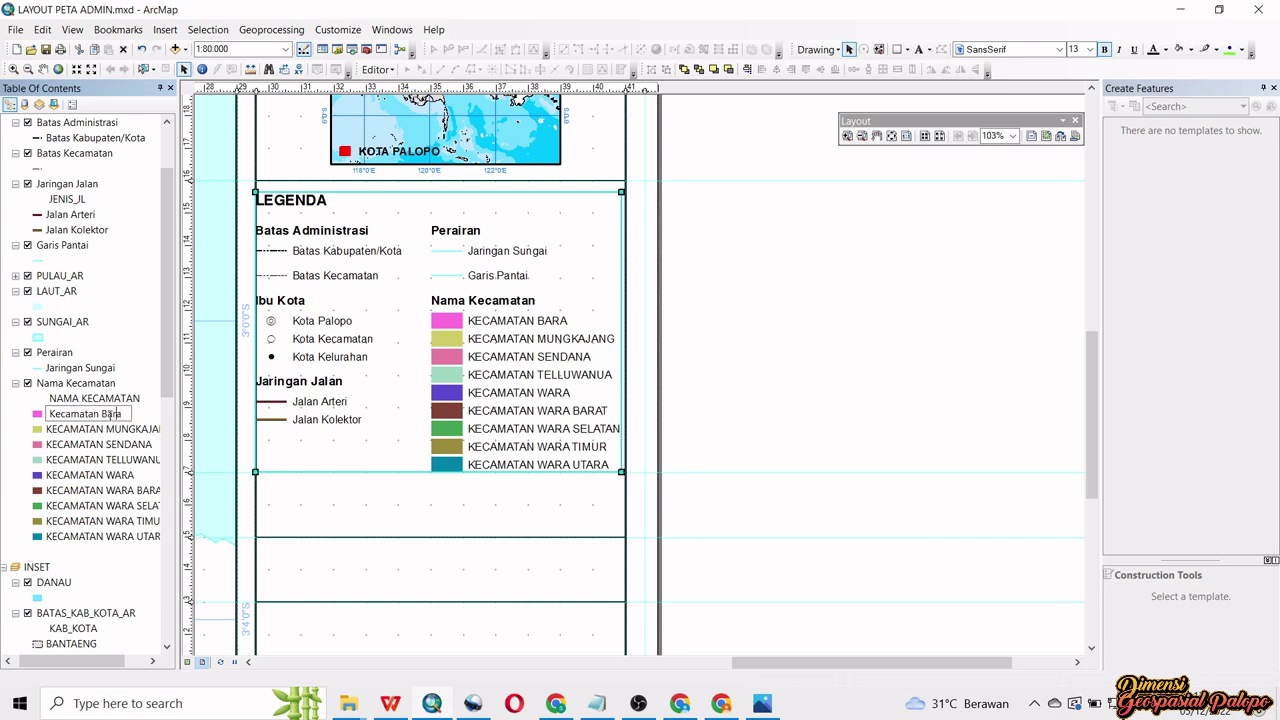
double_click(100, 413)
key(Return)
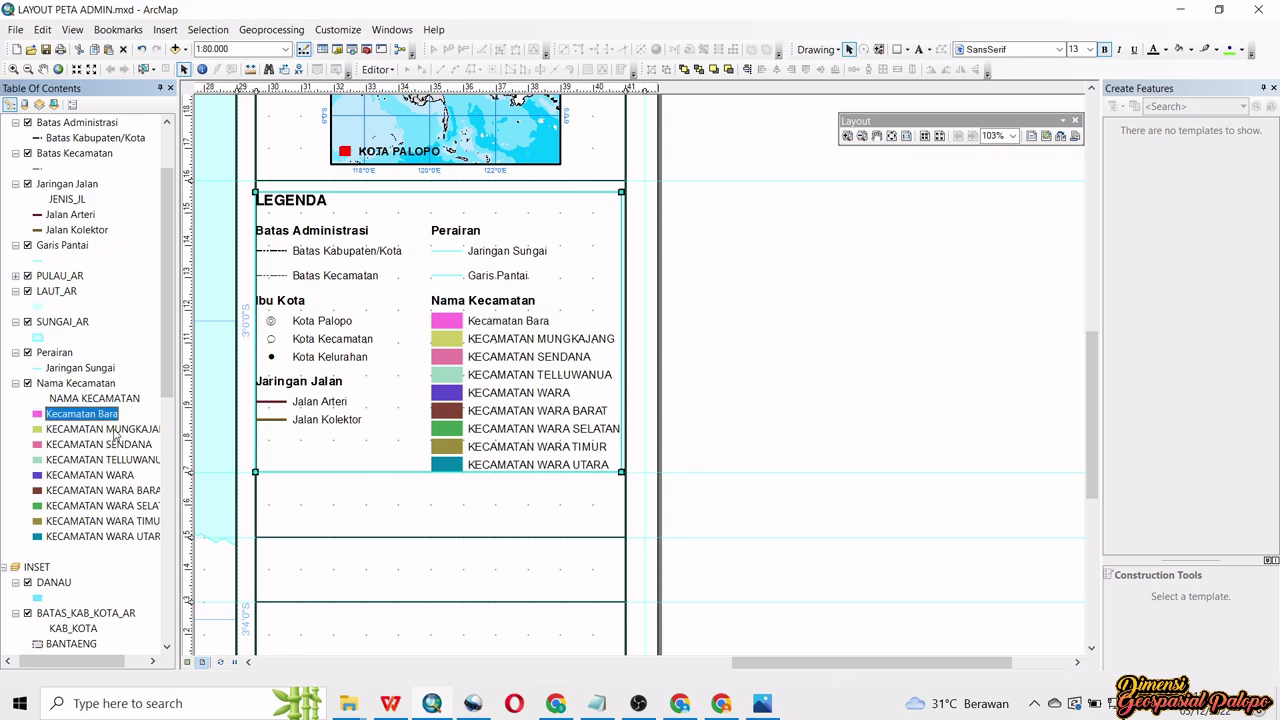
click(113, 430)
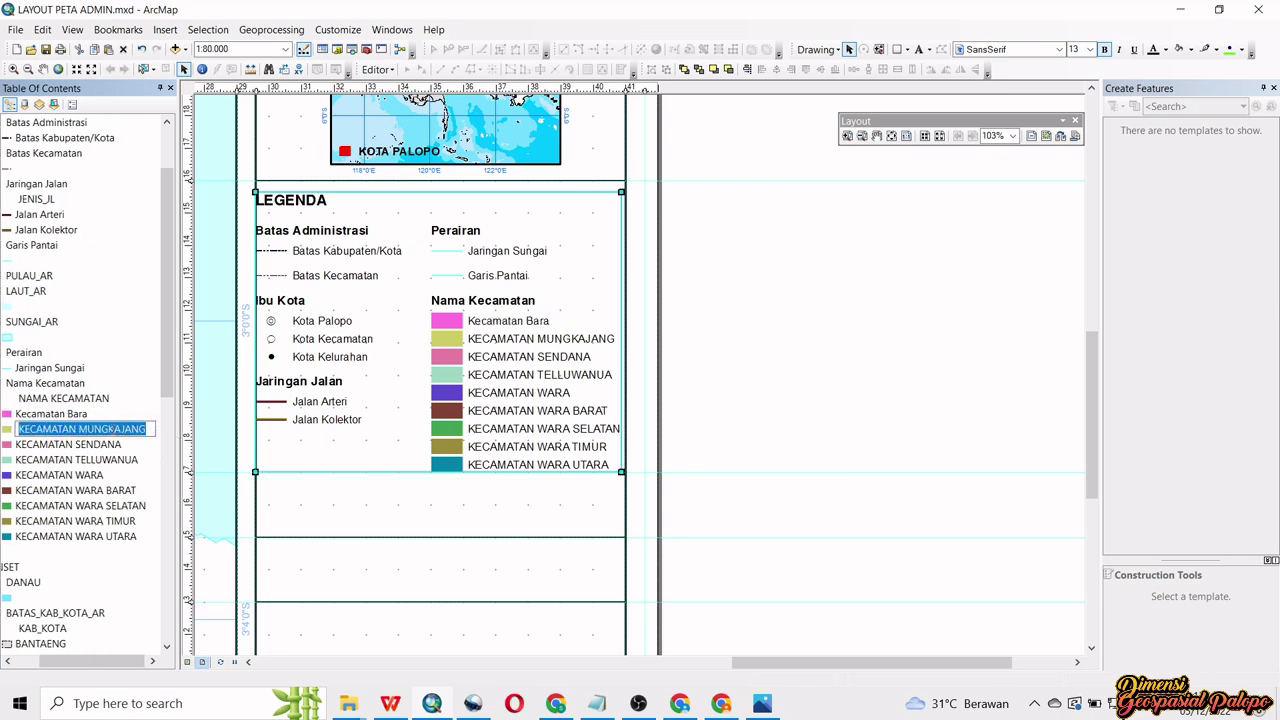
text(Kecamatan Mungkajang)
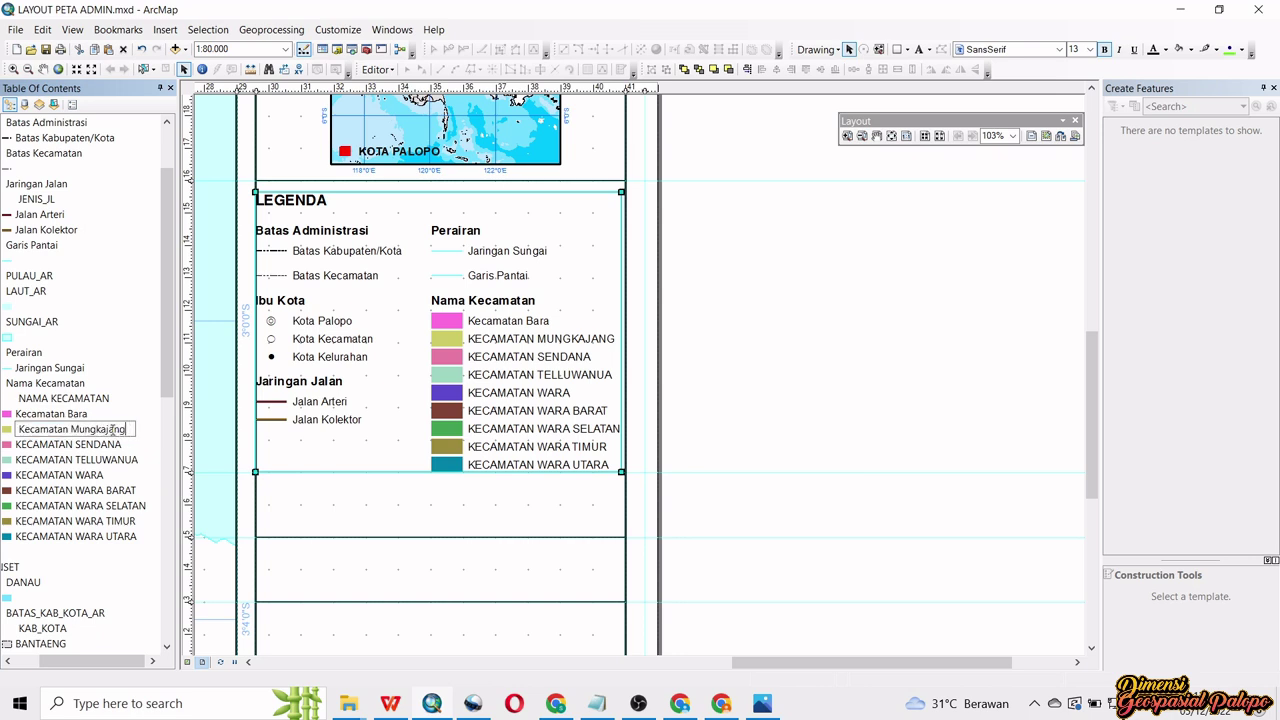
key(Return)
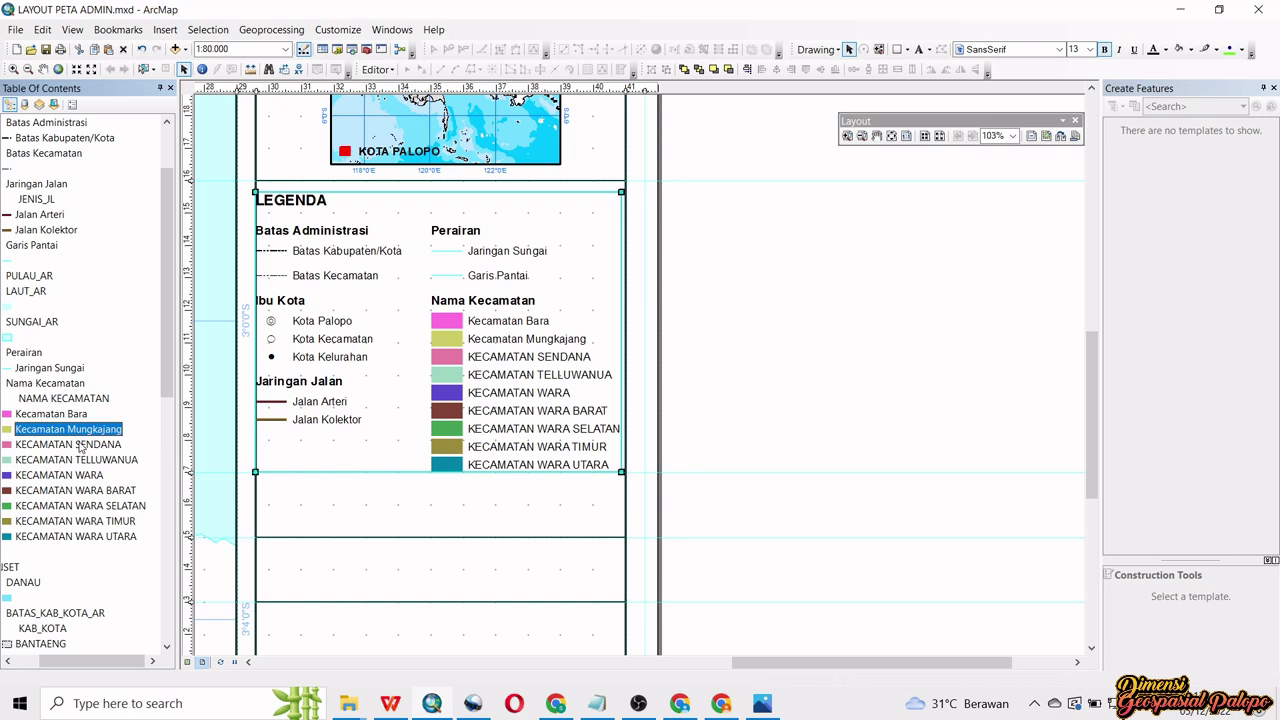
- Relabel the KECAMATAN SENDANA and KECAMATAN TELLUWANUA classes in title case as Kecamatan Sendana and Kecamatan Telluwanua
click(80, 446)
click(80, 446)
text(Kecamatan )
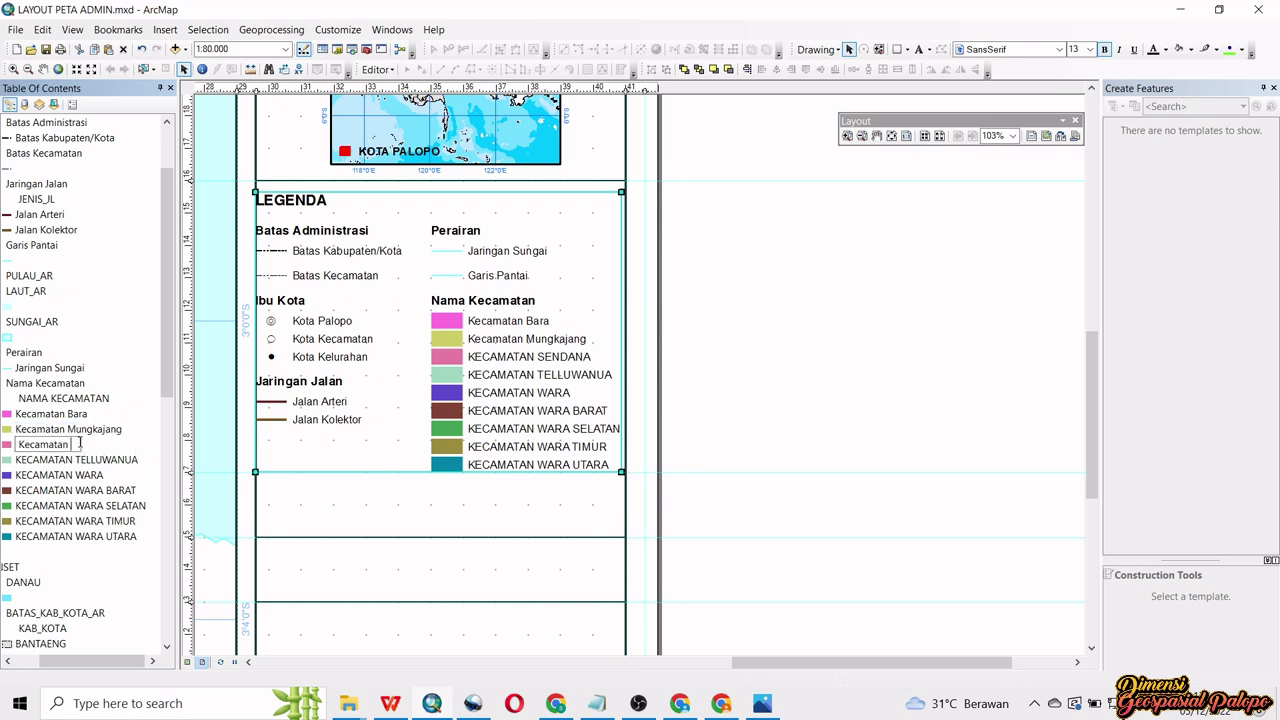
text(Sendana)
key(Return)
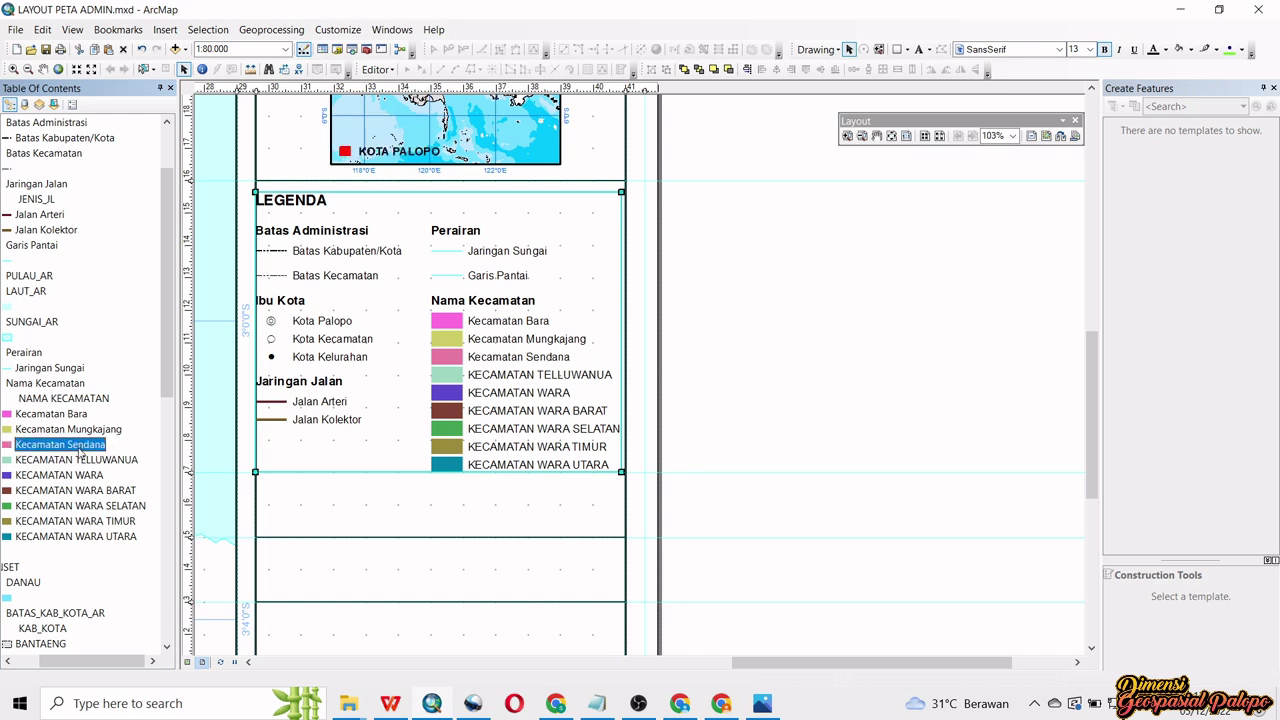
click(81, 460)
click(81, 460)
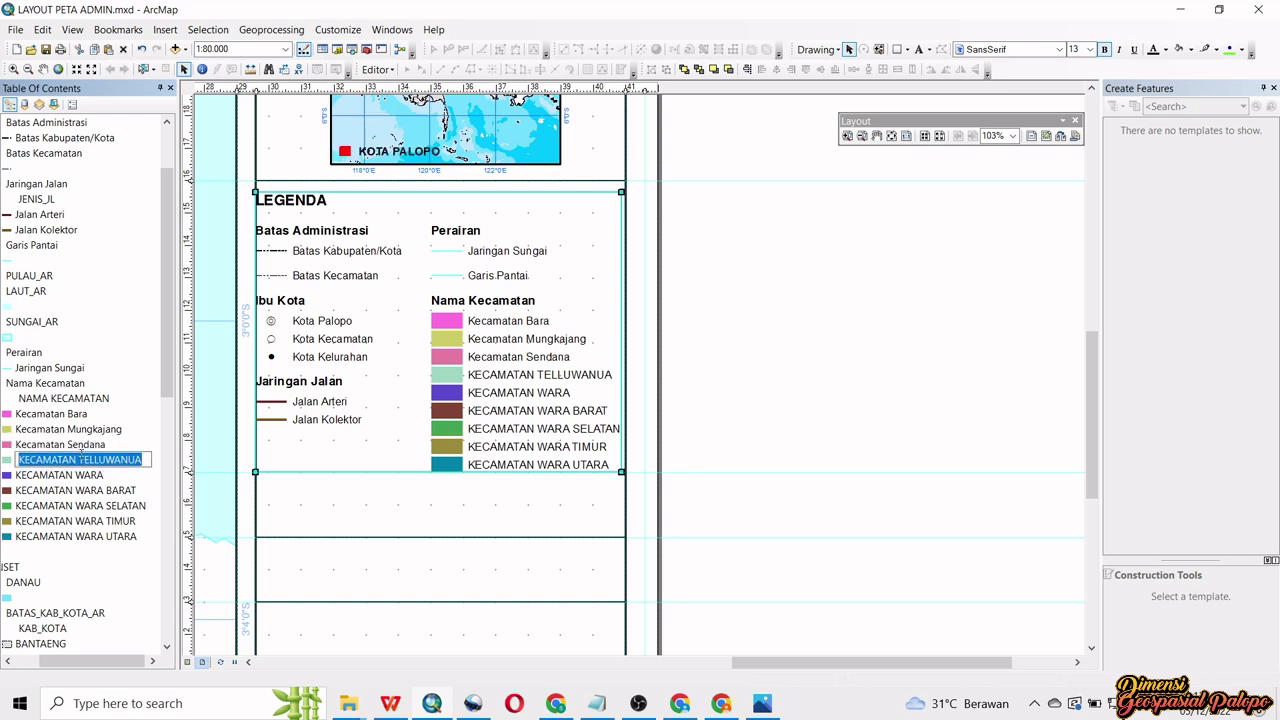
text(Kecamatan Telluwanua)
key(Return)
- Relabel the KECAMATAN WARA class in title case as Kecamatan Wara
click(82, 475)
key(F2)
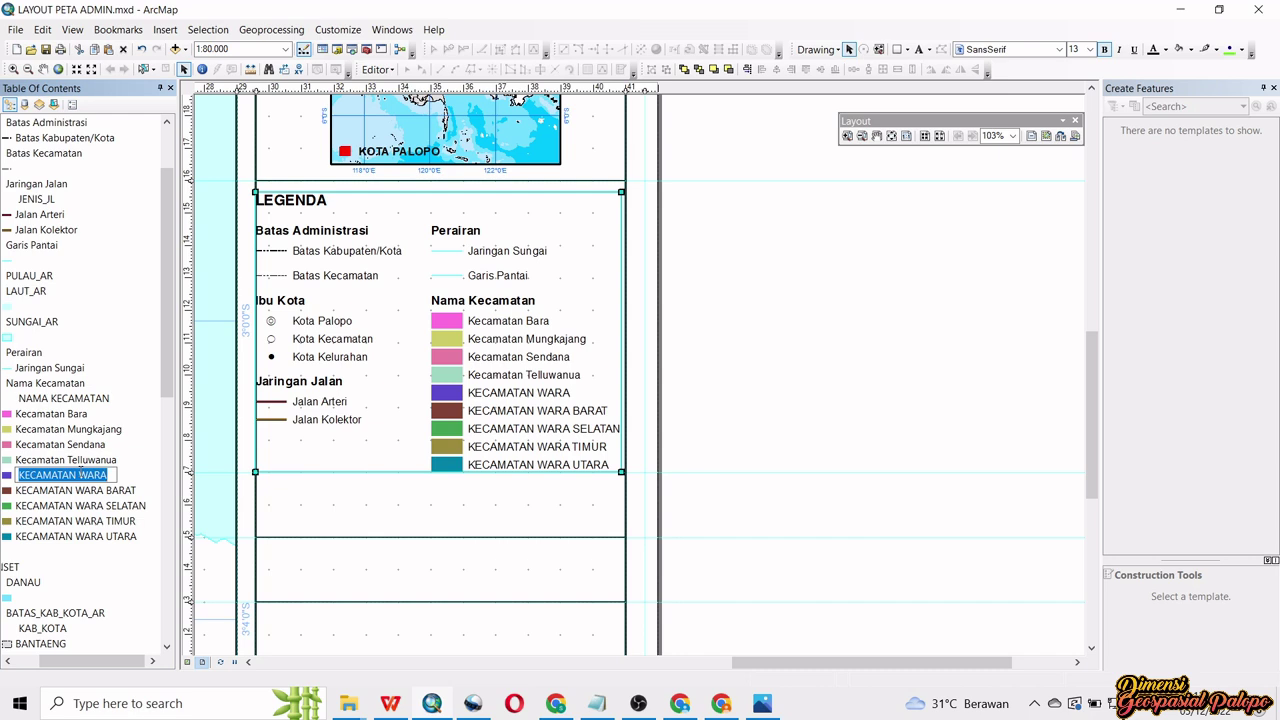
text(Kecamatan Wa)
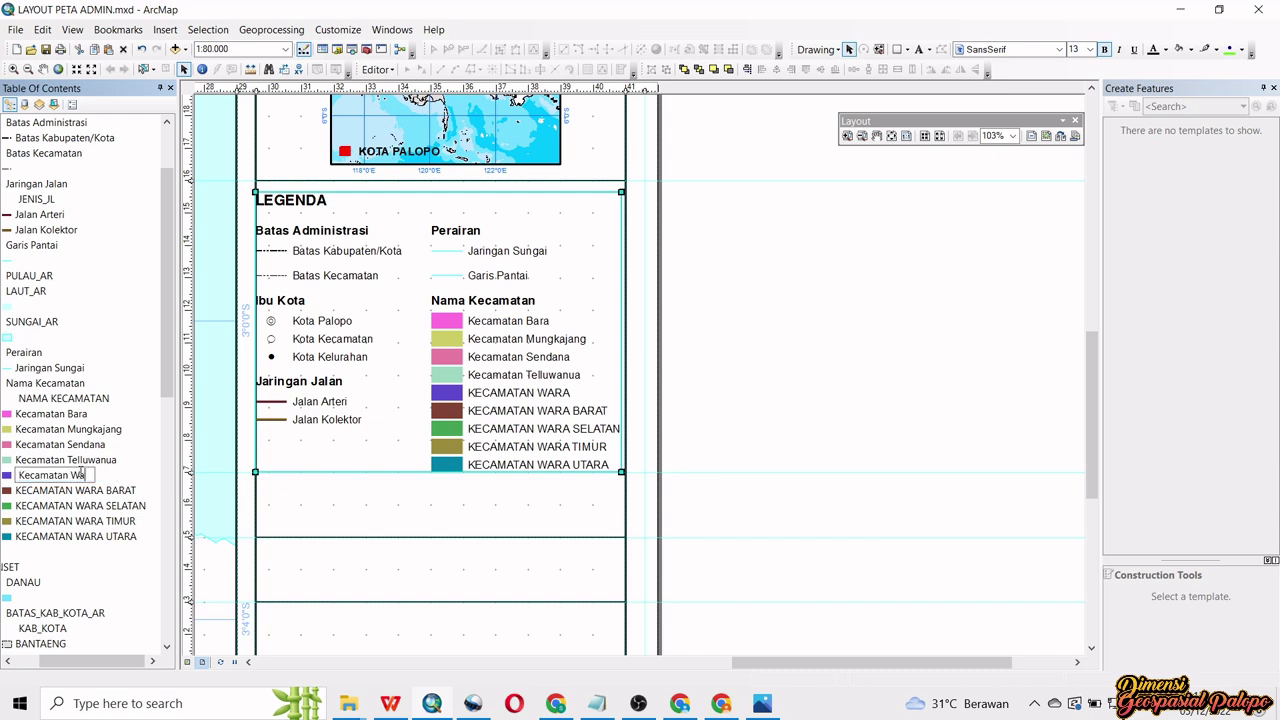
text(ra)
key(Return)
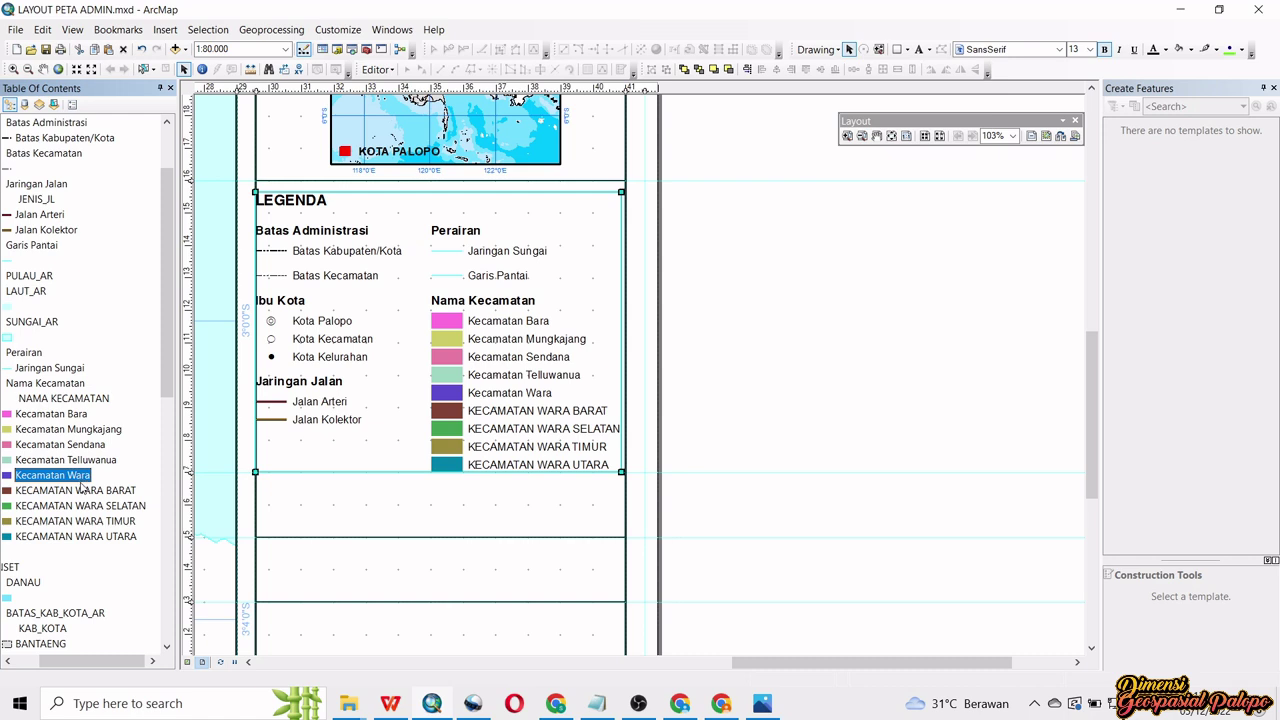
- Copy the Kecamatan Wara label and reuse it to relabel the KECAMATAN WARA BARAT class as Kecamatan Wara Barat
click(82, 488)
key(Escape)
click(81, 482)
key(ctrl+c)
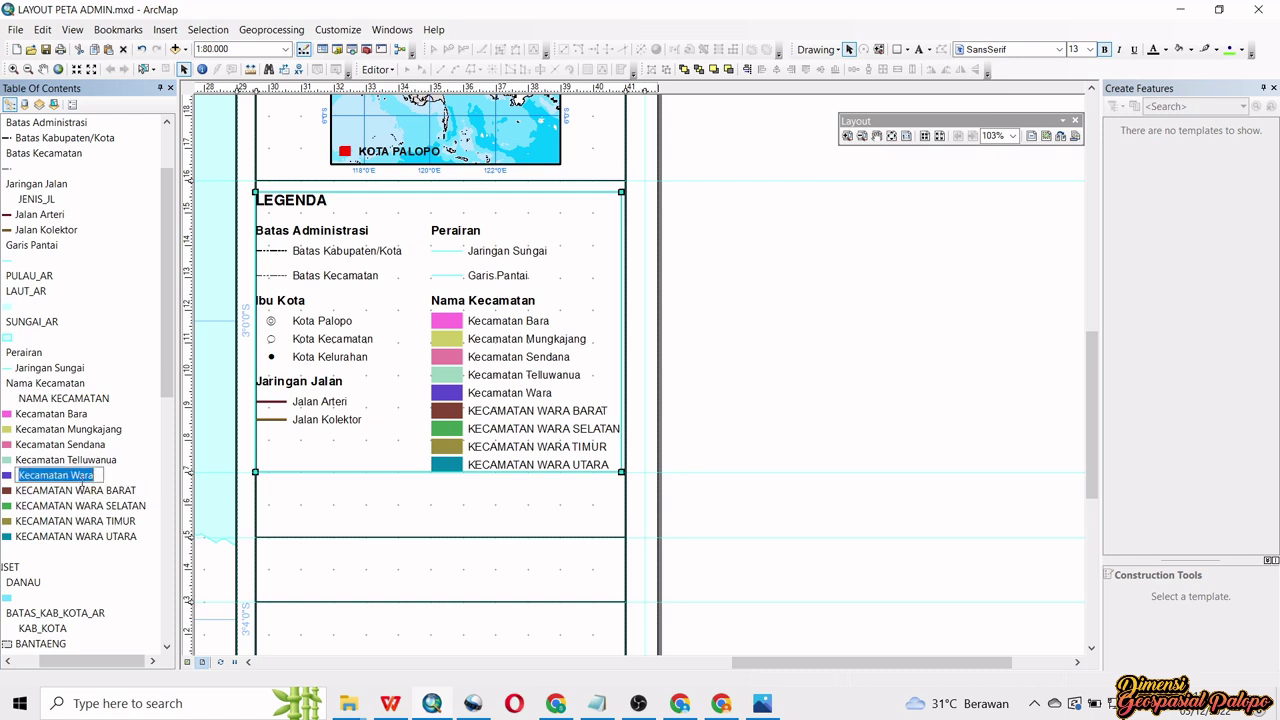
key(Escape)
click(80, 492)
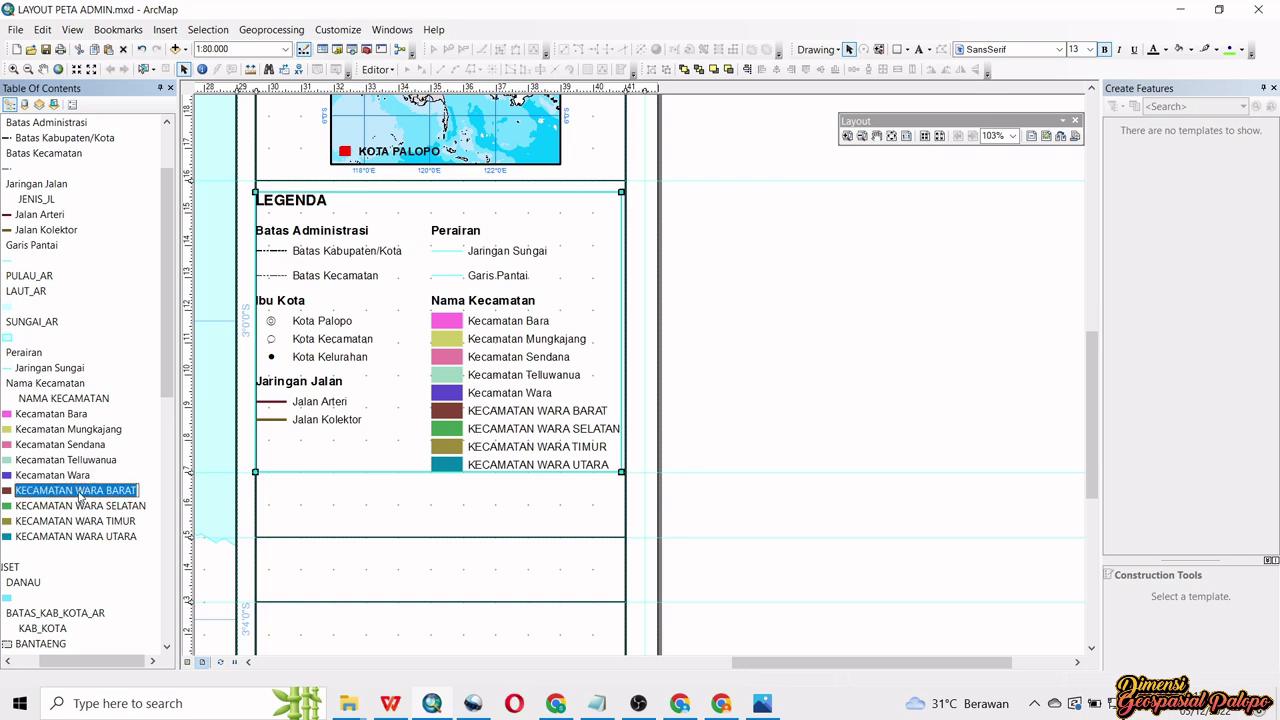
click(80, 492)
key(ctrl+v)
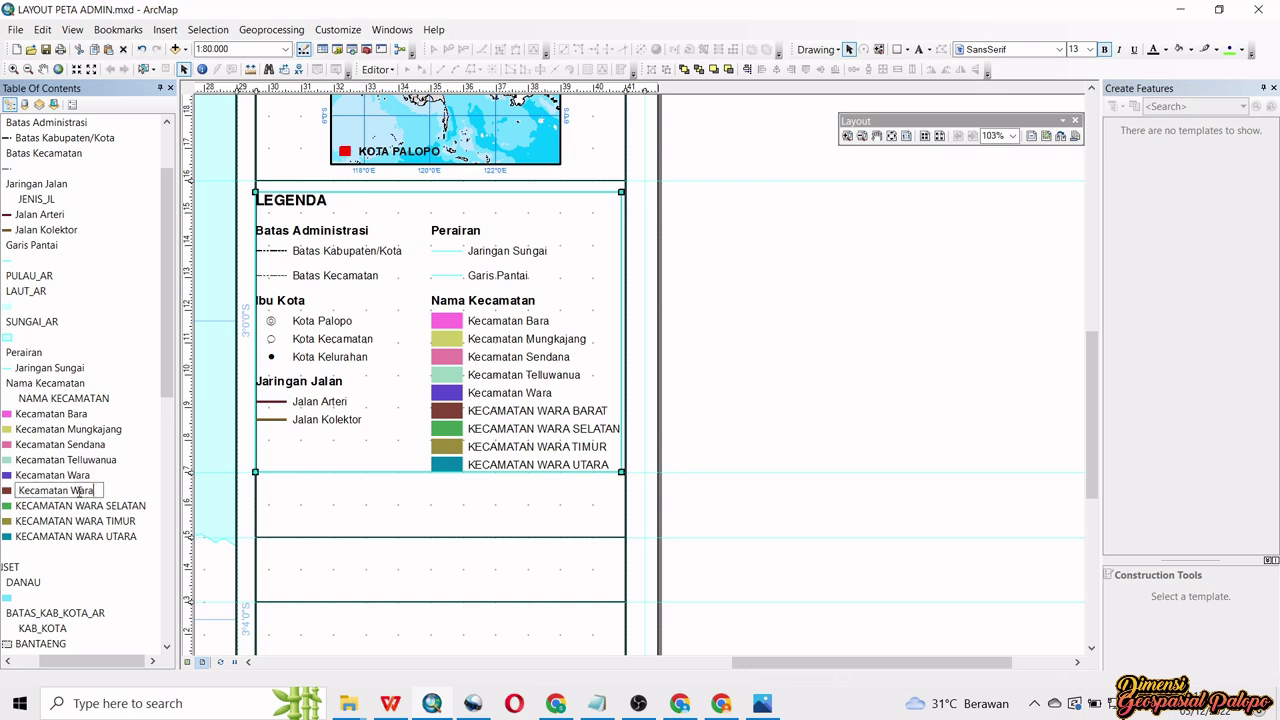
text(Barat)
key(Return)
- Relabel the KECAMATAN WARA SELATAN class in title case as Kecamatan Wara Selatan
click(75, 508)
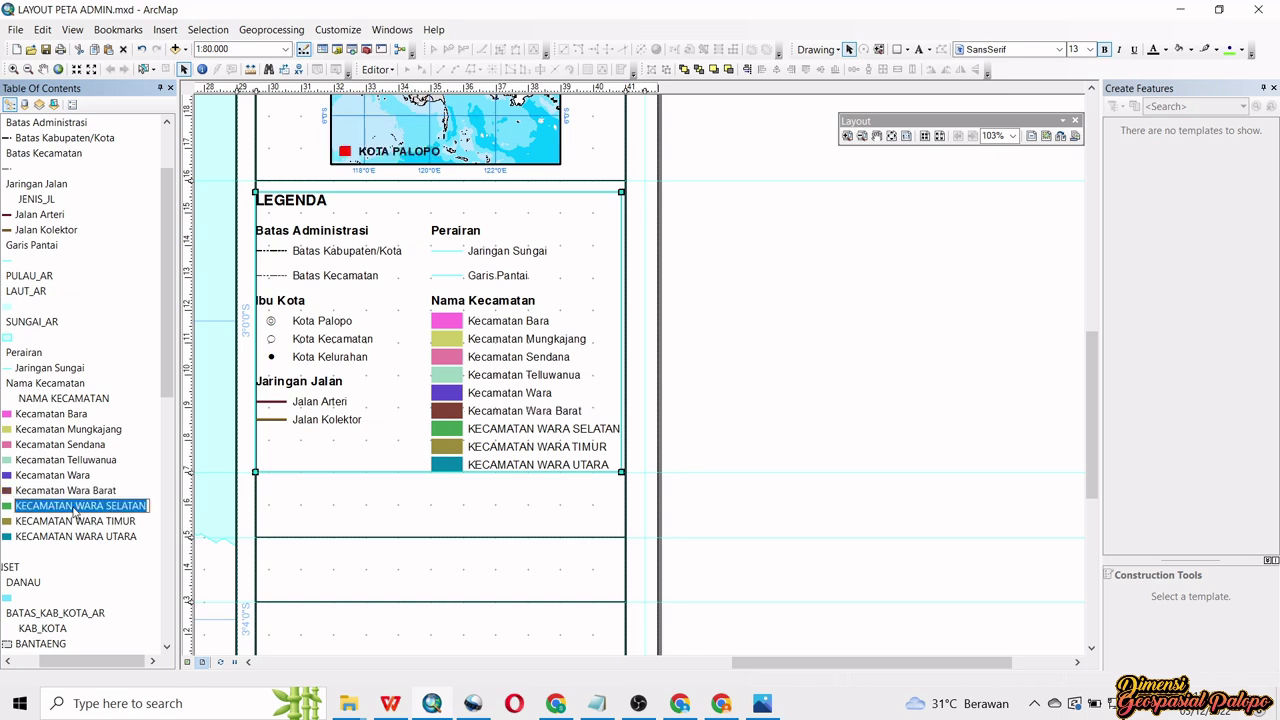
text(Kecamatan Wara)
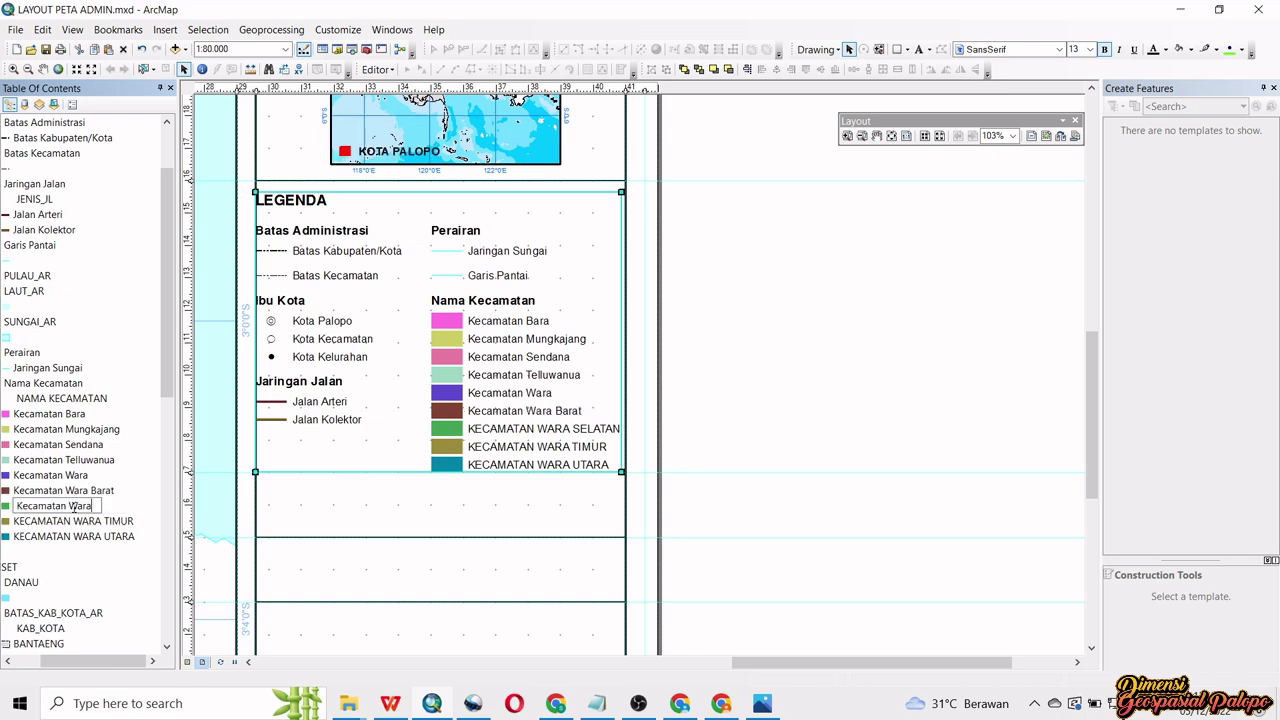
text( Selatan)
key(Return)
- Relabel the KECAMATAN WARA TIMUR class in title case as Kecamatan Wara Timur
click(75, 522)
click(75, 522)
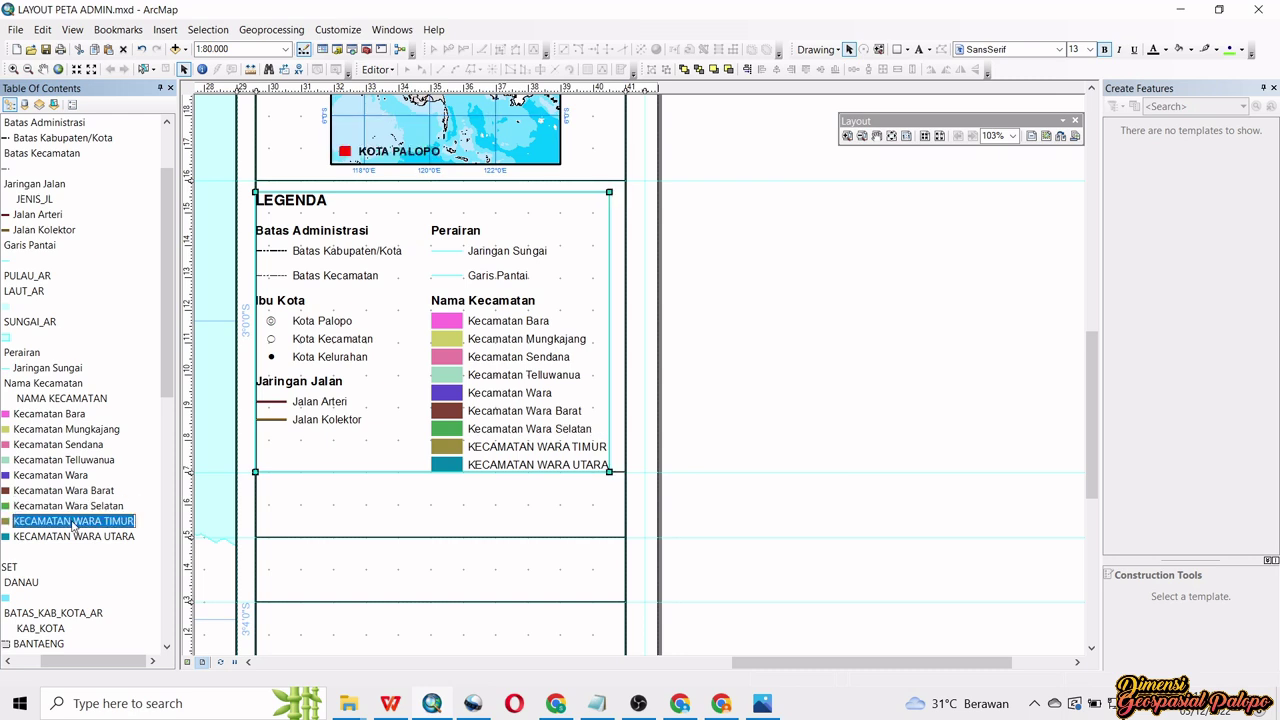
key(Escape)
click(72, 522)
click(72, 522)
text(Kecamatan Wara)
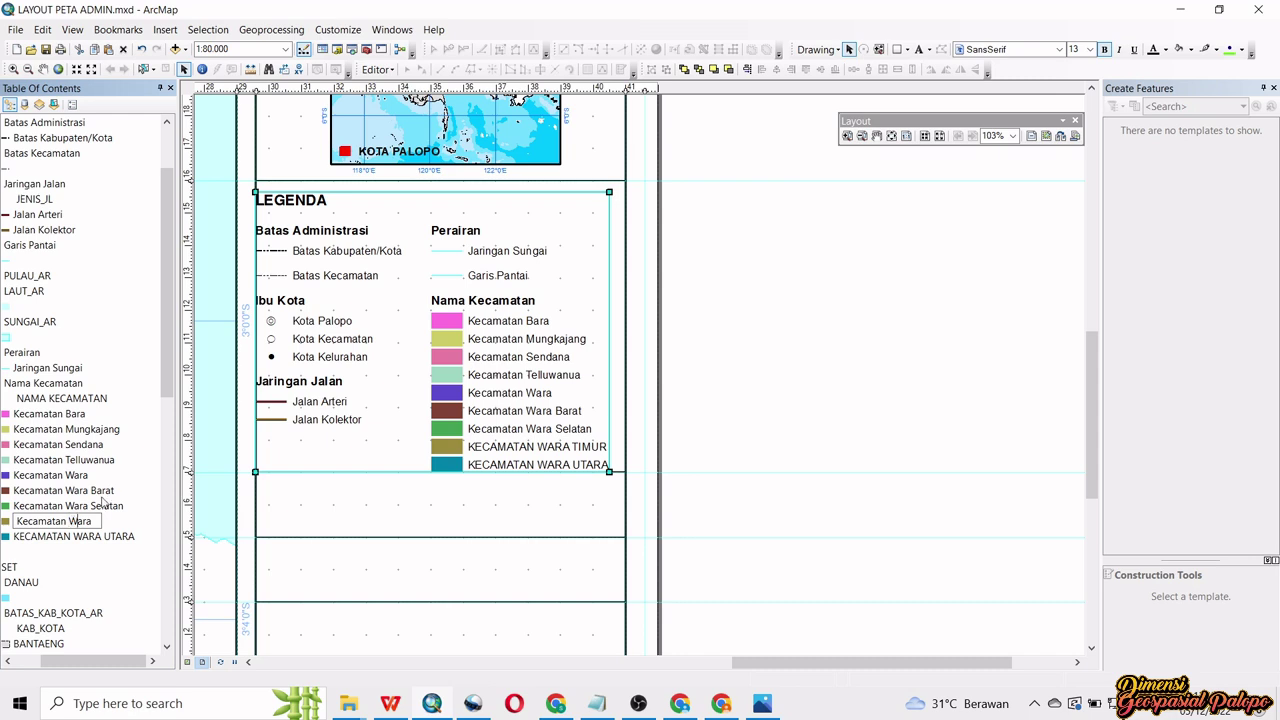
text(Timur)
key(Return)
- Relabel the KECAMATAN WARA UTARA class in title case as Kecamatan Wara Utara and deselect the legend
click(103, 537)
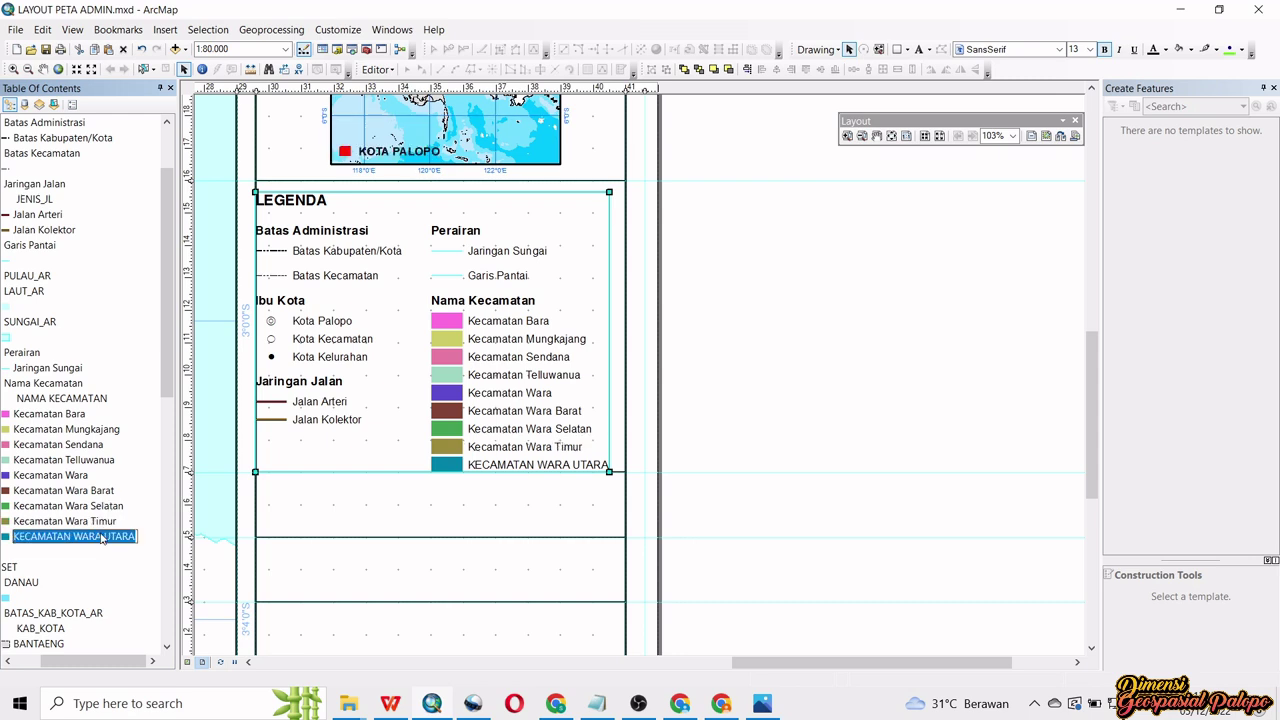
click(103, 537)
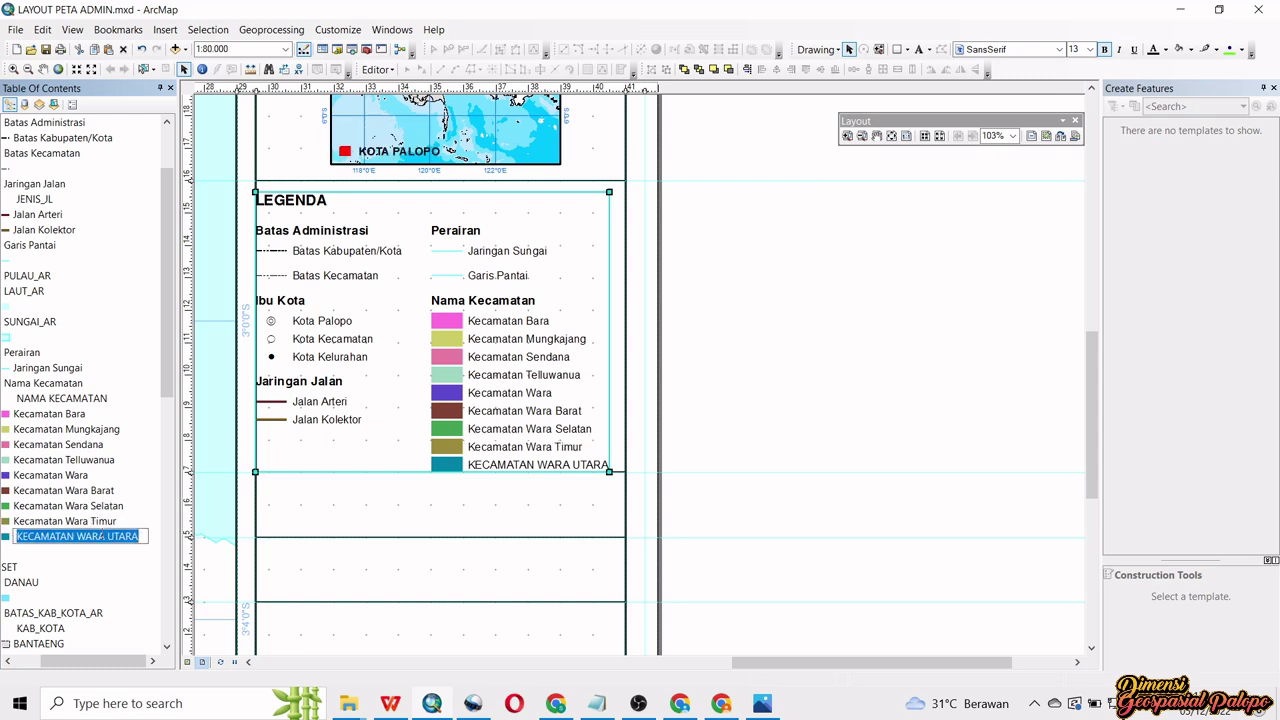
key(ctrl+v)
text(Utara)
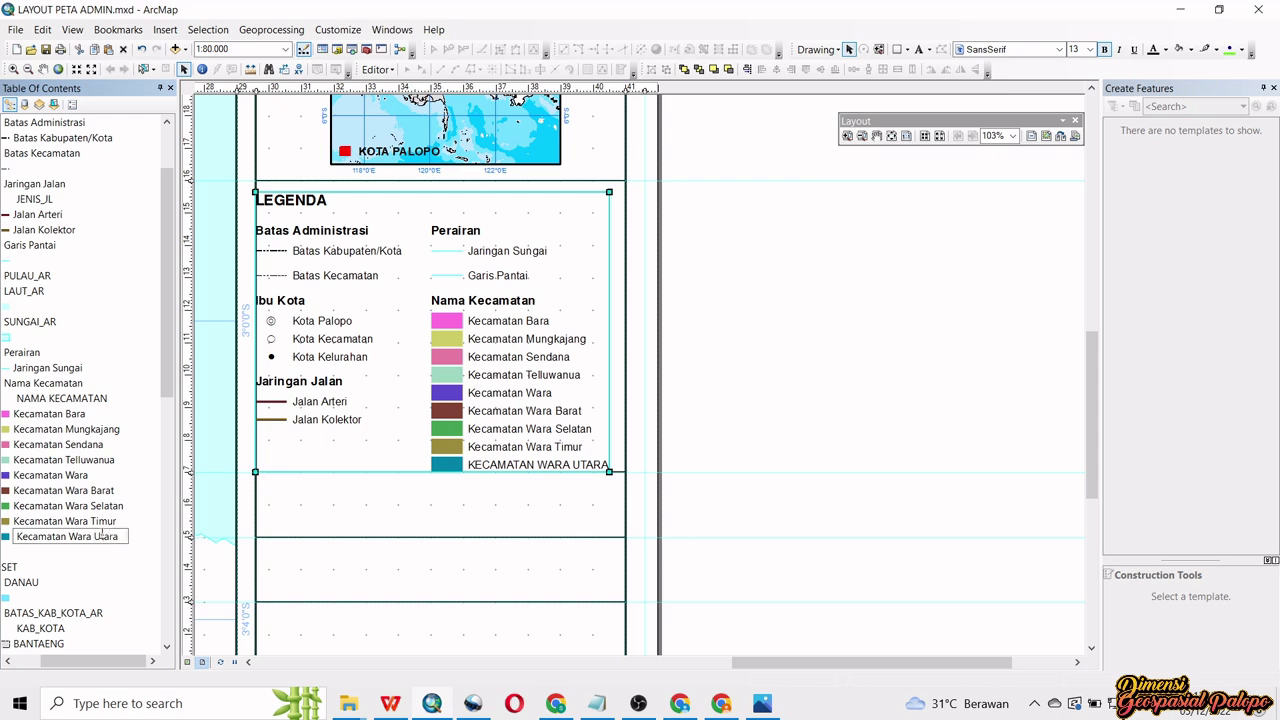
key(Return)
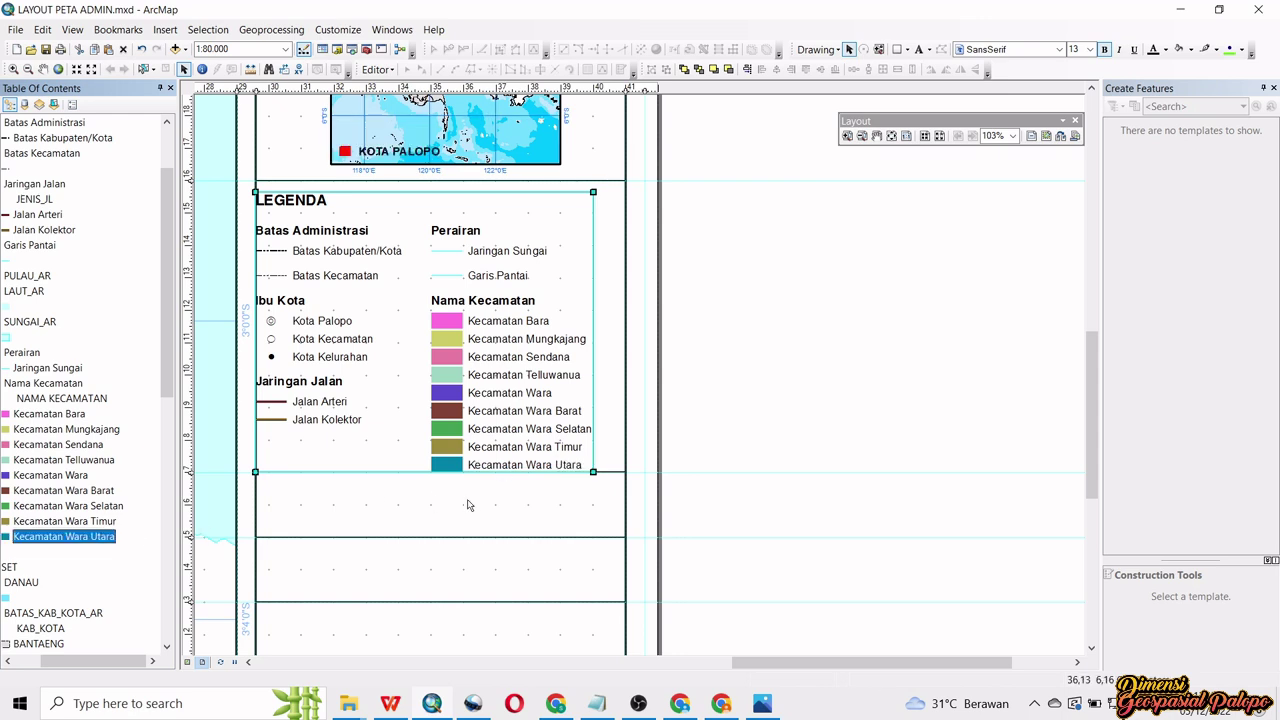
click(808, 375)
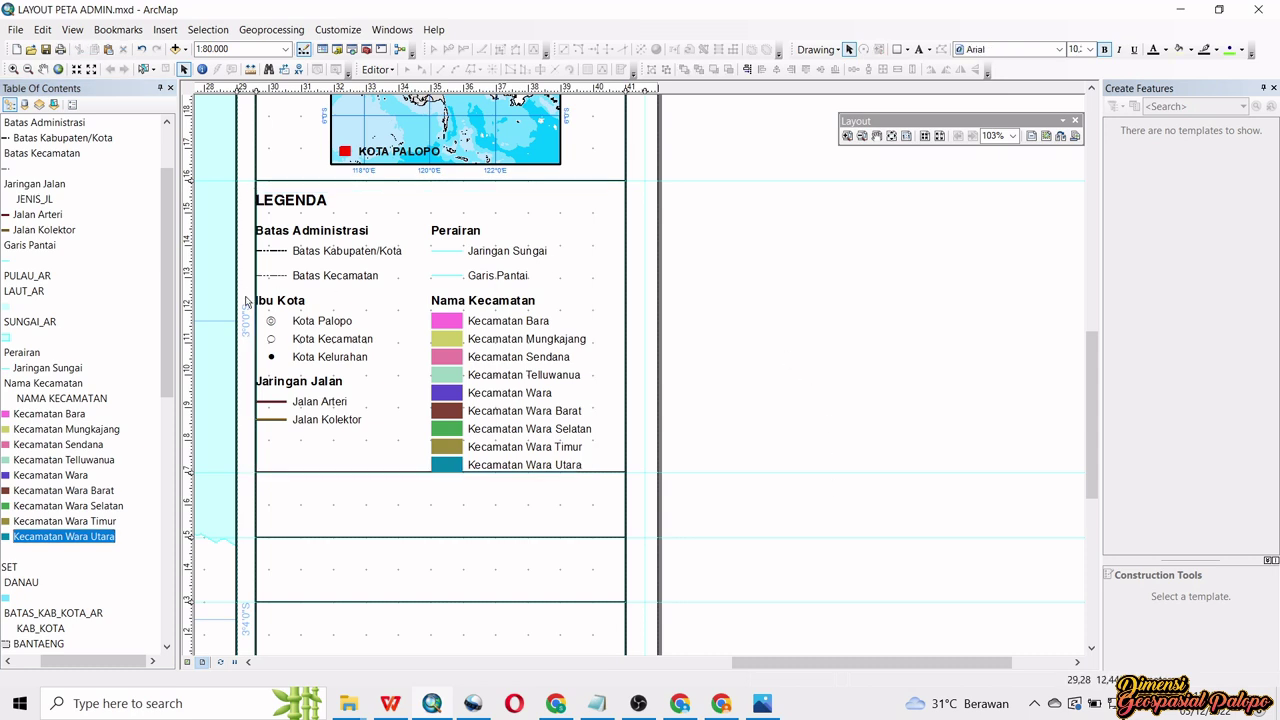
- Nudge the LEGENDA legend right and slightly up so it sits centred inside its frame, and deselect it
click(305, 327)
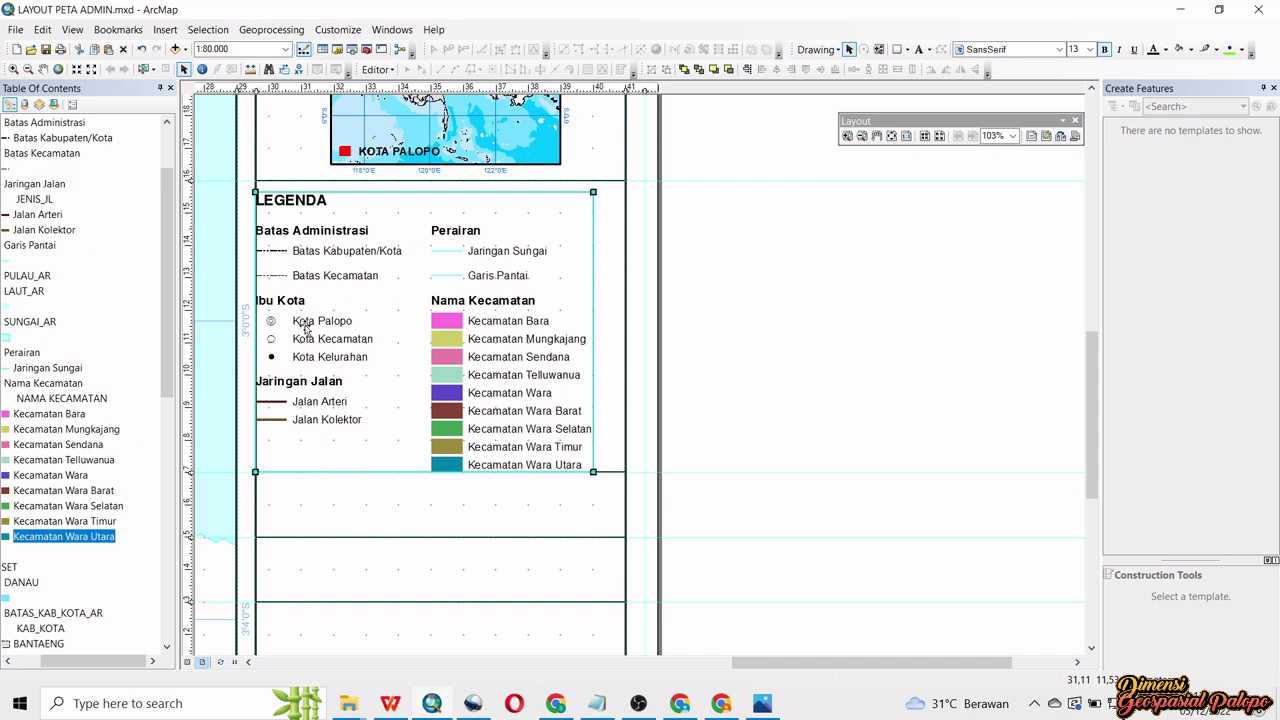
key(Right)
key(Right)
key(Right)
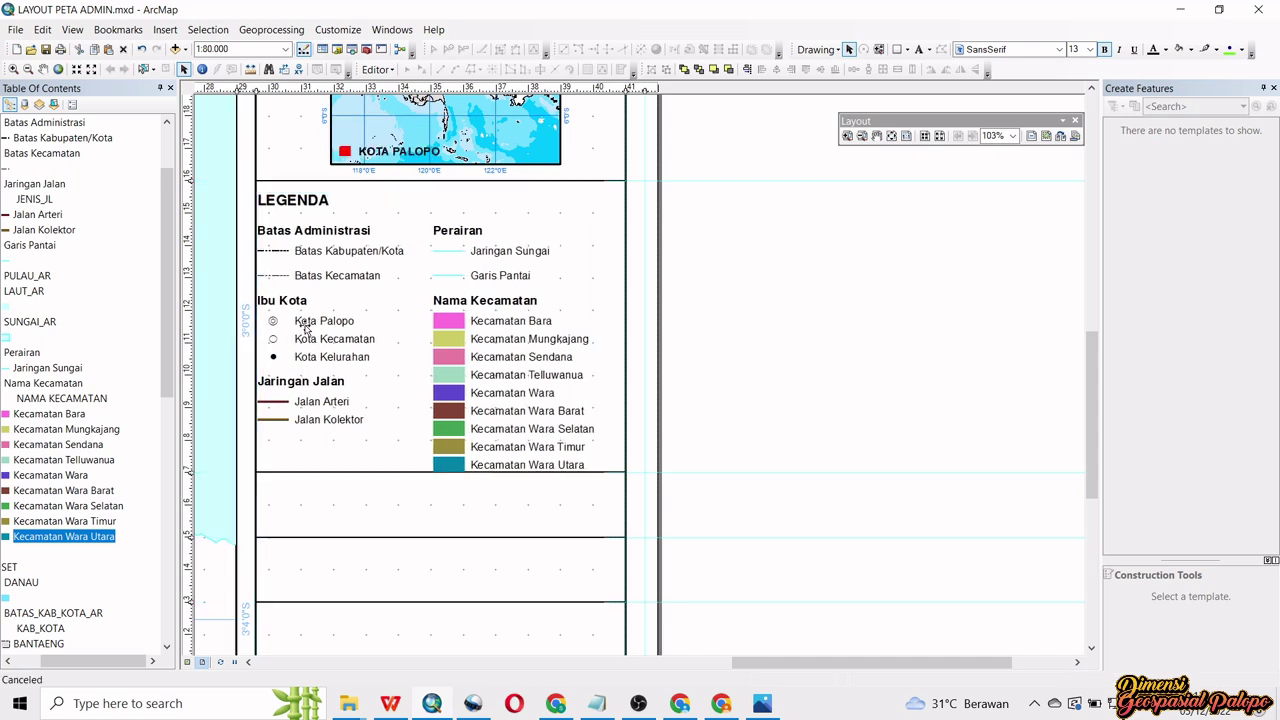
key(Right)
key(Right)
key(Right)
key(Right)
key(Right)
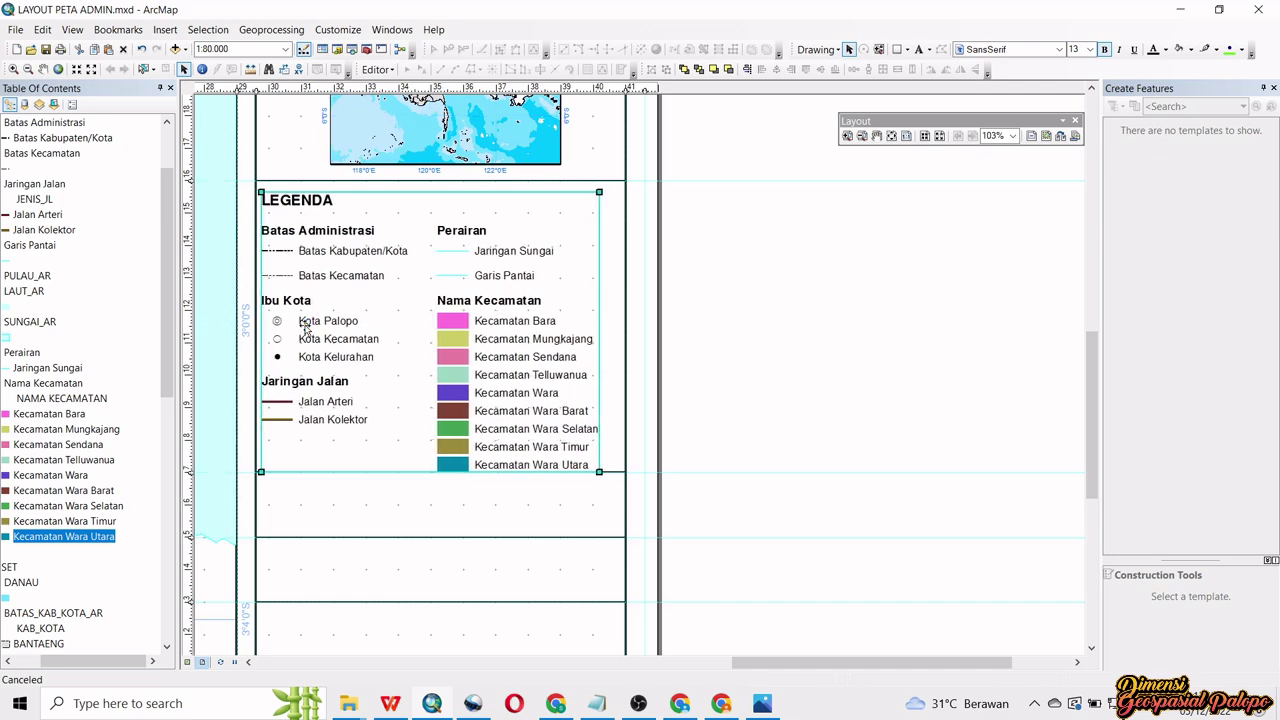
key(Right)
key(Right)
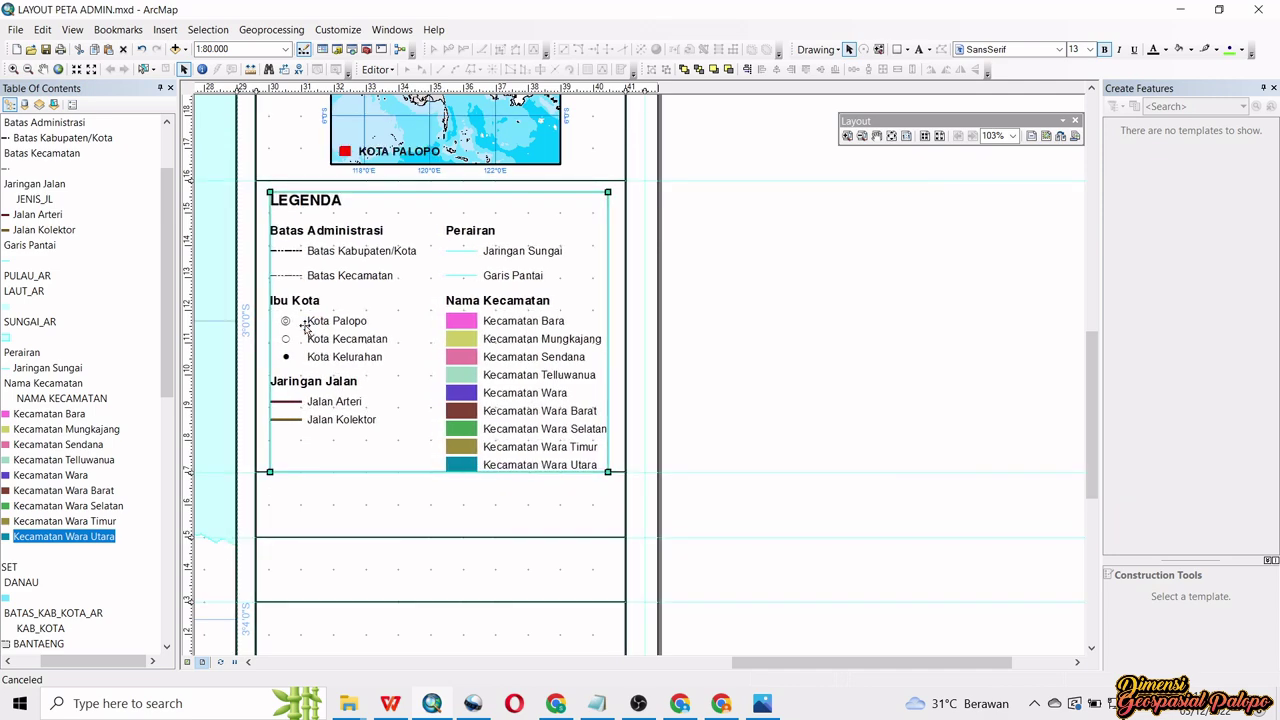
key(Up)
key(Up)
key(Up)
key(Up)
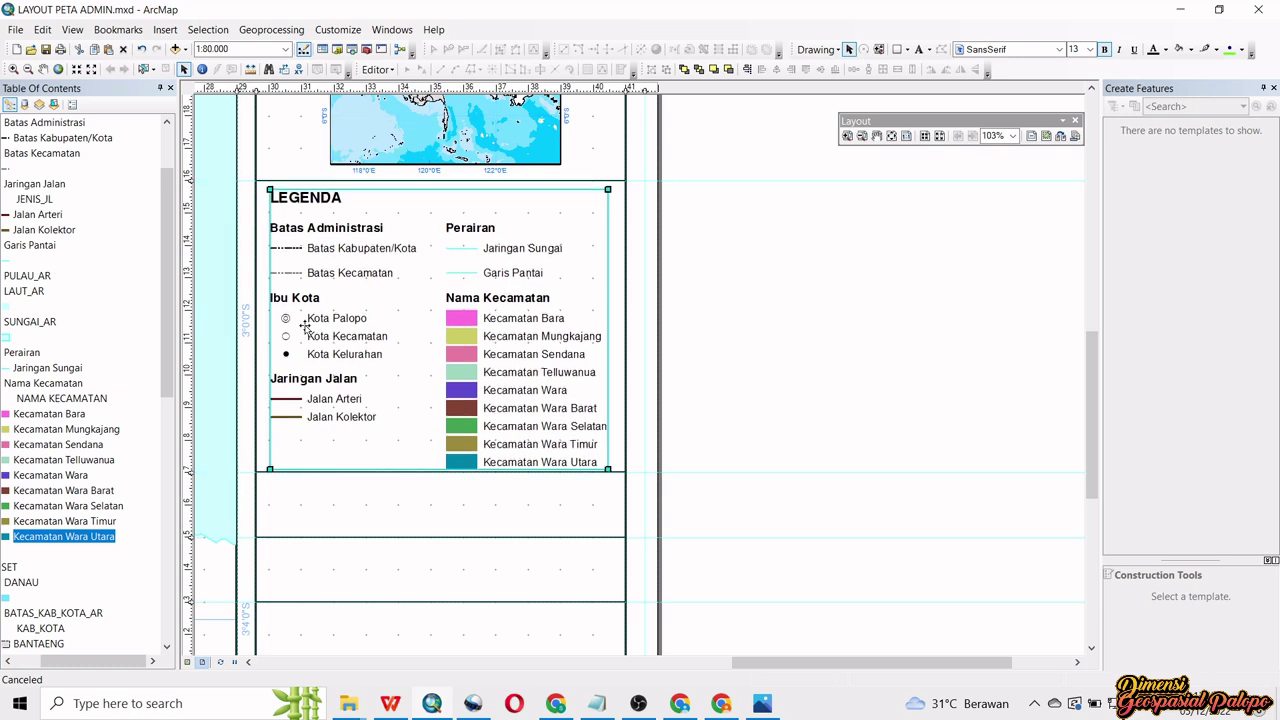
key(Up)
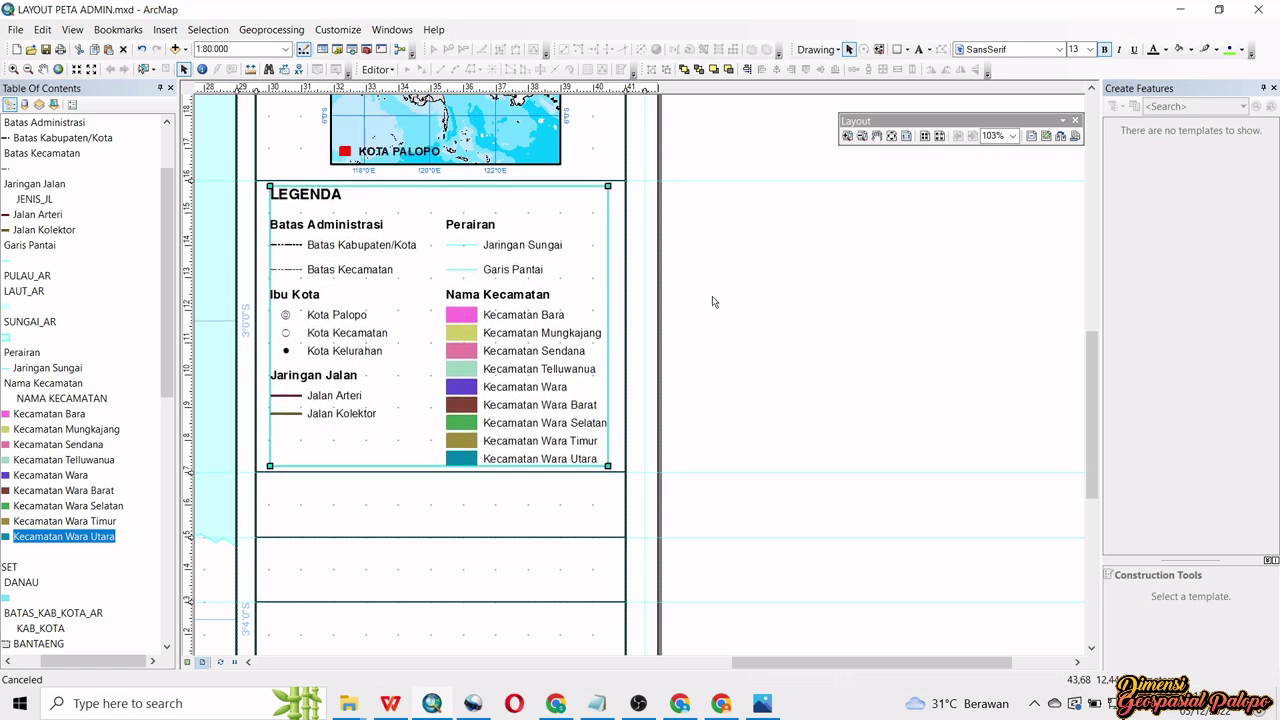
click(738, 282)
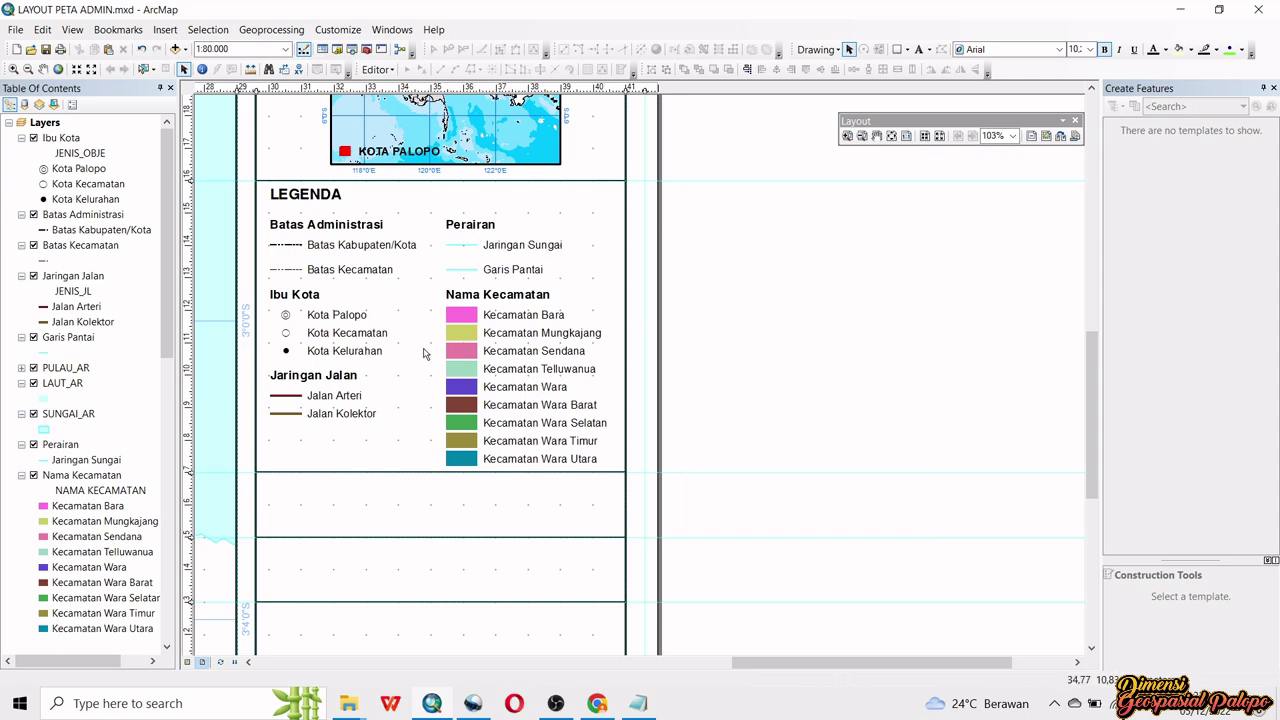
- Copy the PETA ADMINISTRASI KOTA PALOPO title text into the empty box directly below the legend
scroll(432, 311, down, 3)
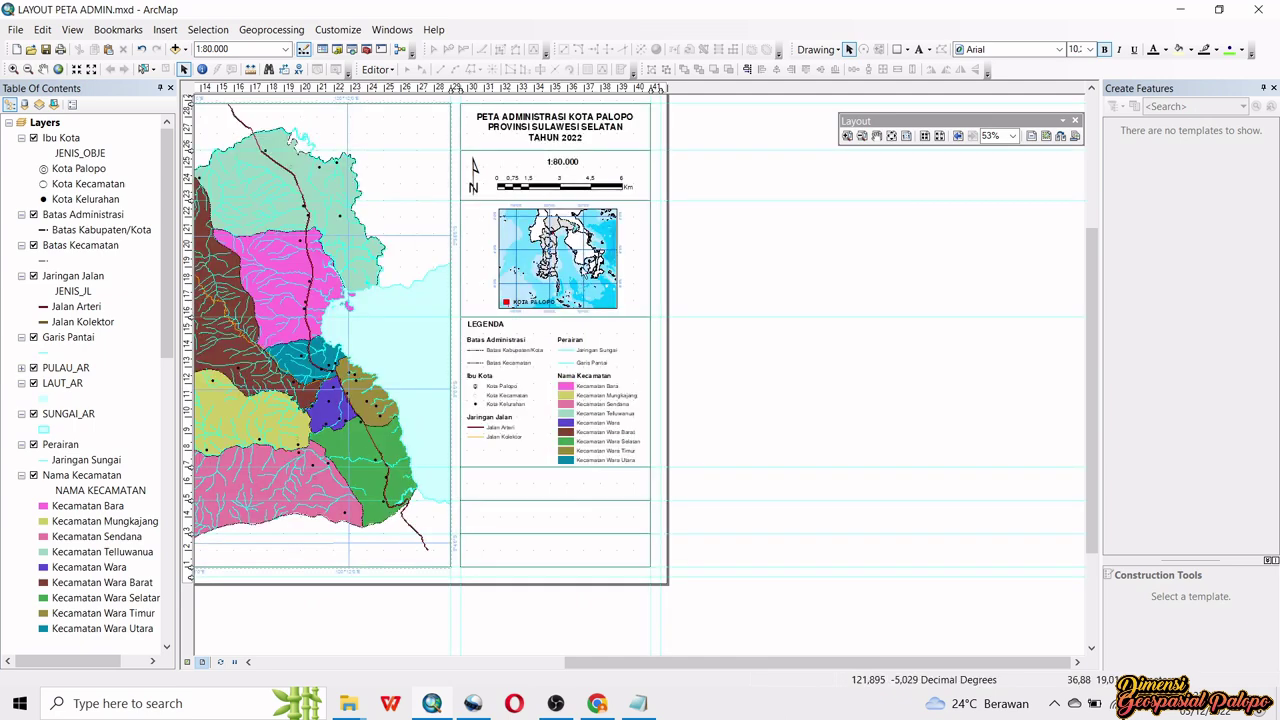
click(552, 120)
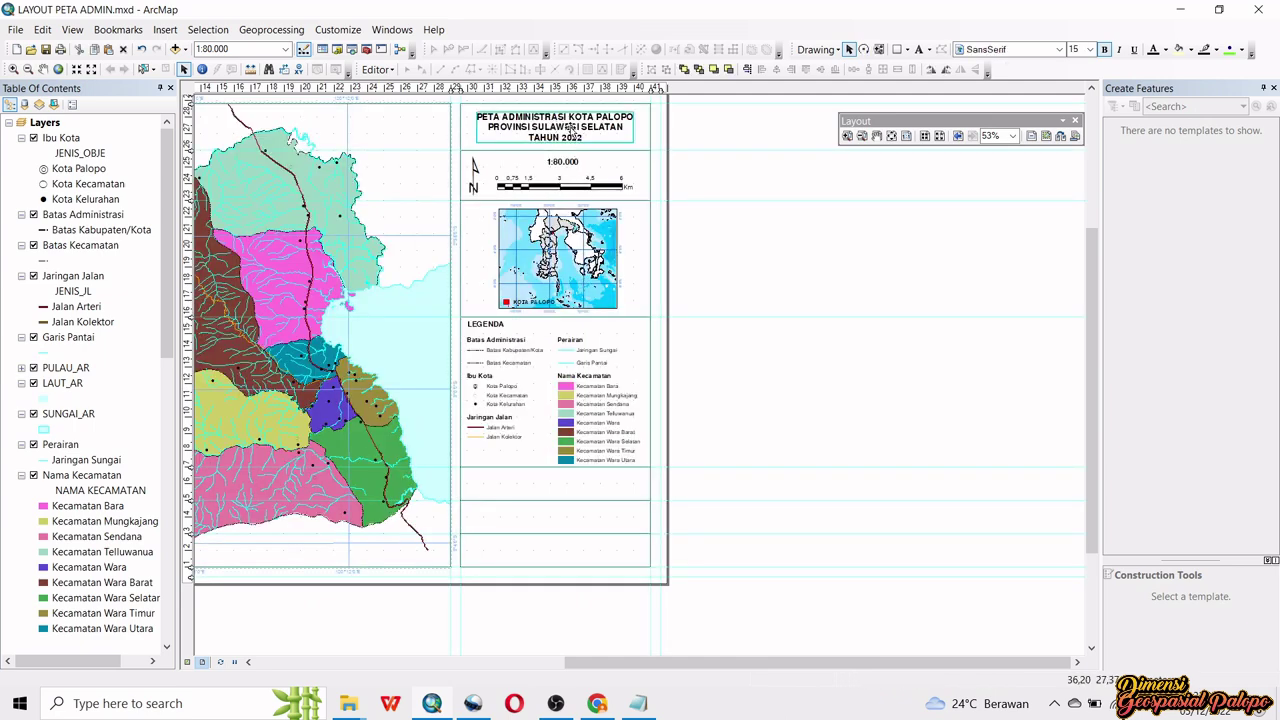
drag(568, 133, 575, 492)
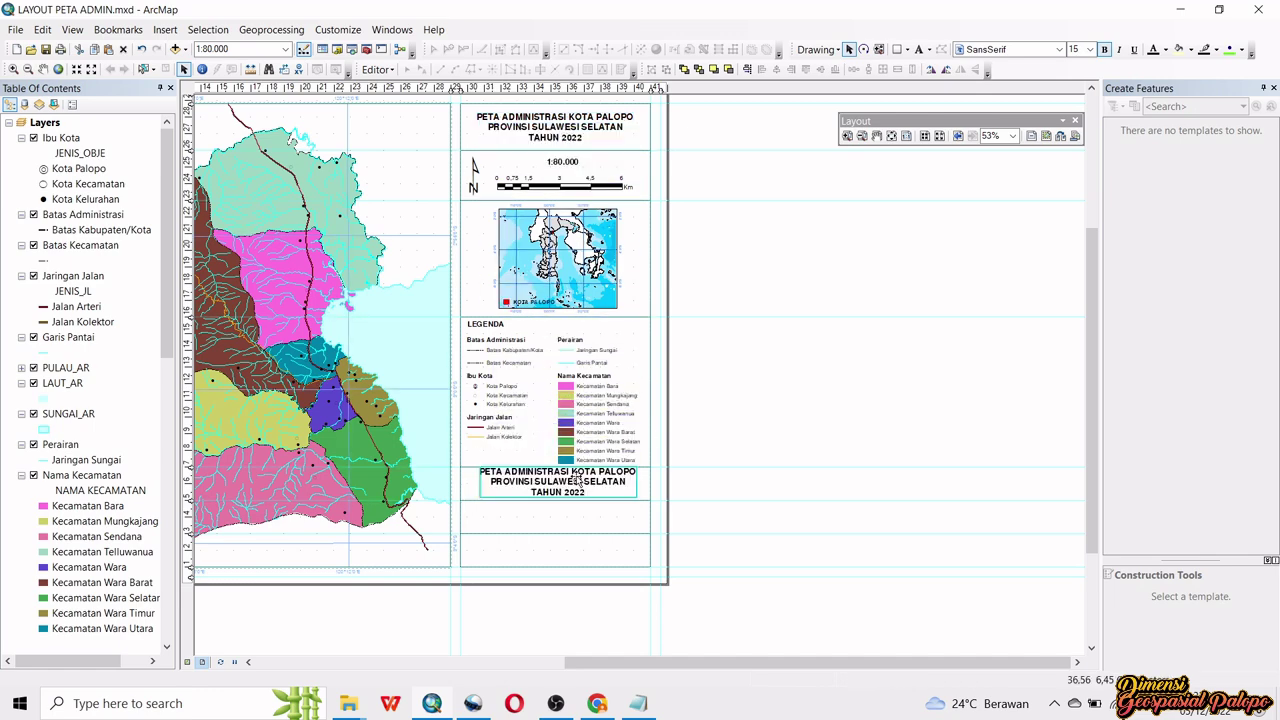
- Replace the copied title's text with DISUSUN OLEH:, a blank line, and the author's full name with academic titles
scroll(583, 510, up, 3)
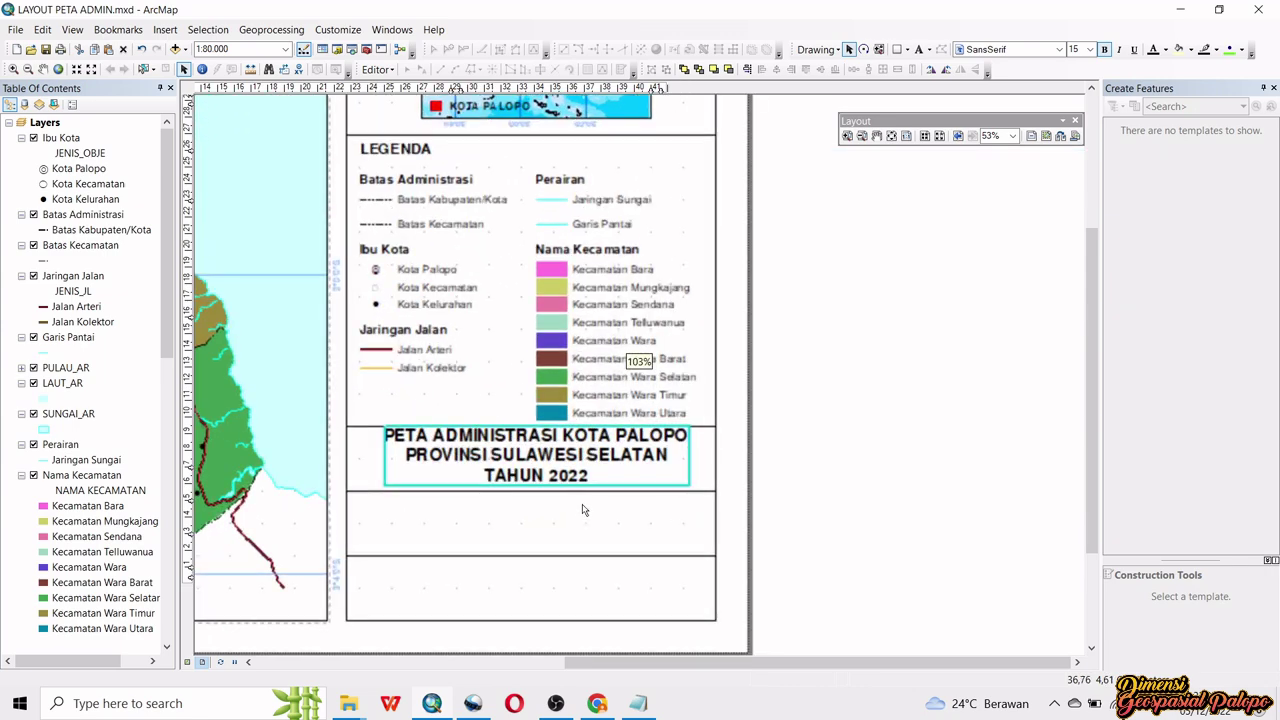
double_click(572, 462)
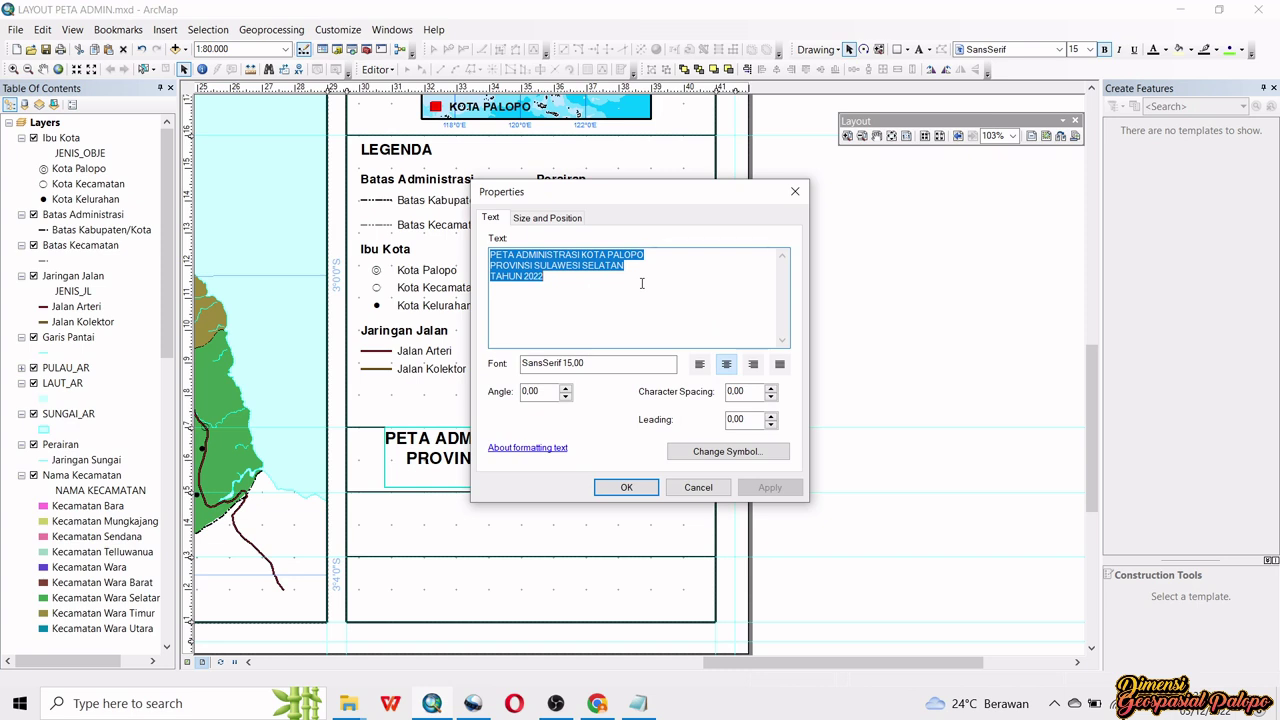
text(DISUSUN OLEH:)
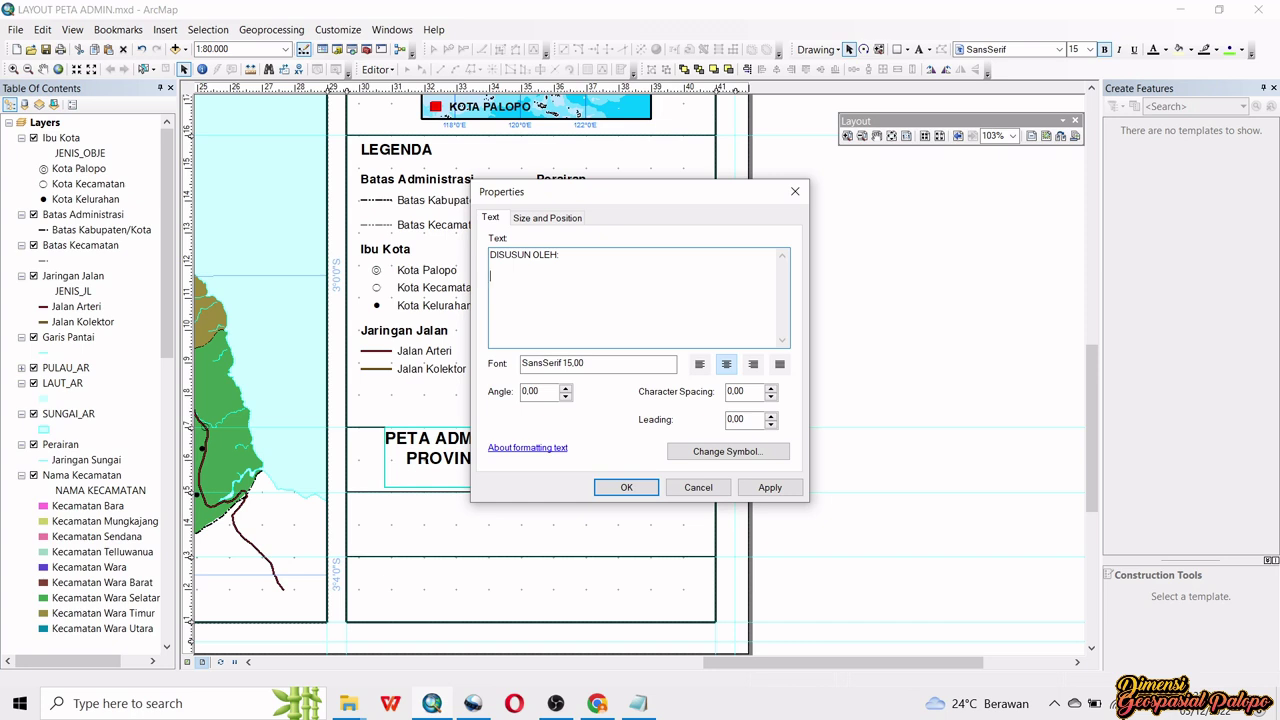
text(NS)
text(A, S.Si., M.Sc.)
click(630, 487)
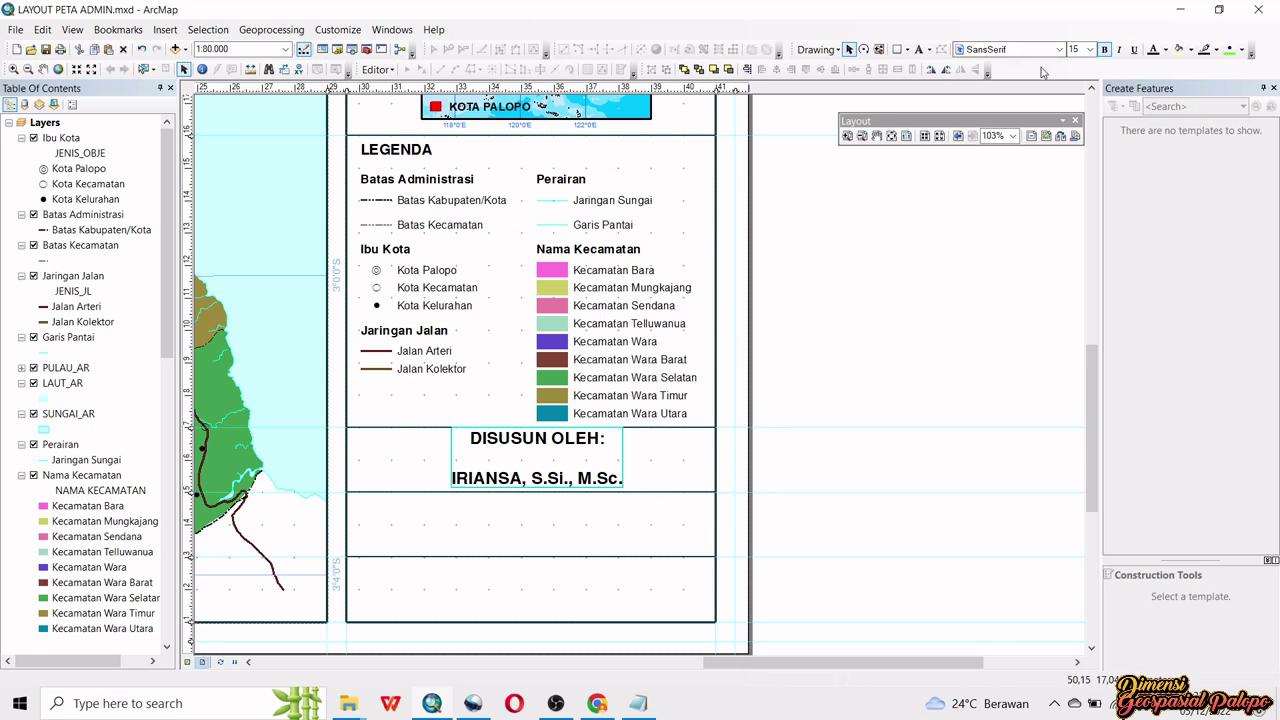
- Set the DISUSUN OLEH text to size 13, centre it within its box, and deselect it
click(1089, 49)
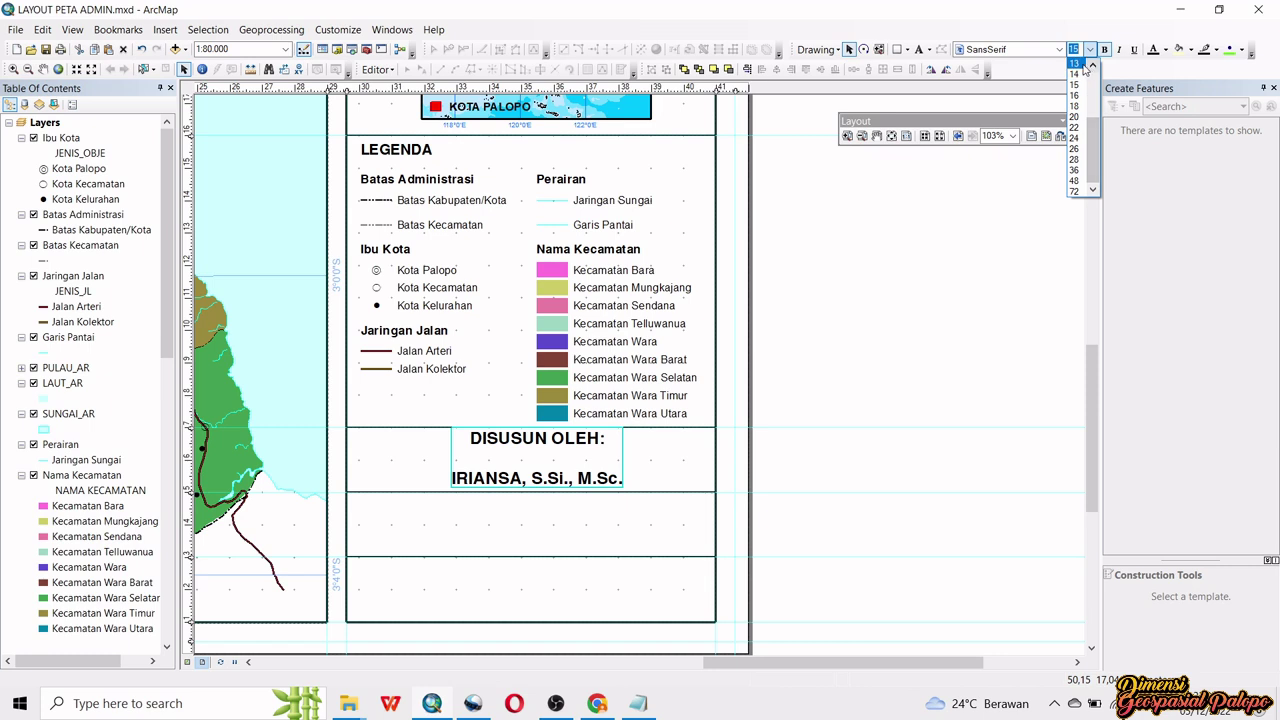
click(1083, 64)
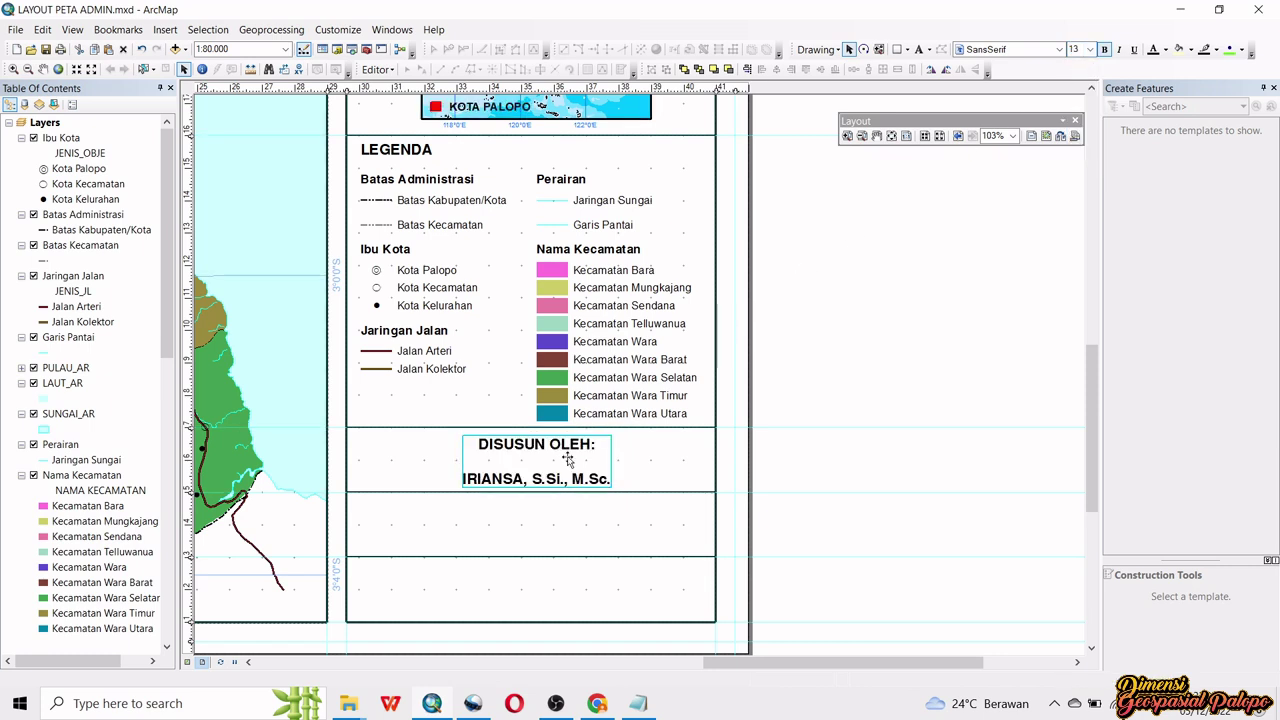
key(Up)
key(Up)
key(Left)
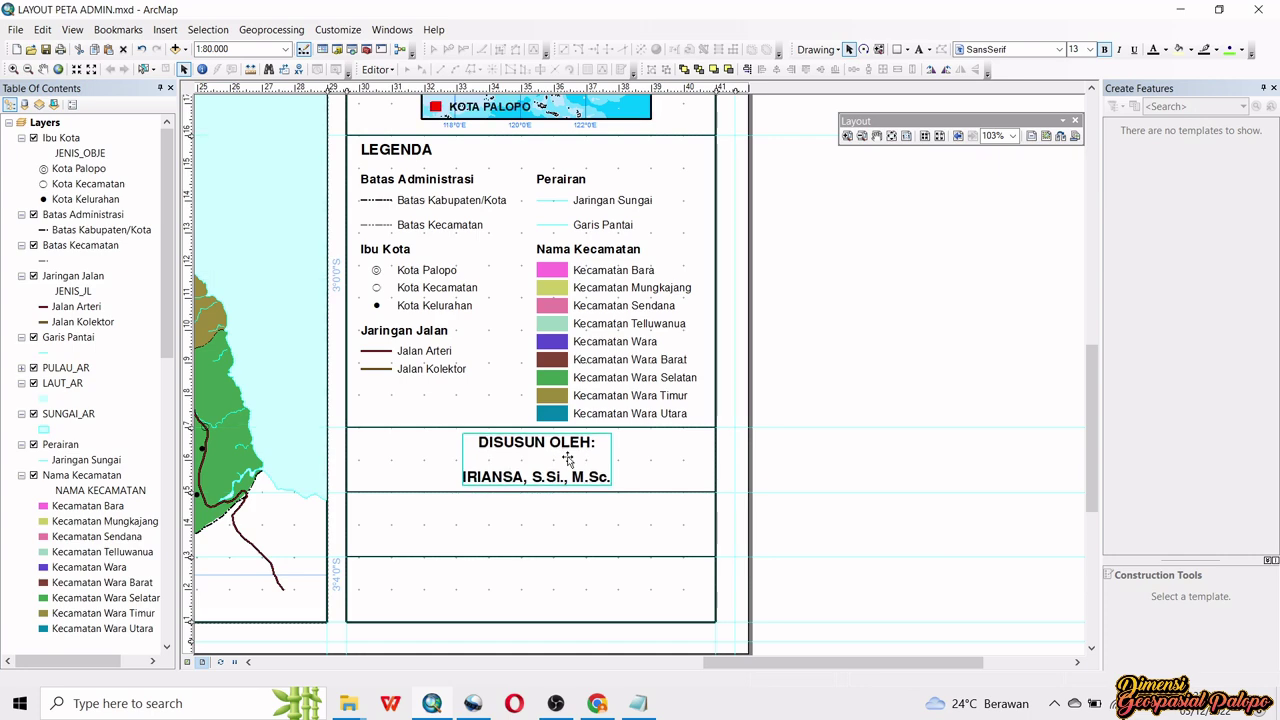
key(Left)
key(Left)
key(Left)
key(Left)
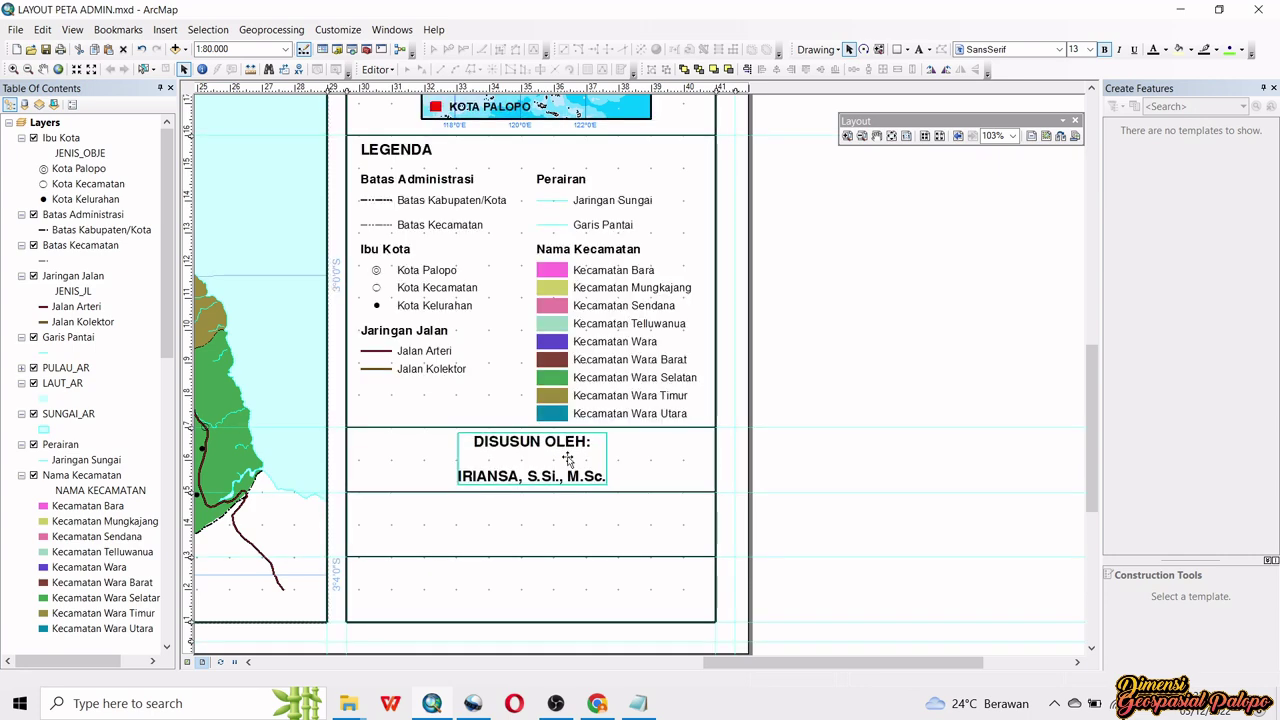
key(Left)
key(Right)
key(Right)
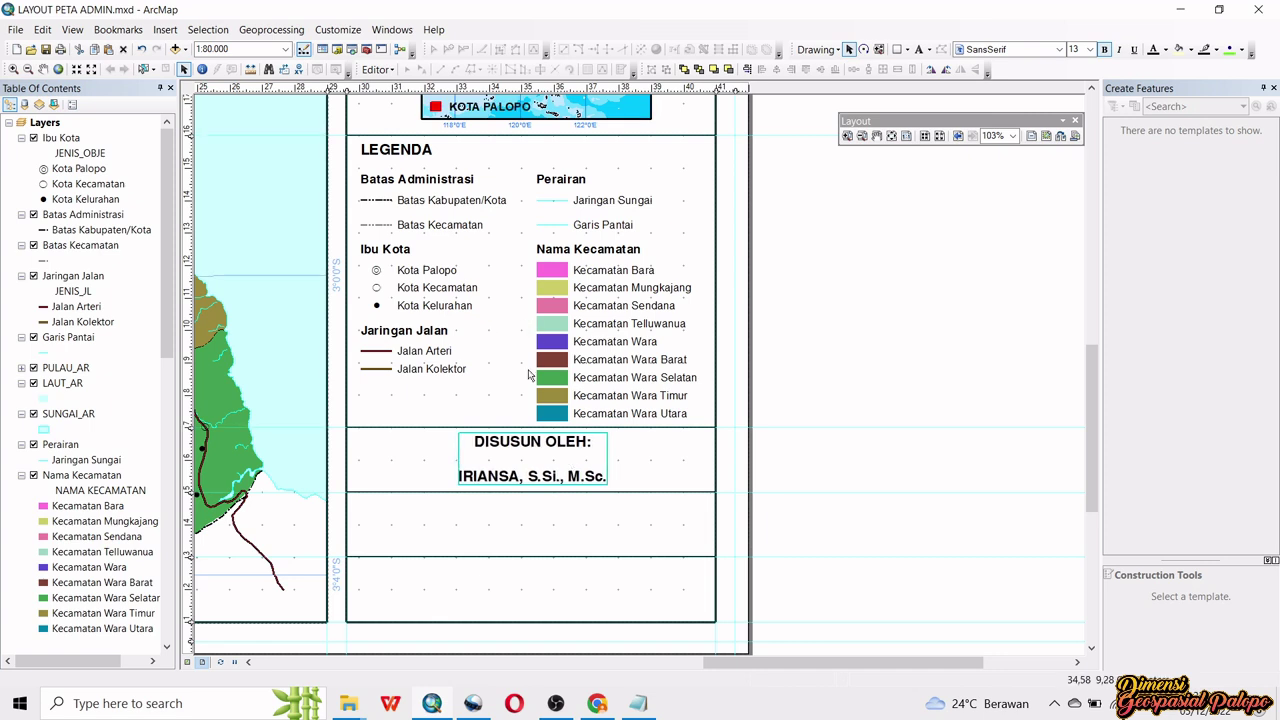
click(842, 296)
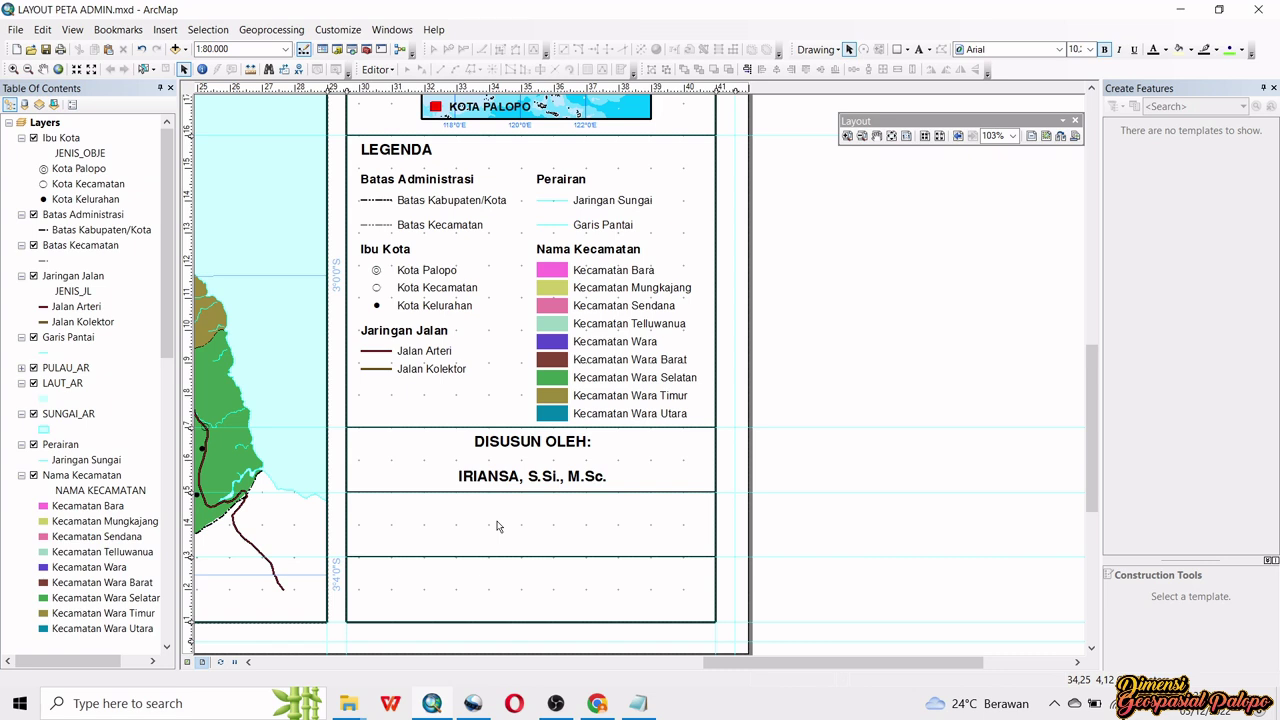
- Copy the DISUSUN OLEH text into the empty box beneath it and nudge the copy slightly down
click(548, 476)
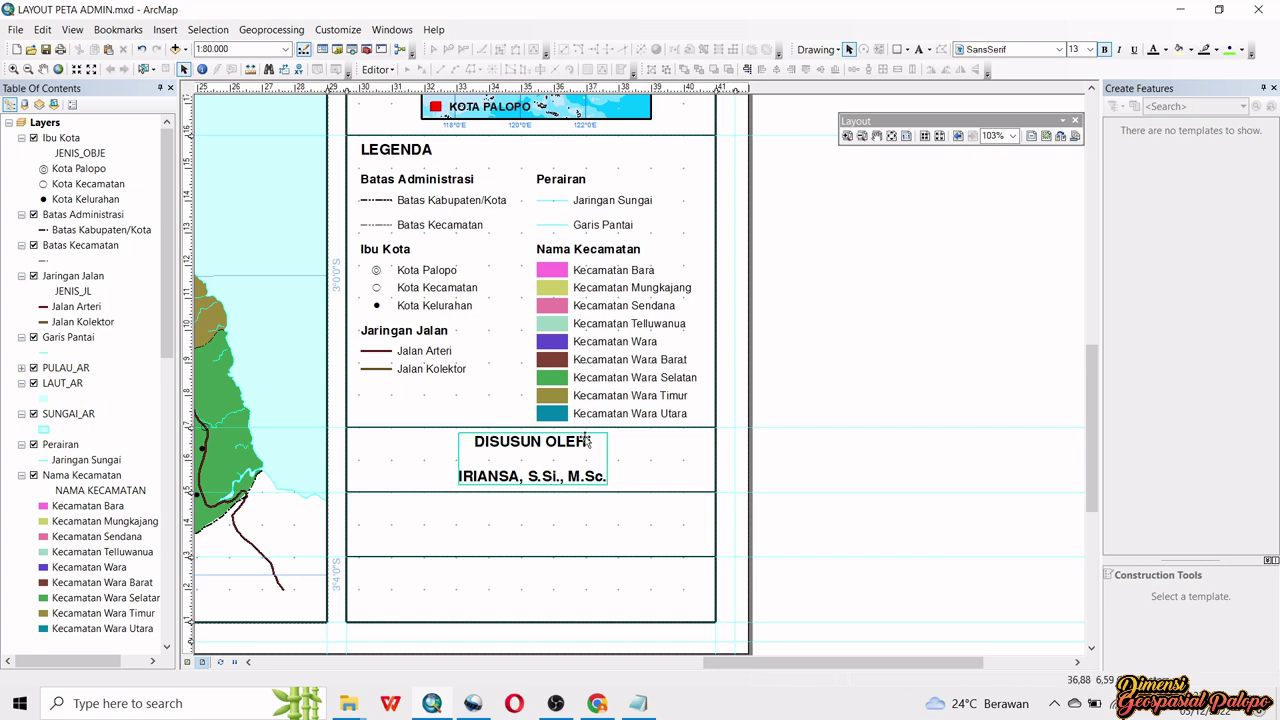
drag(542, 454, 539, 510)
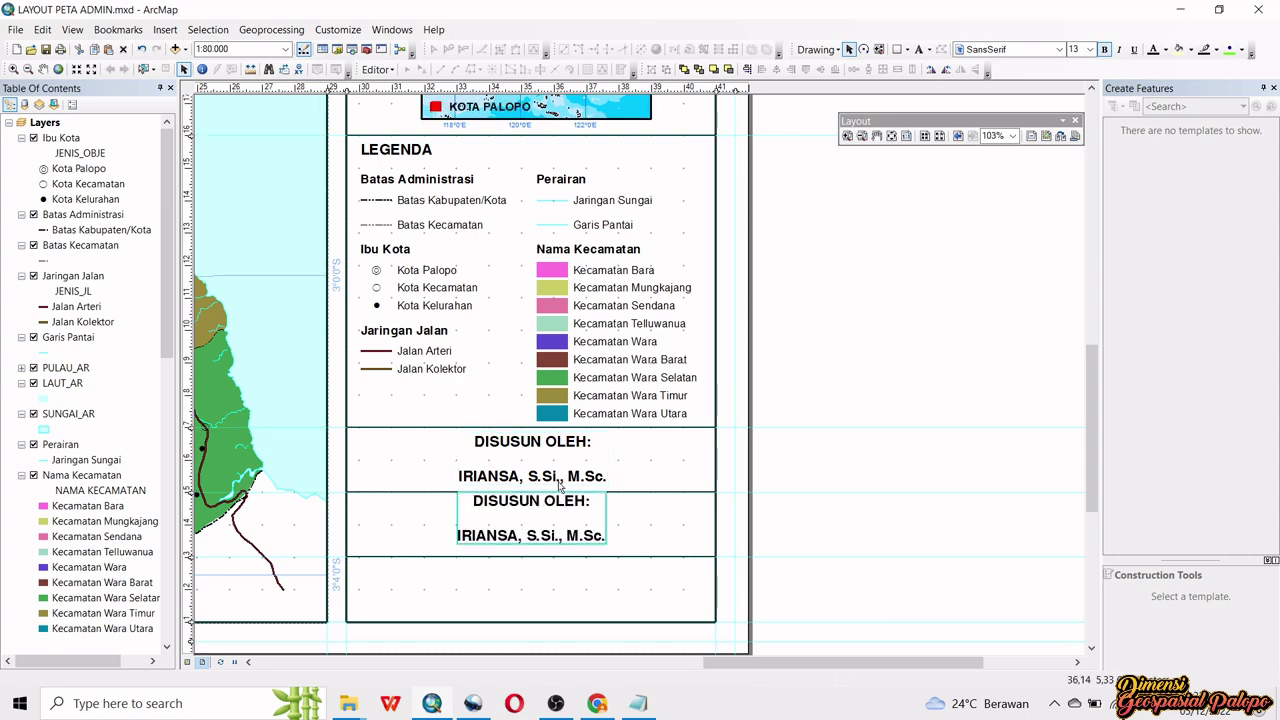
key(Down)
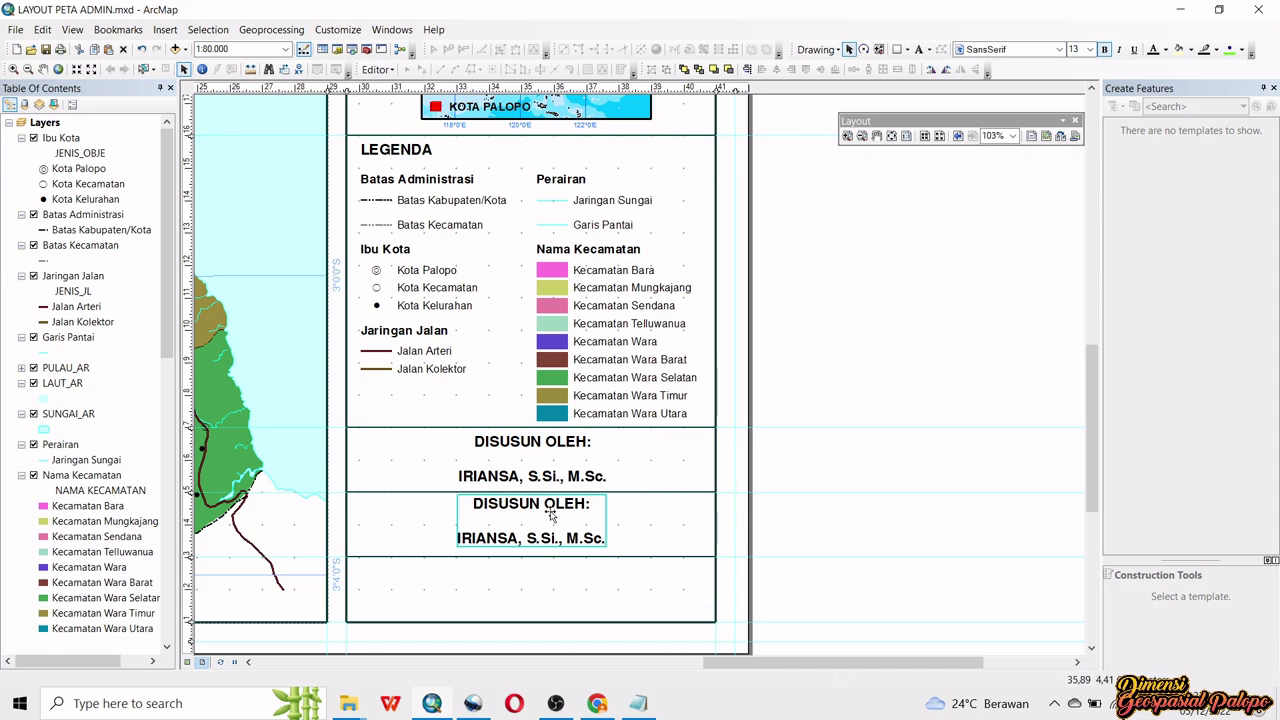
- Replace the copied credit's text with the two-item SUMBER DATA source list from the Notepad note, without the leading blank line
double_click(553, 512)
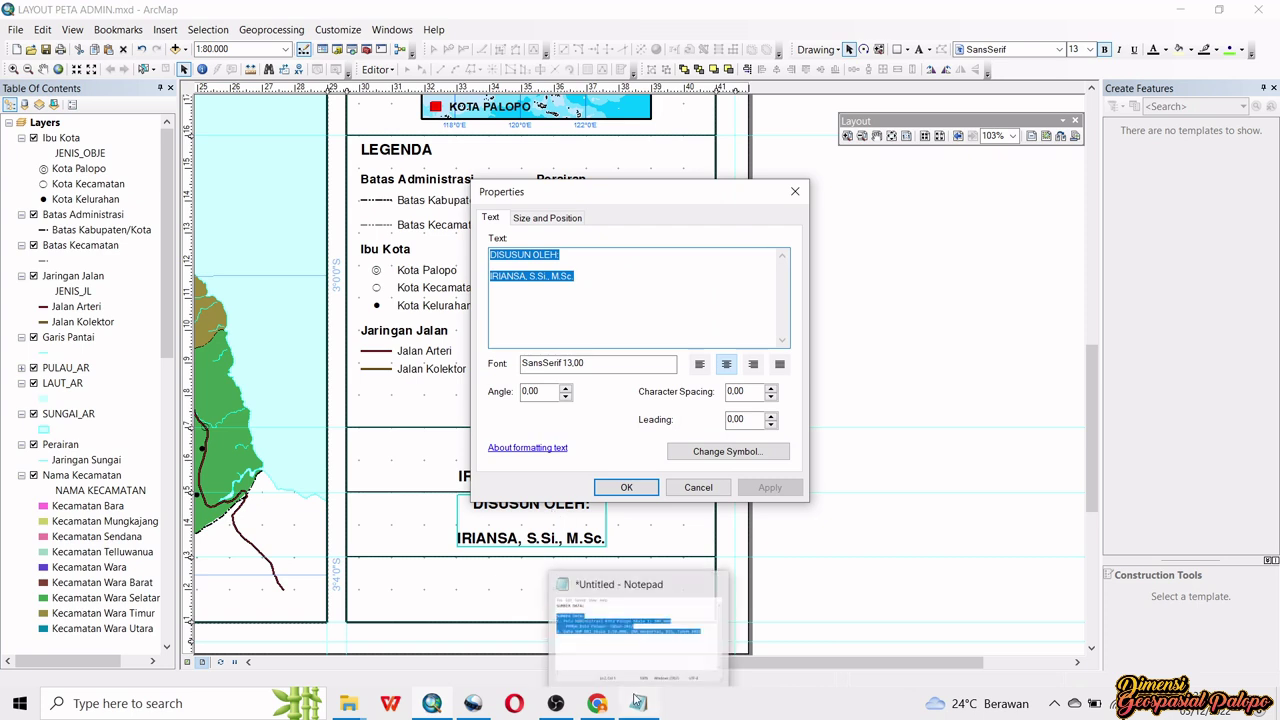
click(638, 700)
right_click(771, 318)
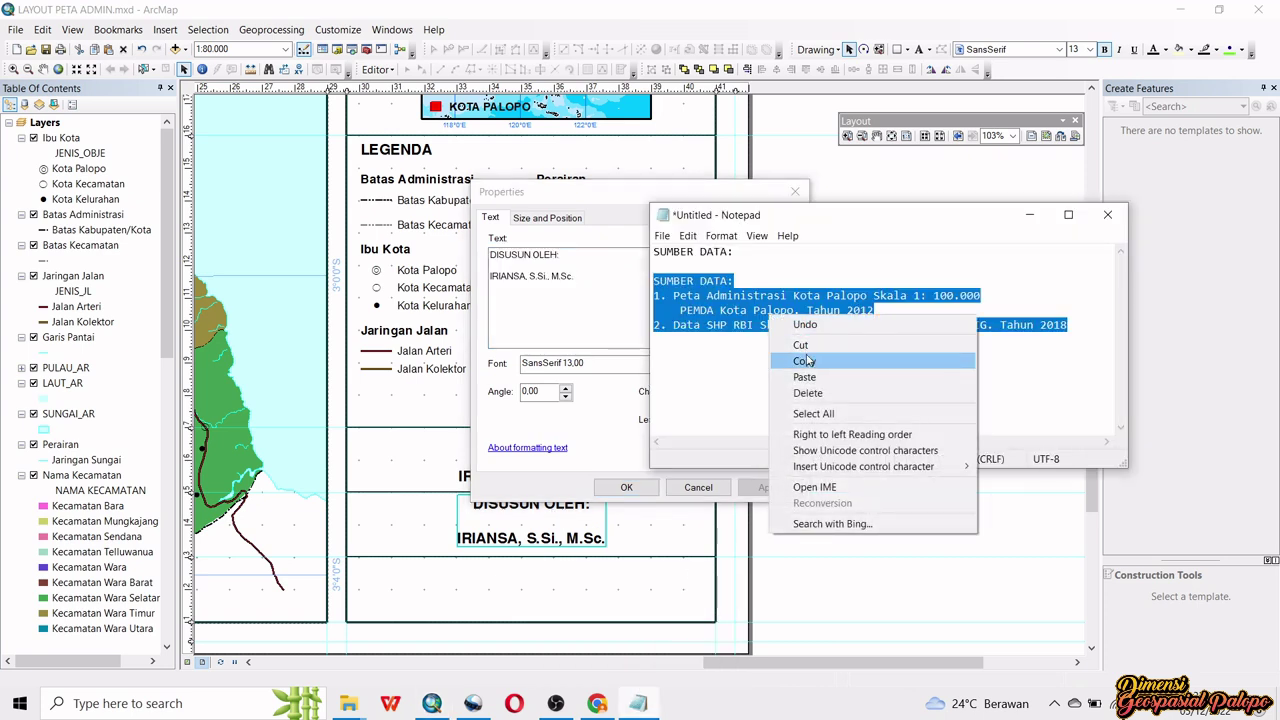
click(805, 361)
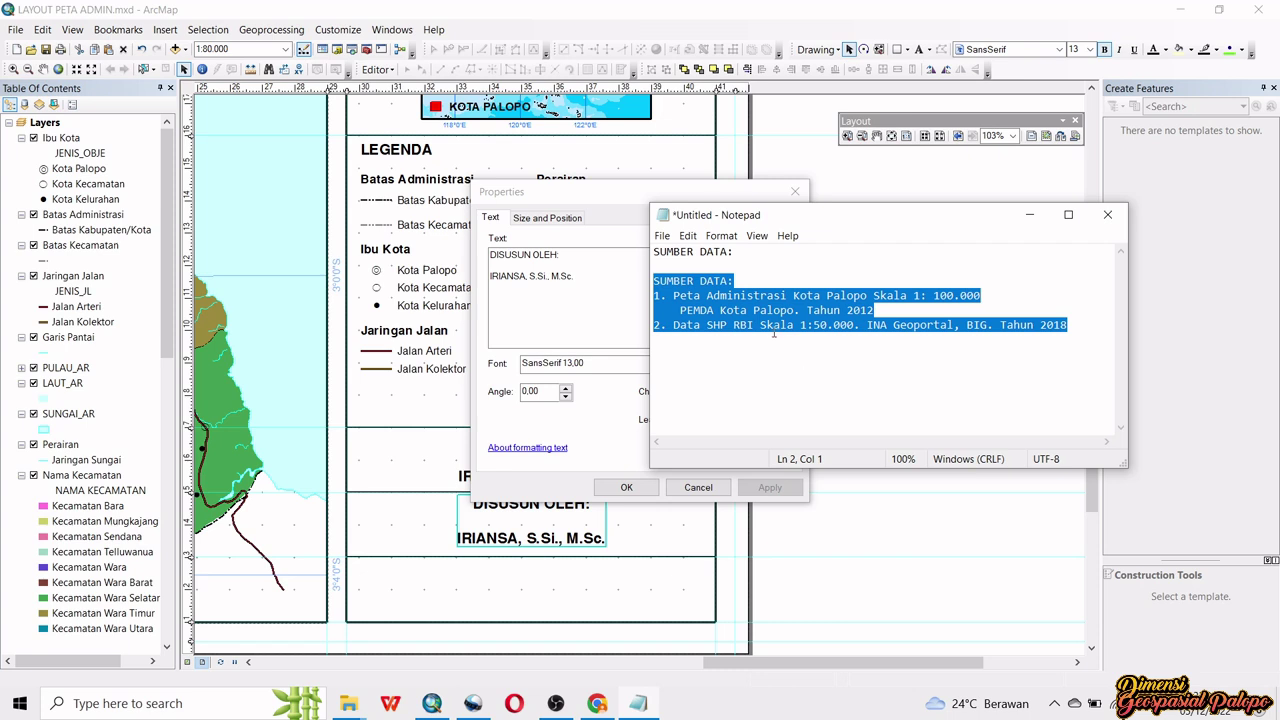
click(622, 193)
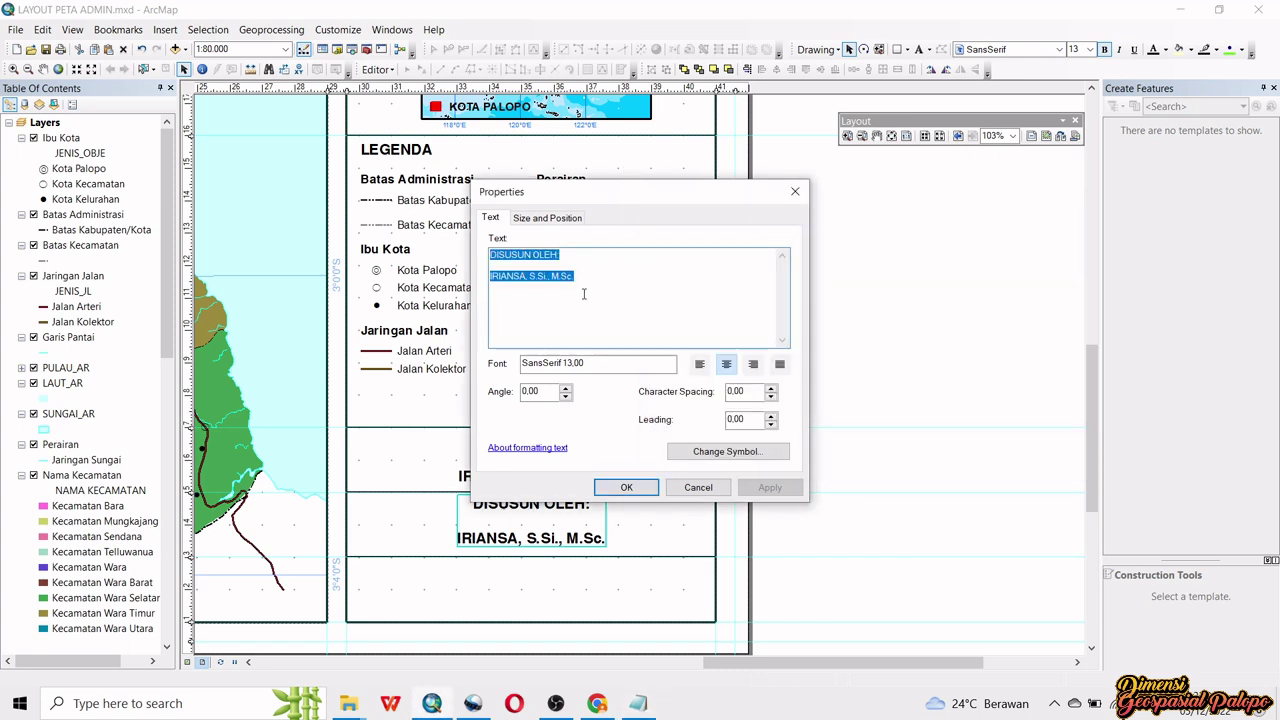
key(ctrl+v)
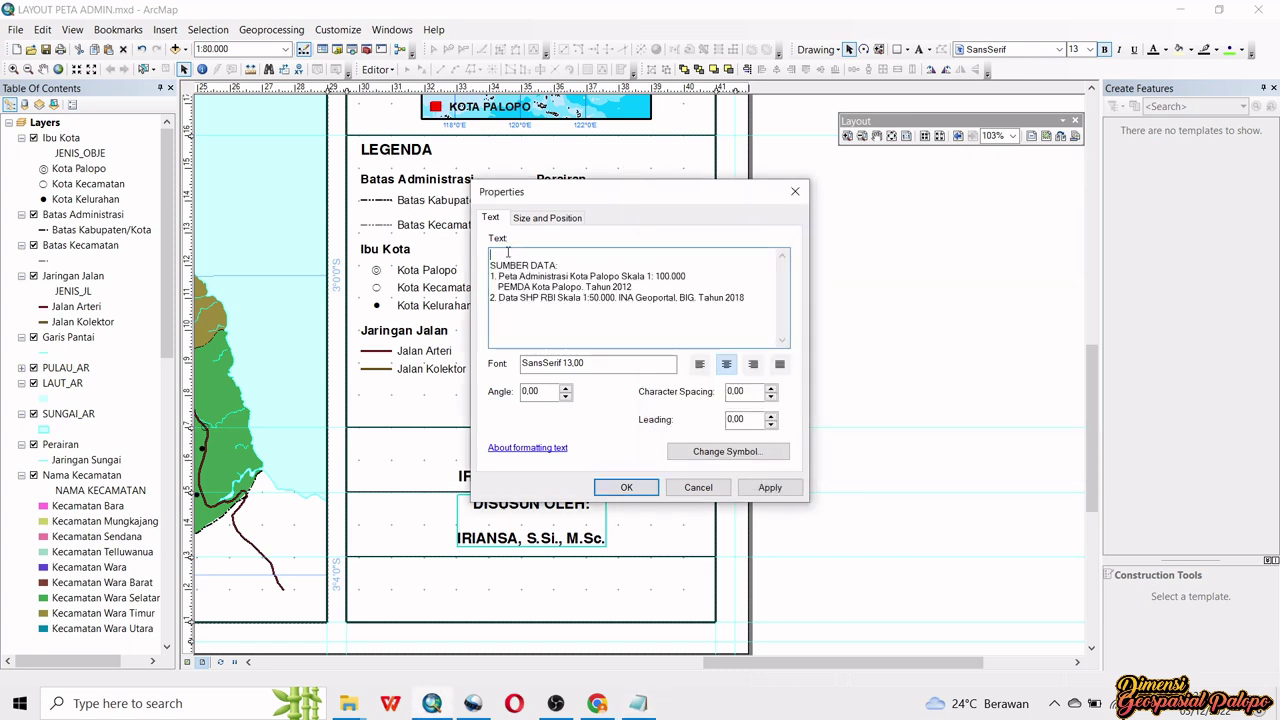
click(506, 258)
key(Delete)
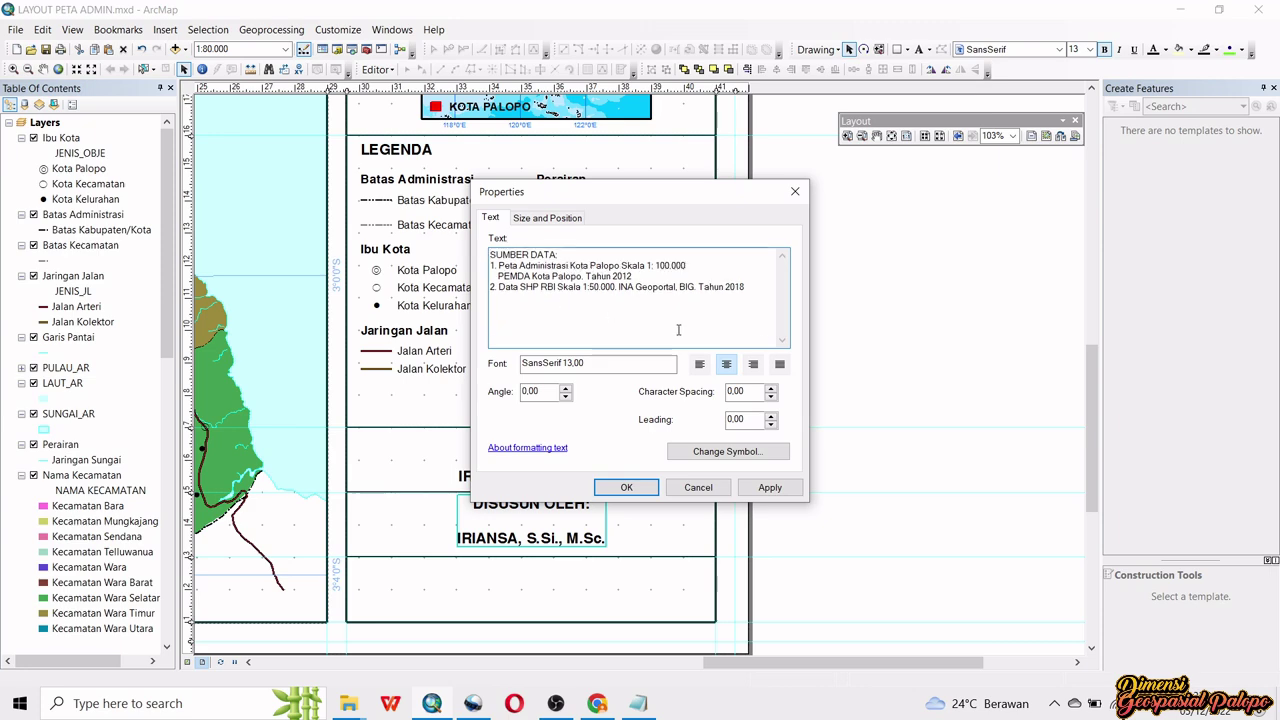
click(625, 485)
- Left-align the SUMBER DATA text and move it to the box below the author credit
right_click(617, 527)
click(640, 509)
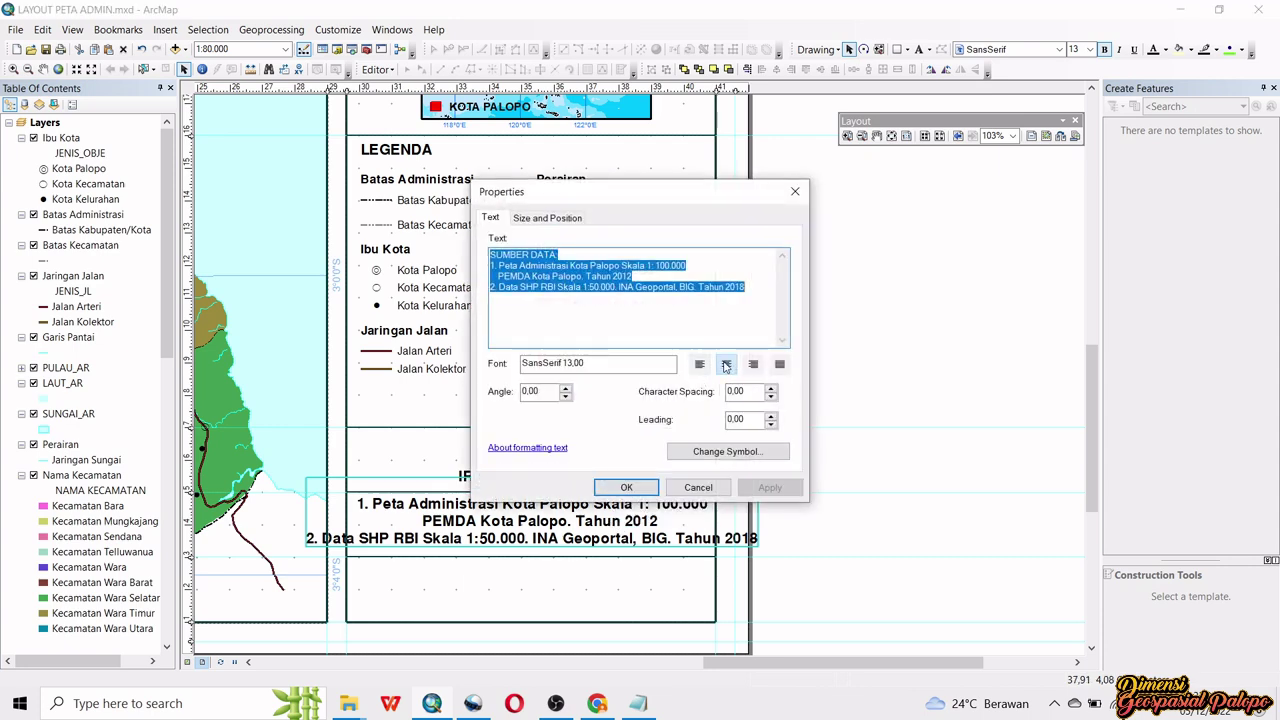
click(700, 364)
click(626, 487)
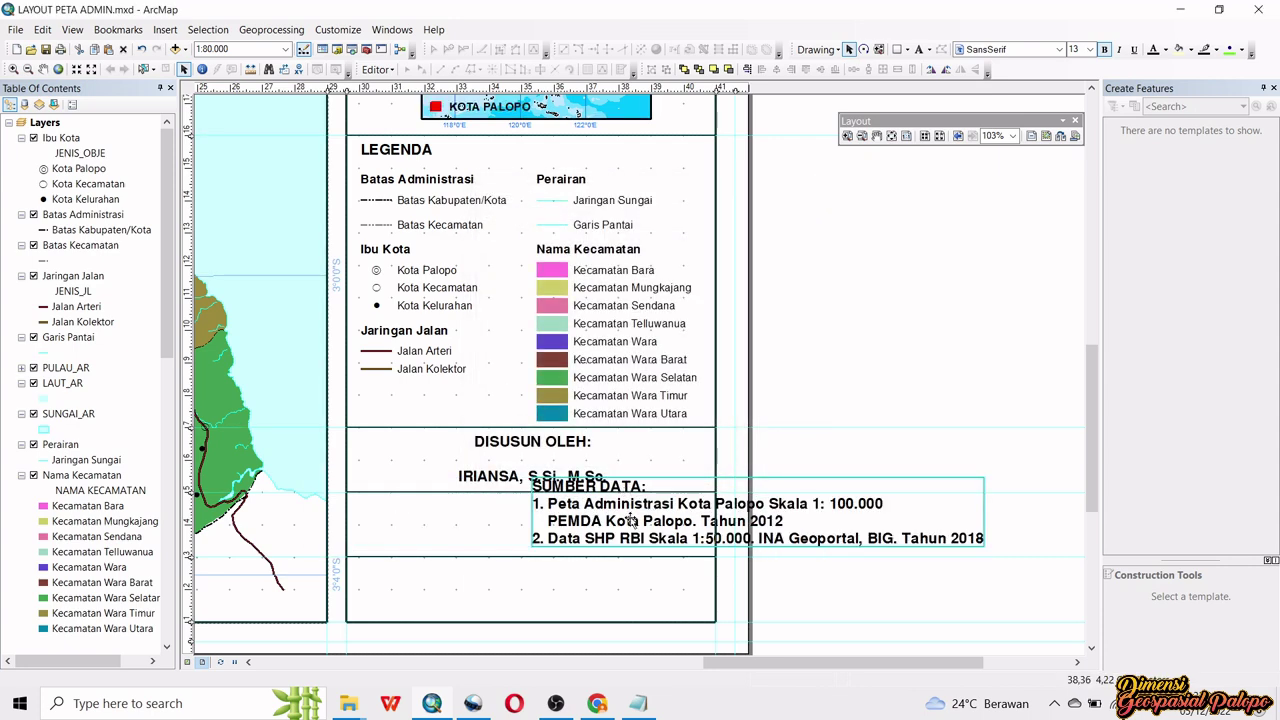
drag(631, 521, 485, 536)
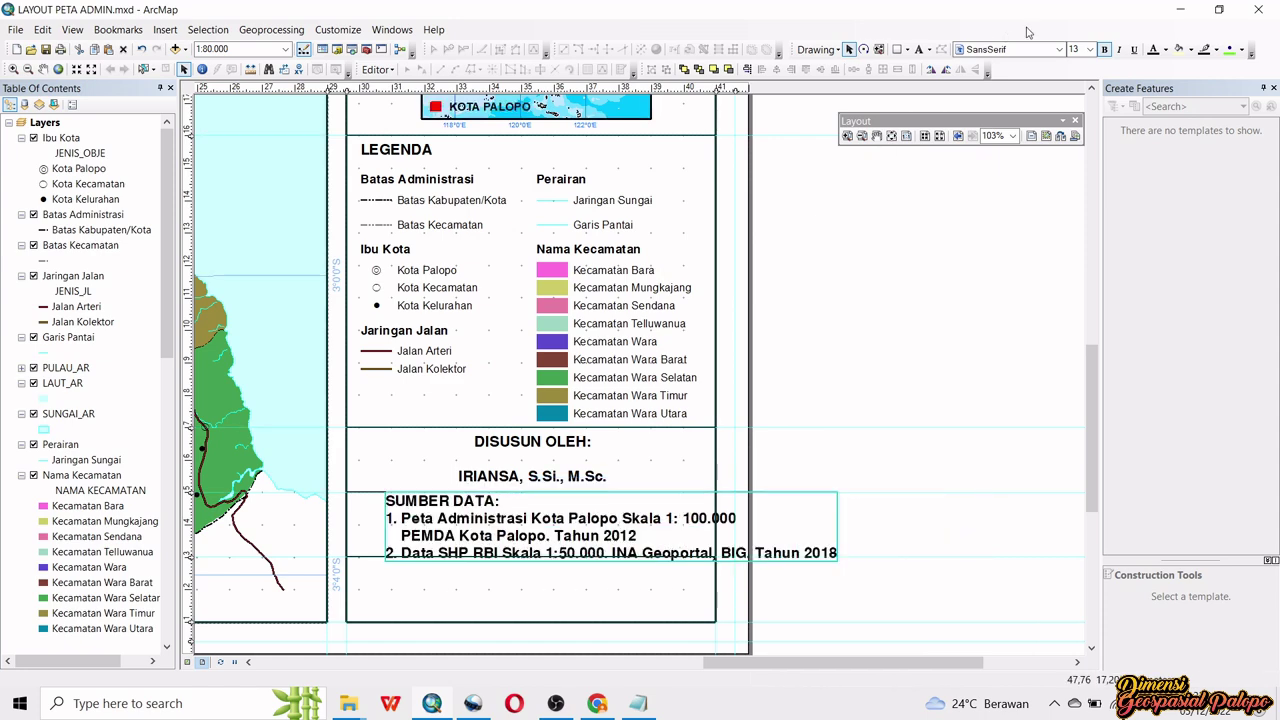
- Reduce the SUMBER DATA text to size 11 and move it against the upper-left corner of its box
click(1089, 49)
click(1093, 64)
click(1077, 64)
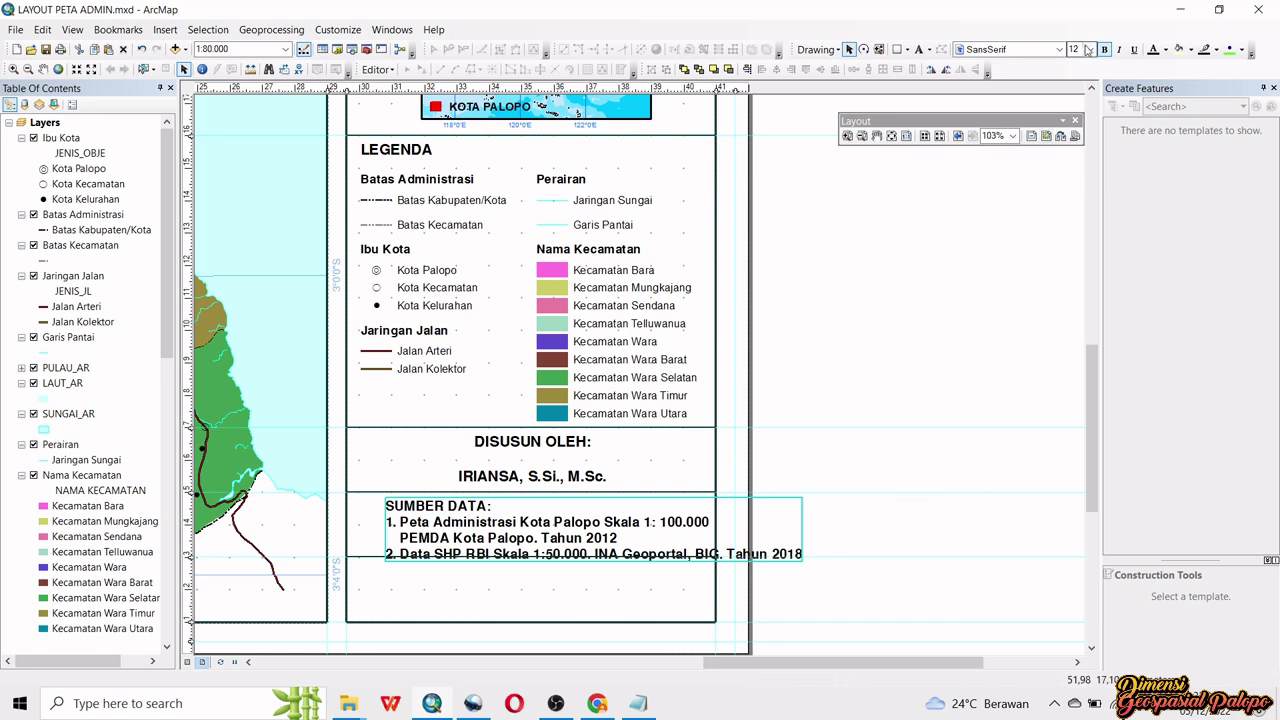
click(1090, 50)
scroll(1084, 74, up, 2)
click(1080, 75)
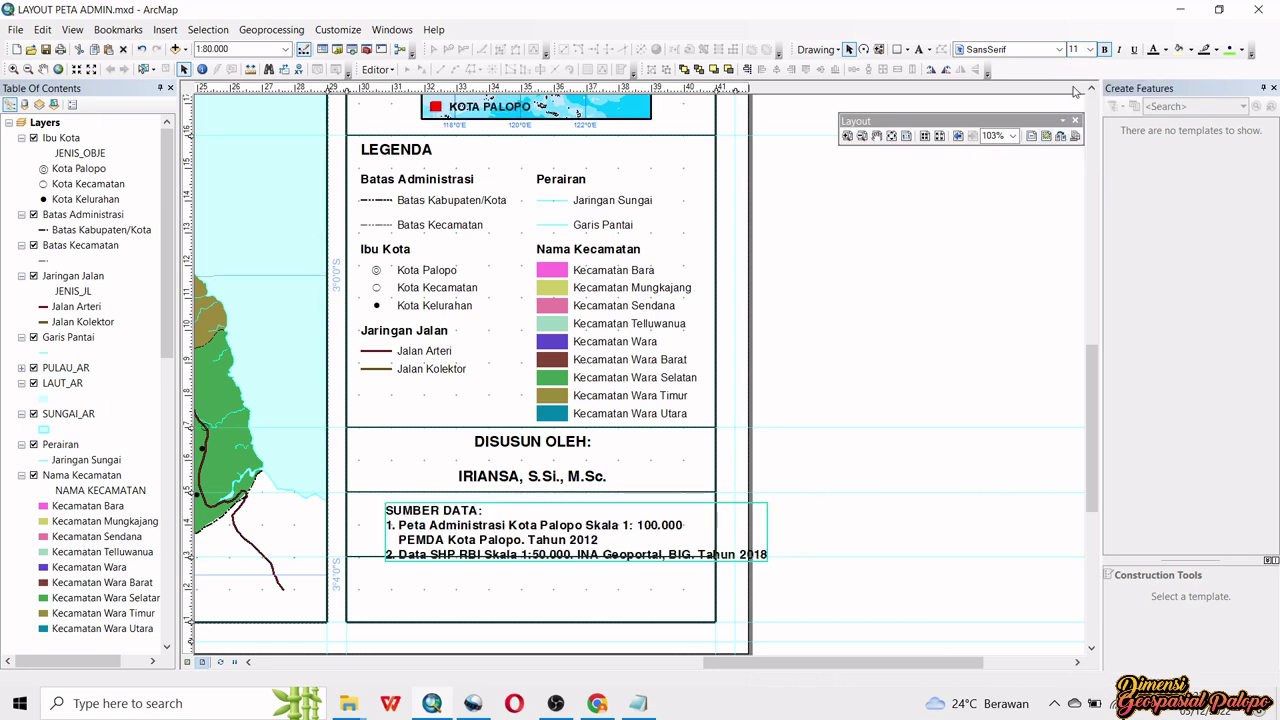
drag(617, 542, 584, 531)
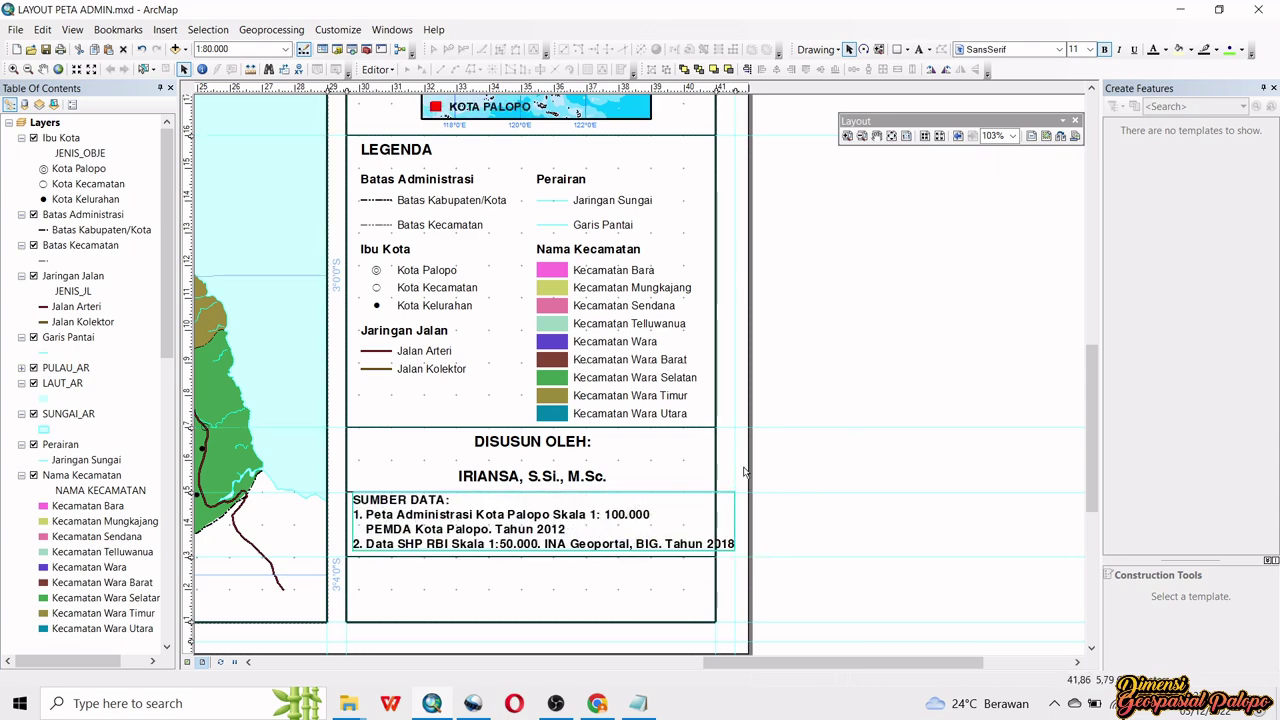
- Remove "INA Geoportal," from the second source in the SUMBER DATA text
right_click(631, 542)
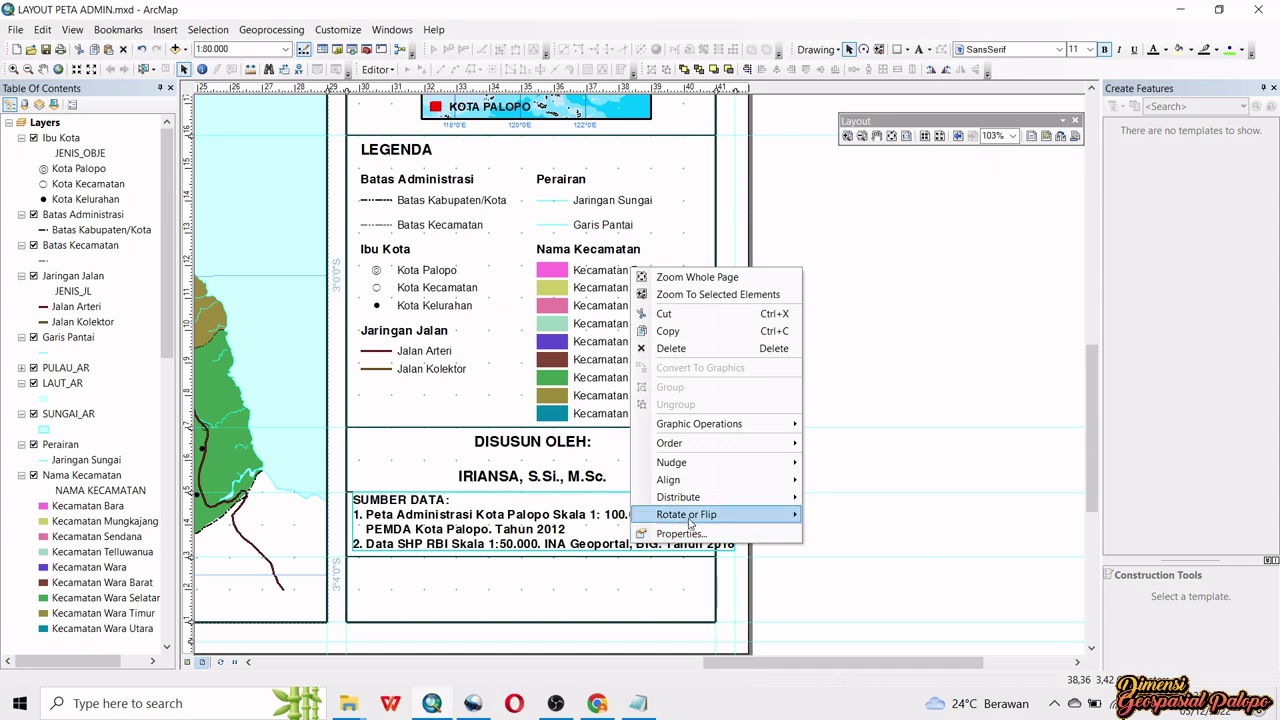
click(699, 534)
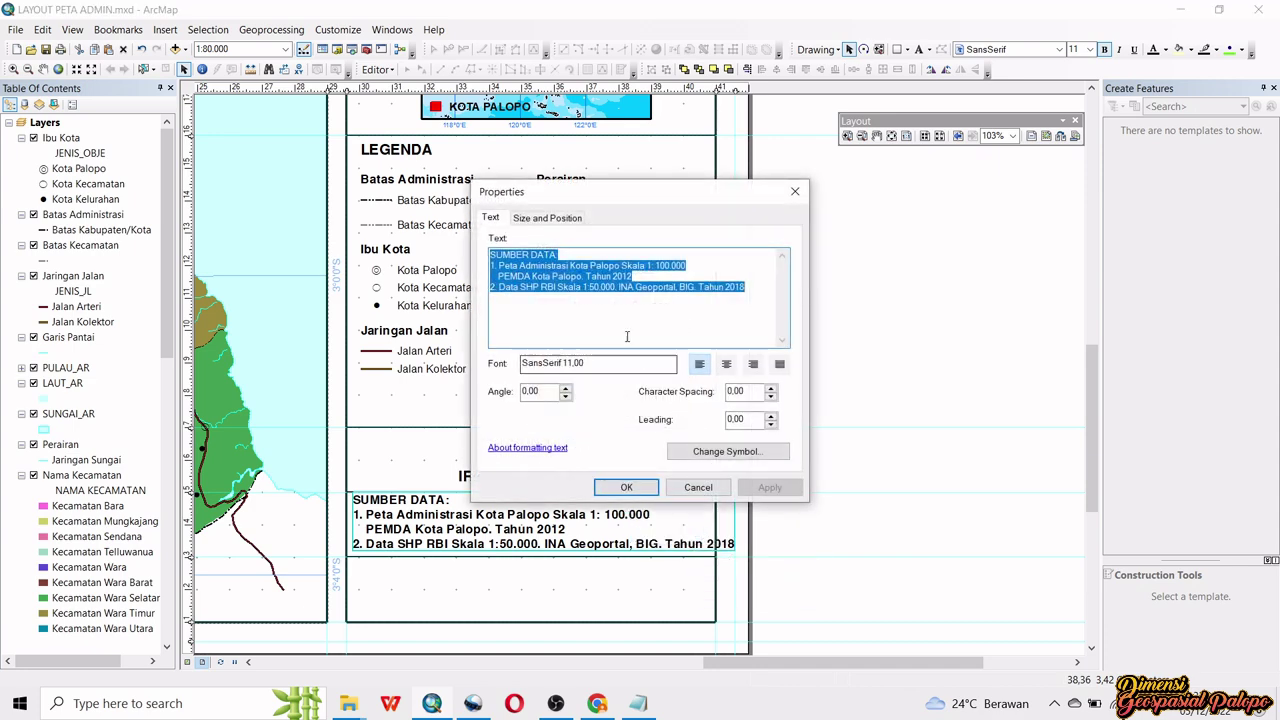
click(620, 287)
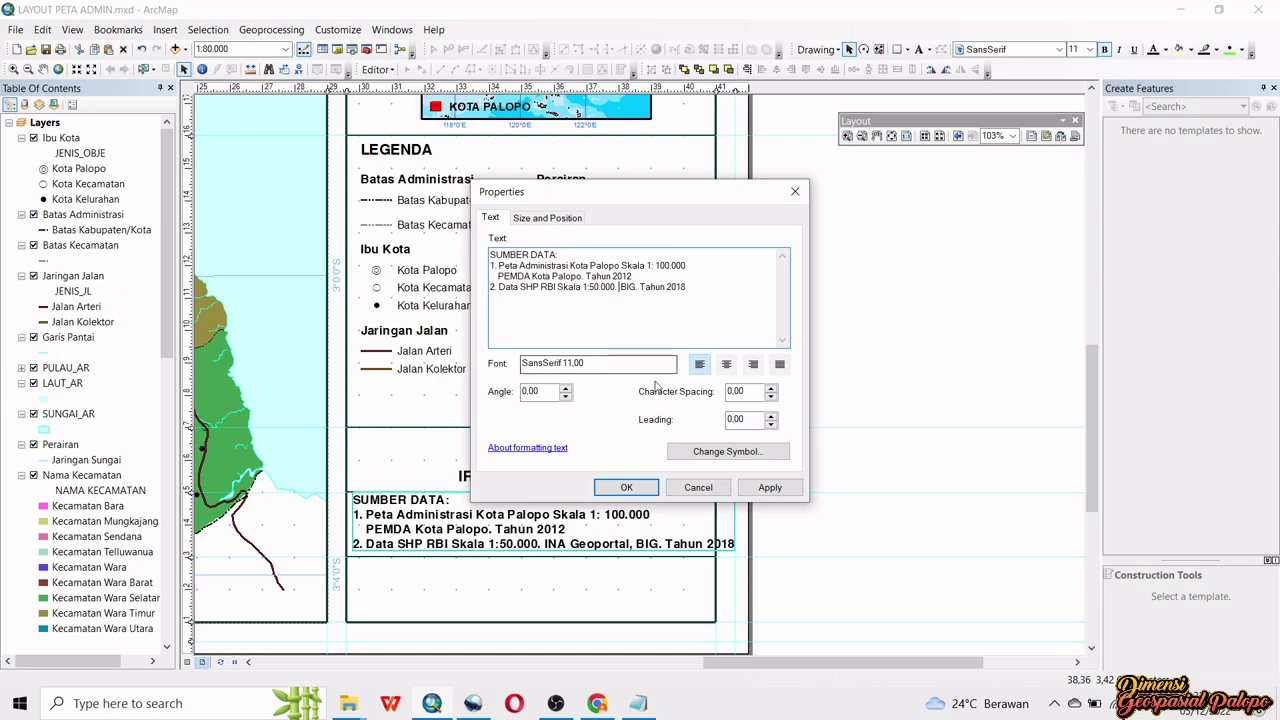
click(627, 487)
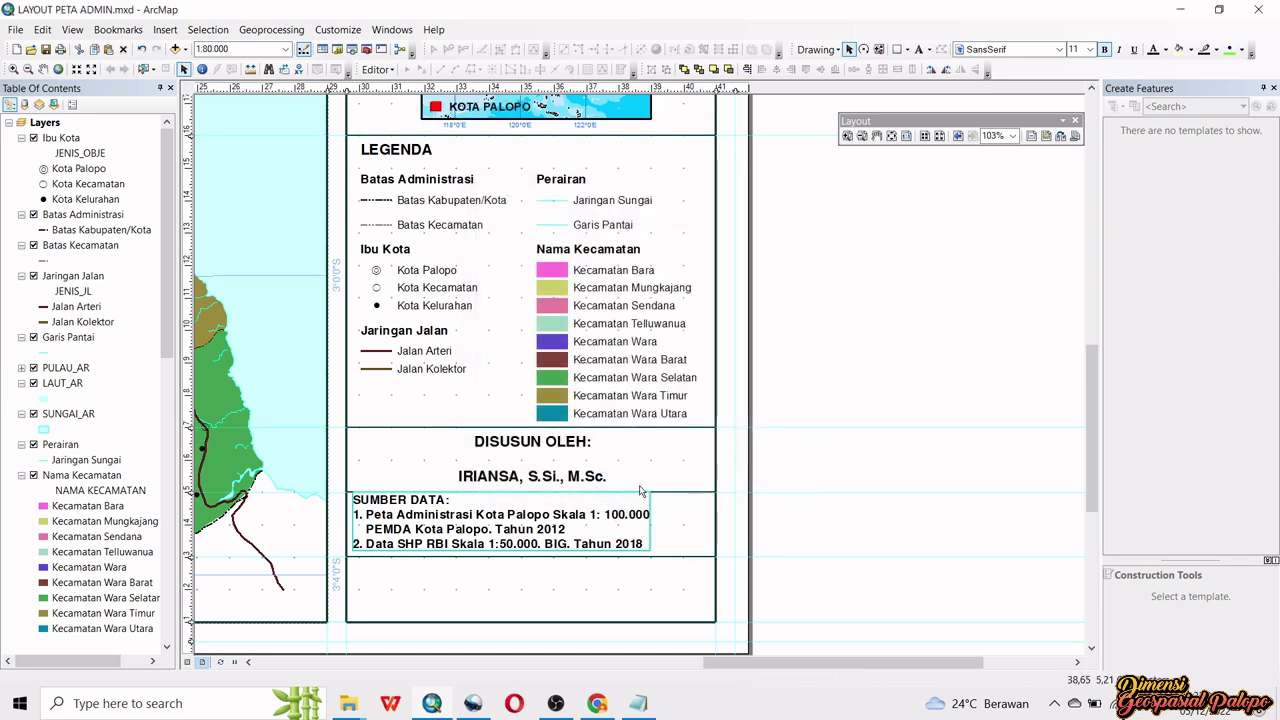
- Nudge the SUMBER DATA text slightly down and right so it sits clear of its box's borders
key(Down)
key(Down)
key(Down)
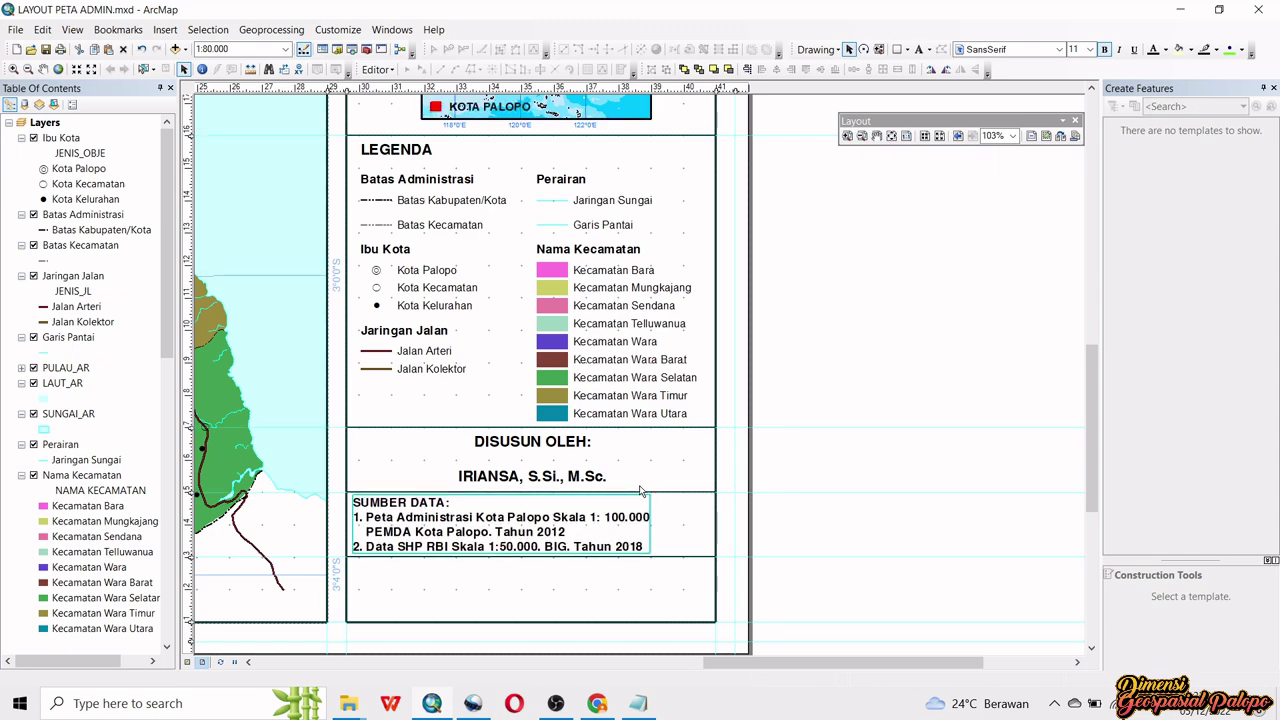
key(Right)
key(Right)
key(Right)
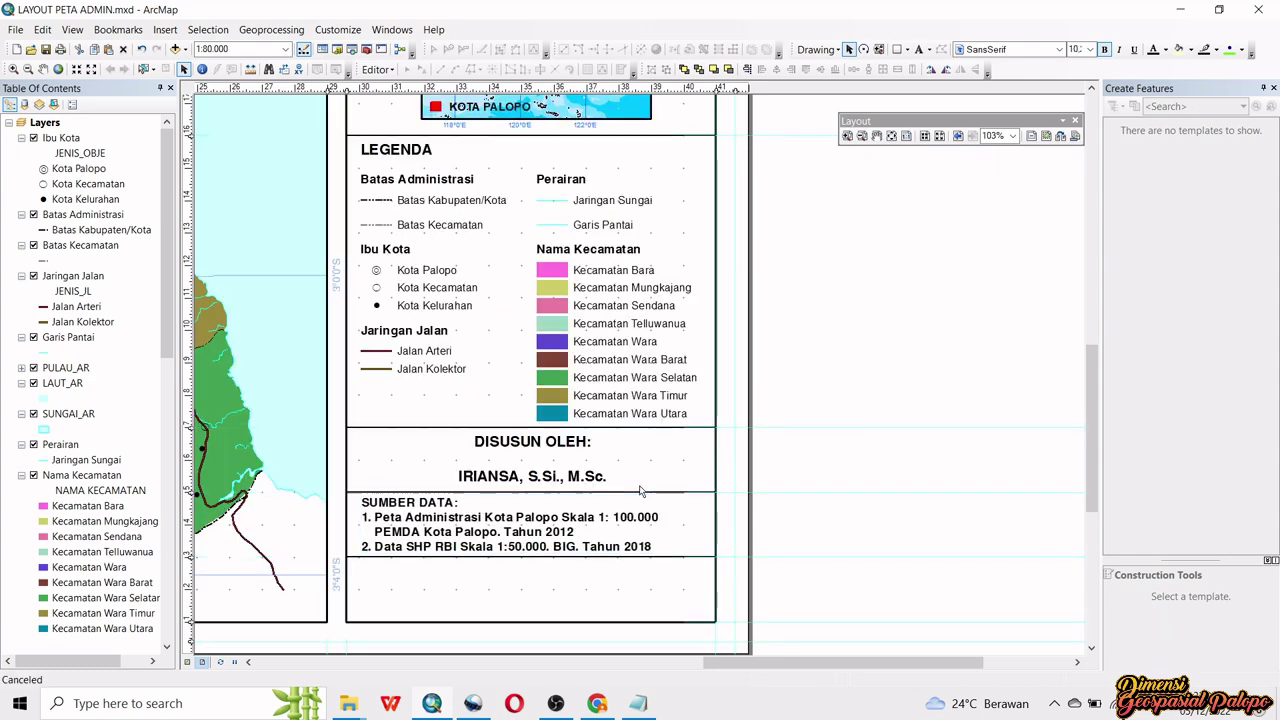
key(Left)
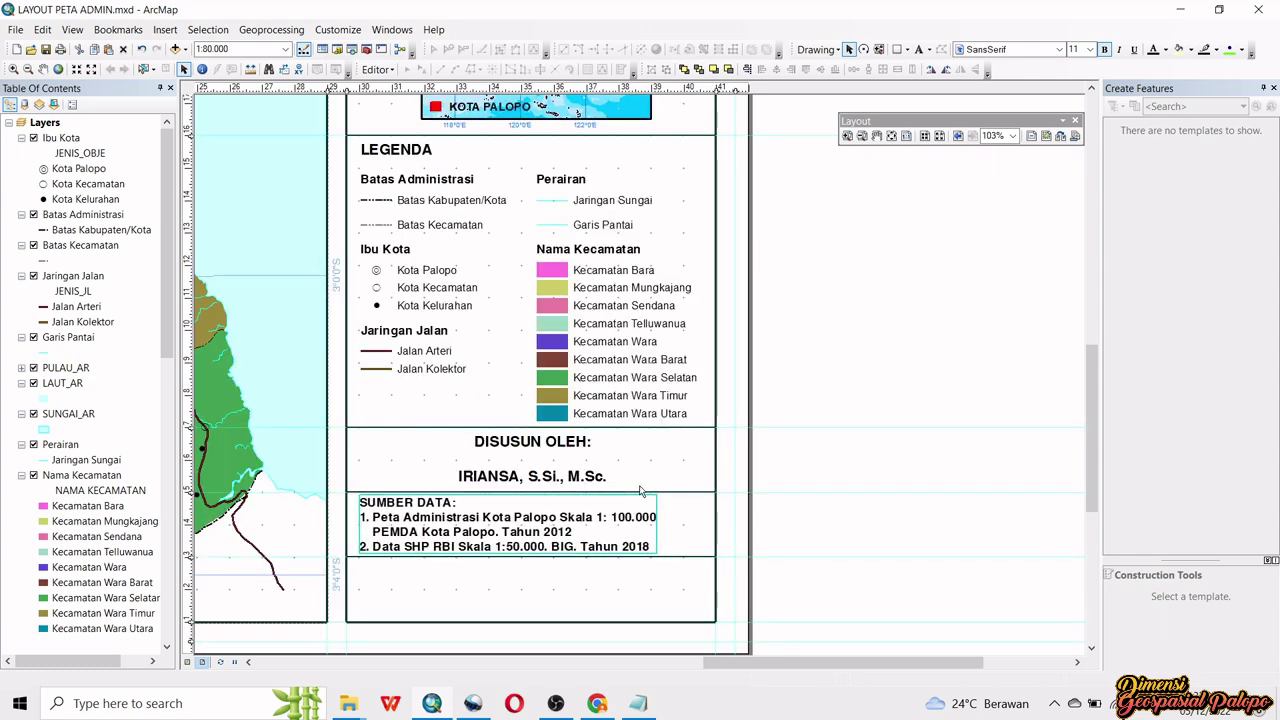
click(817, 363)
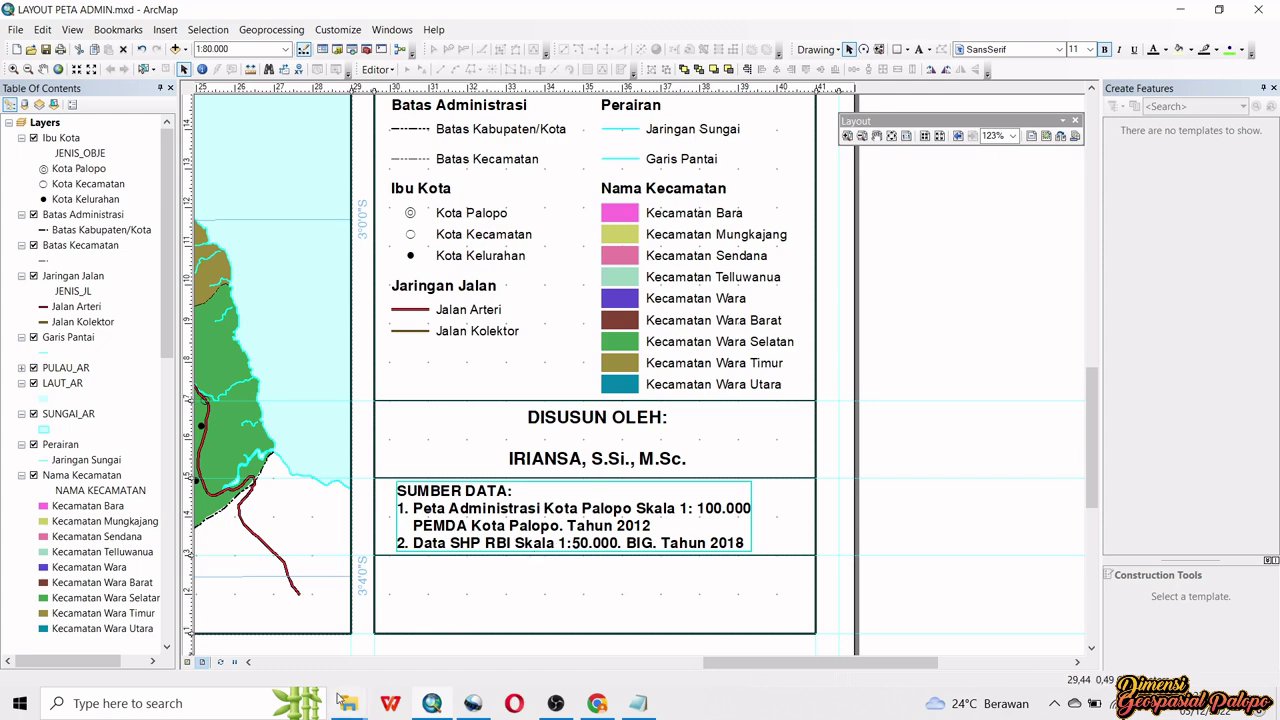
- Switch to File Explorer, locate the DGSP logo image in the @ TUTORIAL ARCGIS folder, and return to ArcMap
mouse_move(348, 703)
click(207, 603)
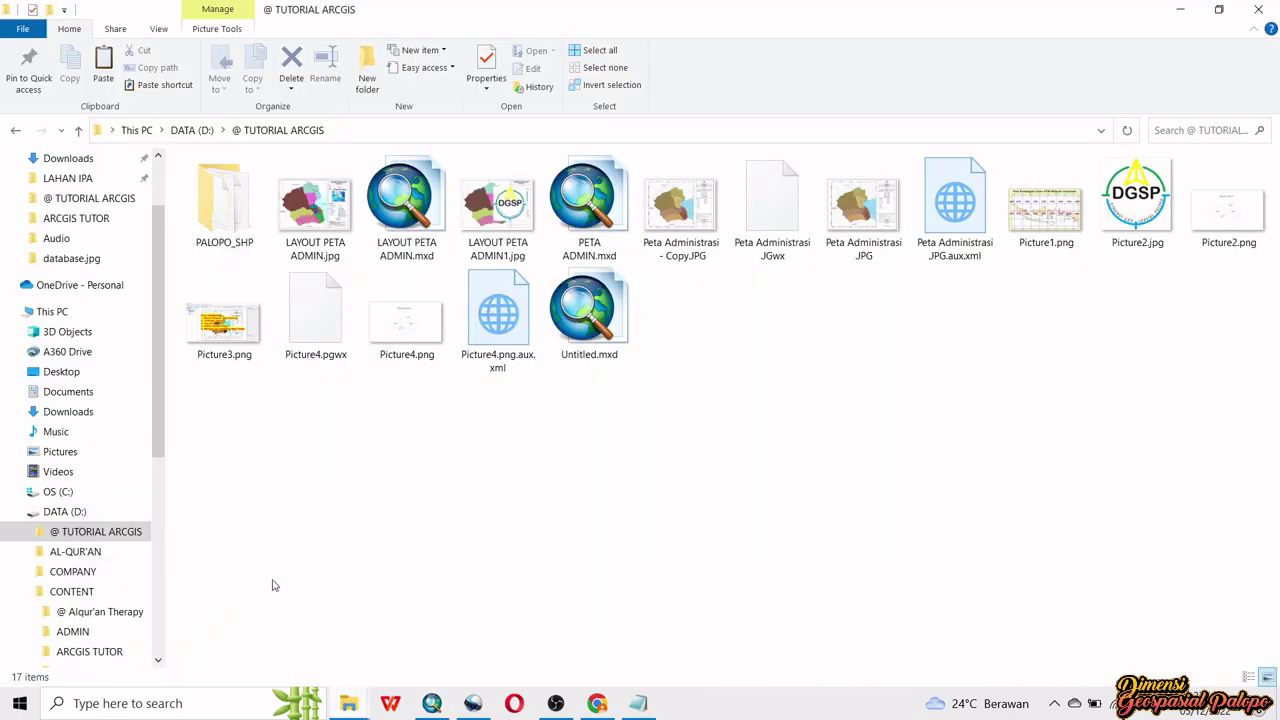
click(1153, 205)
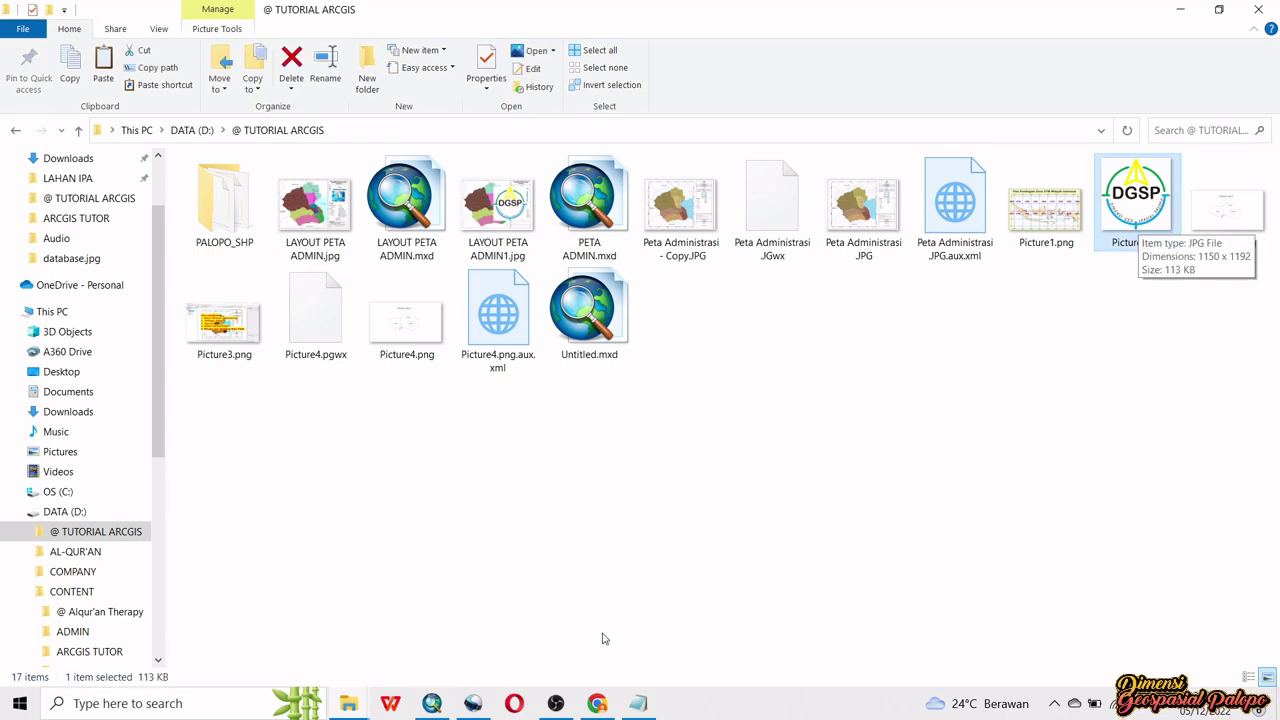
click(436, 704)
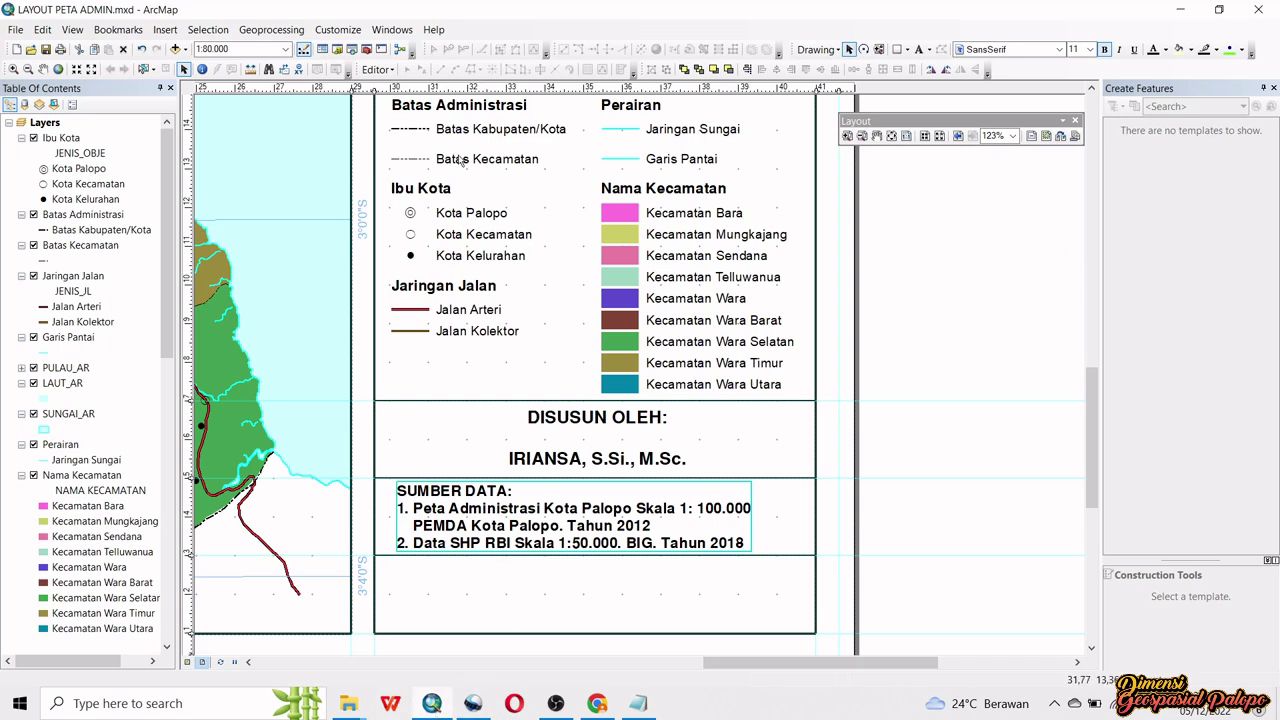
- Insert the DGSP logo picture Picture2.jpg from the @ TUTORIAL ARCGIS folder on DATA (D:) into the layout
click(174, 29)
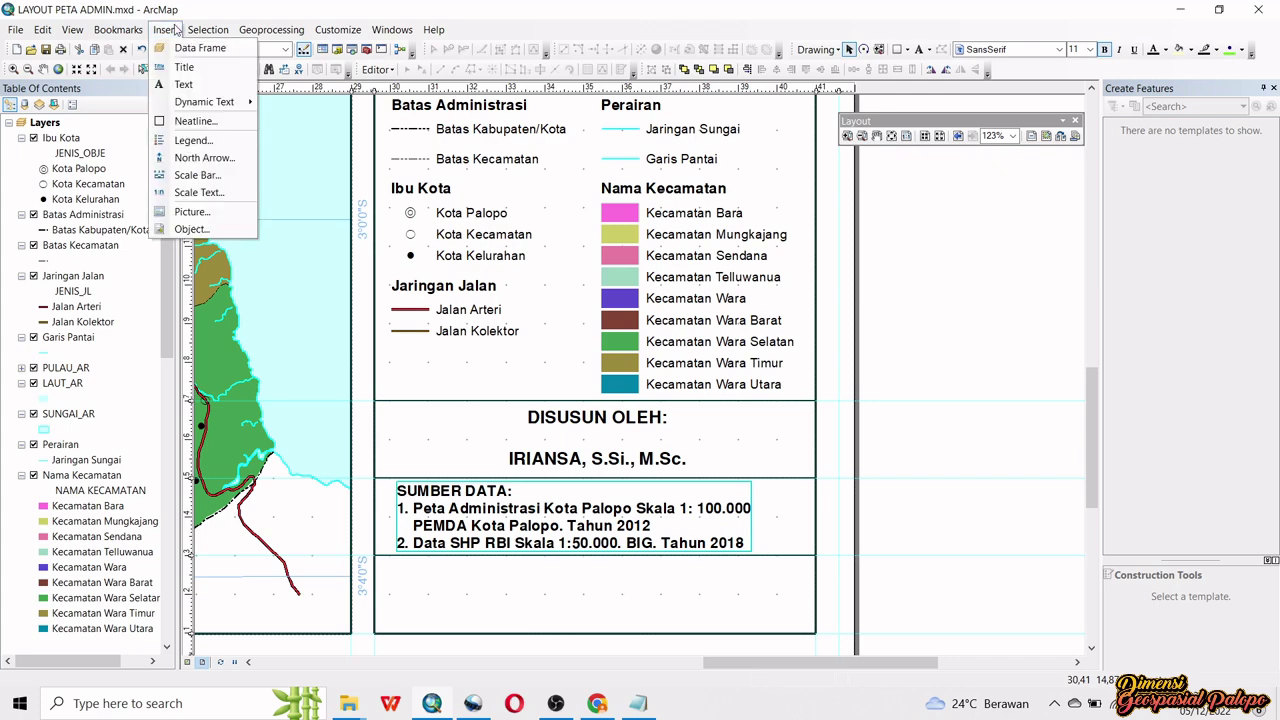
click(197, 213)
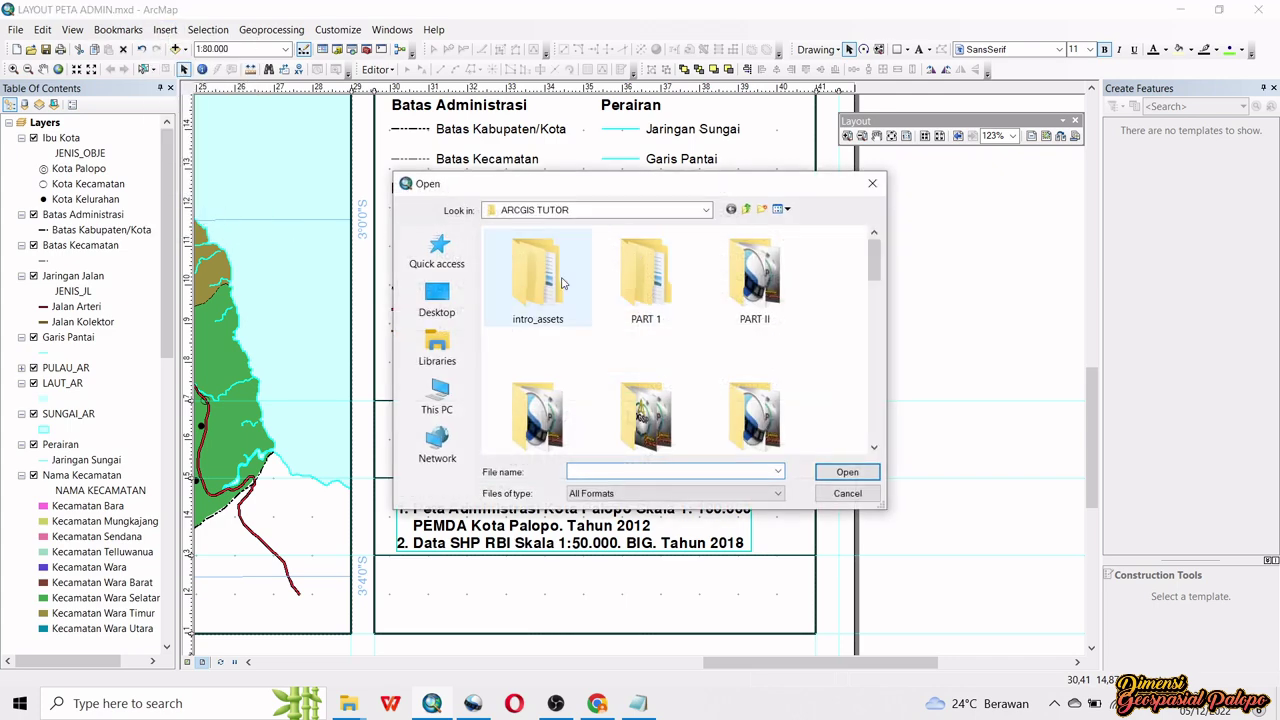
click(587, 211)
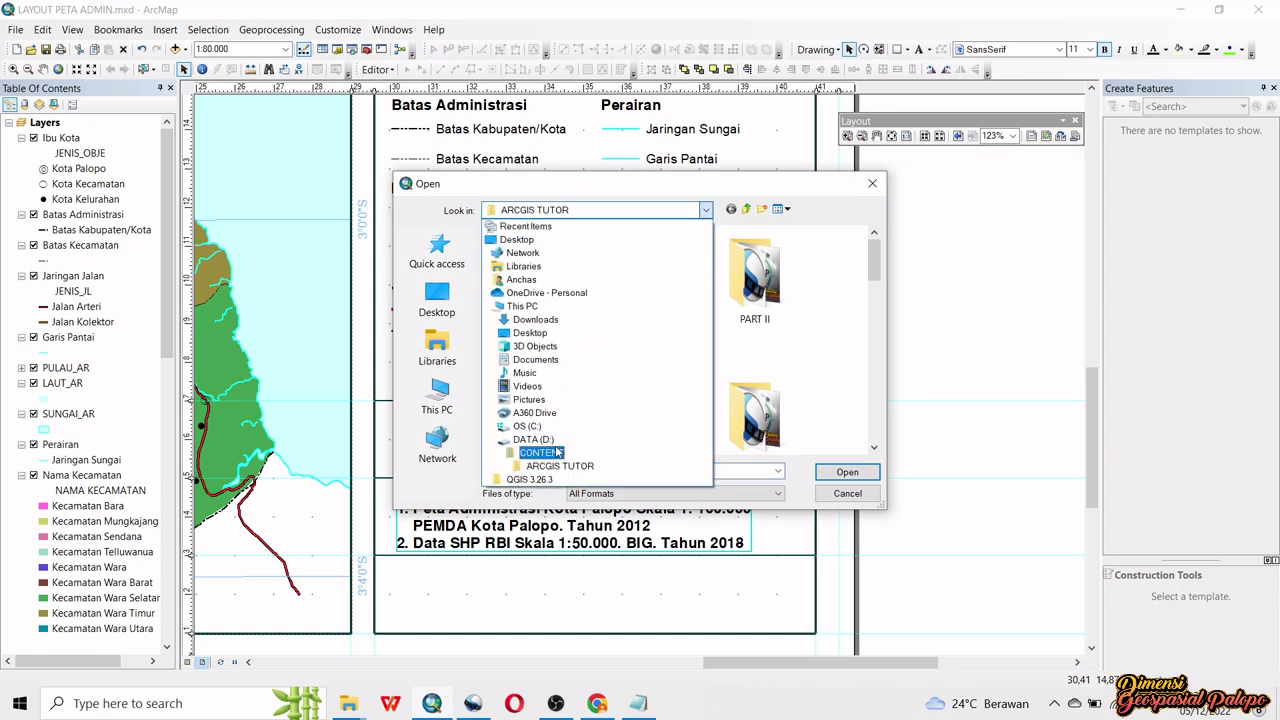
click(547, 440)
double_click(530, 246)
scroll(668, 323, down, 2)
scroll(668, 323, down, 2)
click(555, 303)
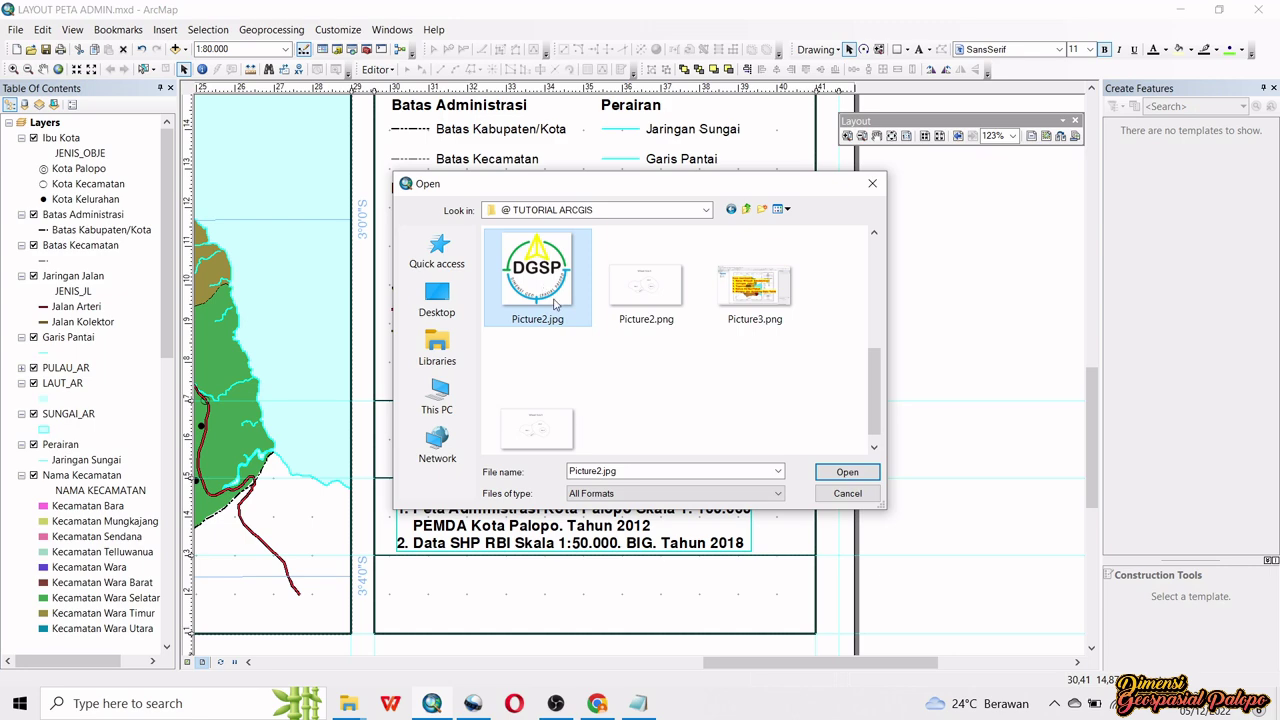
click(845, 472)
- Shrink the DGSP logo to the height of the empty box below SUMBER DATA and place it at the box's left end
scroll(678, 373, up, 4)
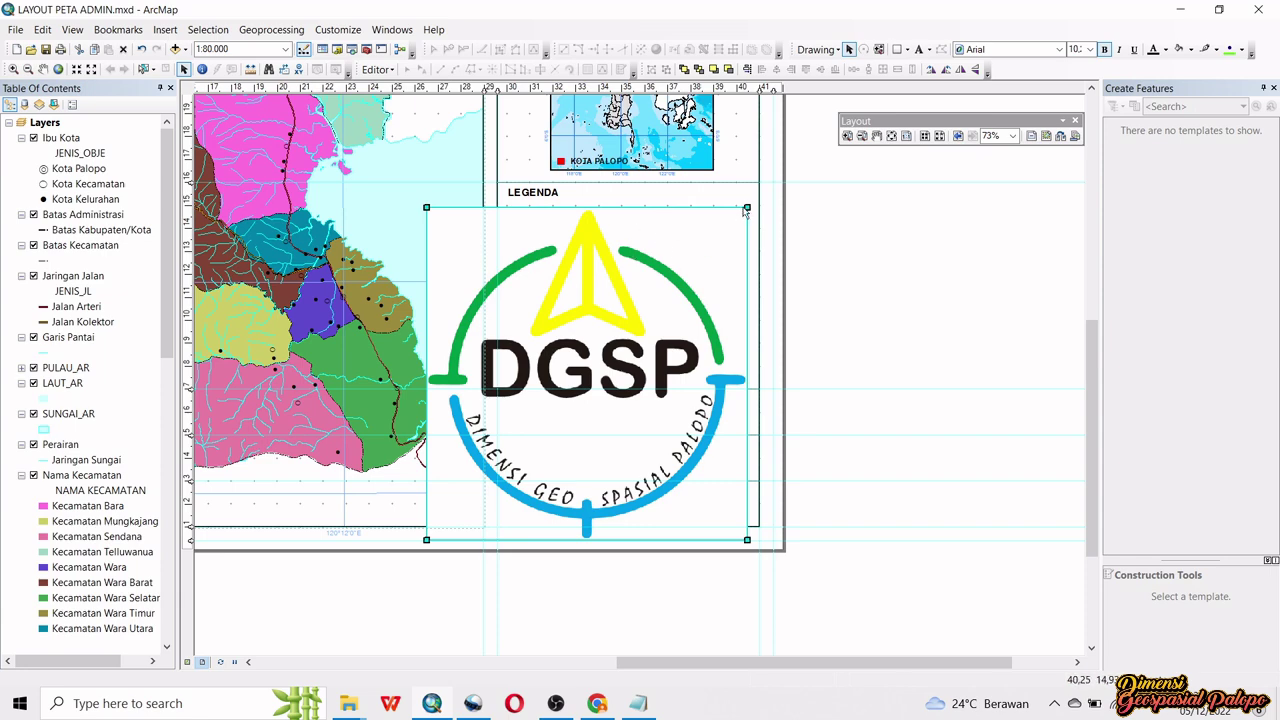
drag(578, 300, 649, 527)
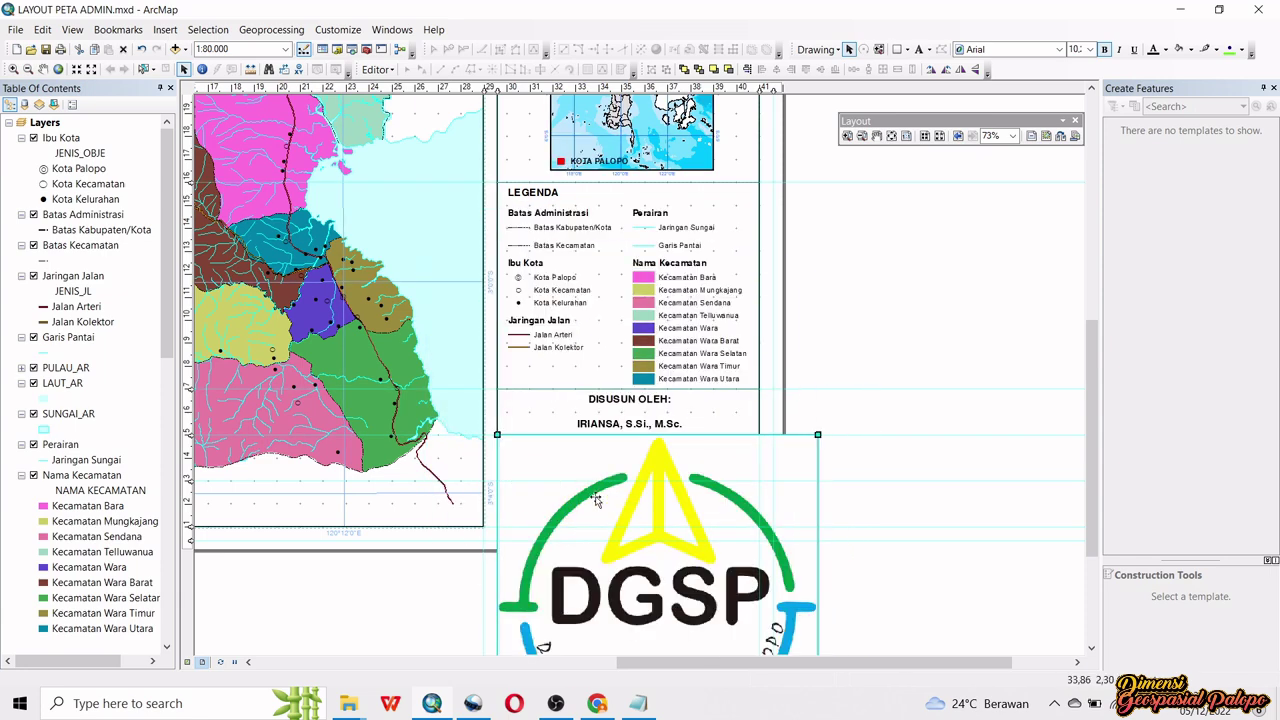
drag(514, 243, 657, 388)
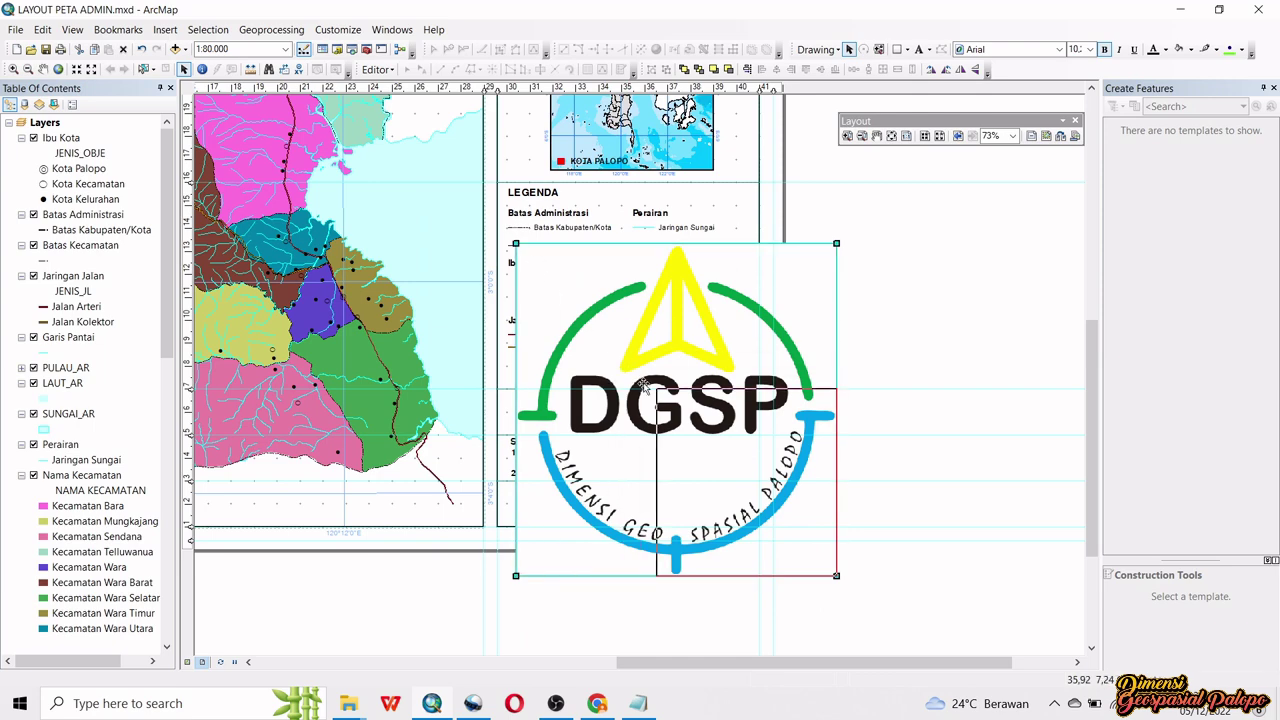
mouse_move(690, 440)
mouse_down()
mouse_move(541, 531)
mouse_move(550, 515)
mouse_up()
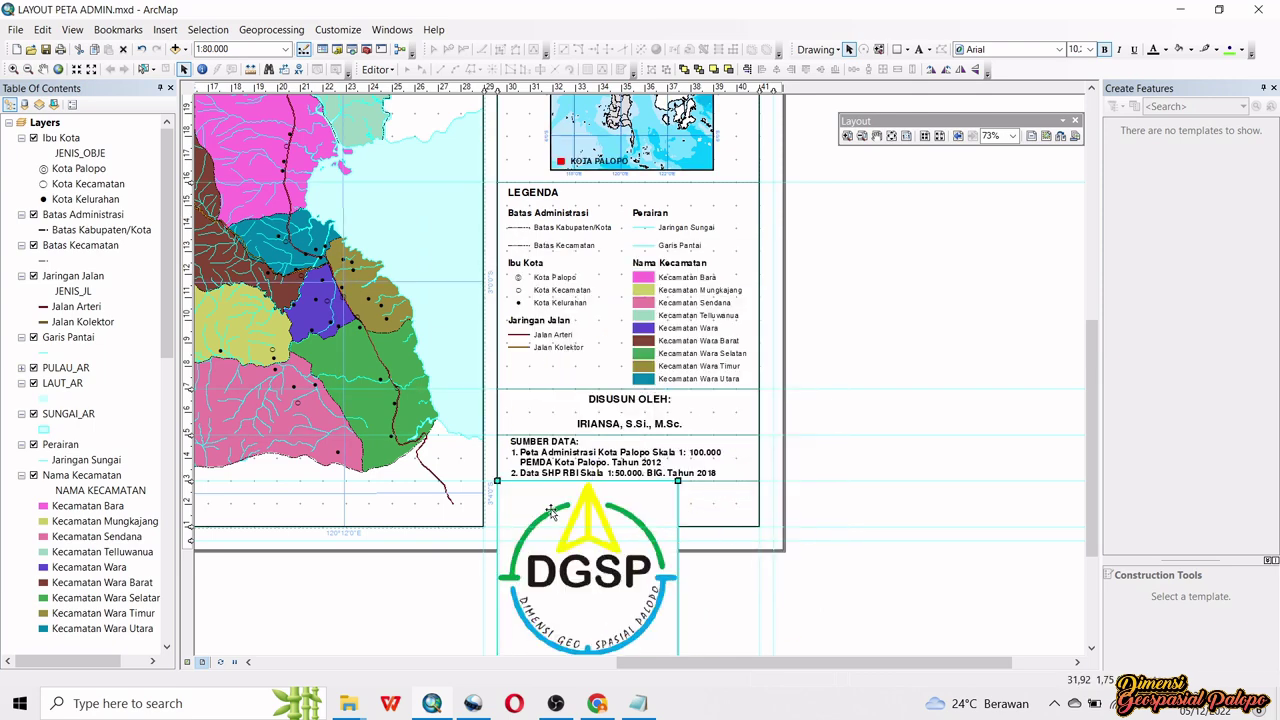
scroll(742, 584, down, 1)
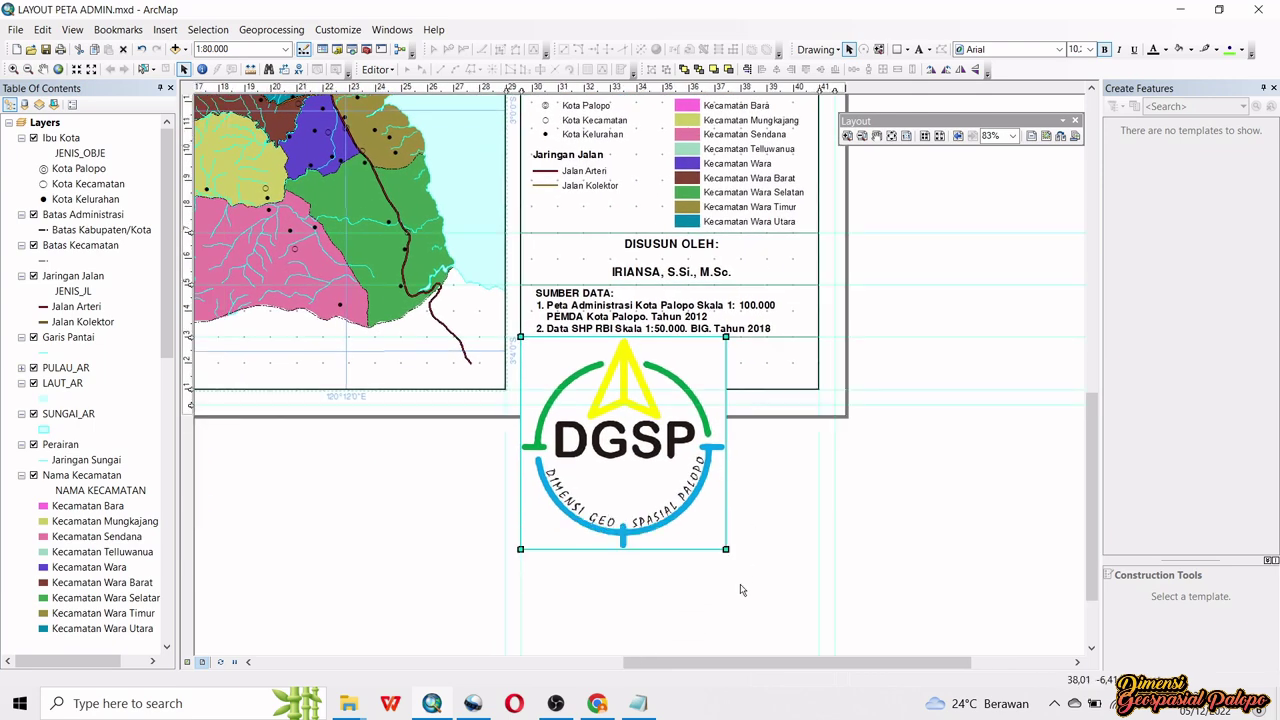
drag(727, 551, 613, 390)
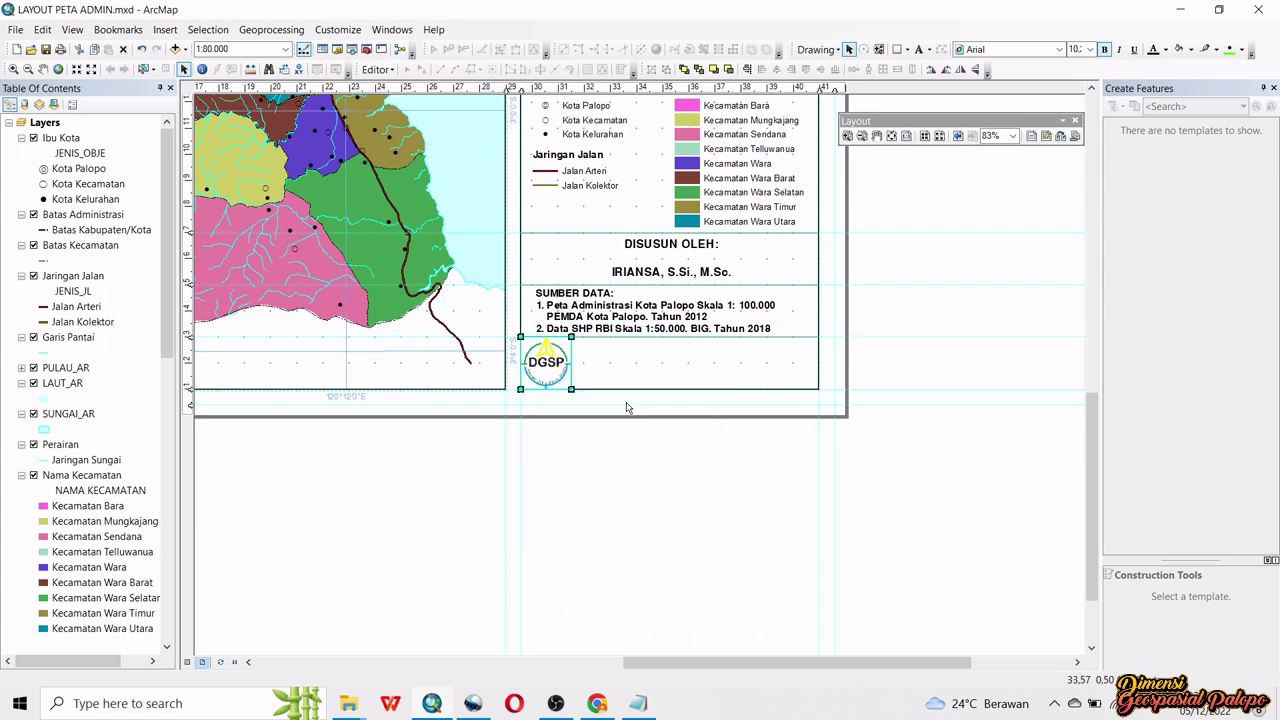
- Nudge the DGSP logo slightly right and up off the box's border, and deselect it
click(683, 480)
click(563, 363)
scroll(569, 340, down, 2)
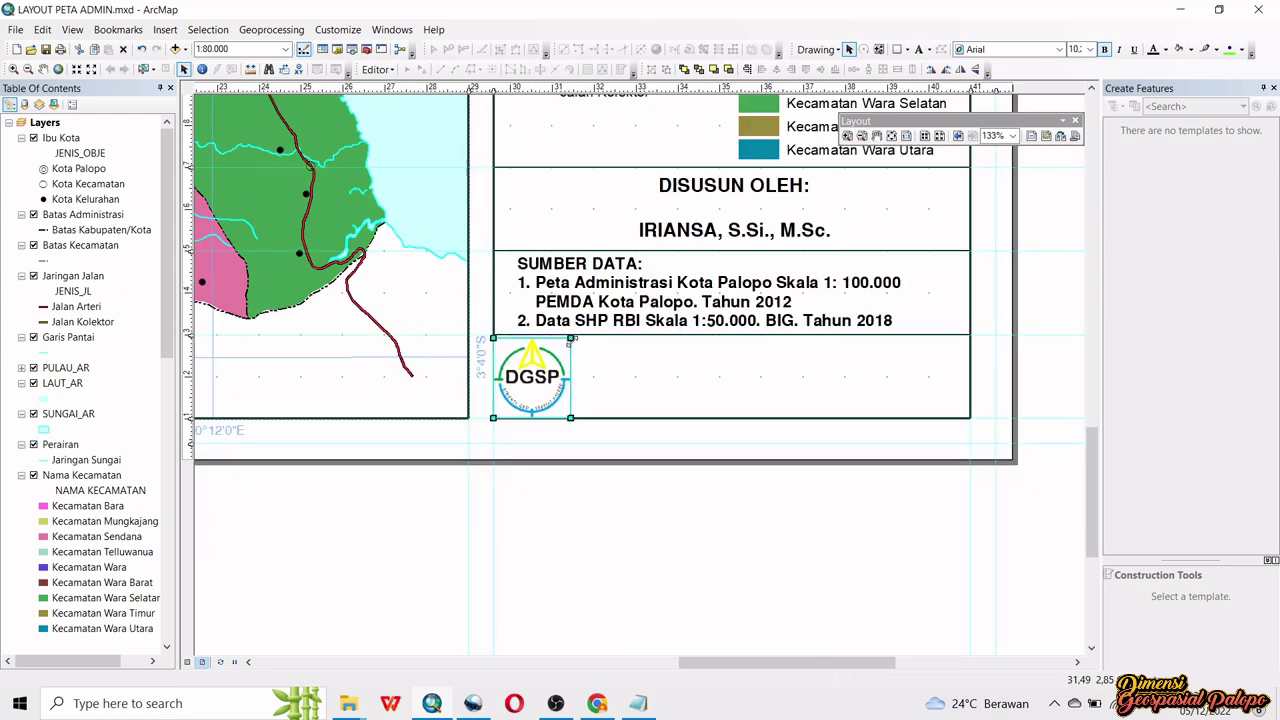
key(Right)
key(Right)
key(Right)
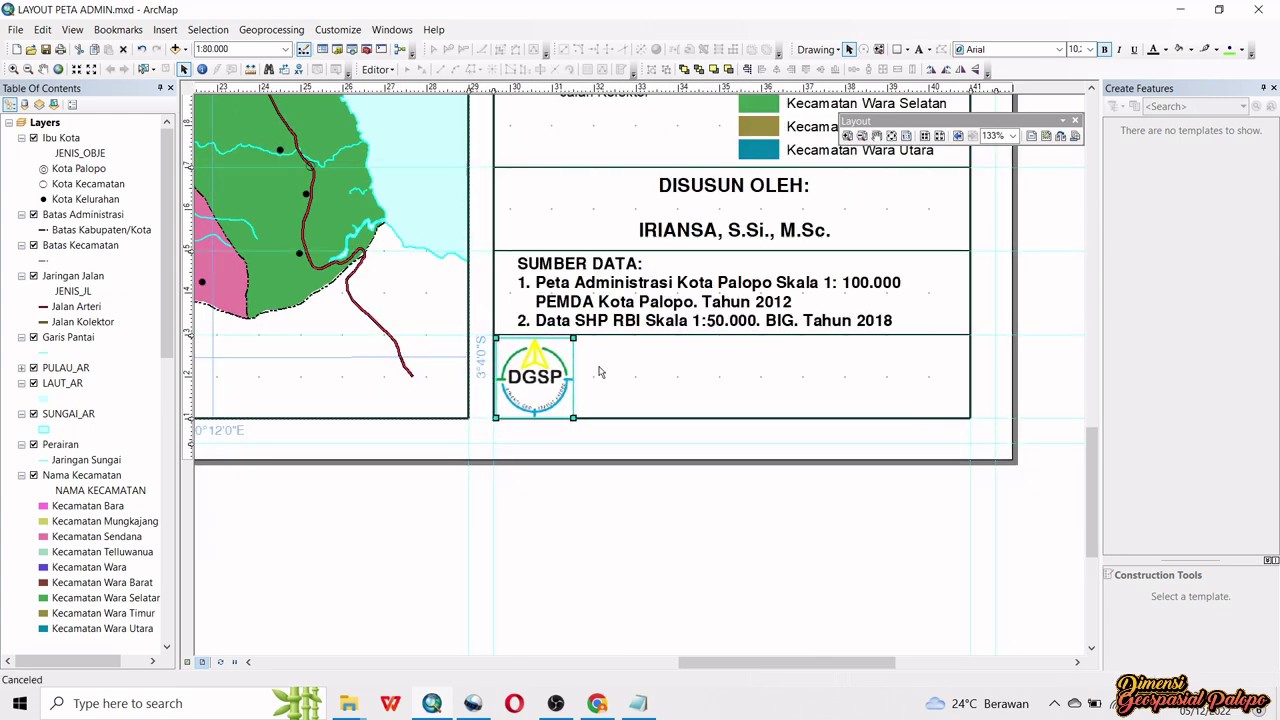
key(Up)
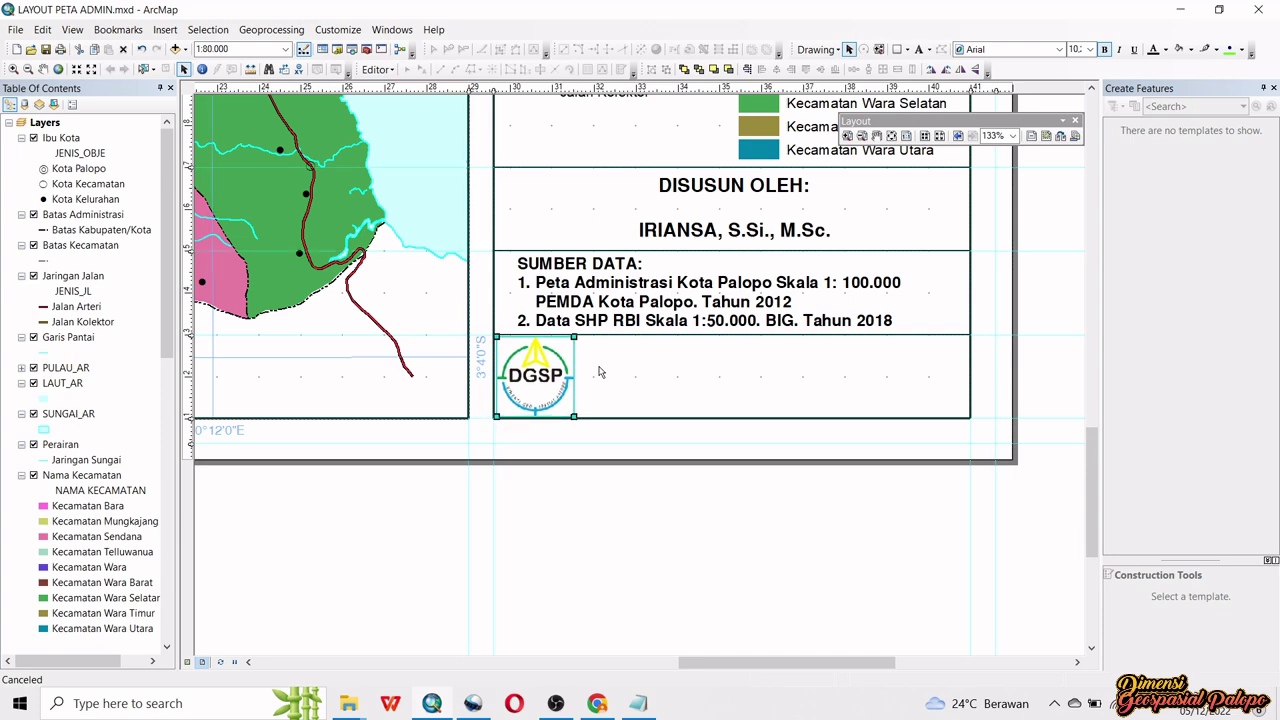
click(604, 520)
- Copy the author credit beside the logo, replace the copy's text with DIMENSI GEOSPASIAL PALOPO, and centre it in the remaining space
click(705, 230)
drag(703, 231, 682, 392)
double_click(684, 378)
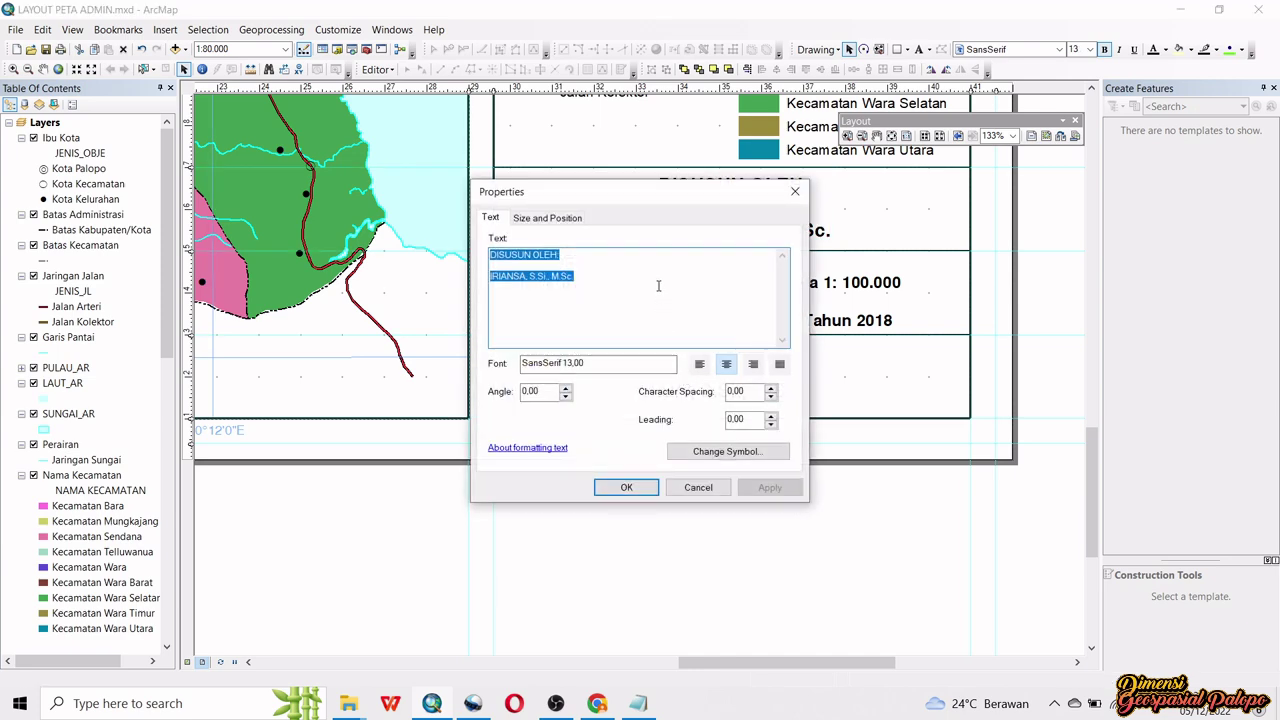
text(d)
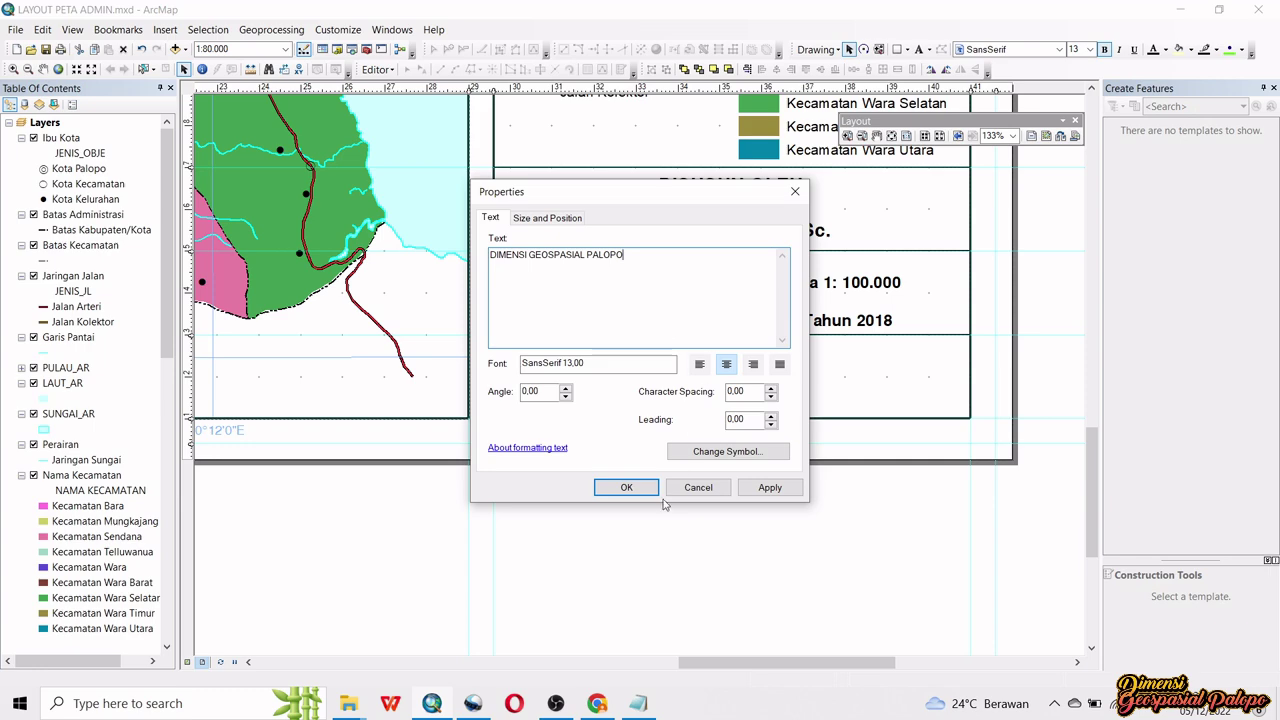
click(627, 488)
drag(701, 398, 761, 379)
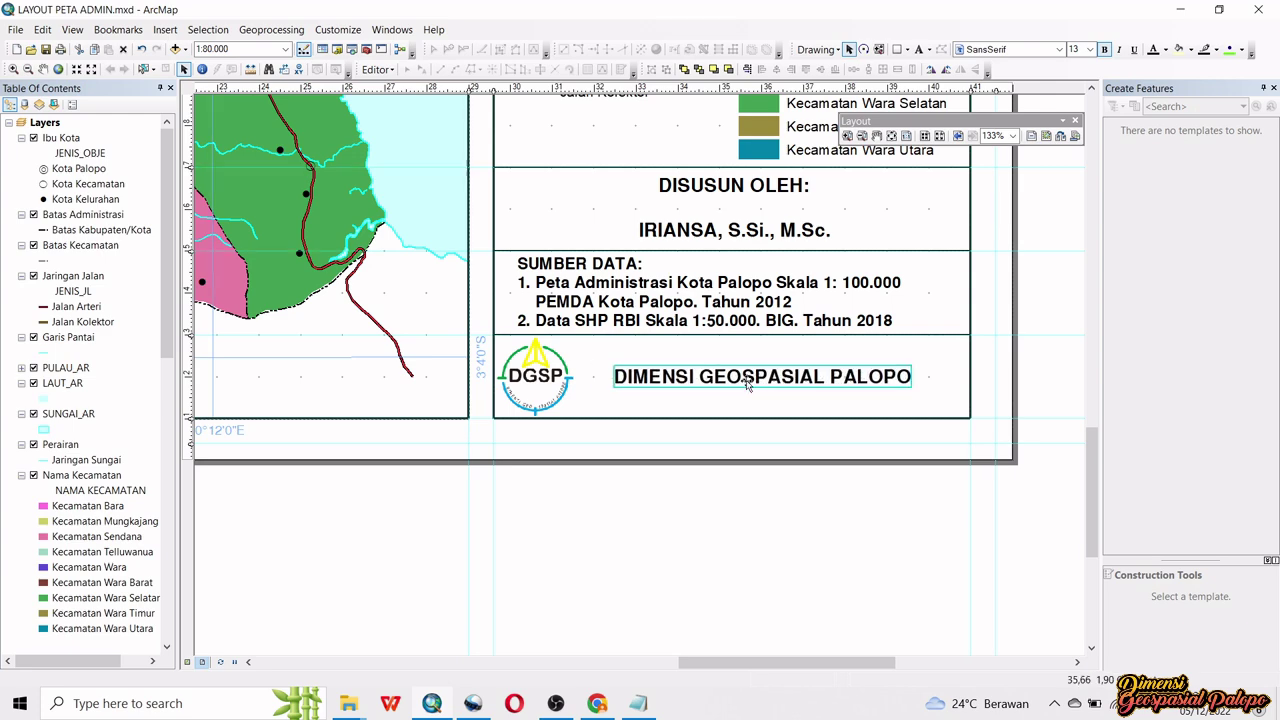
- Draw a closed rectangular line about 140.4 cm long just inside the page edge as the layout's outer border
scroll(700, 425, down, 6)
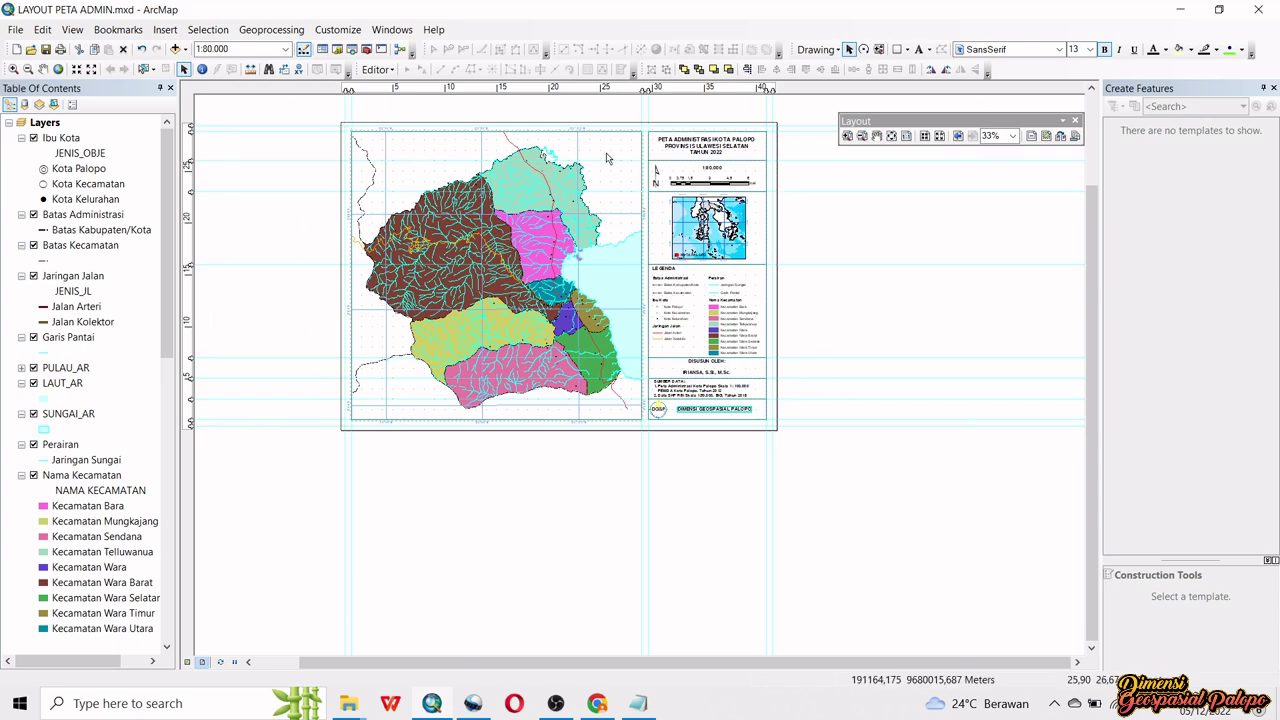
scroll(591, 155, up, 1)
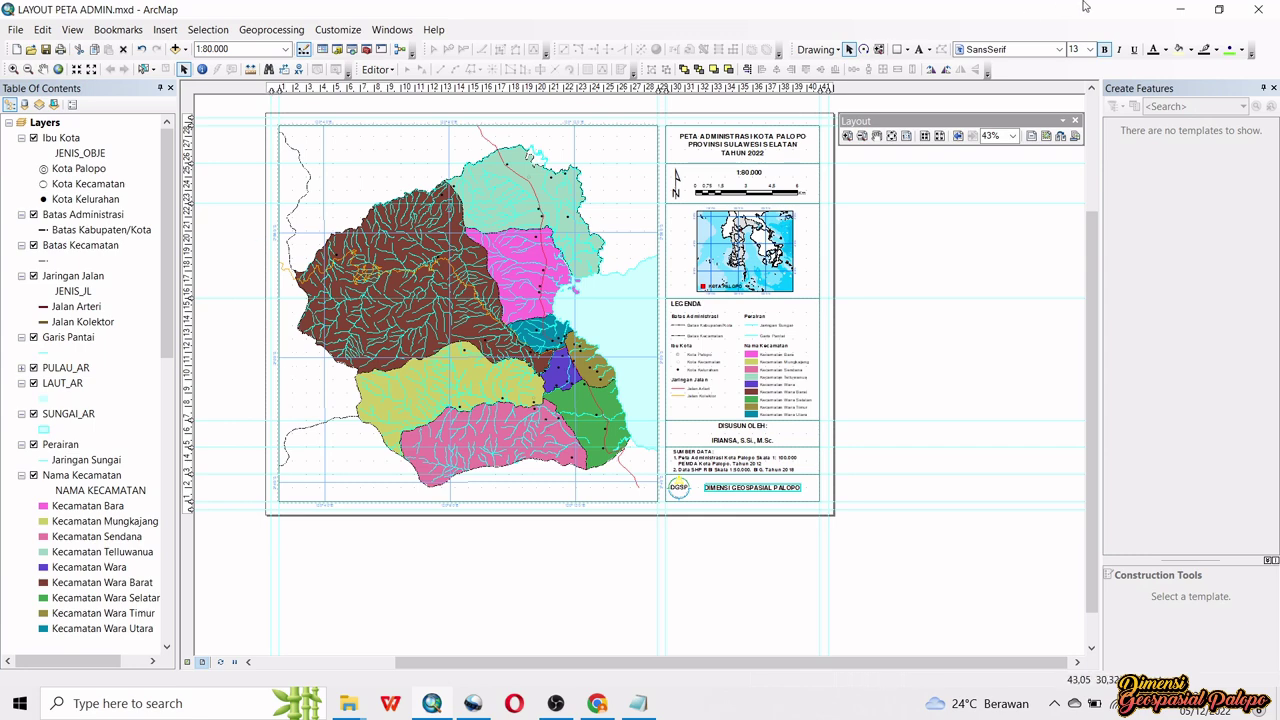
click(906, 50)
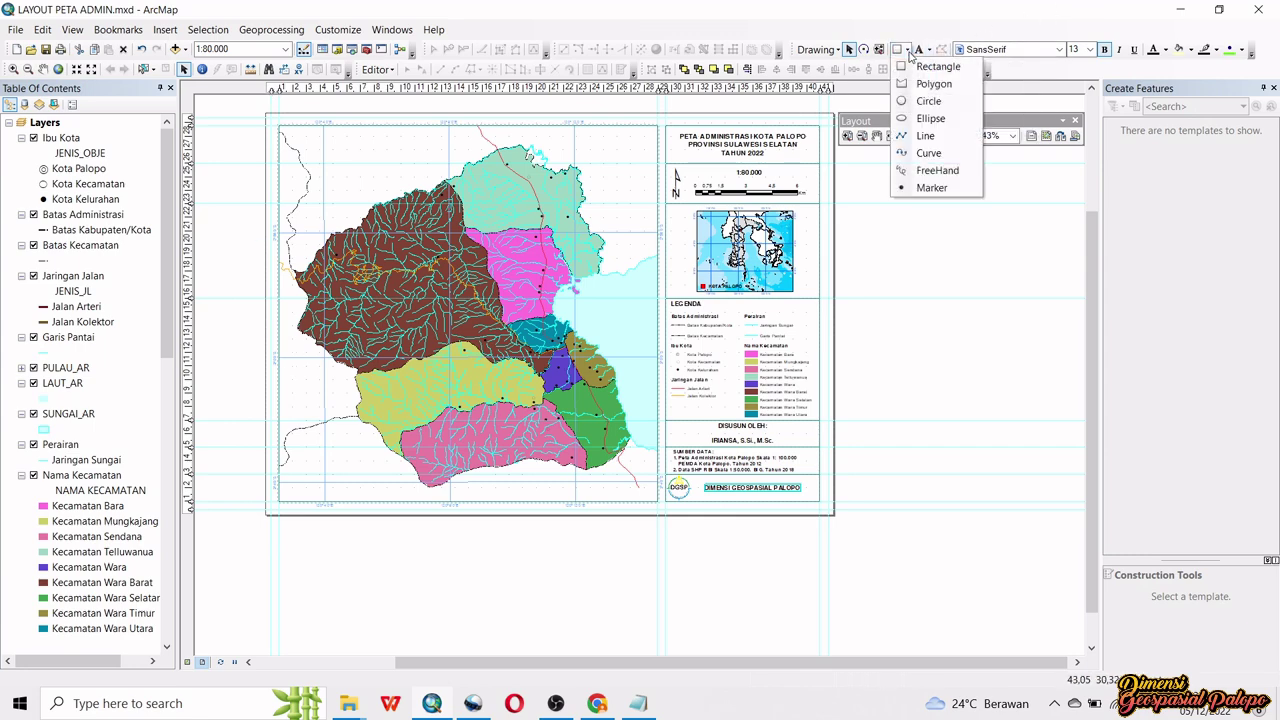
click(923, 137)
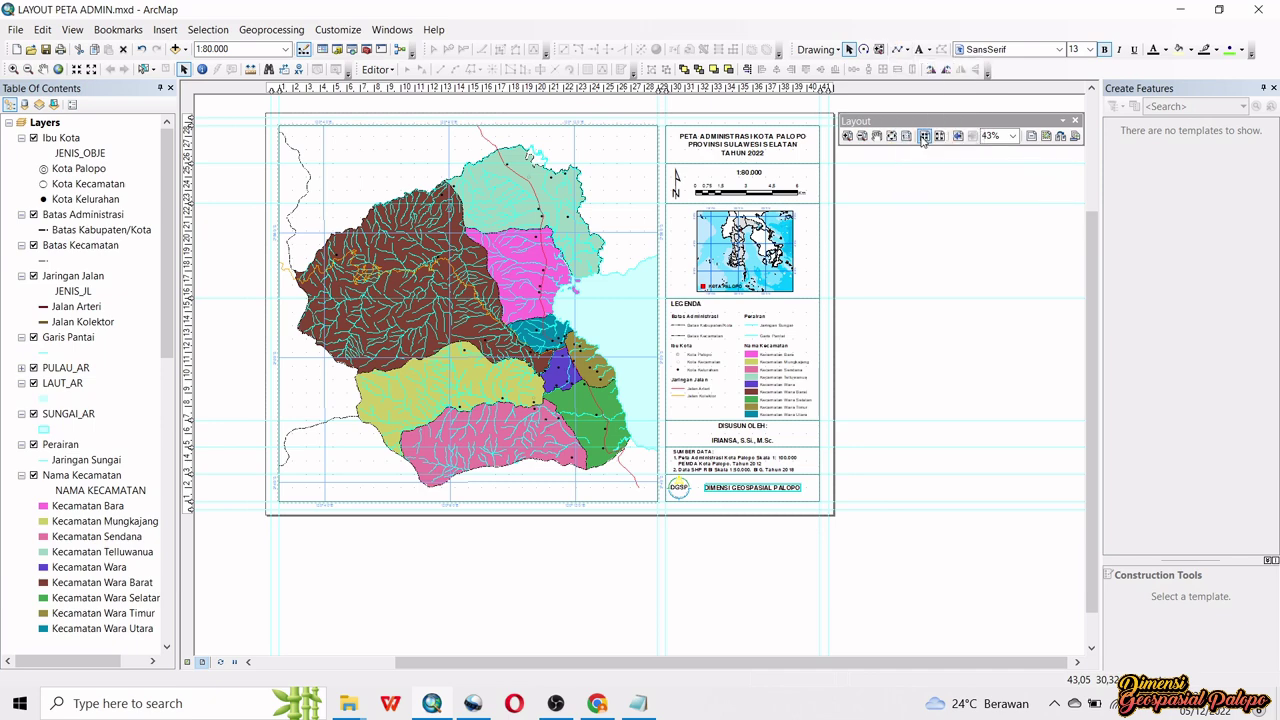
click(269, 118)
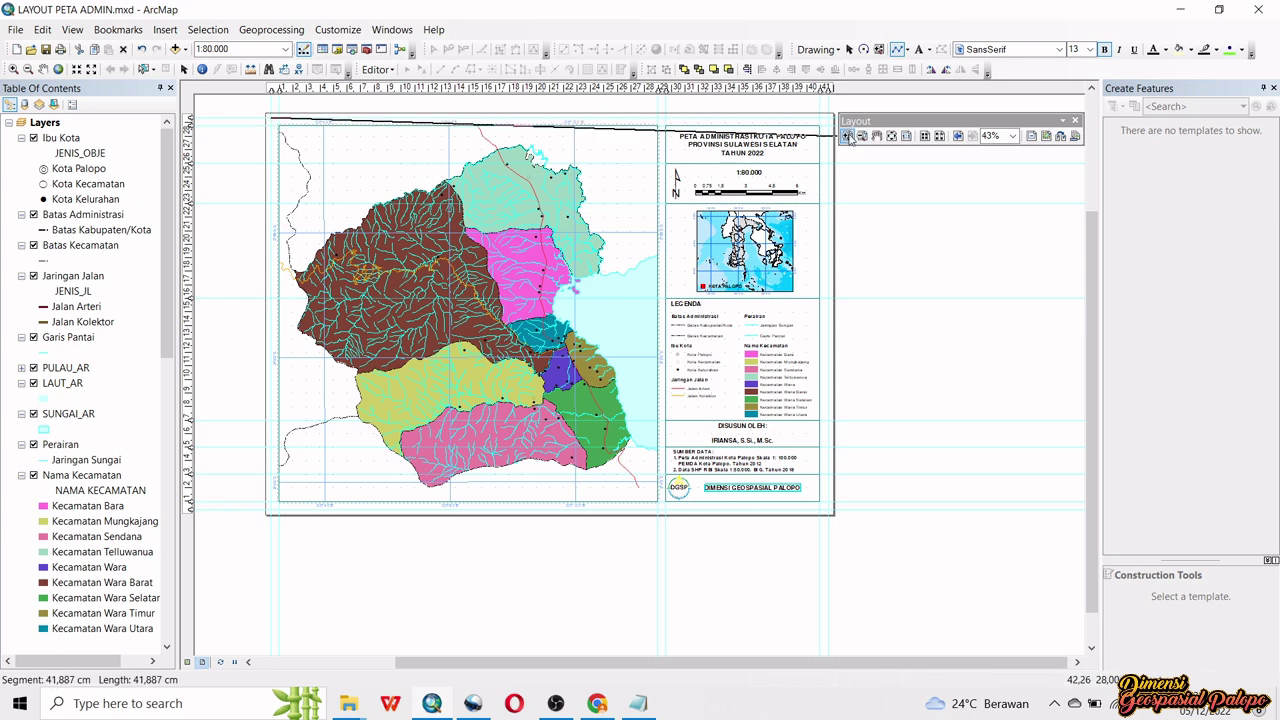
click(829, 117)
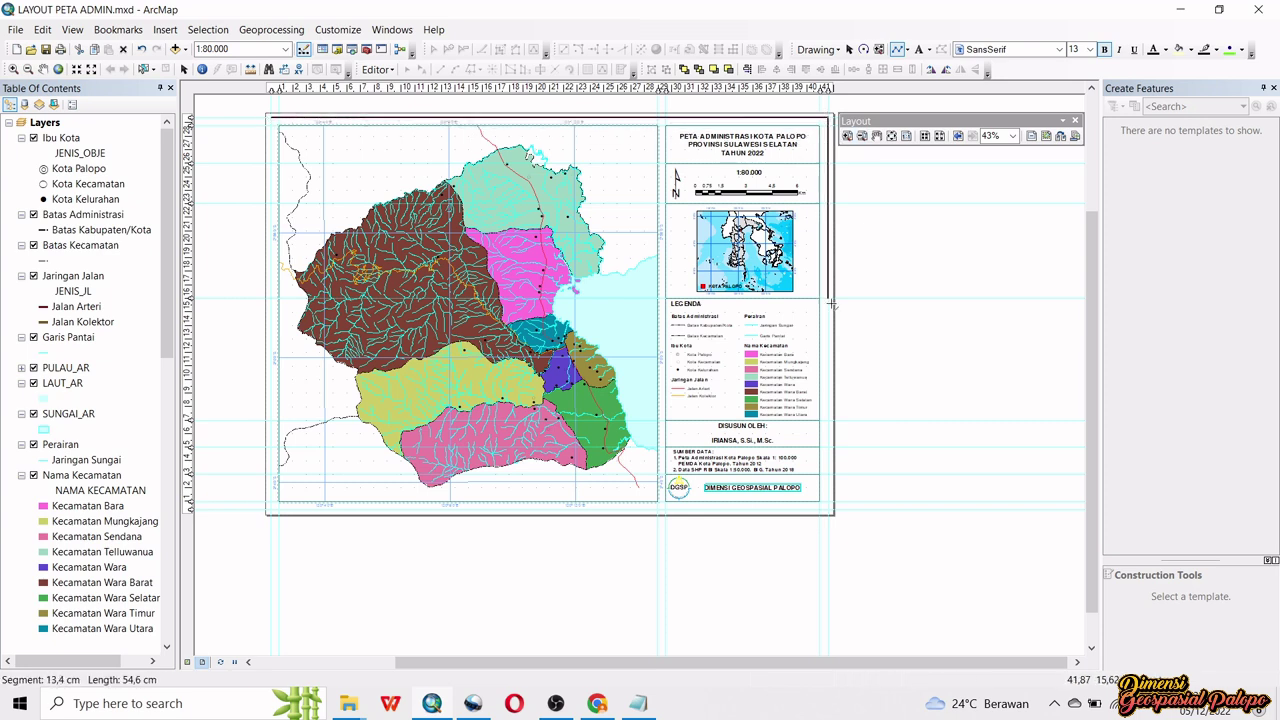
click(831, 514)
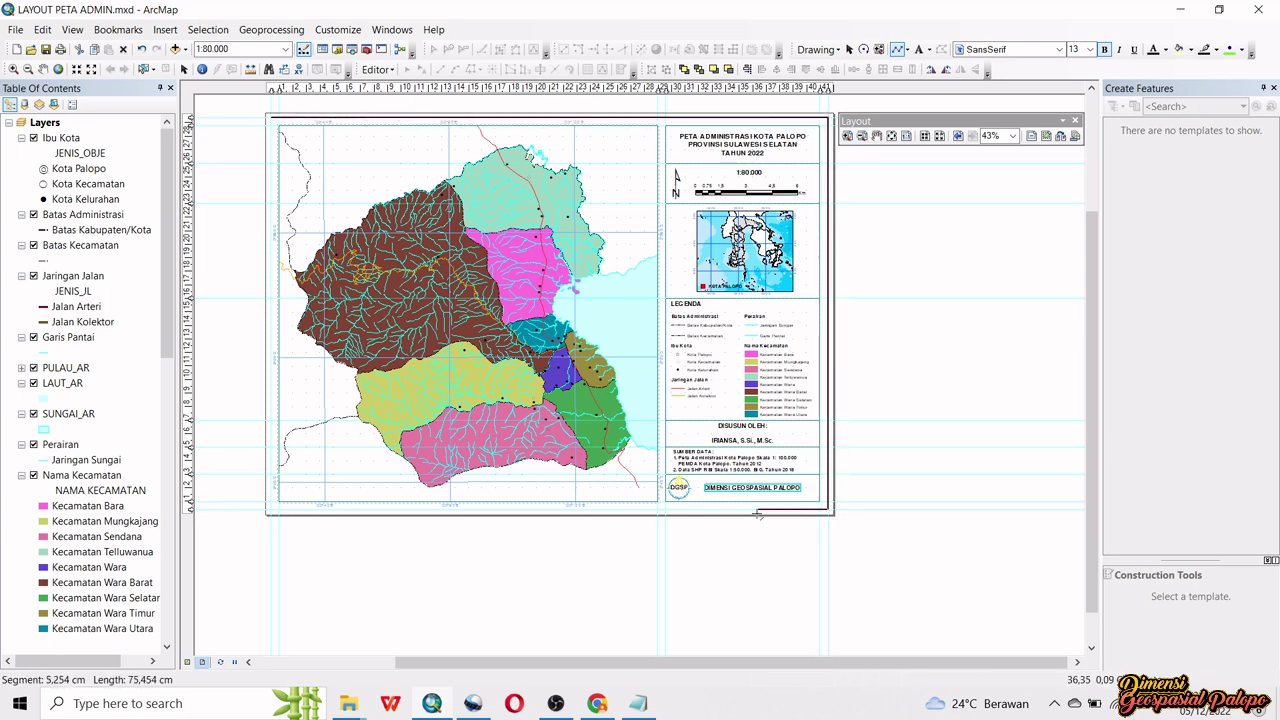
click(275, 503)
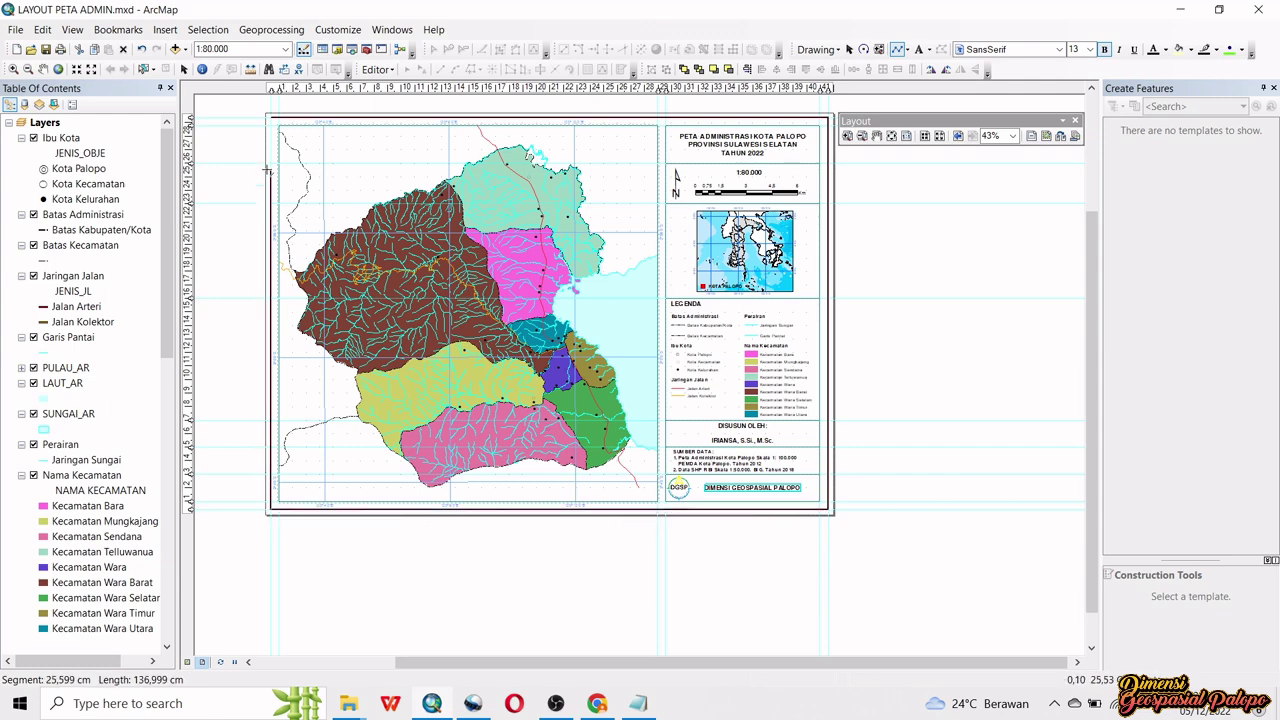
double_click(268, 118)
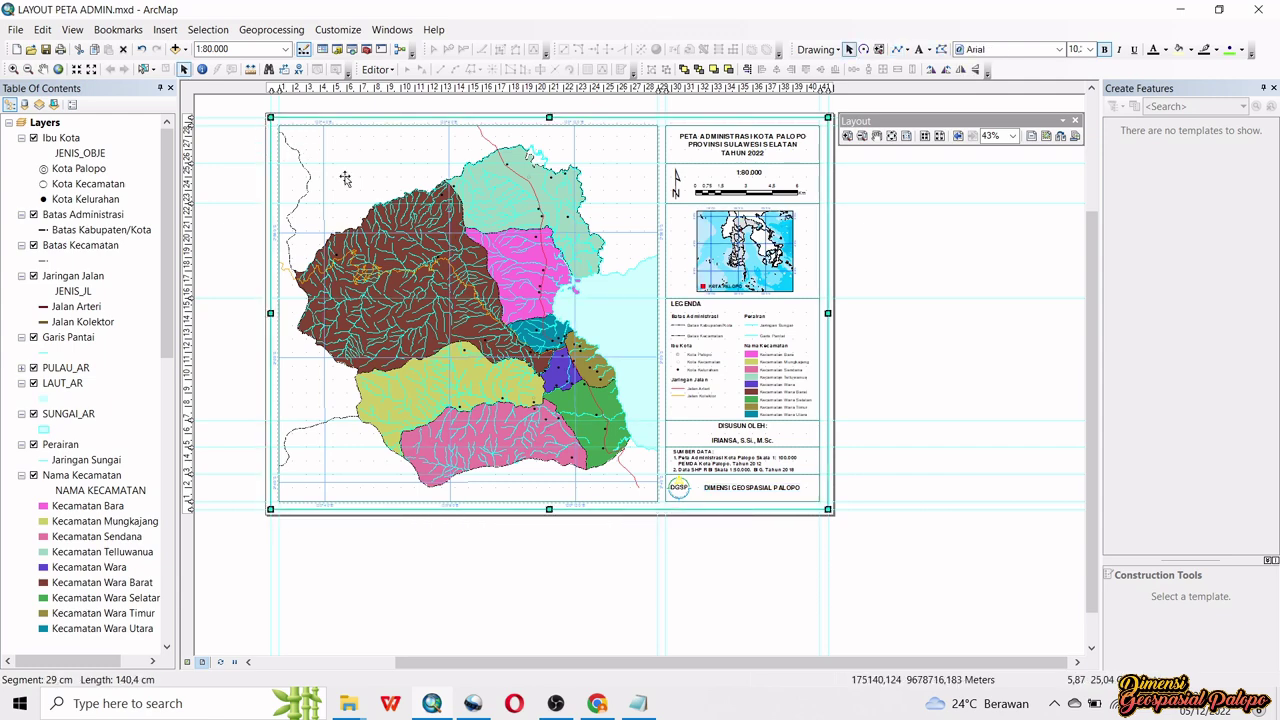
- Set the outer border line's width to 1.8 and deselect it
right_click(822, 121)
click(870, 384)
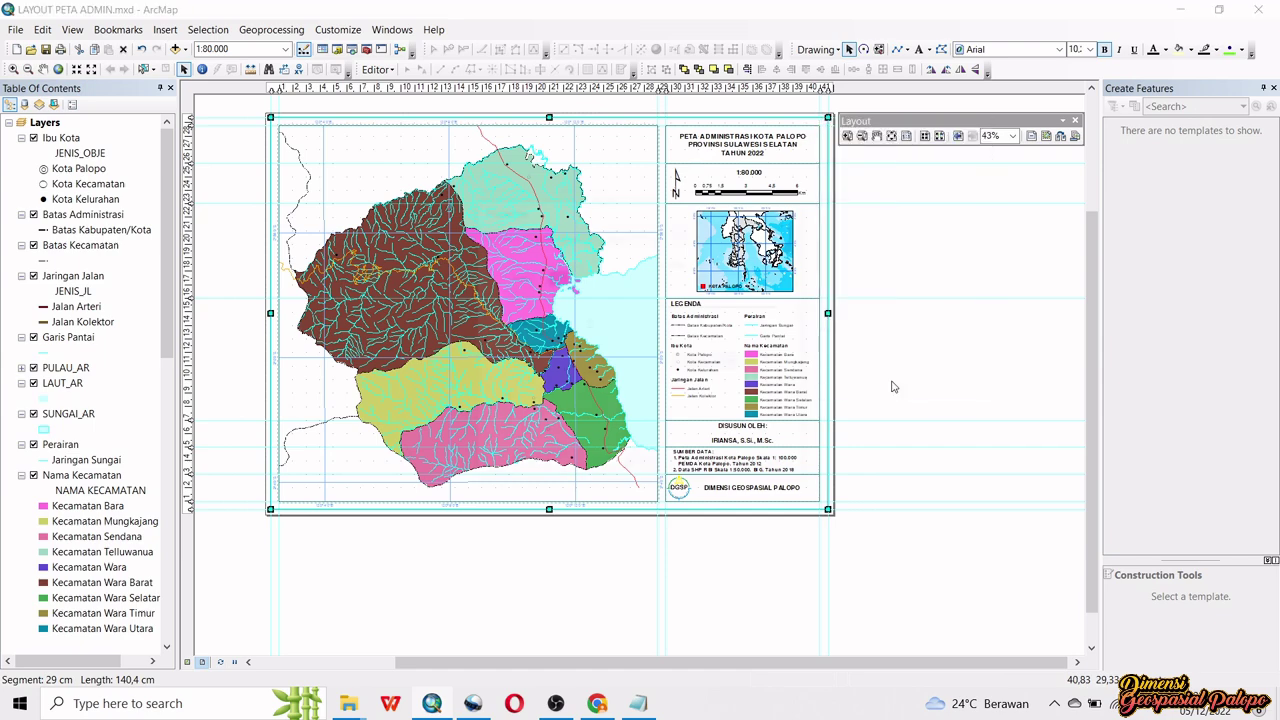
click(693, 369)
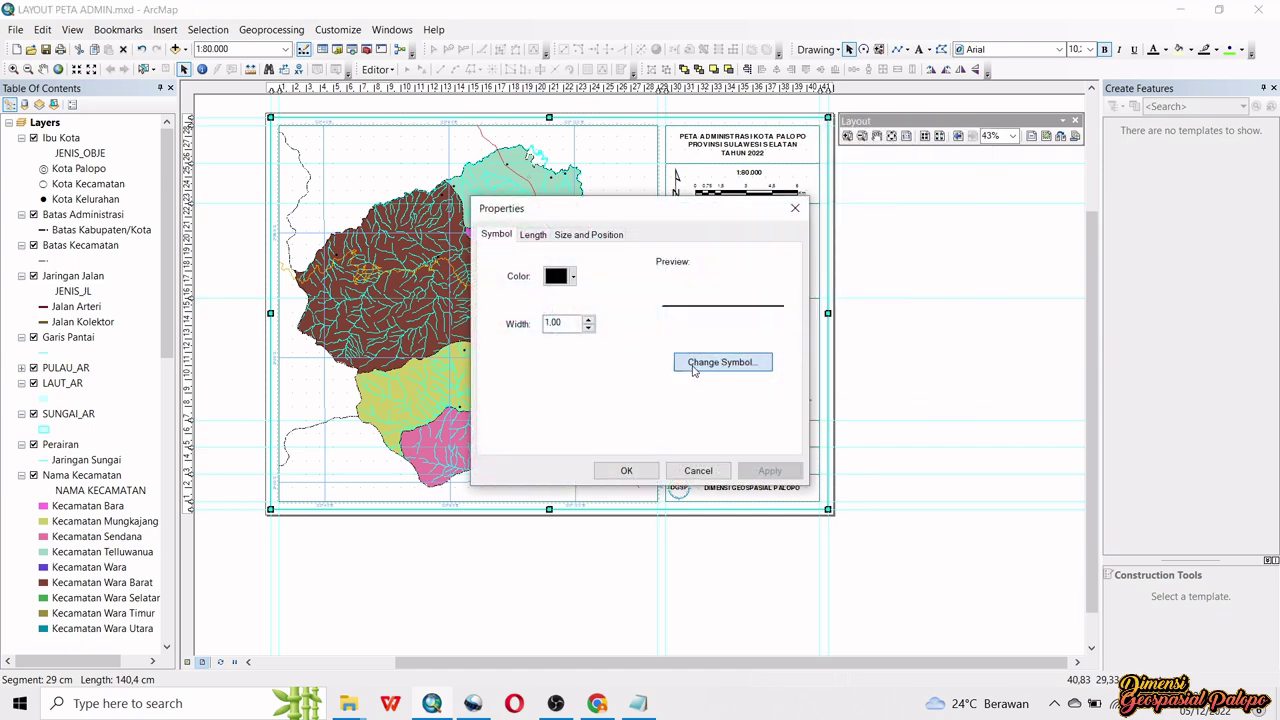
drag(577, 323, 555, 312)
text(8)
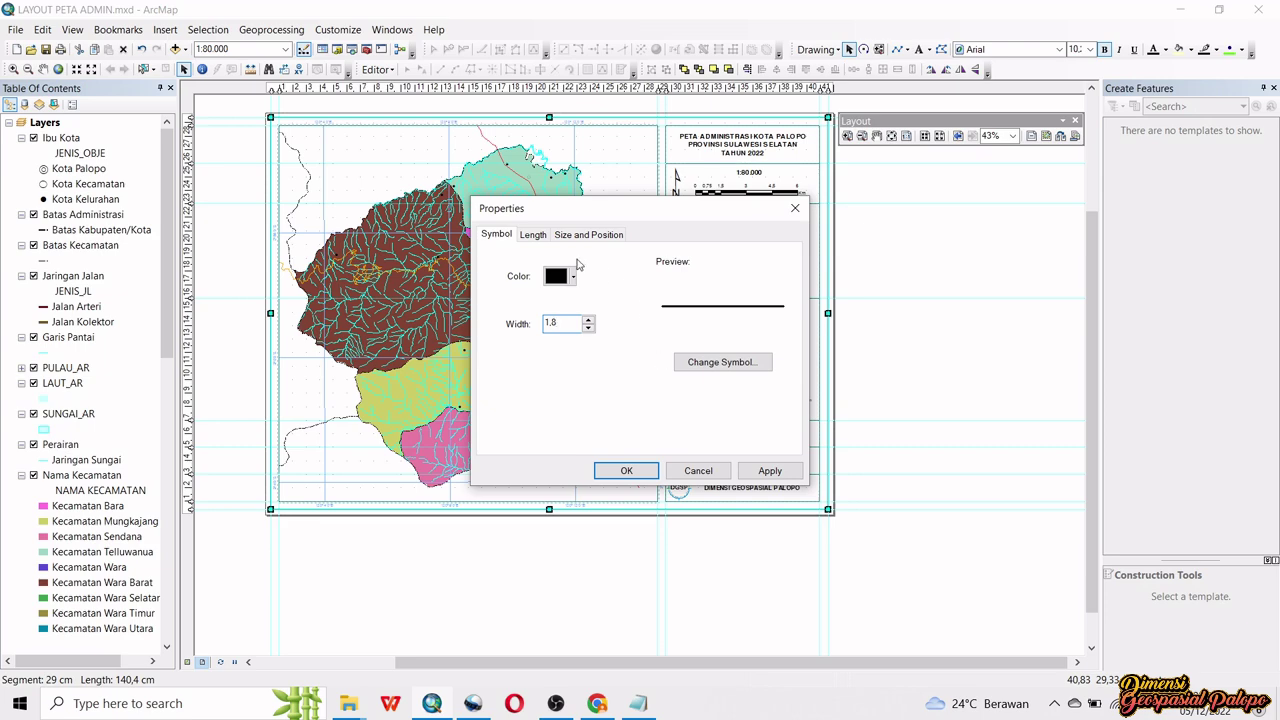
click(611, 472)
click(909, 358)
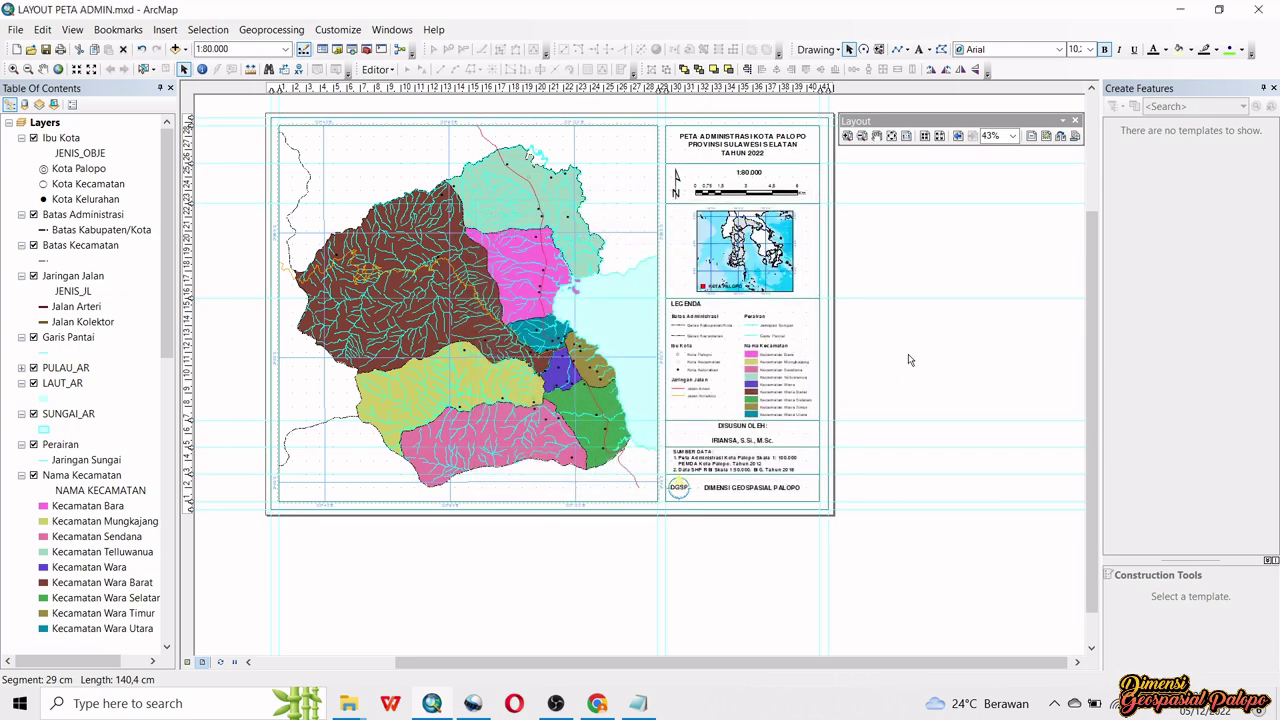
scroll(863, 387, down, 2)
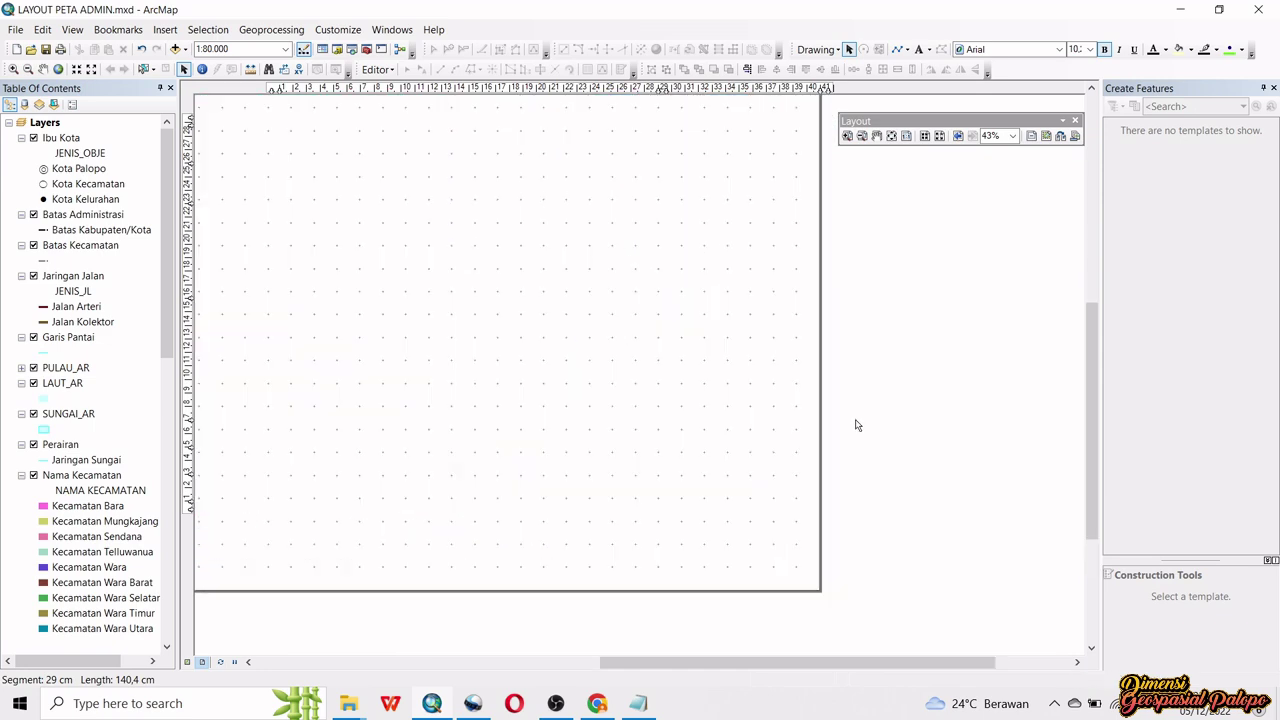
drag(864, 424, 900, 380)
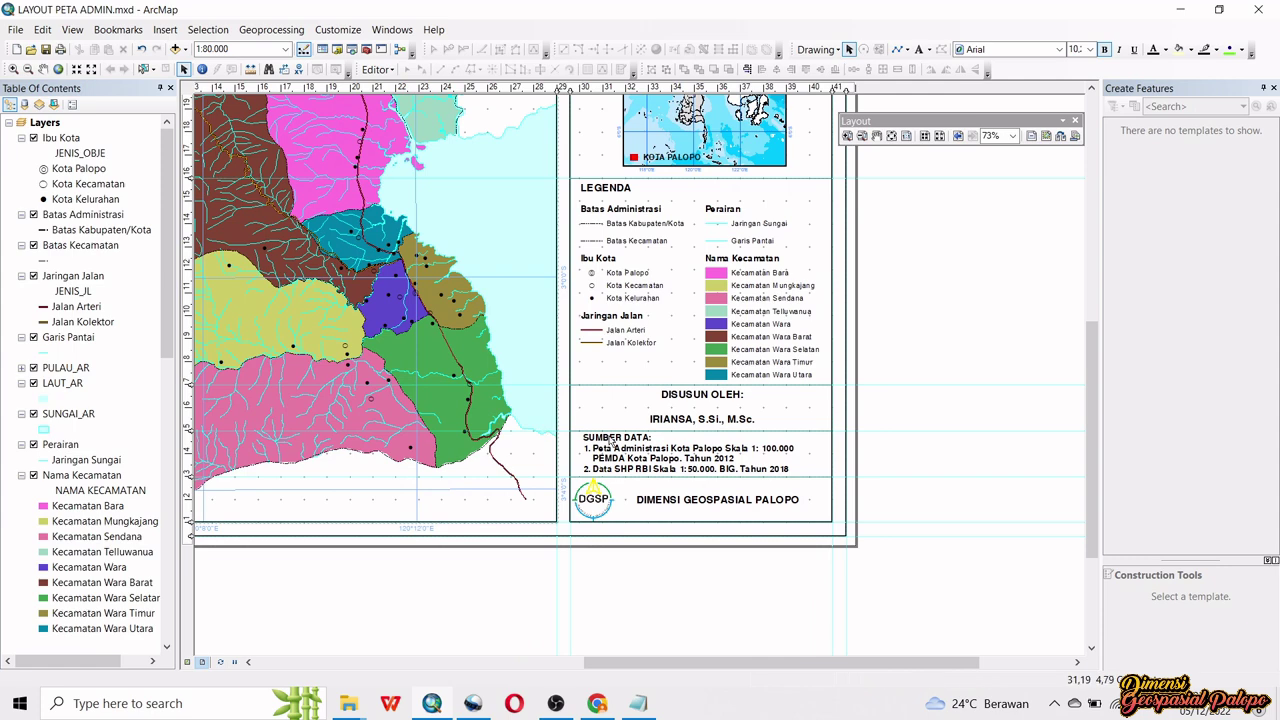
scroll(617, 443, down, 1)
scroll(699, 452, up, 1)
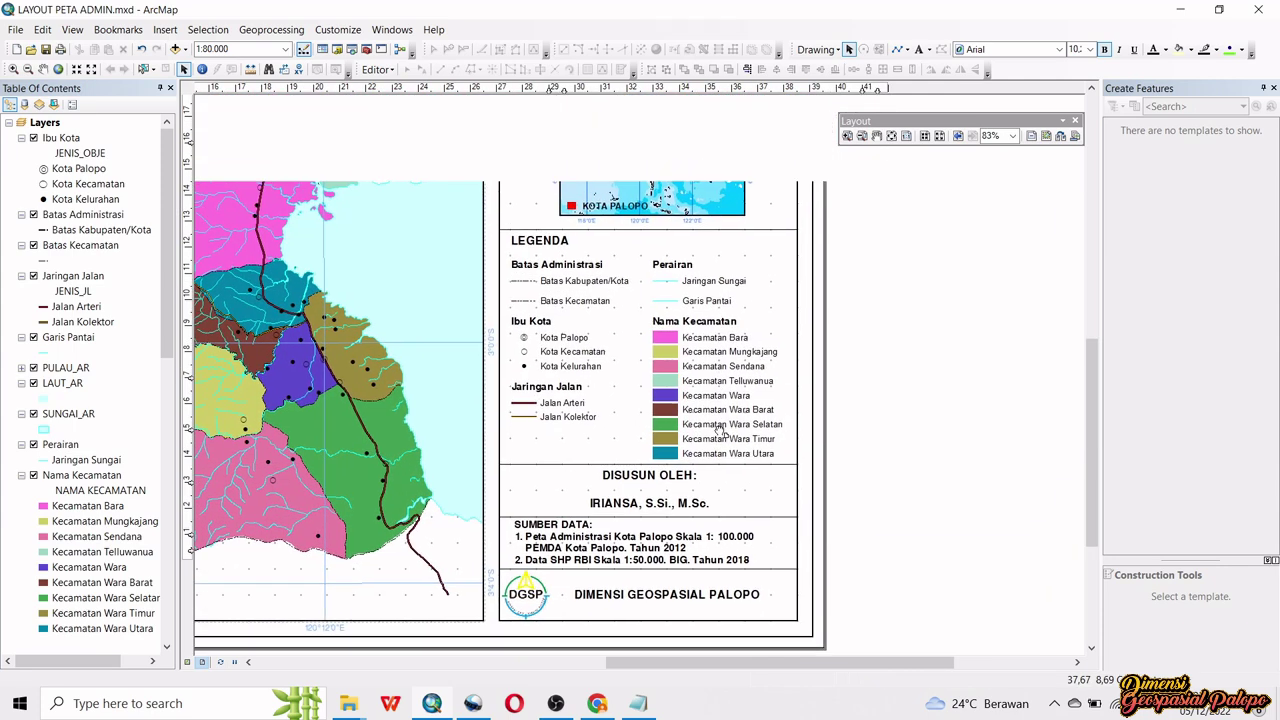
scroll(699, 452, up, 3)
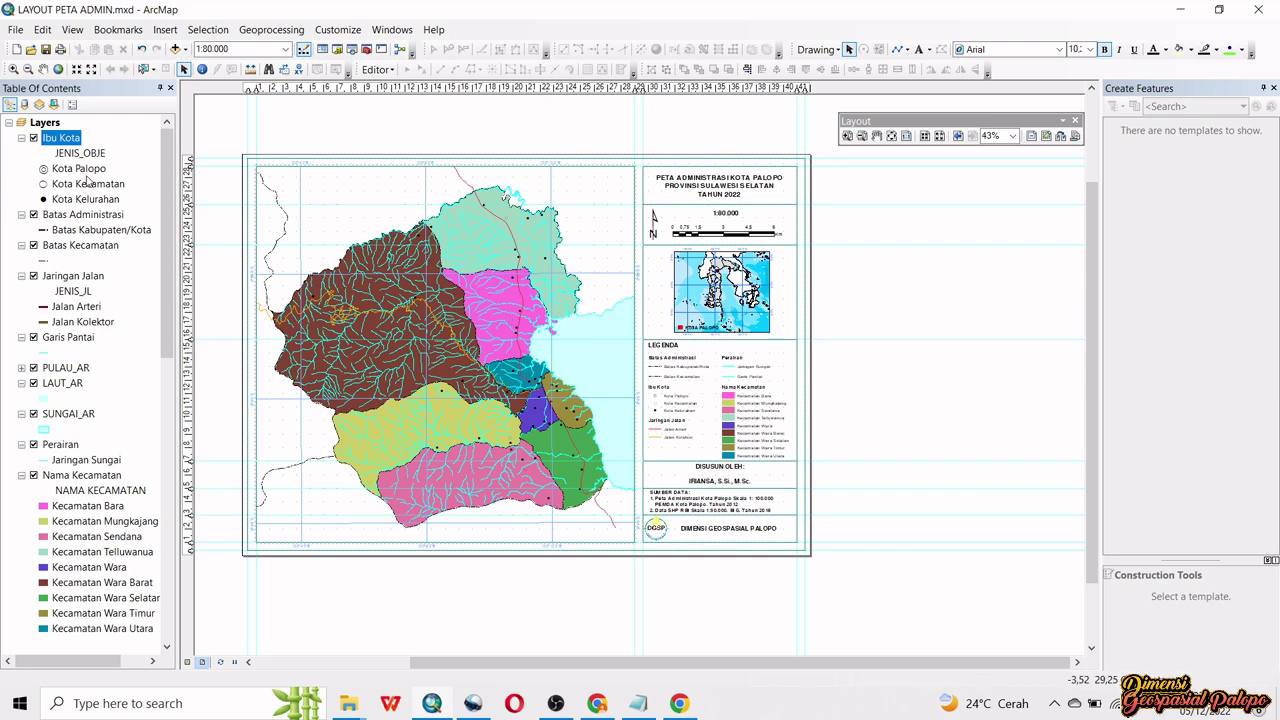
- Turn on labels for the Ibu Kota layer, using the NAMA_OBJ field as label text at font size 9
click(86, 170)
click(75, 139)
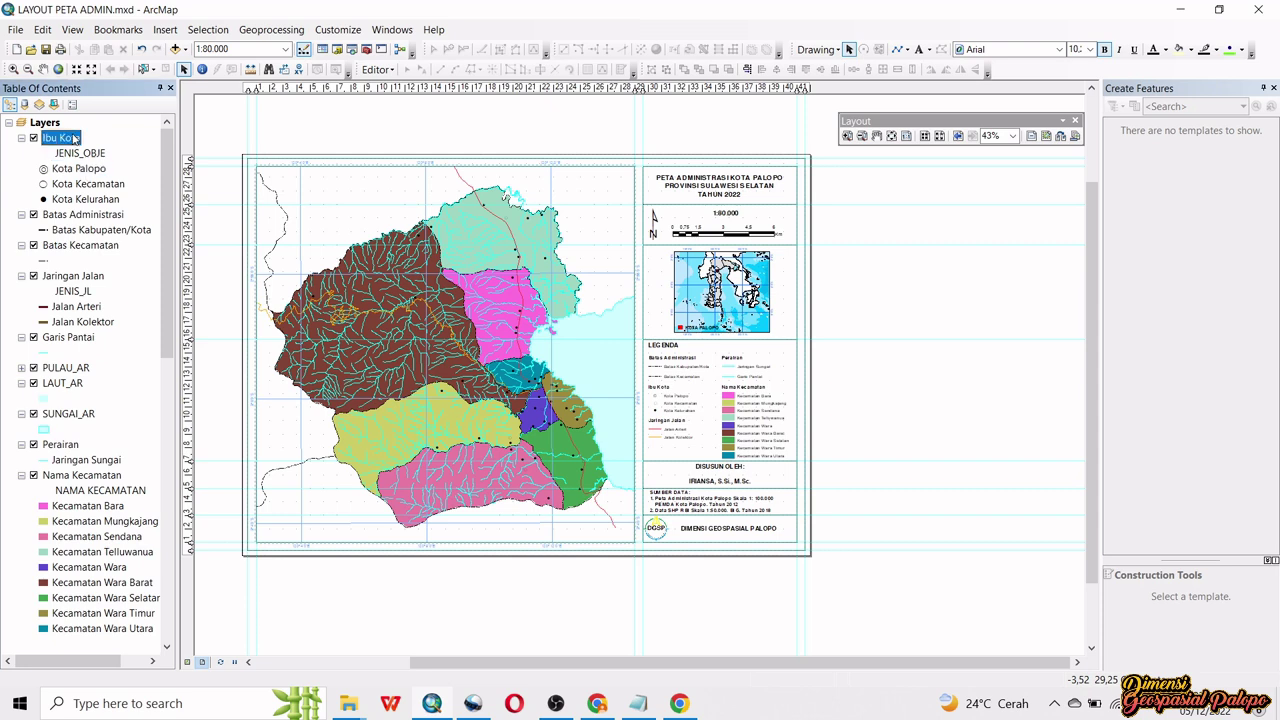
double_click(52, 144)
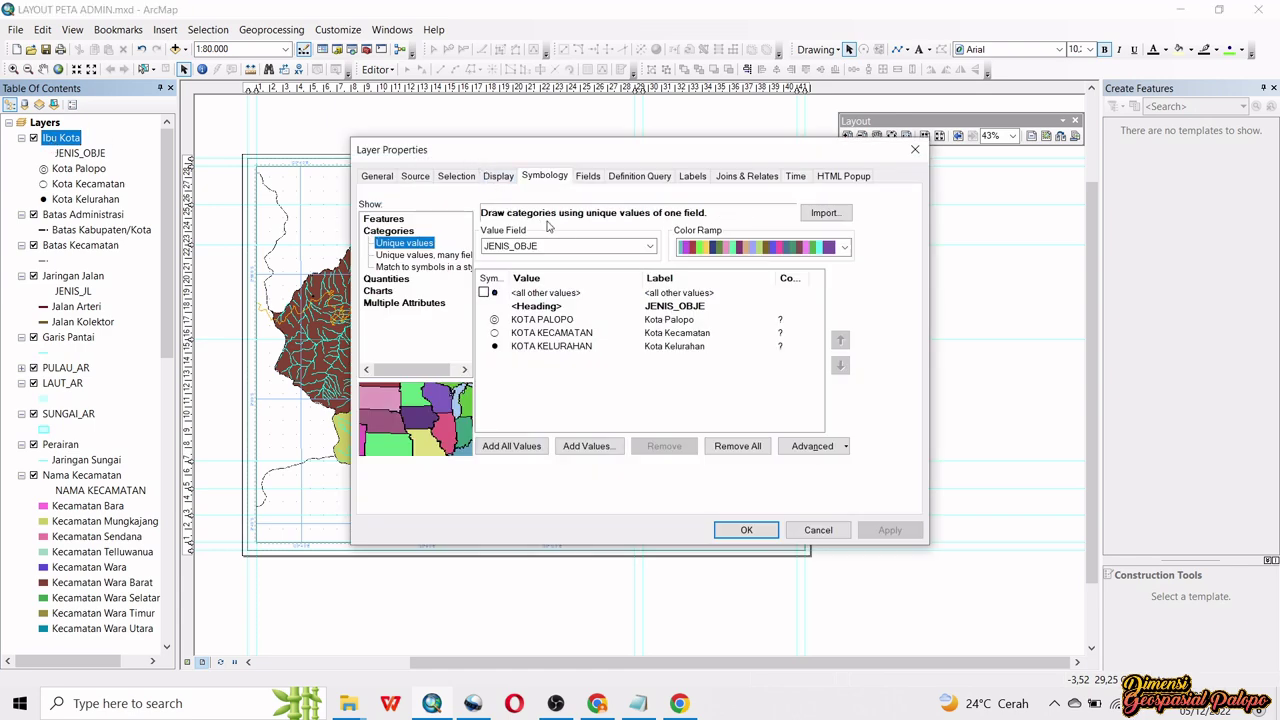
click(692, 177)
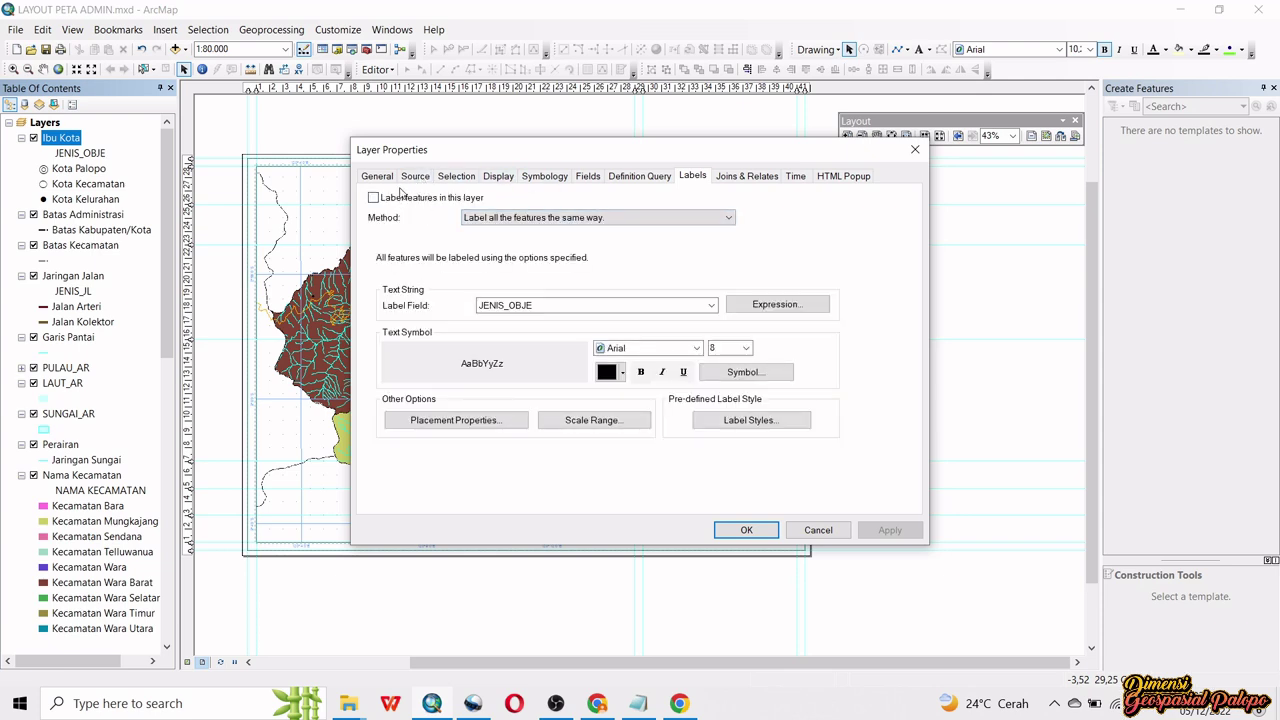
click(373, 198)
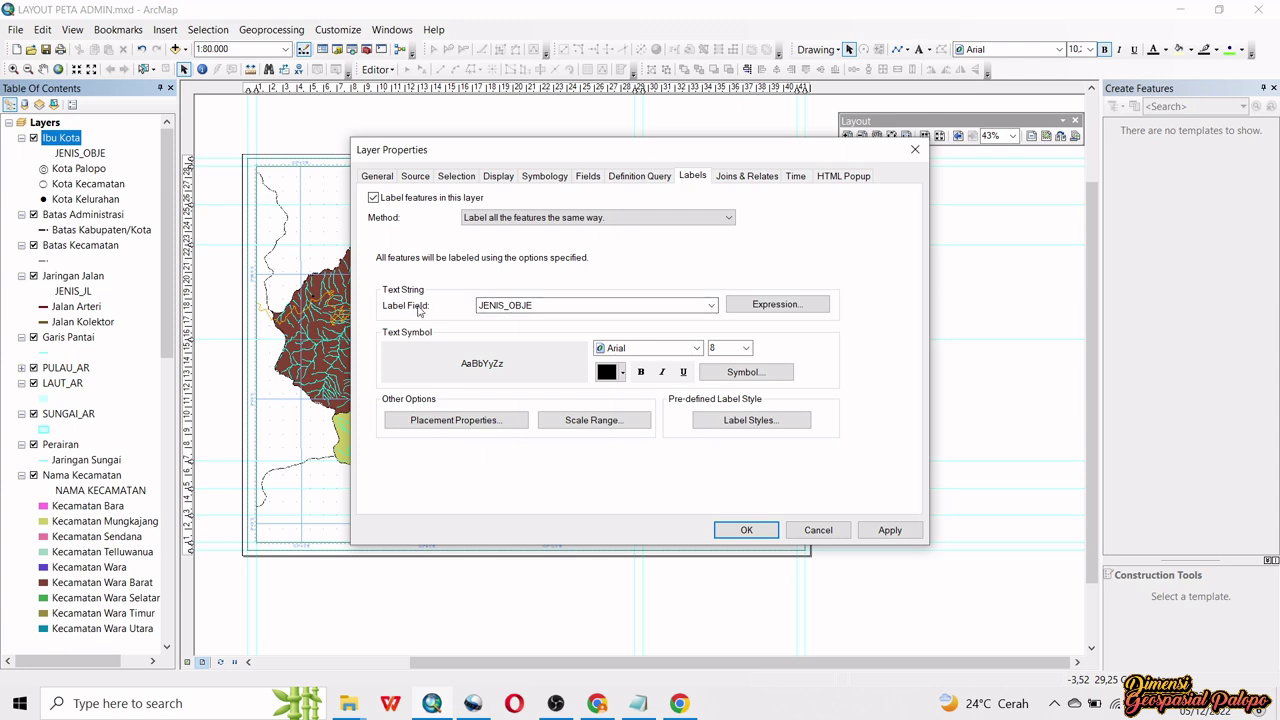
click(528, 309)
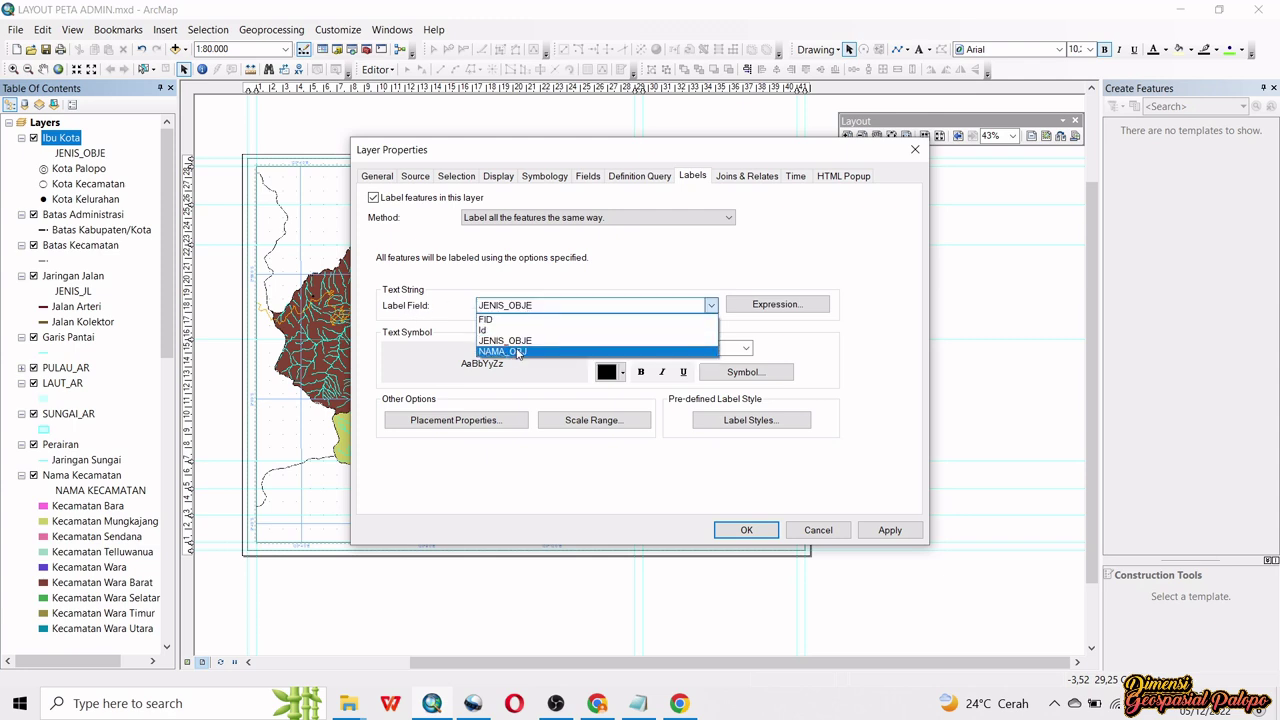
click(518, 356)
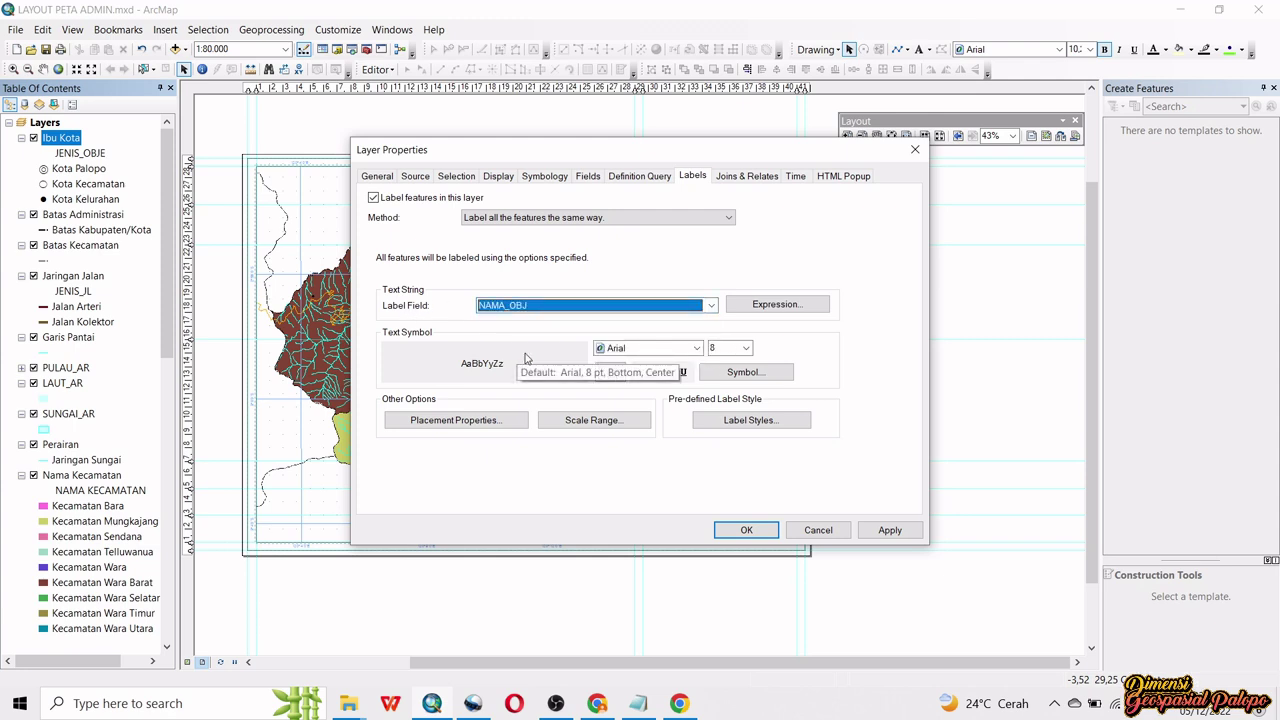
click(713, 347)
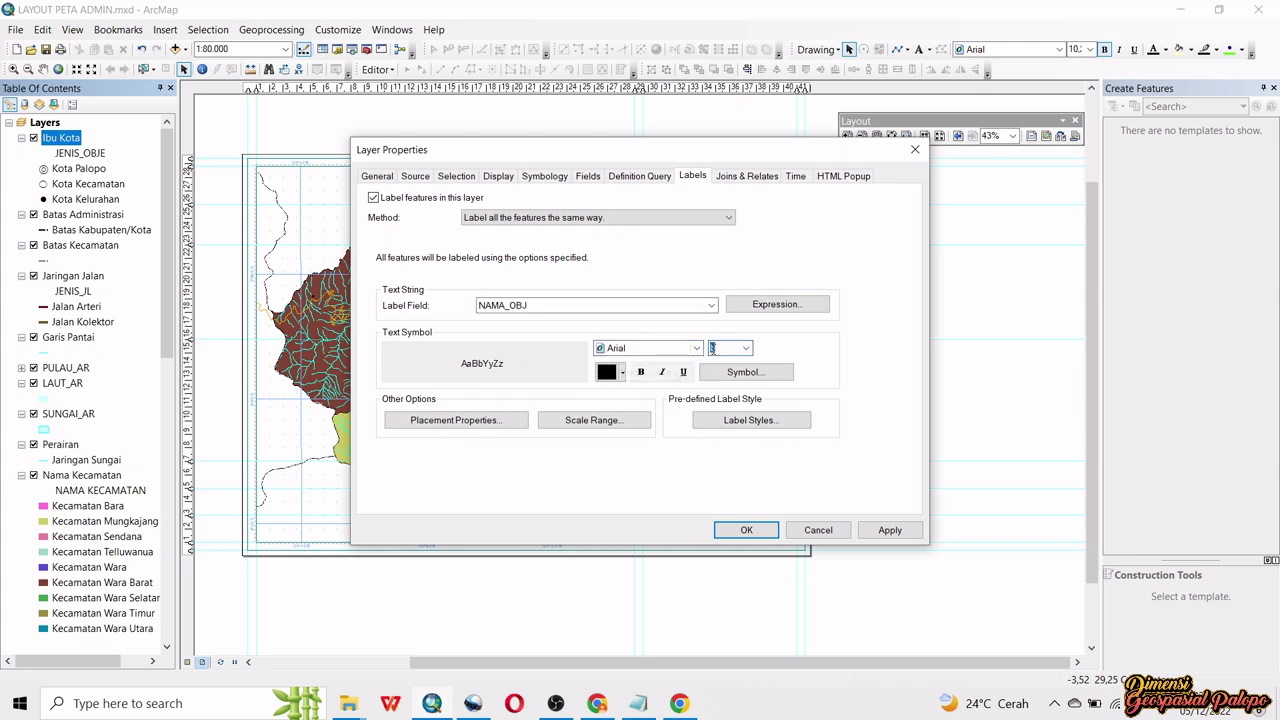
text(9)
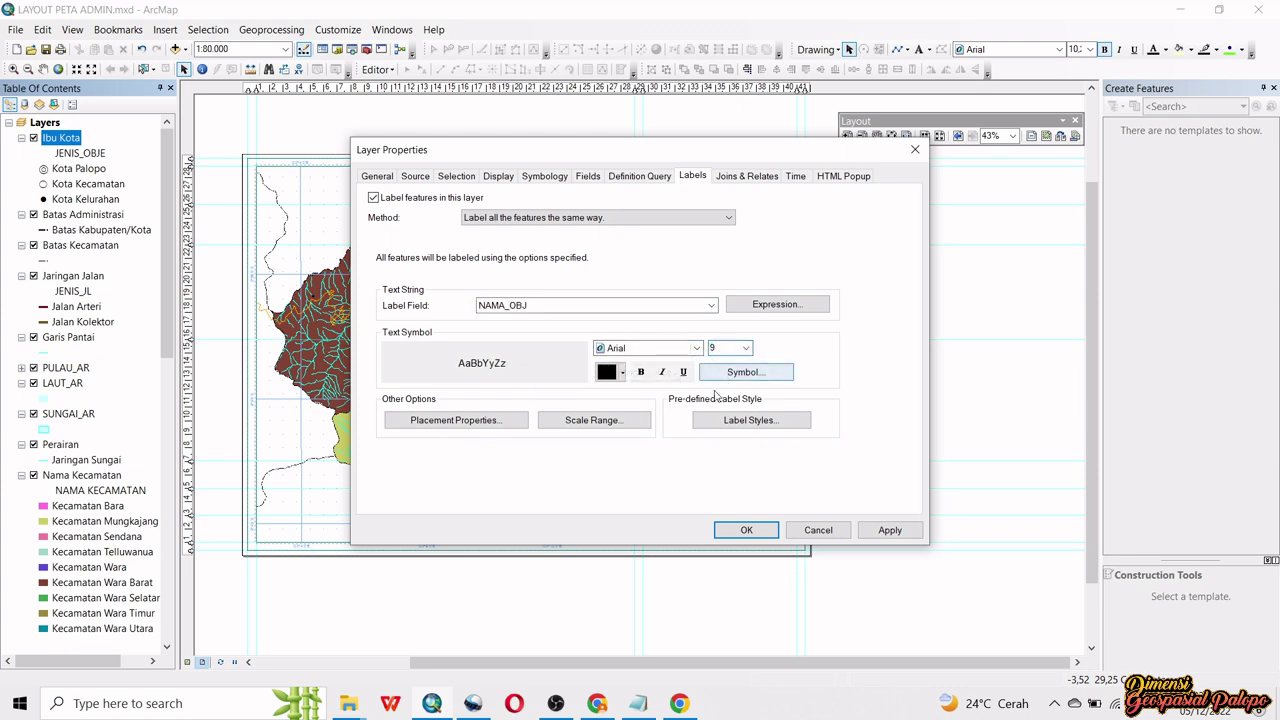
click(745, 530)
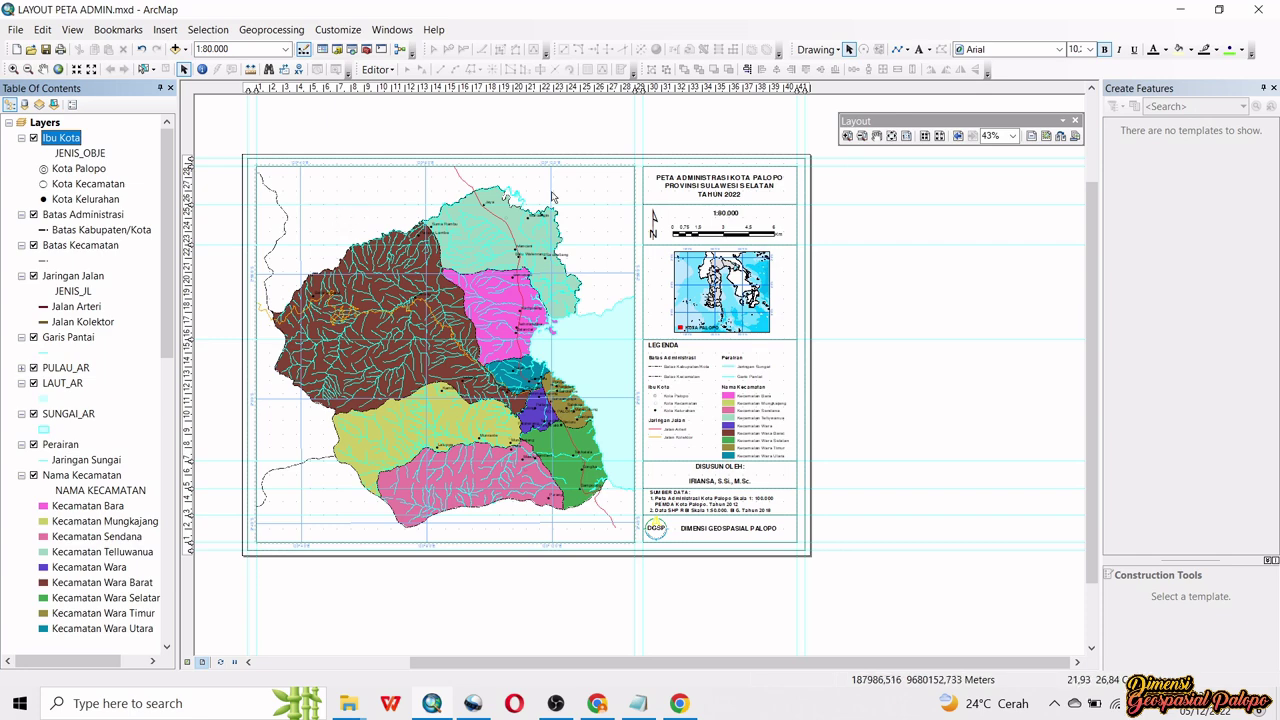
- Copy the map title onto the blank area northwest of the city and replace the copy's text with KABUPATEN LUWU
click(713, 183)
drag(713, 183, 375, 203)
double_click(375, 203)
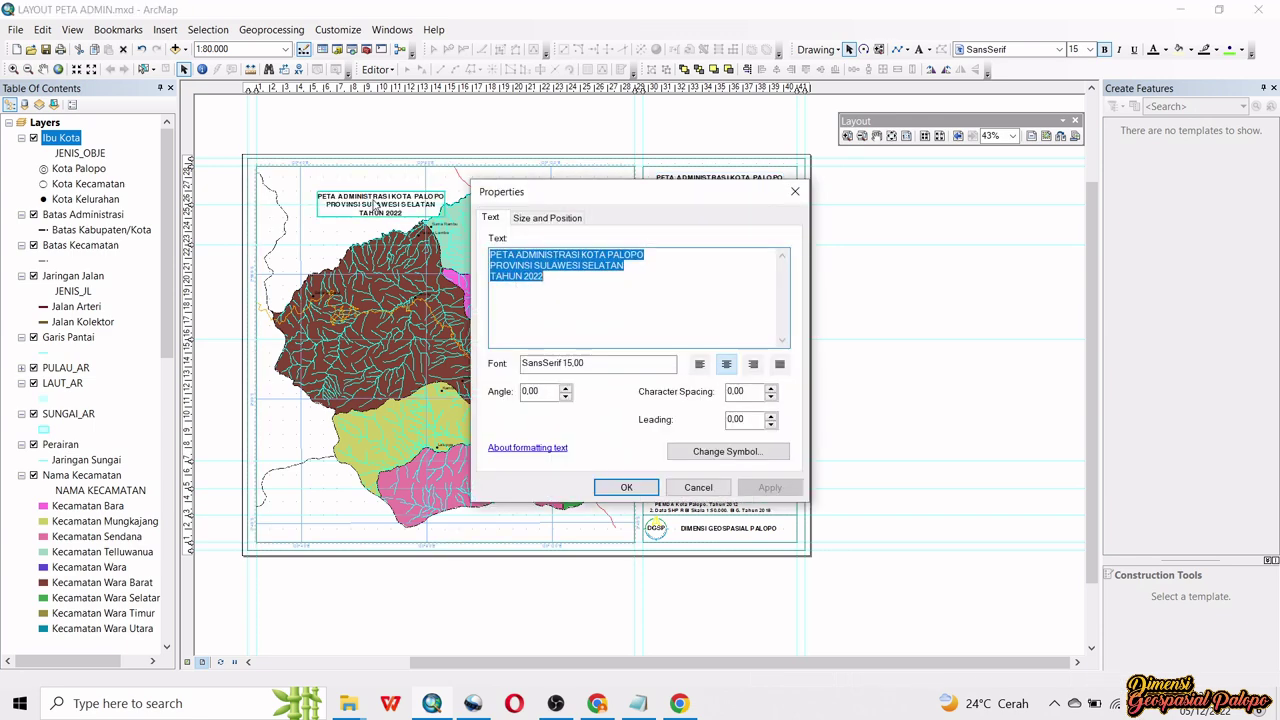
text(KABUPATEN LUWU)
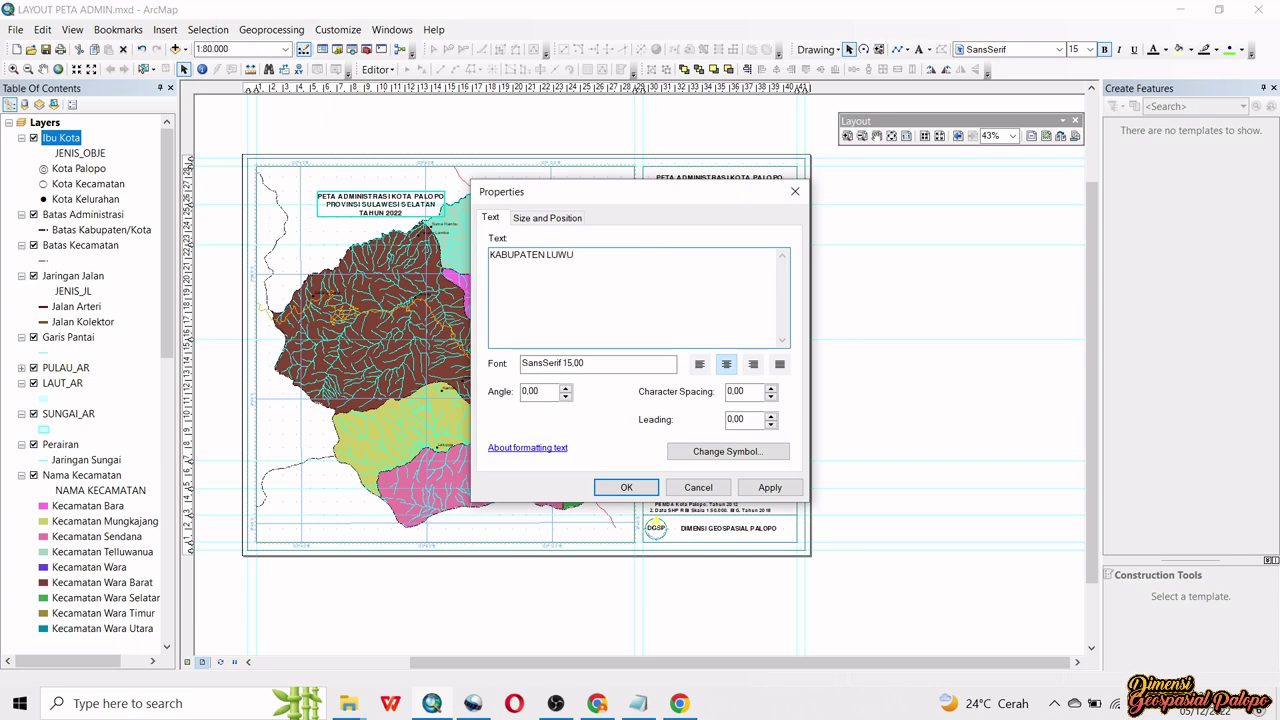
click(626, 487)
- Place copies of the KABUPATEN LUWU label south and west of the city, changing the western one to KABUPATEN TORAJA UTARA on two lines
drag(369, 213, 292, 429)
double_click(291, 429)
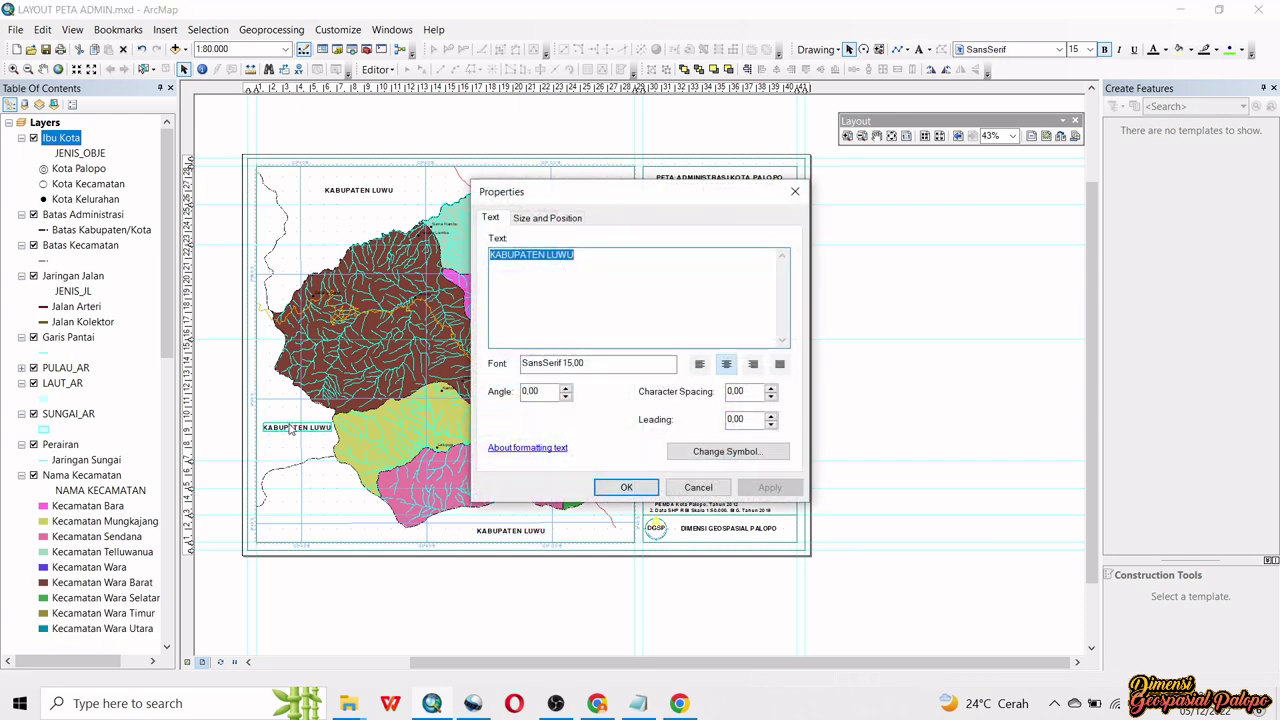
click(576, 254)
drag(556, 241, 549, 241)
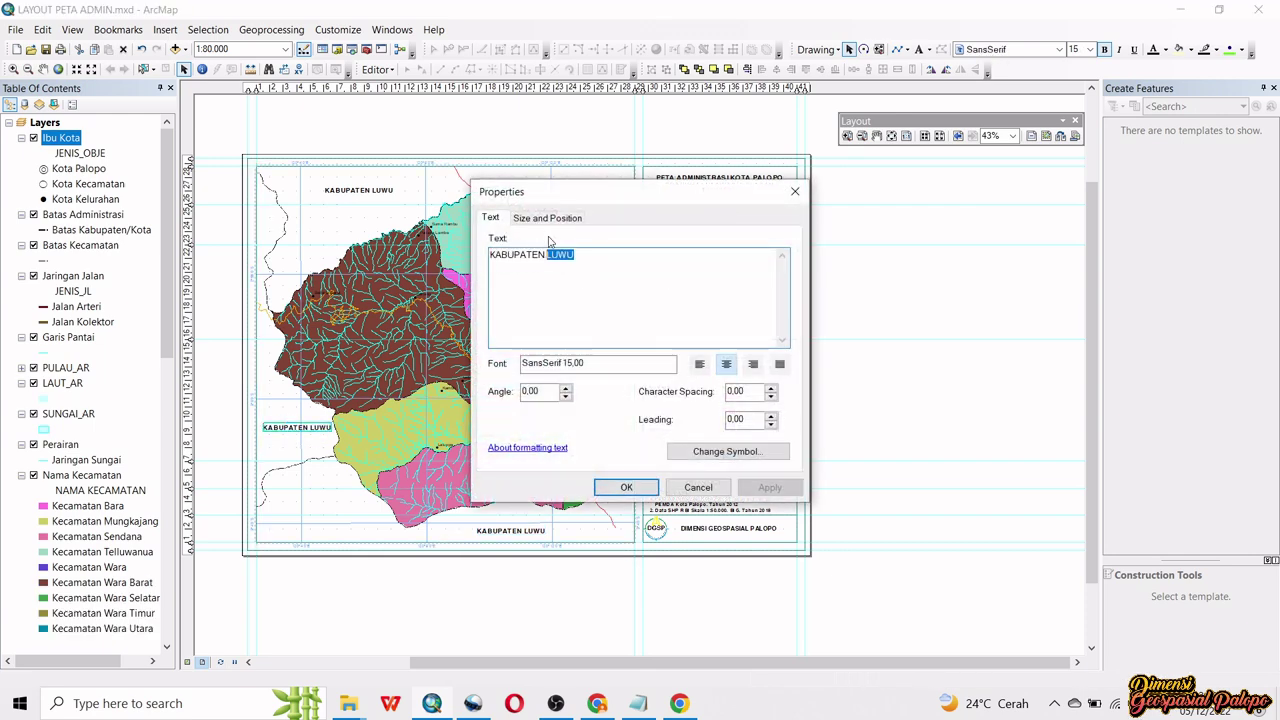
key(Return)
text(TORAJA UTARA)
click(626, 487)
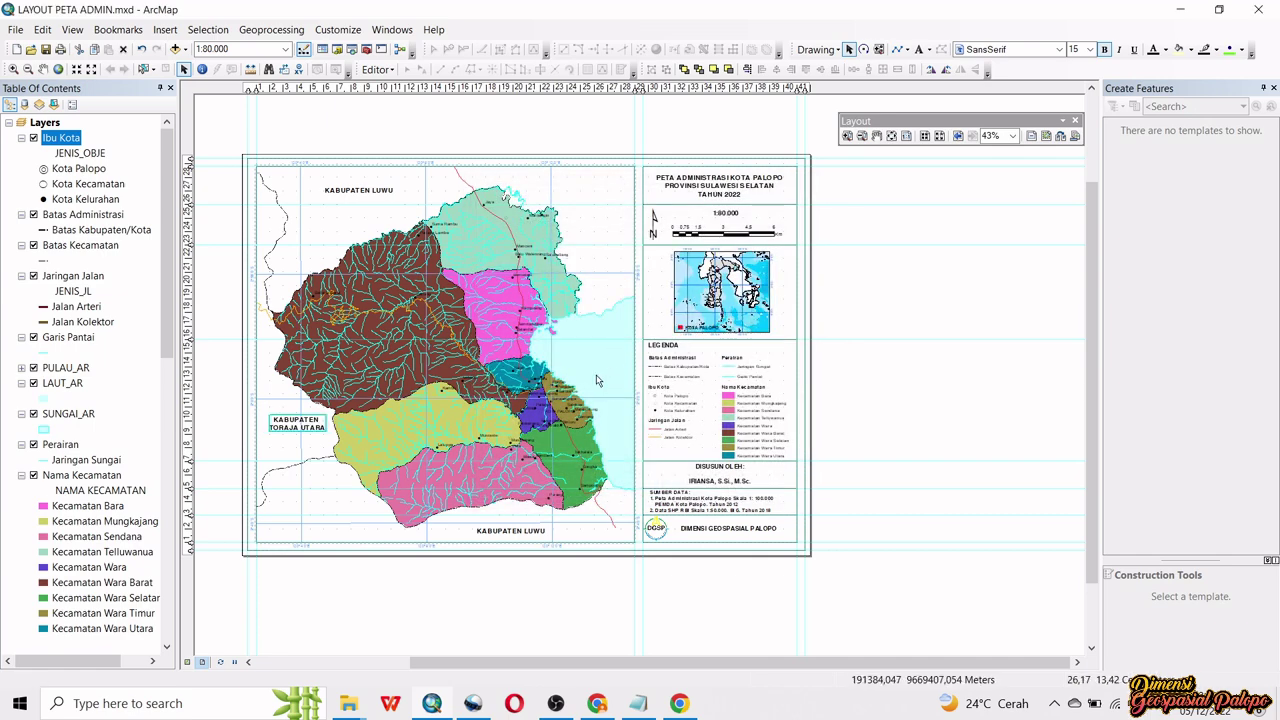
- Place a copy of the southern KABUPATEN LUWU label on the sea east of the city and change its text to TELUK BONE
click(521, 530)
key(ctrl+c)
key(ctrl+v)
drag(521, 530, 603, 359)
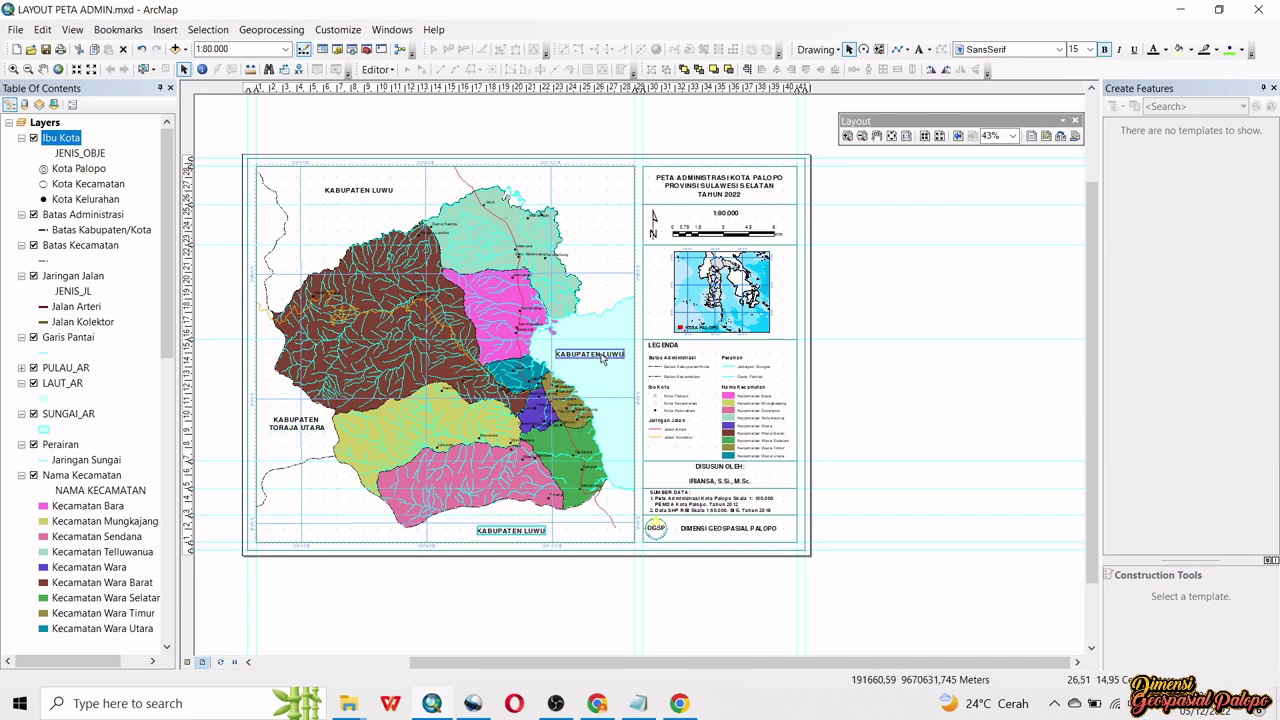
double_click(603, 357)
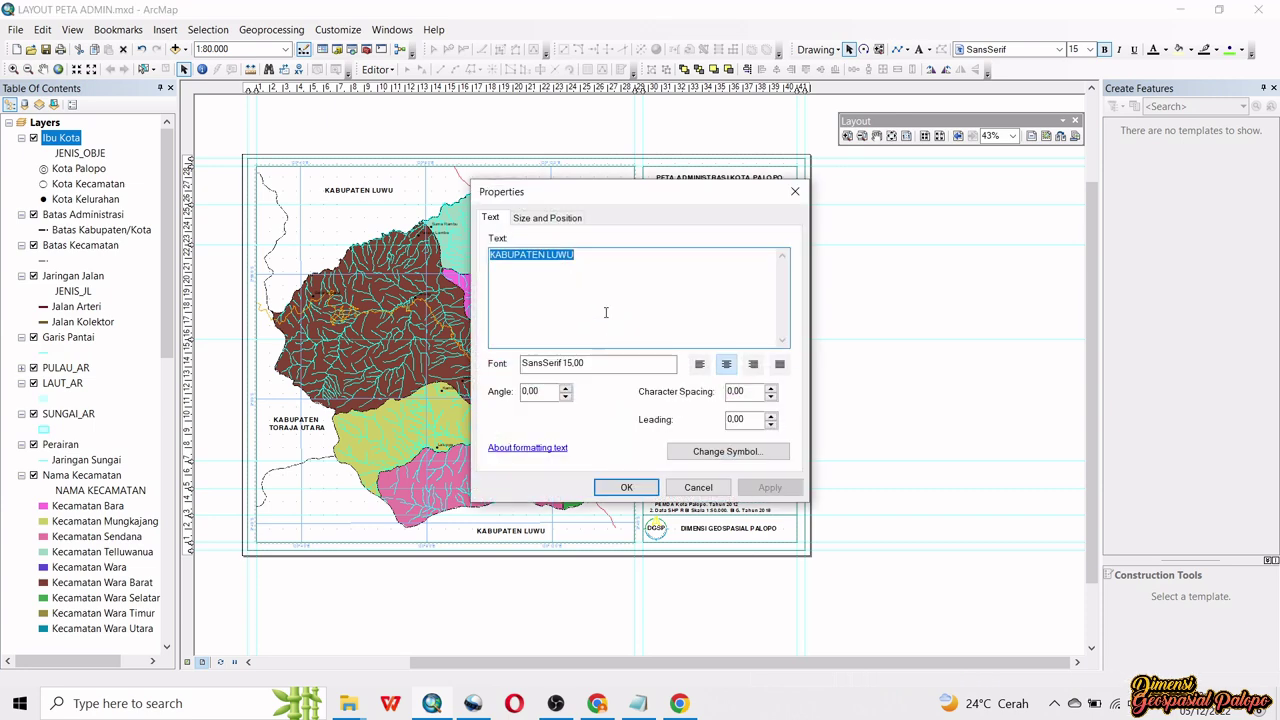
key(BackSpace)
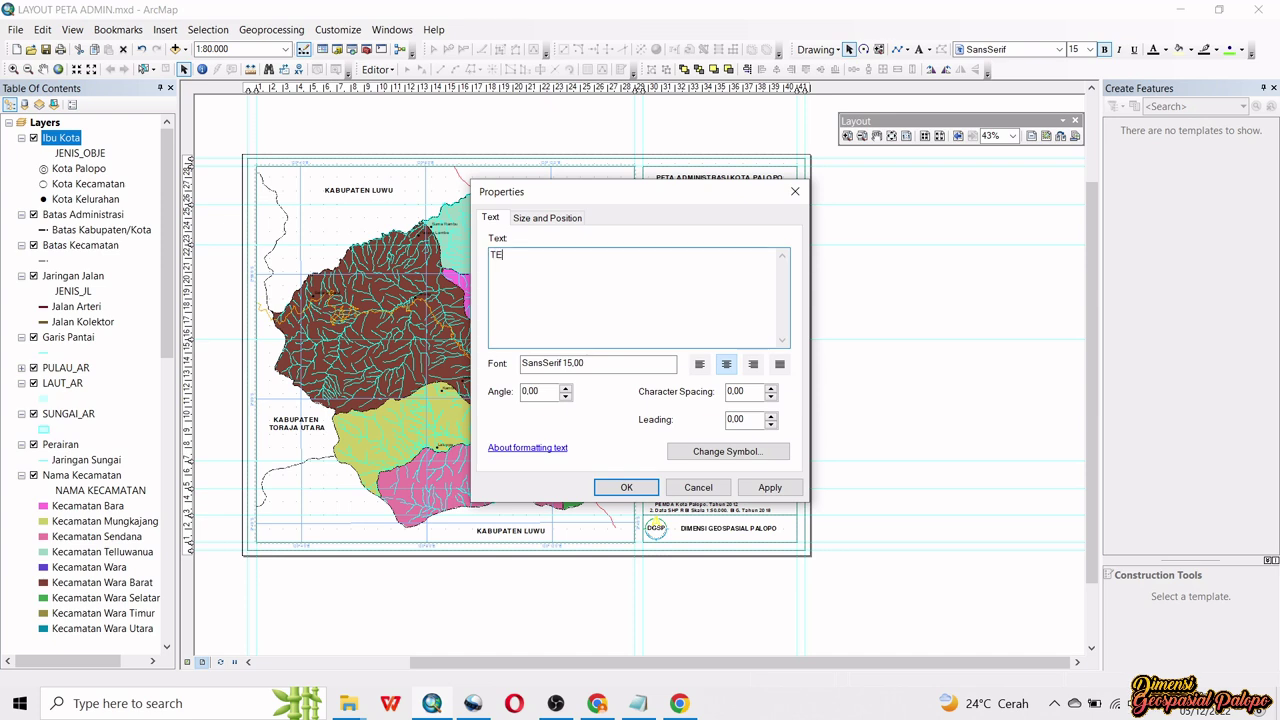
text(TELUK BONE)
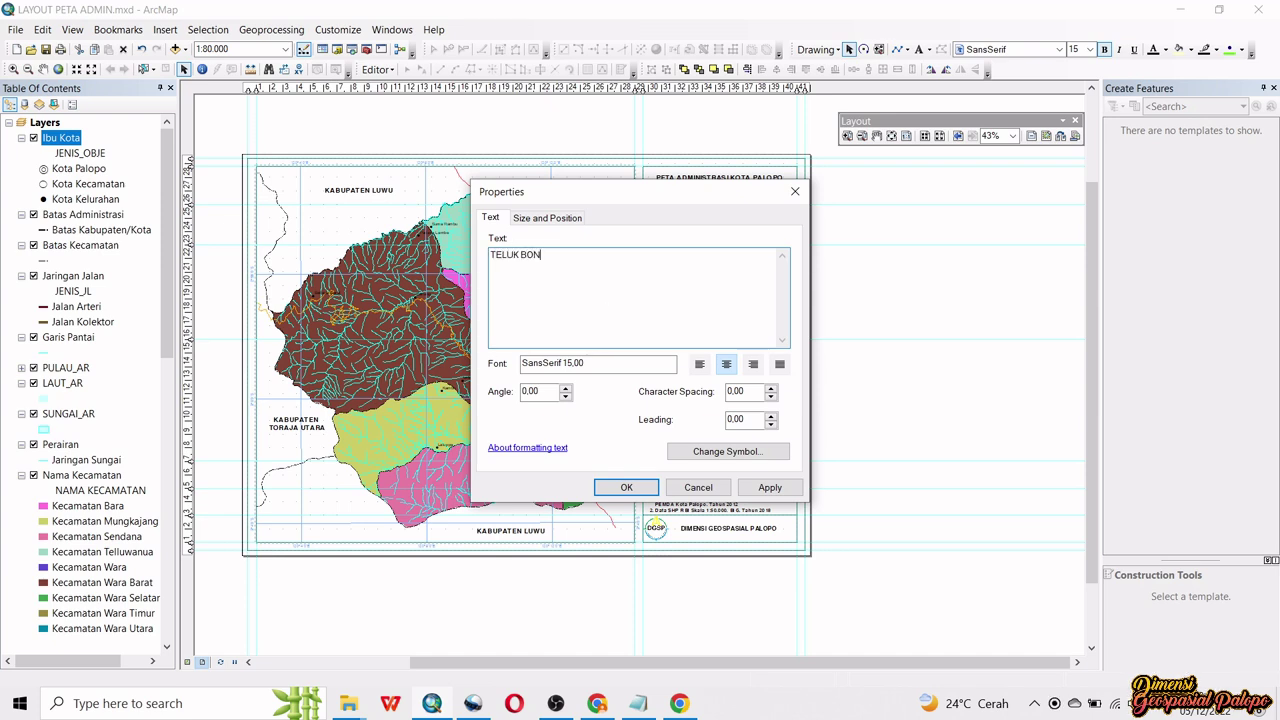
click(622, 488)
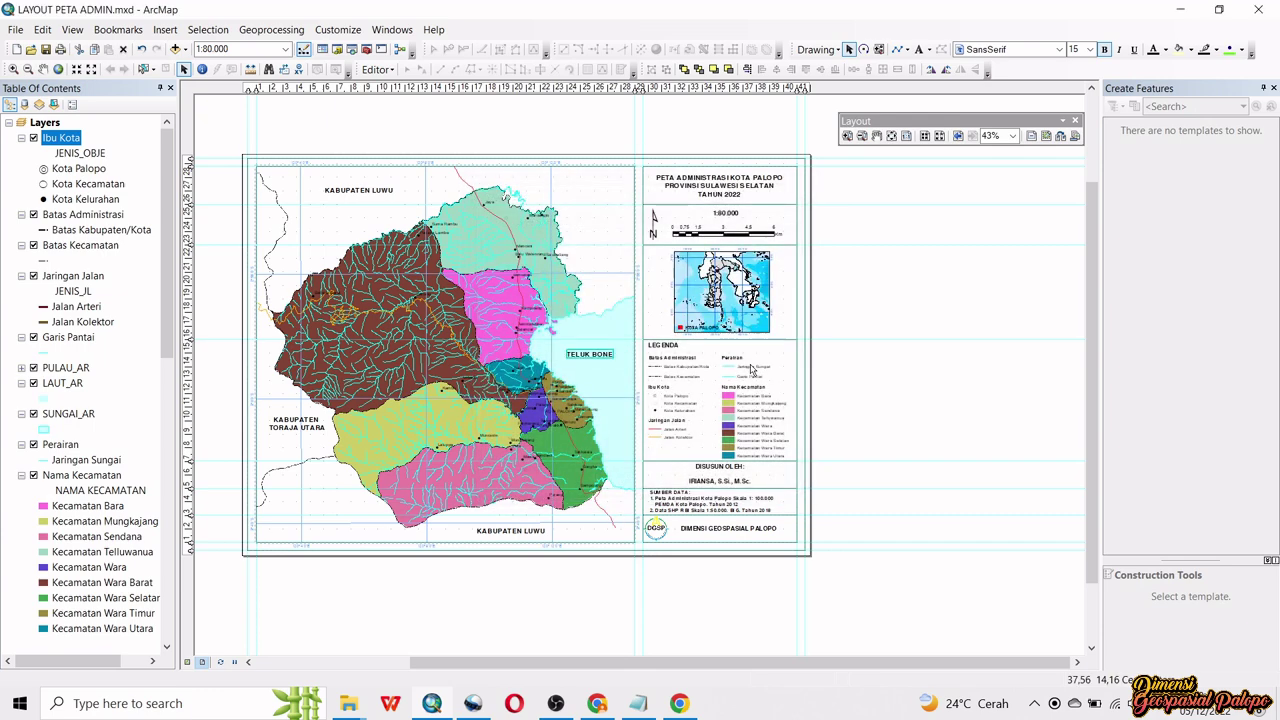
- Format the TELUK BONE label as italic cyan text, trying font size 20 before settling on 15, and deselect it
click(1118, 49)
click(1089, 49)
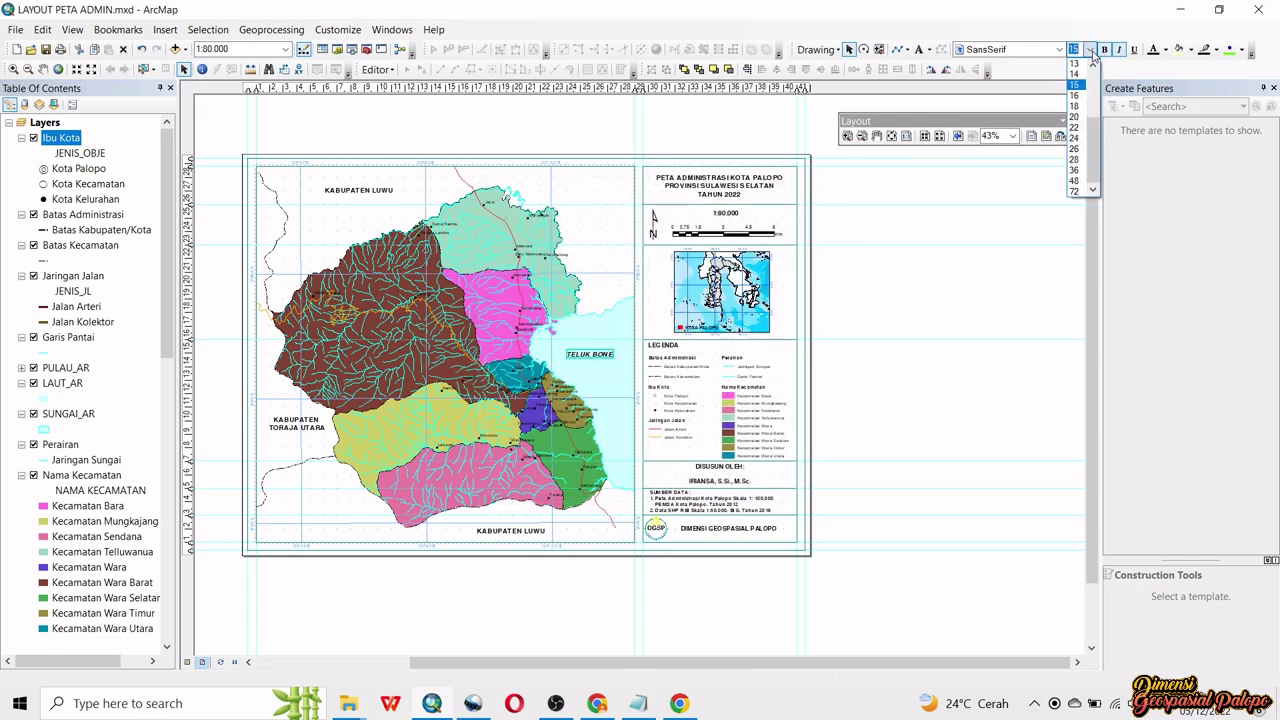
click(1075, 117)
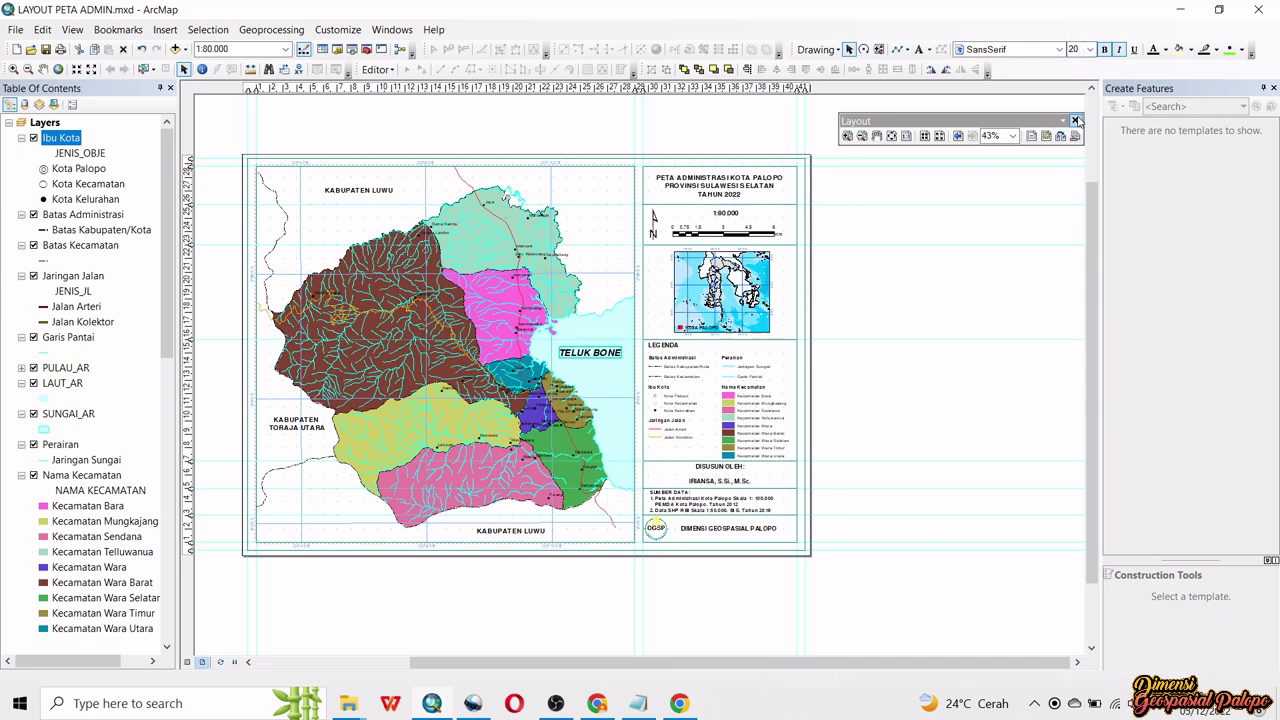
click(1165, 50)
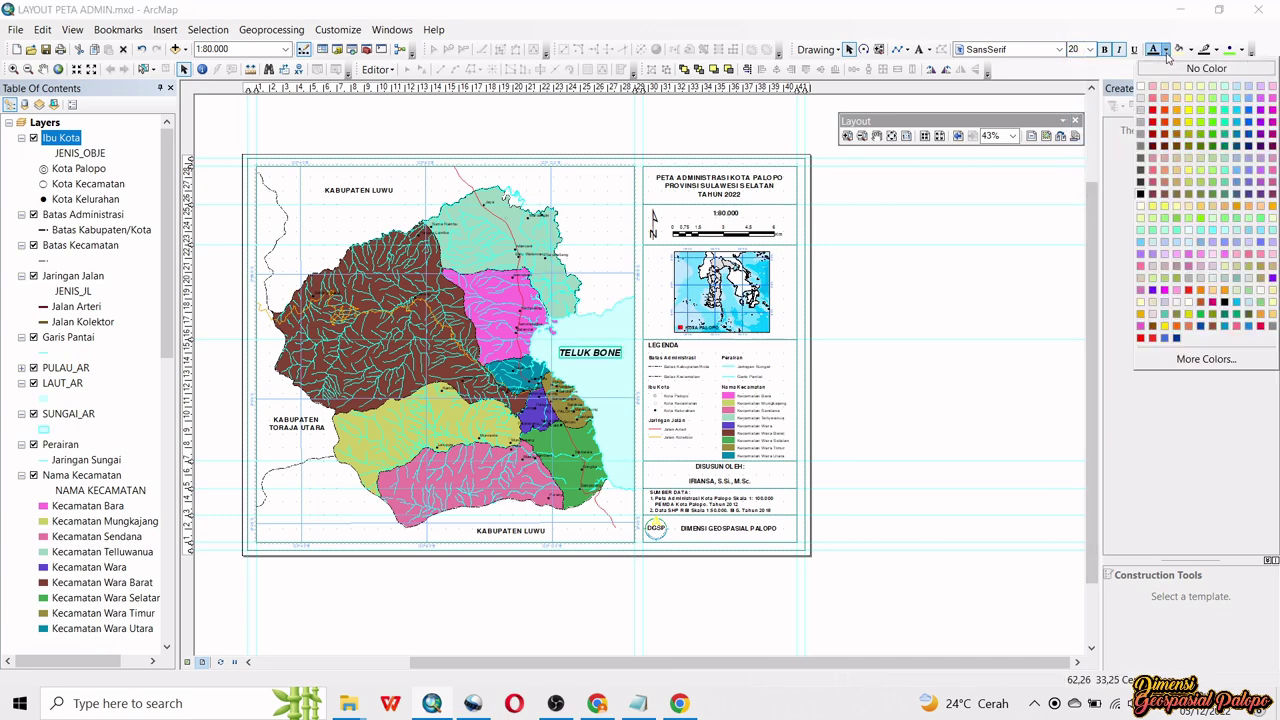
click(1237, 116)
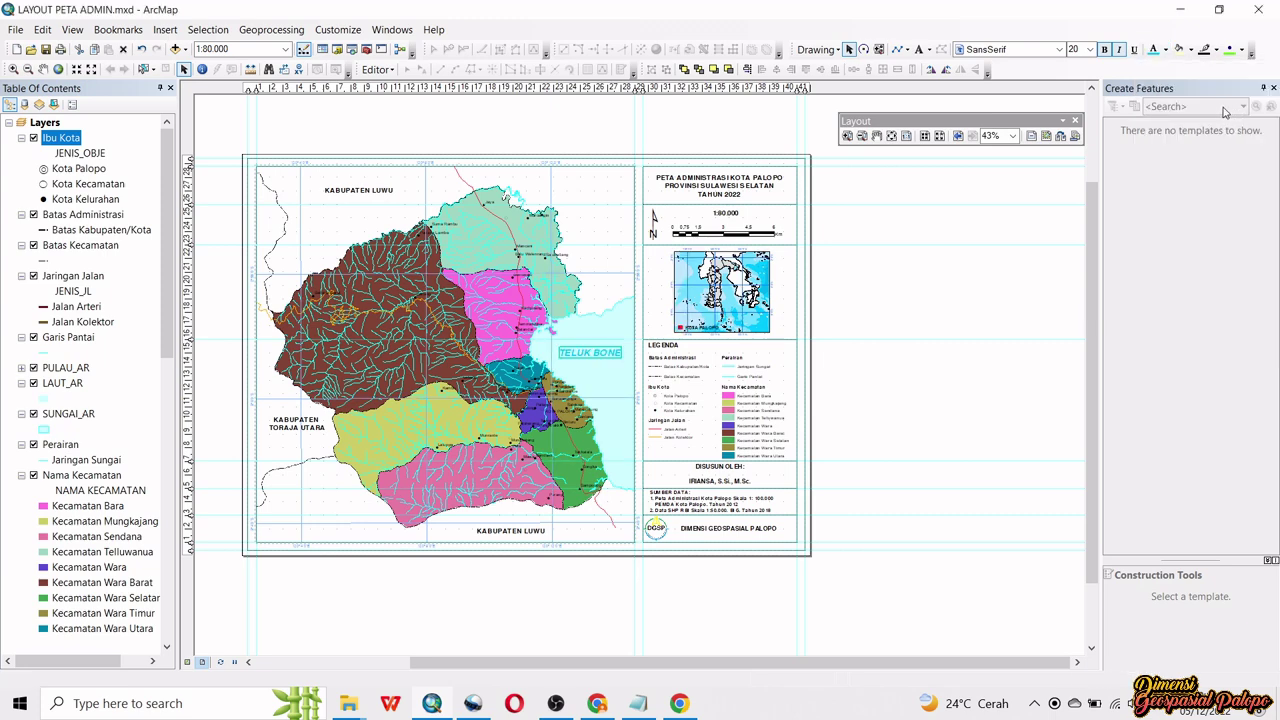
click(1091, 50)
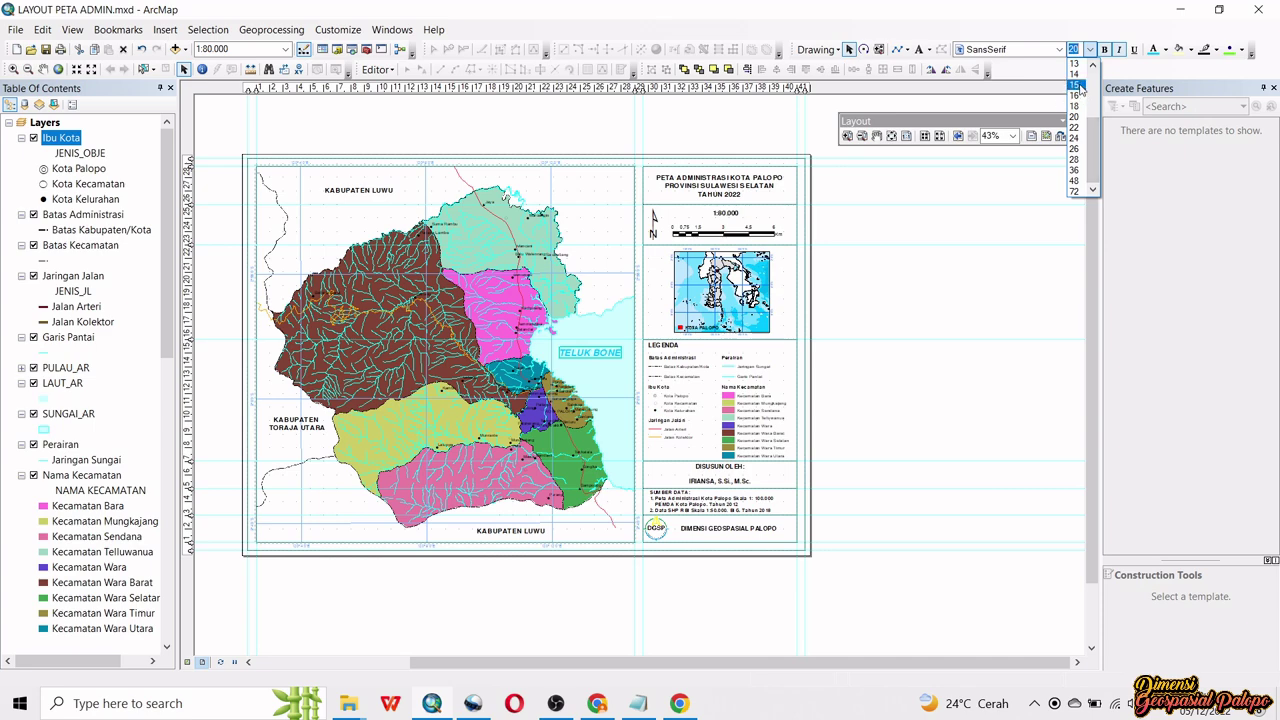
click(1080, 86)
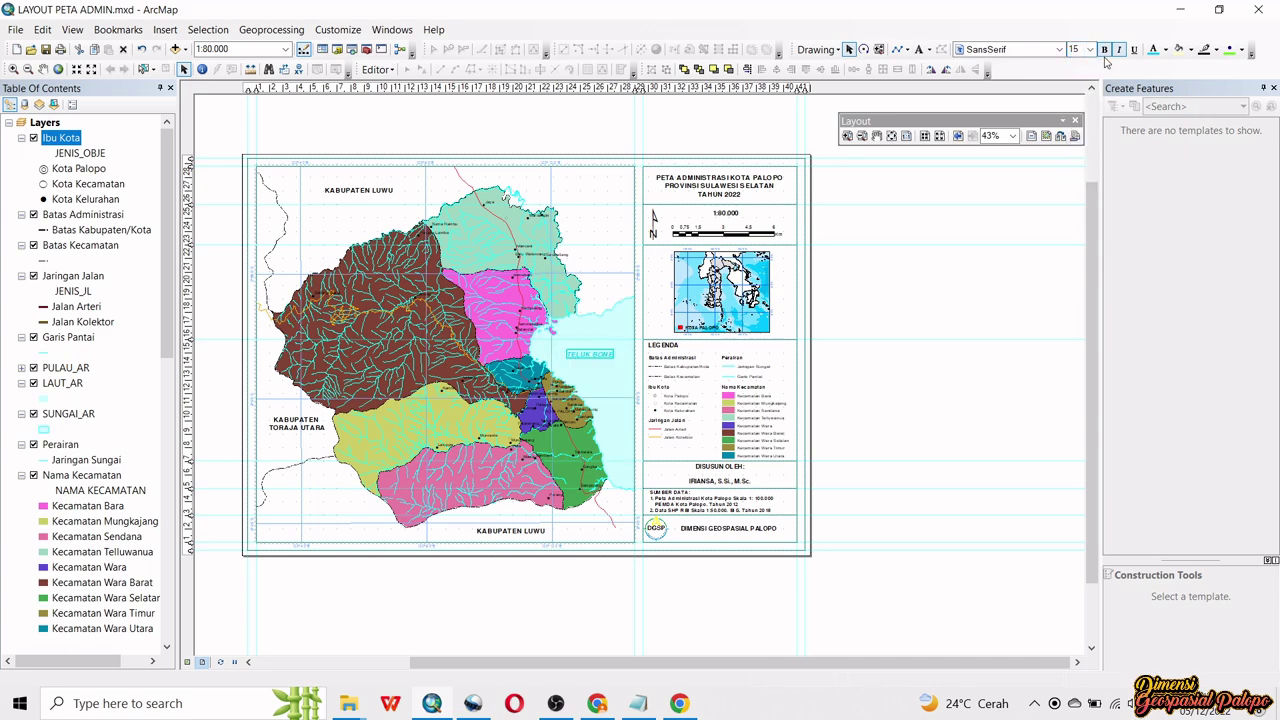
click(998, 198)
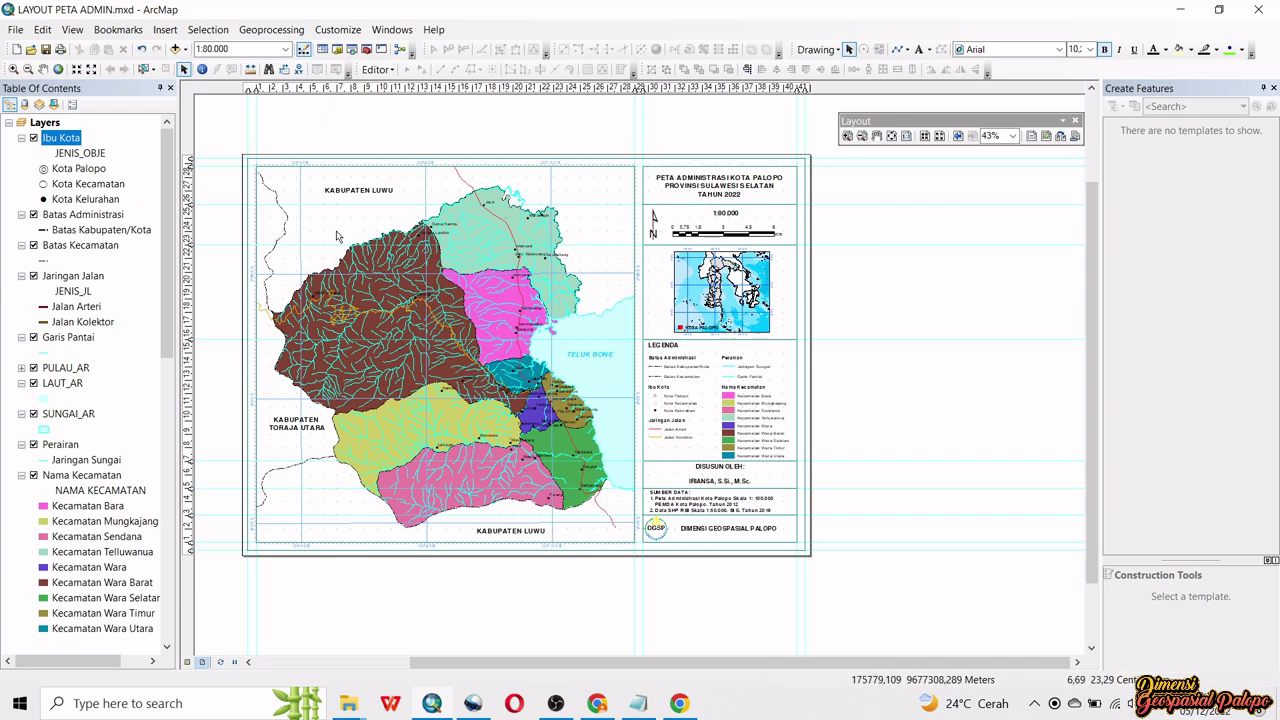
- Set the font size of both KABUPATEN LUWU labels and the KABUPATEN TORAJA UTARA label to 14, leaving nothing selected
click(359, 190)
shift+click(297, 423)
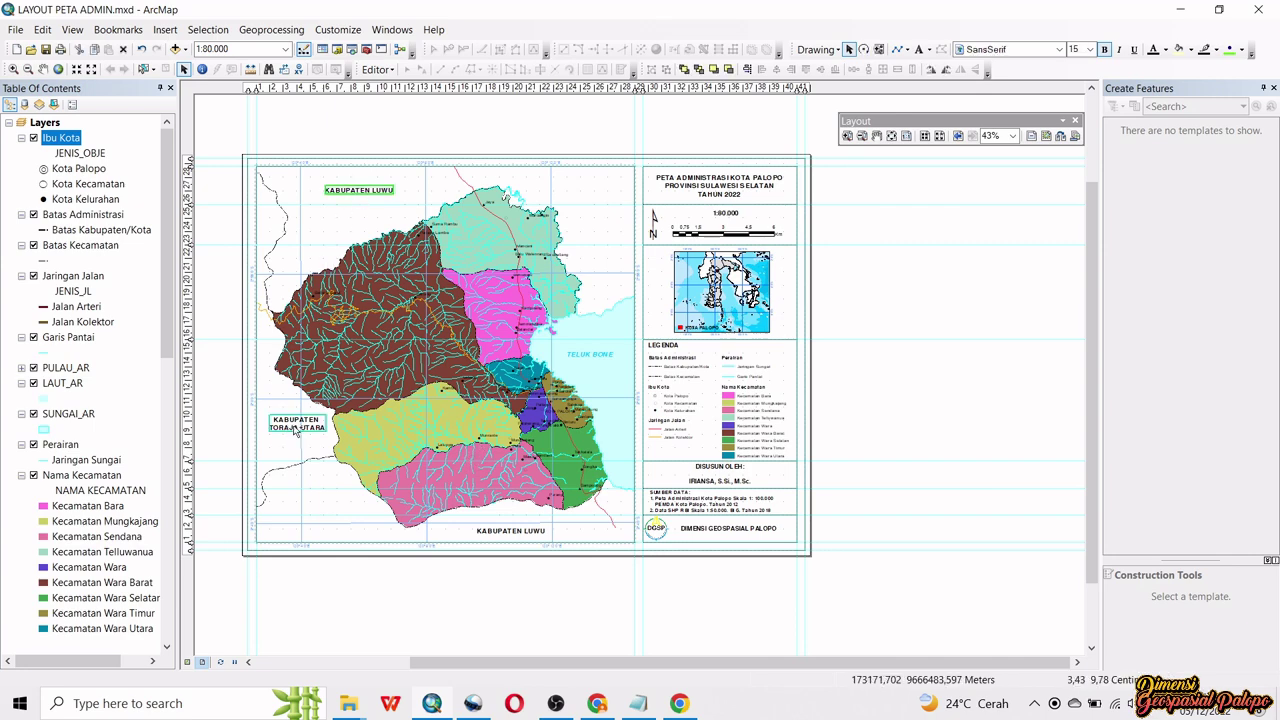
shift+click(515, 533)
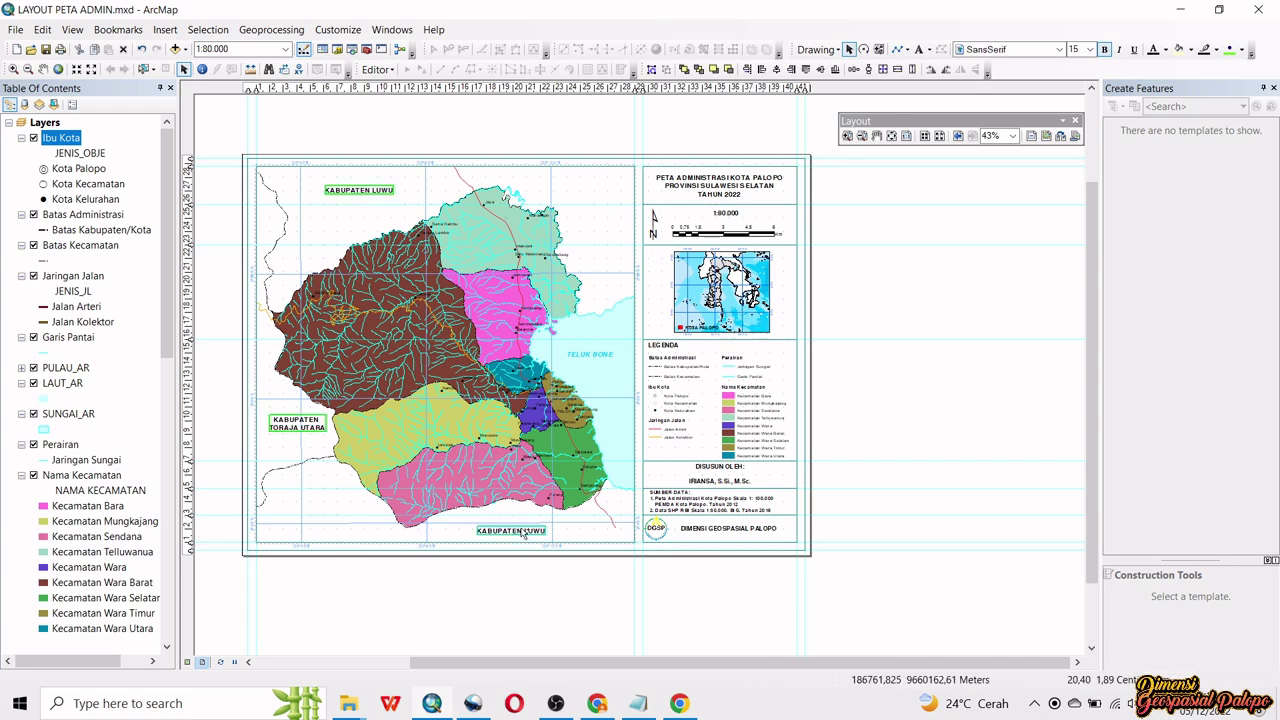
click(1082, 48)
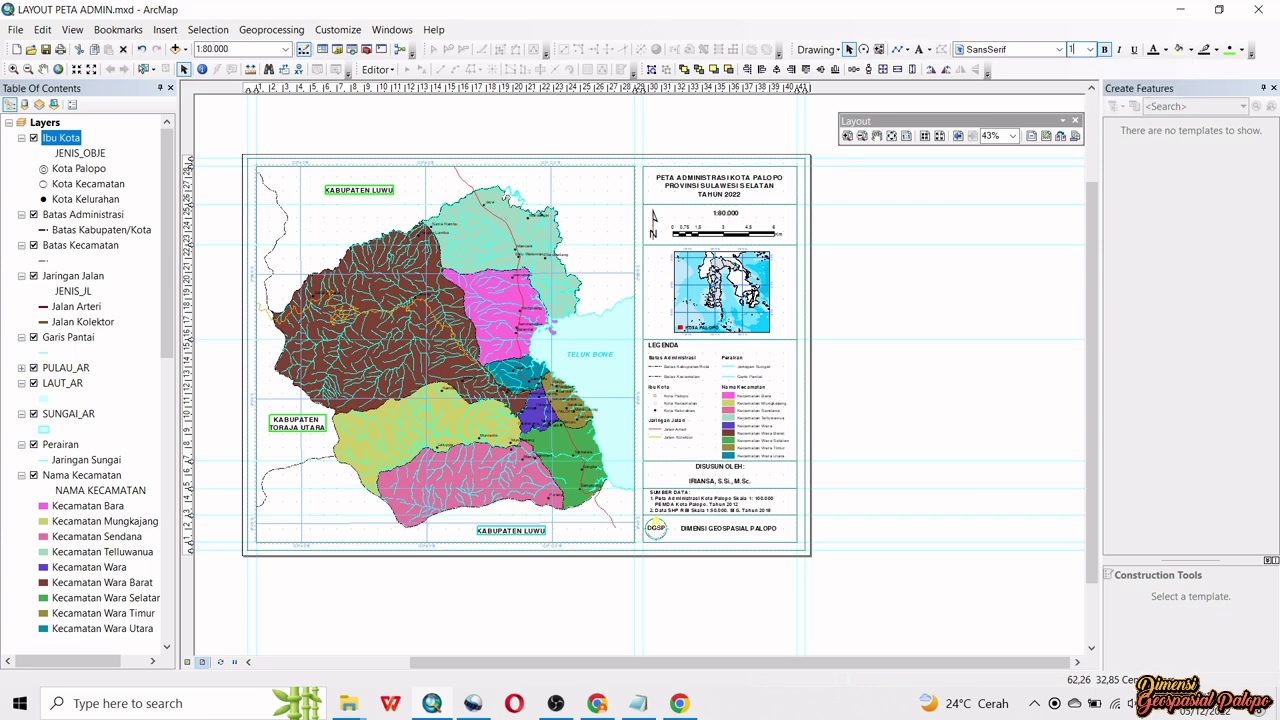
key(Return)
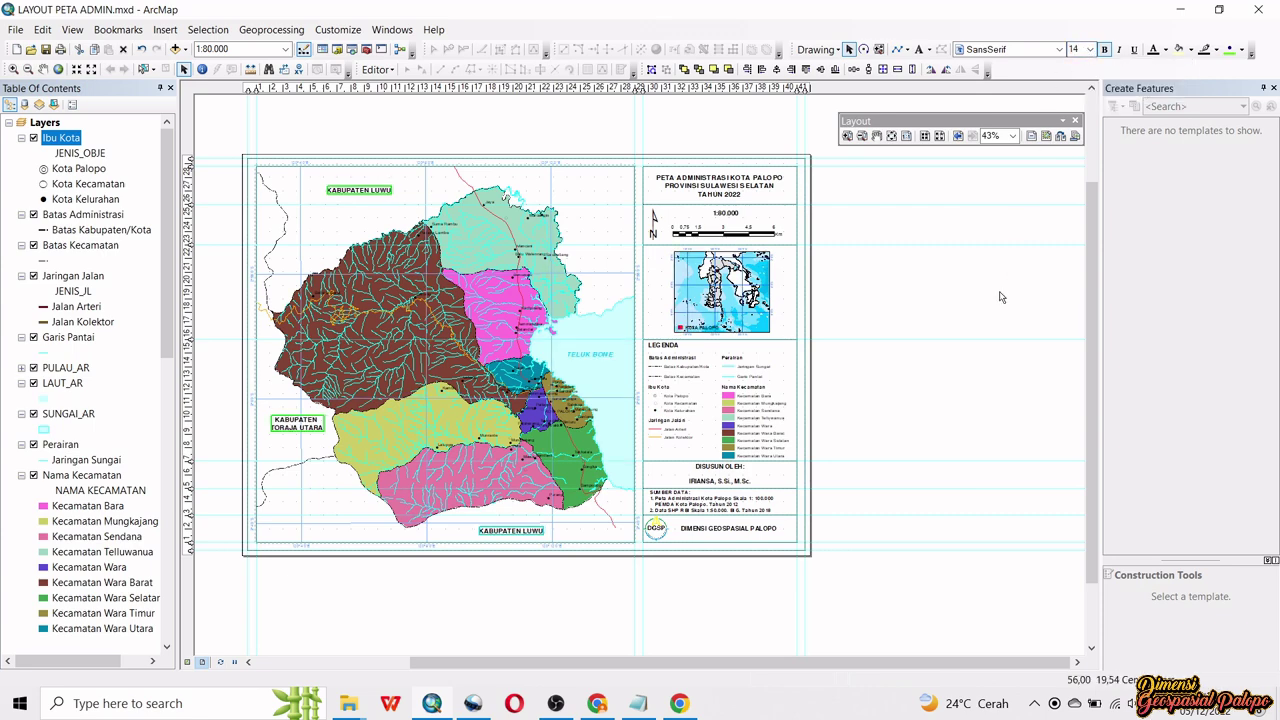
click(1000, 297)
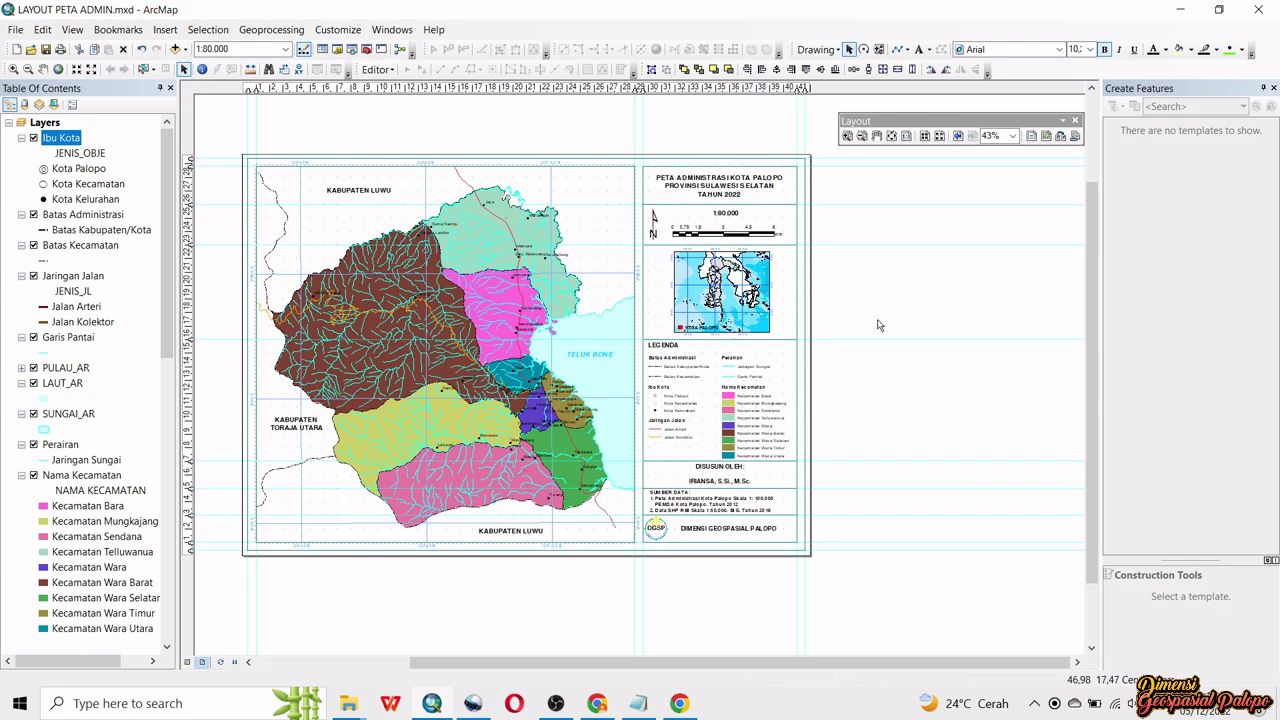
click(594, 358)
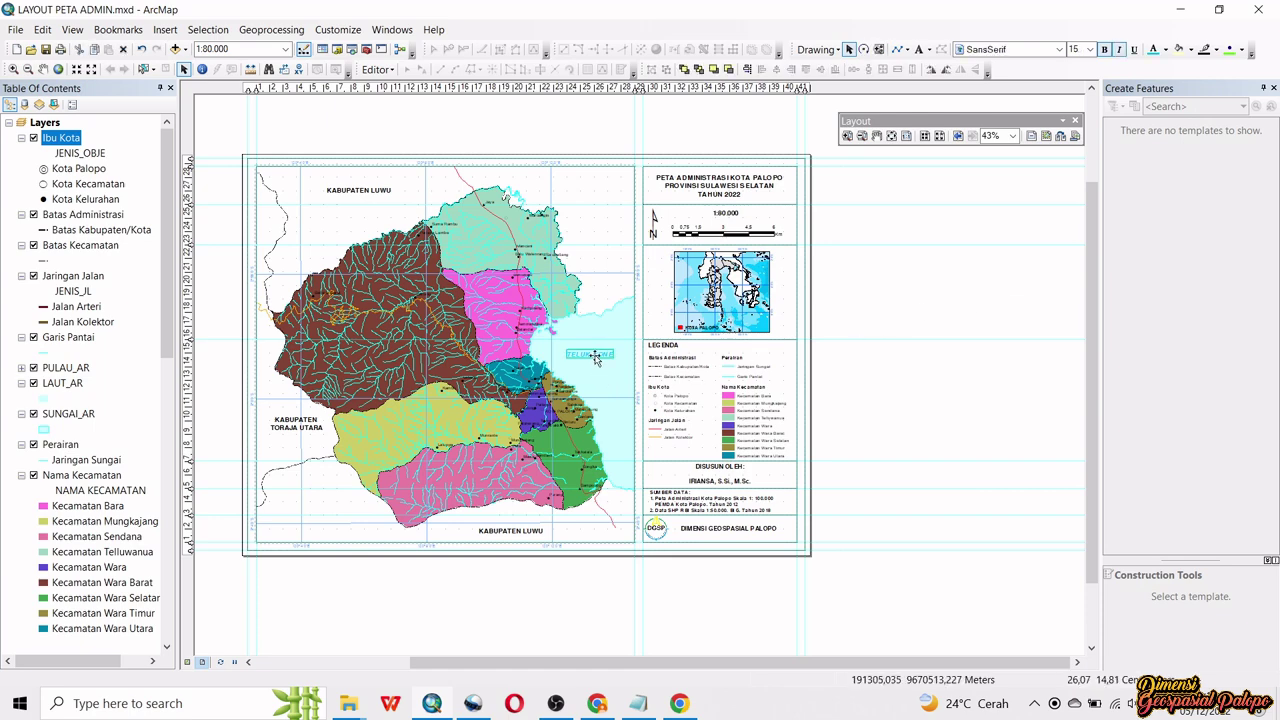
click(946, 377)
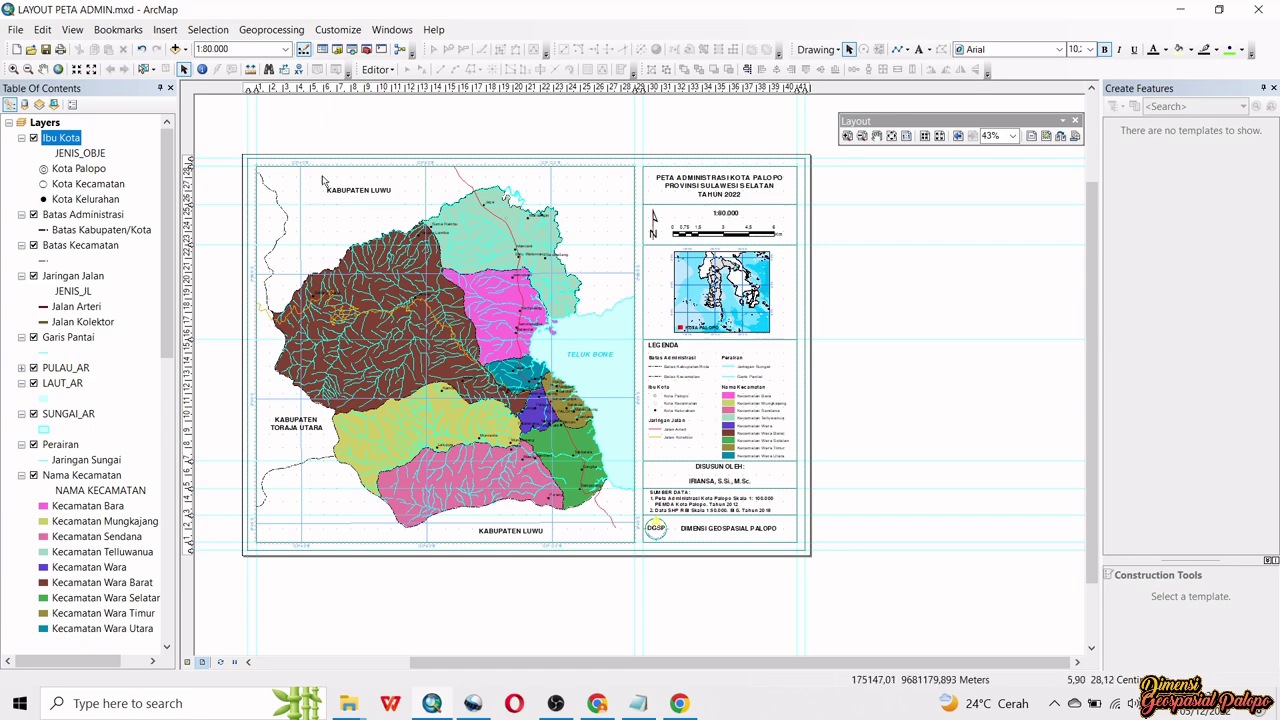
- Save the map document, check the full layout in print preview and close the preview
click(15, 29)
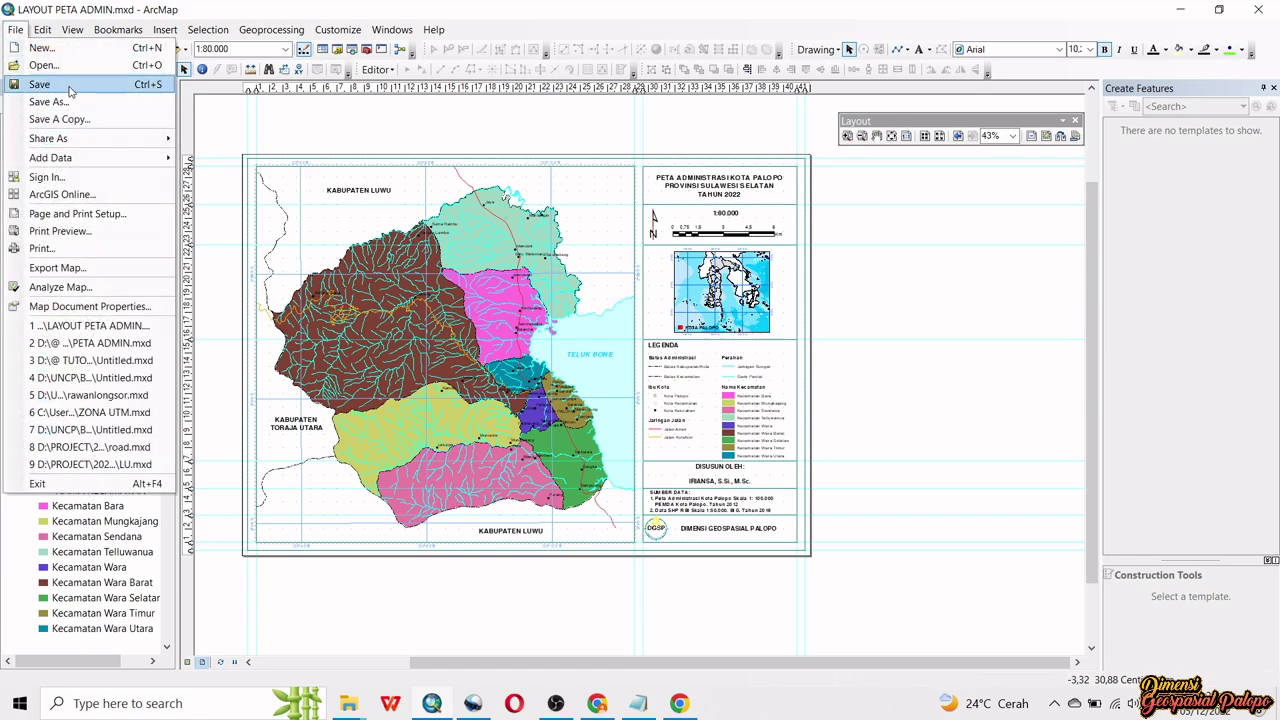
click(64, 88)
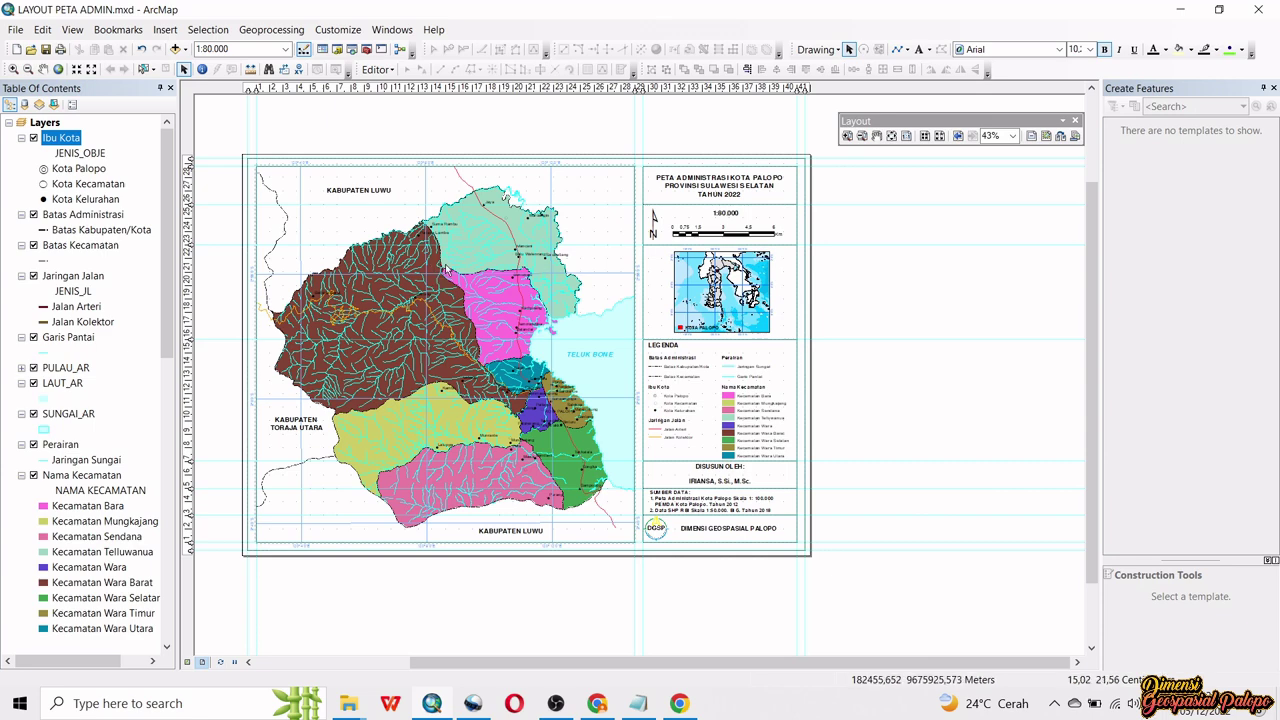
click(16, 30)
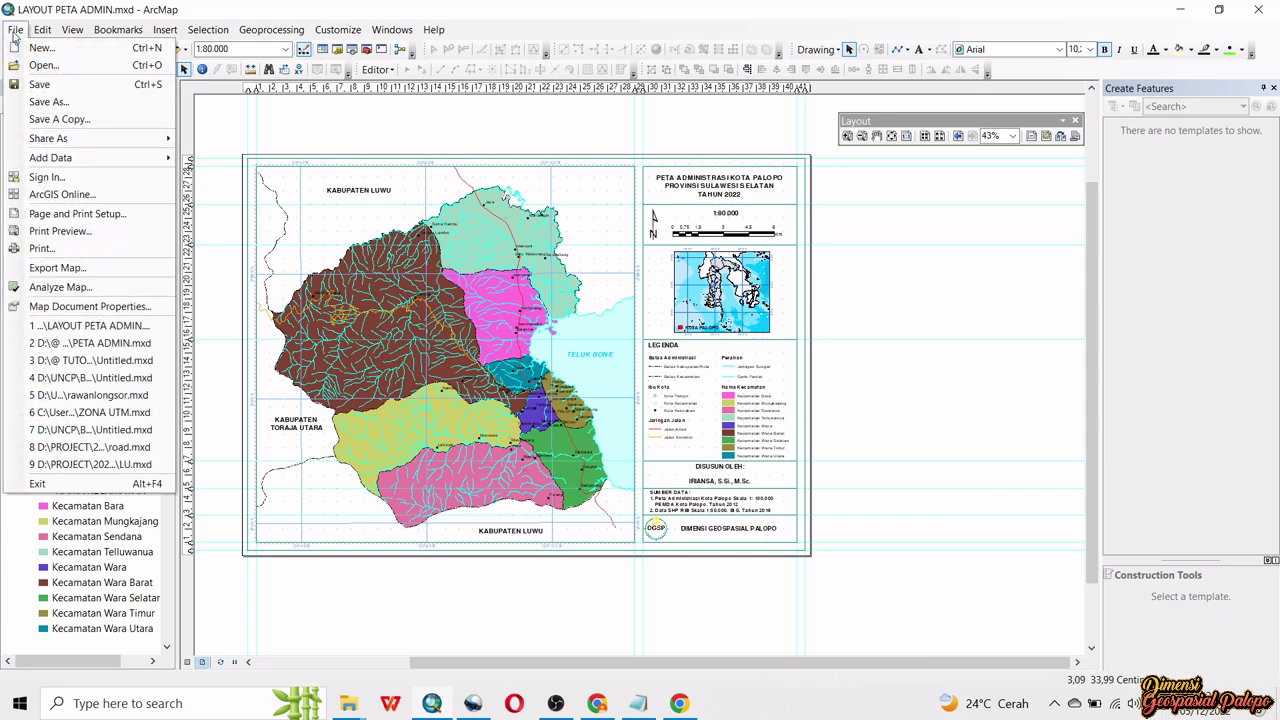
click(60, 231)
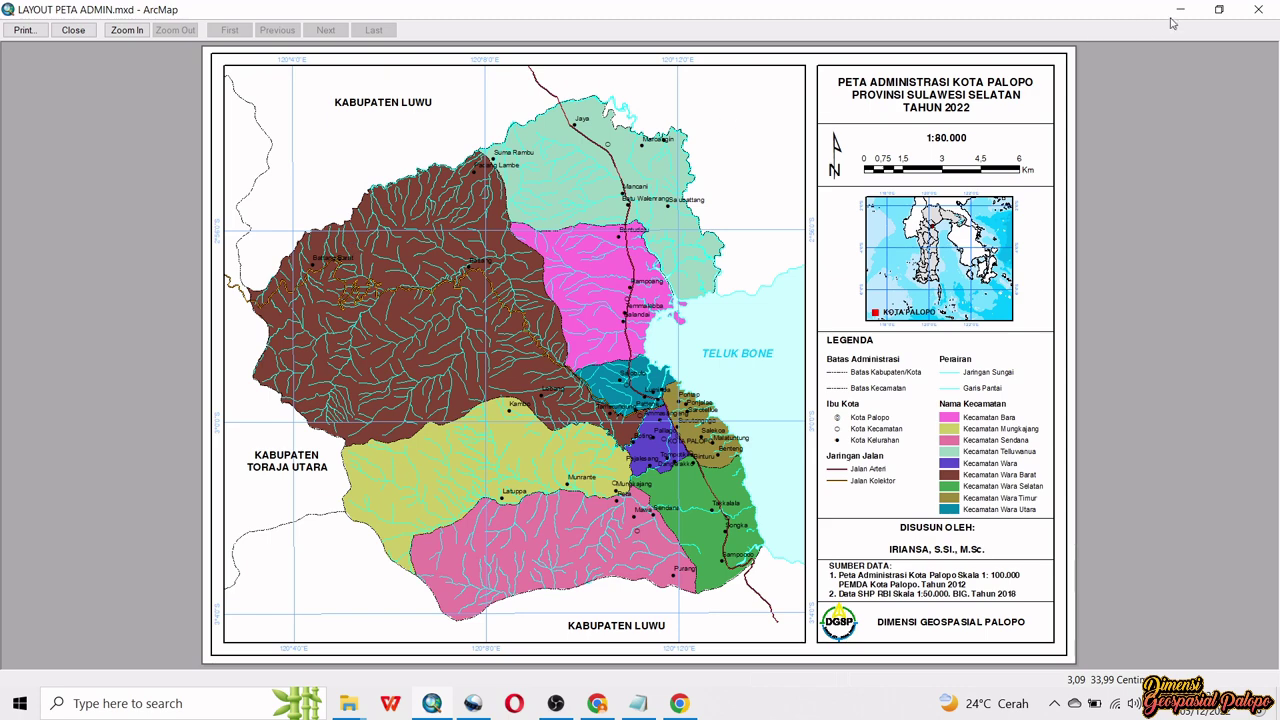
click(1256, 11)
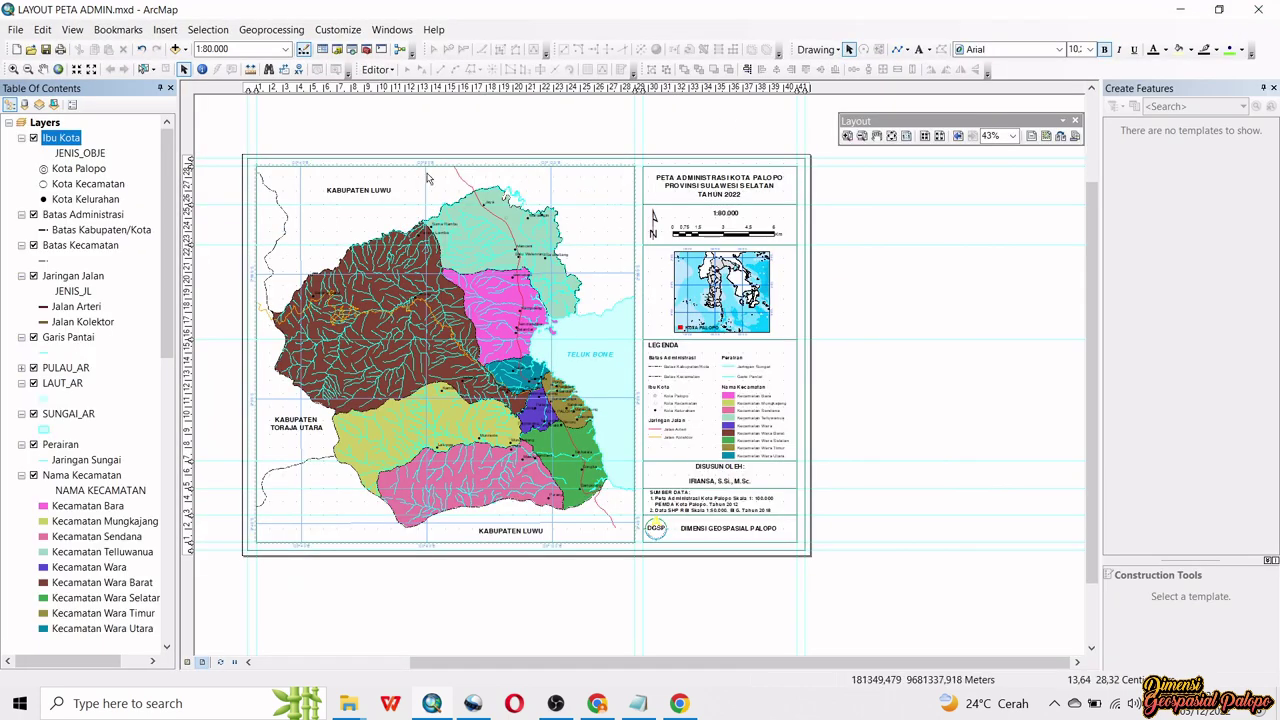
- Export the map layout to the PALOPO_SHP folder as a JPEG named PETA ADMIN PALOPO at 250 dpi
drag(423, 163, 491, 137)
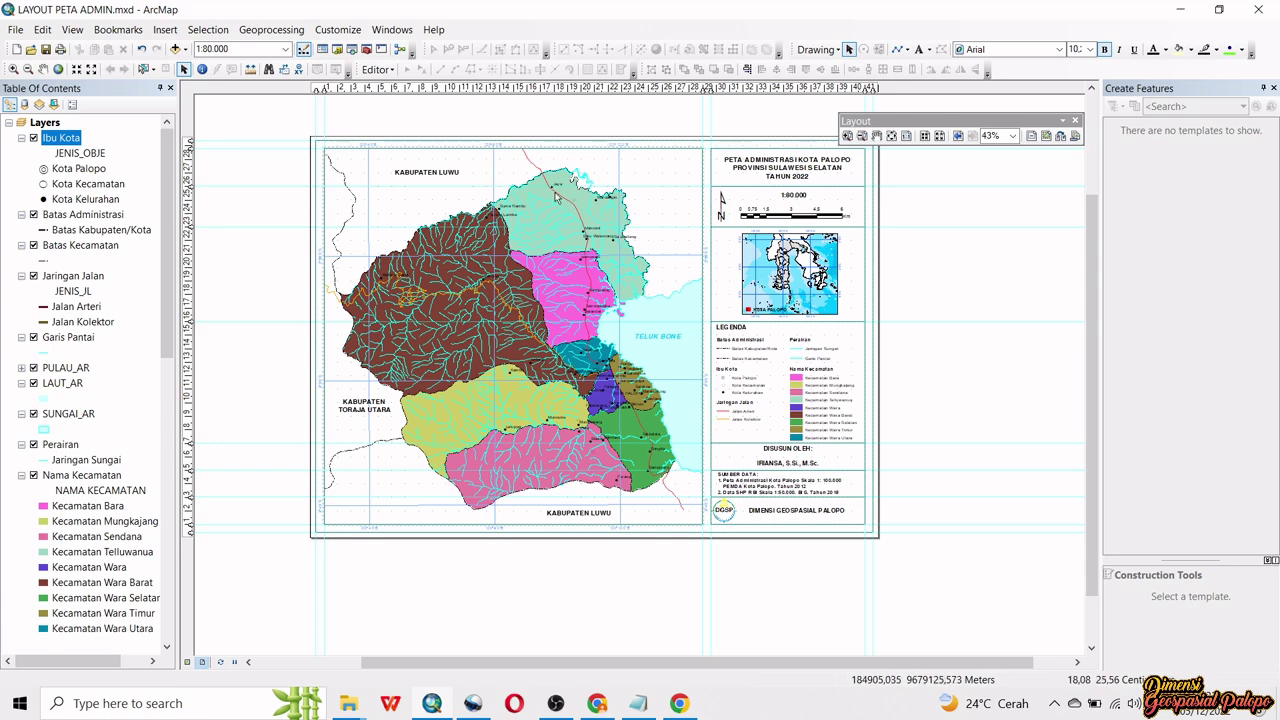
click(16, 31)
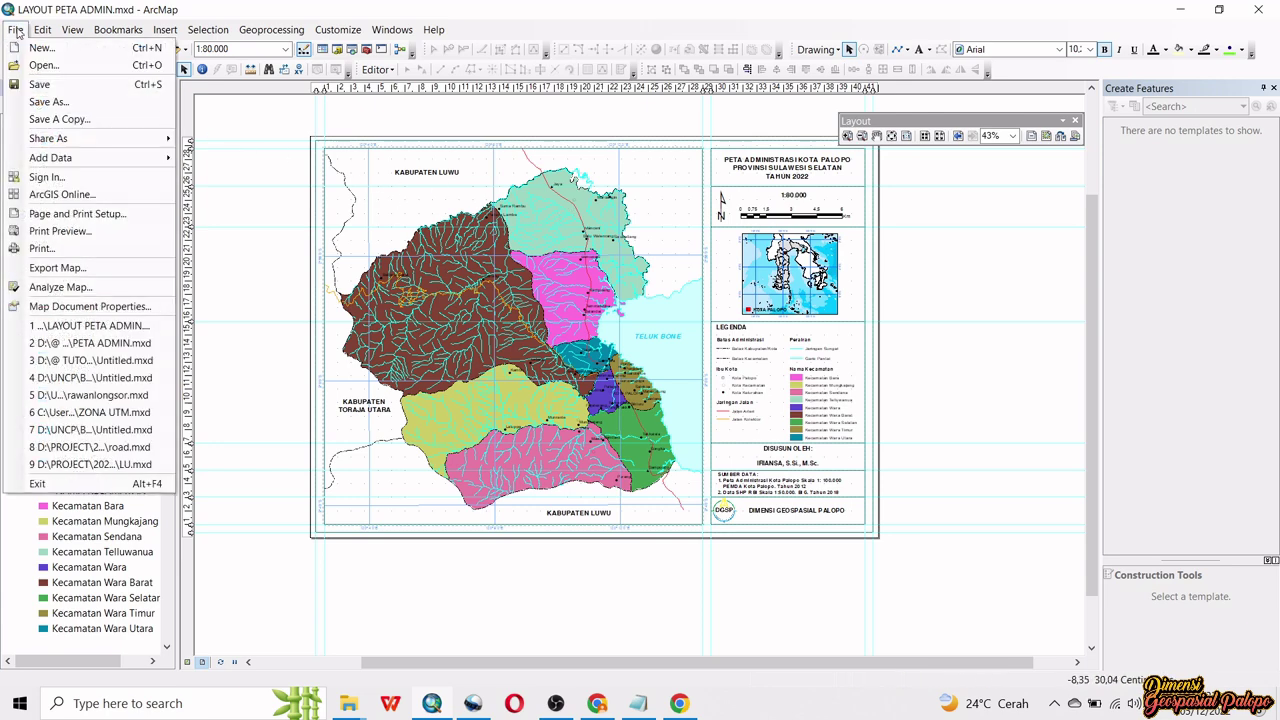
click(88, 268)
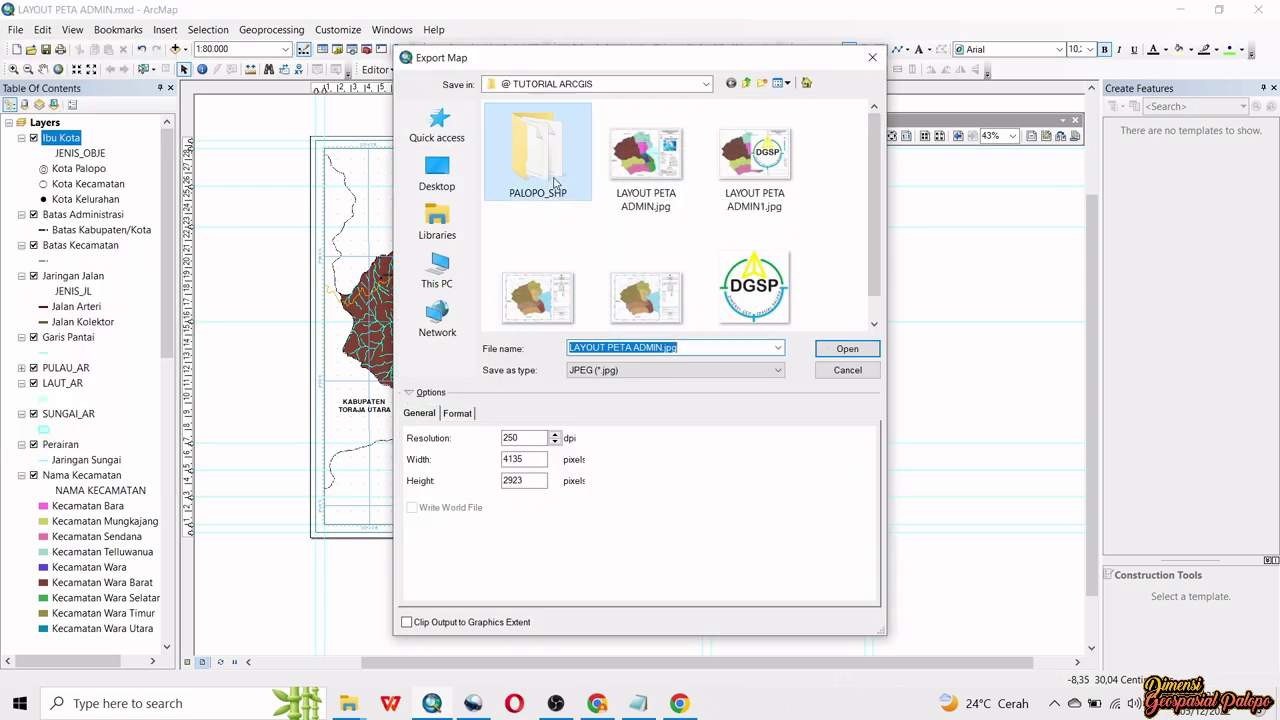
double_click(555, 183)
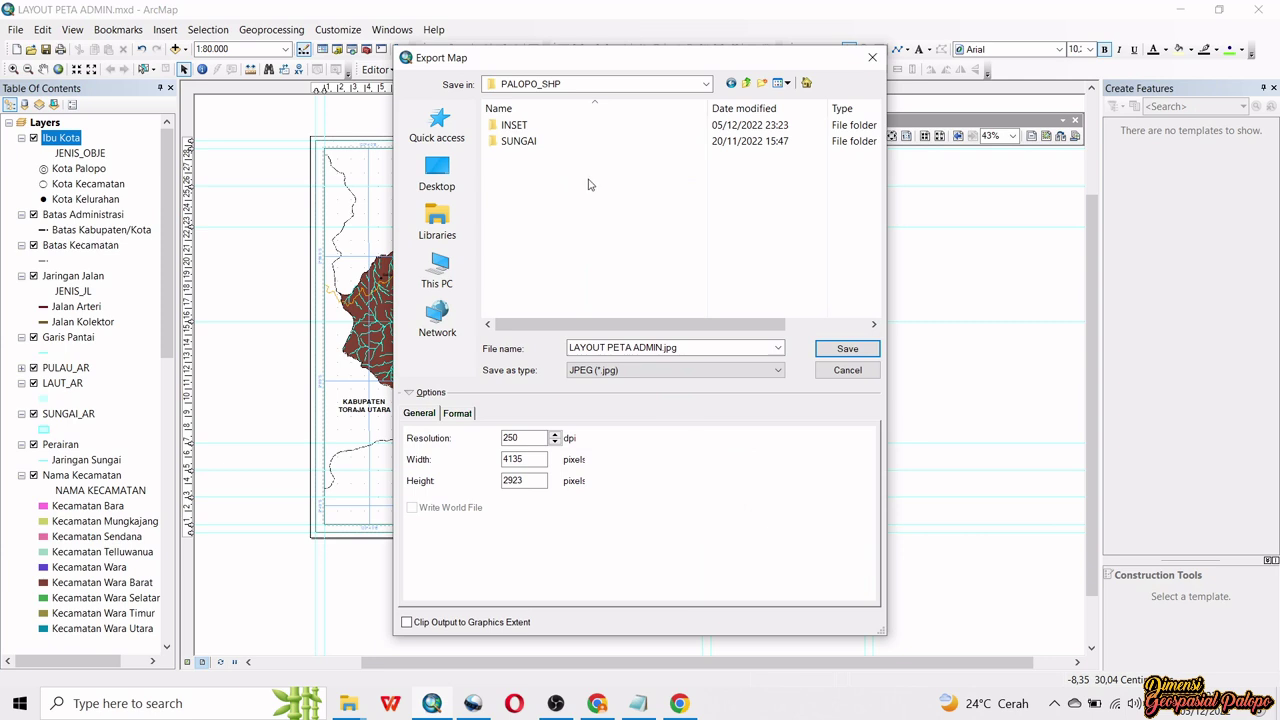
drag(678, 348, 633, 348)
drag(712, 350, 507, 331)
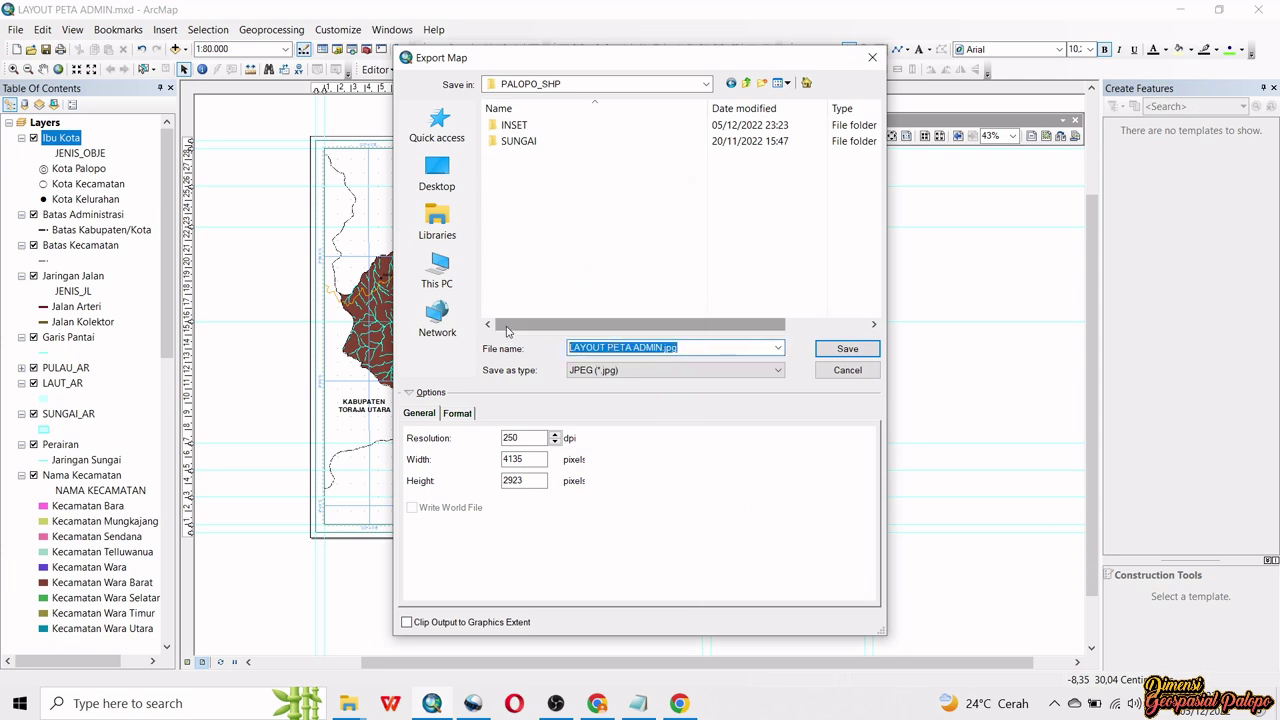
text(PETA ADM)
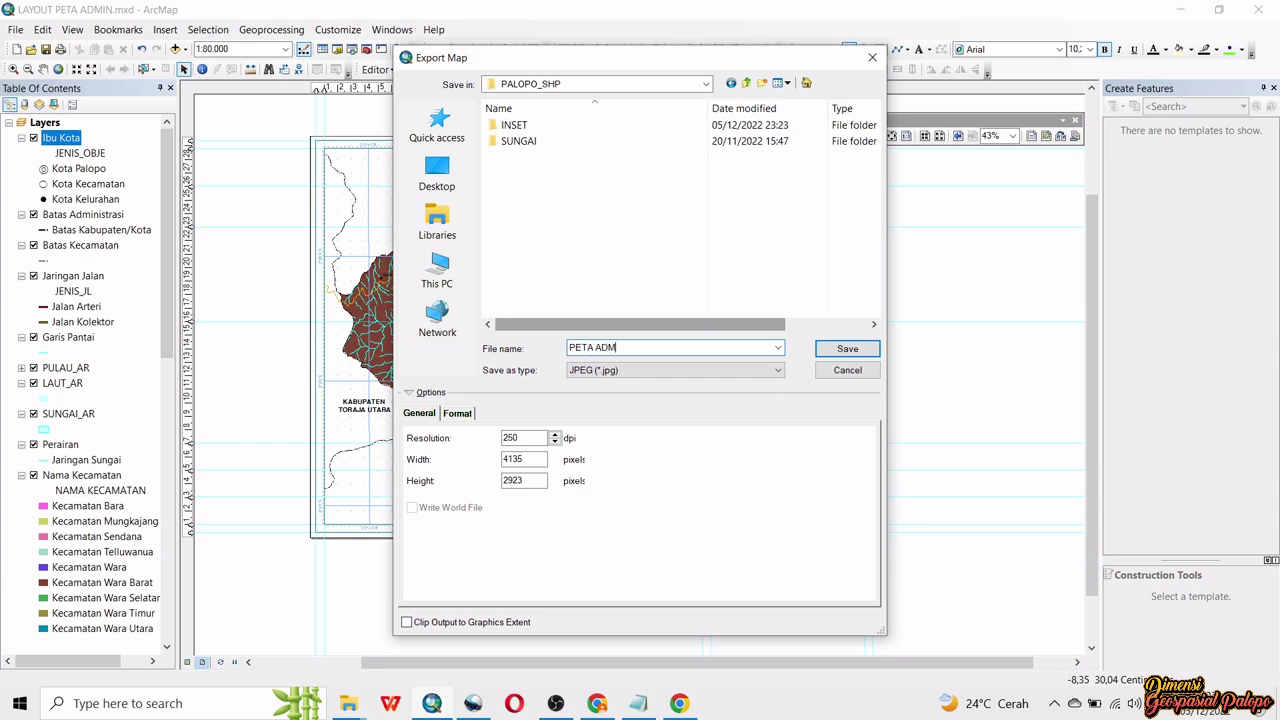
text(IN PALOPO)
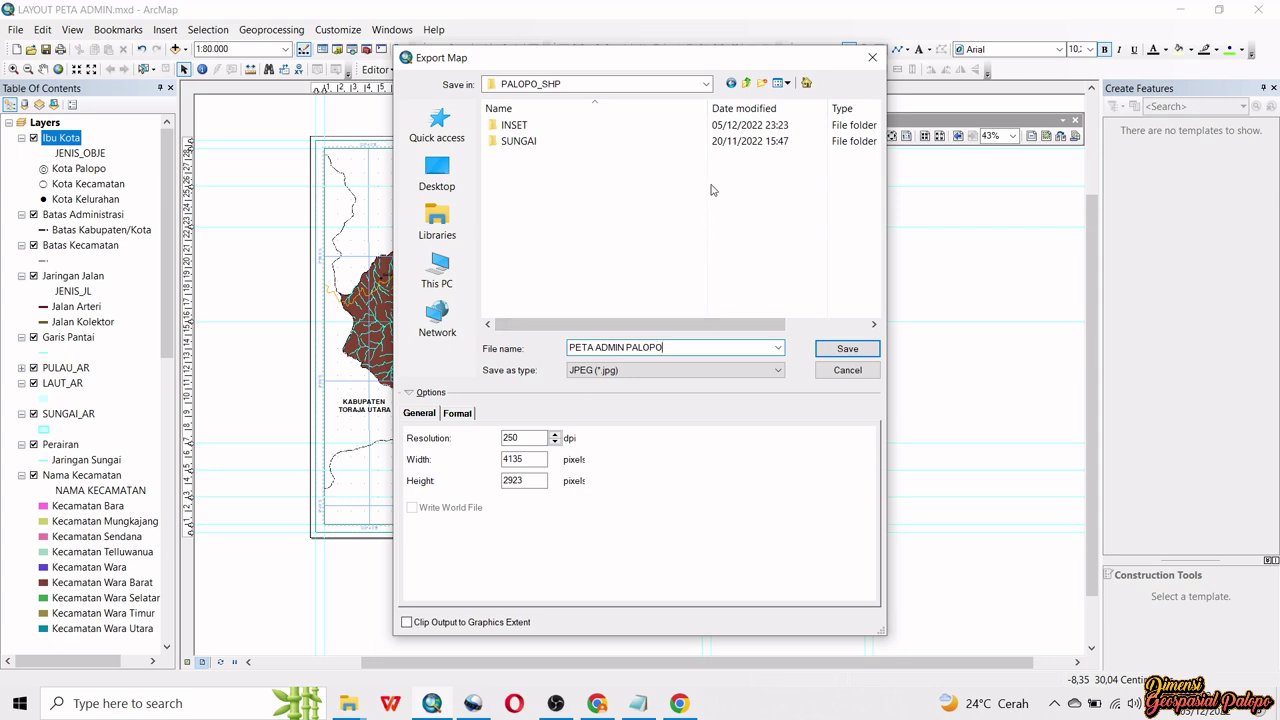
click(667, 375)
click(603, 375)
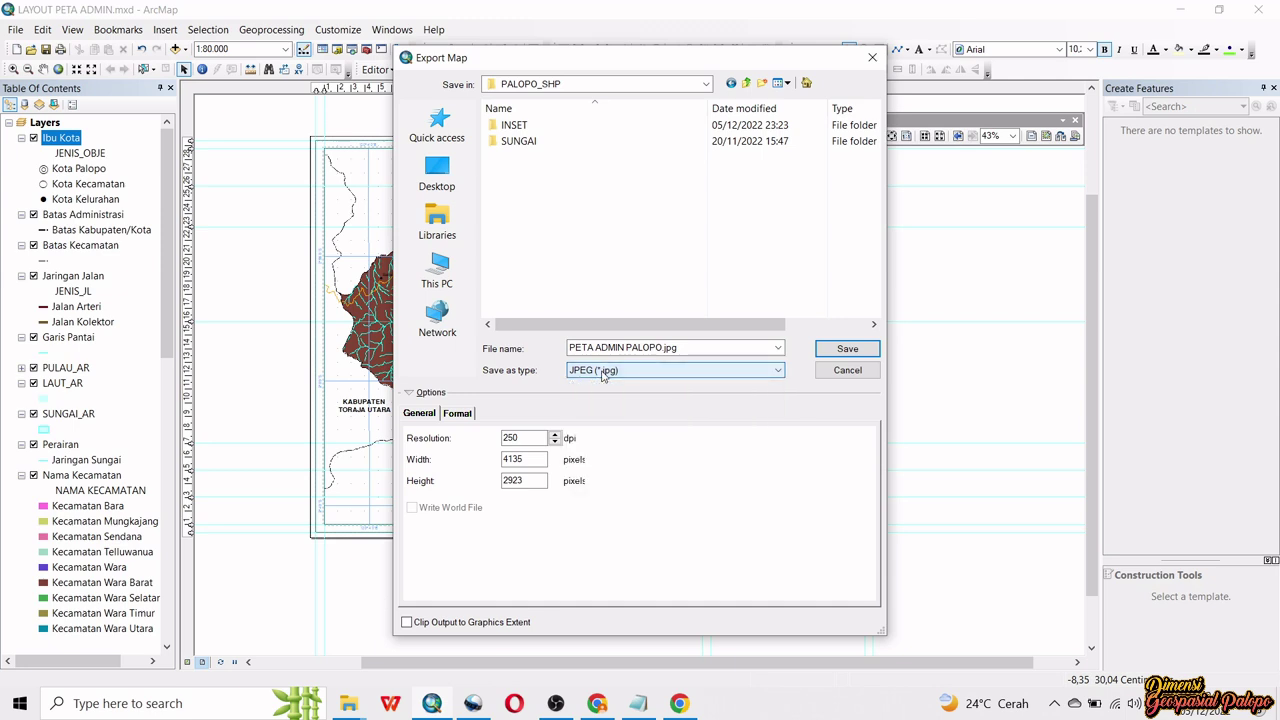
double_click(524, 438)
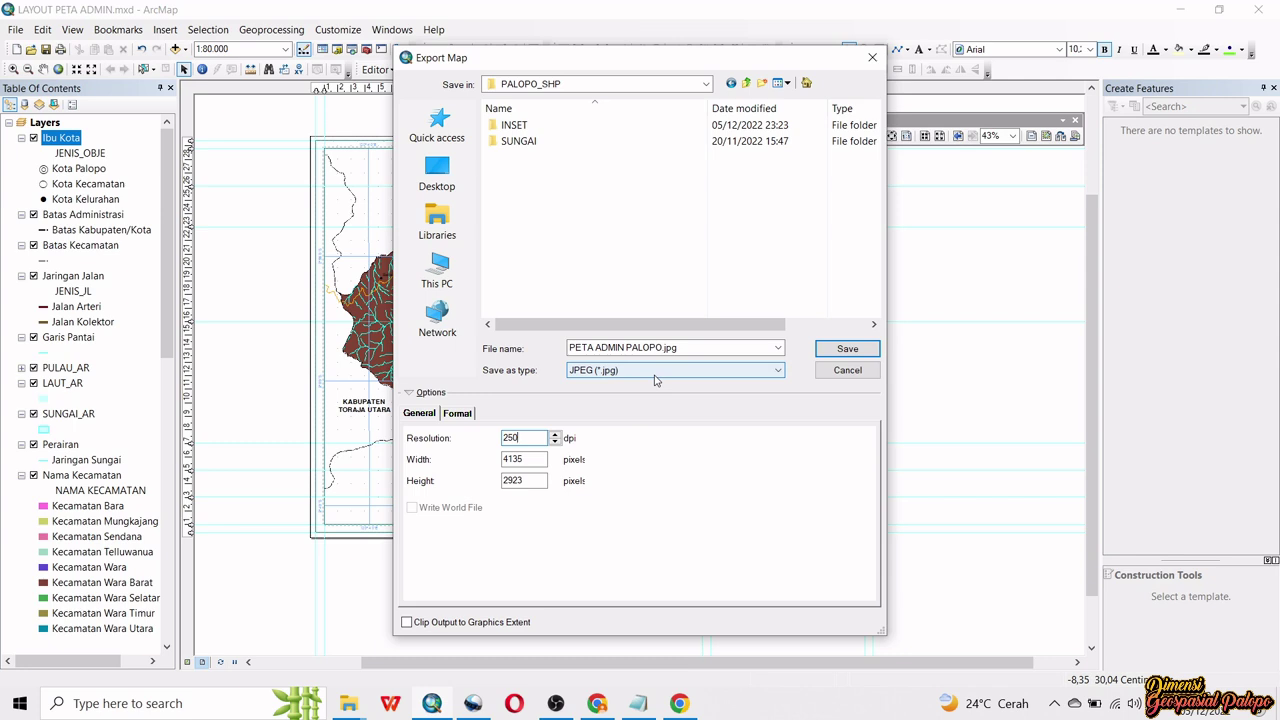
click(860, 352)
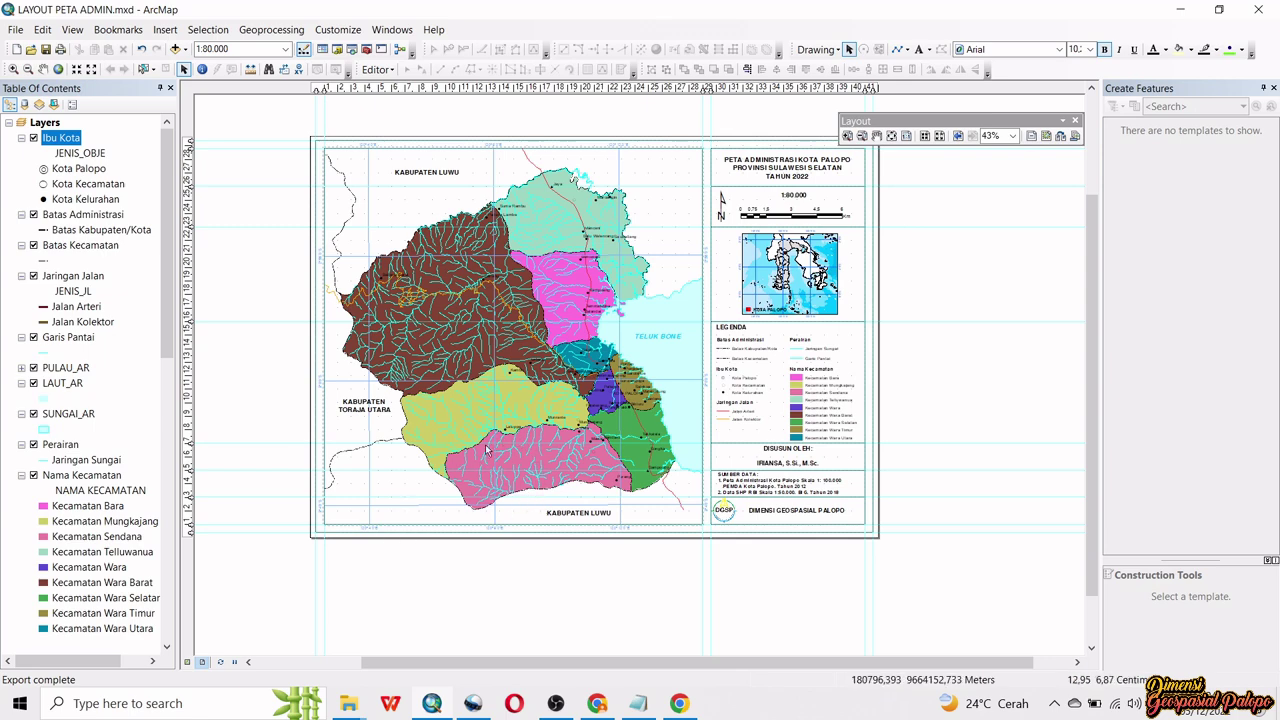
- Switch to the @ TUTORIAL ARCGIS window in File Explorer and open its PALOPO_SHP folder
click(348, 705)
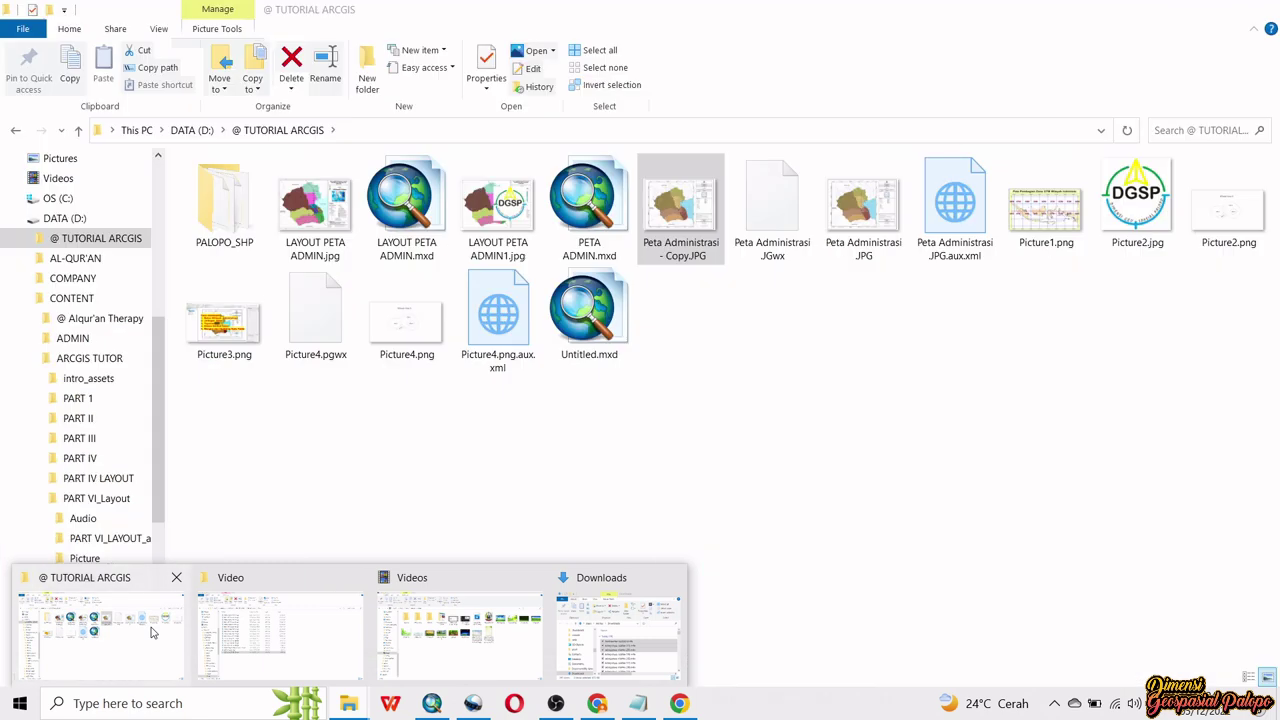
click(152, 632)
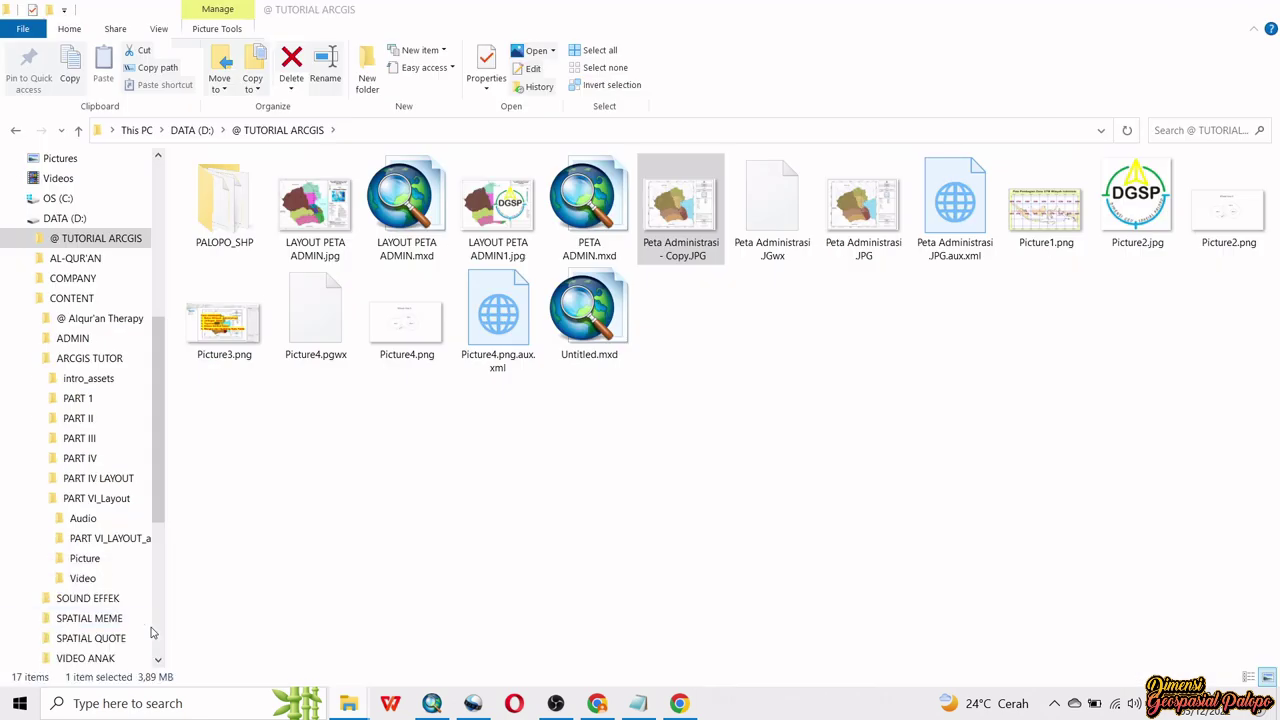
double_click(245, 222)
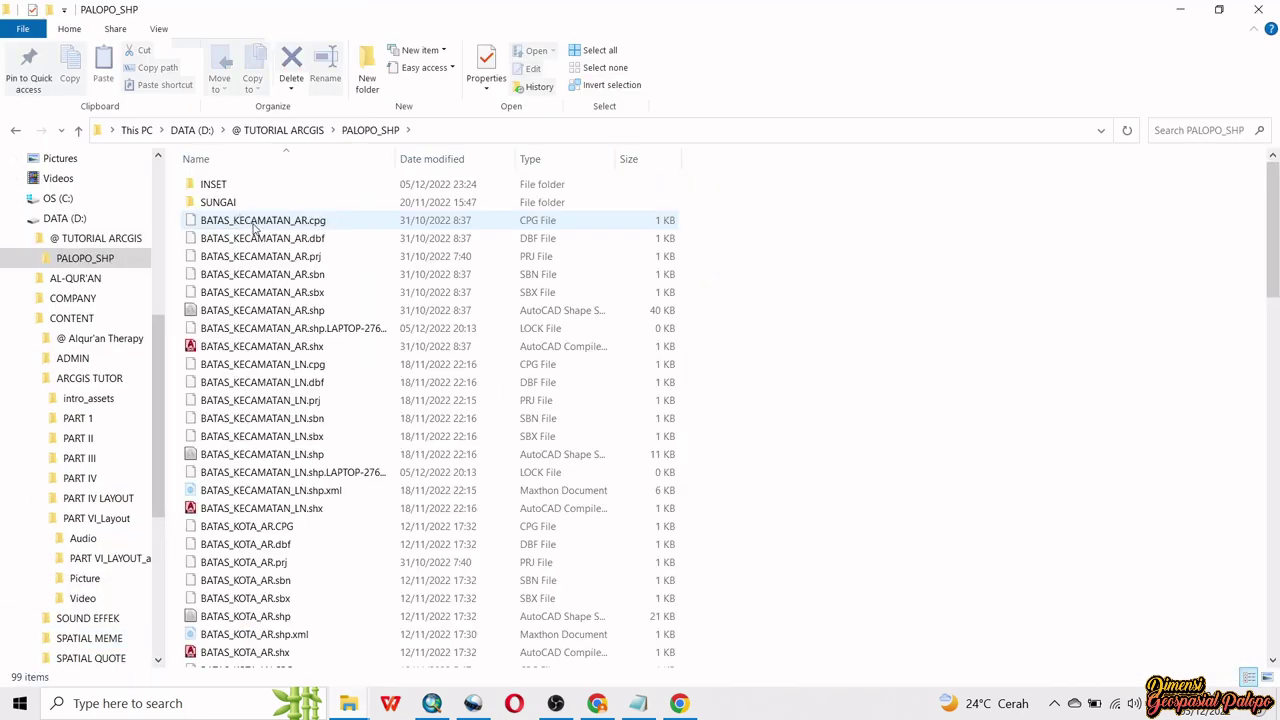
- Find the exported PETA ADMIN PALOPO.jpg in the PALOPO_SHP folder and open it in the image viewer
scroll(260, 250, down, 15)
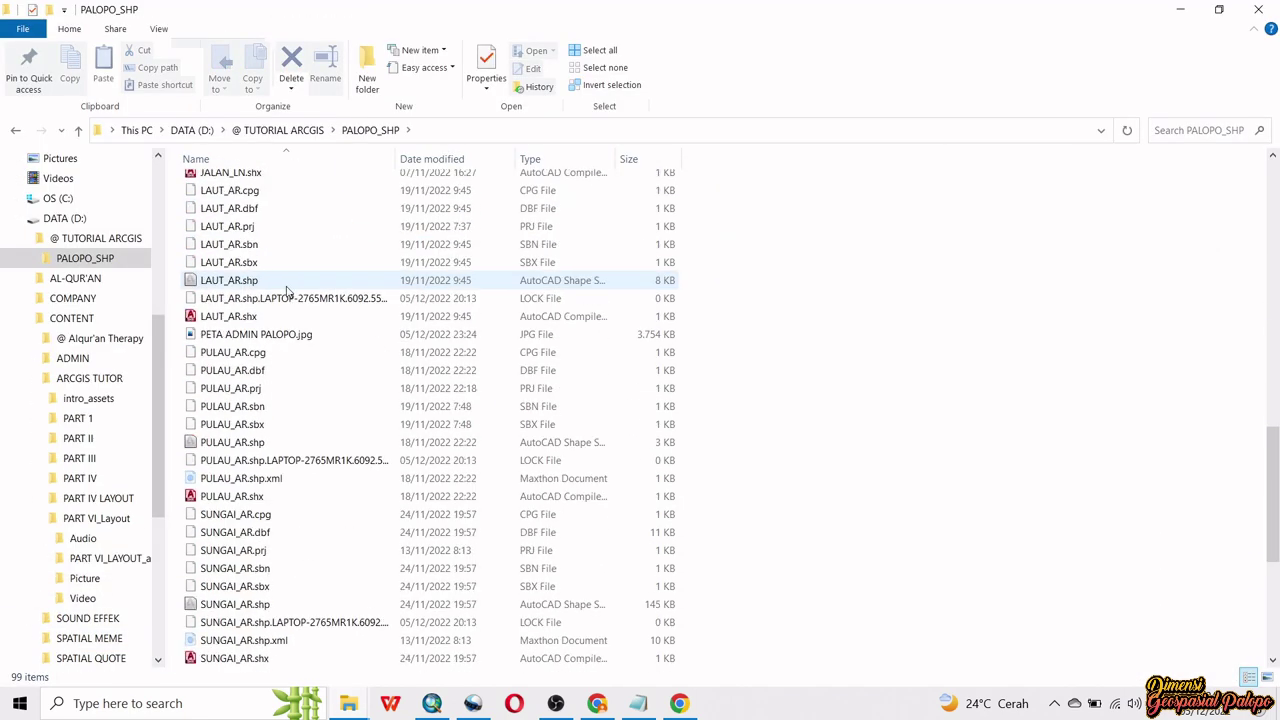
scroll(287, 290, down, 6)
click(287, 297)
key(Home)
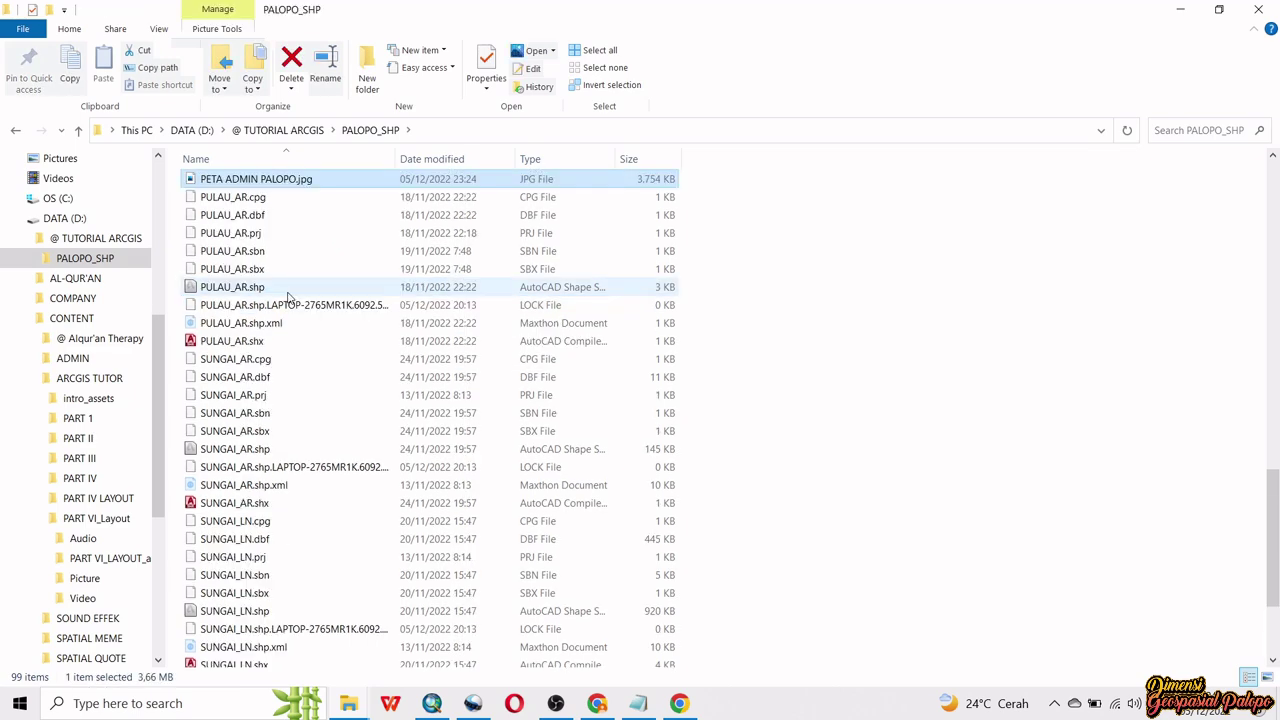
right_click(309, 180)
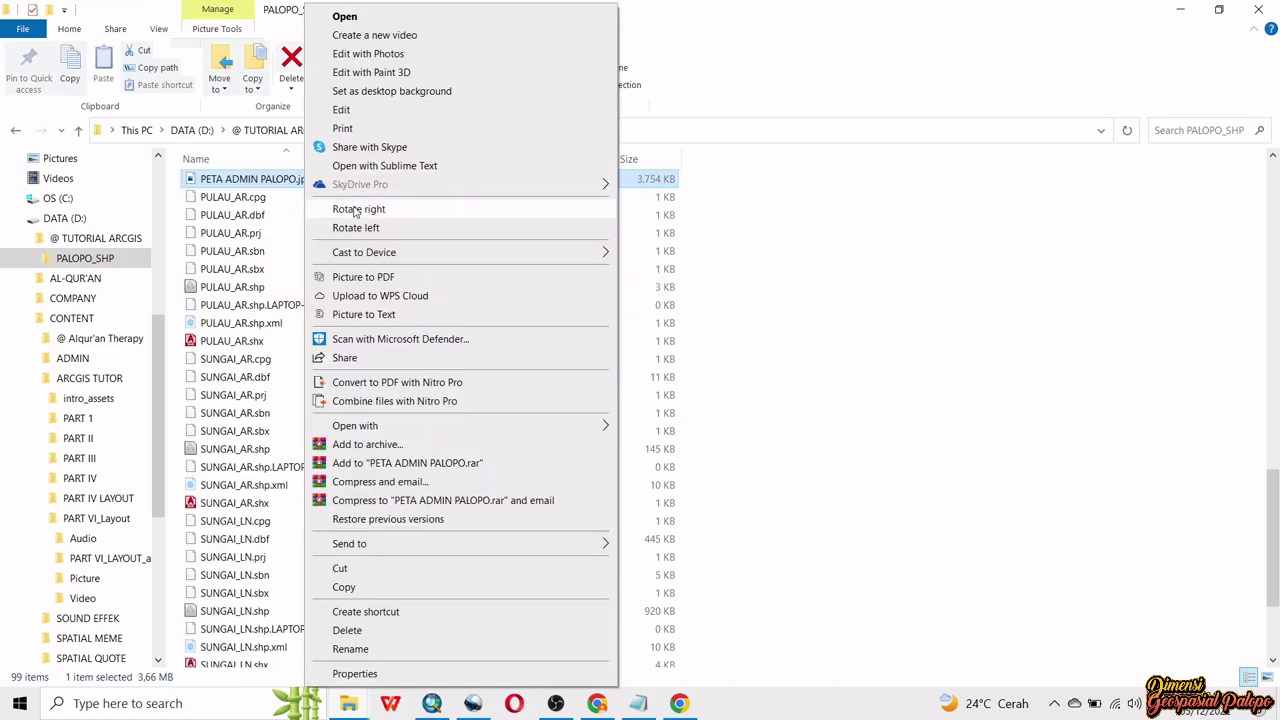
double_click(254, 178)
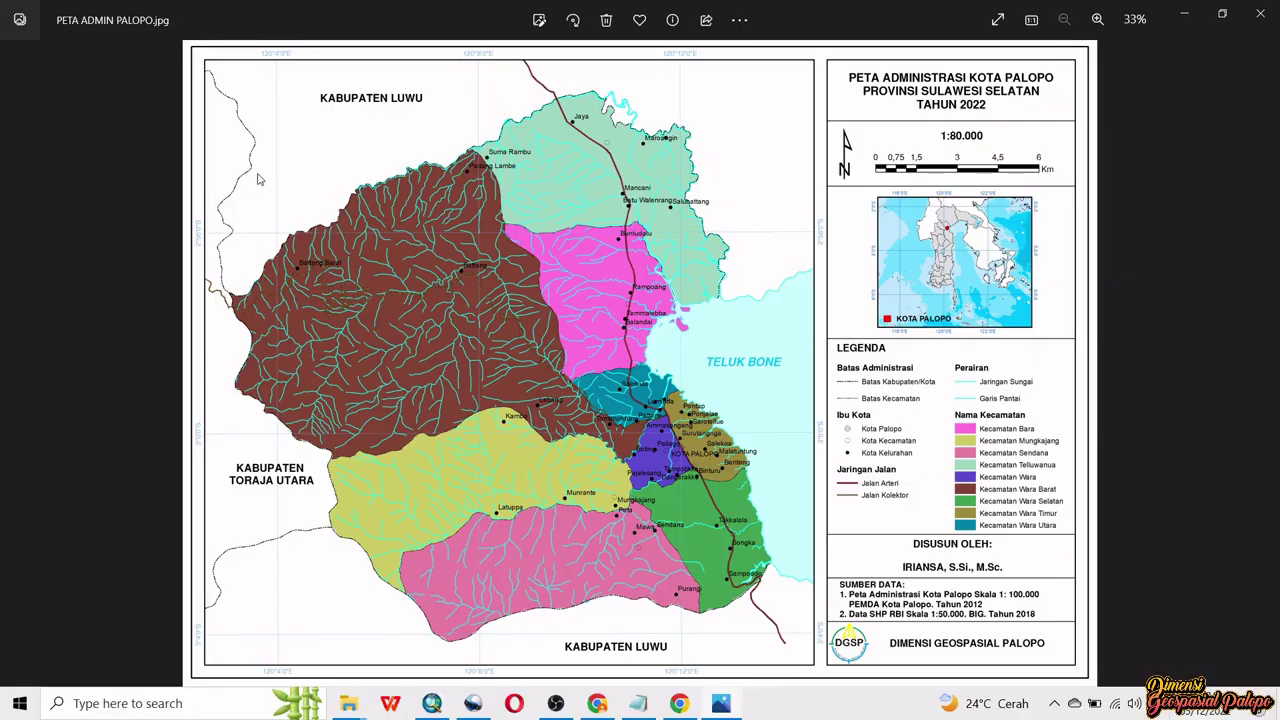